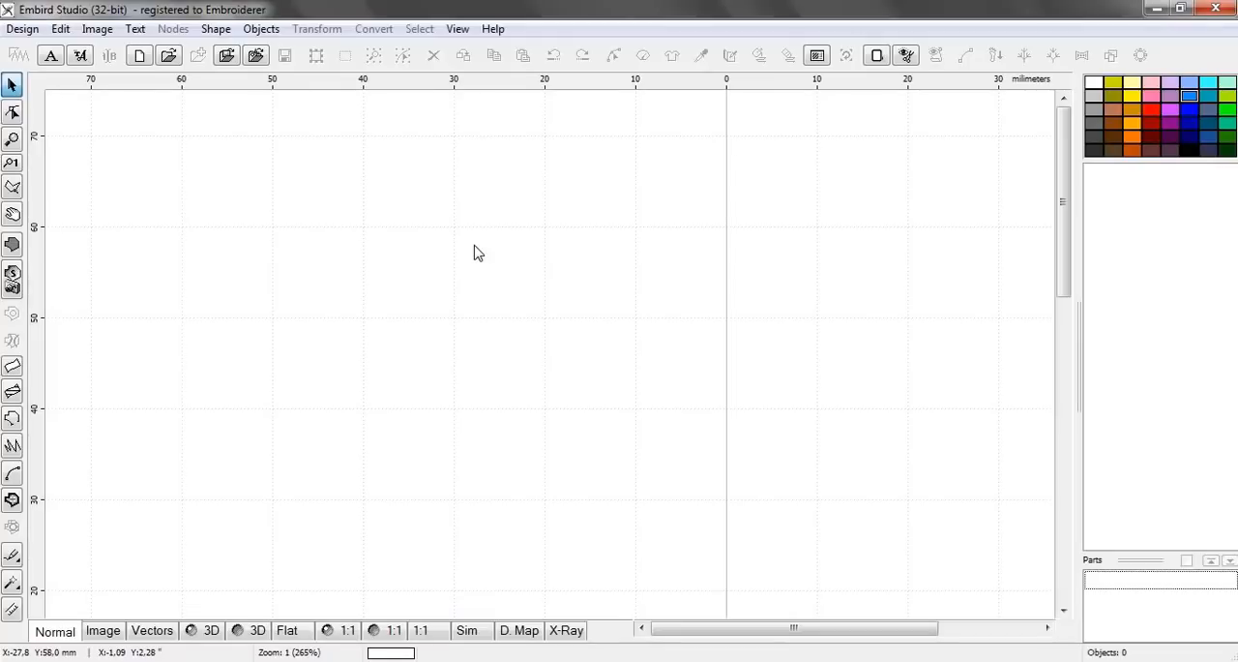
# Import the AULA 02 sun image from the desktop, declining to scale it to the hoop
pyautogui.scroll(-2, 542, 244)
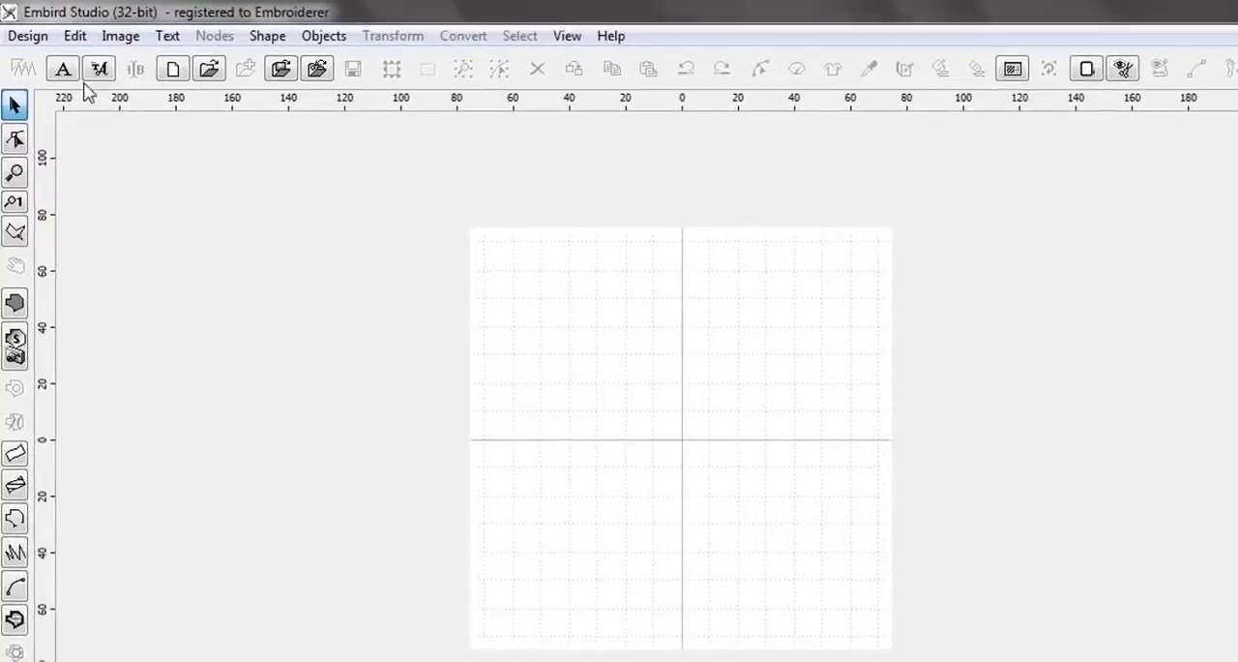
pyautogui.click(117, 42)
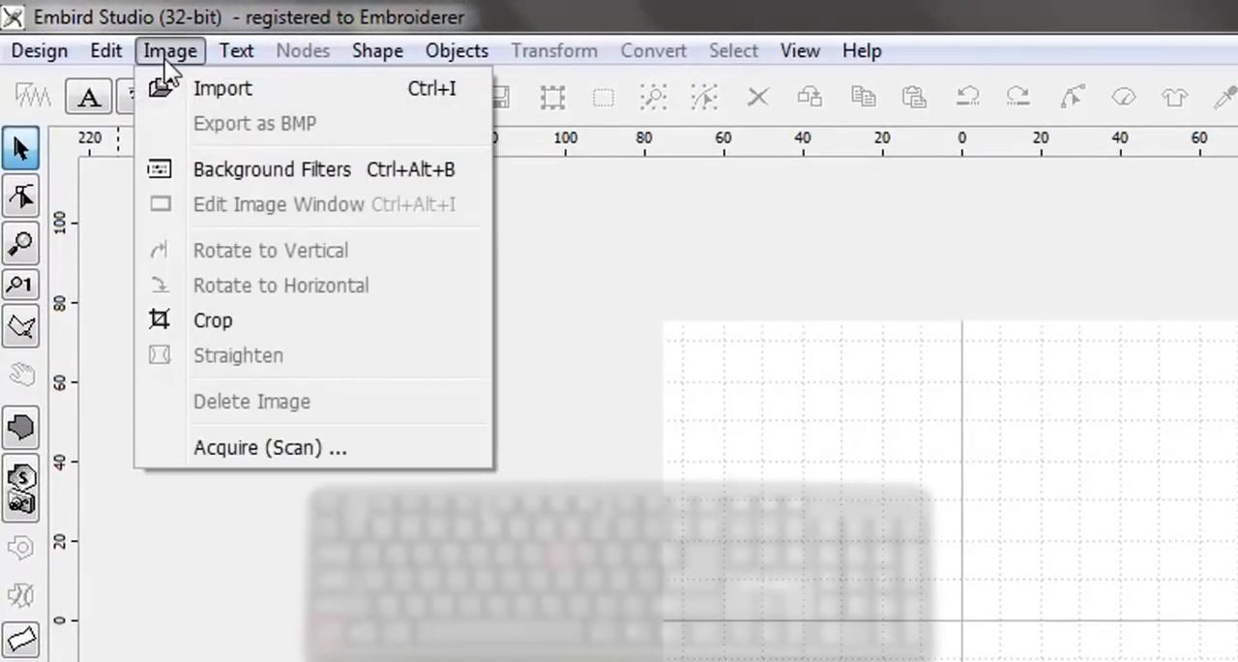
pyautogui.click(207, 87)
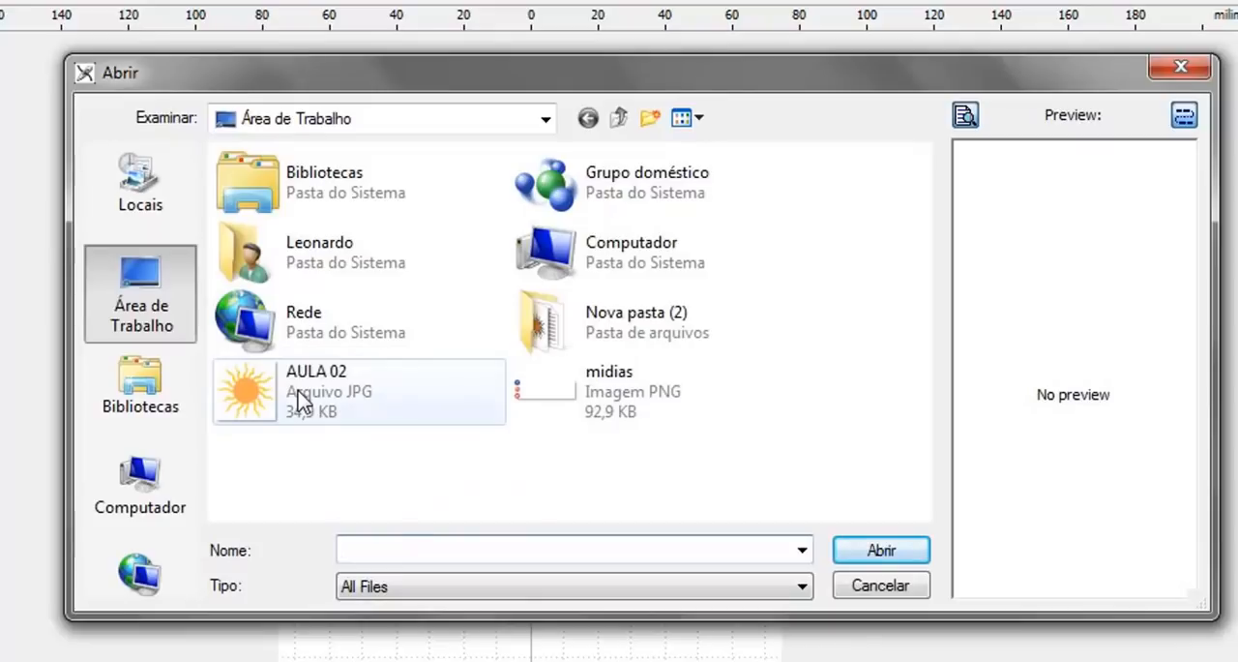
pyautogui.click(333, 402)
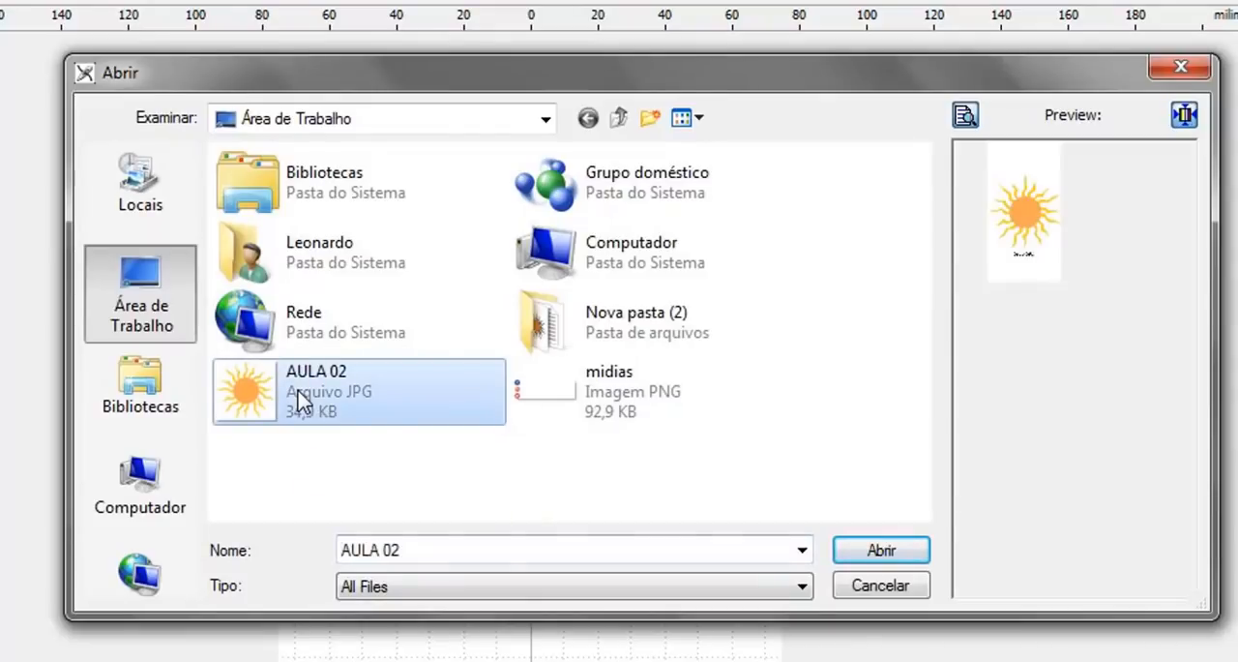
pyautogui.click(883, 550)
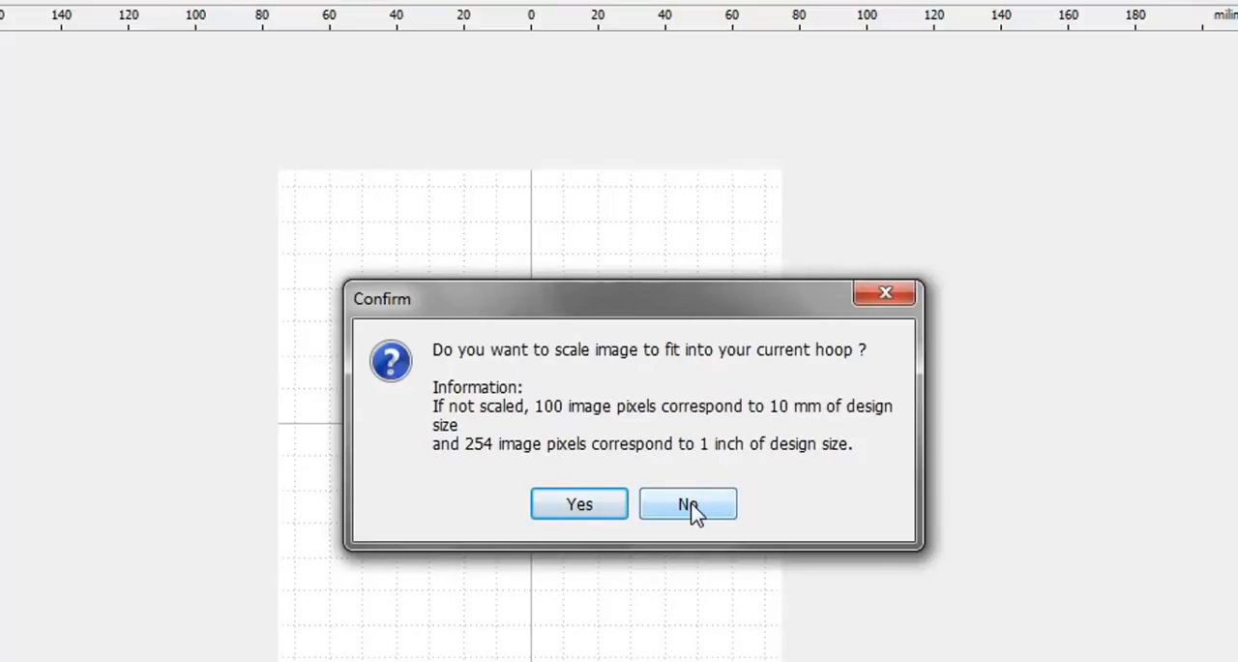
pyautogui.click(688, 504)
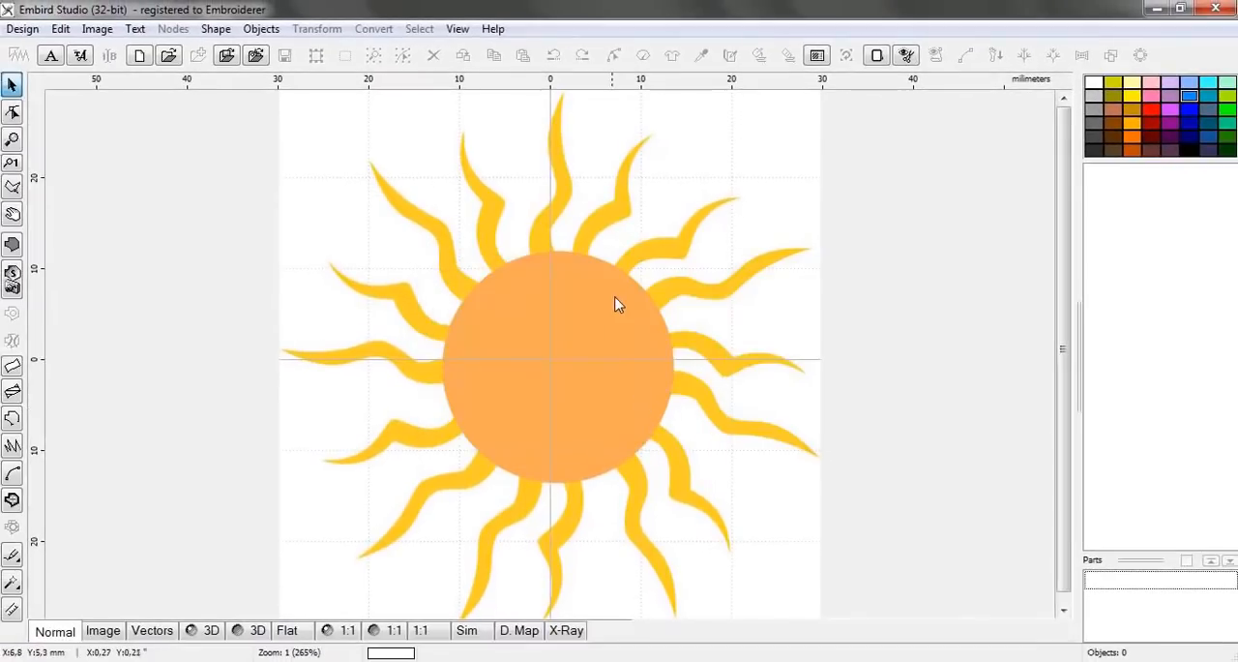
# Start a two-edge column object with input mode B
pyautogui.scroll(-1, 615, 298)
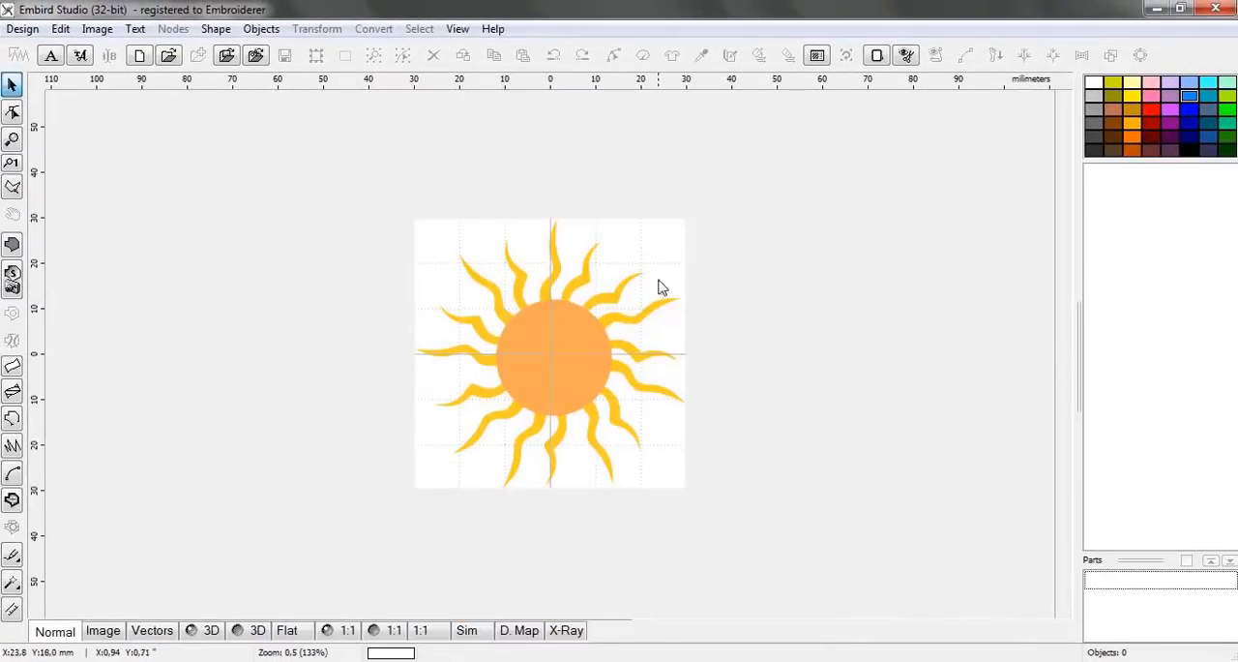
pyautogui.scroll(1, 559, 373)
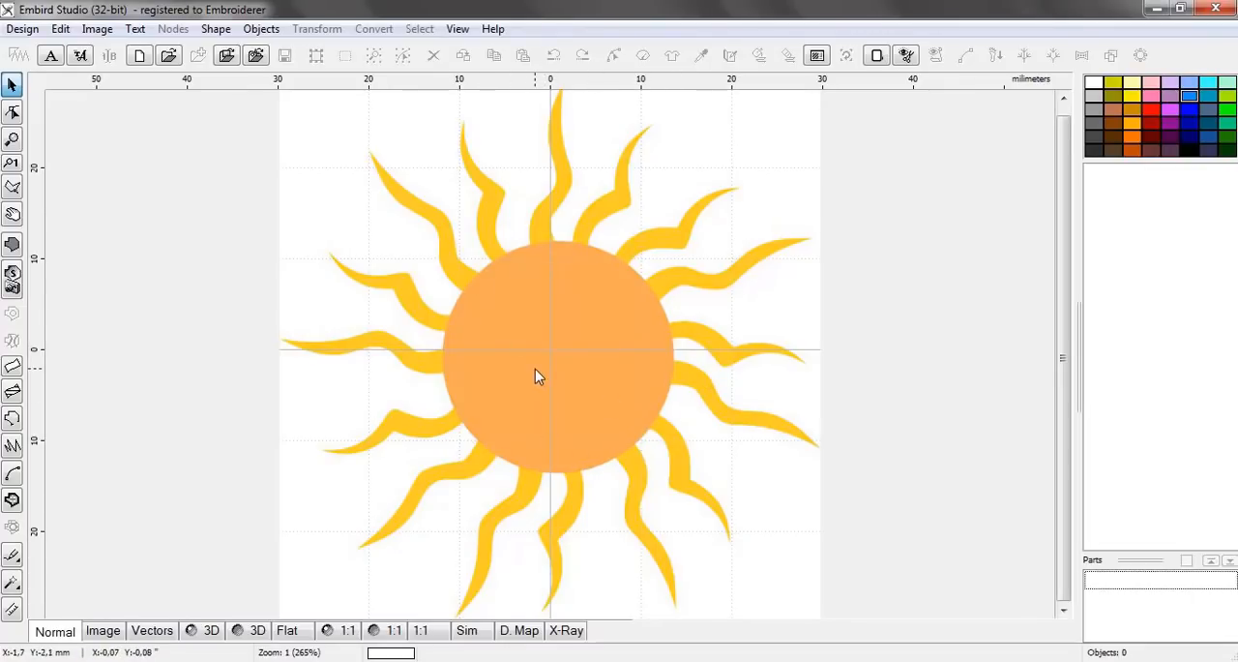
pyautogui.scroll(-1, 537, 377)
pyautogui.scroll(1, 538, 377)
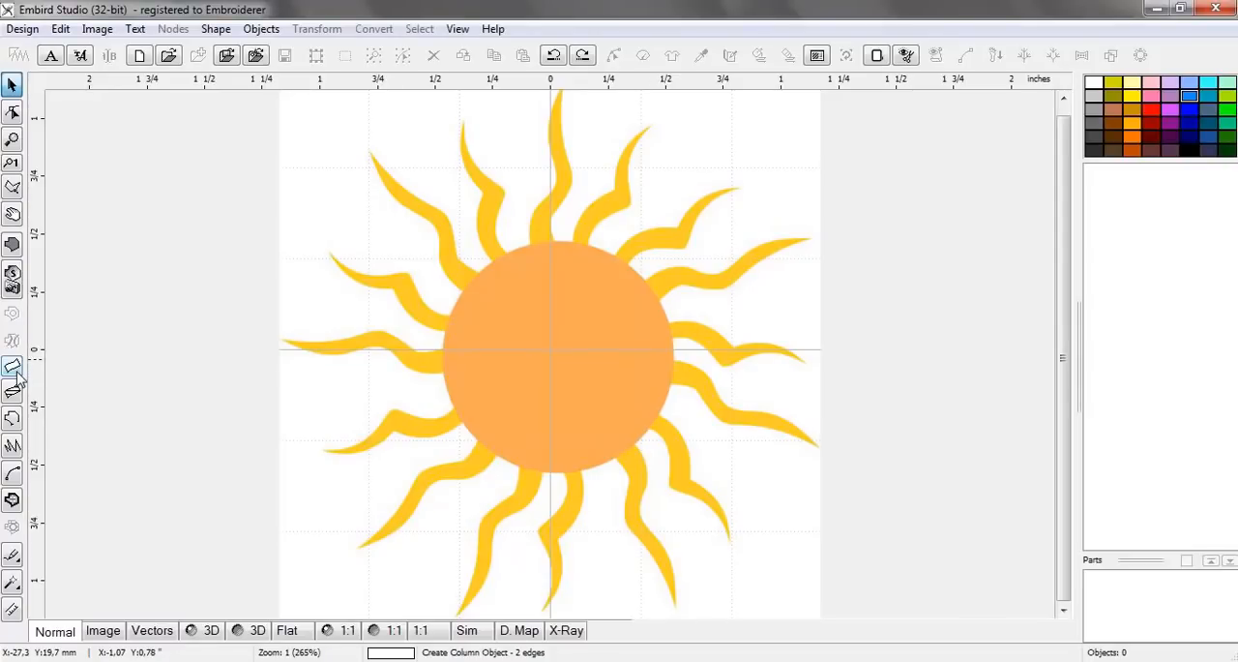
pyautogui.click(16, 375)
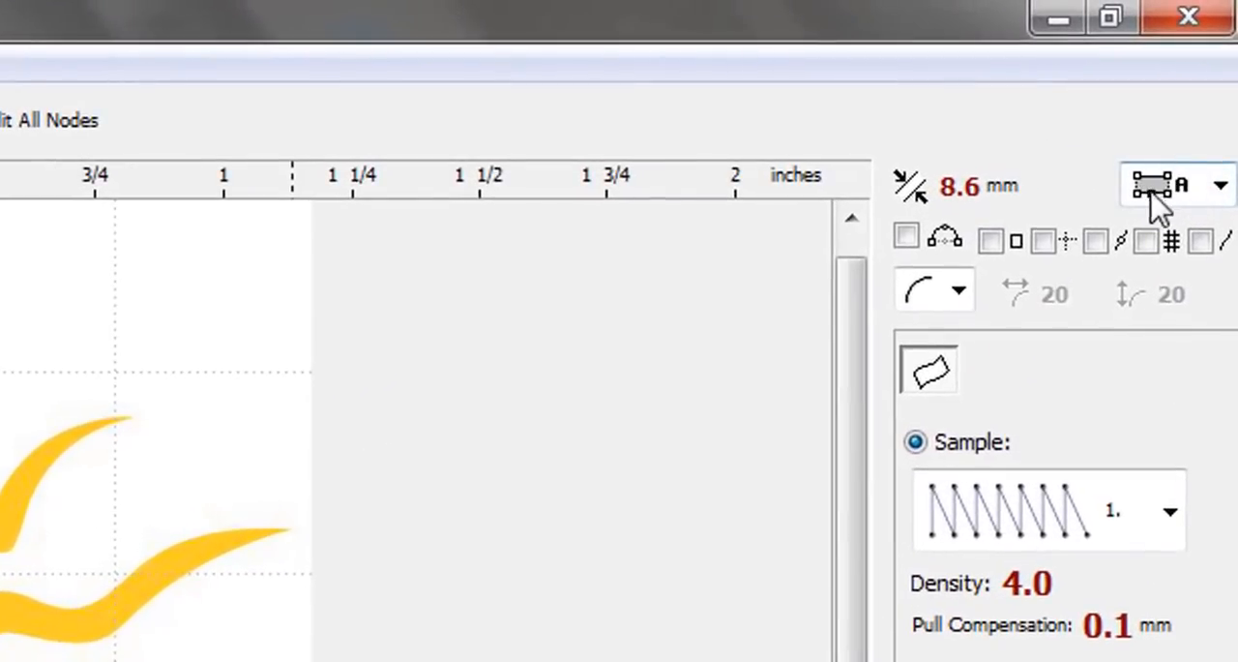
pyautogui.click(1219, 189)
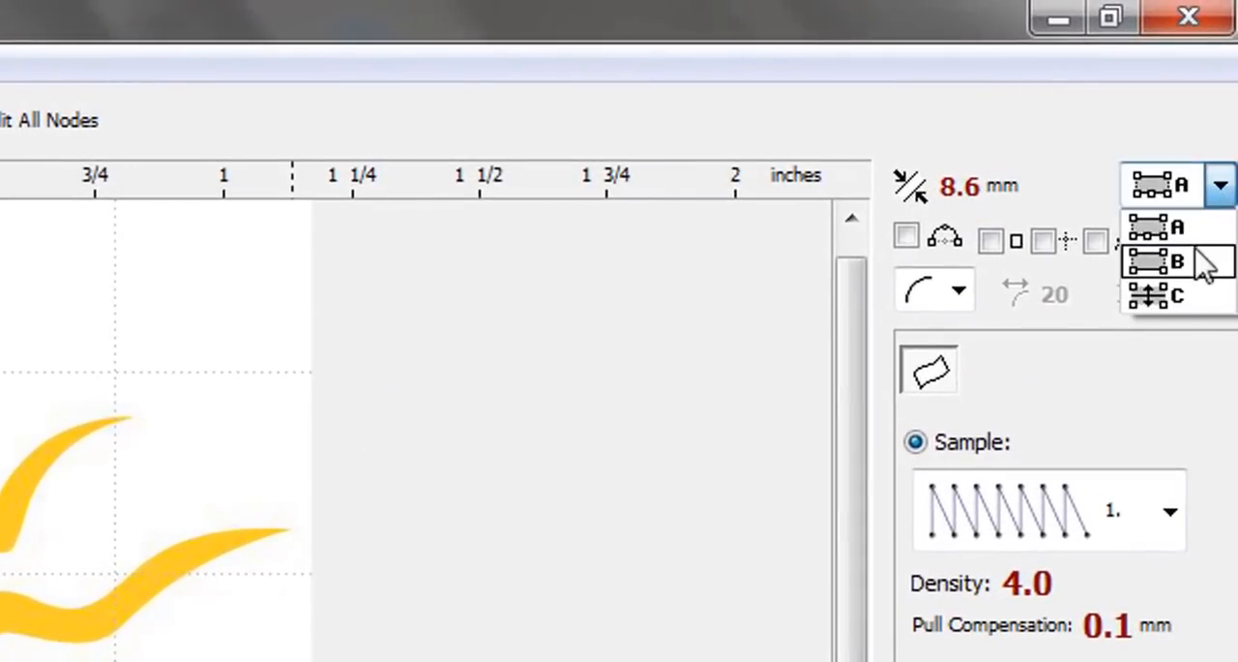
pyautogui.click(1183, 261)
pyautogui.click(1219, 187)
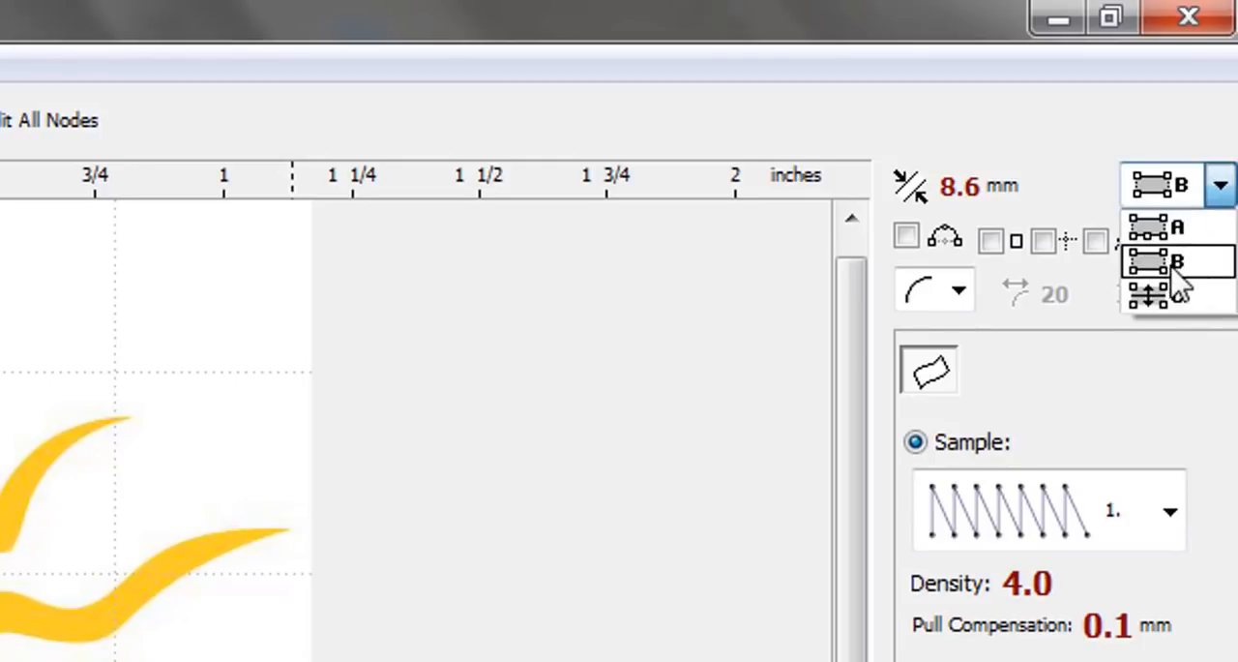
pyautogui.click(1176, 271)
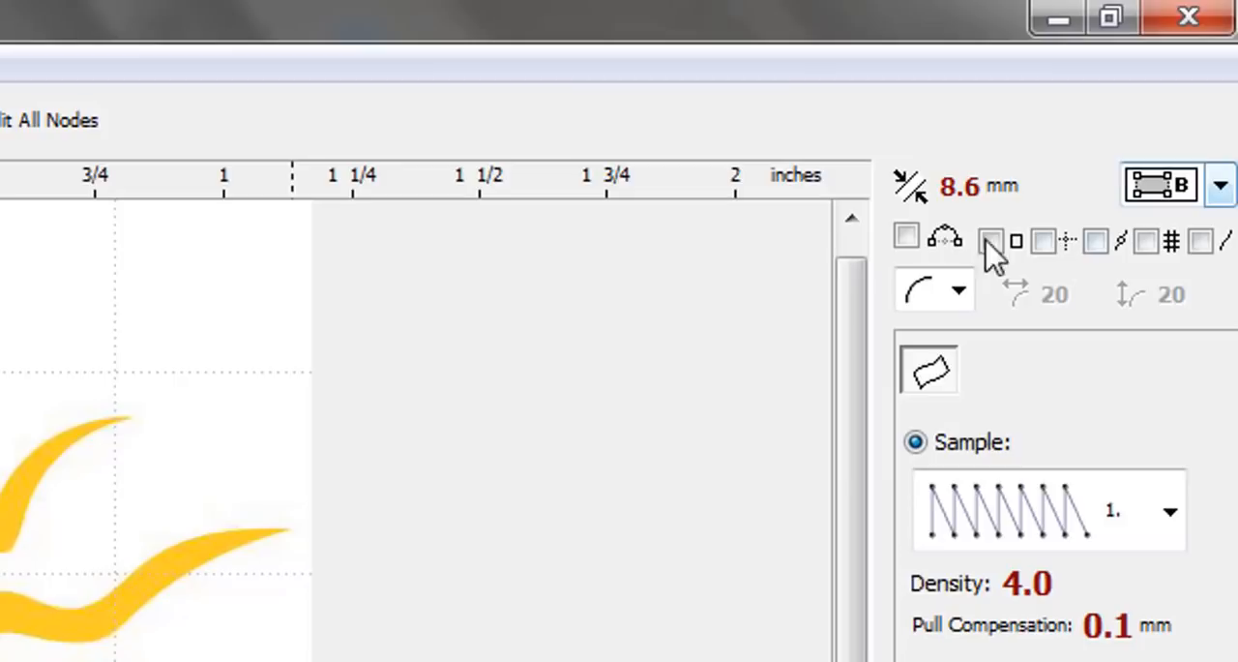
# Turn on Middle Point First for the column and reselect input mode B
pyautogui.click(907, 239)
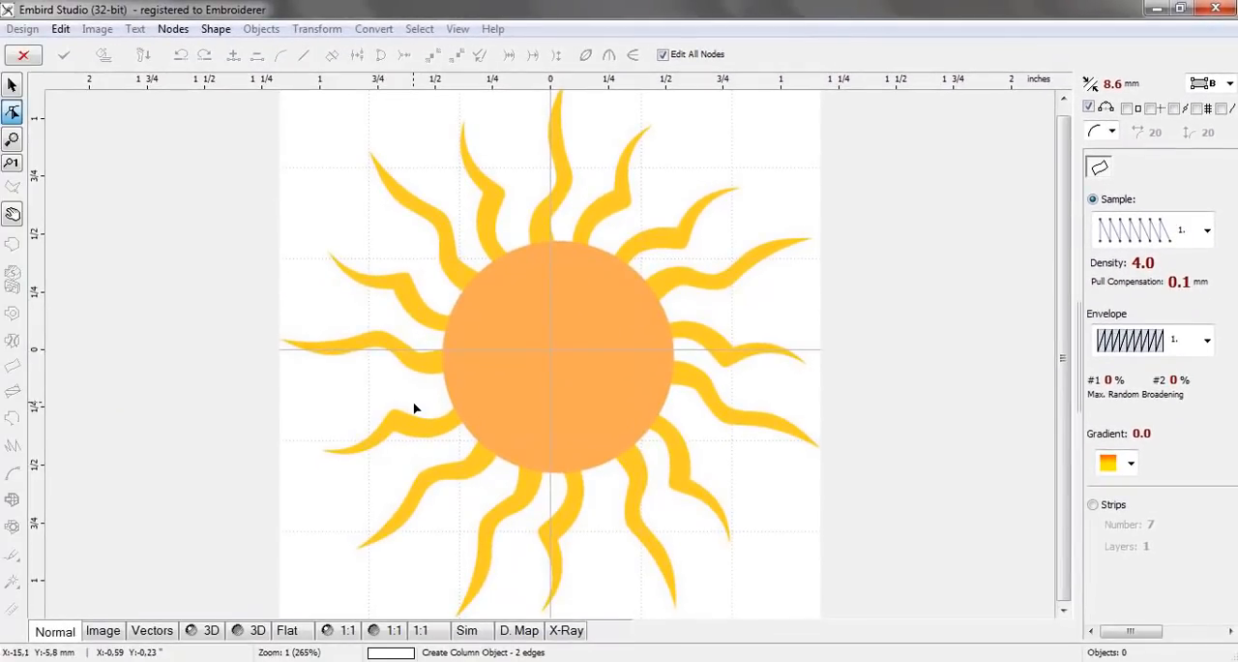
pyautogui.click(1230, 84)
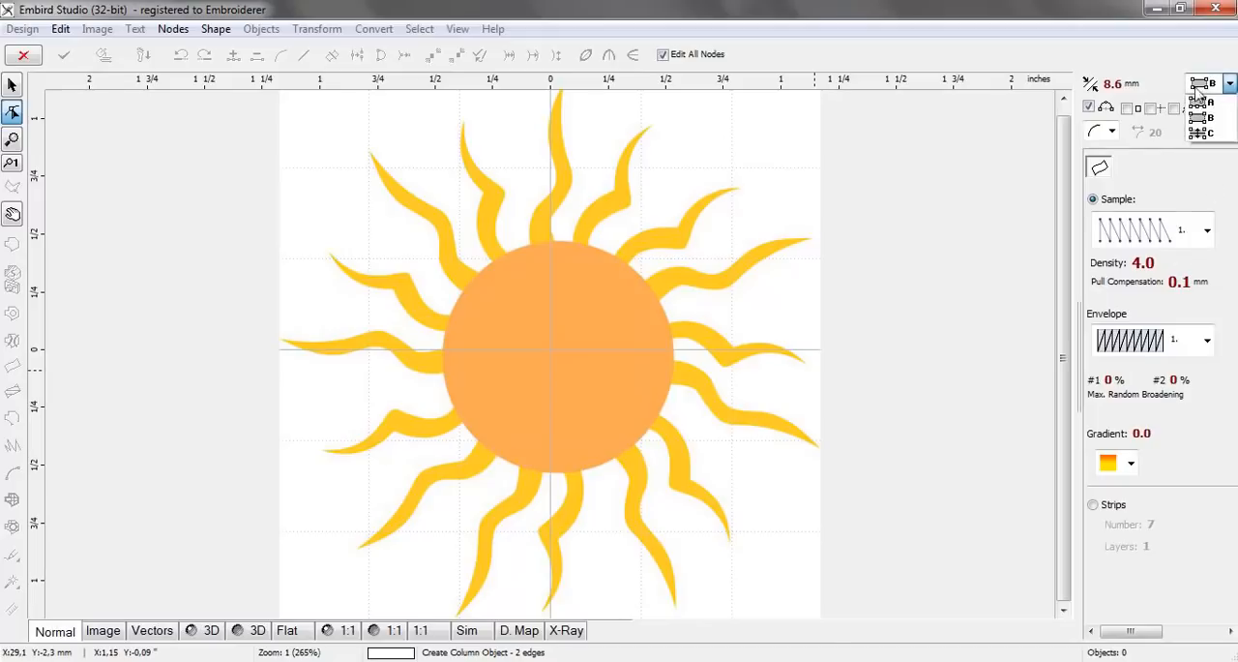
pyautogui.click(1202, 117)
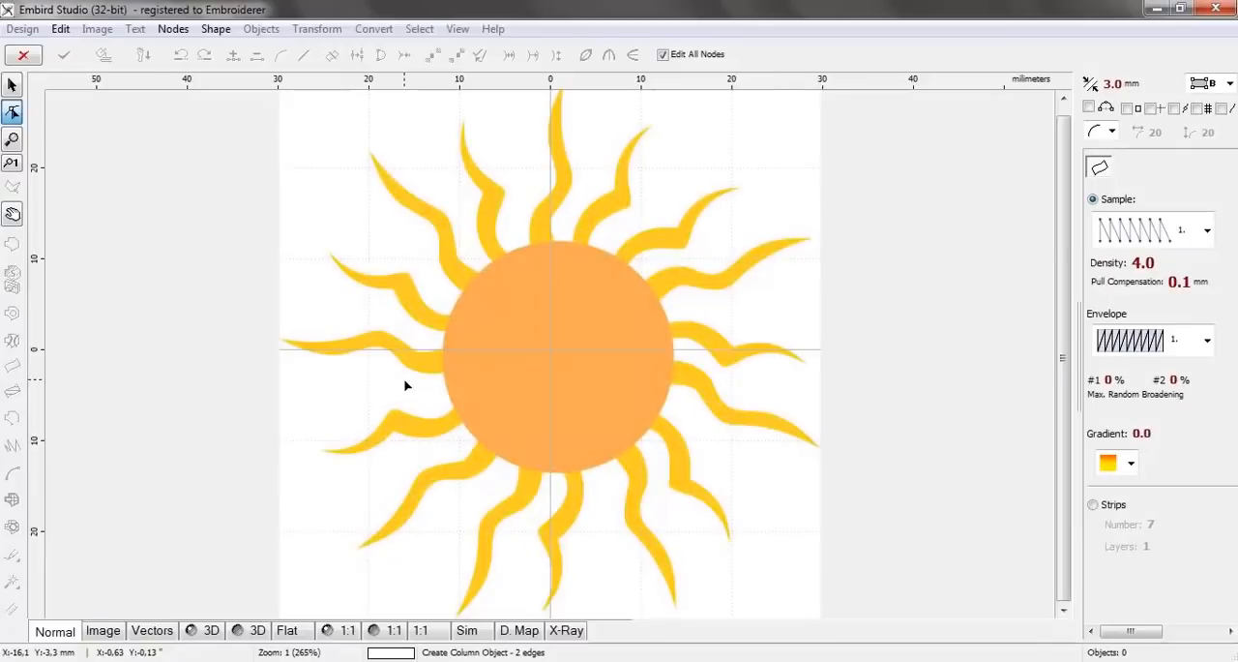
# Draw an arched column about 18 mm wide and 5.5 mm high inside the sun's circle, alternating nine node pairs between its lower and upper edges
pyautogui.scroll(1, 406, 381)
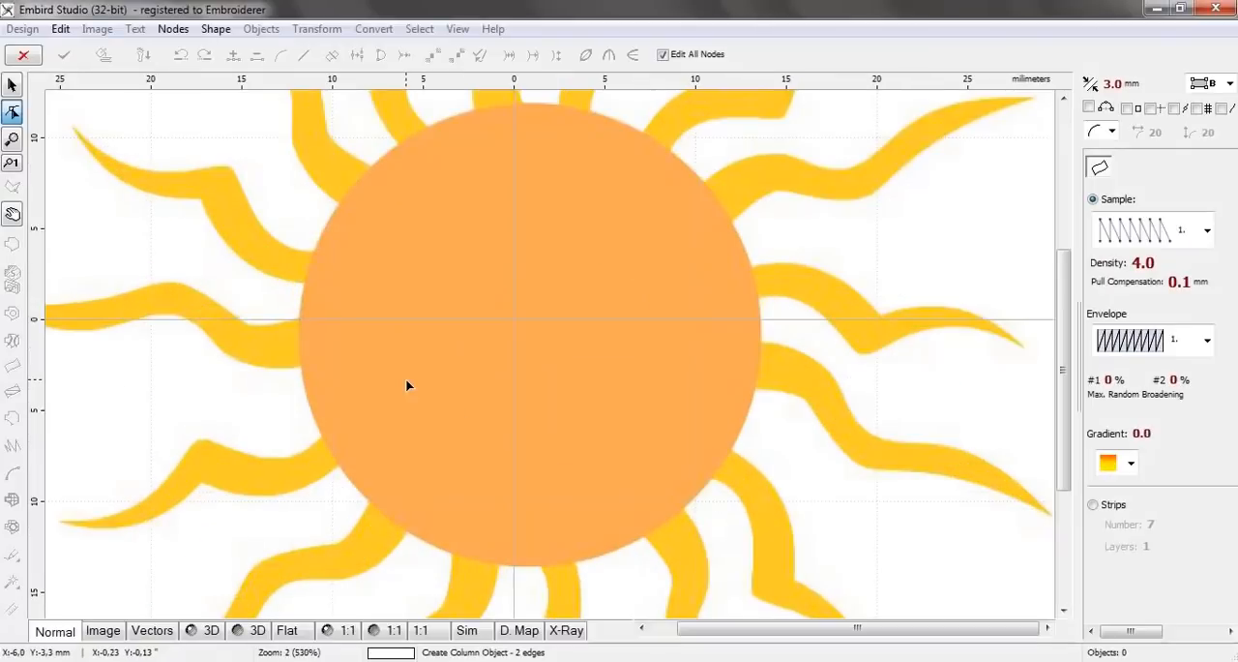
pyautogui.scroll(1, 167, 346)
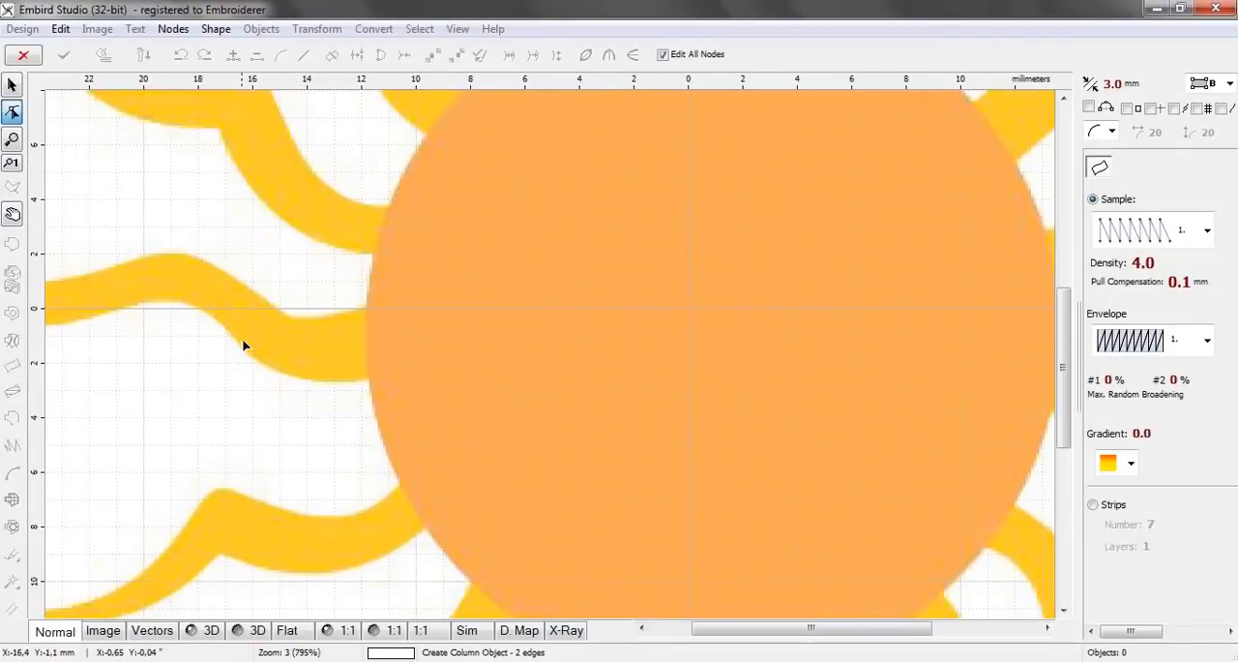
pyautogui.scroll(-1, 253, 349)
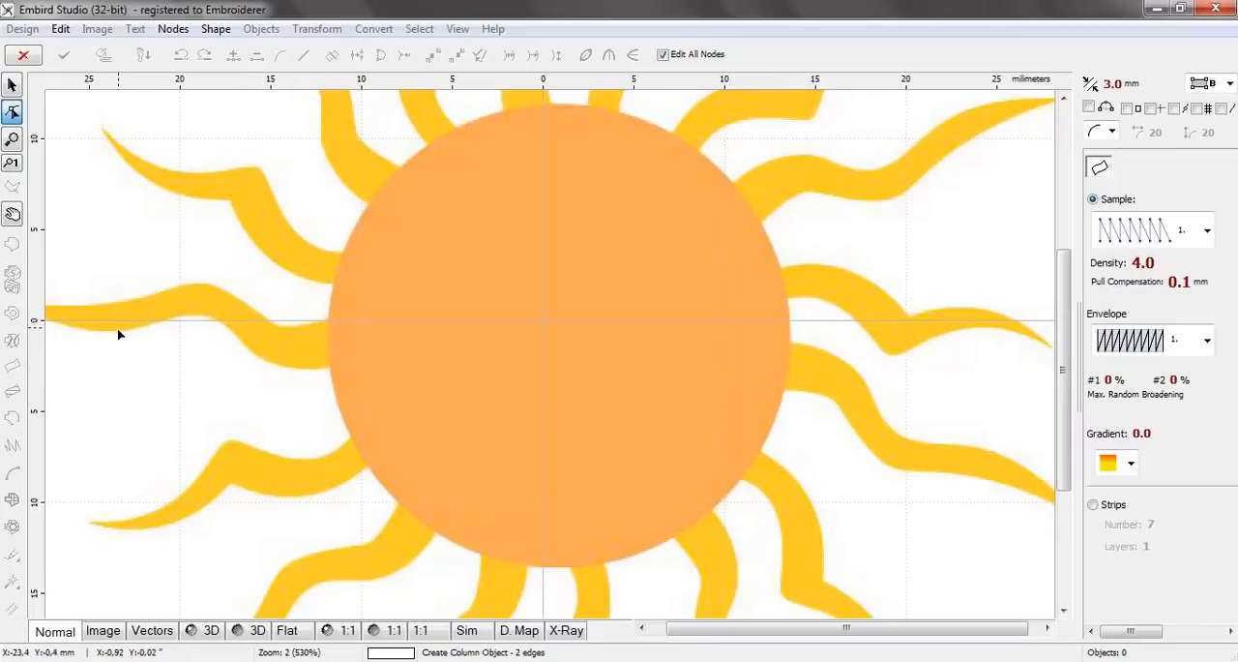
pyautogui.scroll(1, 281, 338)
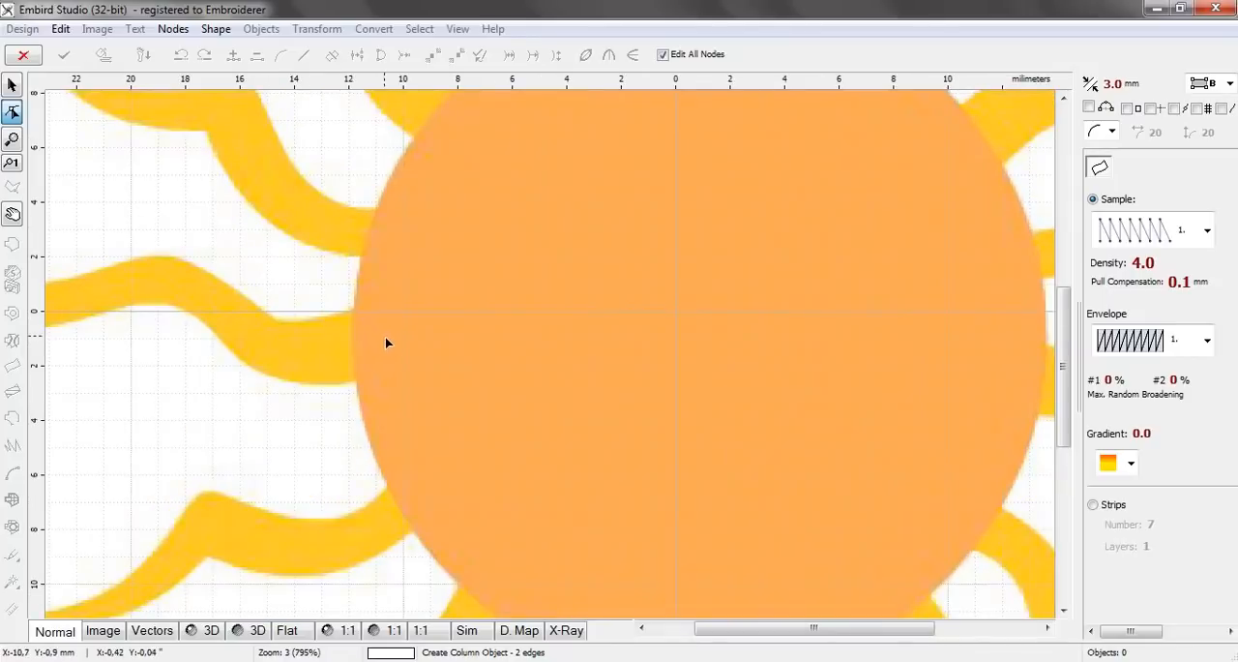
pyautogui.scroll(-1, 395, 340)
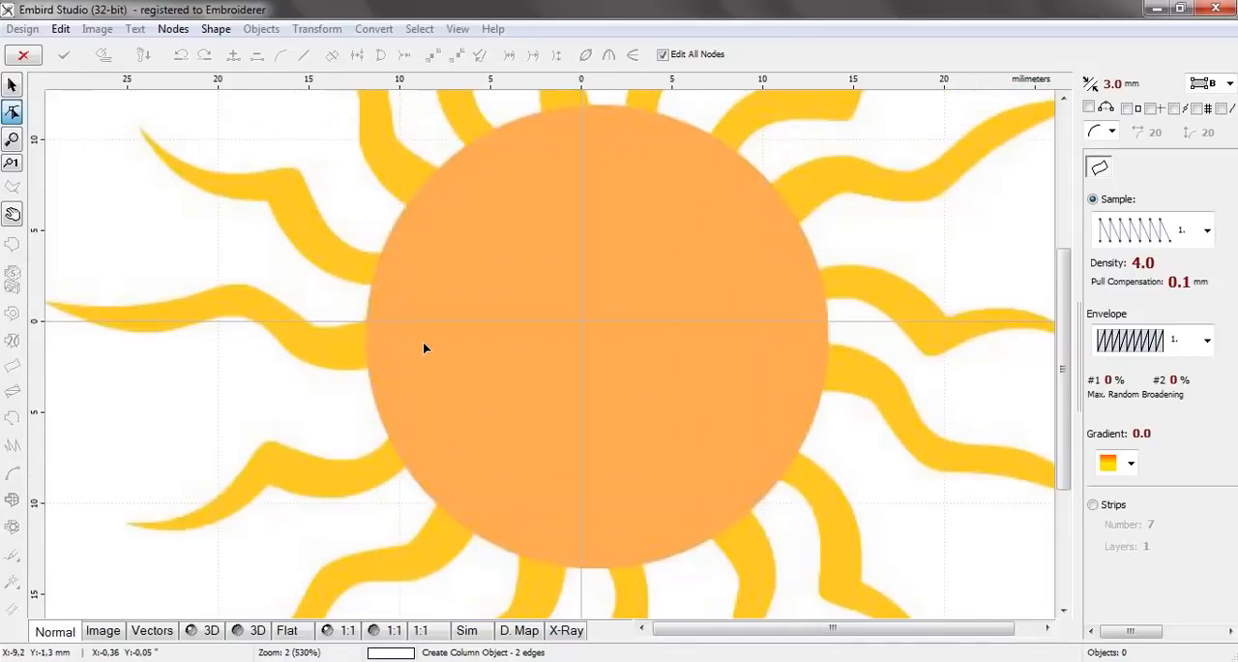
pyautogui.click(486, 390)
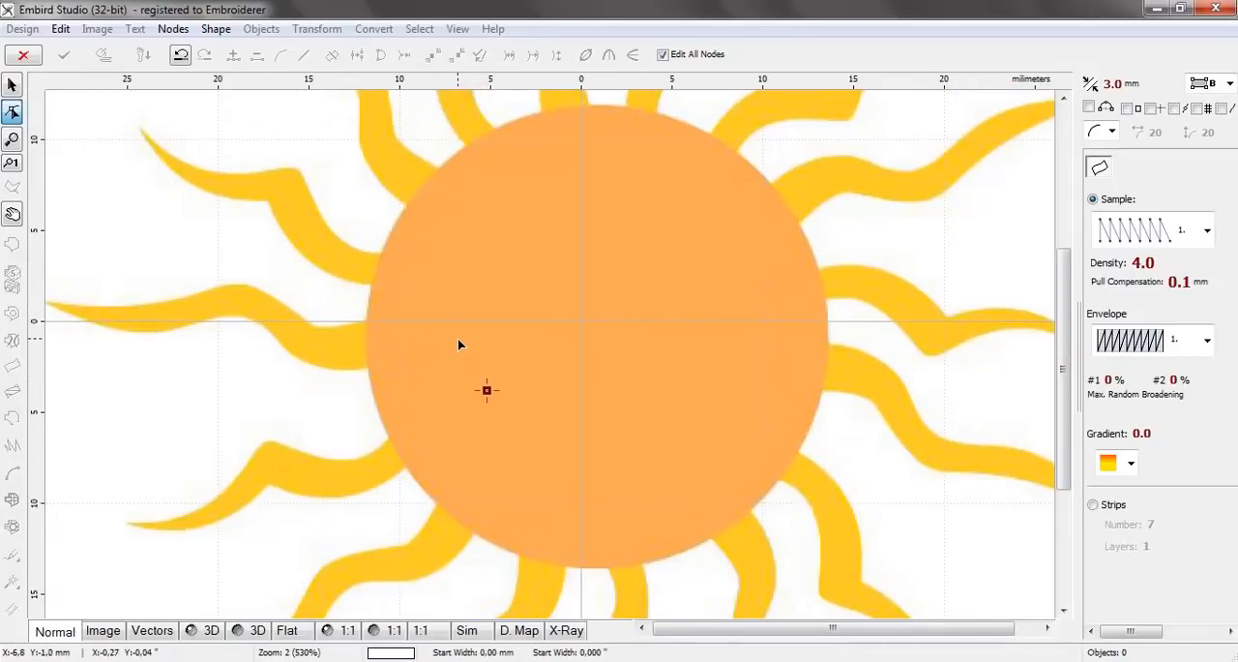
pyautogui.click(457, 339)
pyautogui.click(524, 380)
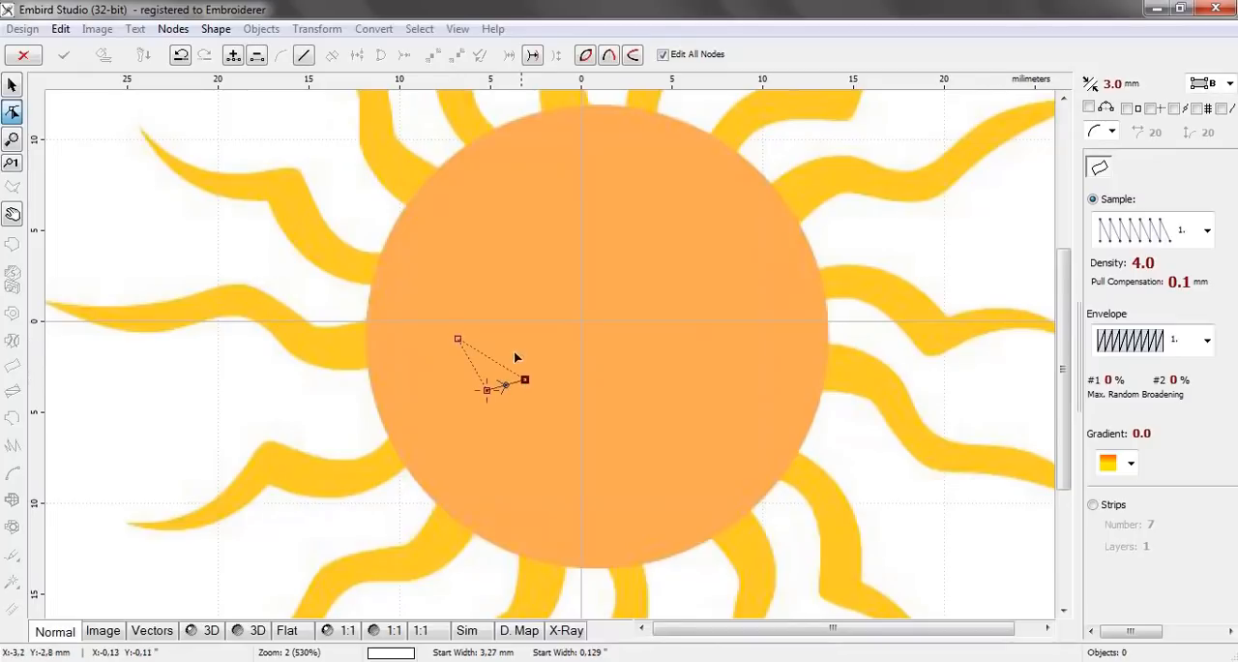
pyautogui.click(497, 326)
pyautogui.click(561, 378)
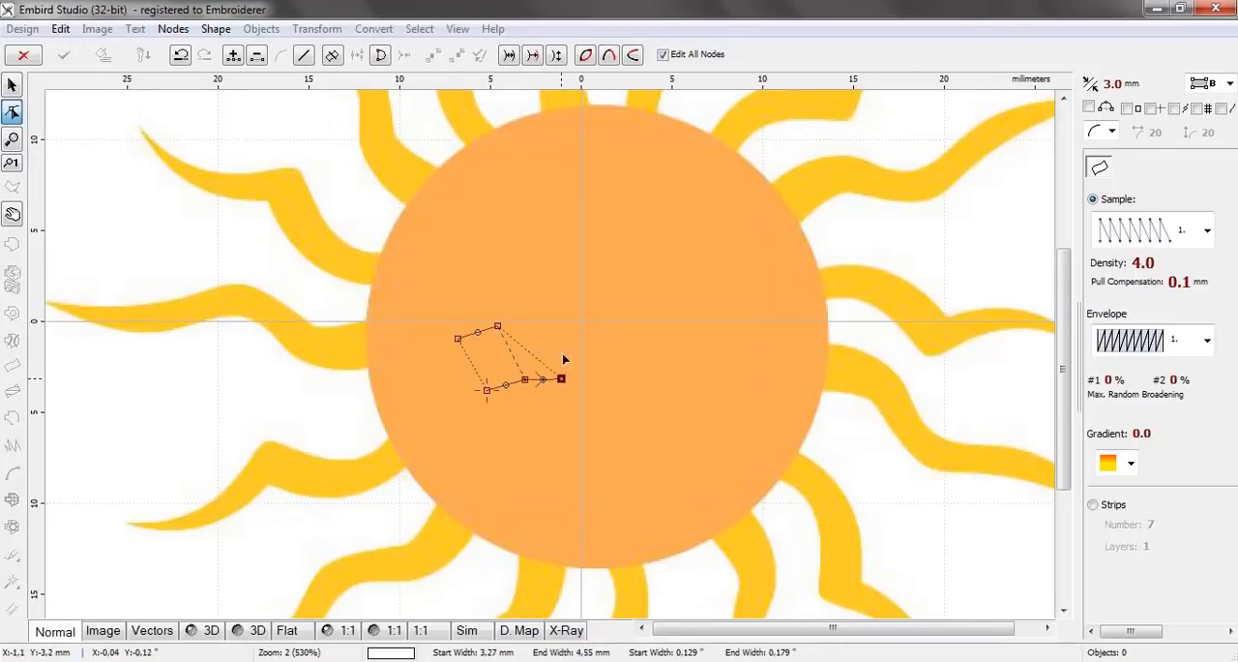
pyautogui.click(546, 316)
pyautogui.click(583, 379)
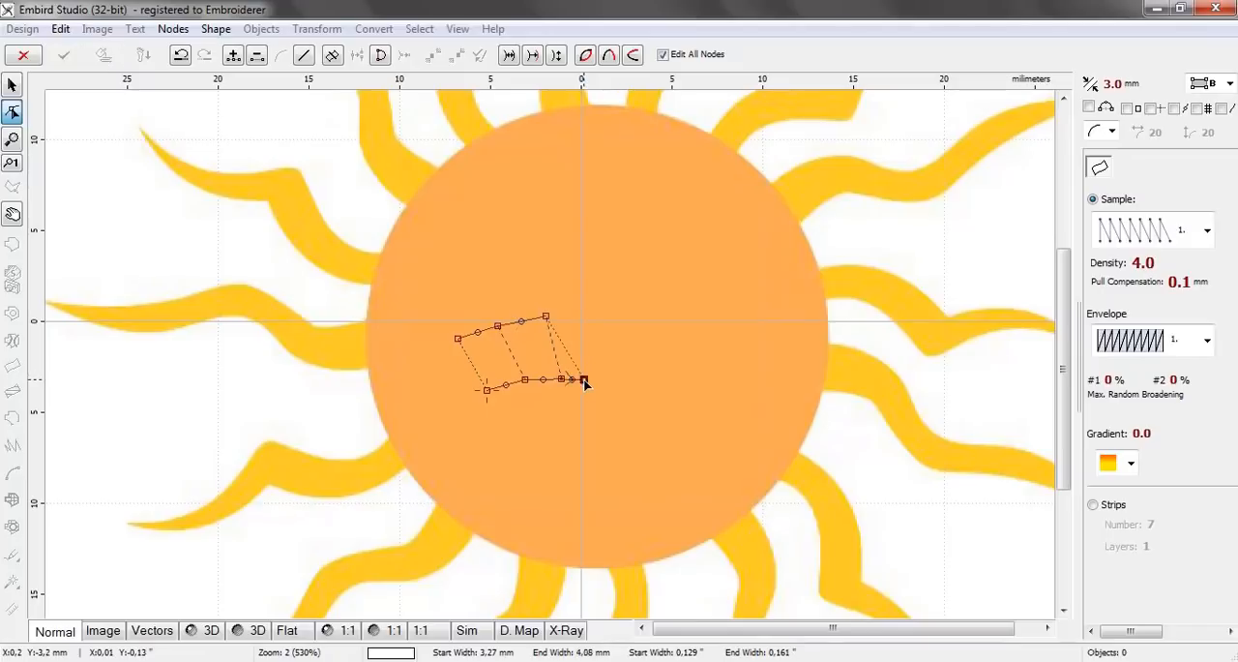
pyautogui.click(583, 308)
pyautogui.click(620, 379)
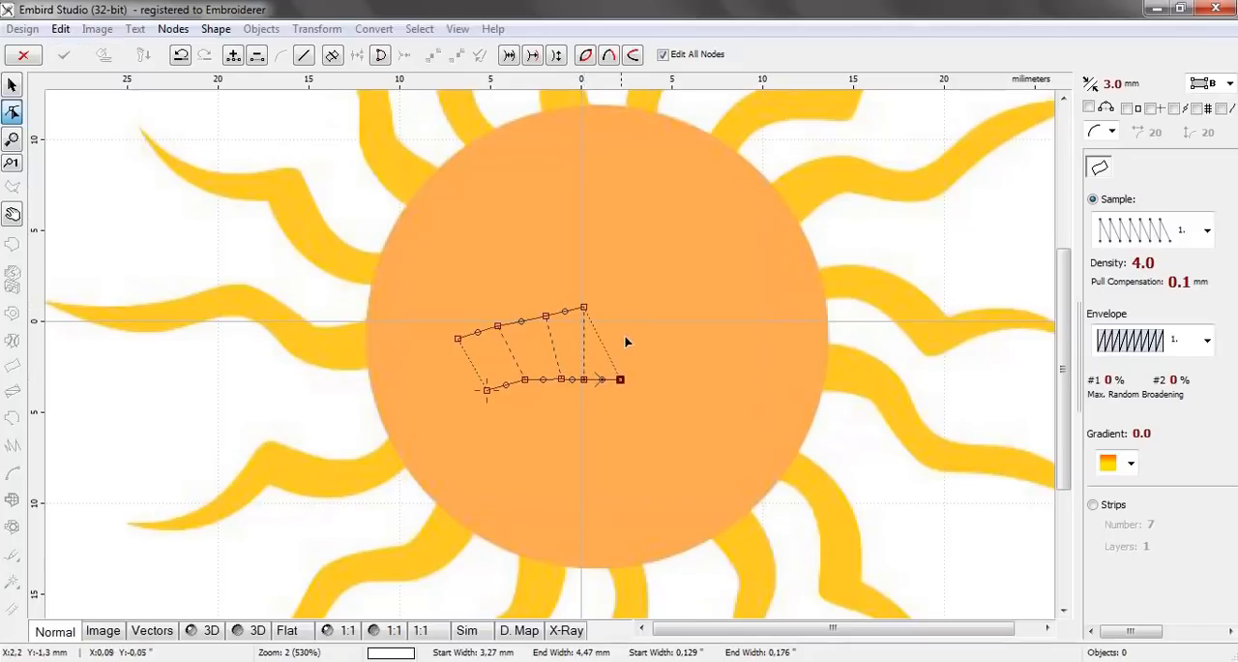
pyautogui.click(630, 308)
pyautogui.click(659, 374)
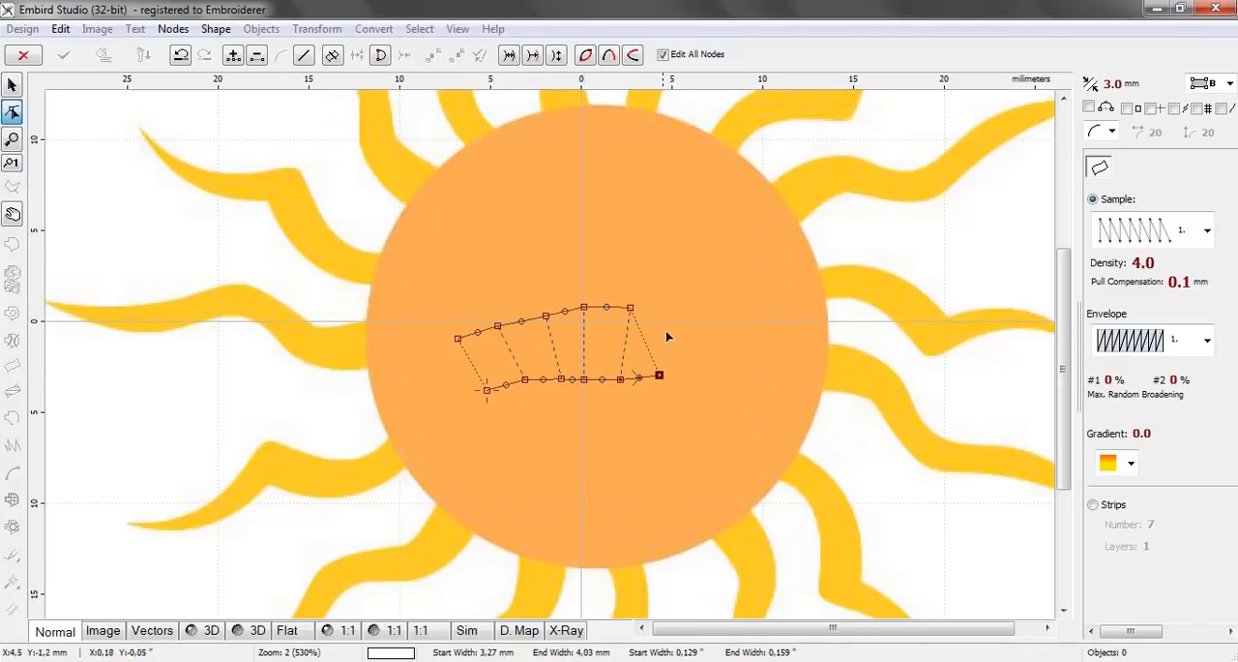
pyautogui.click(676, 306)
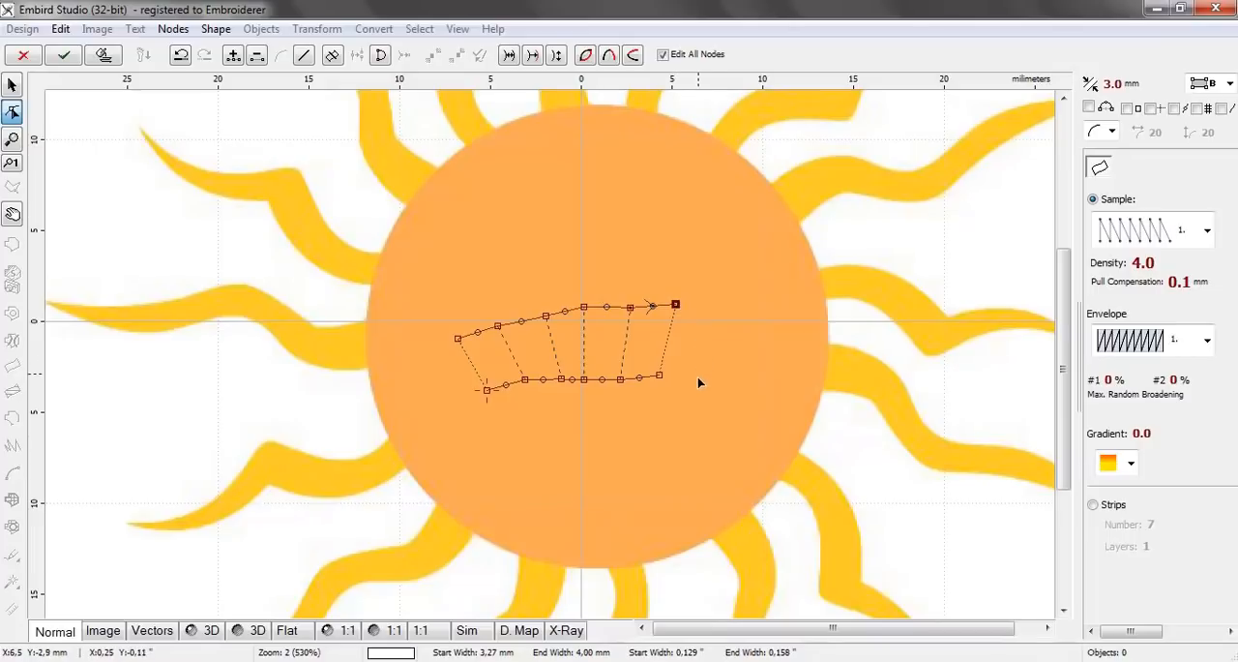
pyautogui.click(694, 379)
pyautogui.click(701, 314)
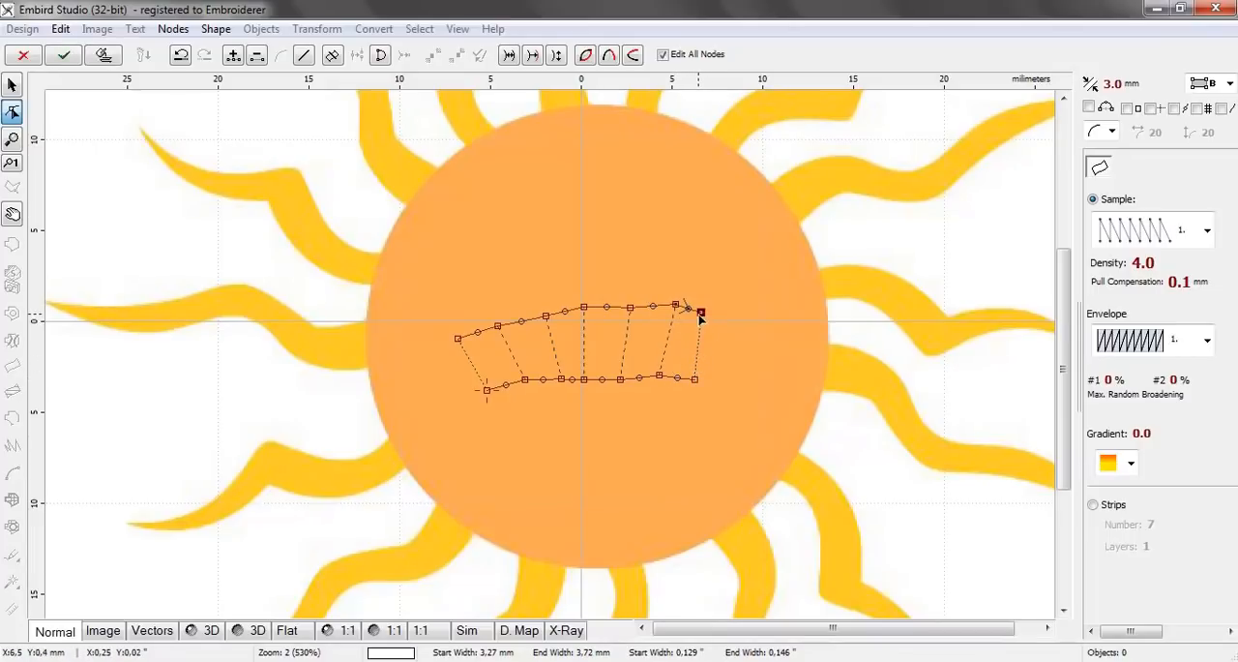
pyautogui.click(722, 388)
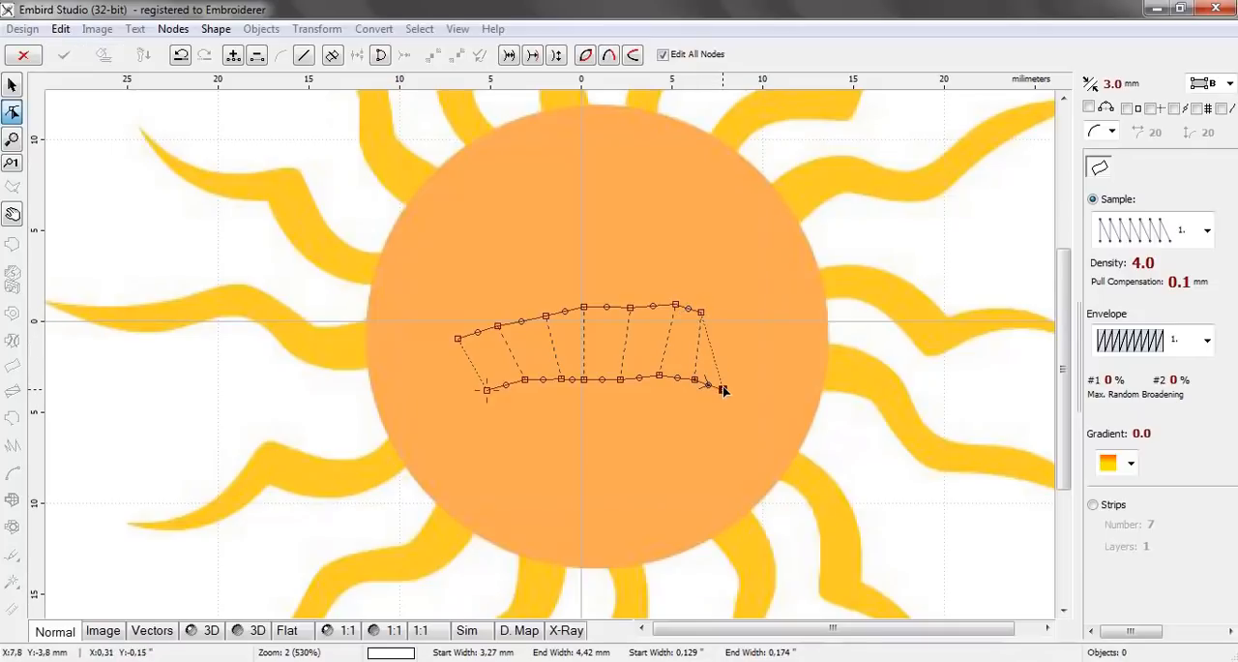
pyautogui.click(745, 330)
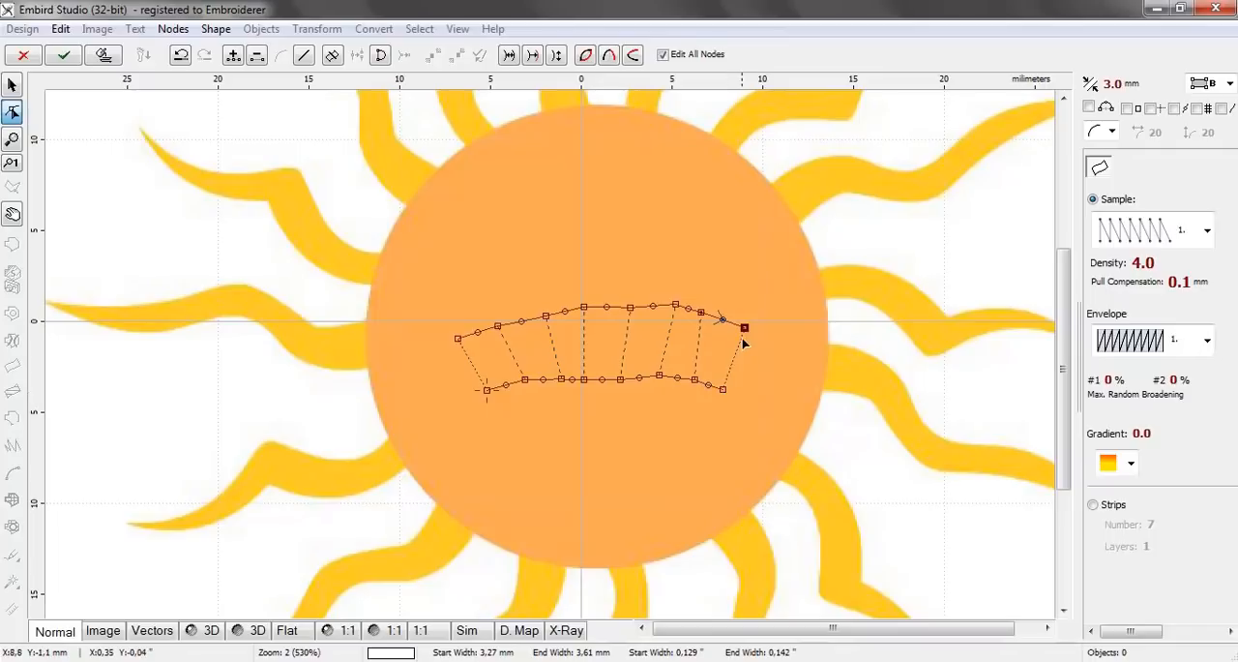
pyautogui.click(753, 405)
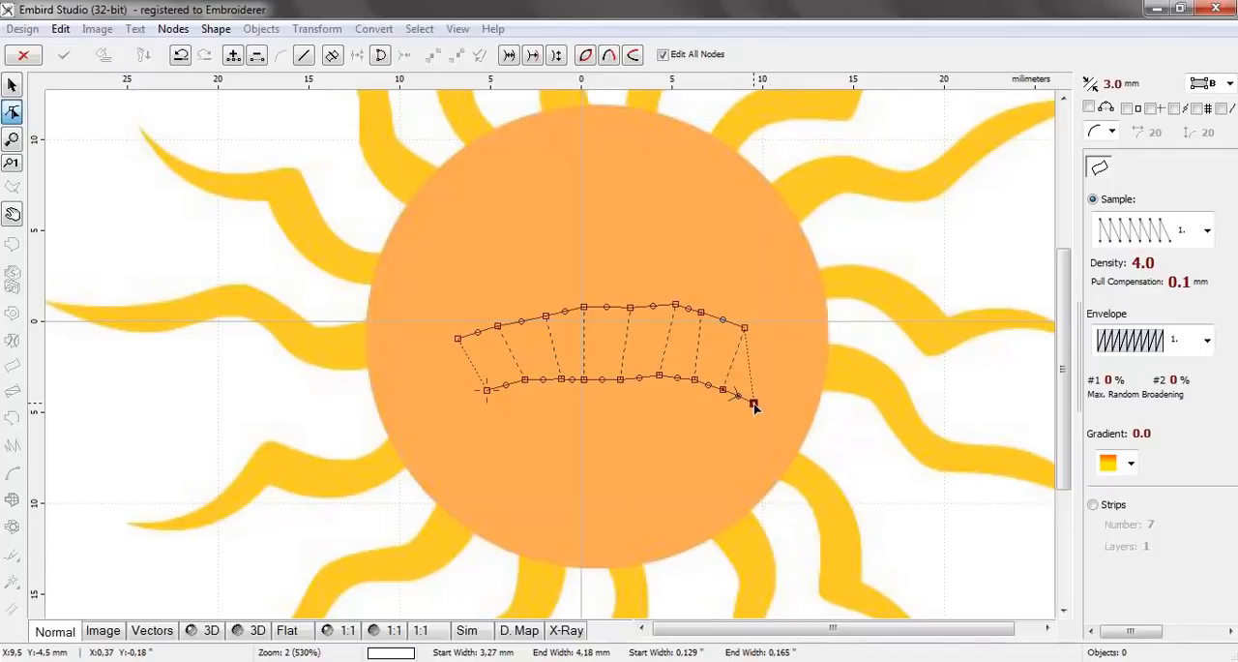
pyautogui.click(782, 343)
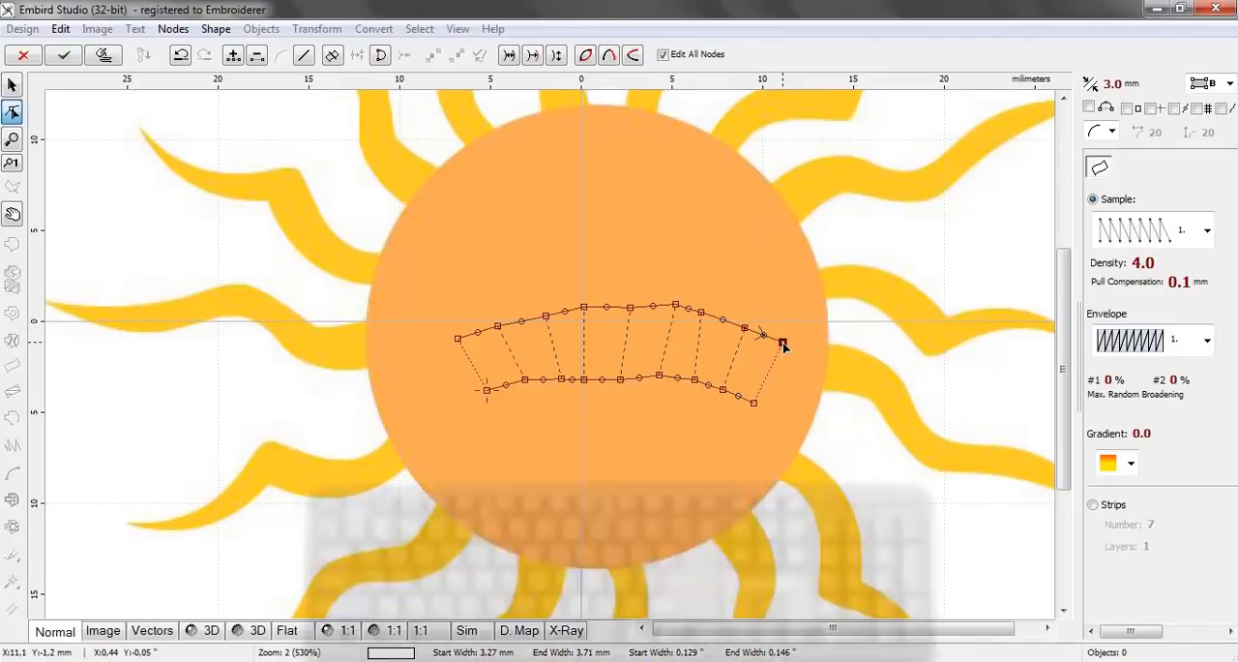
pyautogui.press('Return')
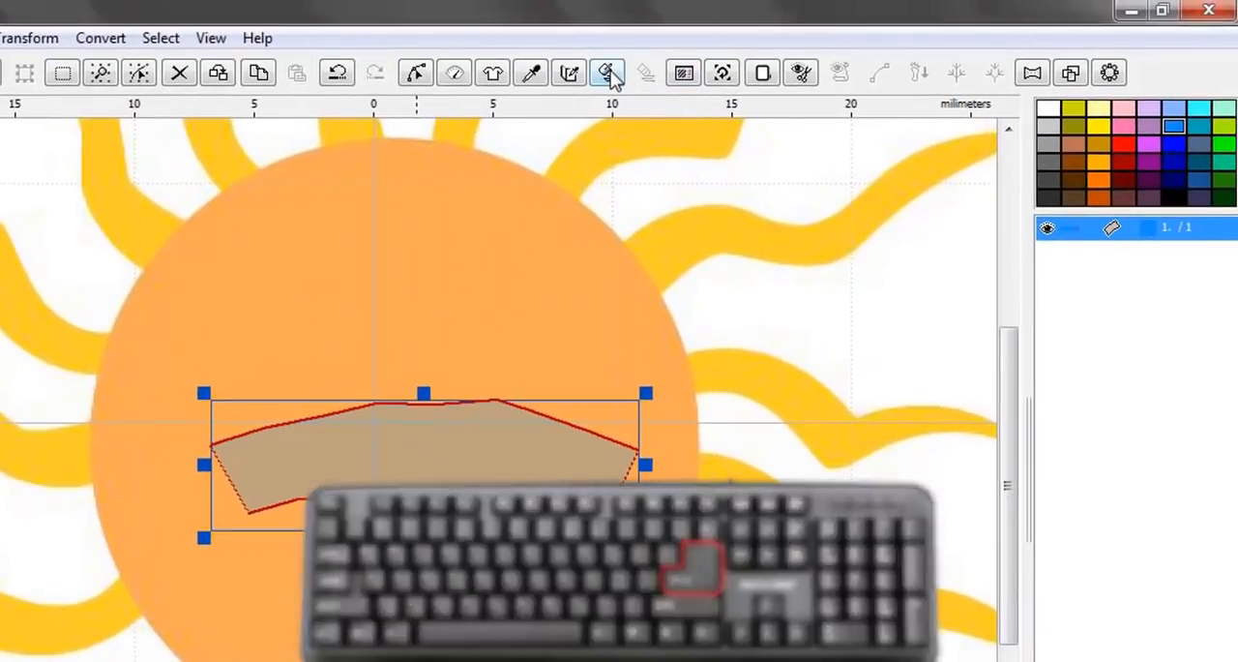
# Generate stitches for the arched column and preview it in 3D with nothing selected
pyautogui.click(759, 55)
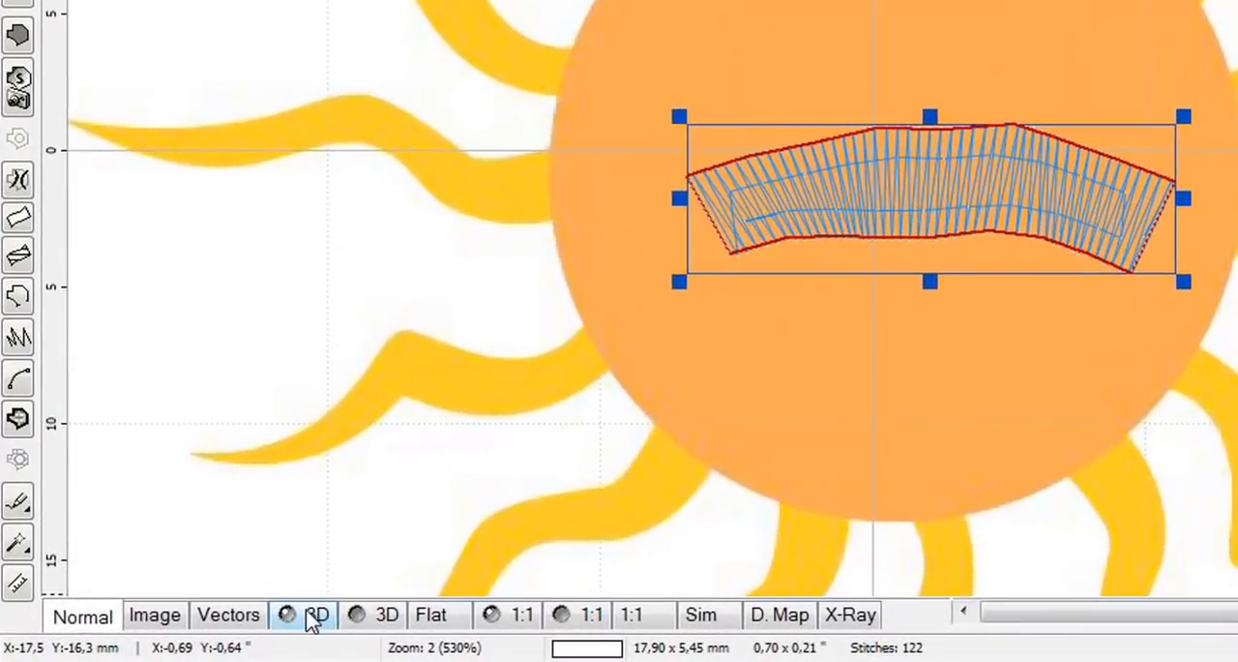
pyautogui.click(231, 627)
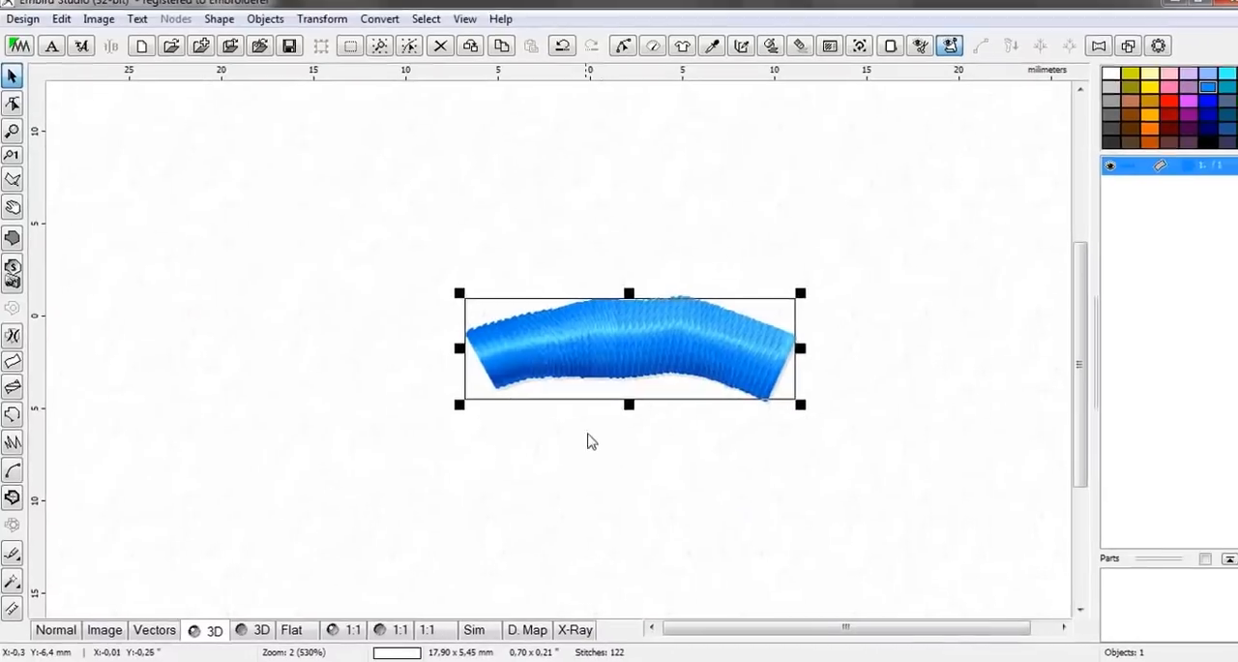
pyautogui.click(600, 450)
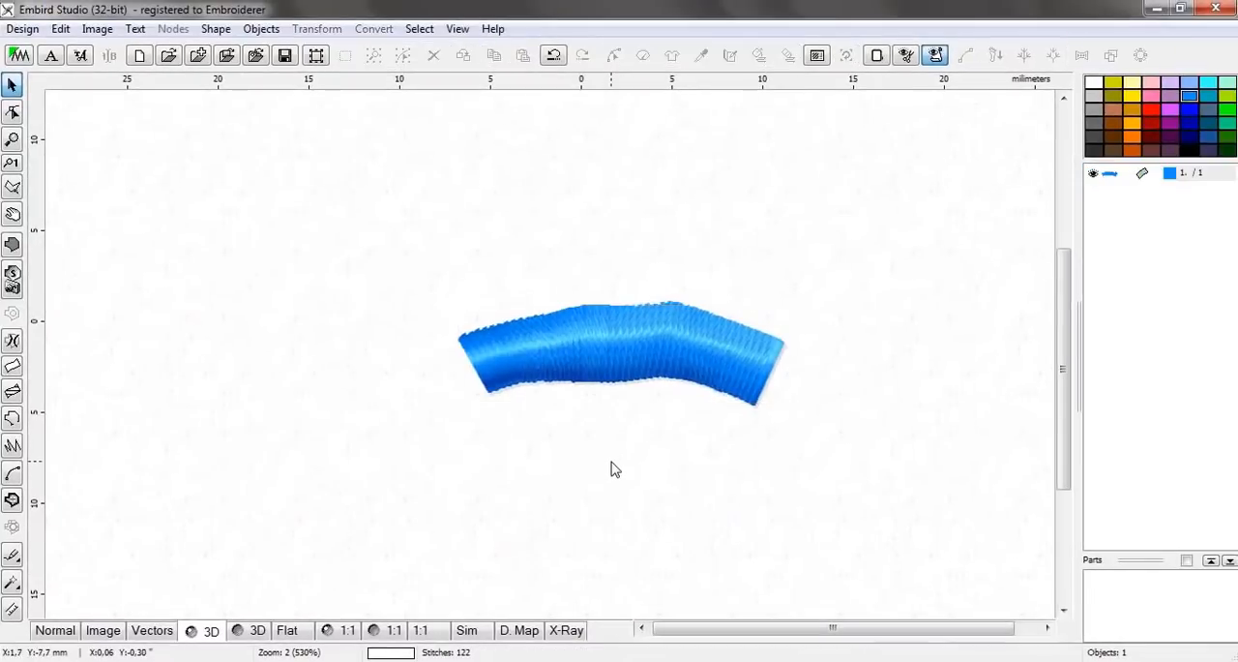
# Inspect the arched column's stitches in 3D, then return to the normal view and delete the column
pyautogui.scroll(1, 540, 353)
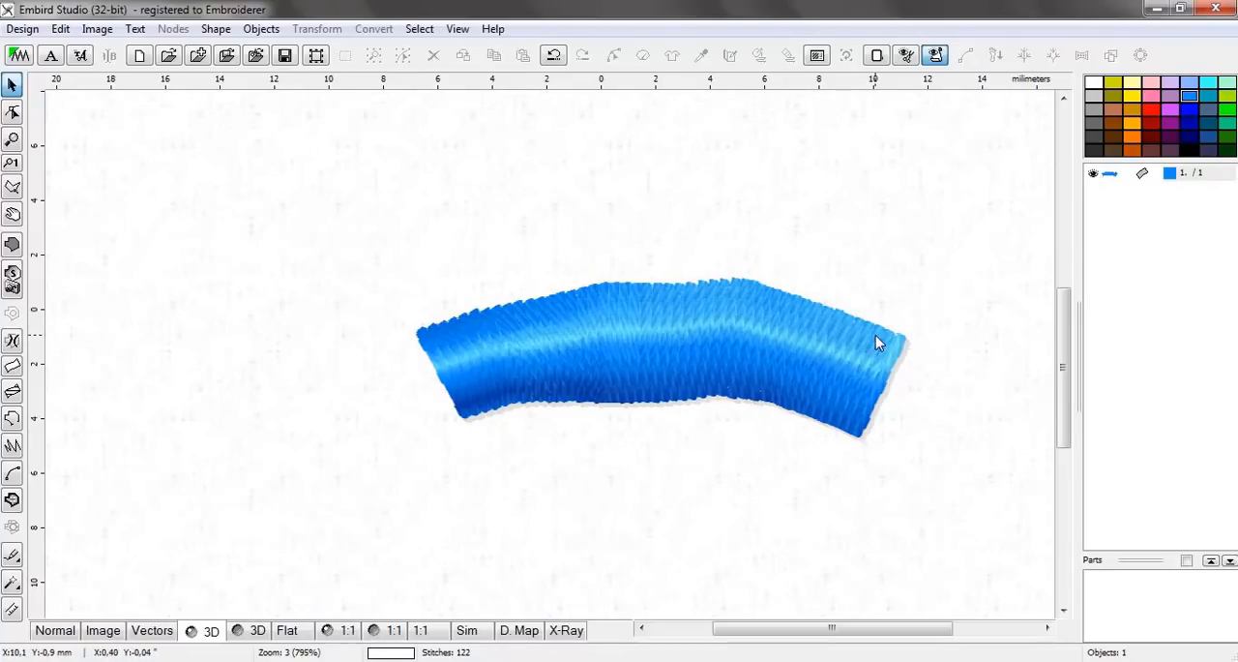
pyautogui.scroll(-1, 827, 383)
pyautogui.click(713, 367)
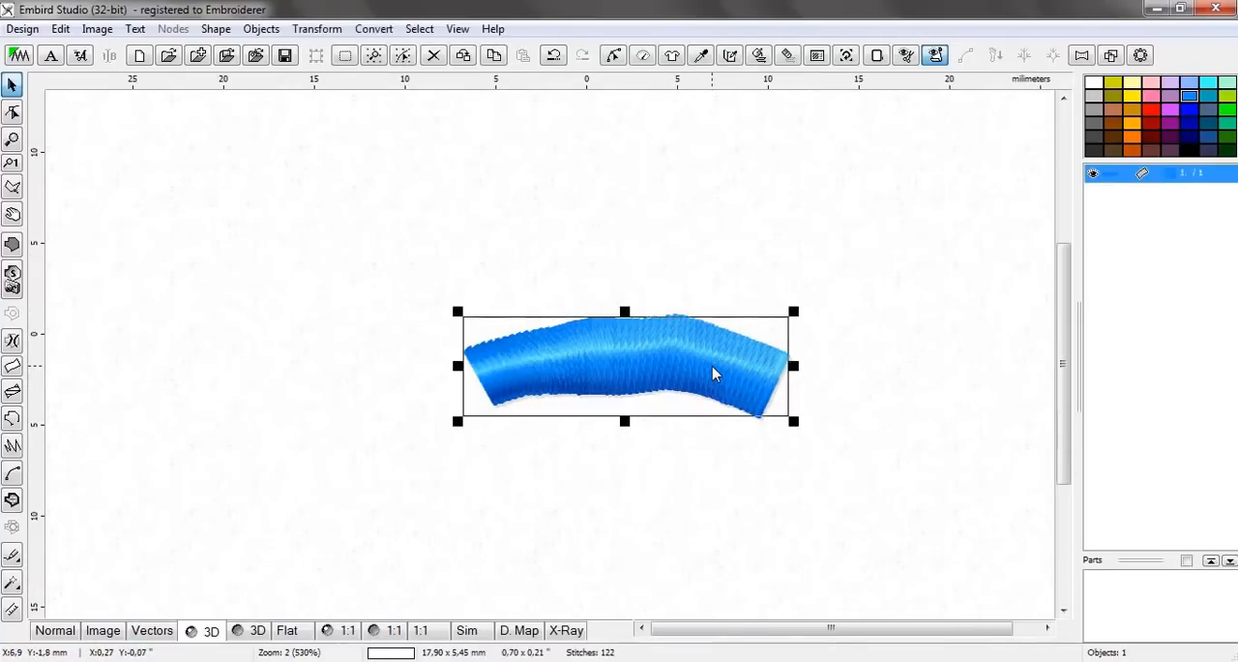
pyautogui.moveTo(680, 369); pyautogui.dragTo(604, 351)
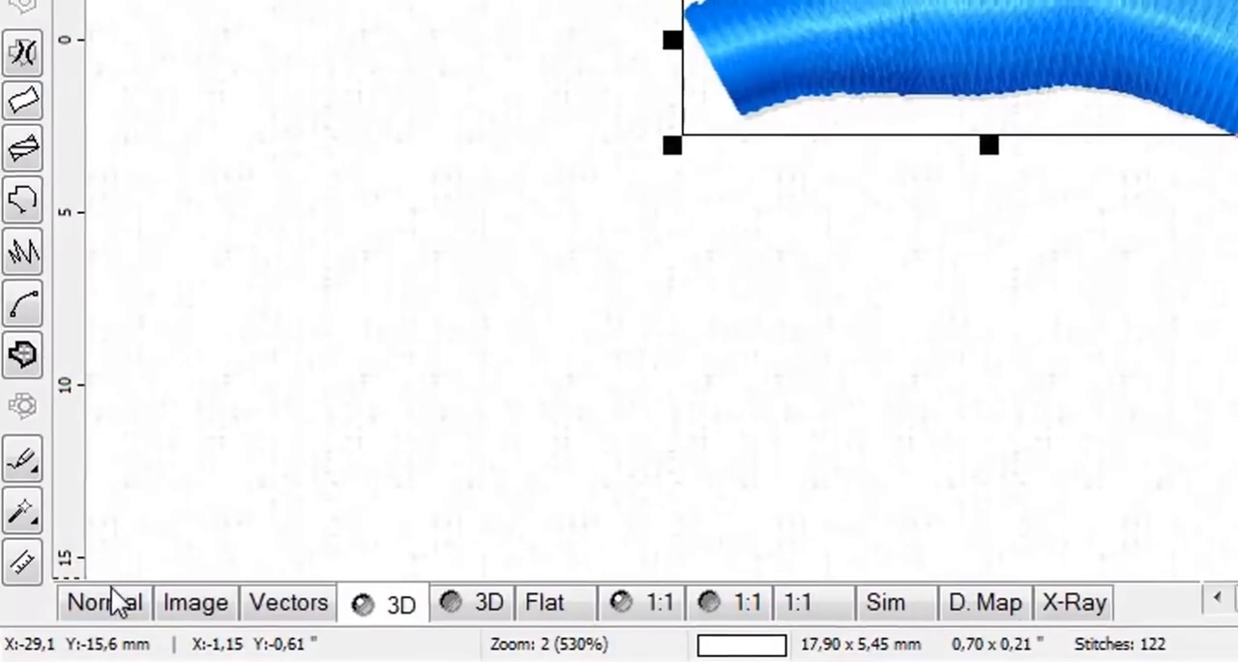
pyautogui.click(55, 630)
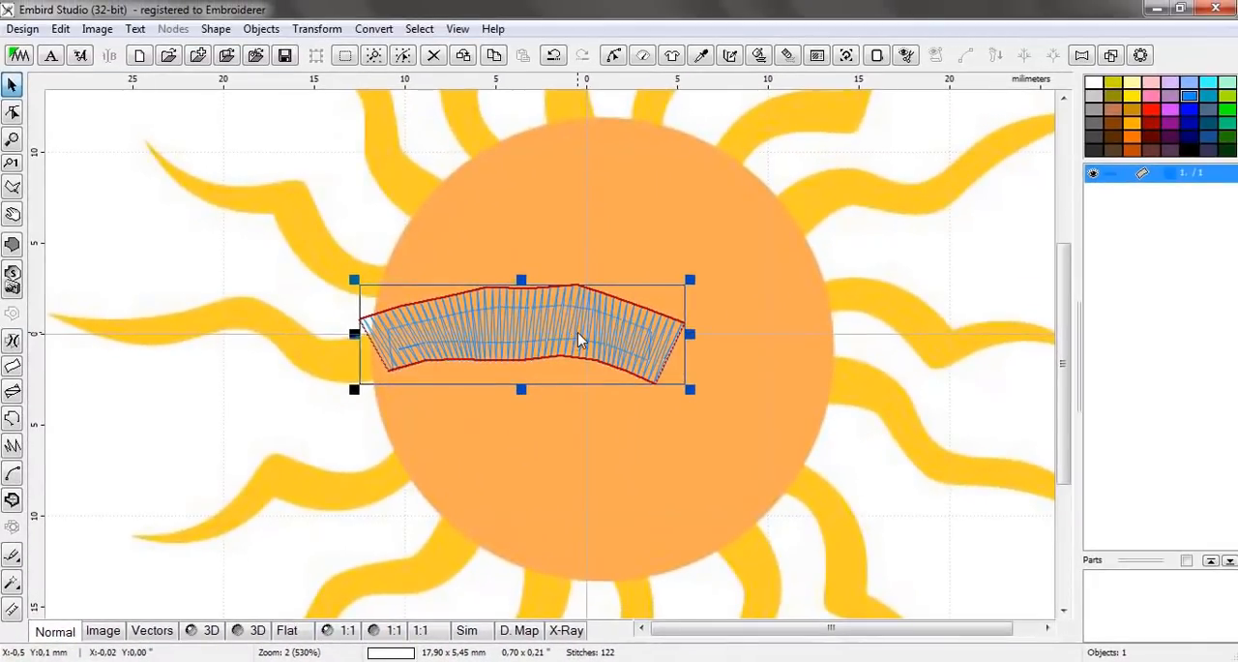
pyautogui.press('Delete')
# Start a two-edge column and place two node pairs, the first about 3.2 mm wide inside the sun's circle, the second at the middle-left ray's base
pyautogui.scroll(1, 293, 346)
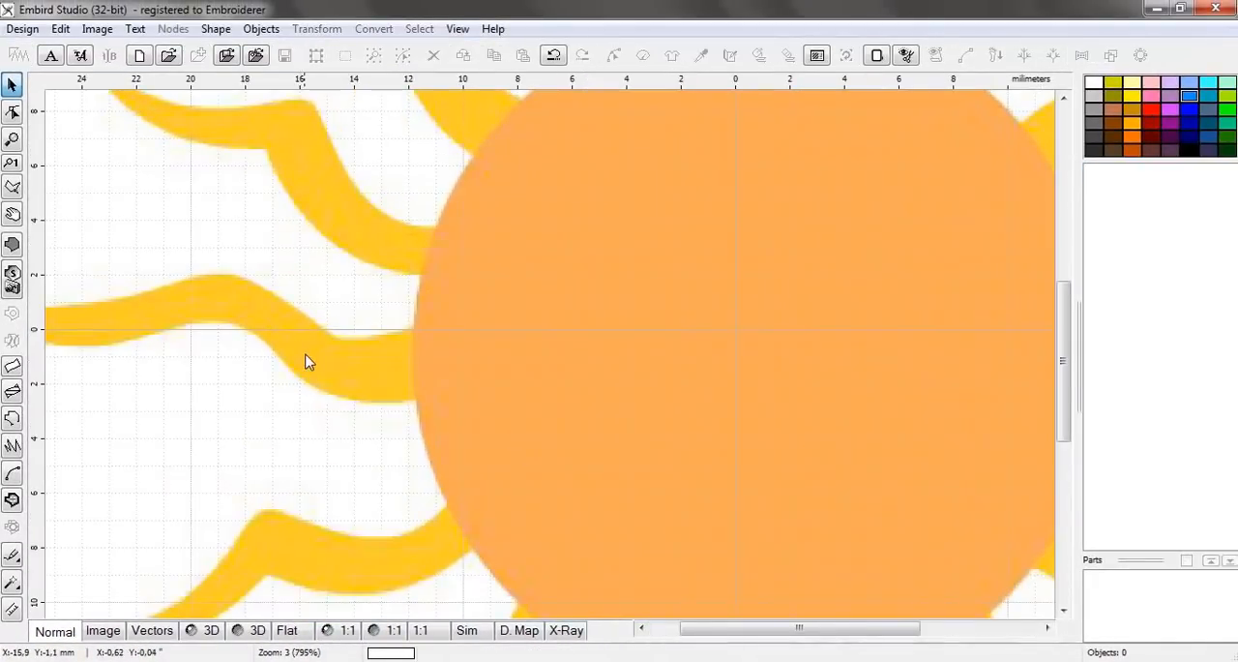
pyautogui.scroll(-1, 299, 365)
pyautogui.moveTo(423, 367); pyautogui.dragTo(17, 422)
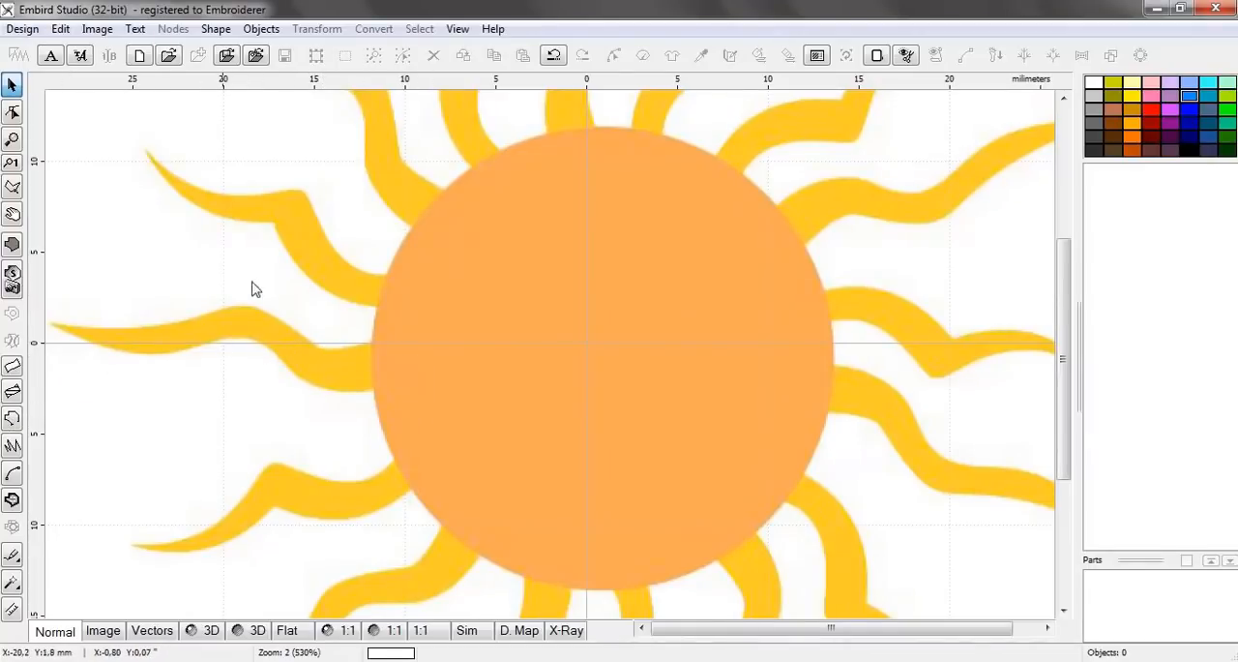
pyautogui.scroll(2, 311, 350)
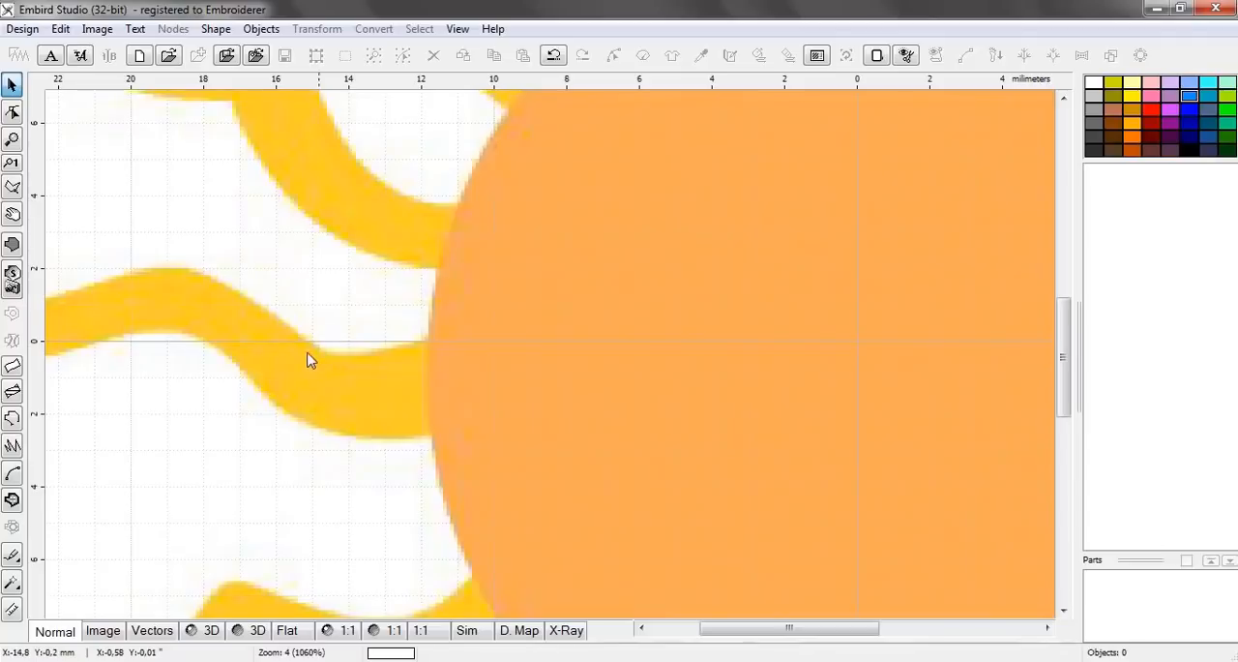
pyautogui.click(13, 371)
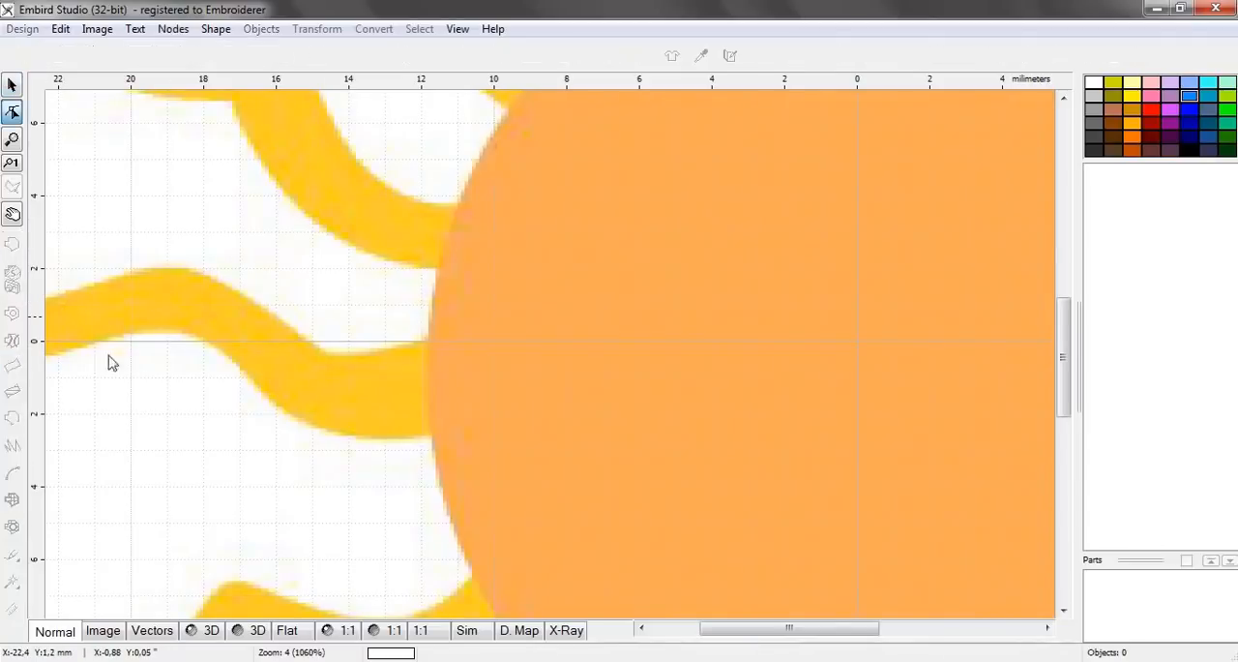
pyautogui.scroll(-2, 316, 340)
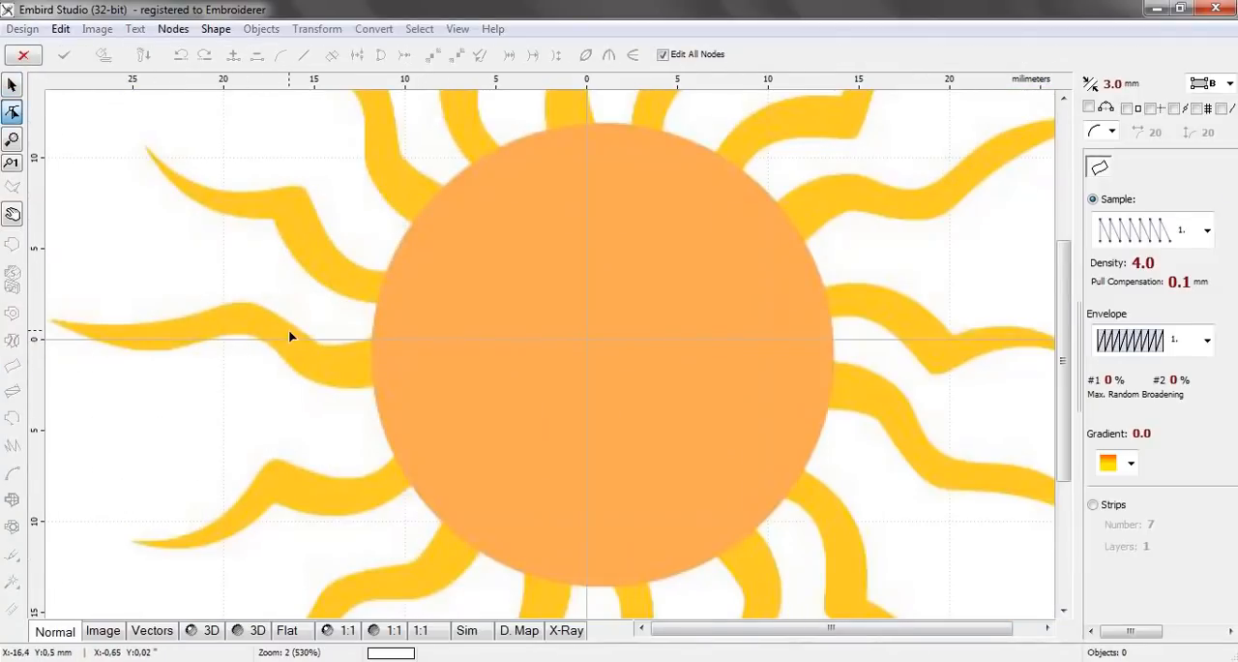
pyautogui.scroll(2, 290, 334)
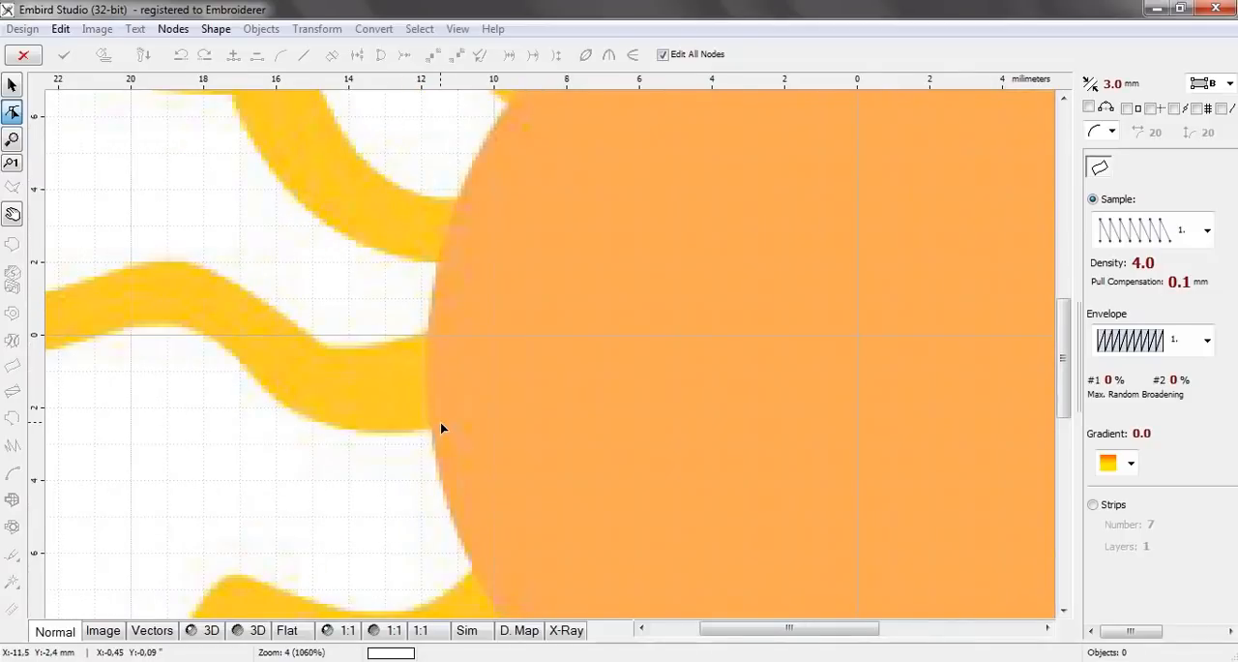
pyautogui.scroll(2, 533, 429)
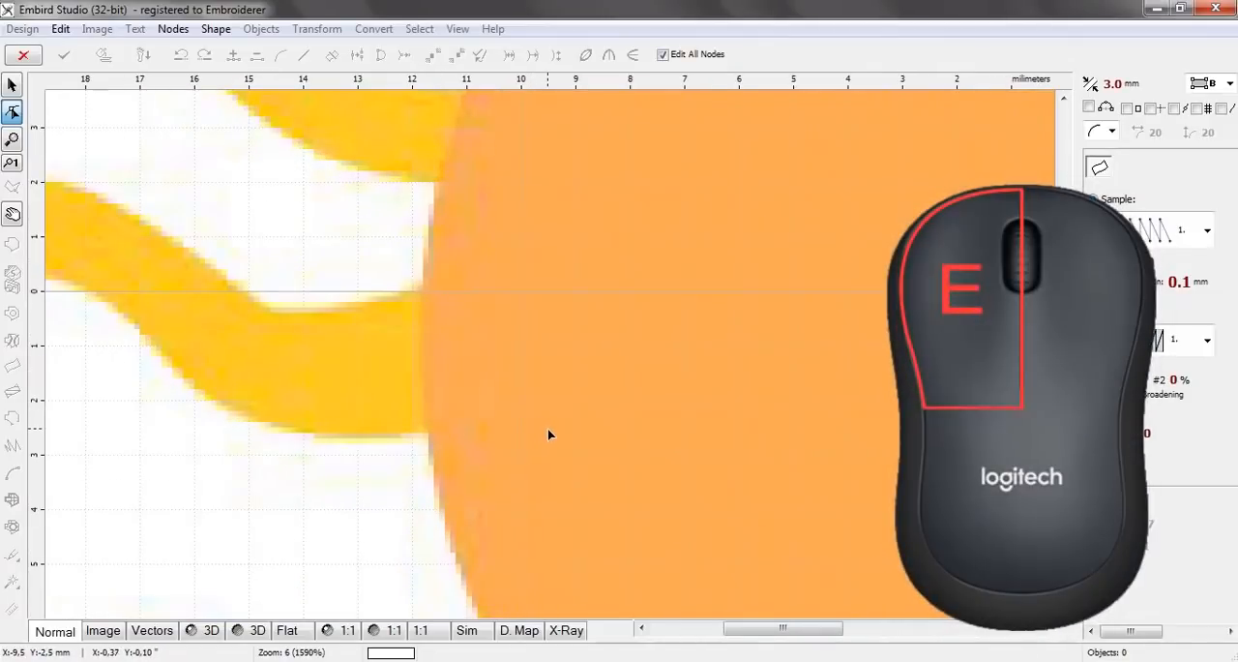
pyautogui.click(545, 427)
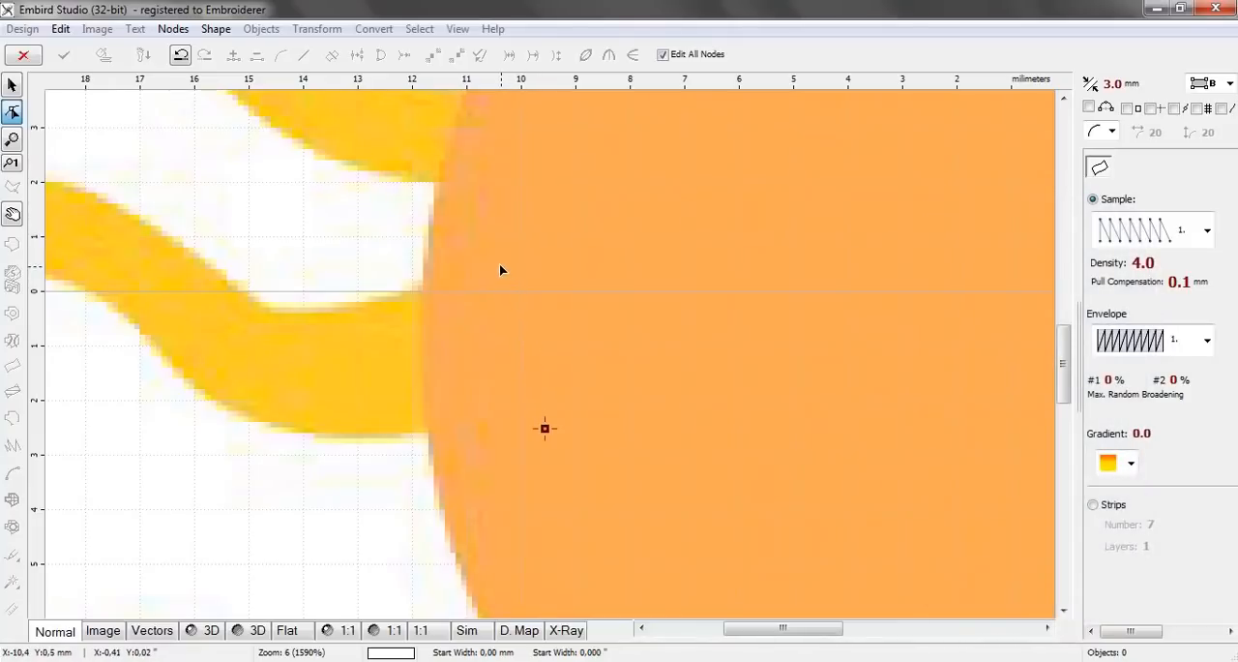
pyautogui.click(498, 262)
pyautogui.click(430, 437)
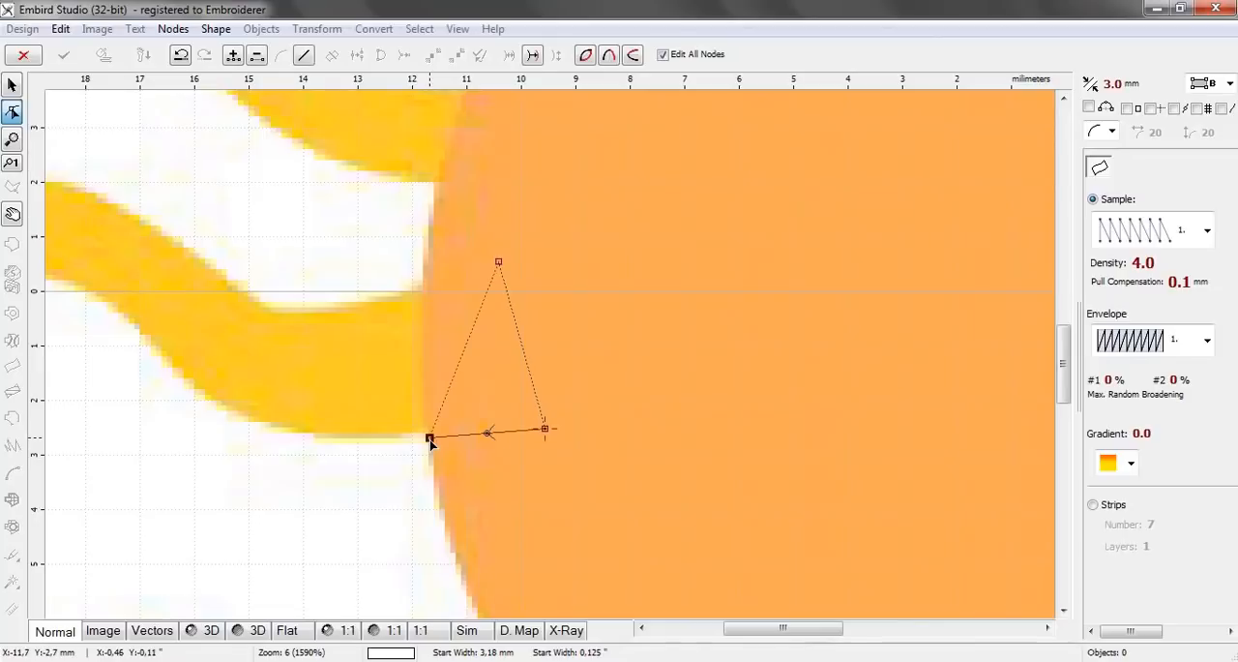
pyautogui.click(398, 294)
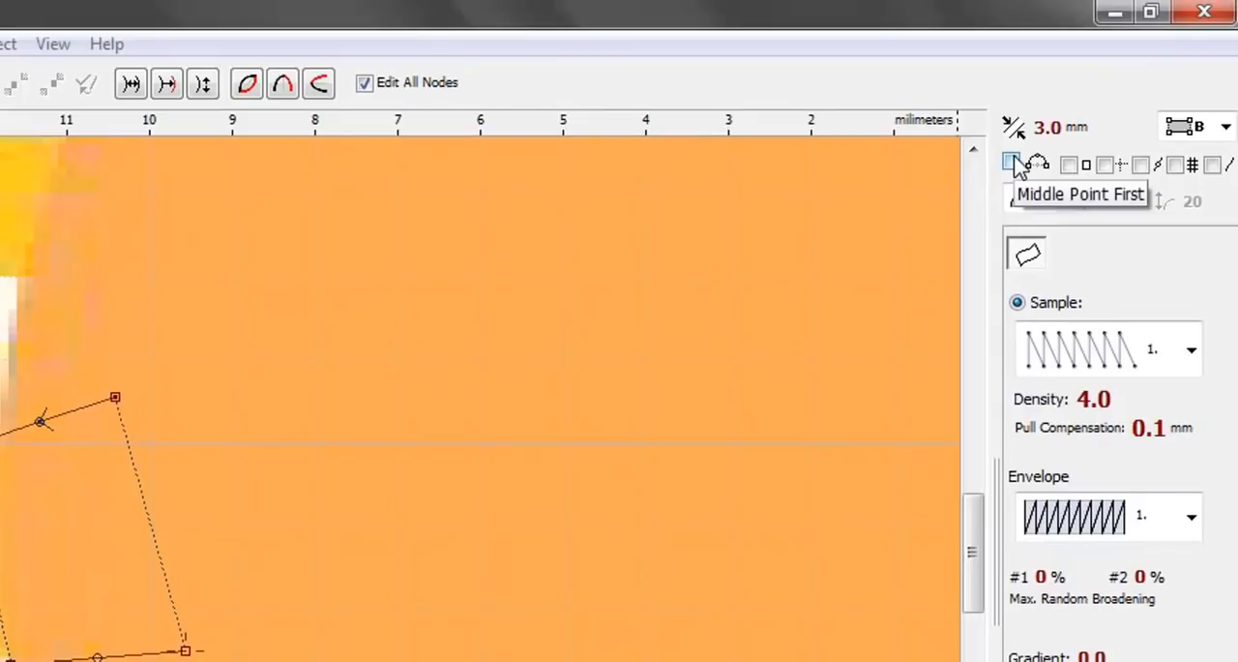
# Turn on Middle Point First and add three node pairs along the ray's first bend, alternating between its lower and upper edges
pyautogui.click(1012, 162)
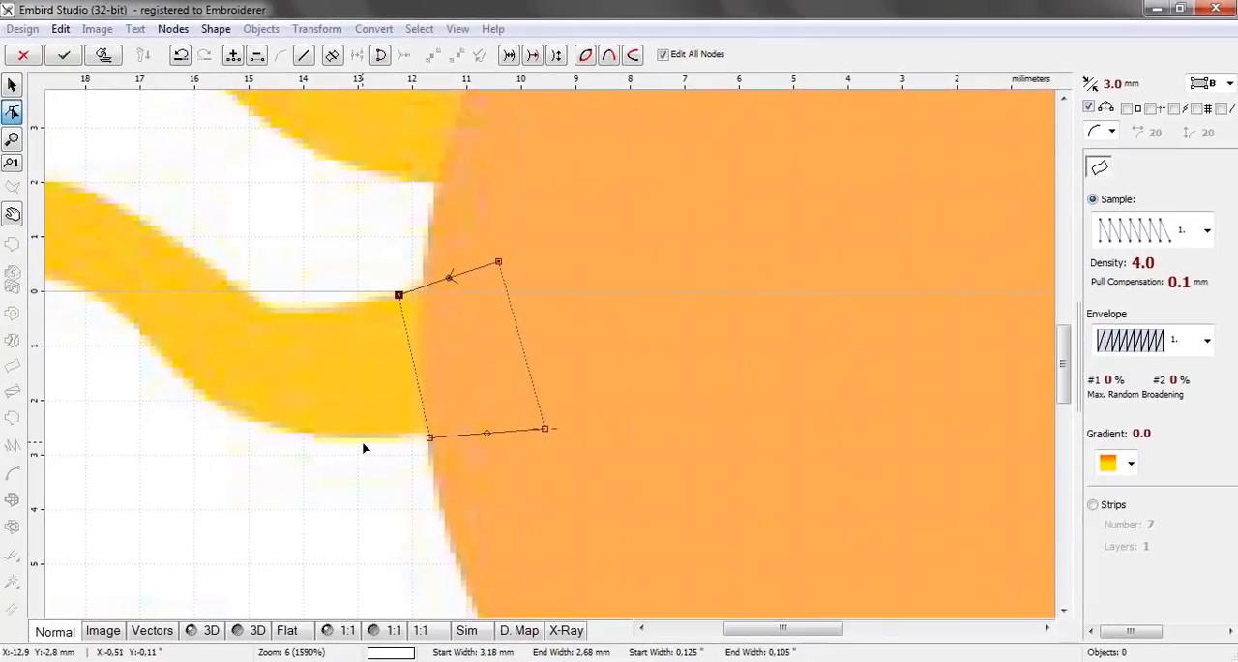
pyautogui.click(357, 438)
pyautogui.click(329, 309)
pyautogui.click(274, 427)
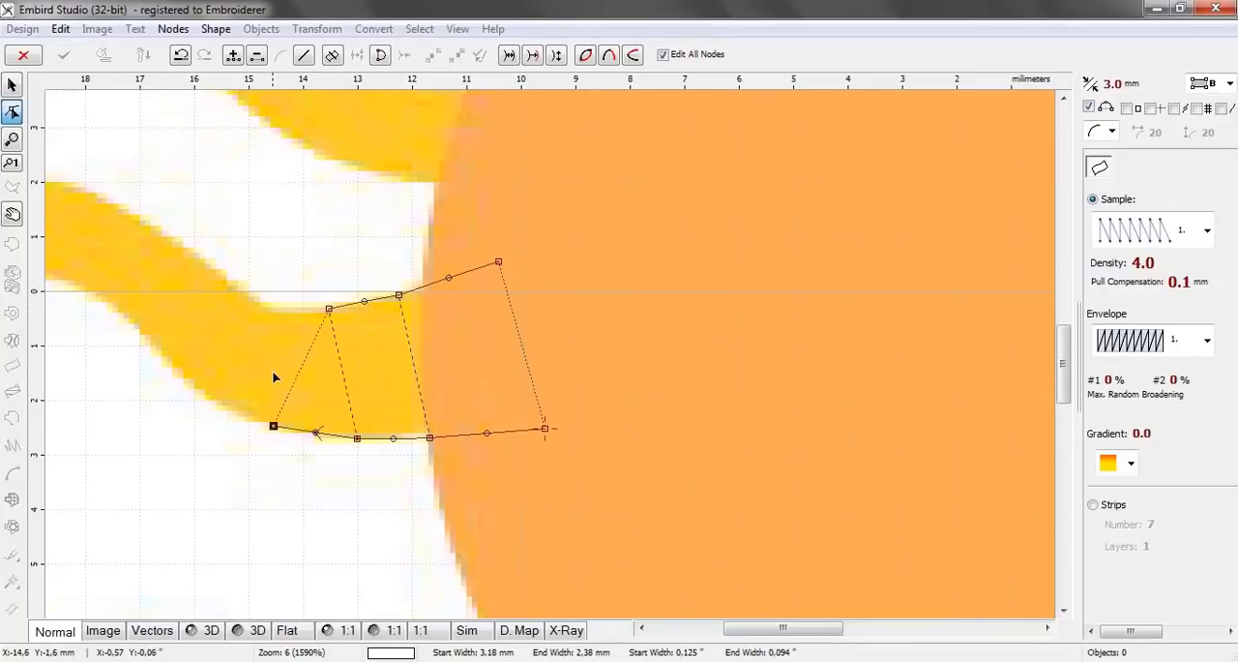
pyautogui.click(275, 306)
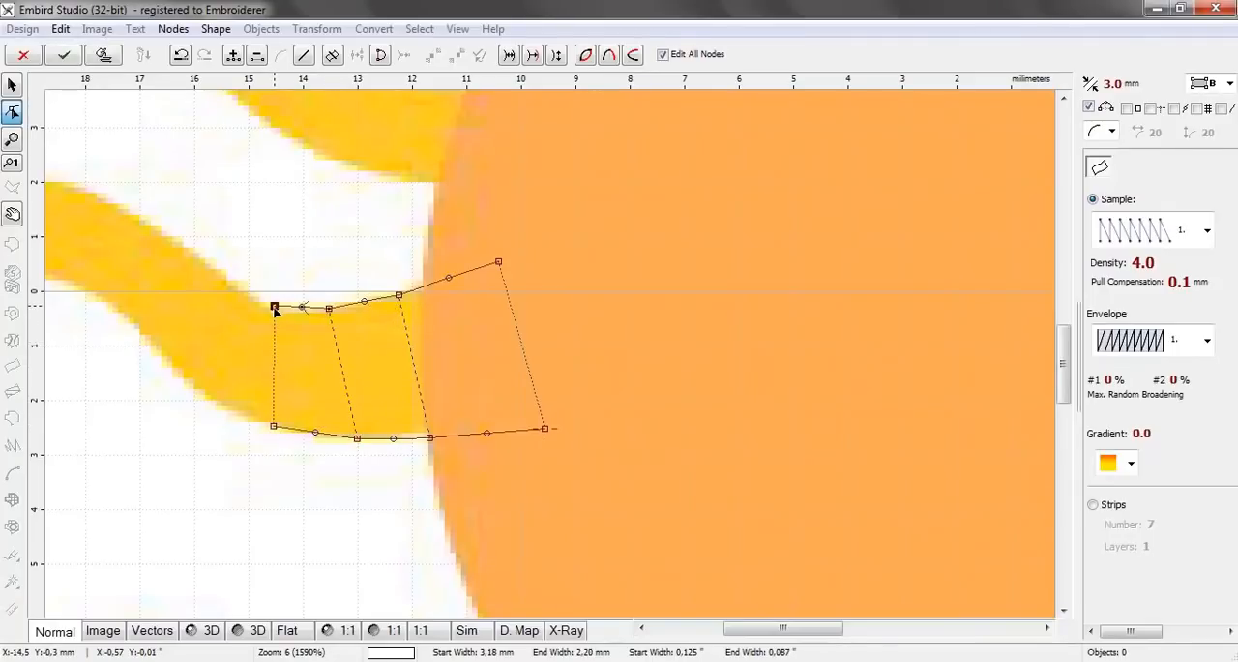
pyautogui.click(204, 392)
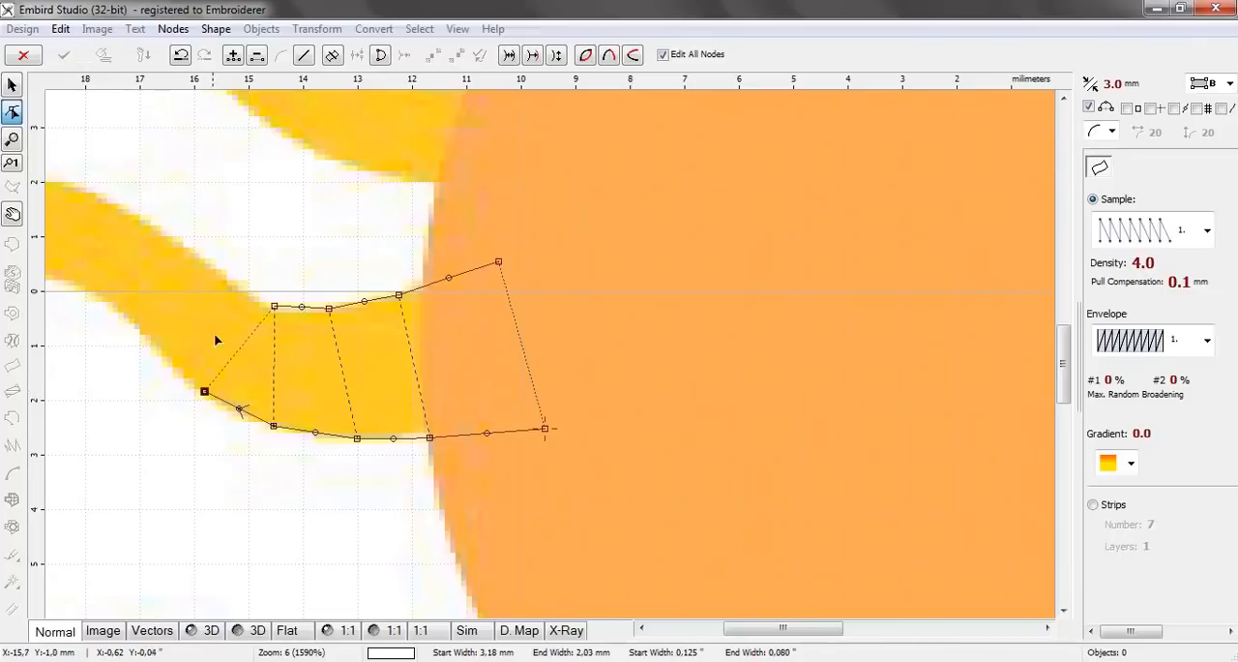
pyautogui.click(226, 279)
# Extend the column with three node pairs up the ray's slope to its crest, at about 18.7 mm left of centre
pyautogui.moveTo(743, 631); pyautogui.dragTo(696, 636)
pyautogui.click(559, 352)
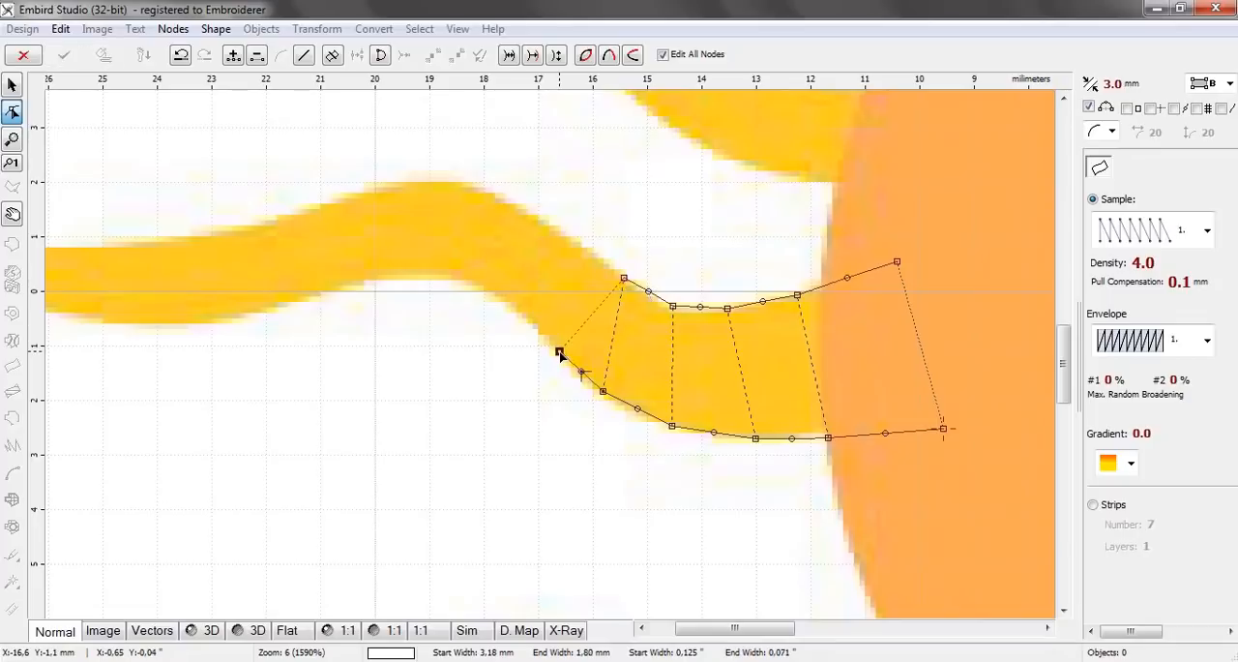
pyautogui.click(567, 238)
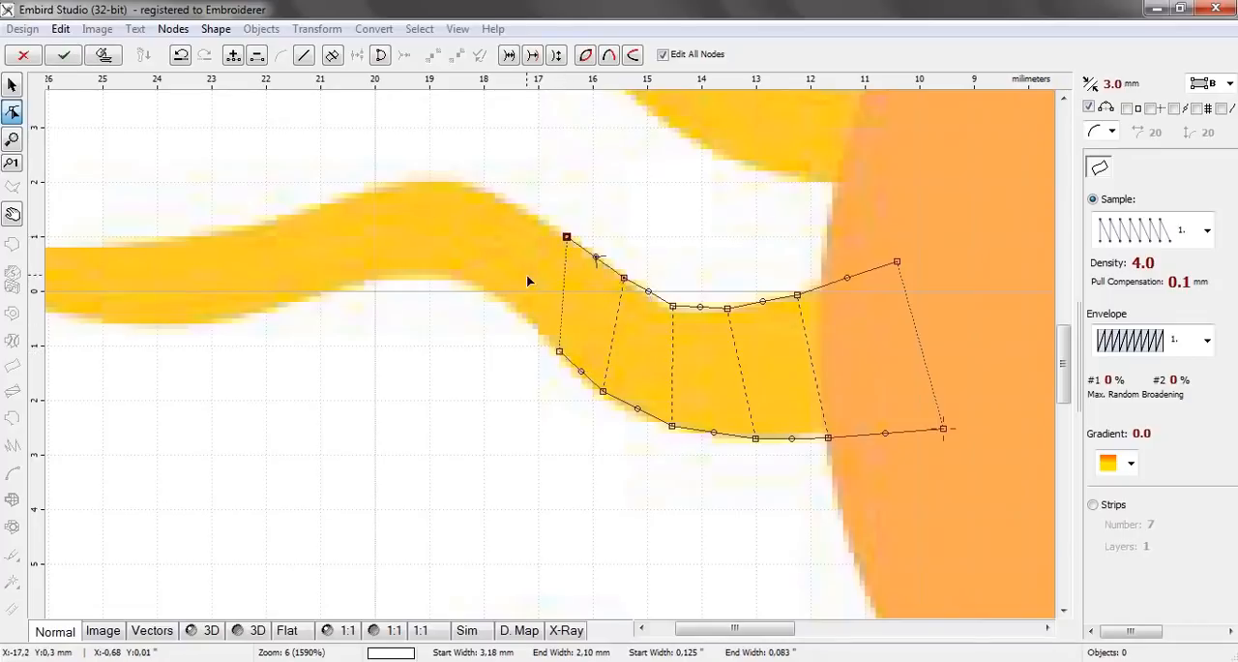
pyautogui.click(508, 305)
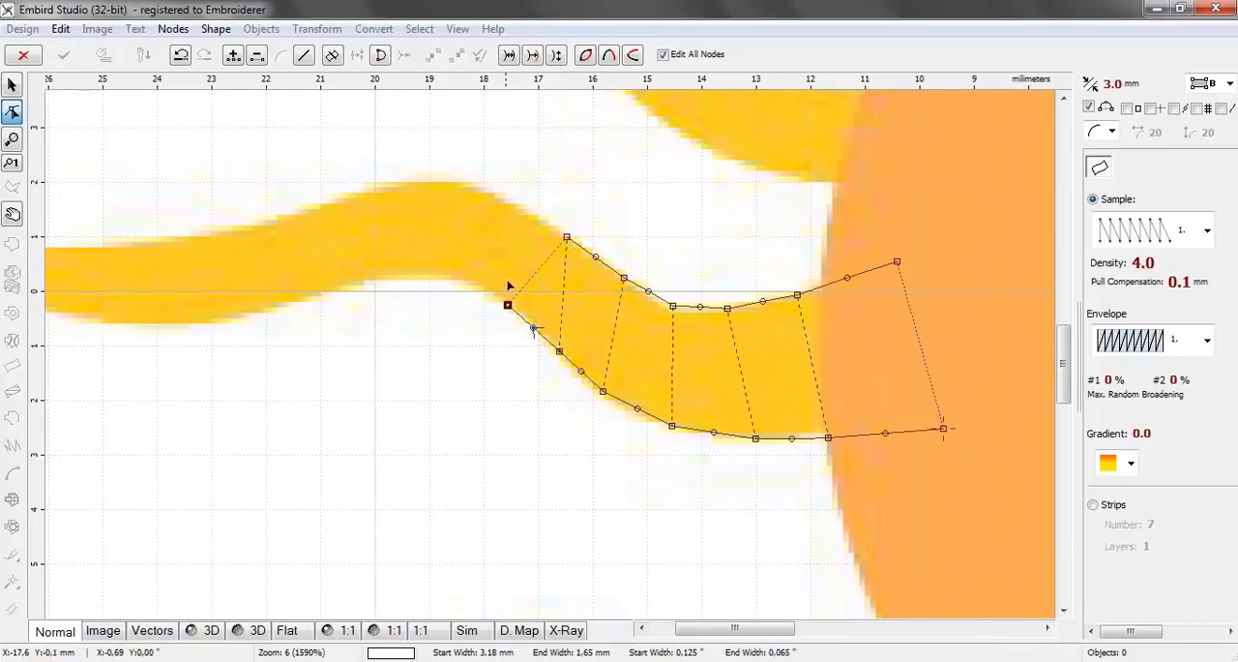
pyautogui.click(519, 208)
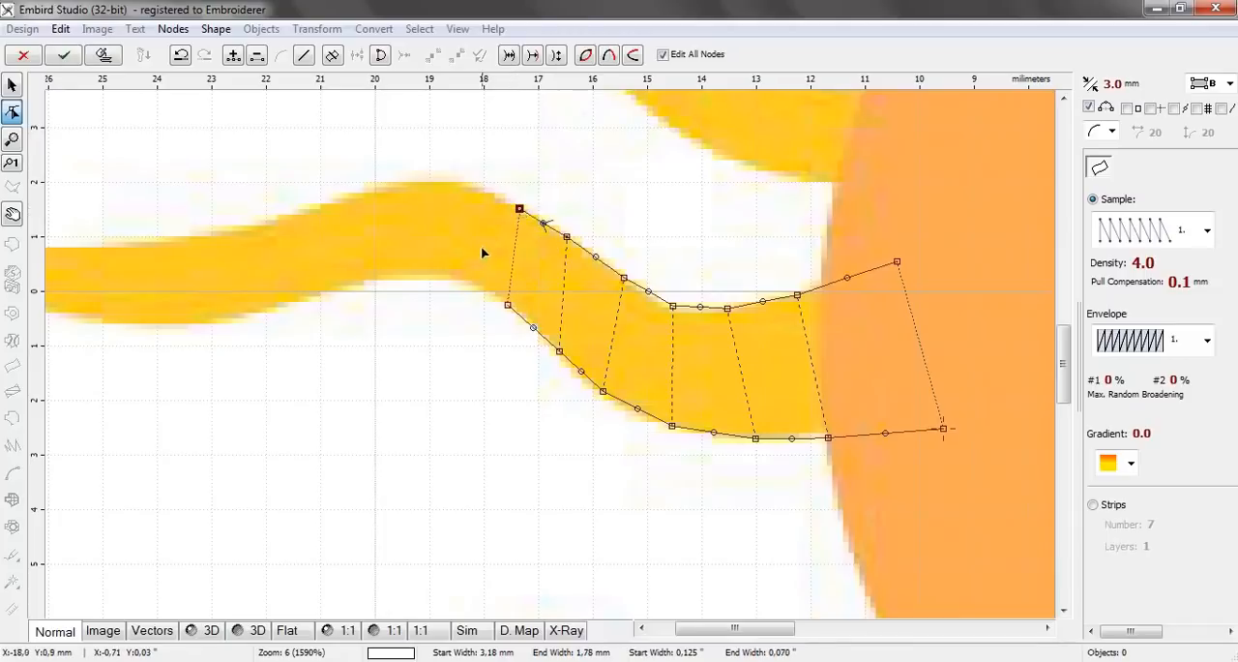
pyautogui.click(451, 278)
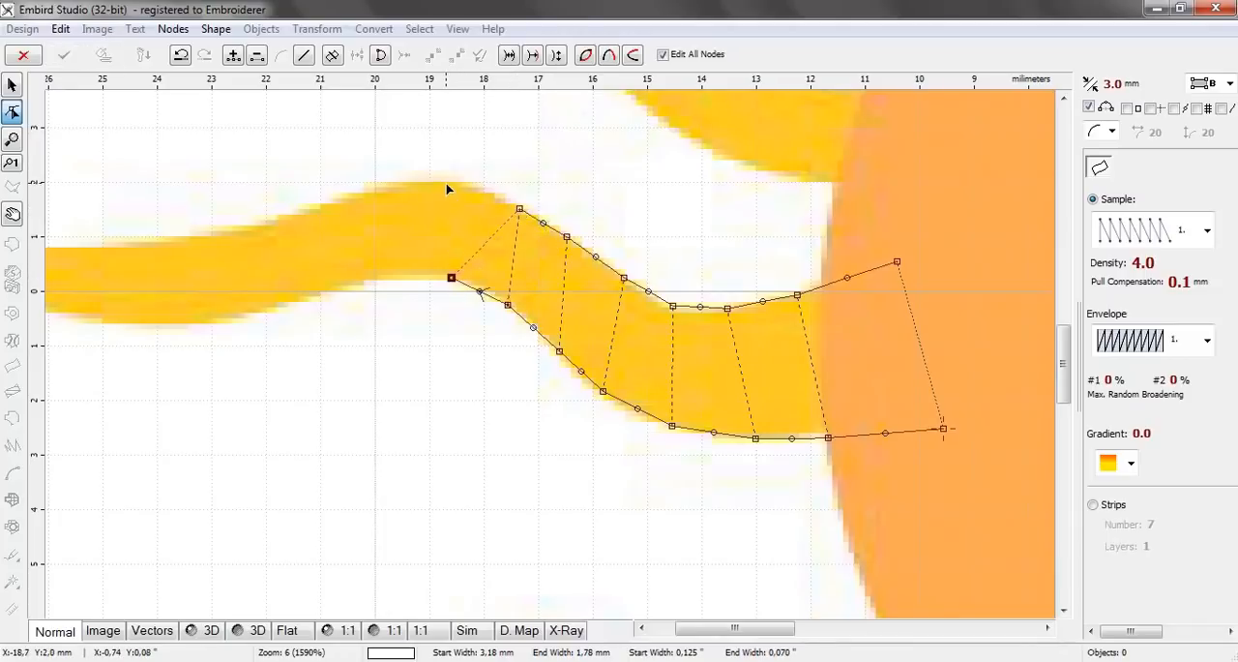
pyautogui.click(446, 182)
# Continue the column with five node pairs from the ray's crest down to about 23.8 mm left of centre, following both edges
pyautogui.click(407, 276)
pyautogui.click(375, 188)
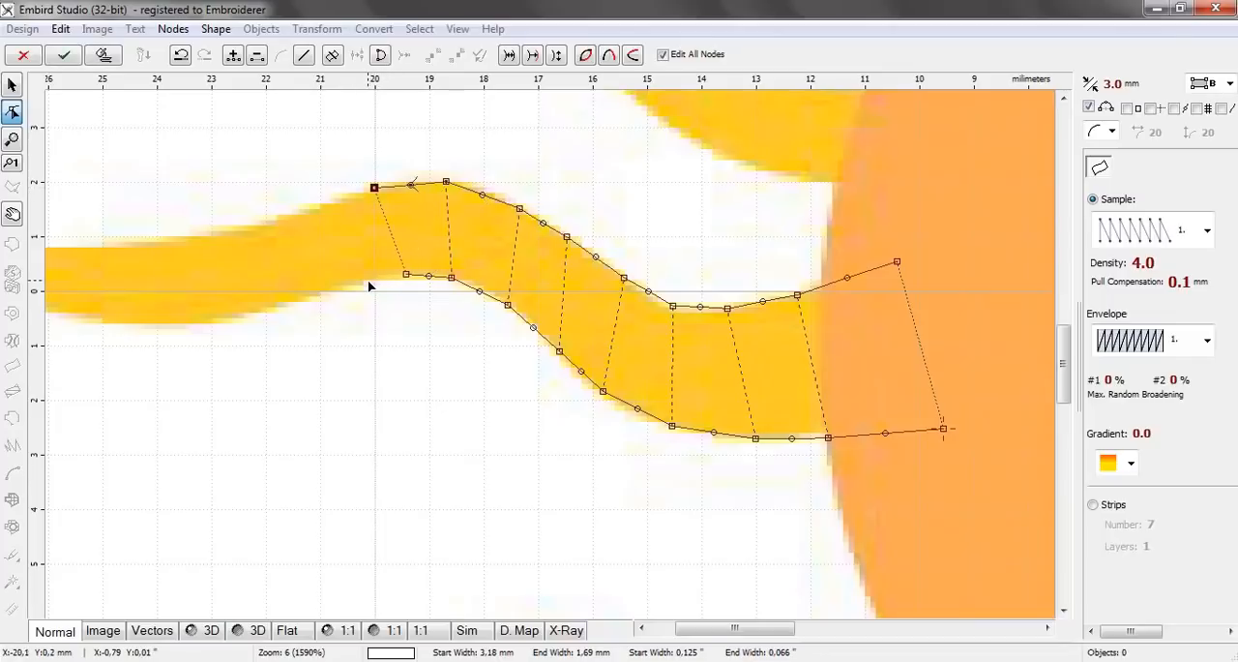
pyautogui.click(359, 283)
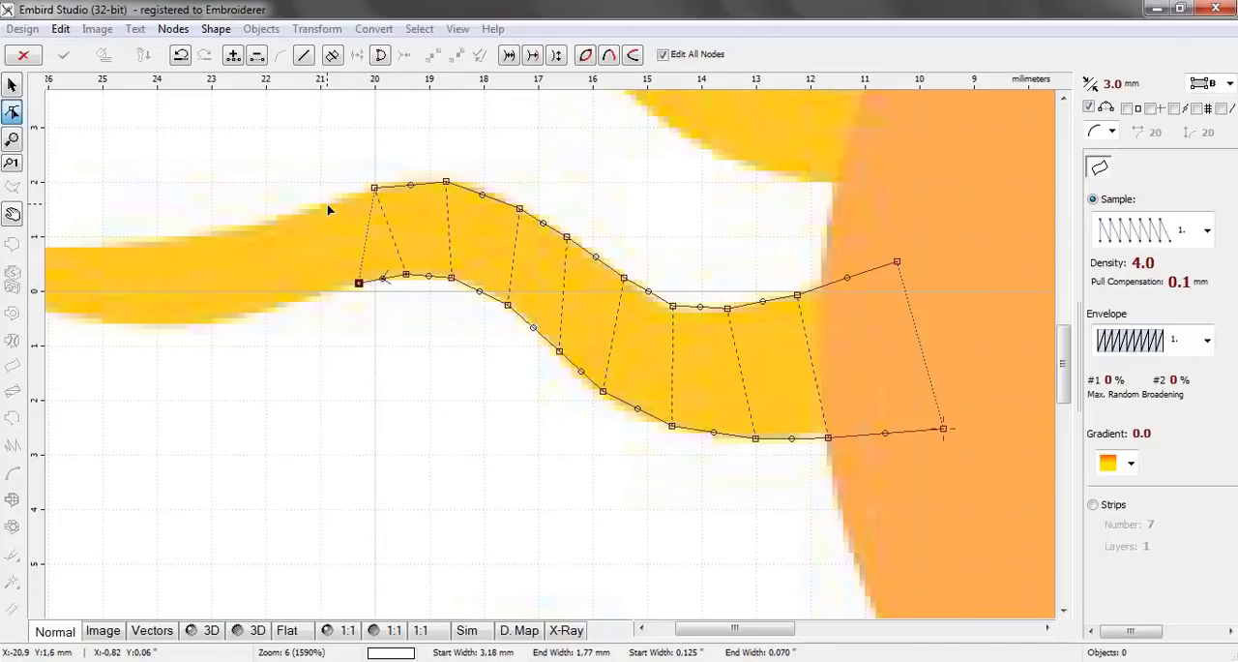
pyautogui.click(333, 205)
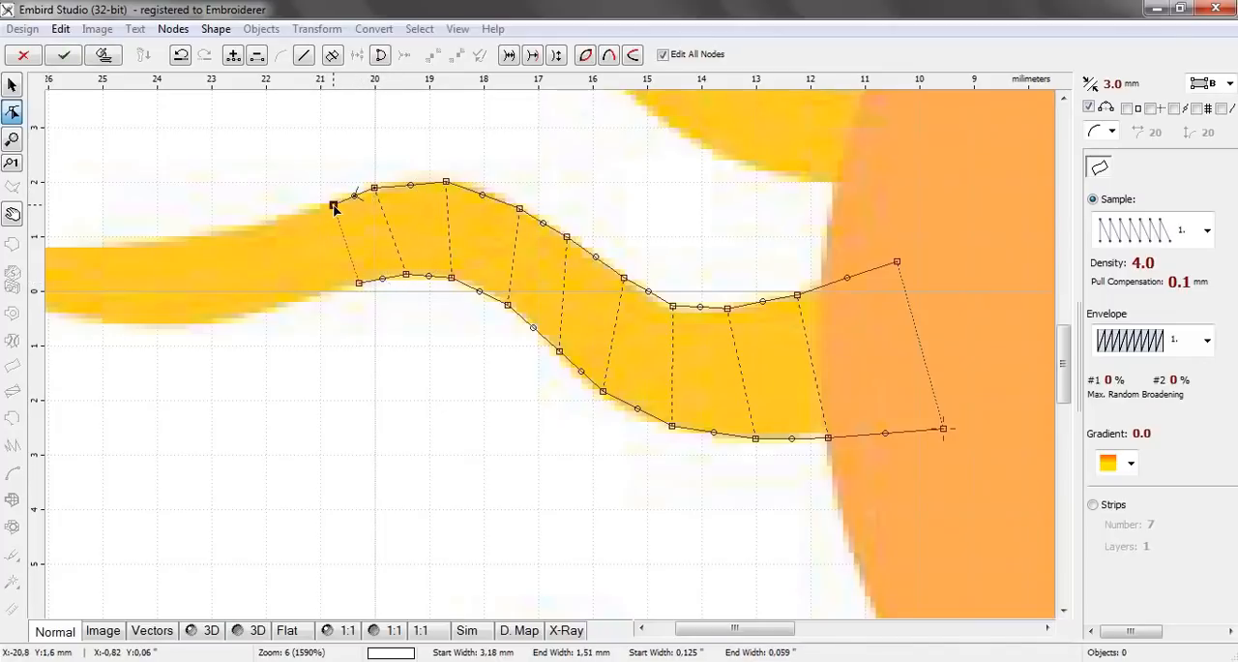
pyautogui.click(307, 300)
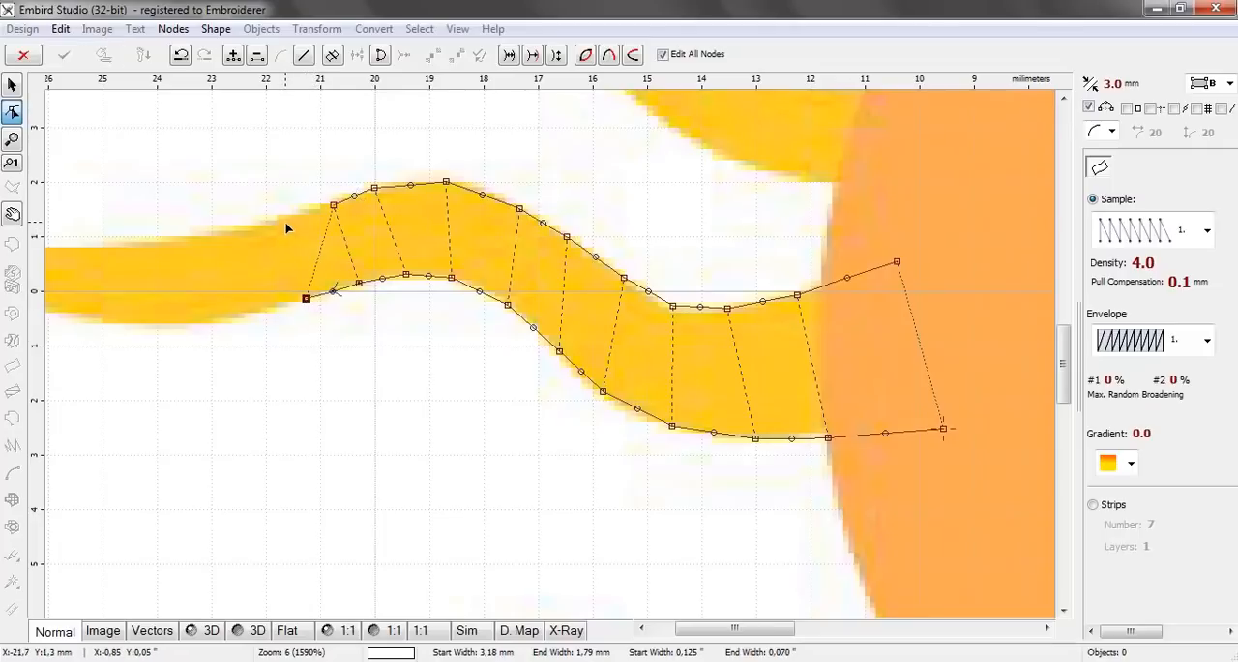
pyautogui.click(285, 223)
pyautogui.click(254, 313)
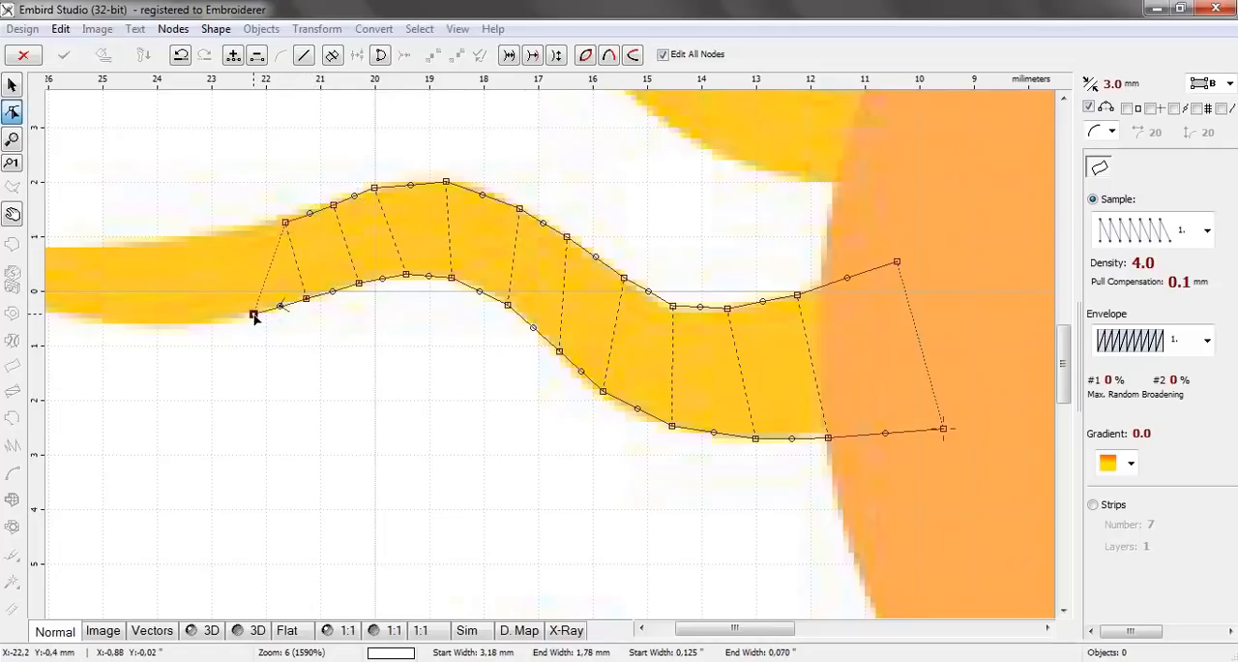
pyautogui.click(229, 235)
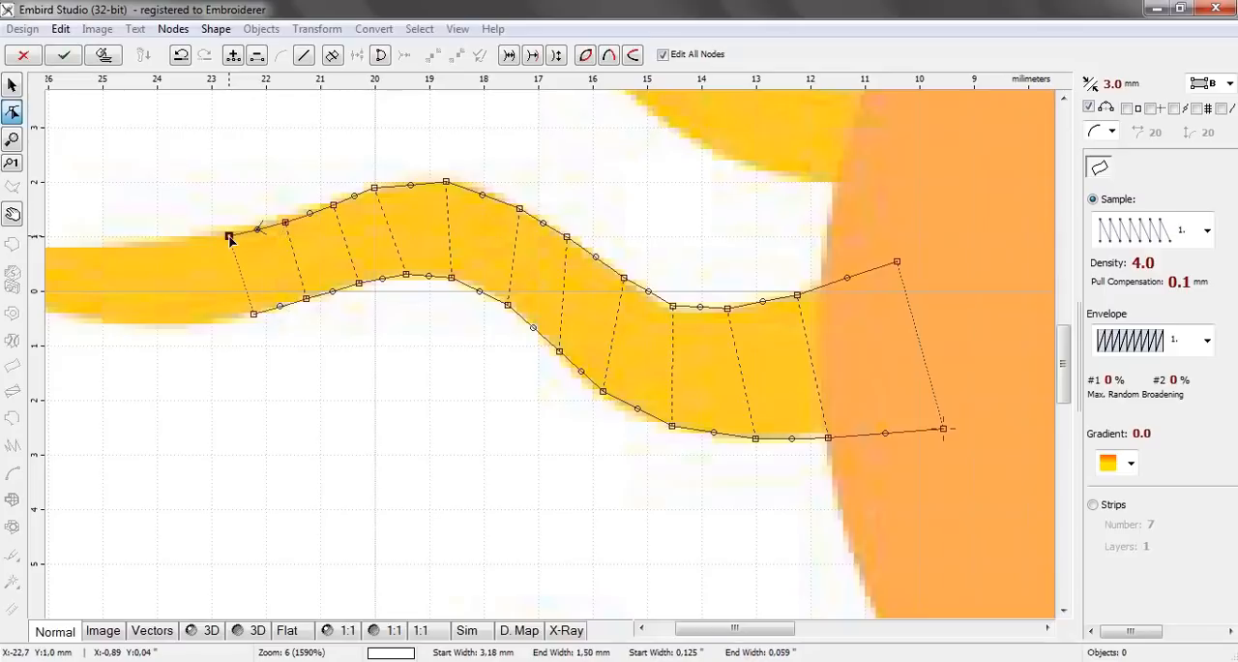
pyautogui.click(189, 326)
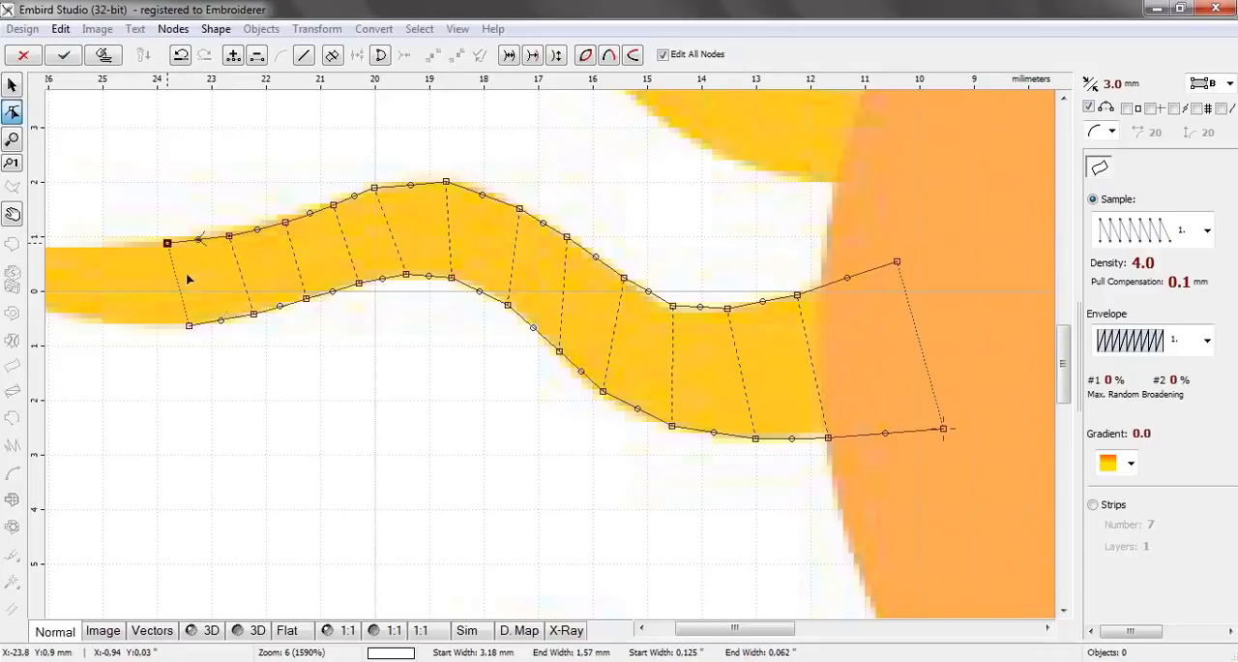
# Extend the column with three node pairs along the ray's tapering end to about 26.7 mm left of centre
pyautogui.moveTo(706, 631); pyautogui.dragTo(680, 640)
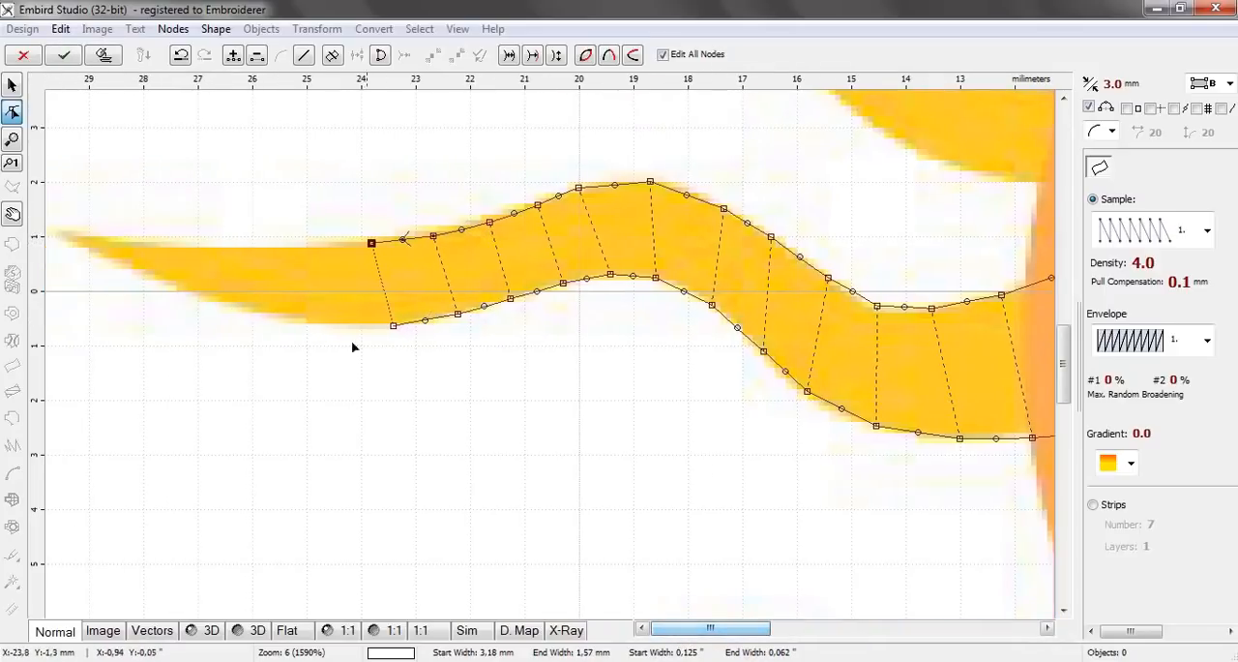
pyautogui.click(327, 322)
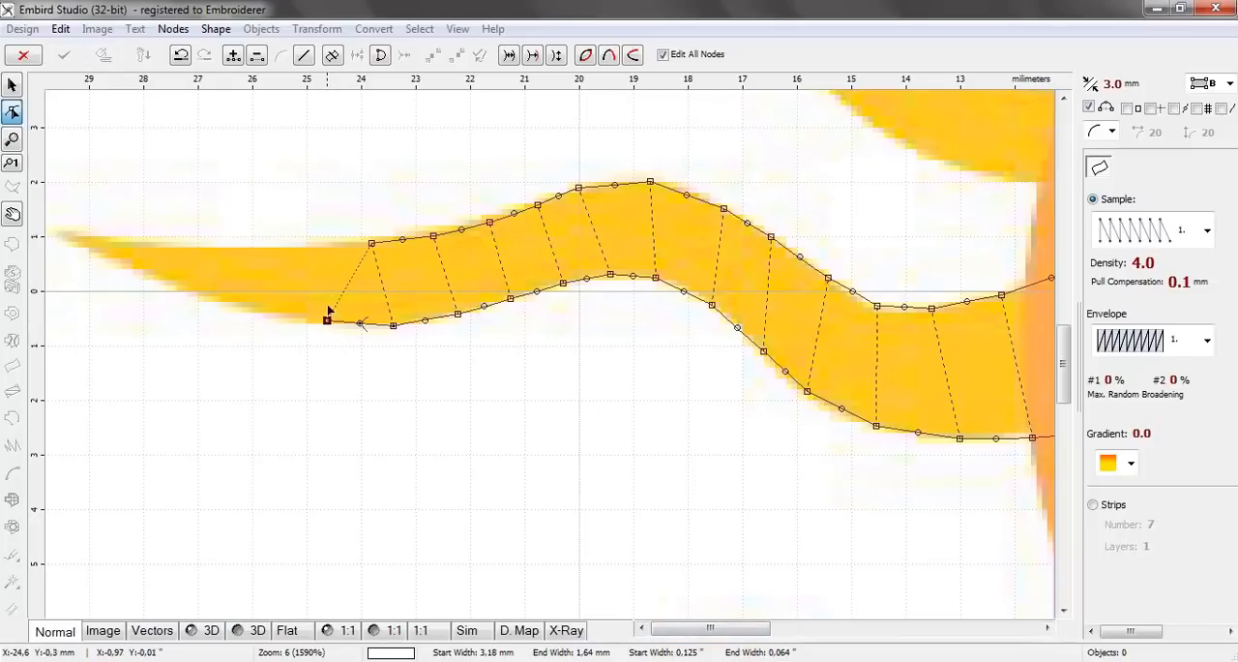
pyautogui.click(309, 244)
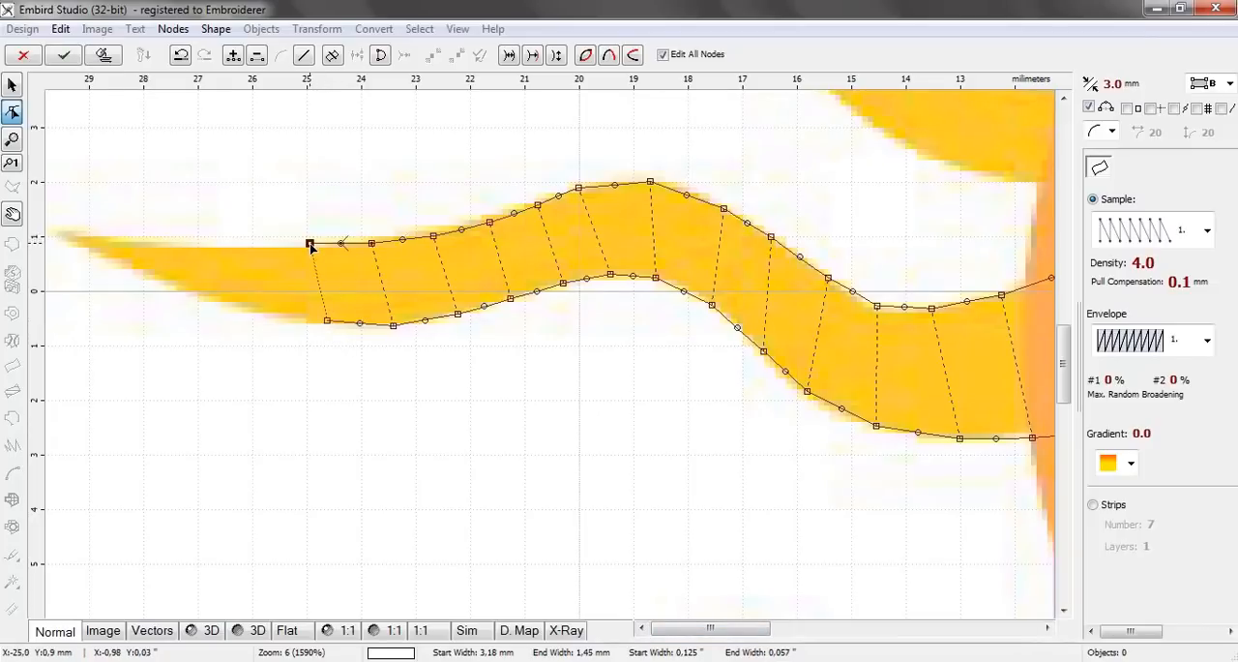
pyautogui.click(264, 314)
pyautogui.click(247, 248)
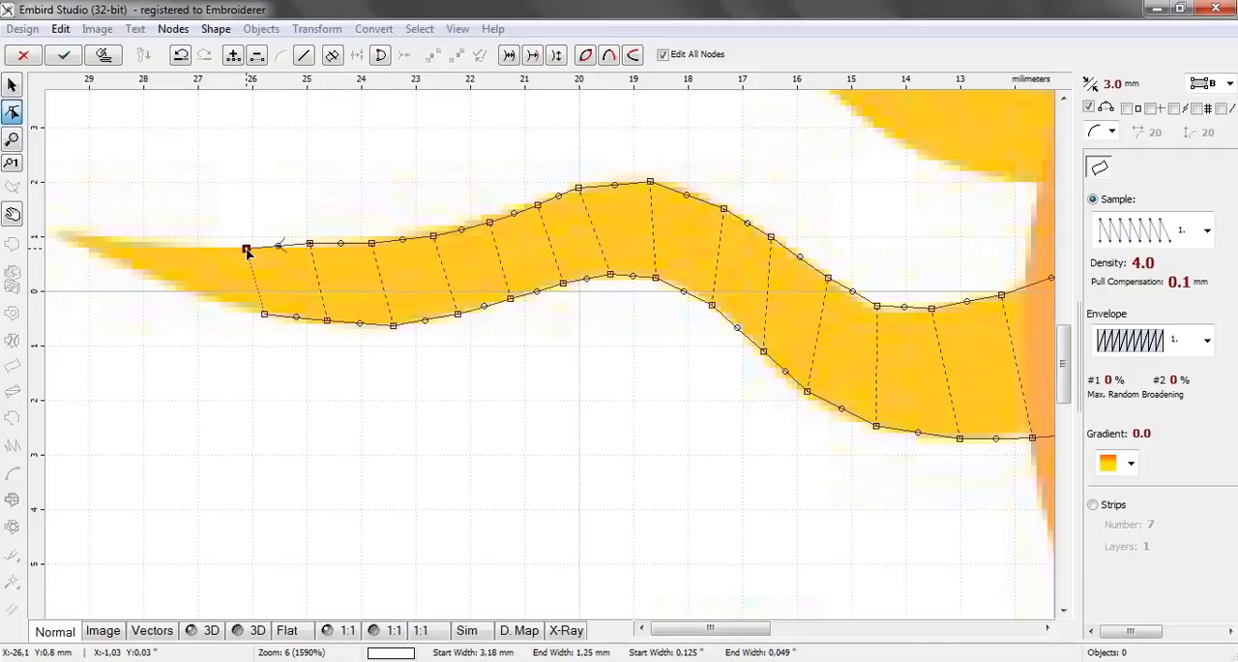
pyautogui.click(222, 301)
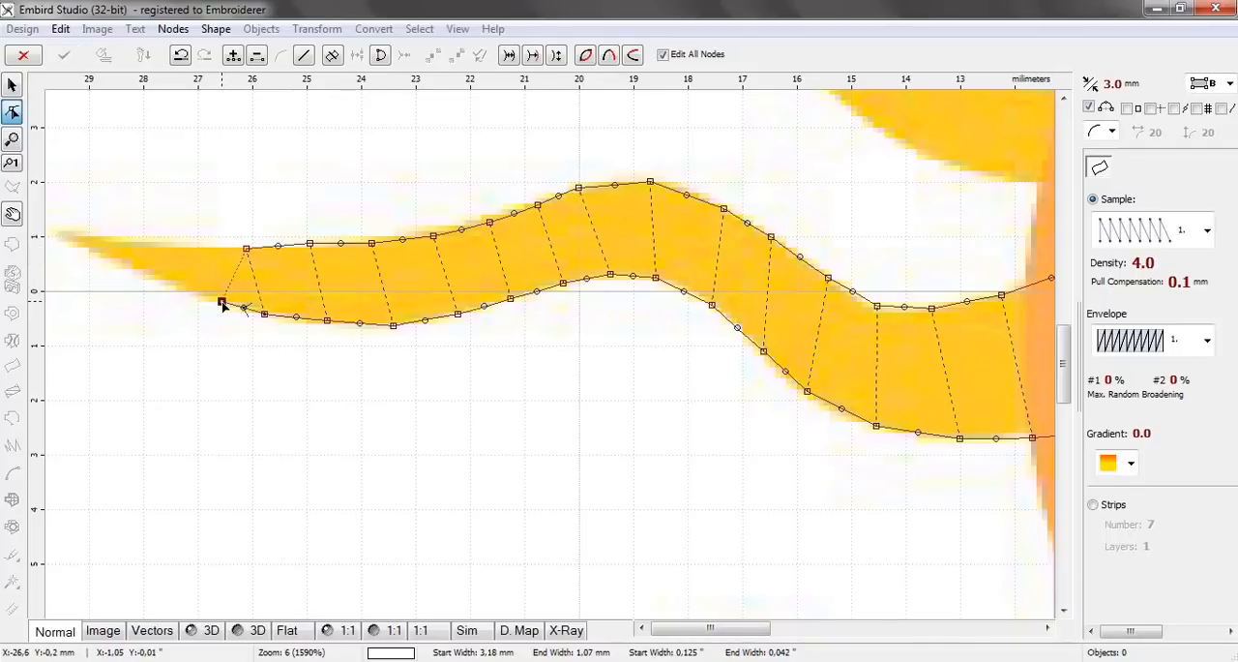
pyautogui.click(213, 248)
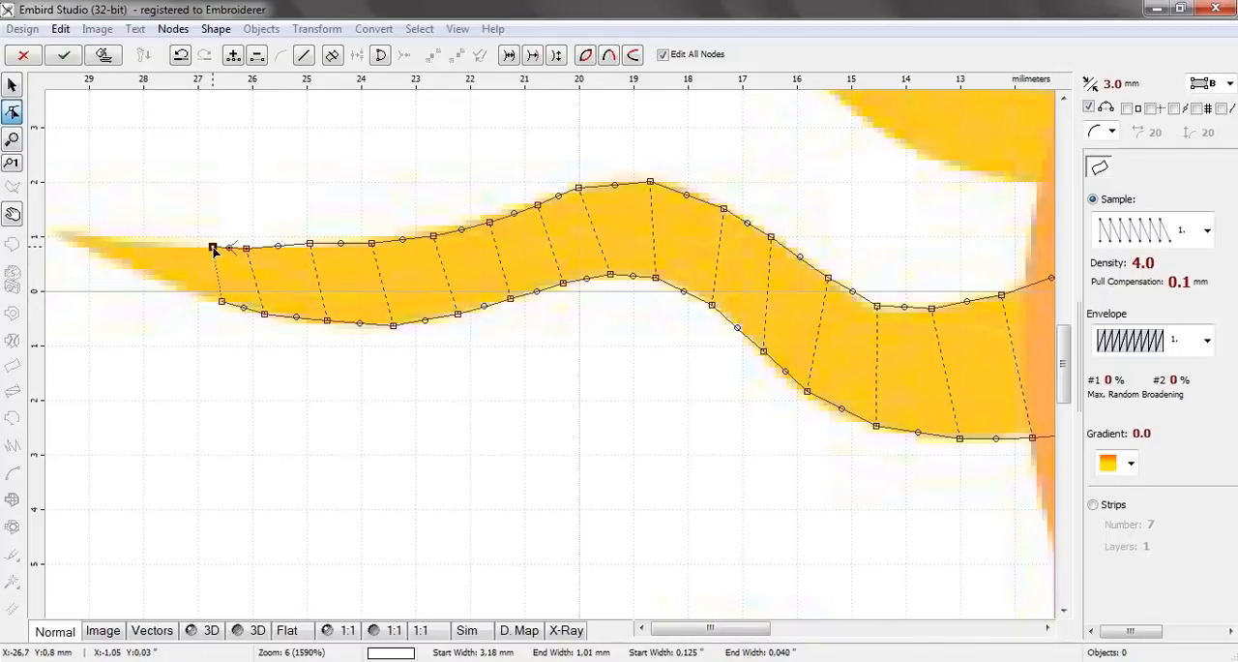
# Add four node pairs out to the ray's tip at about 29.4 mm left of centre and finish the column object
pyautogui.click(197, 293)
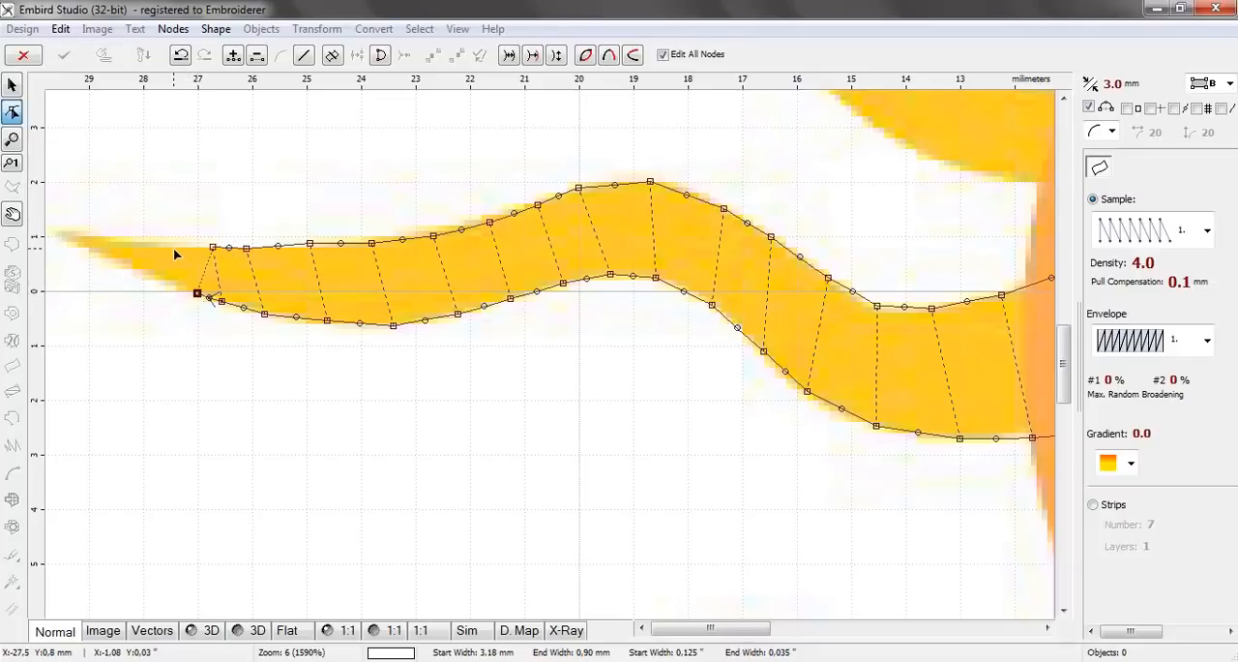
pyautogui.click(169, 245)
pyautogui.click(161, 281)
pyautogui.click(130, 242)
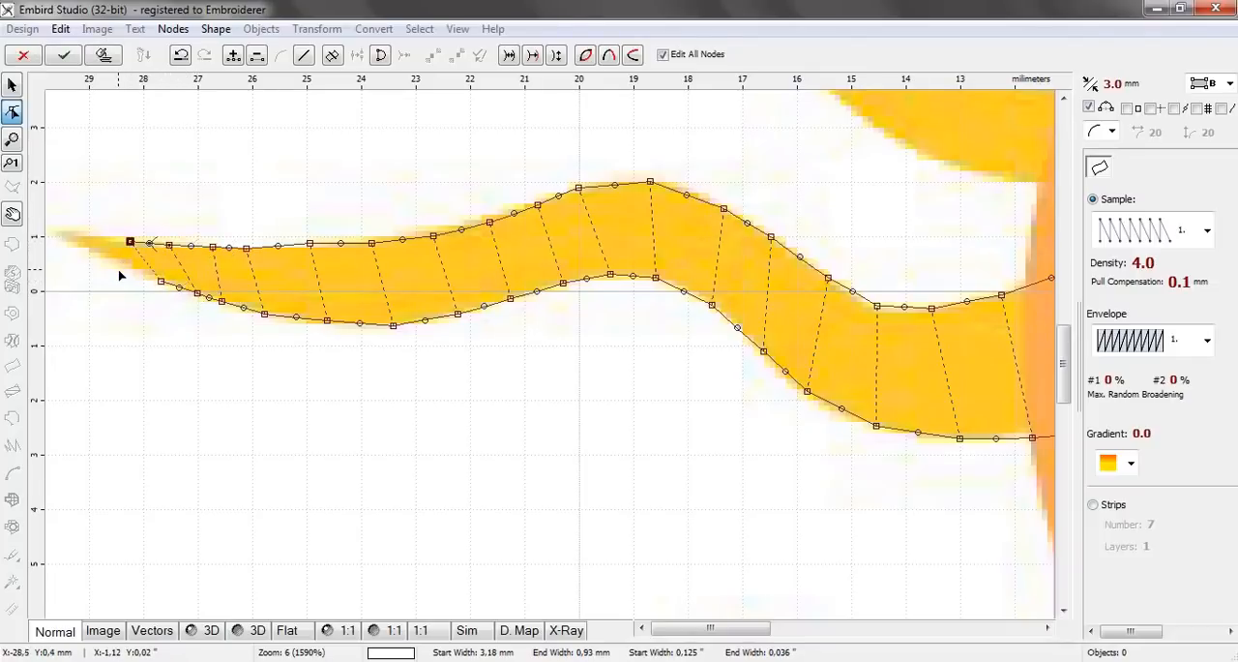
pyautogui.click(118, 270)
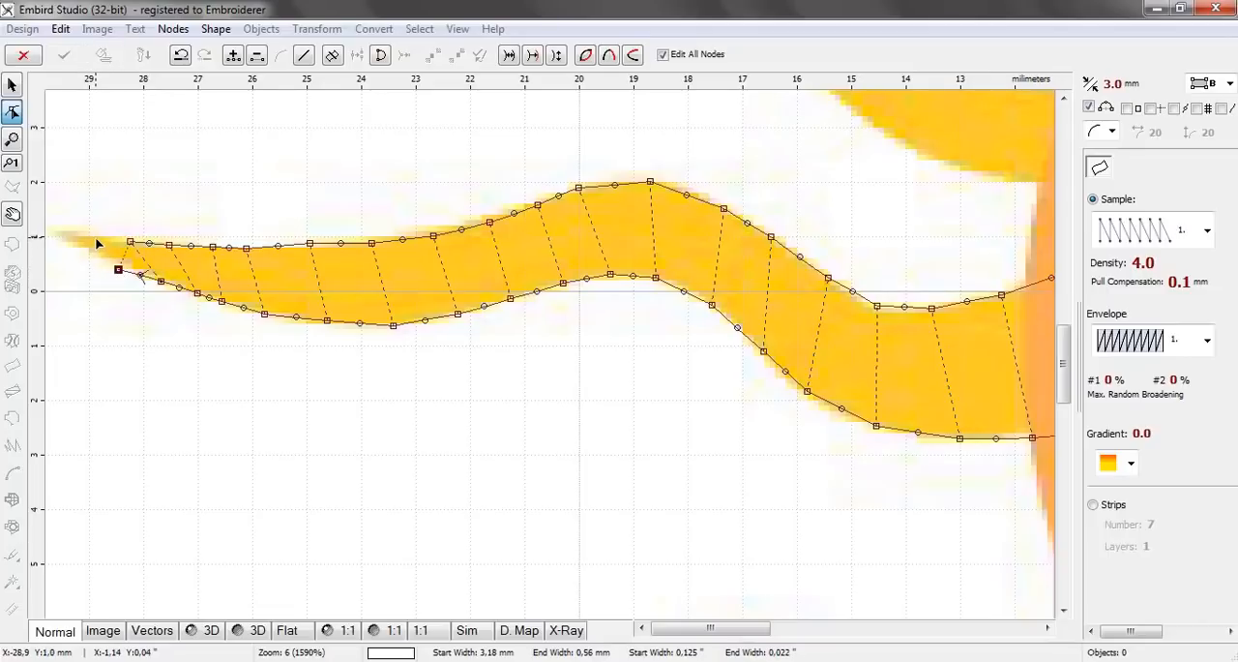
pyautogui.click(99, 236)
pyautogui.click(87, 248)
pyautogui.click(64, 237)
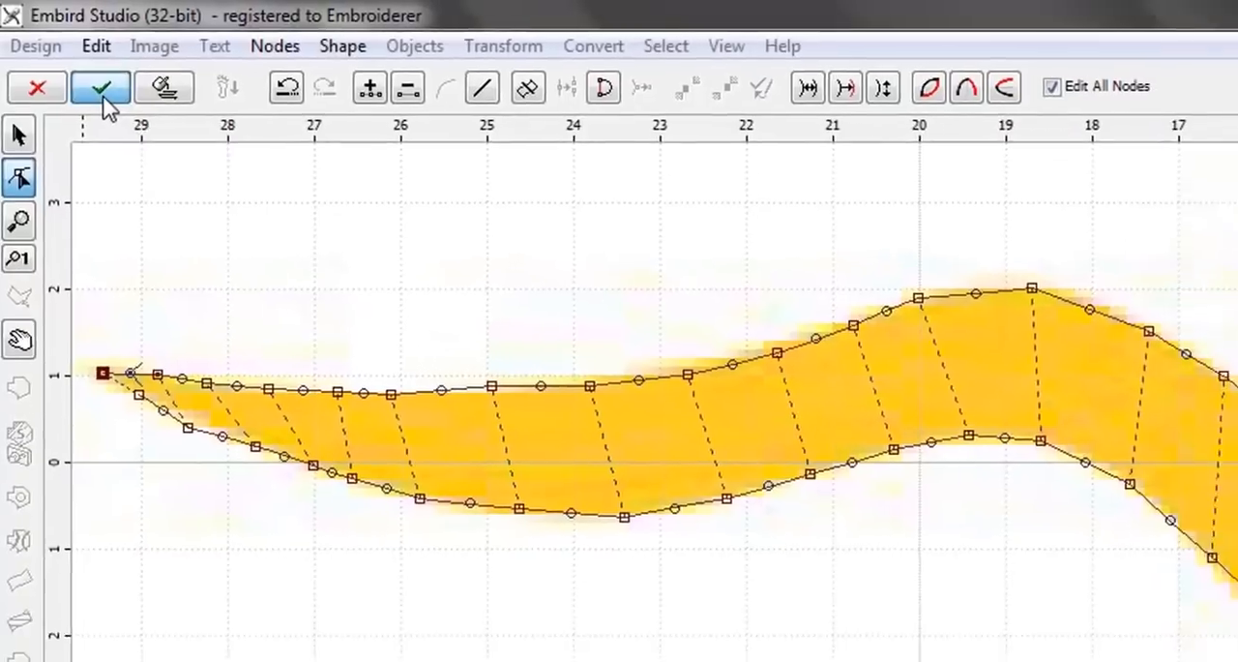
pyautogui.click(118, 109)
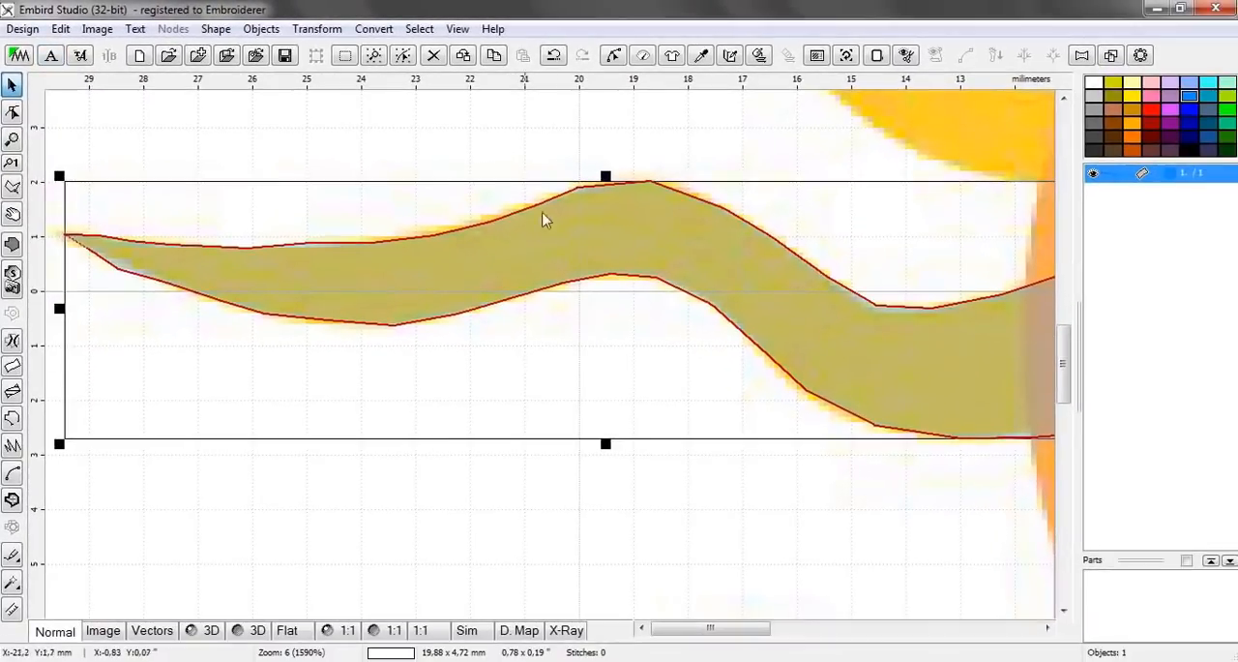
# Generate stitches for the finished middle-left ray column
pyautogui.scroll(-1, 542, 220)
pyautogui.scroll(-1, 600, 238)
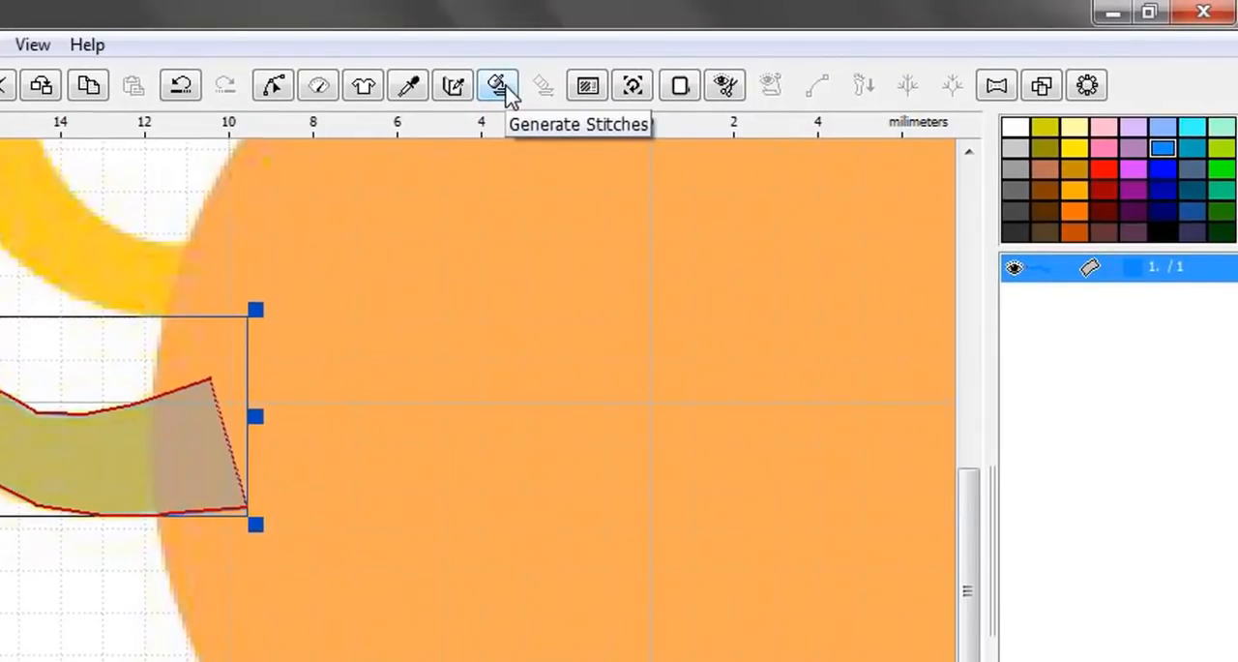
pyautogui.click(505, 85)
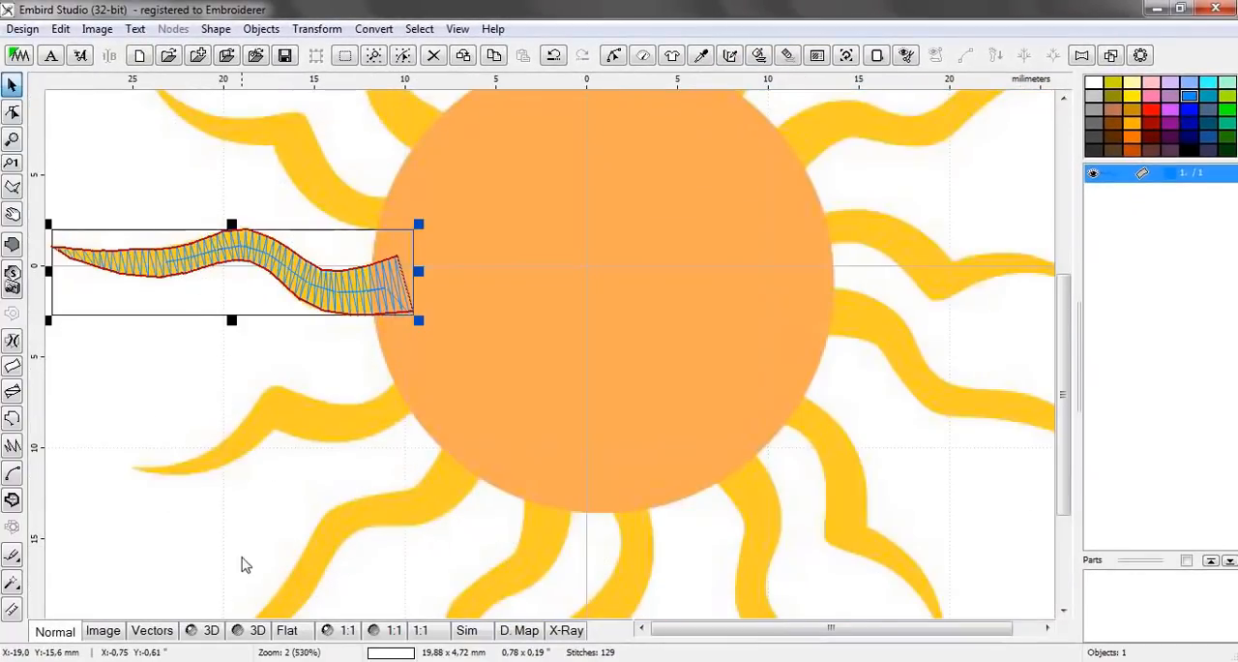
# Preview the stitched ray in 3D and examine its stitching up close from base to tip
pyautogui.click(207, 630)
pyautogui.click(424, 360)
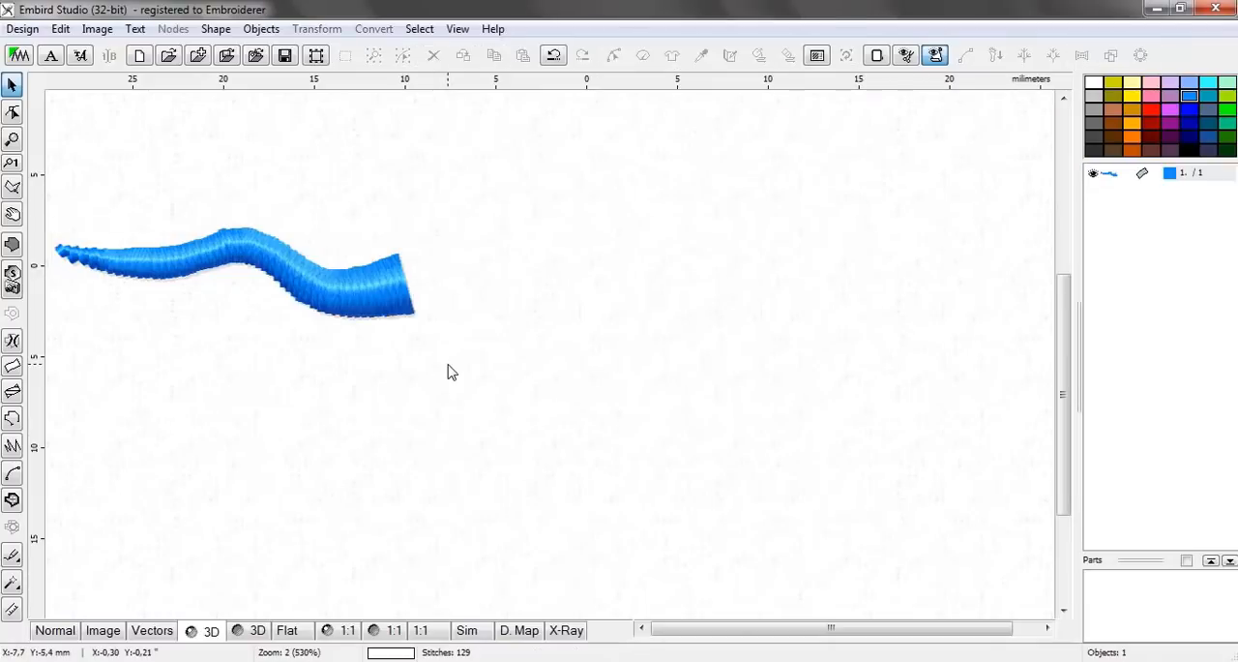
pyautogui.scroll(-1, 396, 341)
pyautogui.scroll(1, 295, 336)
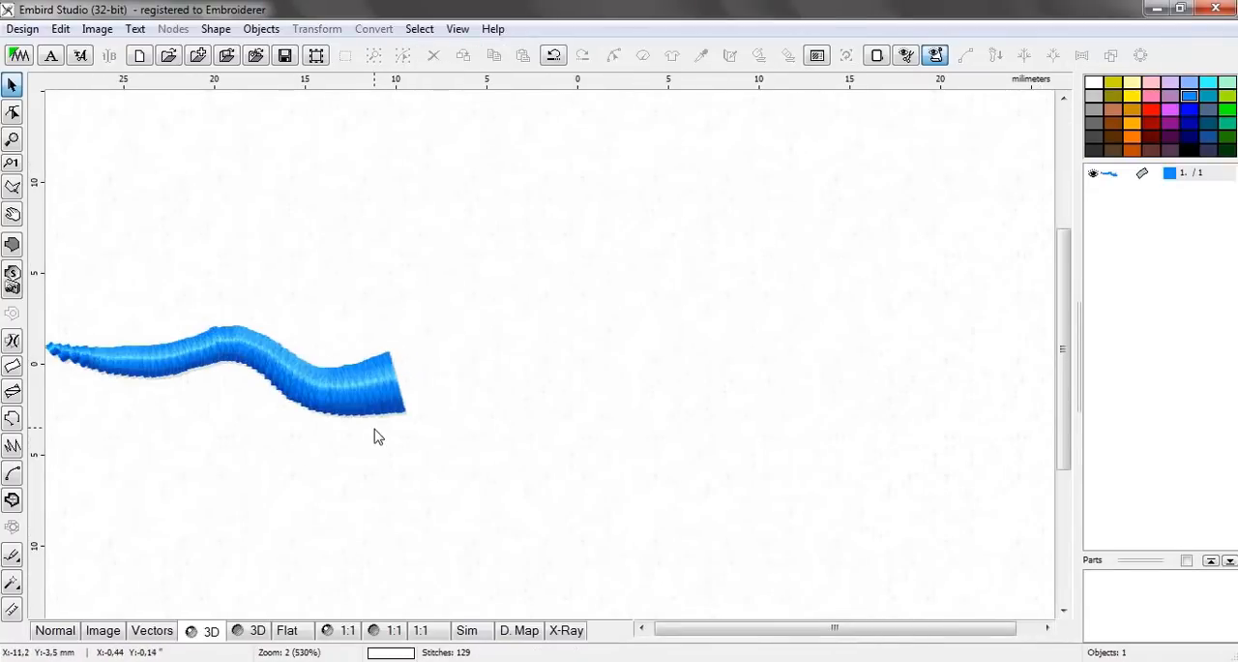
pyautogui.scroll(-1, 271, 400)
pyautogui.scroll(1, 339, 365)
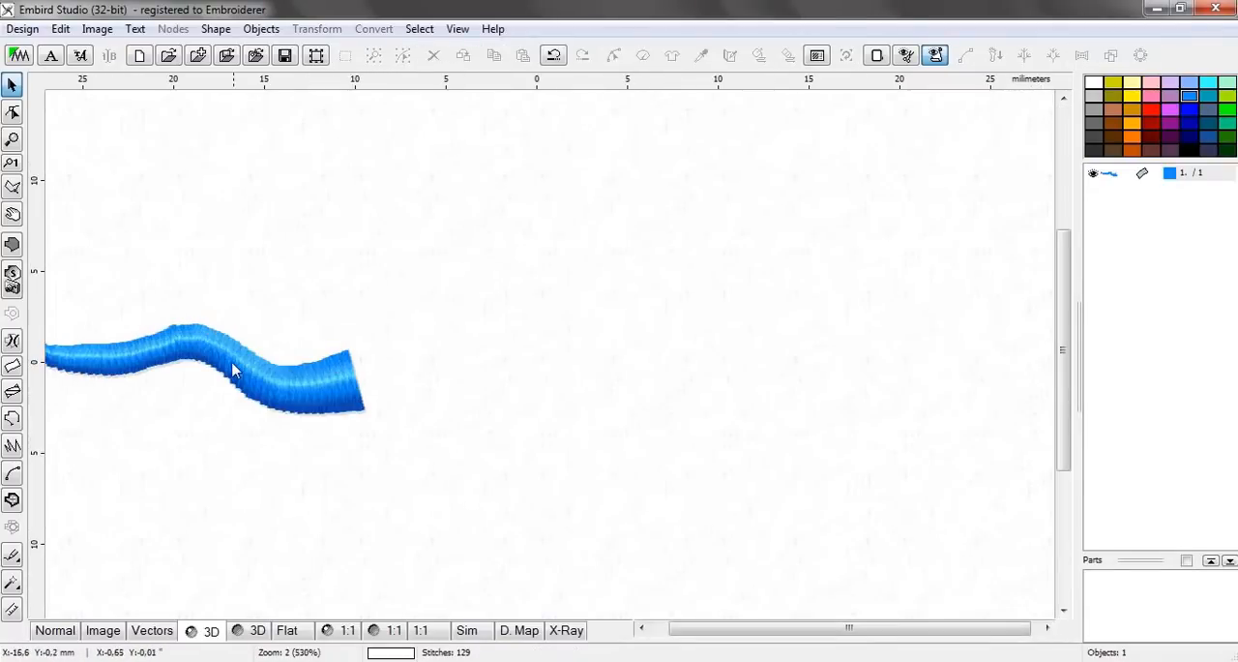
pyautogui.scroll(1, 232, 362)
pyautogui.click(688, 630)
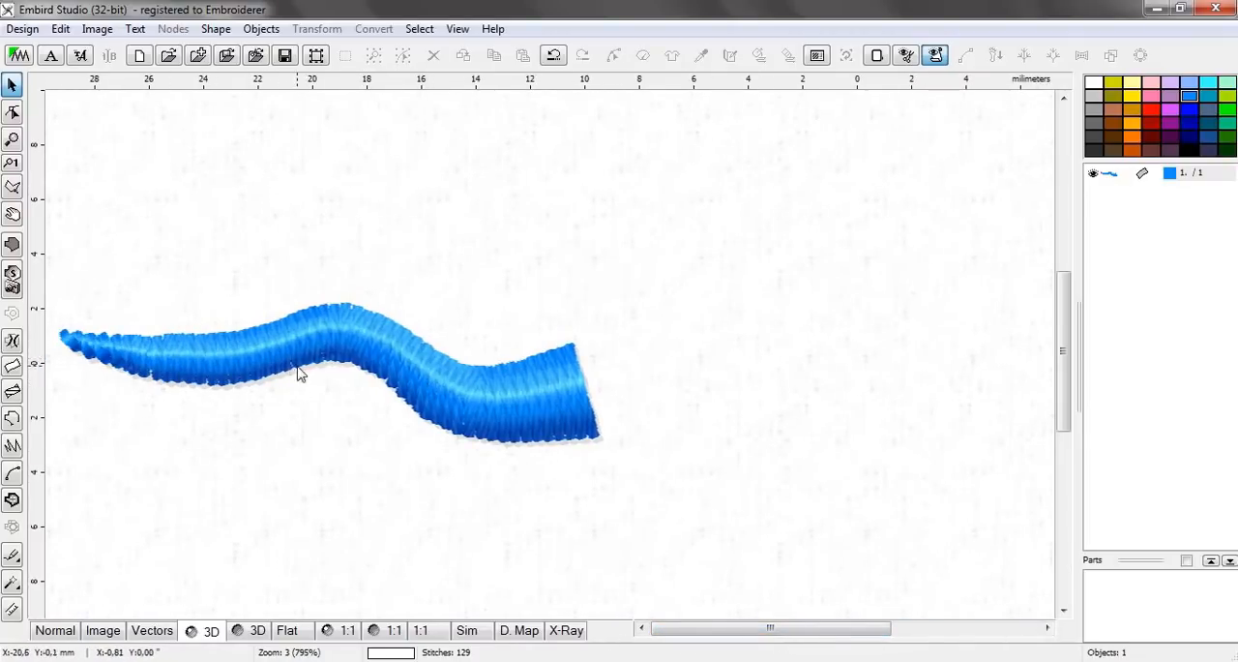
# Back in Normal view, start a two-edge column for the ray above, with node pairs about 2 mm wide inside the circle and at the ray's base
pyautogui.click(68, 630)
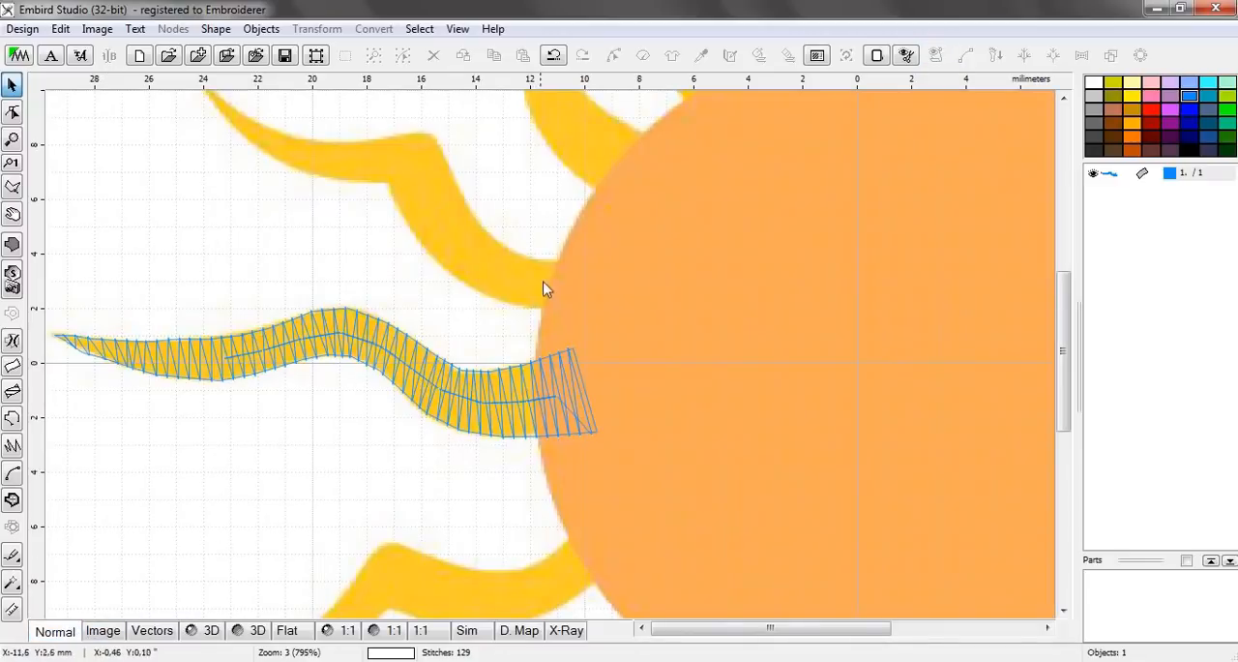
pyautogui.scroll(1, 553, 284)
pyautogui.scroll(2, 574, 272)
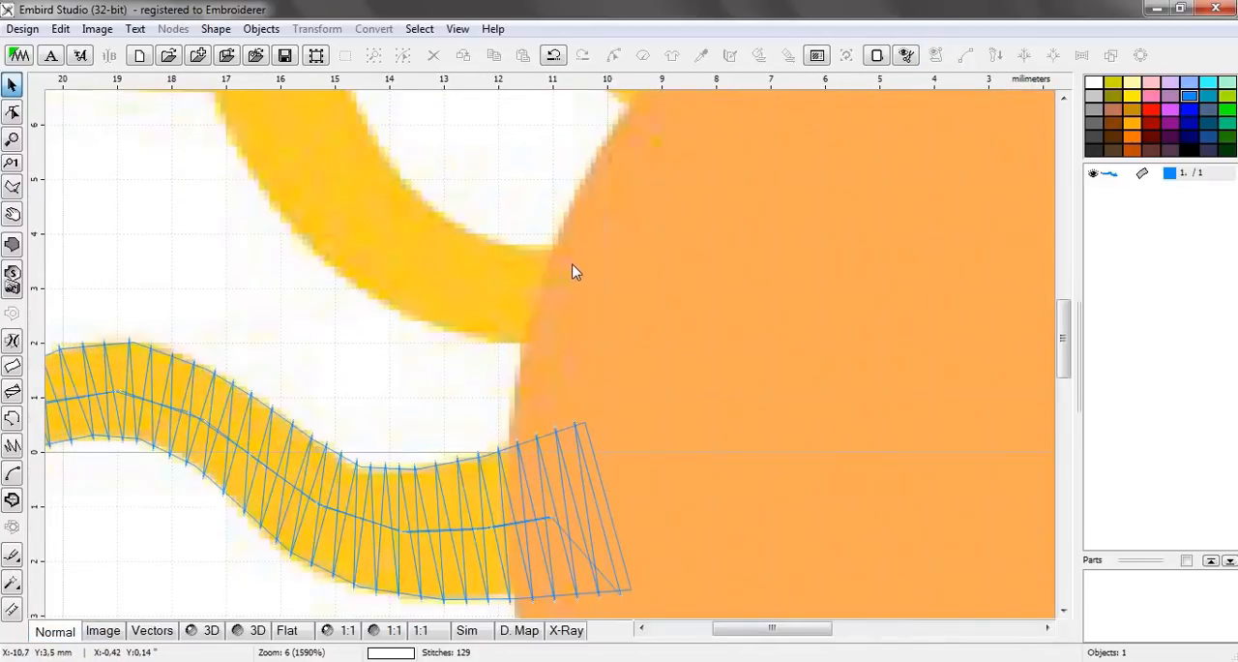
pyautogui.click(12, 244)
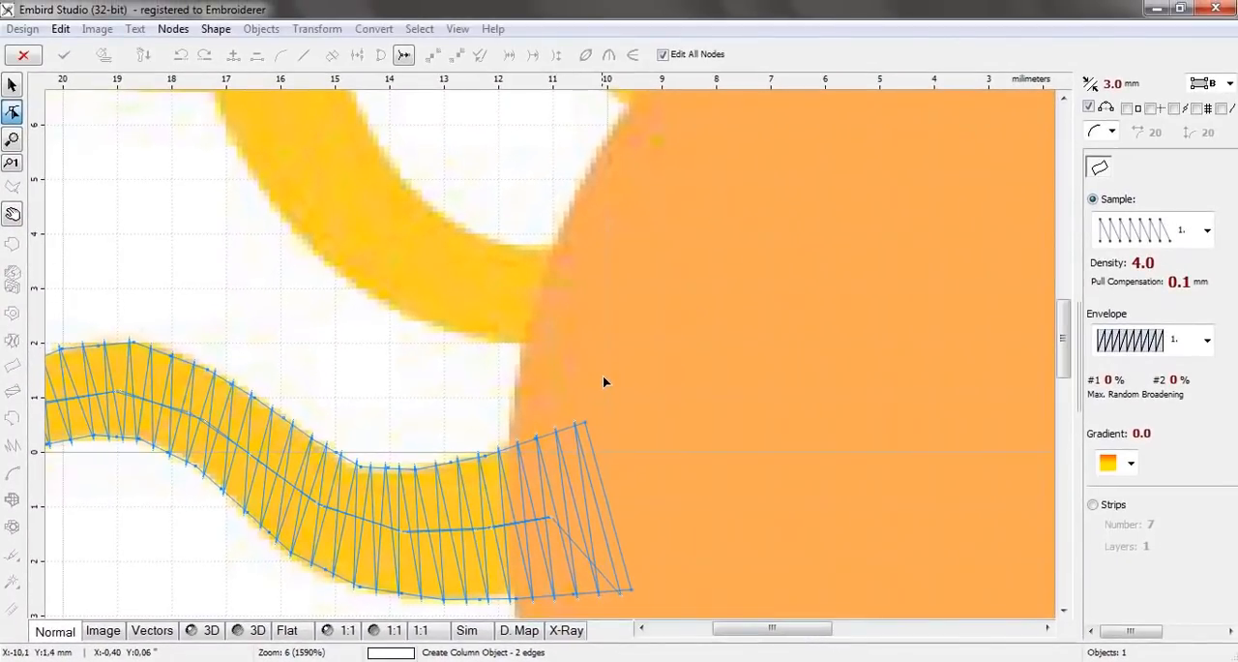
pyautogui.click(597, 355)
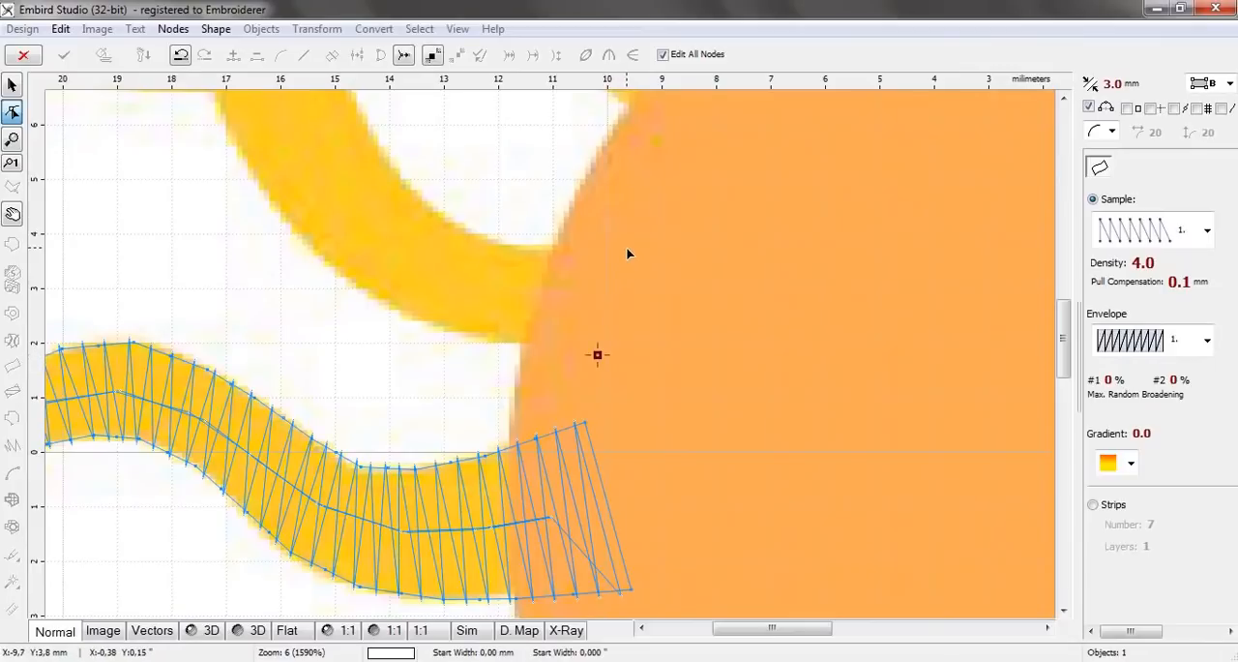
pyautogui.click(622, 248)
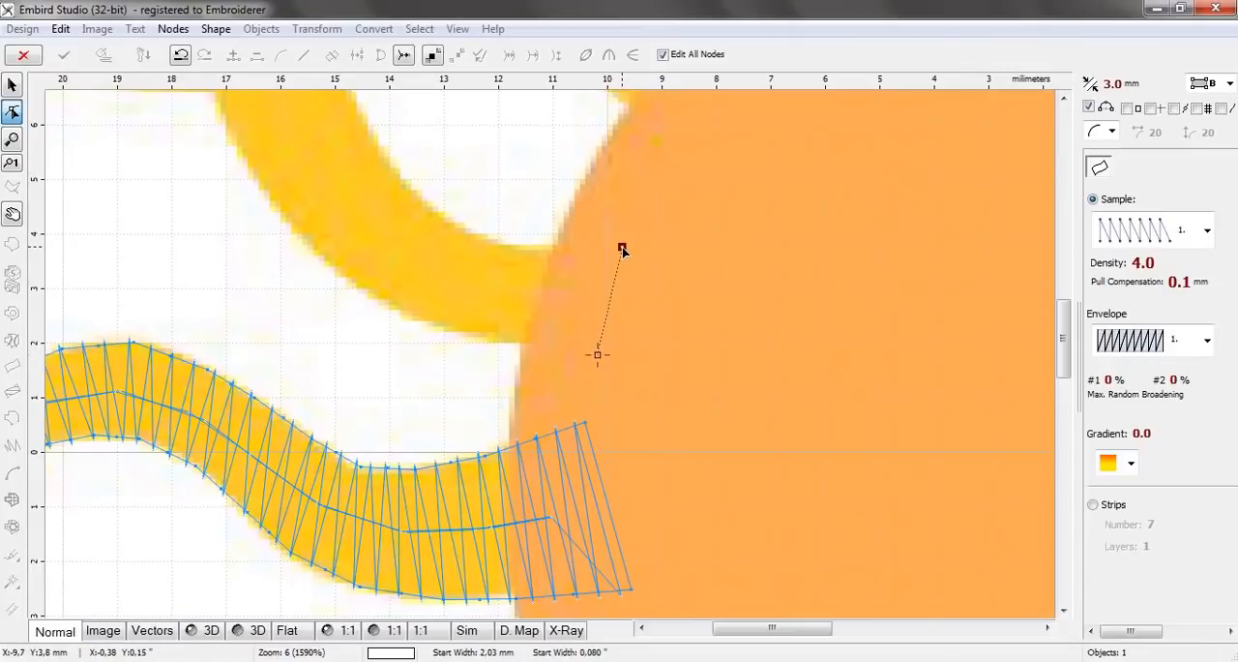
pyautogui.click(522, 344)
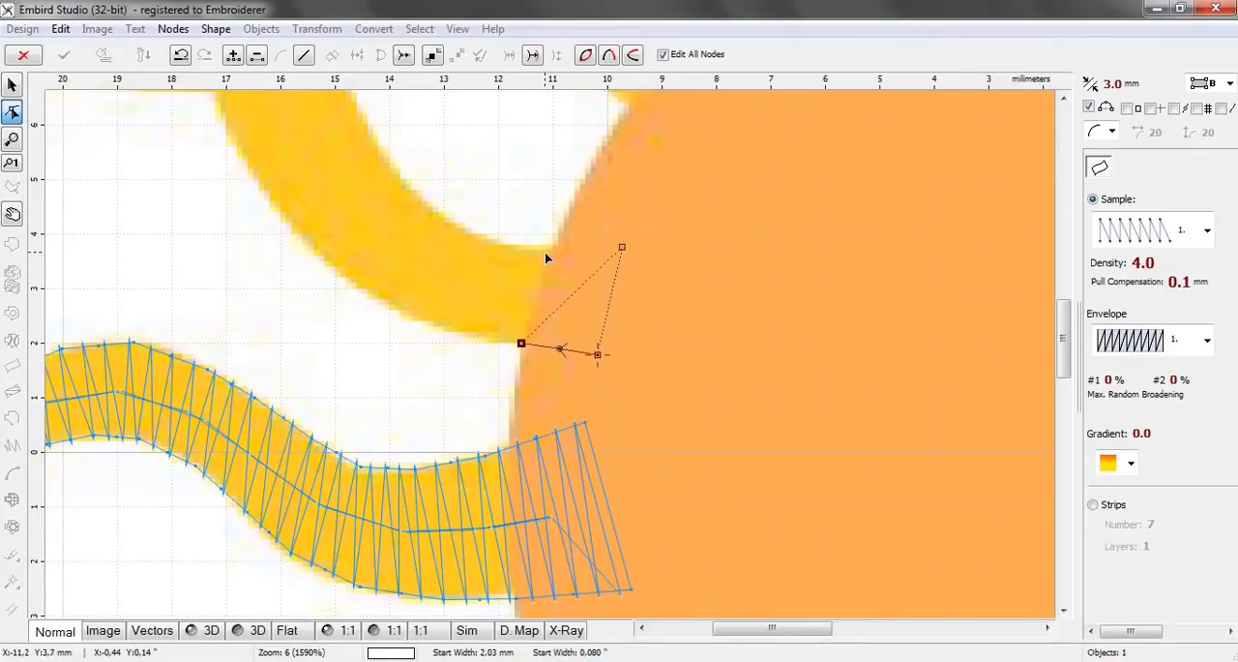
pyautogui.click(544, 247)
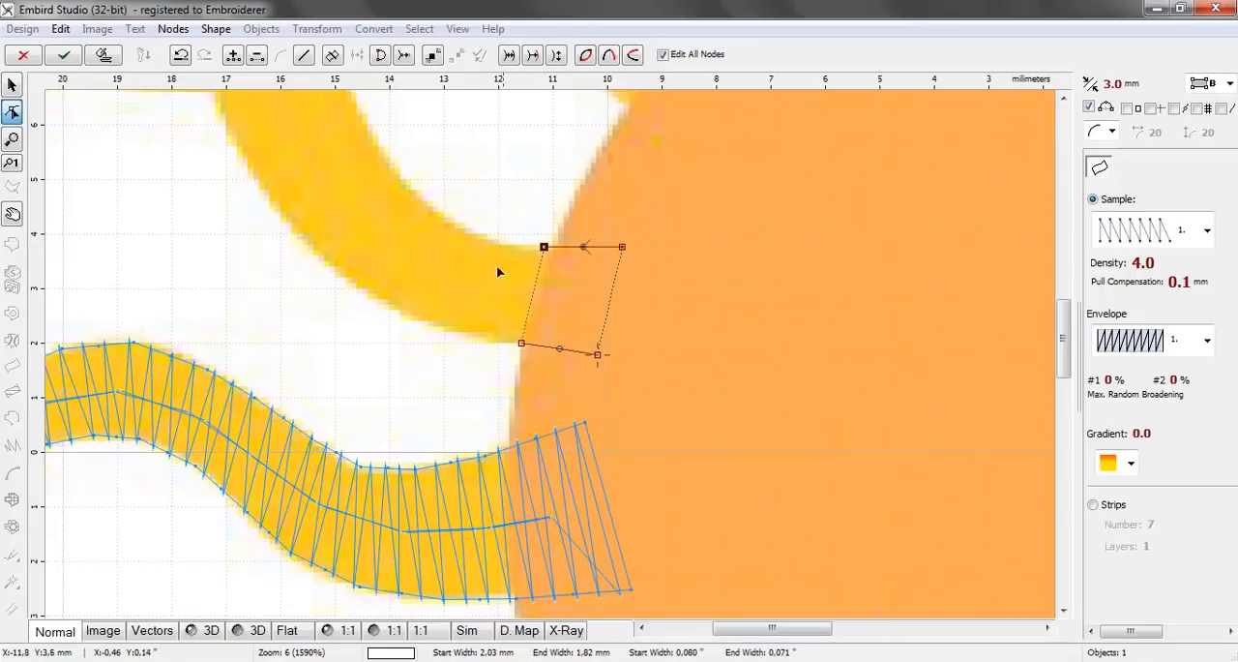
# Add three node pairs along the second ray's curve, alternating lower and upper edges, to about 14 mm left of centre on the upper edge
pyautogui.click(458, 332)
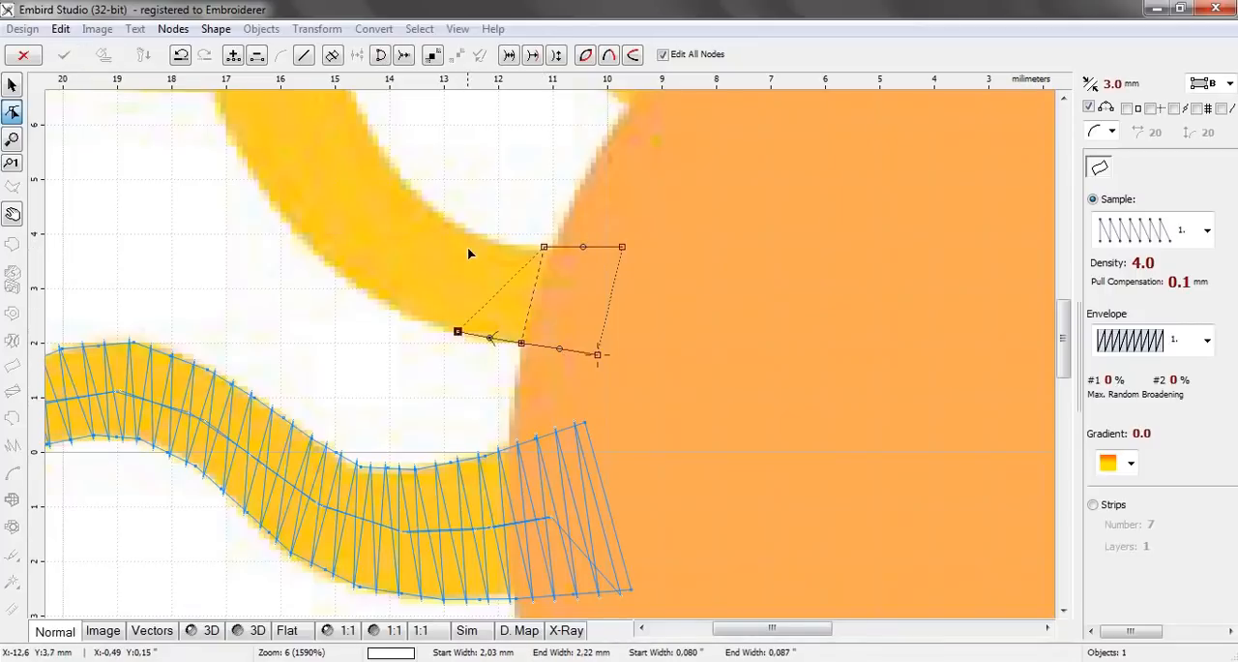
pyautogui.click(462, 230)
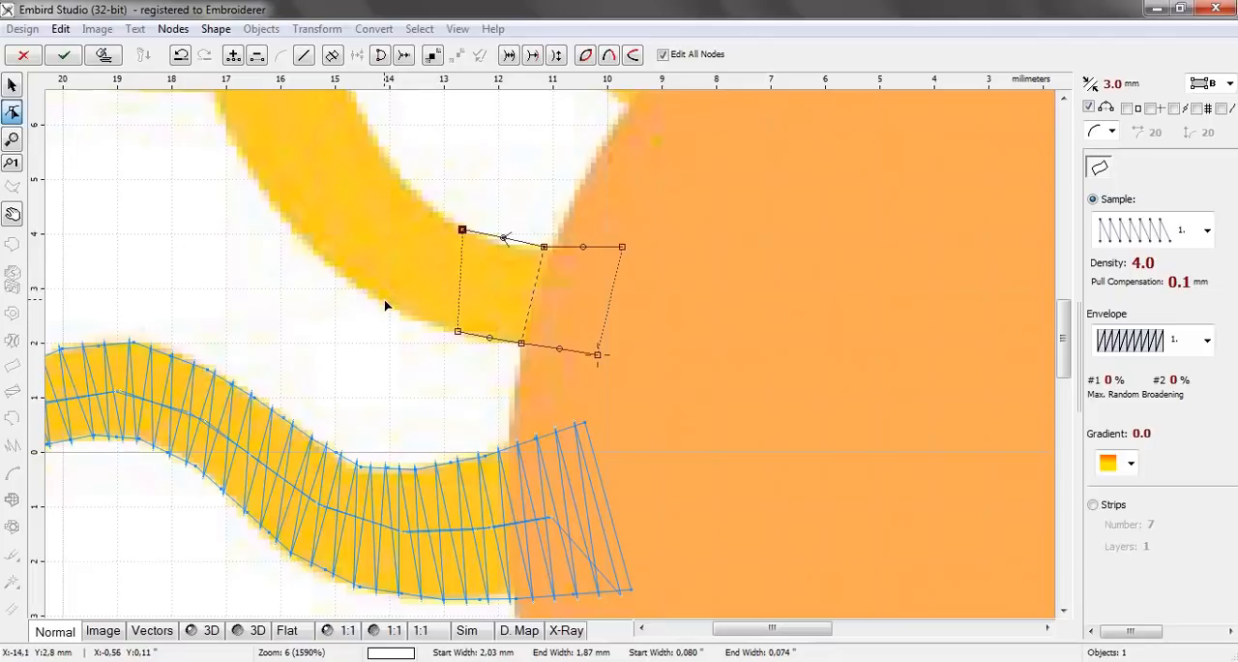
pyautogui.click(384, 299)
pyautogui.click(423, 203)
pyautogui.click(327, 261)
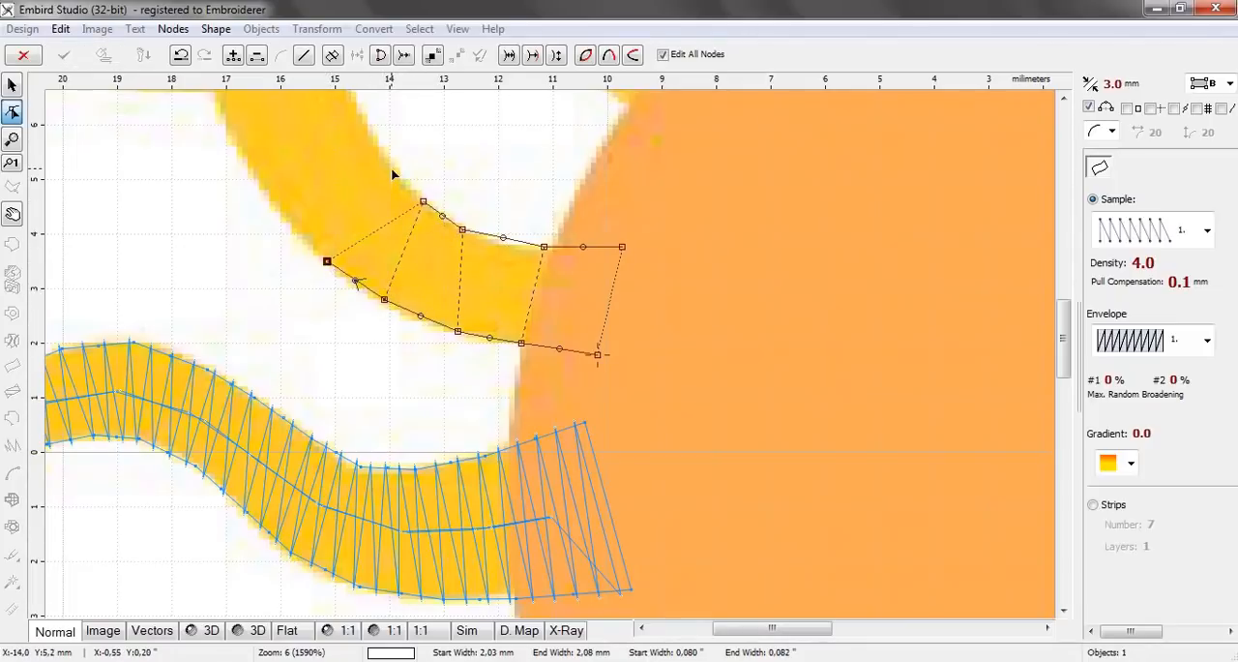
pyautogui.click(390, 167)
# Continue the column with three node pairs up the ray's steep section to just below its sharp bend
pyautogui.click(287, 219)
pyautogui.moveTo(1064, 318); pyautogui.dragTo(999, 280)
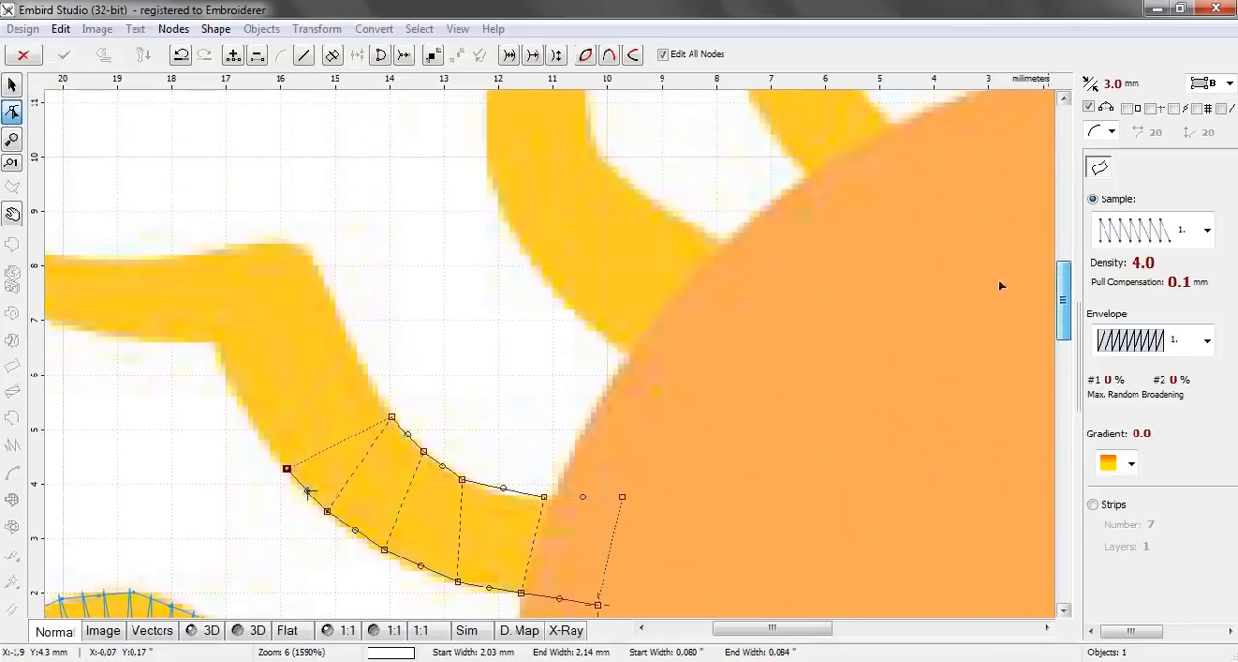
pyautogui.click(365, 377)
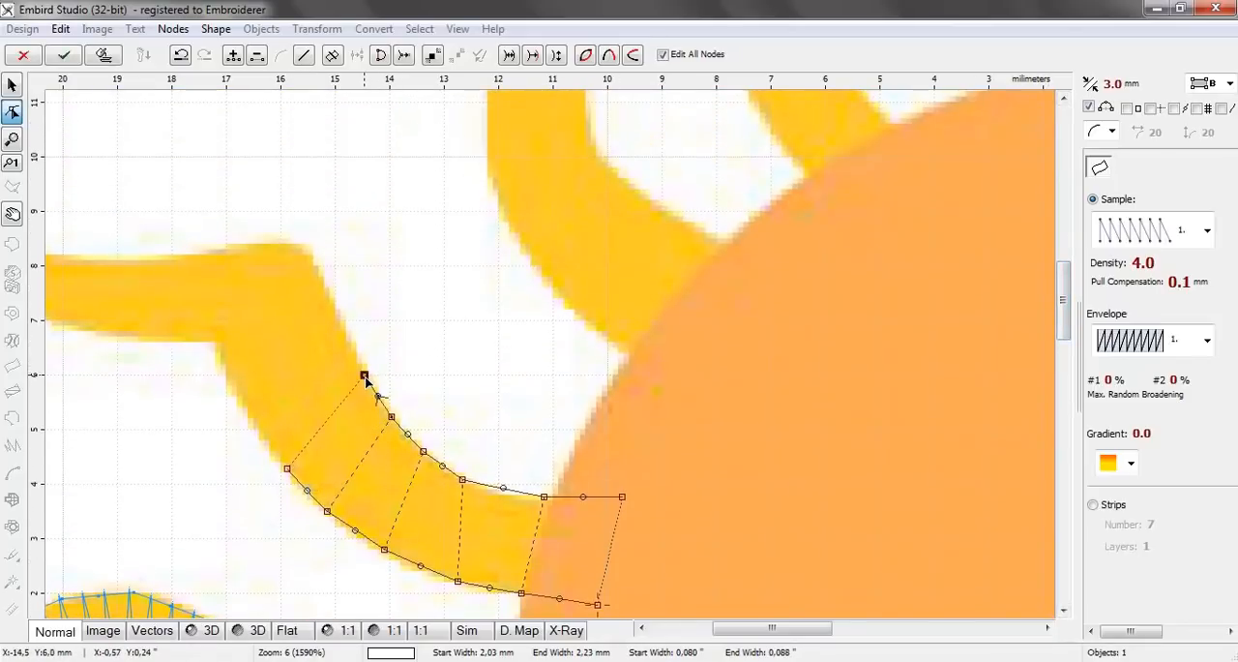
pyautogui.click(247, 411)
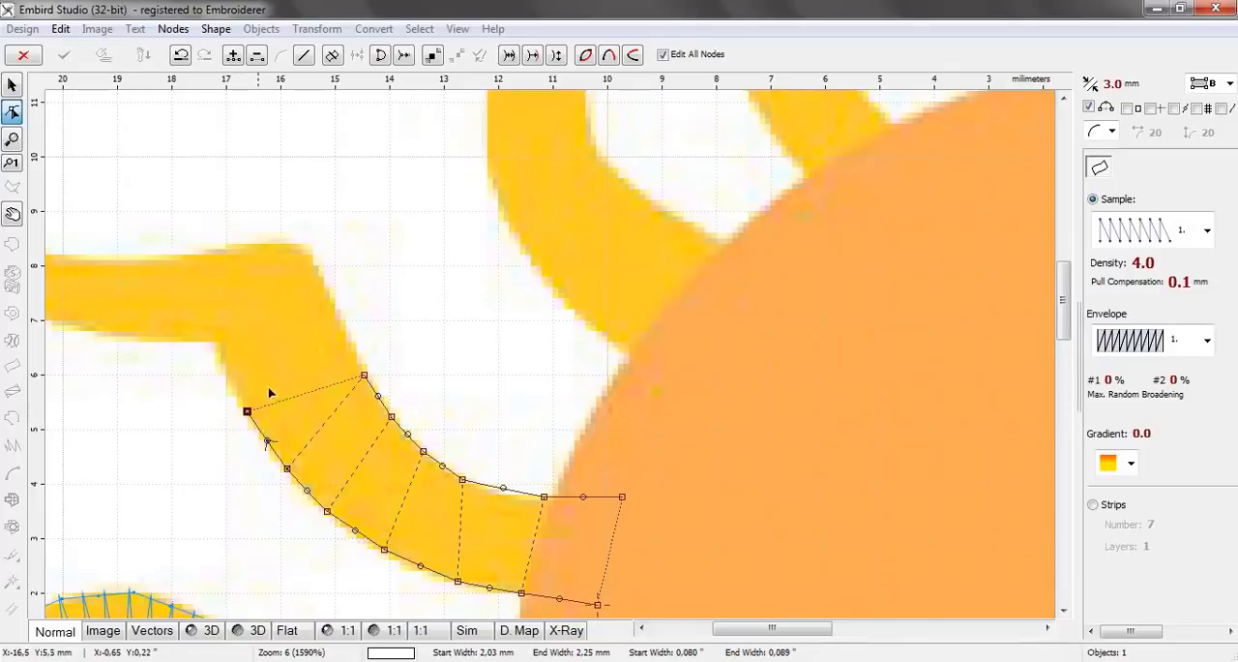
pyautogui.click(343, 325)
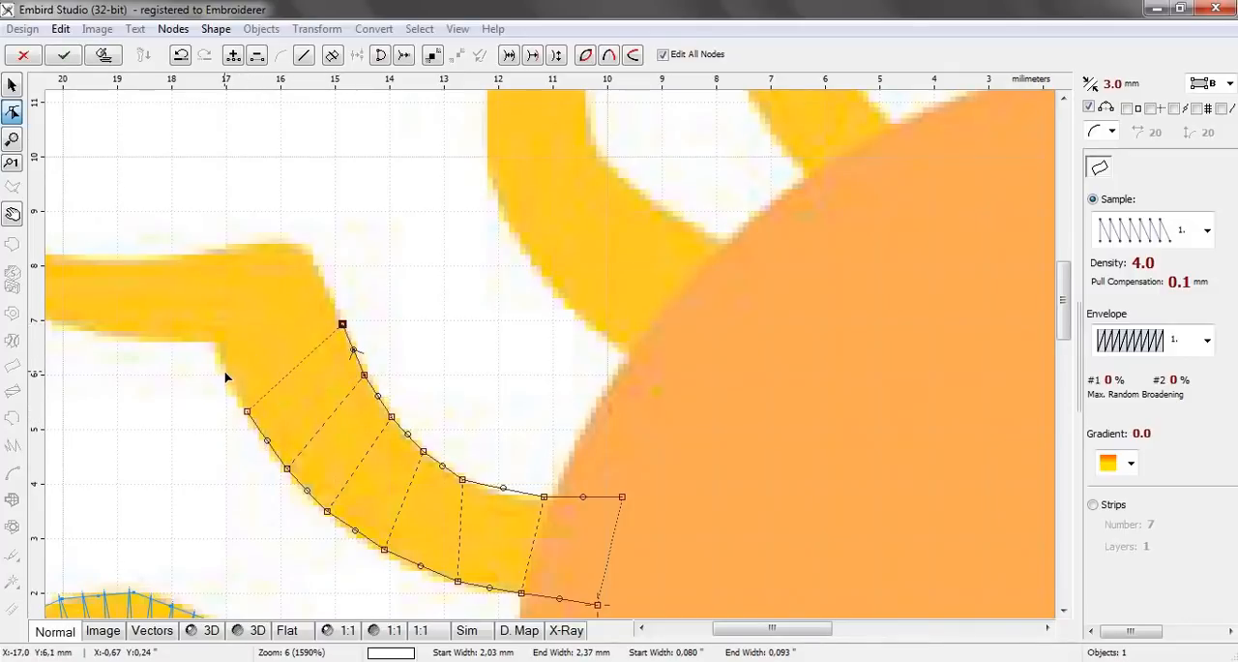
pyautogui.click(224, 372)
pyautogui.click(322, 281)
# Carry the column around the ray's sharp bend with two node pairs, ending at about 17.4 mm left of centre
pyautogui.click(217, 341)
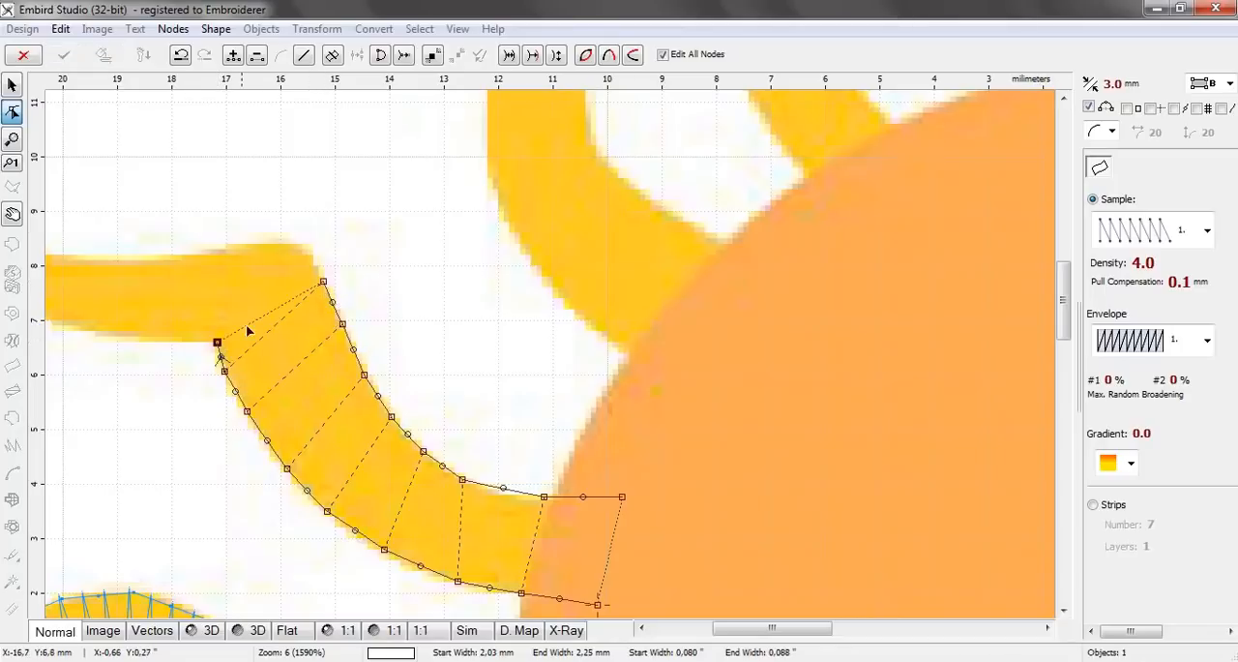
pyautogui.click(294, 245)
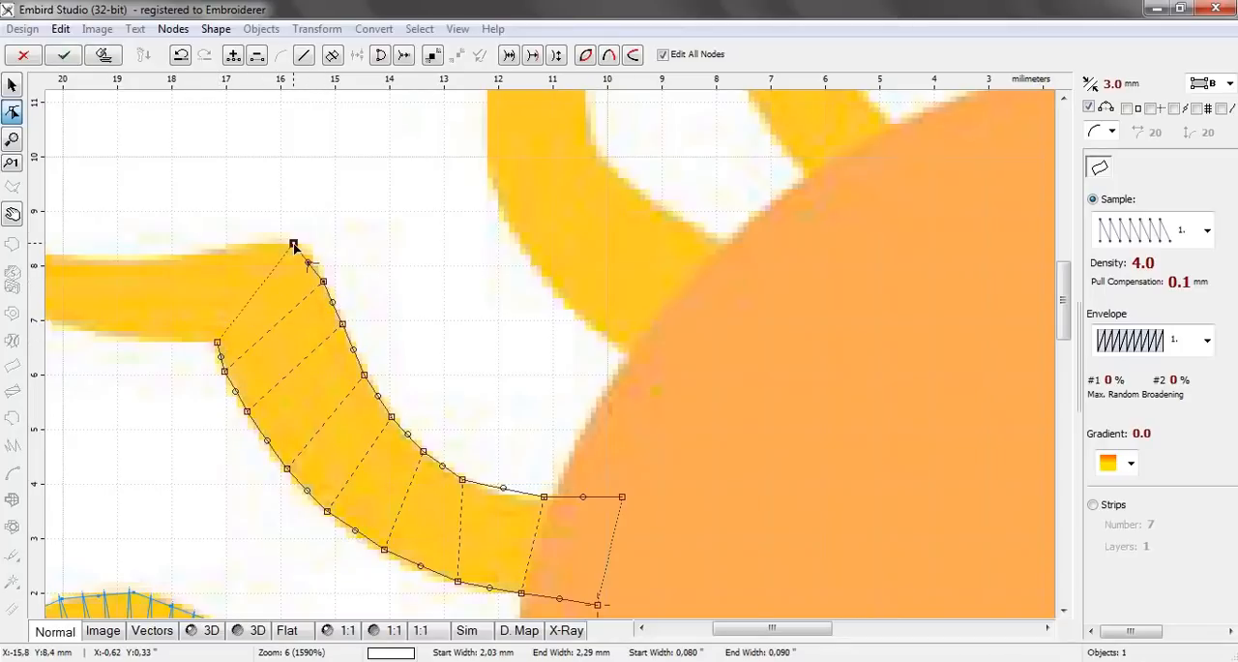
pyautogui.click(204, 341)
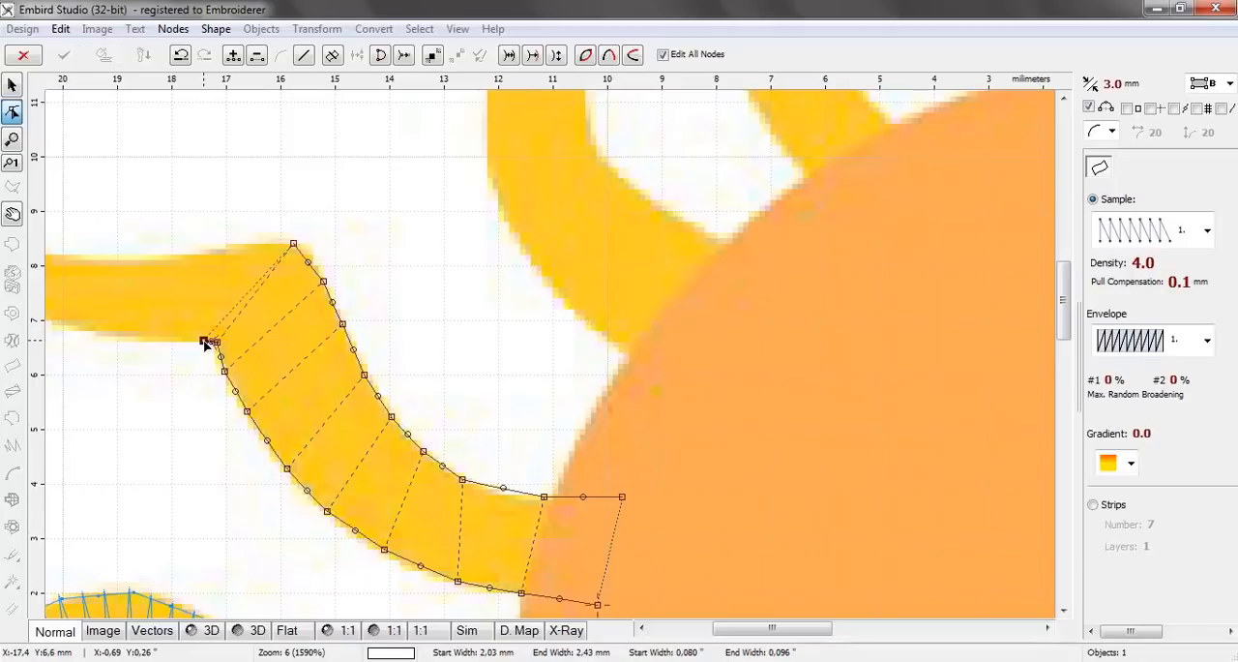
pyautogui.click(204, 256)
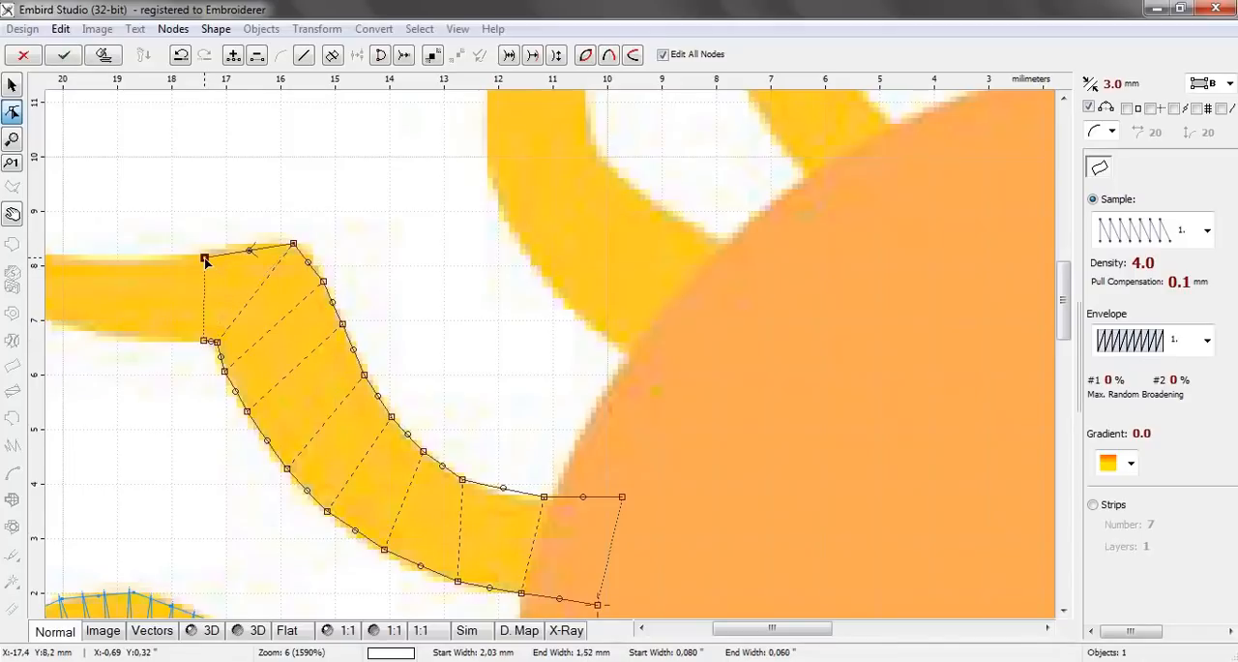
# Extend the column past the bend to about 19 mm left of centre and curve the upper-edge segments on both sides of the bend's peak
pyautogui.click(182, 340)
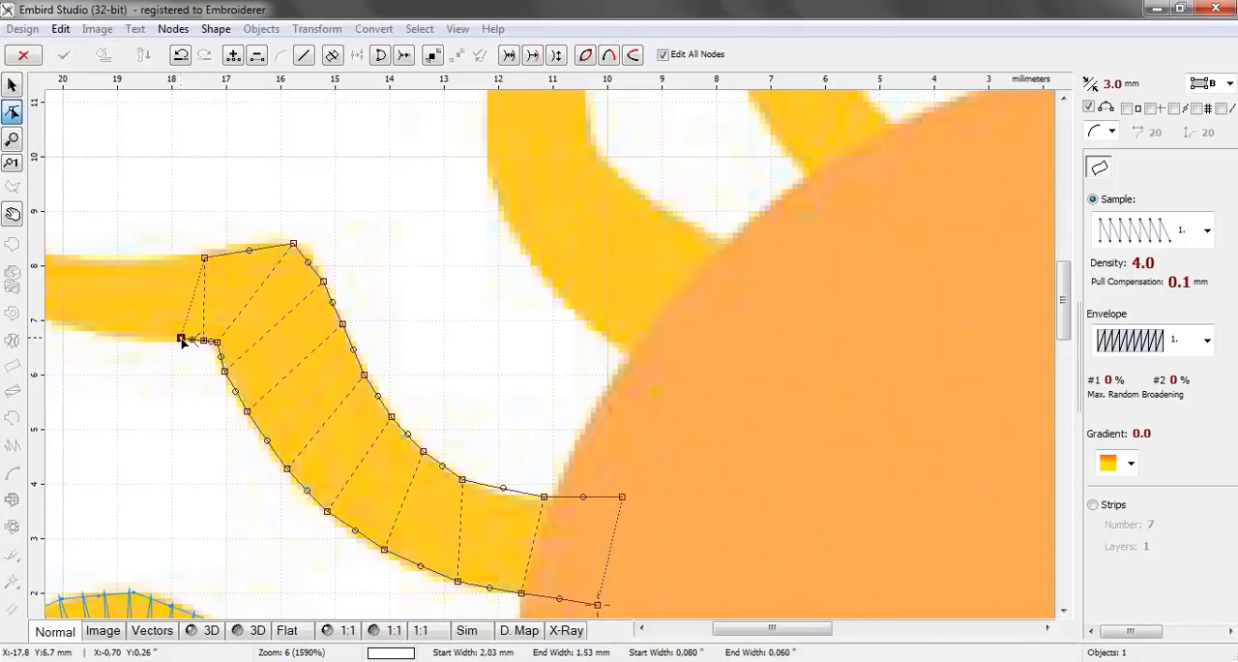
pyautogui.click(166, 259)
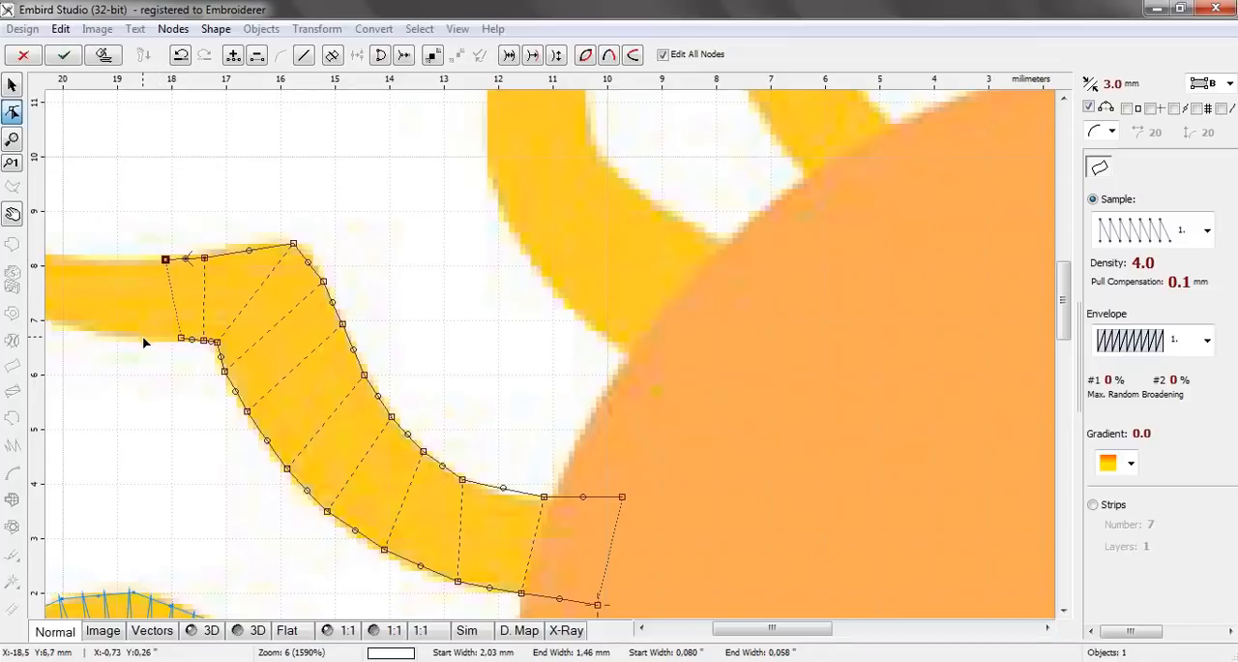
pyautogui.click(149, 338)
pyautogui.click(122, 267)
pyautogui.click(114, 337)
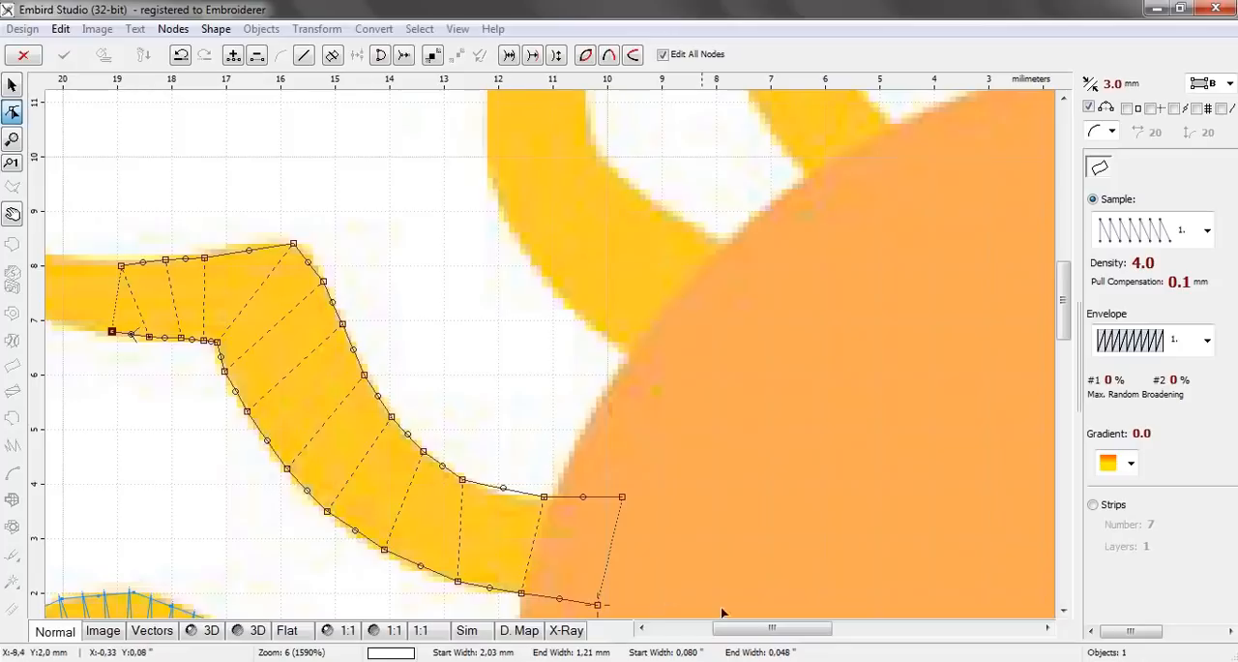
pyautogui.moveTo(735, 632); pyautogui.dragTo(674, 633)
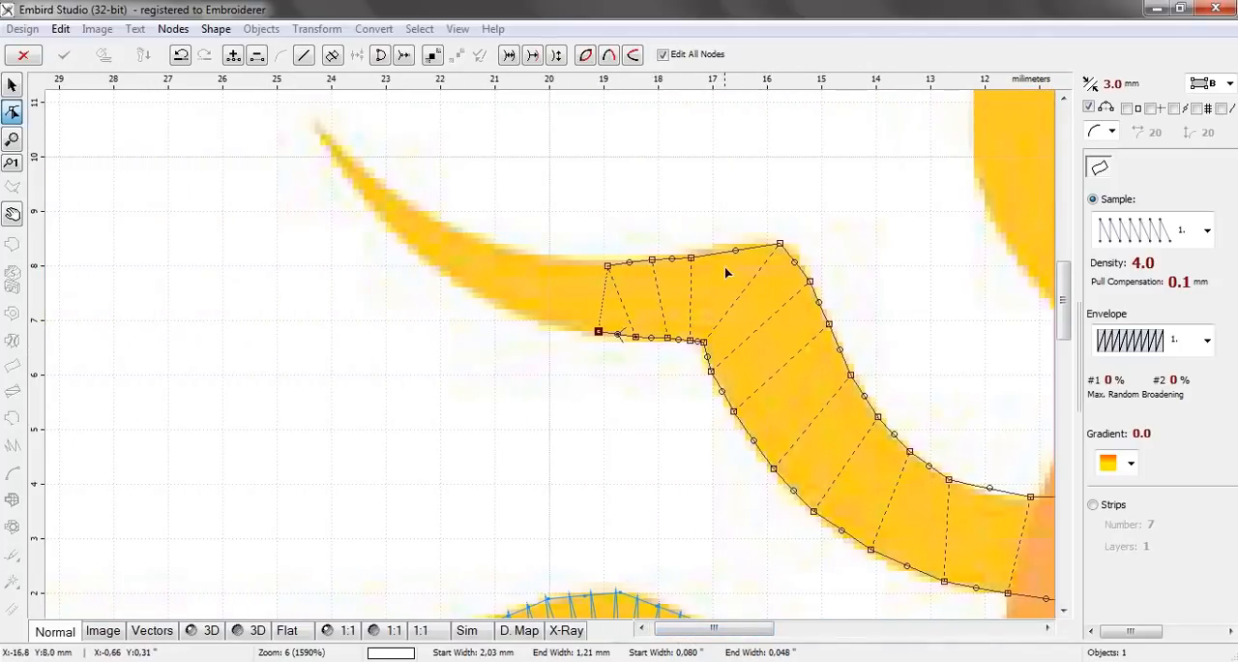
pyautogui.moveTo(735, 251); pyautogui.dragTo(800, 263)
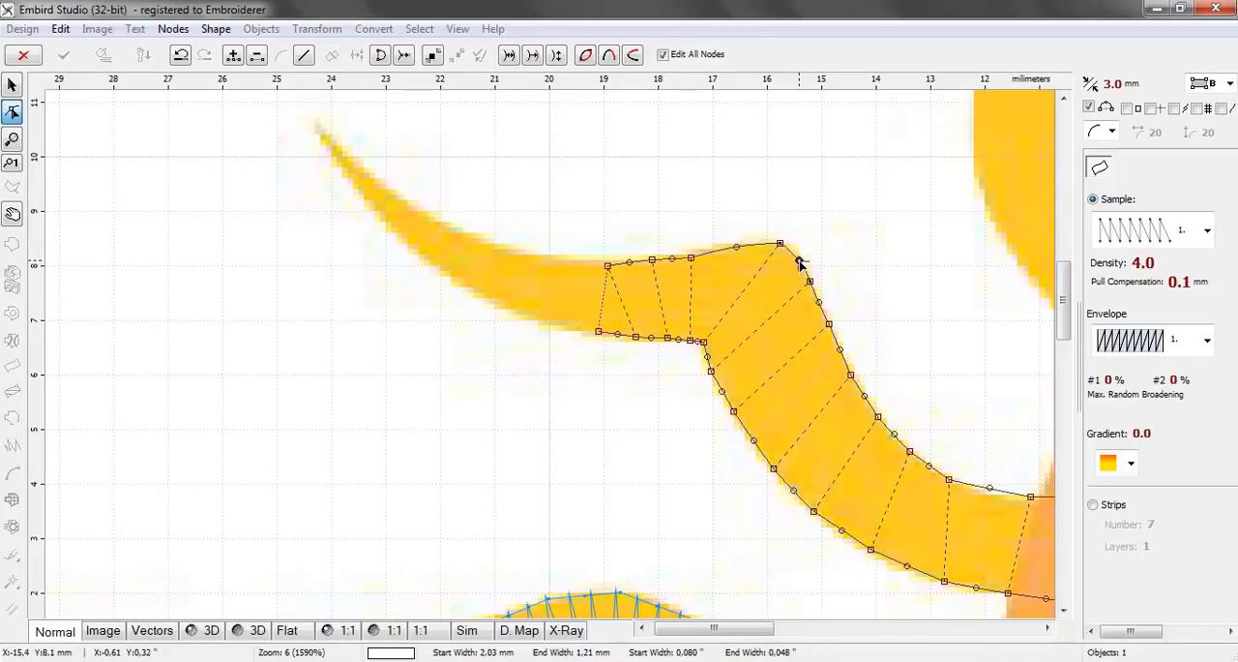
pyautogui.click(553, 325)
pyautogui.click(559, 264)
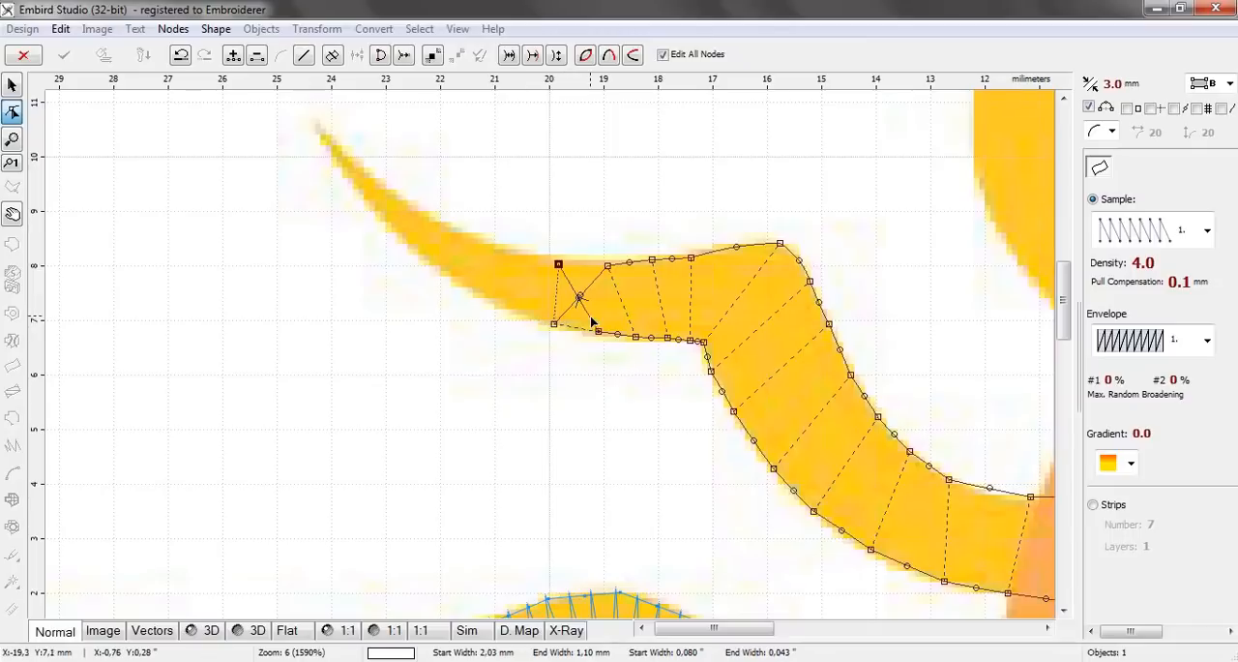
pyautogui.press('Delete')
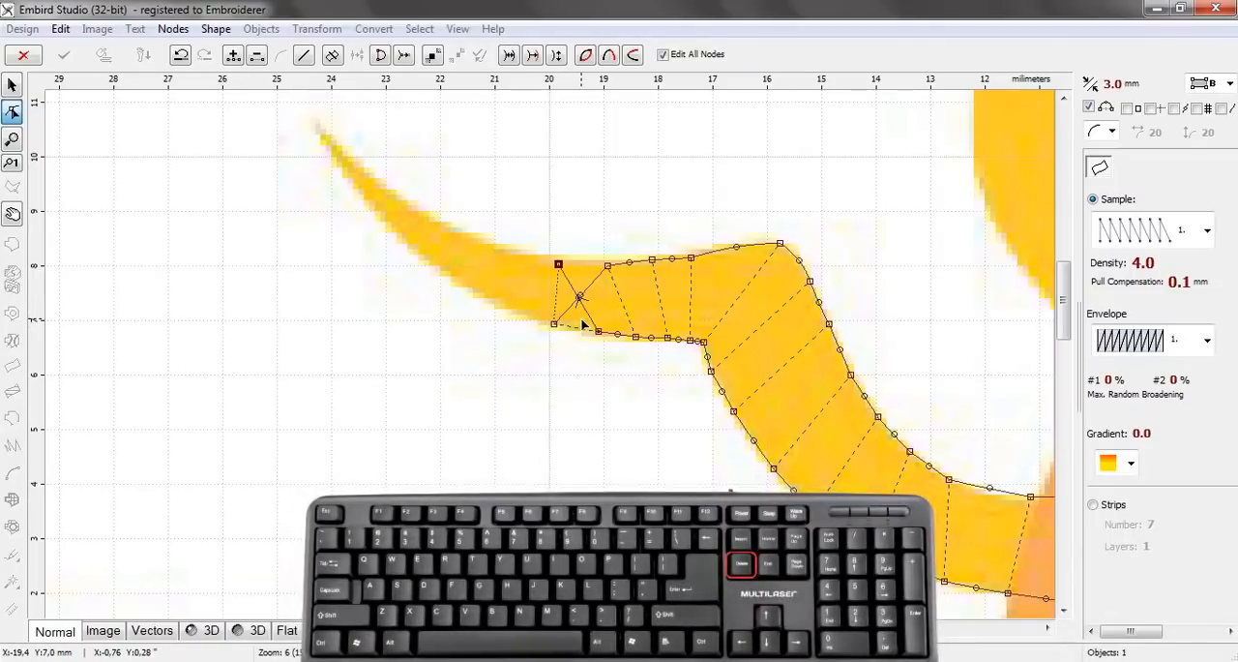
pyautogui.press('Delete')
pyautogui.press('Delete')
# Add two node pairs along the ray's outer section, upper edge first, reaching about 21 mm left of centre on the lower edge
pyautogui.click(573, 262)
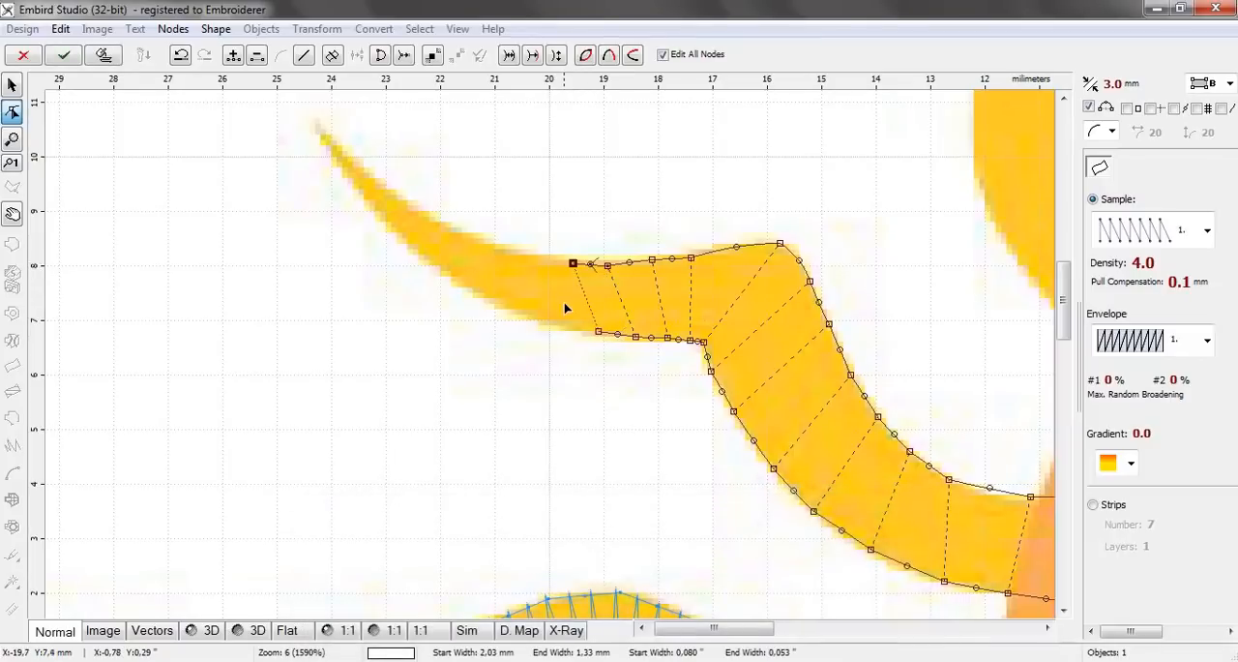
pyautogui.click(556, 326)
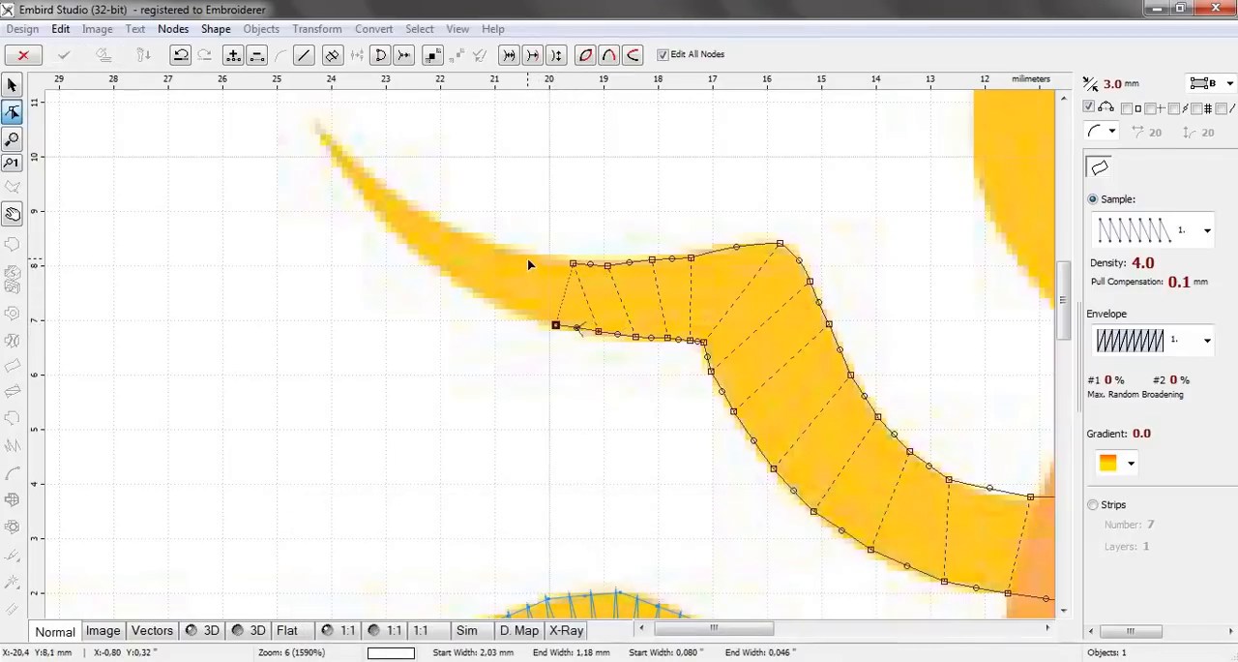
pyautogui.click(525, 254)
pyautogui.click(501, 307)
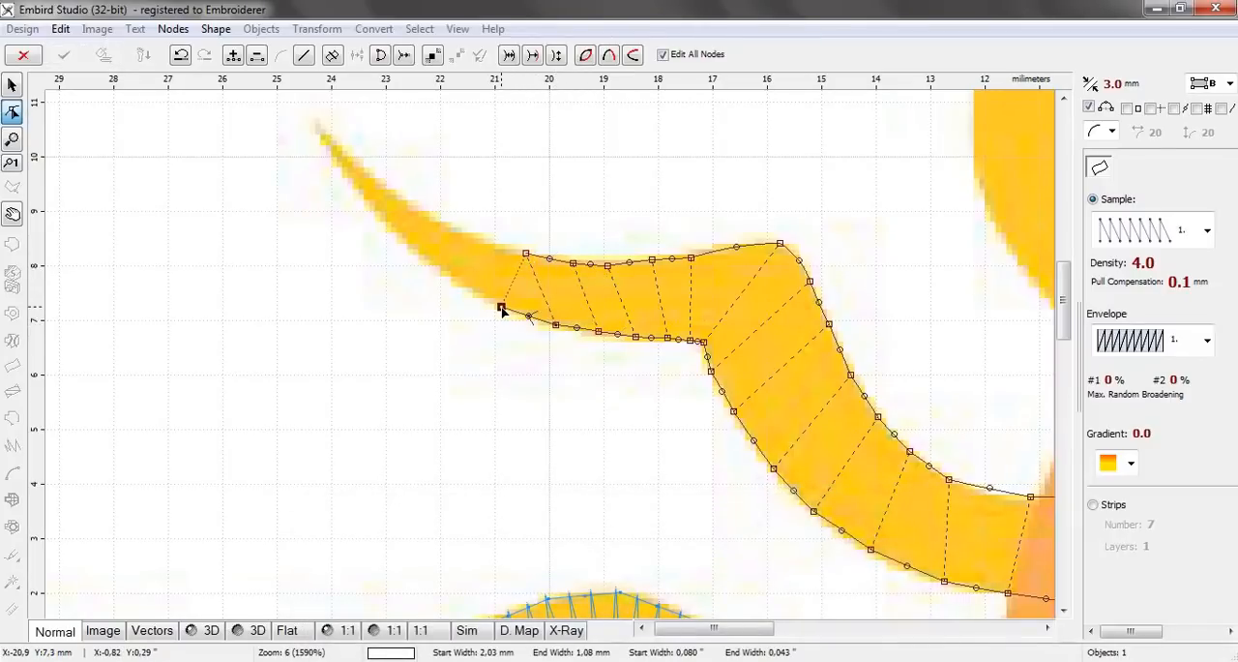
pyautogui.click(466, 230)
pyautogui.click(435, 267)
pyautogui.click(411, 207)
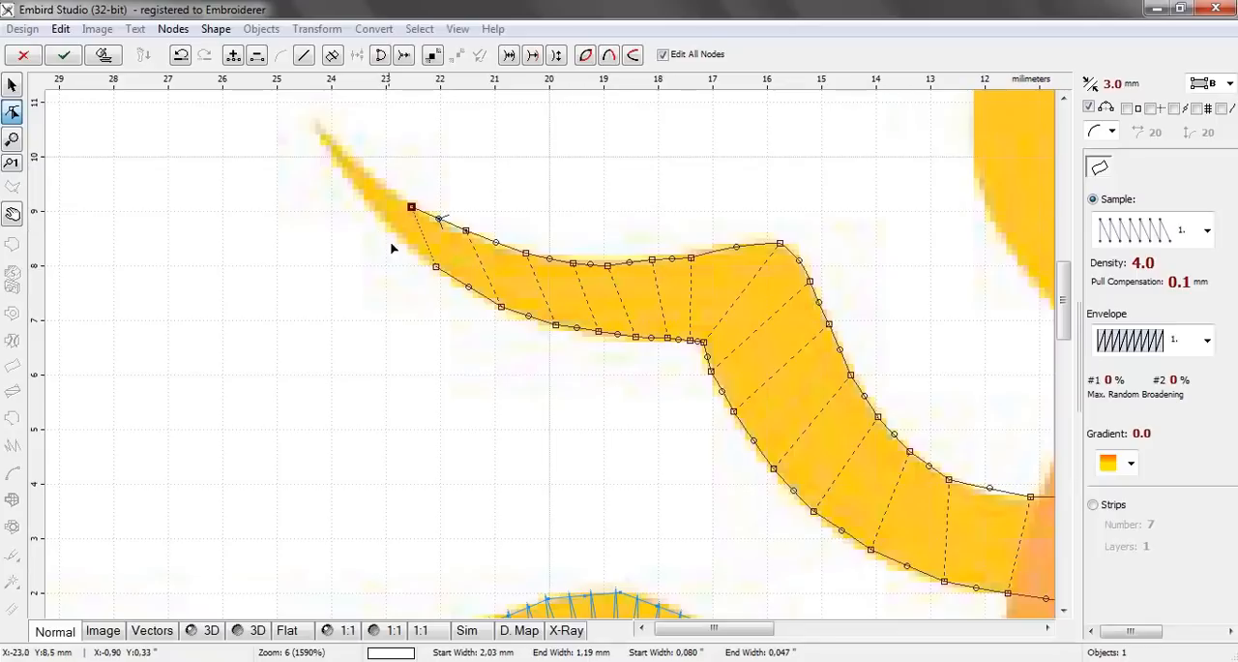
pyautogui.press('Delete')
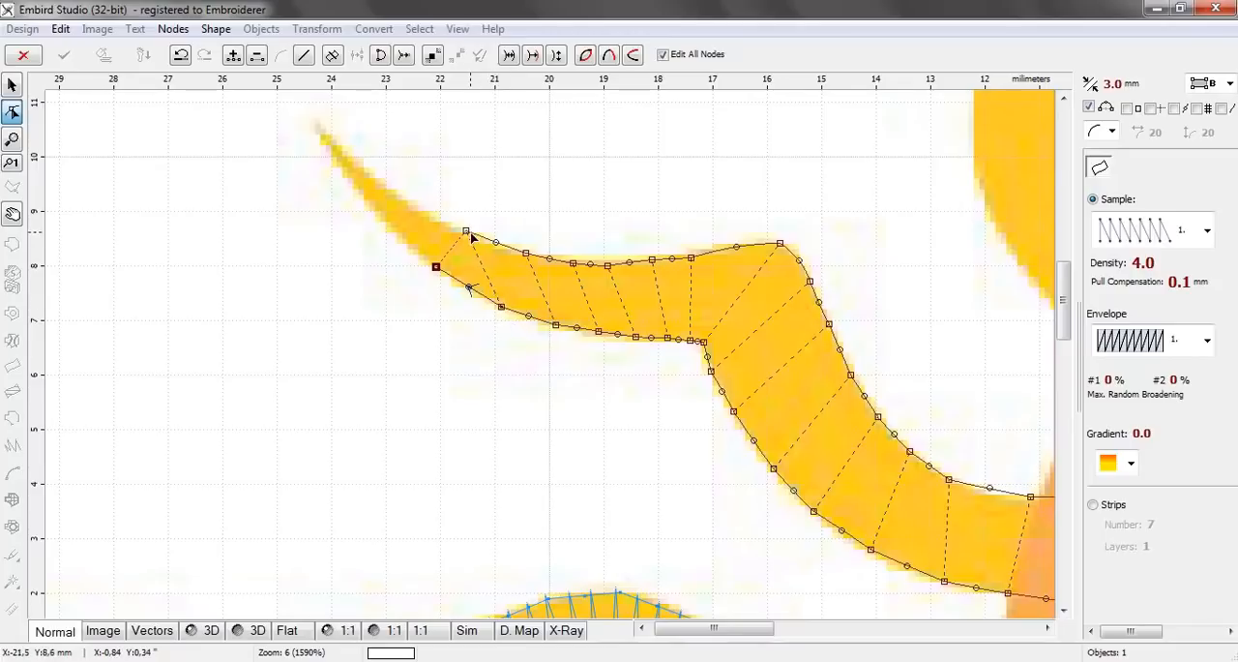
pyautogui.press('Delete')
# Trace the tapering section with alternating upper and lower edge nodes, from about 21 mm to 22.5 mm left of centre
pyautogui.click(495, 248)
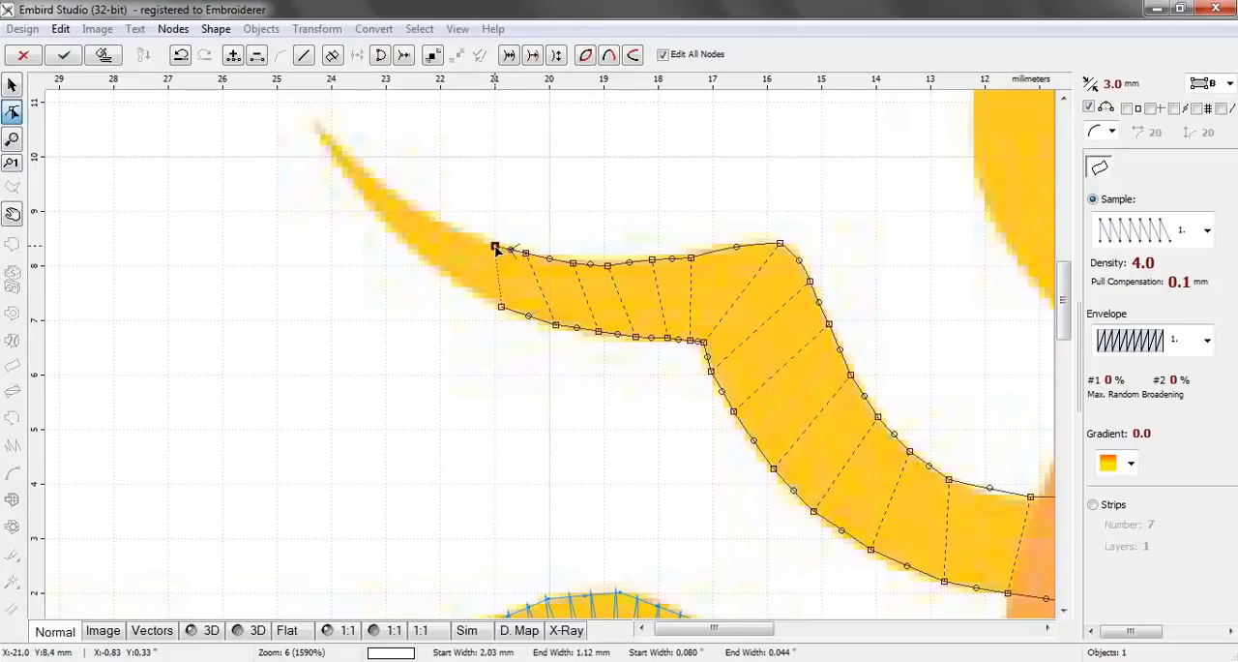
pyautogui.click(458, 282)
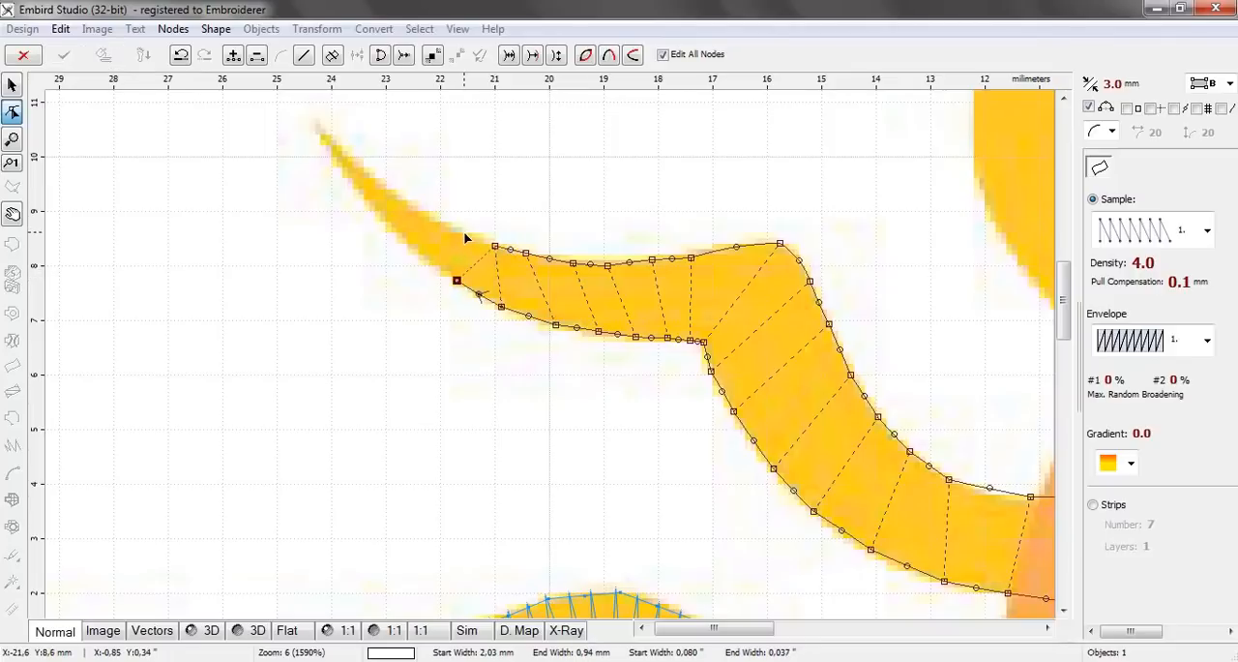
pyautogui.click(464, 234)
pyautogui.click(415, 253)
pyautogui.click(426, 215)
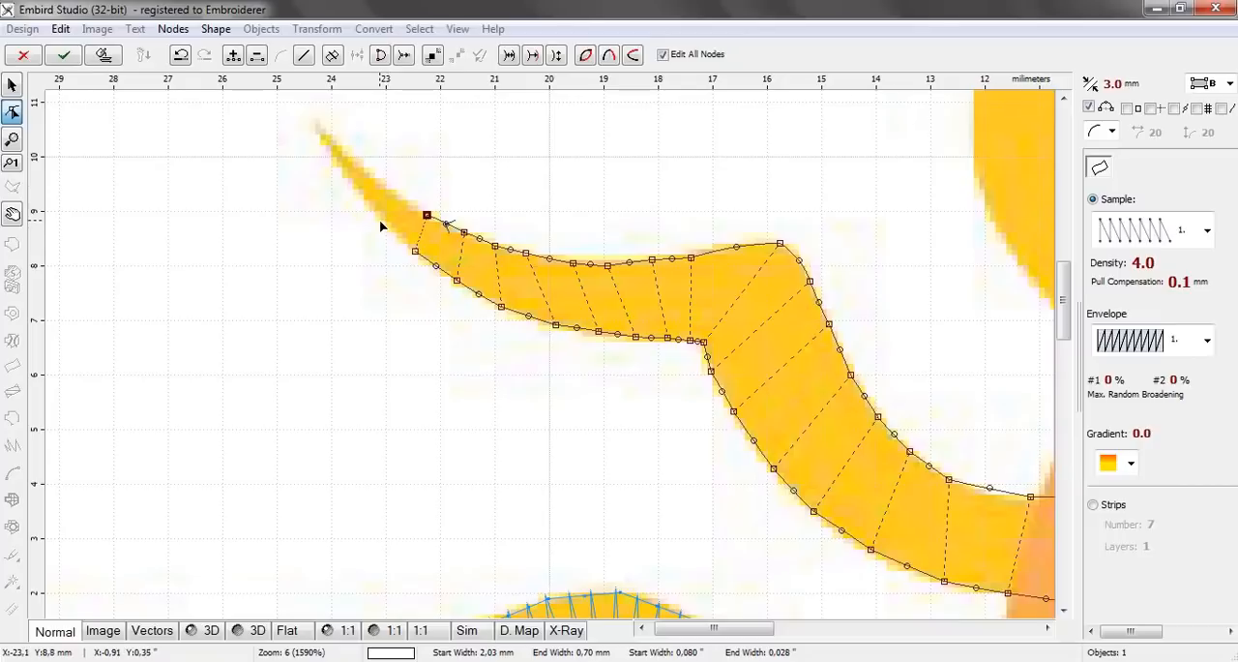
# Finish the column outline with three node pairs up to the ray's pointed tip, about 24.3 mm left of centre
pyautogui.click(379, 215)
pyautogui.click(389, 188)
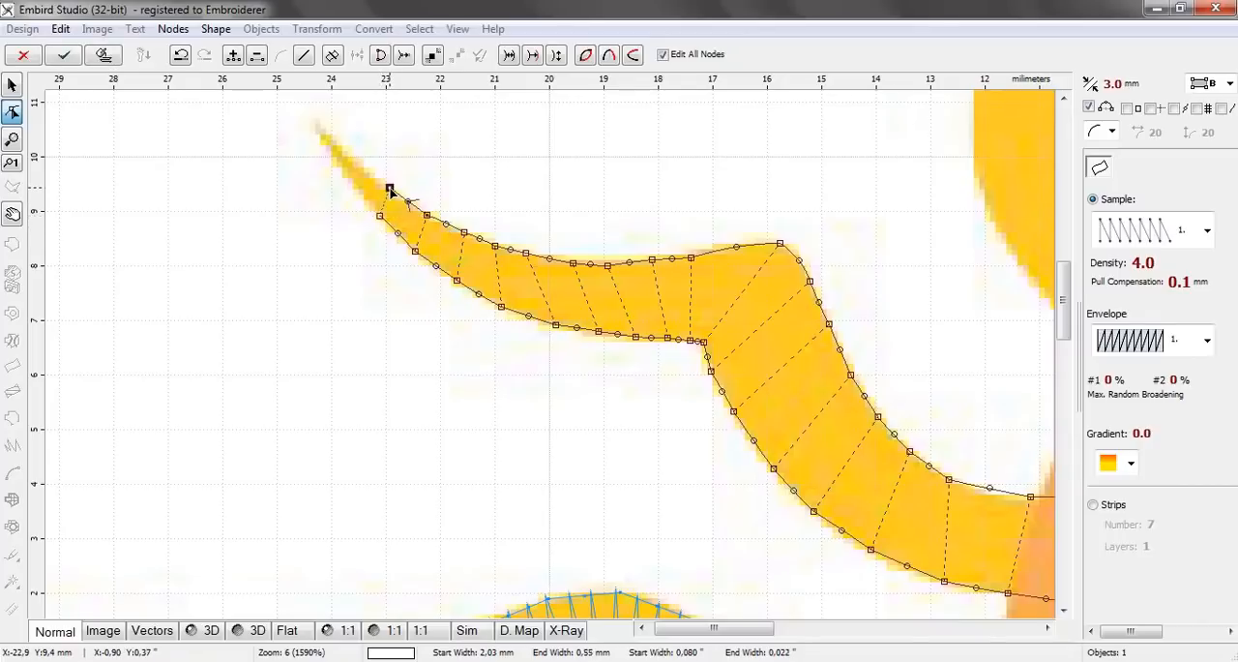
pyautogui.click(345, 178)
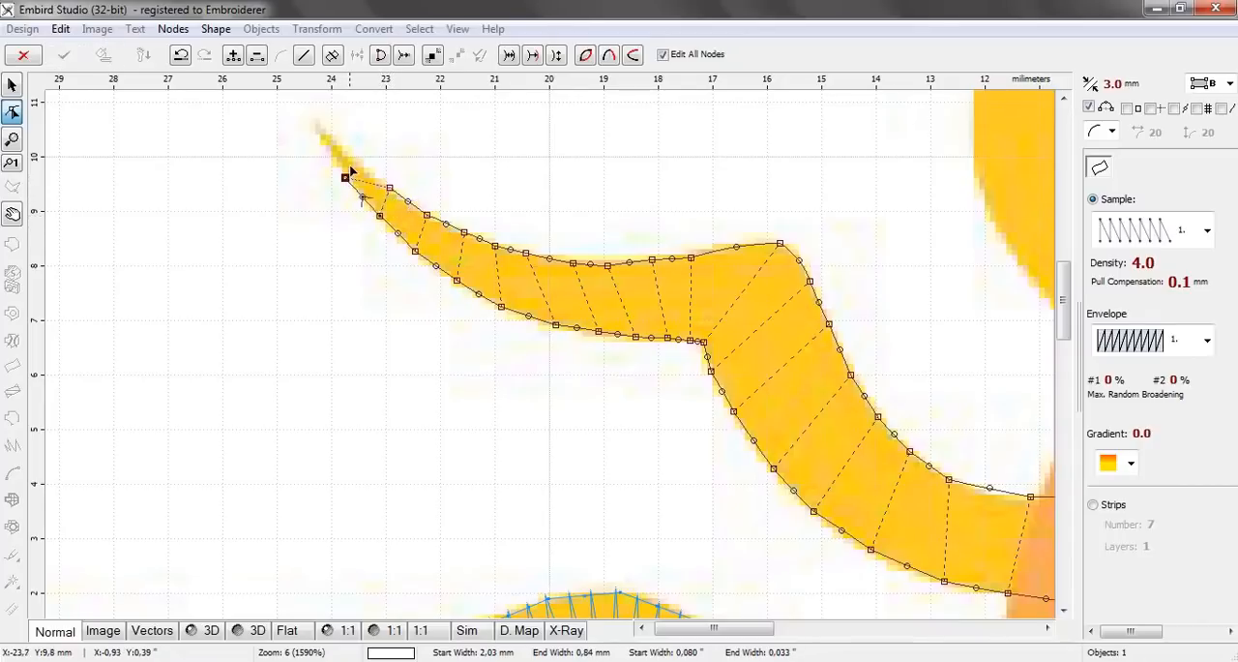
pyautogui.click(358, 160)
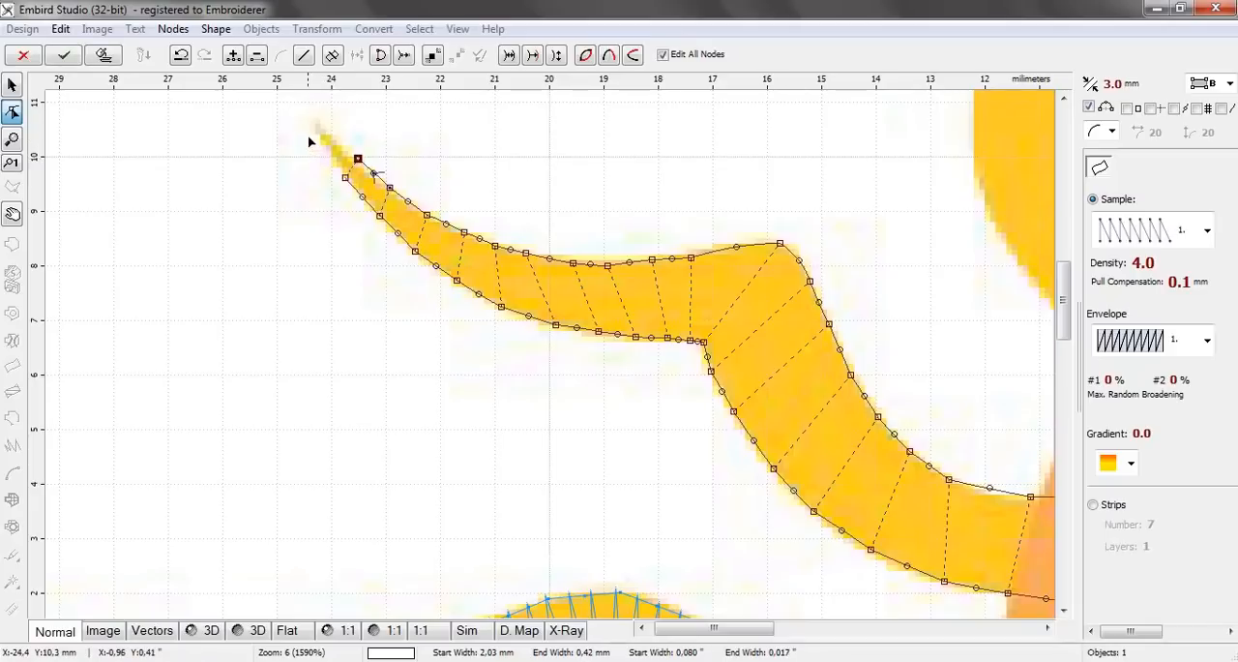
pyautogui.click(327, 151)
pyautogui.click(313, 117)
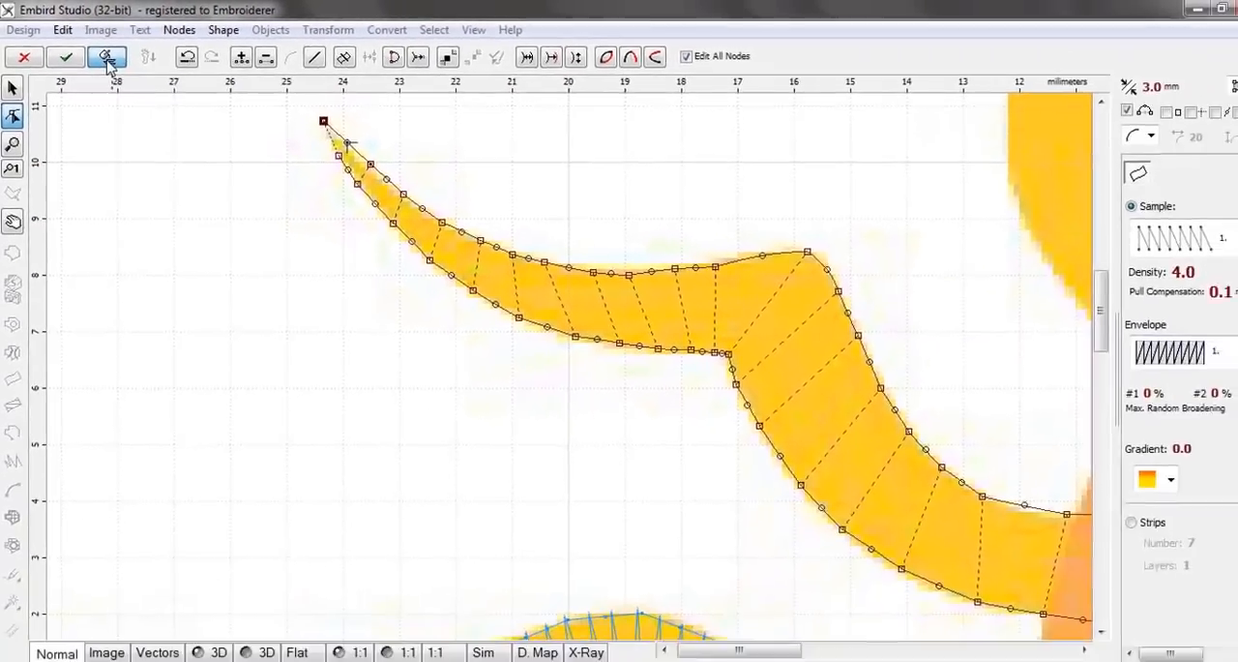
# Generate the stitches for the second ray and show both rays in the 3D view
pyautogui.click(207, 111)
pyautogui.scroll(-2, 511, 246)
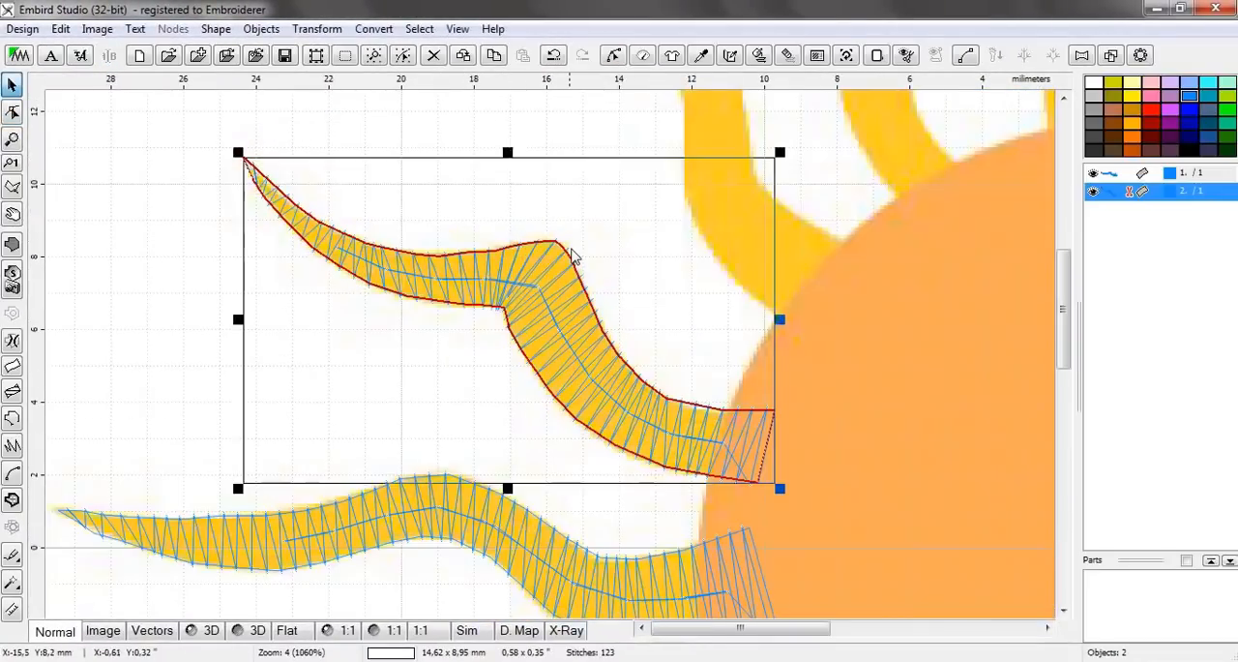
pyautogui.click(207, 631)
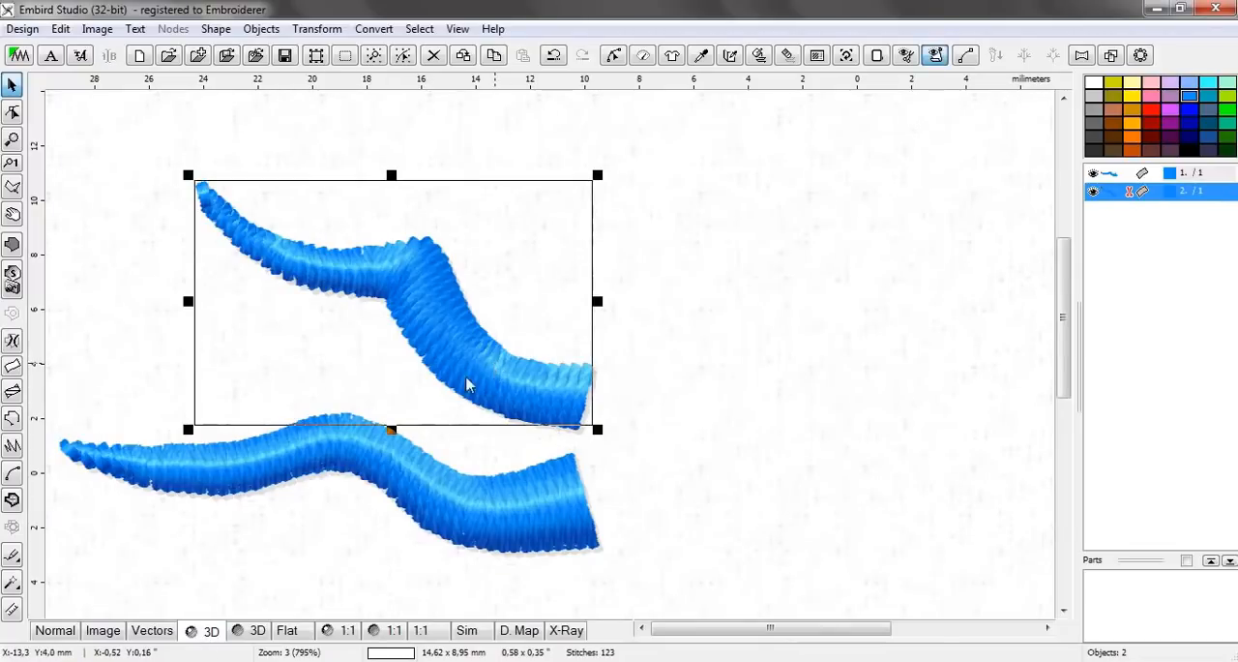
# In Normal view, start a two-edge column for the third ray, with a node pair about 3.1 mm wide inside the circle and another at its base
pyautogui.click(58, 633)
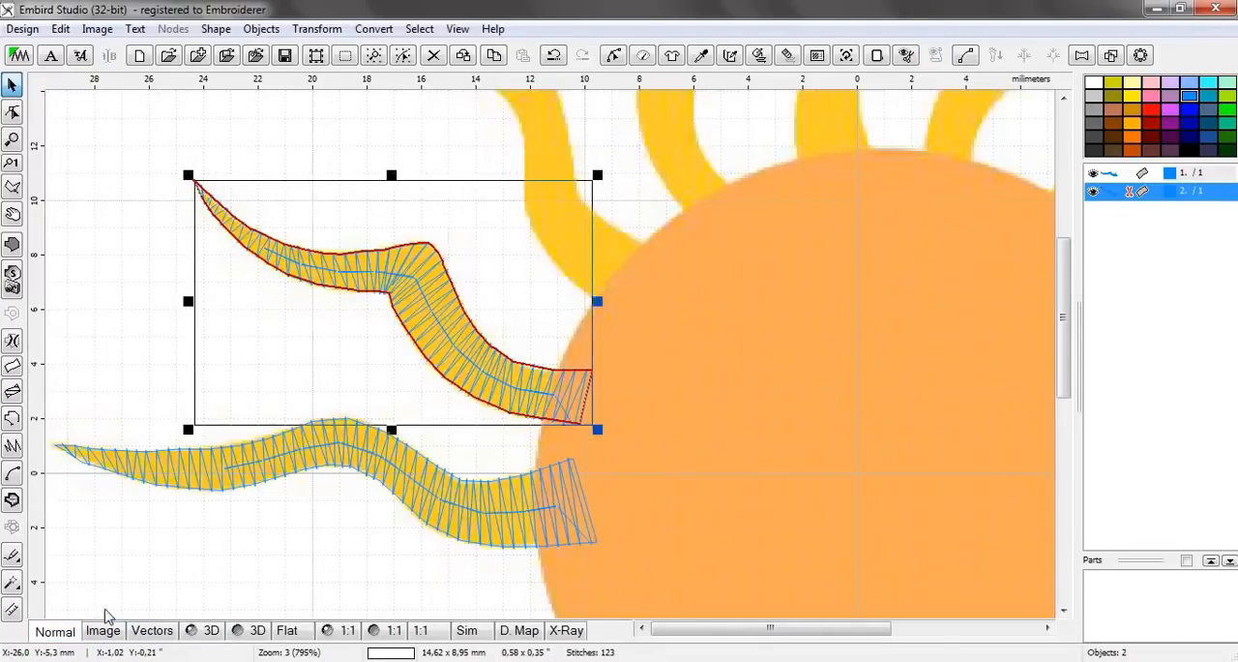
pyautogui.click(664, 335)
pyautogui.scroll(-2, 652, 320)
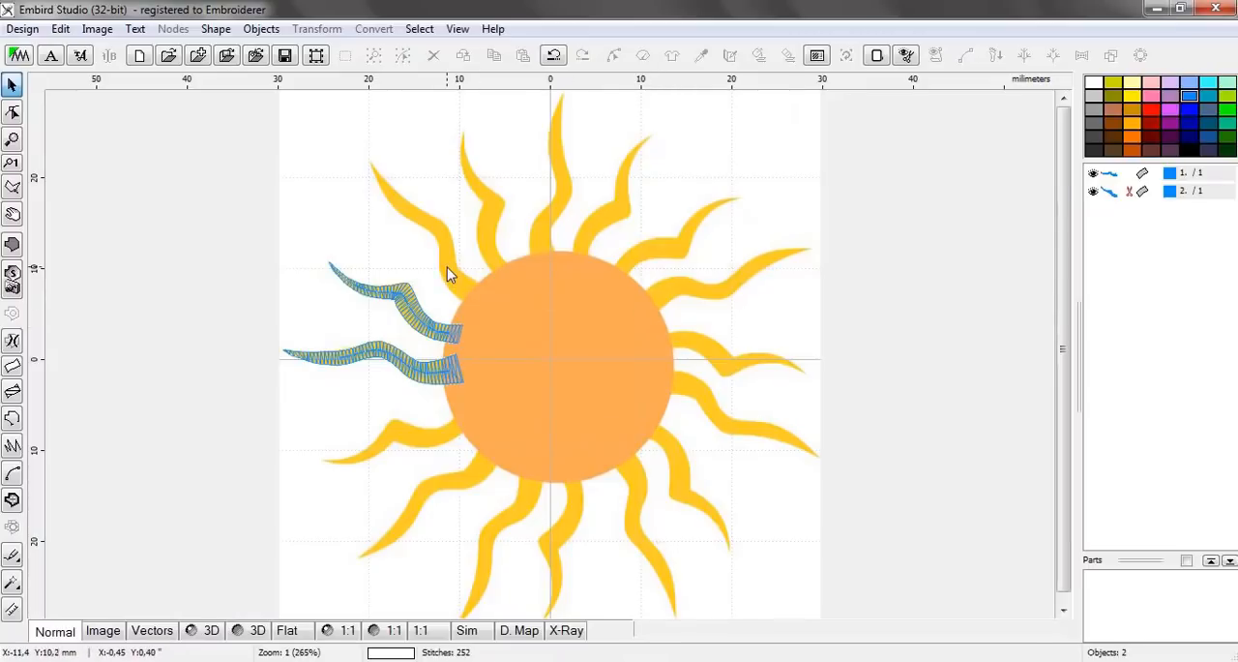
pyautogui.scroll(3, 447, 267)
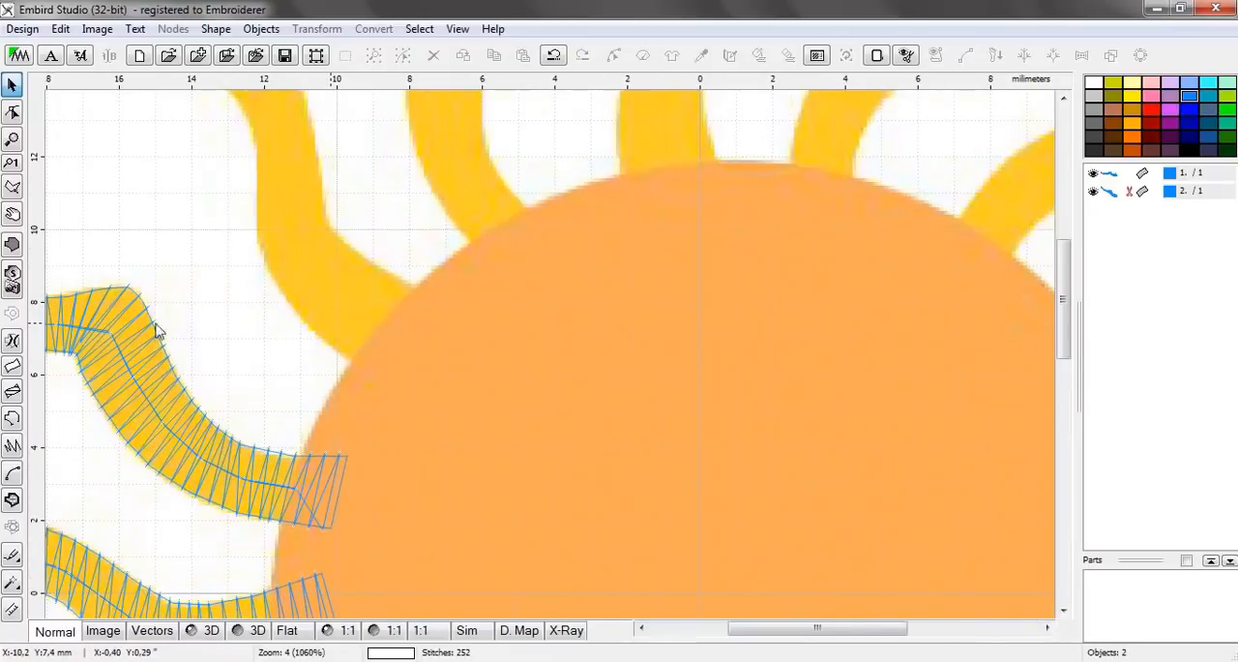
pyautogui.click(13, 370)
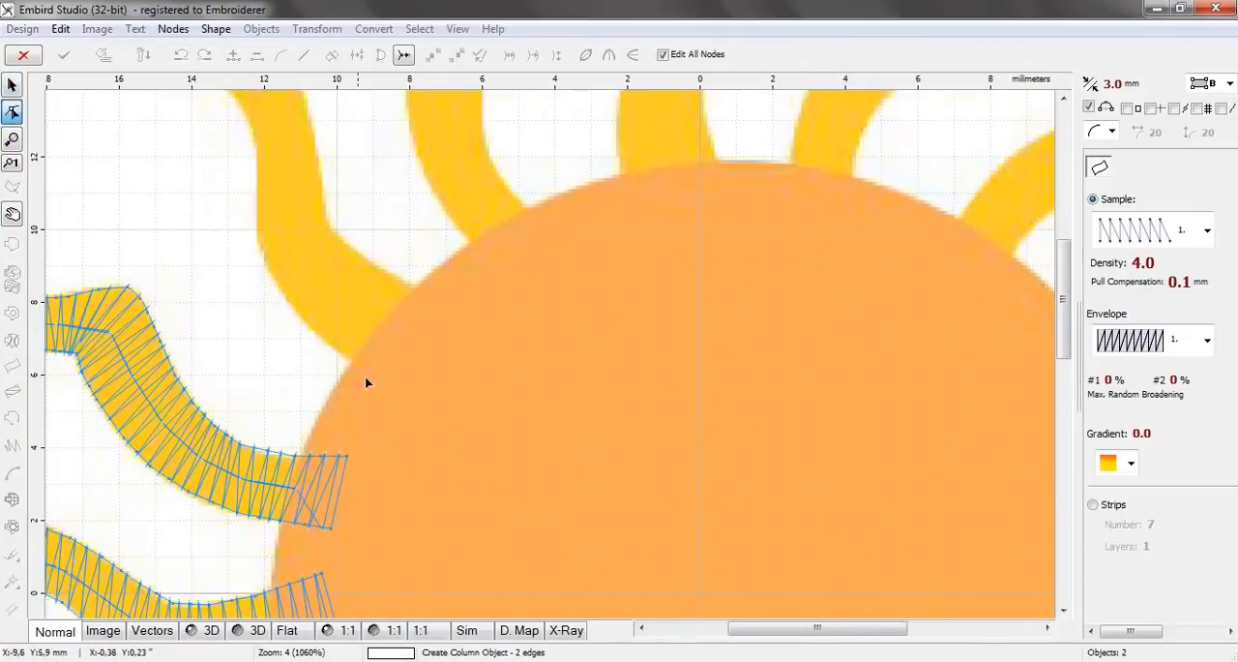
pyautogui.click(374, 382)
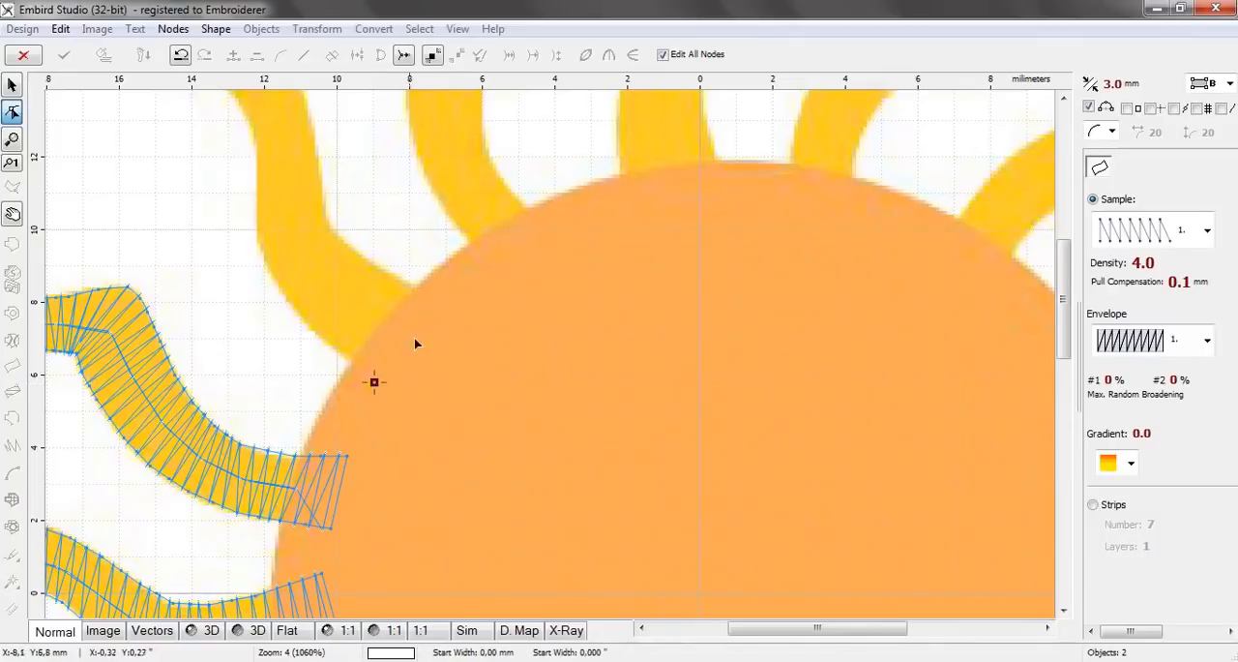
pyautogui.click(453, 301)
pyautogui.click(343, 359)
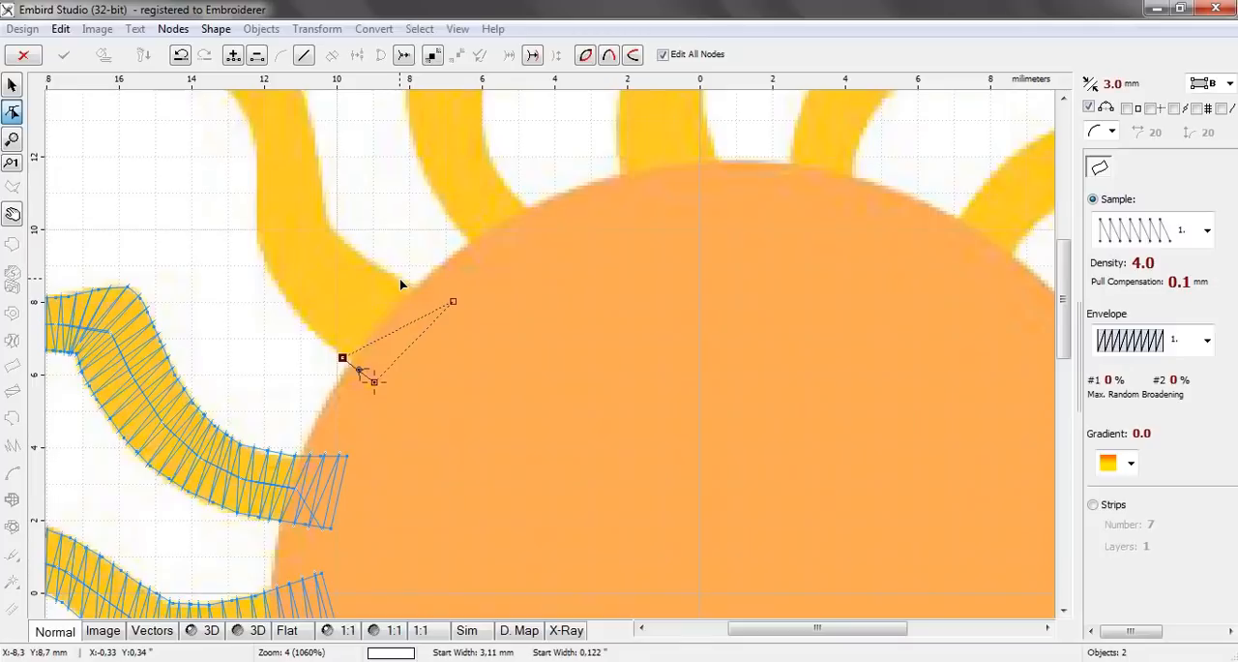
pyautogui.click(400, 278)
# Add three node pairs along the third ray's first curve, up to about 10.7 mm above centre on the inner edge
pyautogui.click(309, 327)
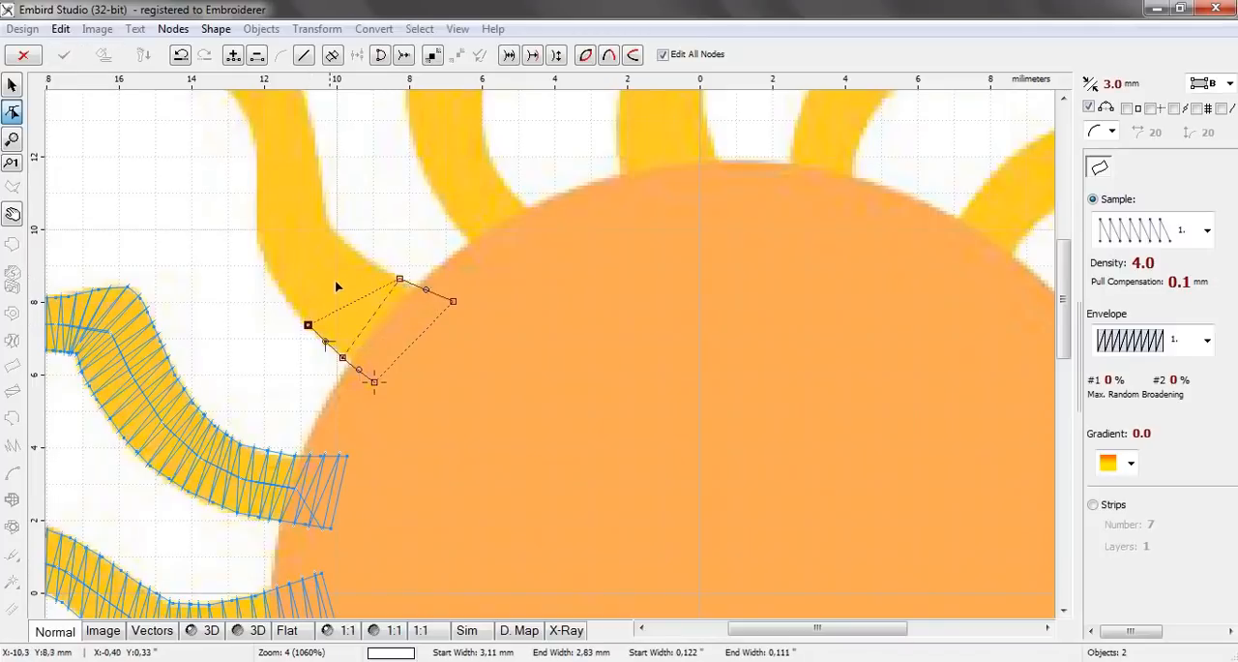
pyautogui.click(368, 258)
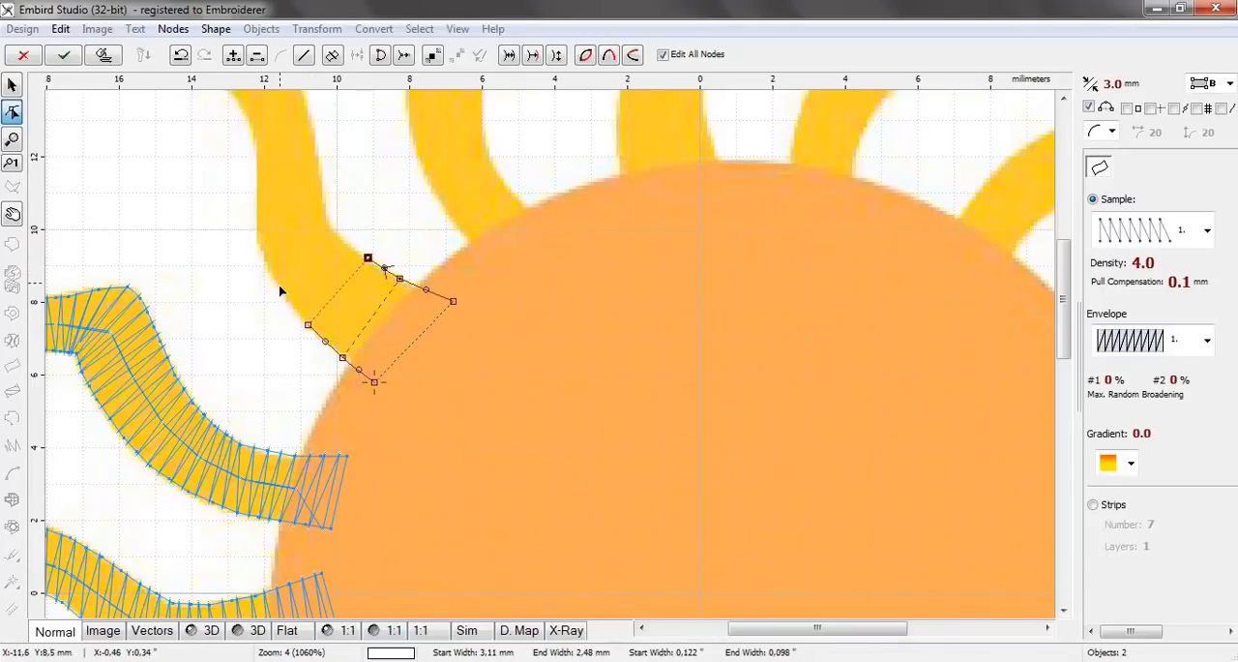
pyautogui.click(278, 287)
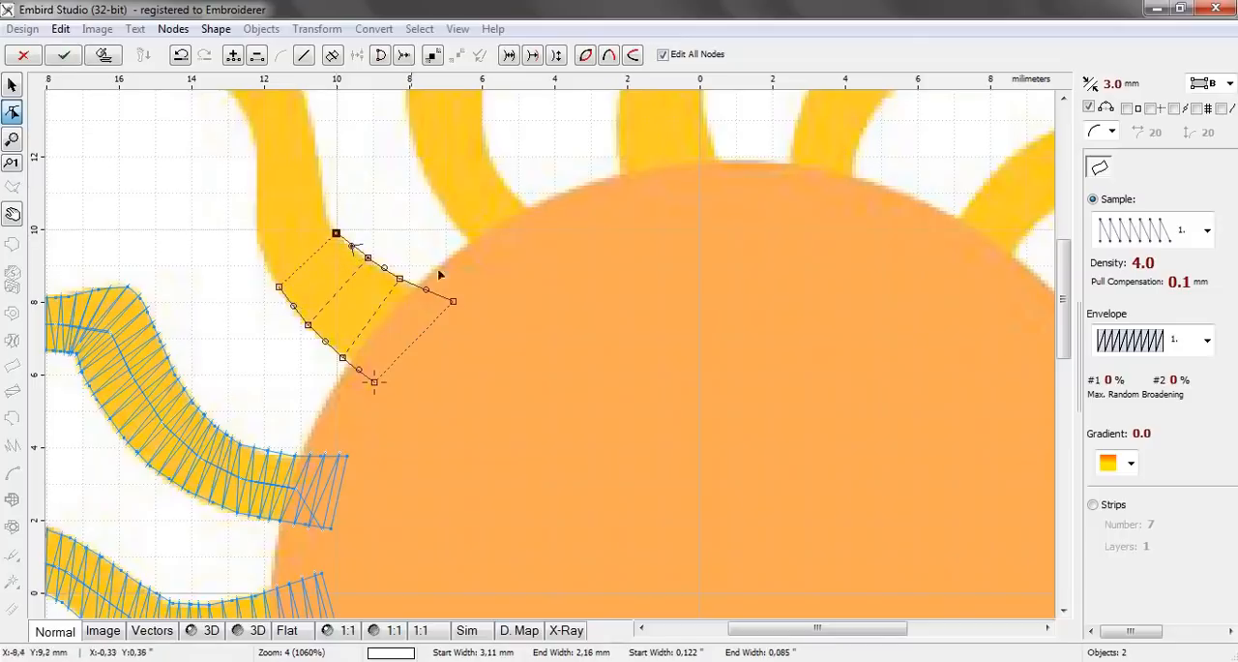
pyautogui.scroll(1, 240, 195)
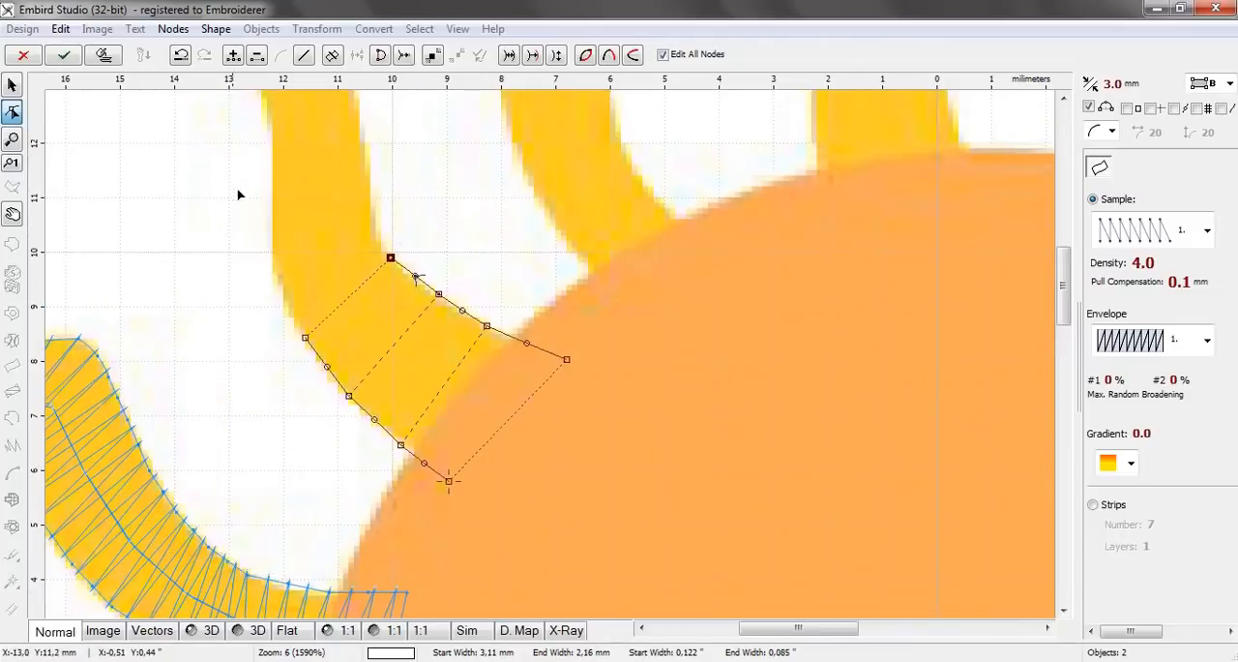
pyautogui.click(279, 282)
pyautogui.click(373, 216)
# Add three node pairs along the third ray's straight middle section, up to about 13.6 mm above centre on the inner edge
pyautogui.click(270, 215)
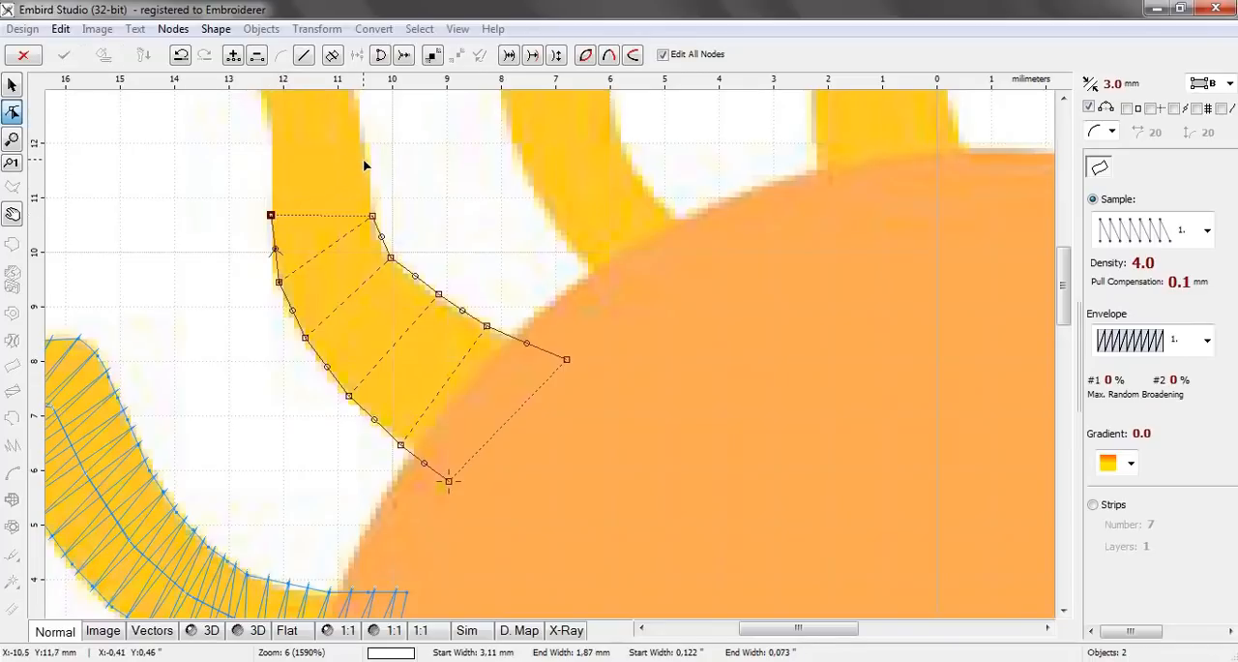
pyautogui.click(363, 158)
pyautogui.moveTo(1071, 274); pyautogui.dragTo(1071, 222)
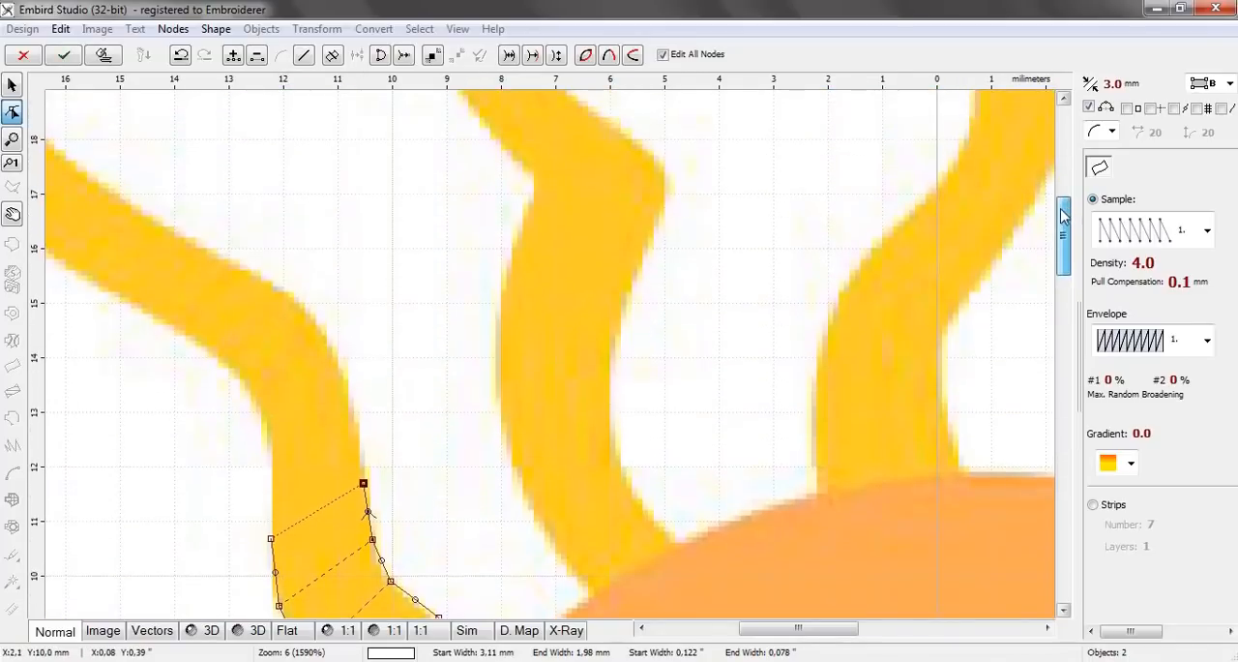
pyautogui.click(274, 484)
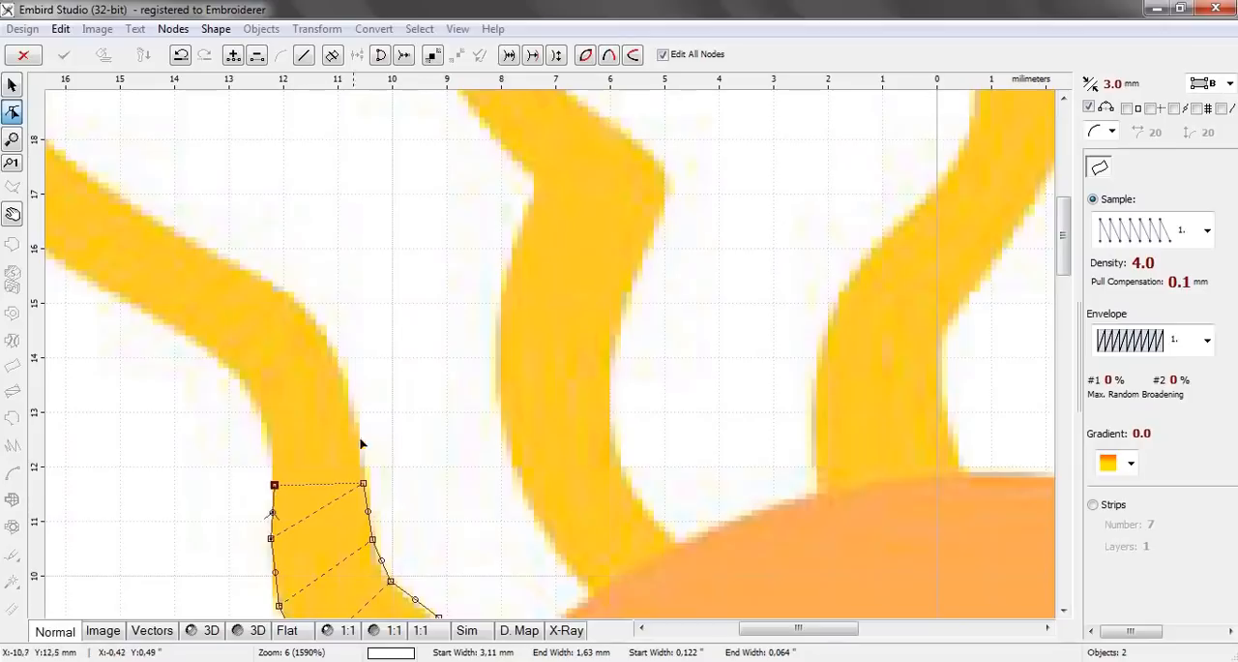
pyautogui.click(355, 434)
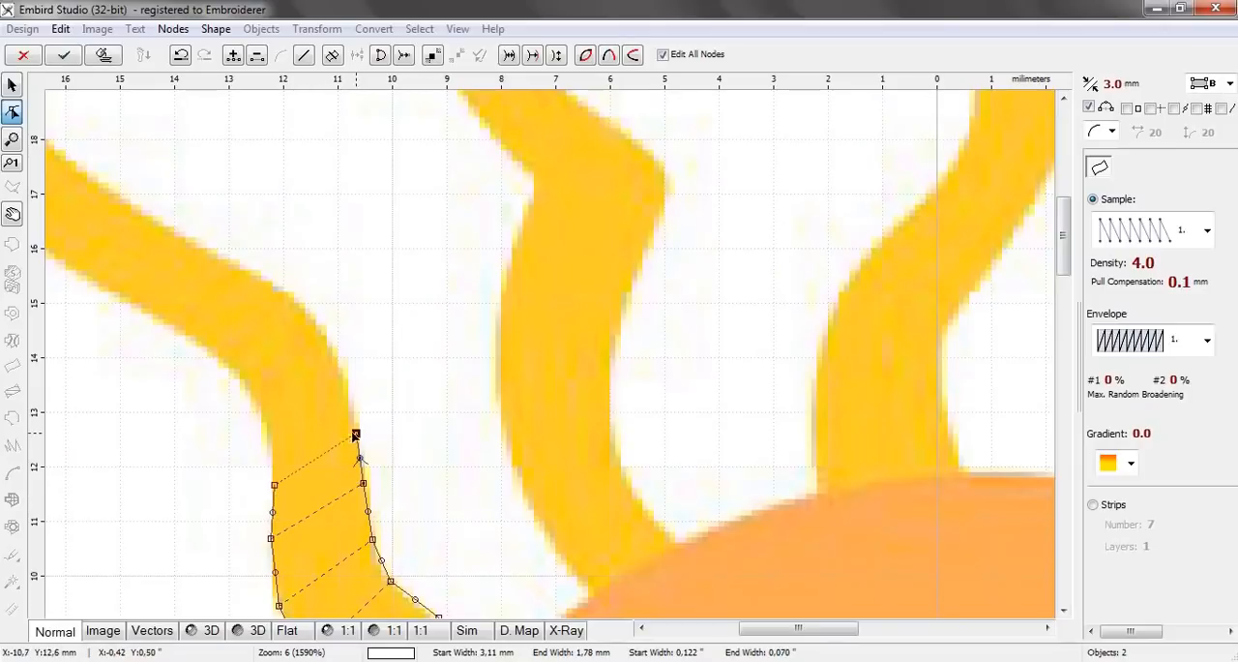
pyautogui.click(271, 430)
pyautogui.click(343, 381)
# Trace the third ray's second bend with four node pairs, ending about 13.7 mm left of and 16.1 mm above centre on the upper edge
pyautogui.click(252, 397)
pyautogui.click(323, 332)
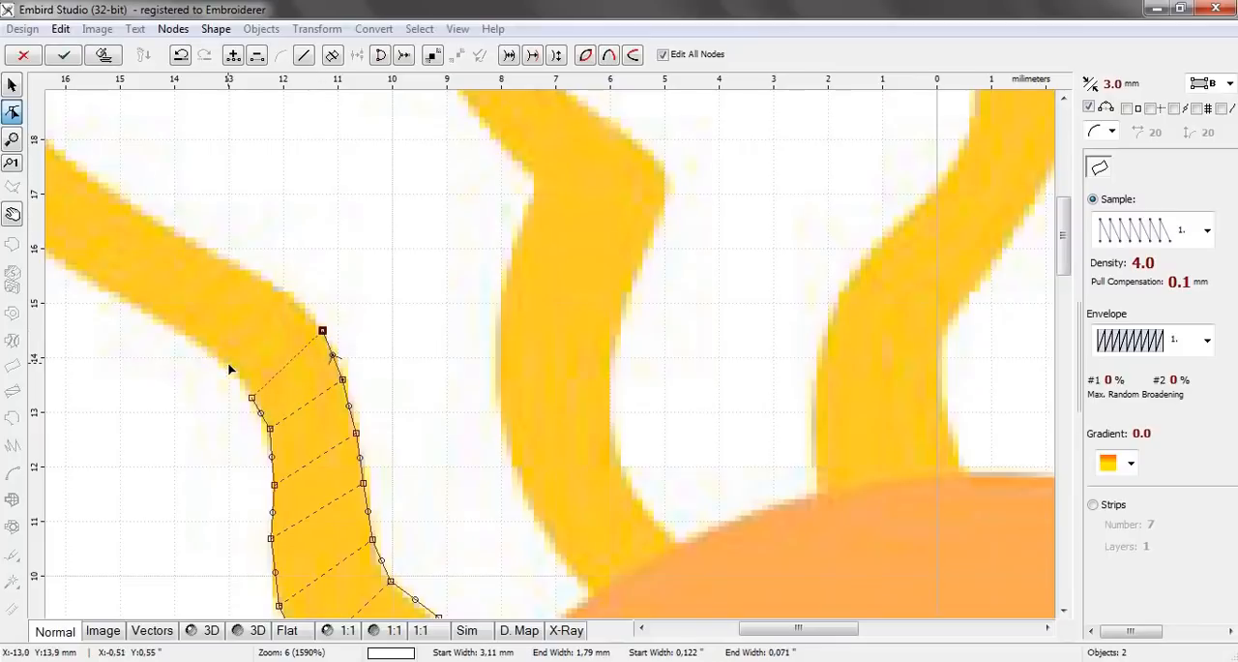
pyautogui.click(227, 367)
pyautogui.click(271, 288)
pyautogui.click(188, 335)
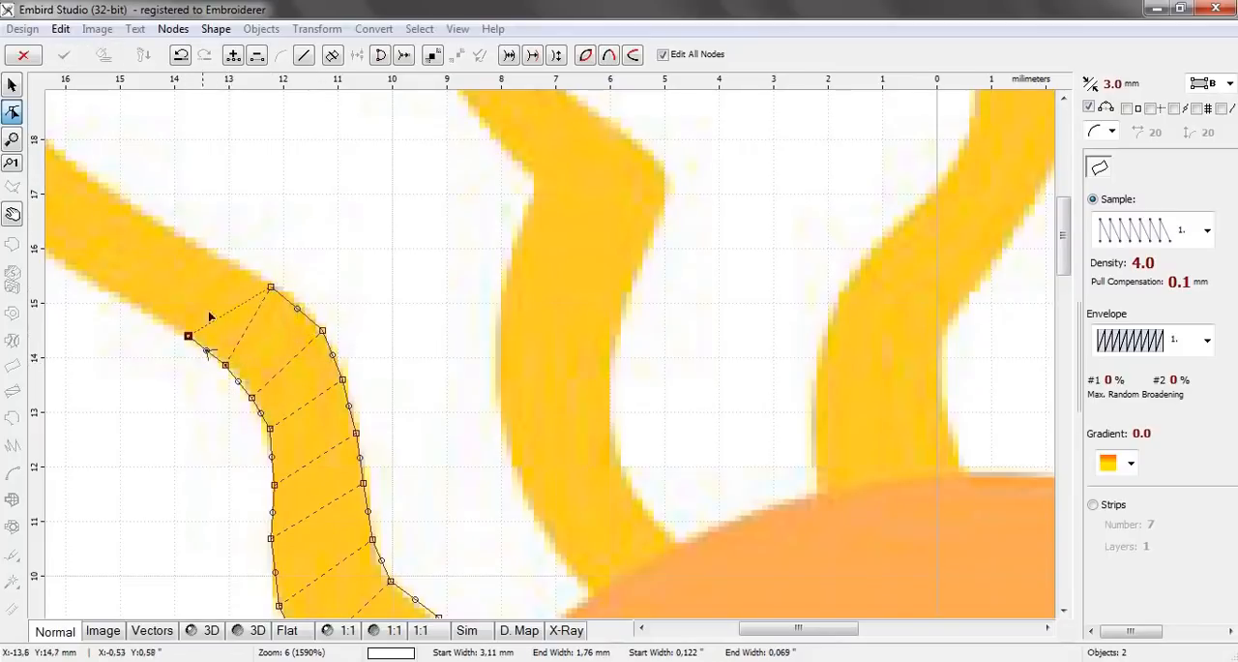
pyautogui.click(230, 263)
pyautogui.click(140, 307)
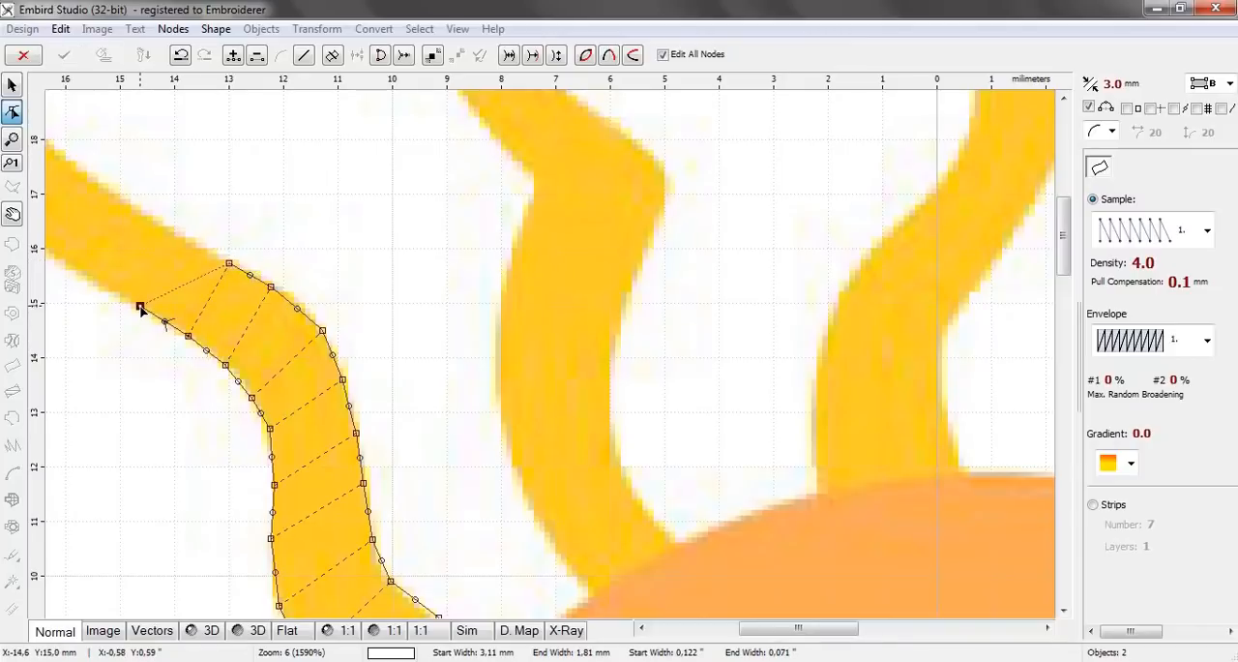
pyautogui.click(188, 242)
# Continue the third ray's column with three node pairs along its tapering part, up to about 18.9 mm above centre on the upper edge
pyautogui.moveTo(773, 630); pyautogui.dragTo(685, 634)
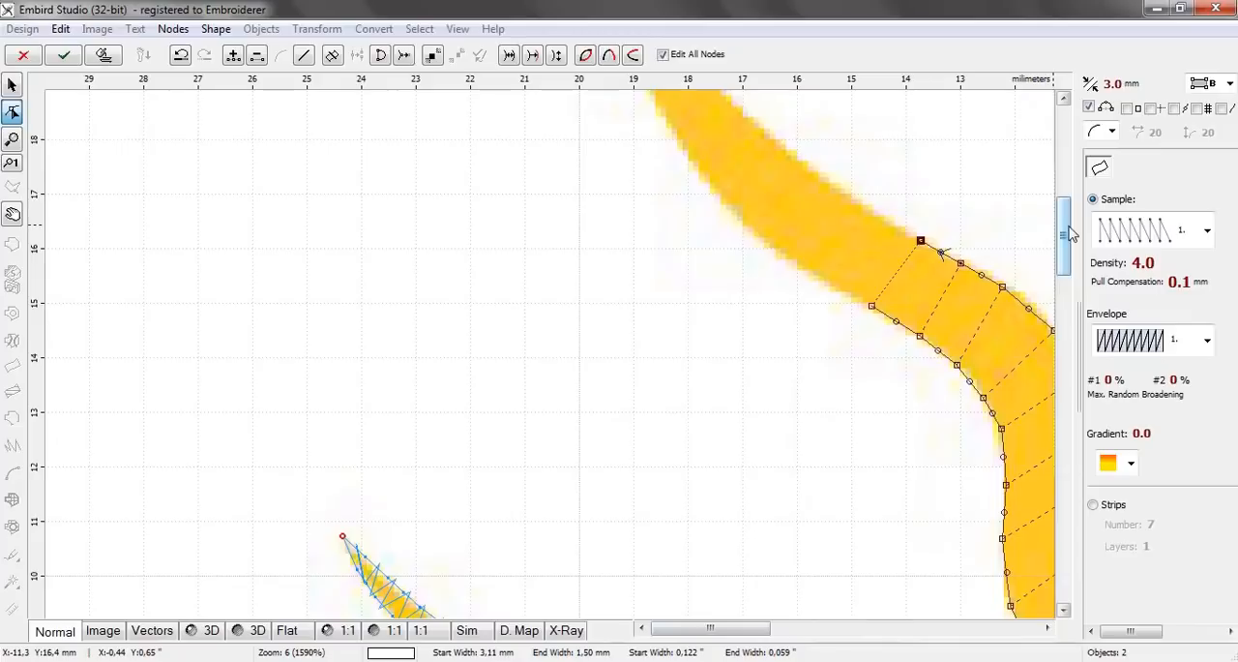
pyautogui.moveTo(1064, 234); pyautogui.dragTo(1064, 192)
pyautogui.click(815, 512)
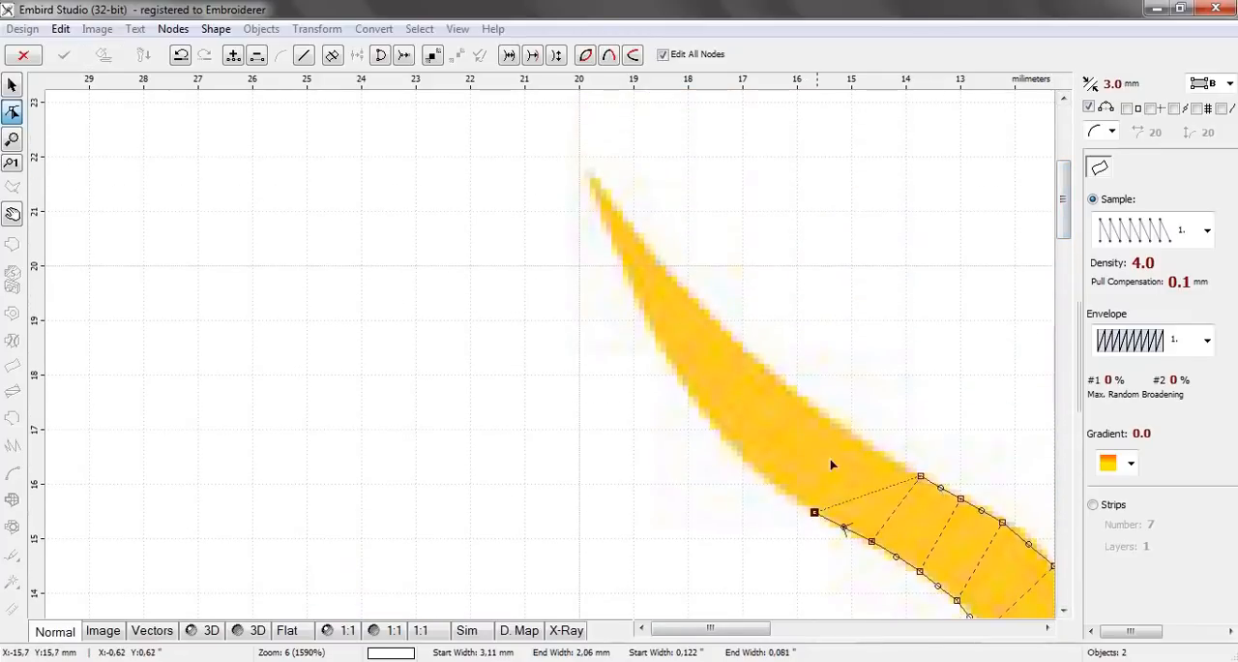
pyautogui.click(852, 434)
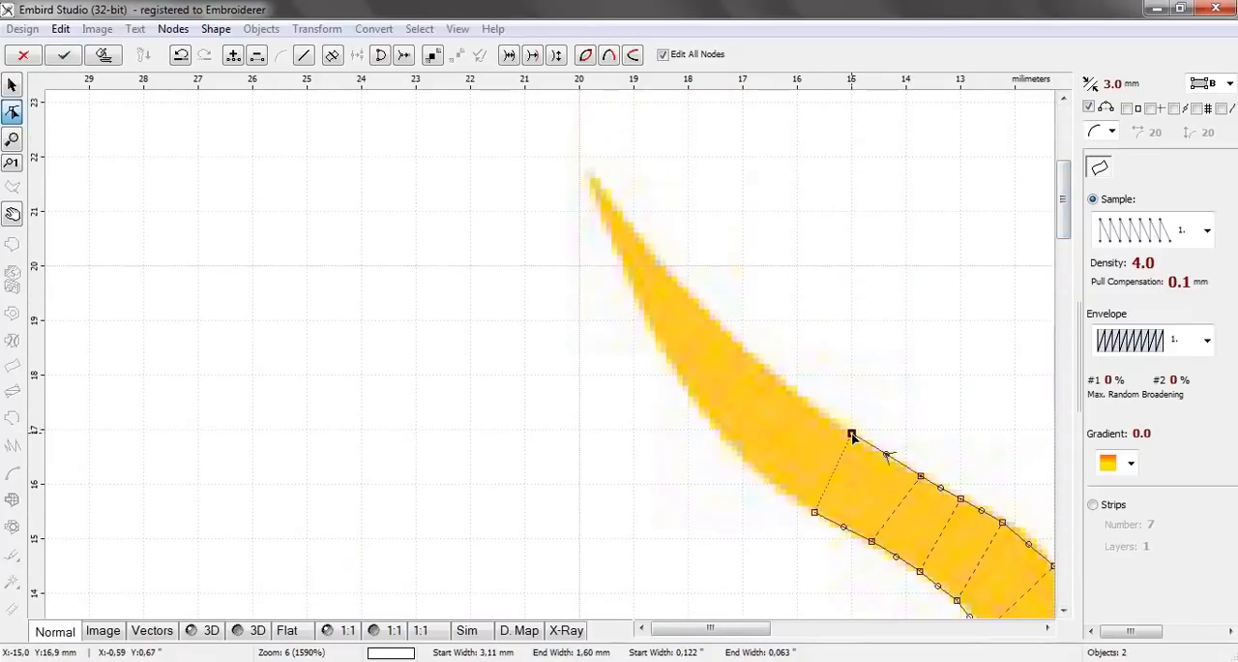
pyautogui.click(738, 452)
pyautogui.click(785, 383)
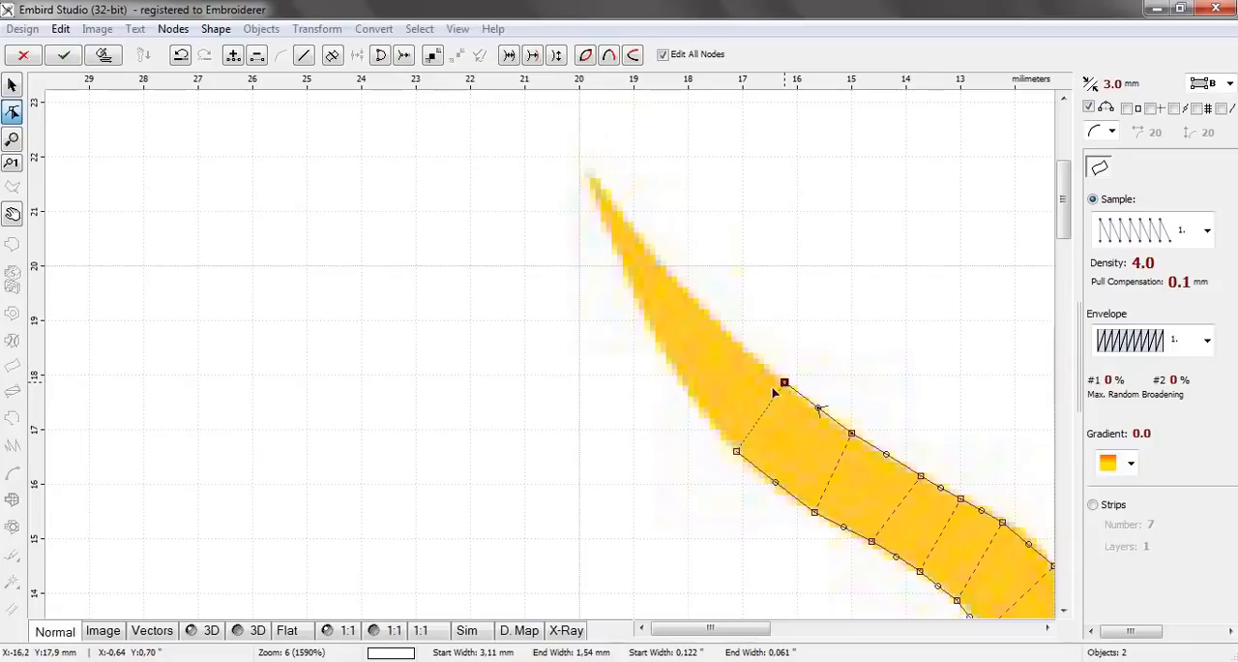
pyautogui.click(680, 376)
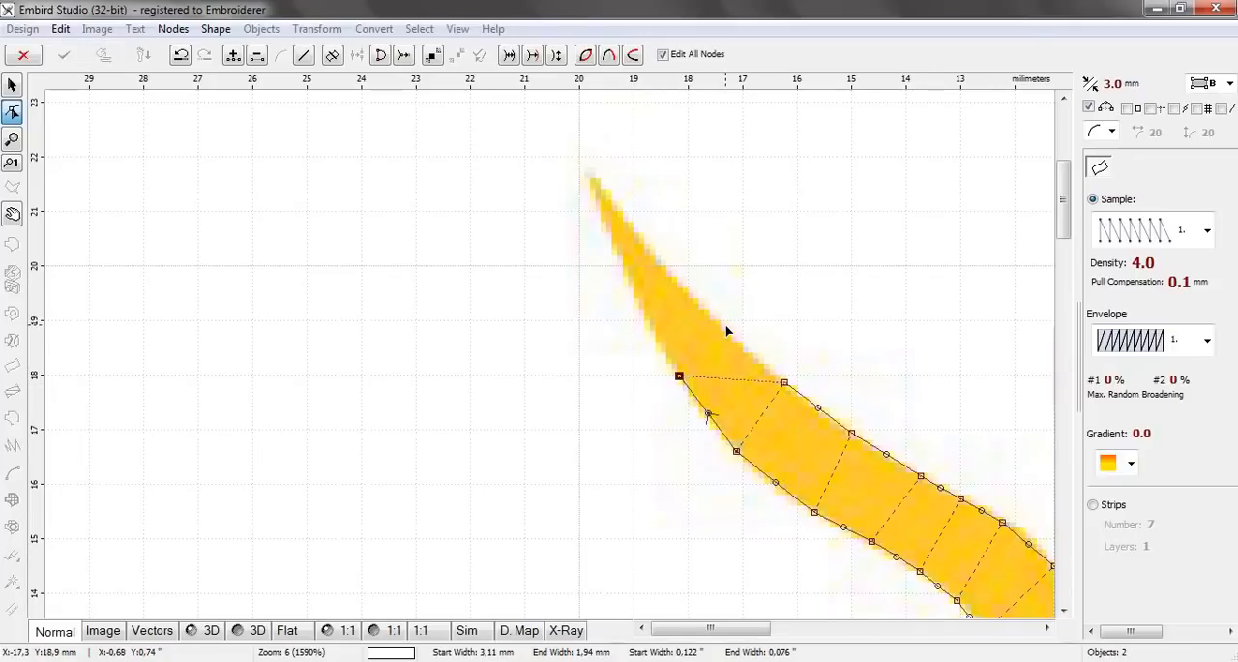
pyautogui.click(724, 326)
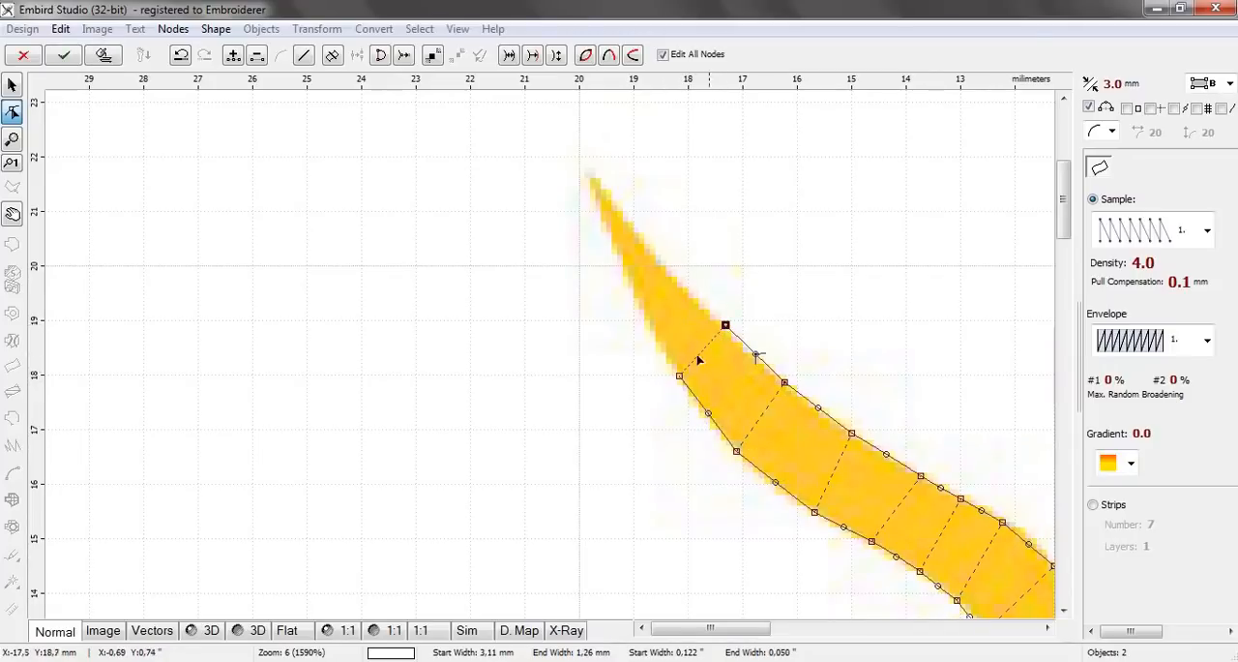
# Finish the third ray's outline with three node pairs, placing the last node on the pointed tip about 19.8 mm left of centre
pyautogui.click(642, 309)
pyautogui.click(674, 275)
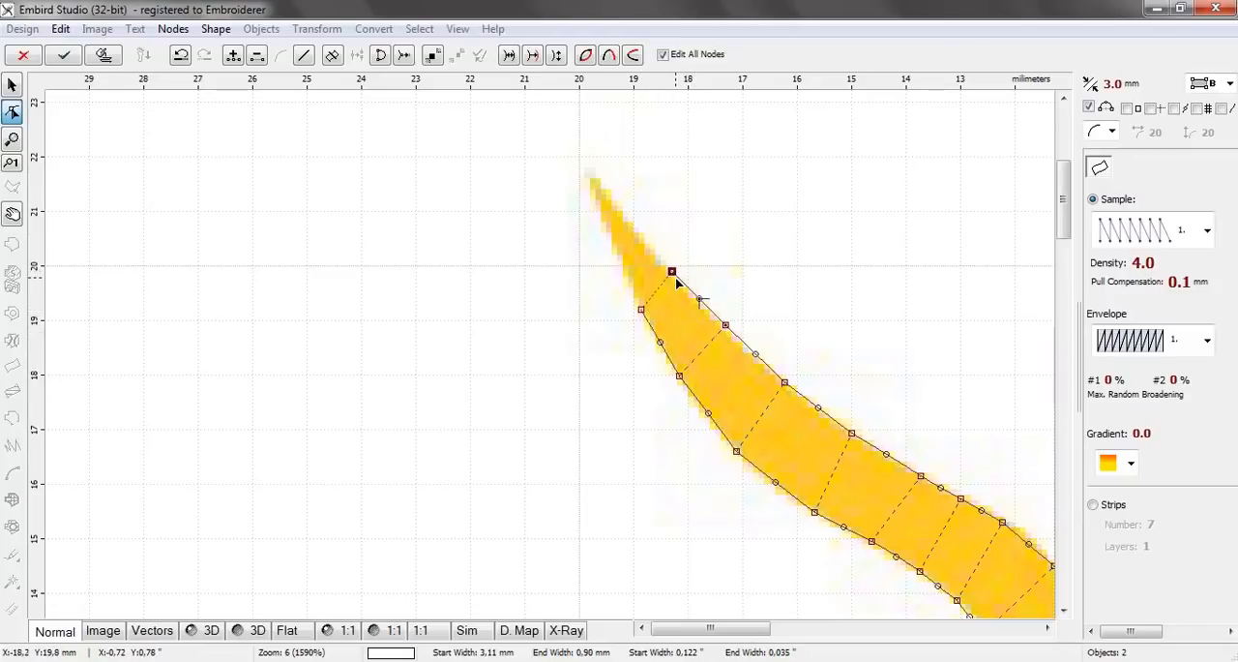
pyautogui.click(621, 256)
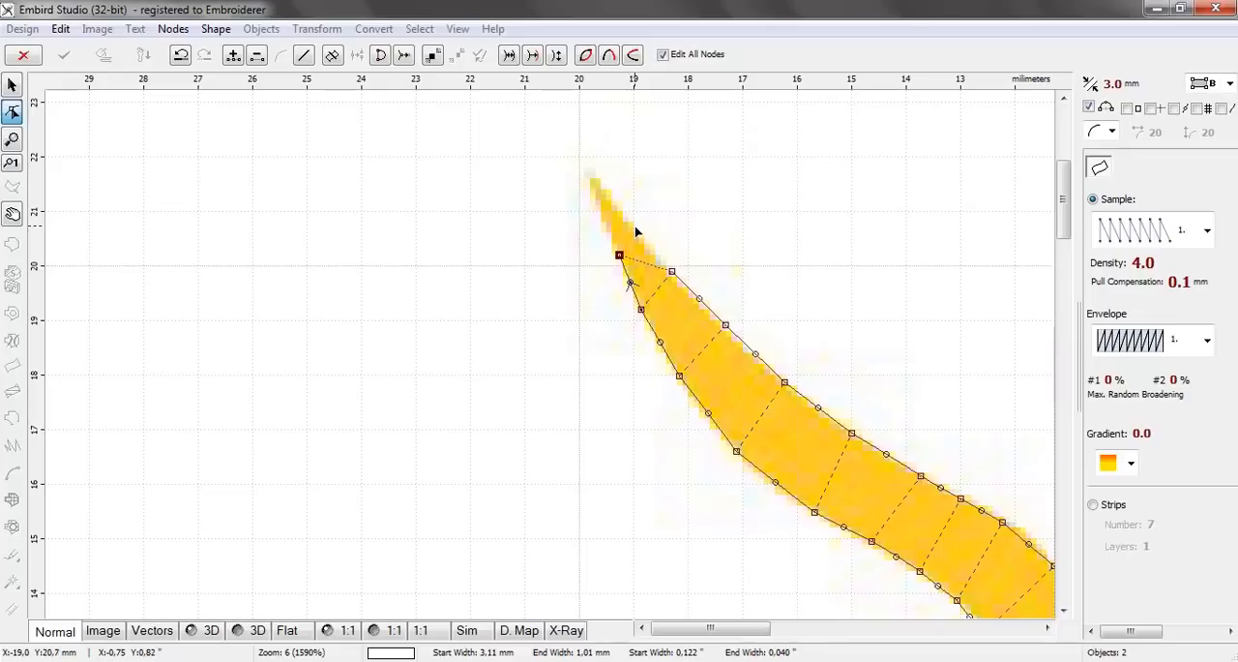
pyautogui.click(637, 229)
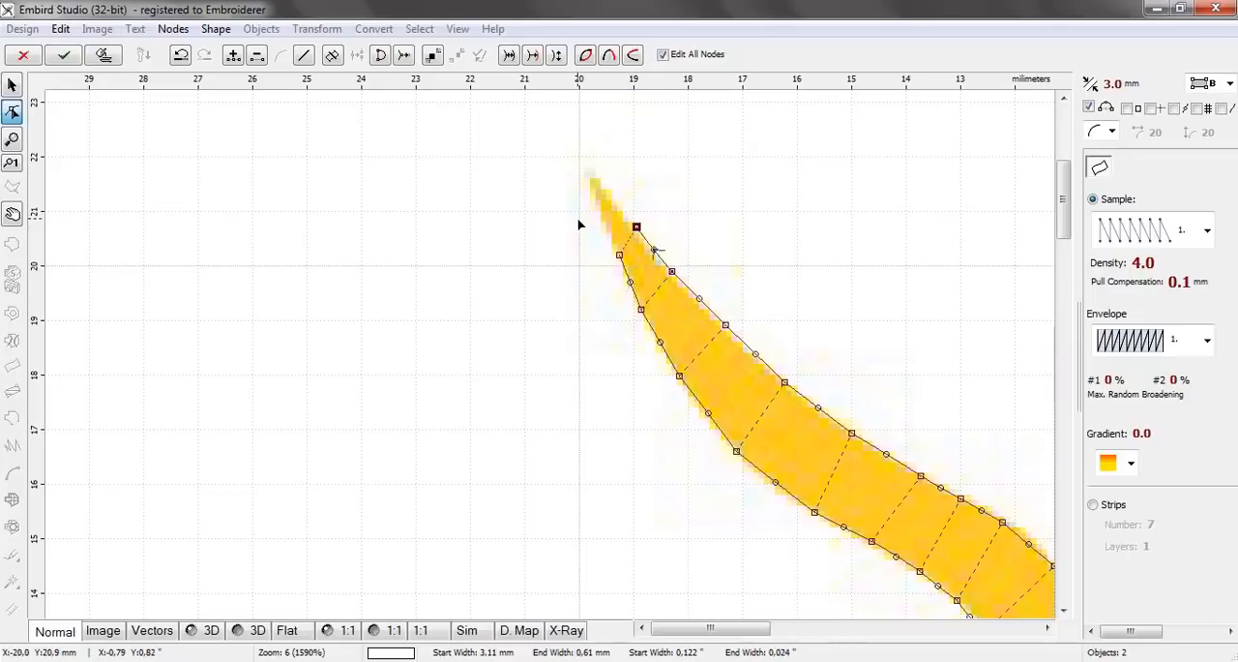
pyautogui.click(603, 221)
pyautogui.click(594, 172)
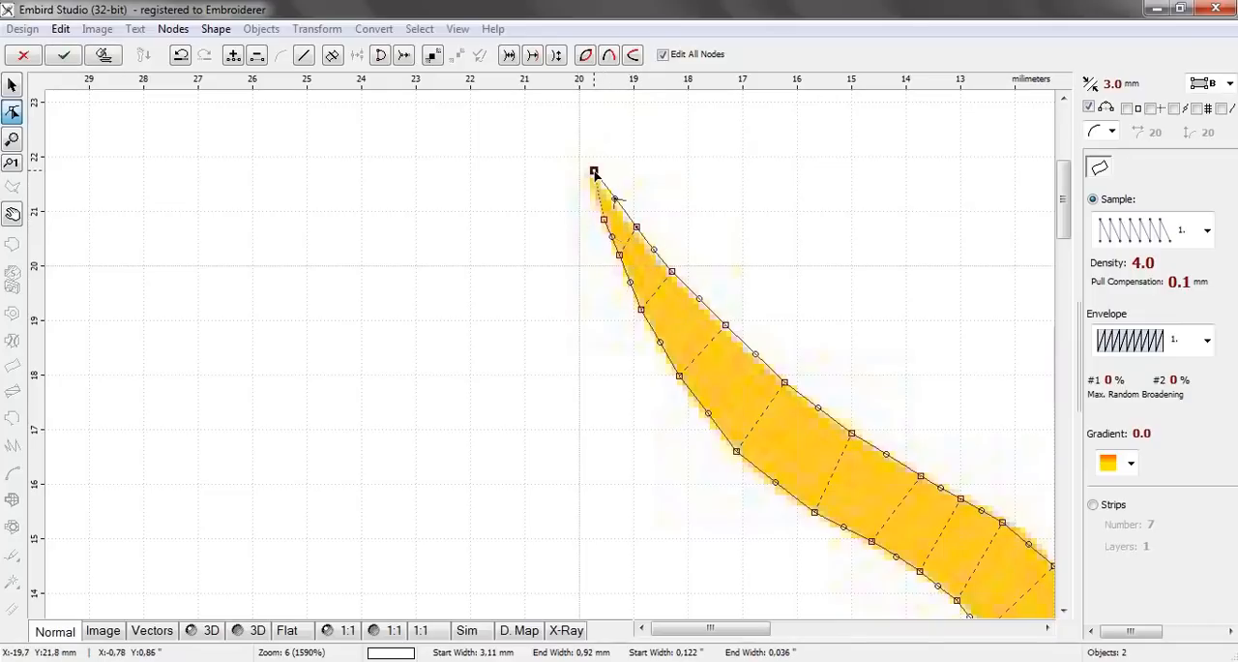
pyautogui.moveTo(594, 172); pyautogui.dragTo(589, 174)
# Generate the stitches for the third ray and check all three rays in the 3D view
pyautogui.click(104, 55)
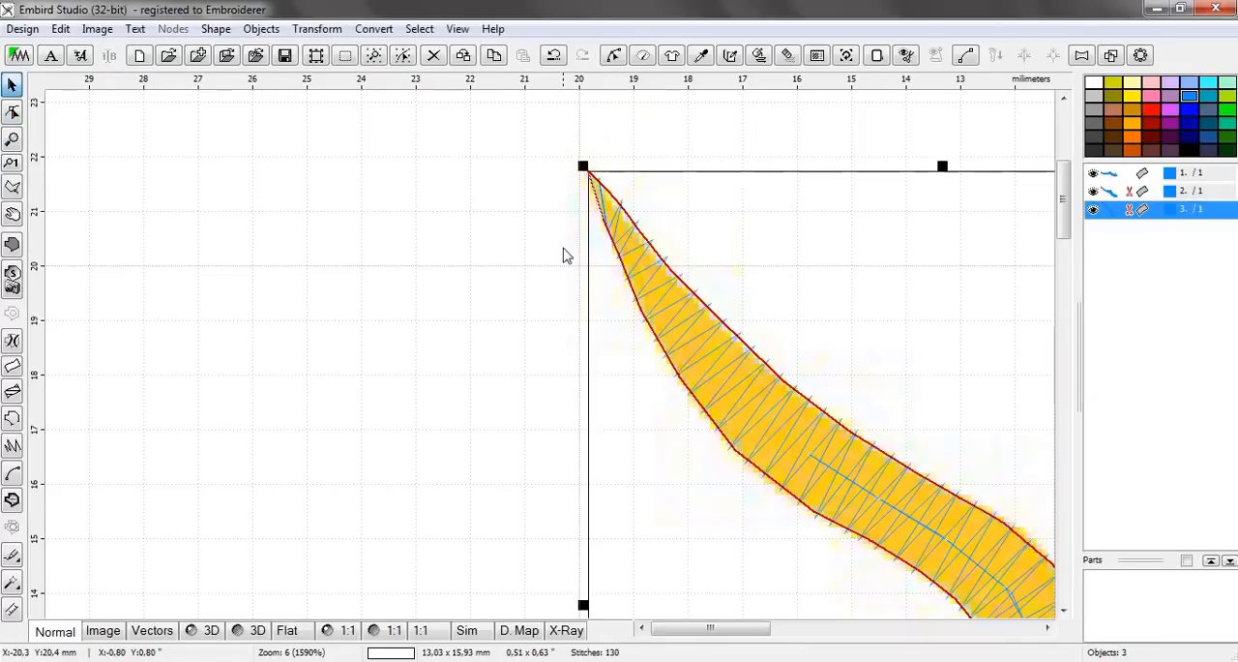
pyautogui.scroll(-5, 567, 256)
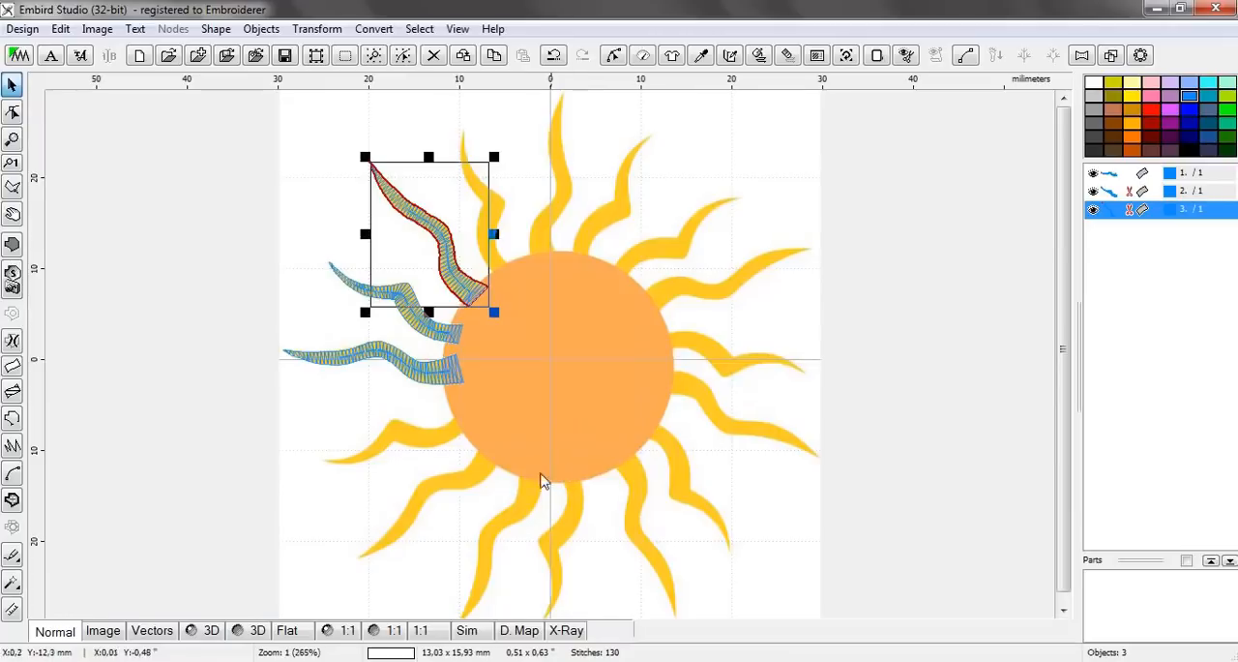
pyautogui.click(208, 631)
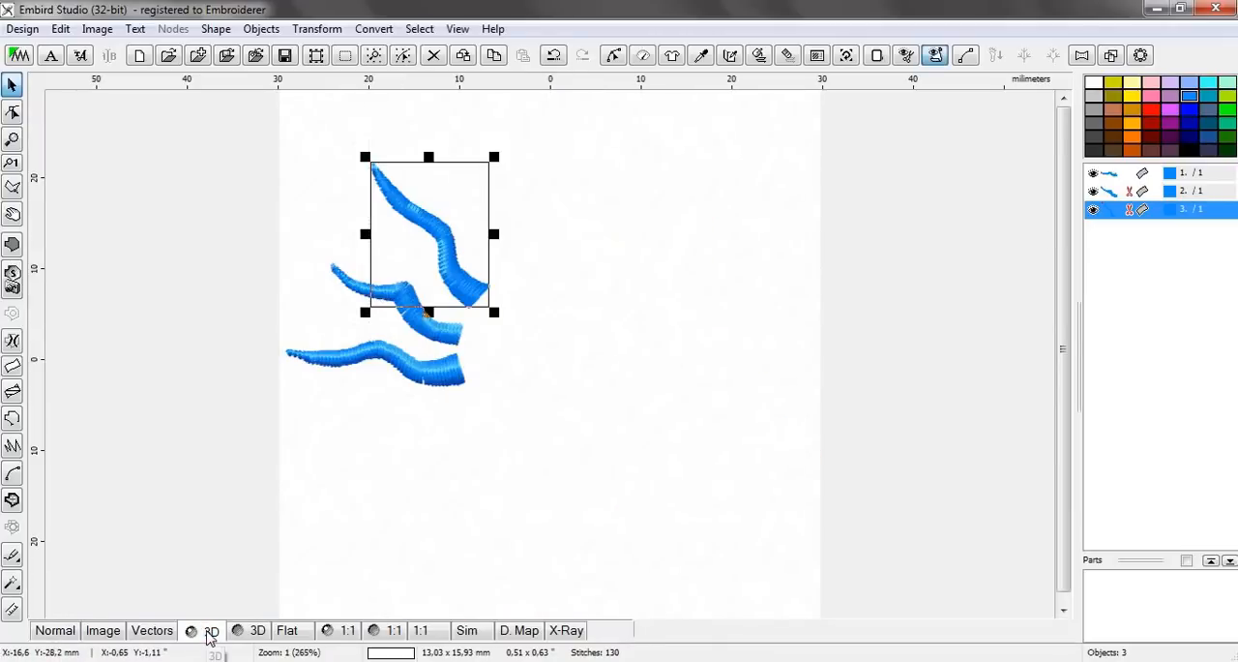
pyautogui.scroll(2, 409, 269)
pyautogui.scroll(-2, 410, 265)
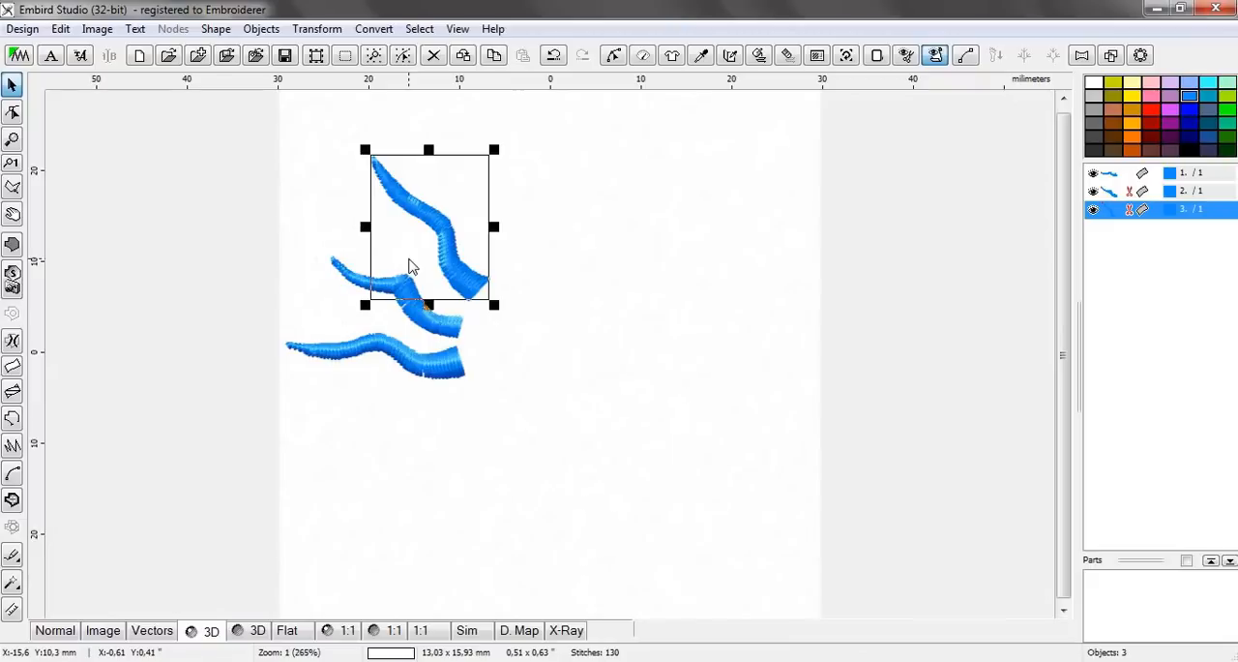
# In Normal view, start a two-edge column for the fourth ray, with a node pair about 2.1 mm wide inside the circle and another just above its base
pyautogui.click(58, 632)
pyautogui.click(677, 303)
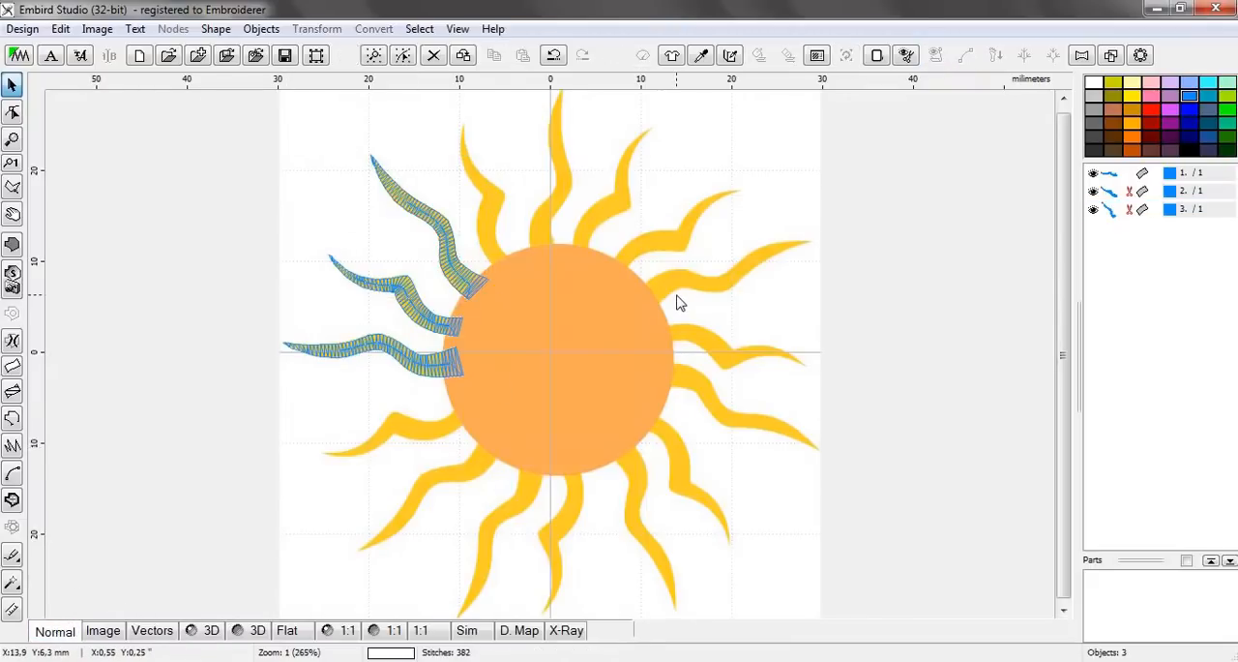
pyautogui.scroll(1, 488, 240)
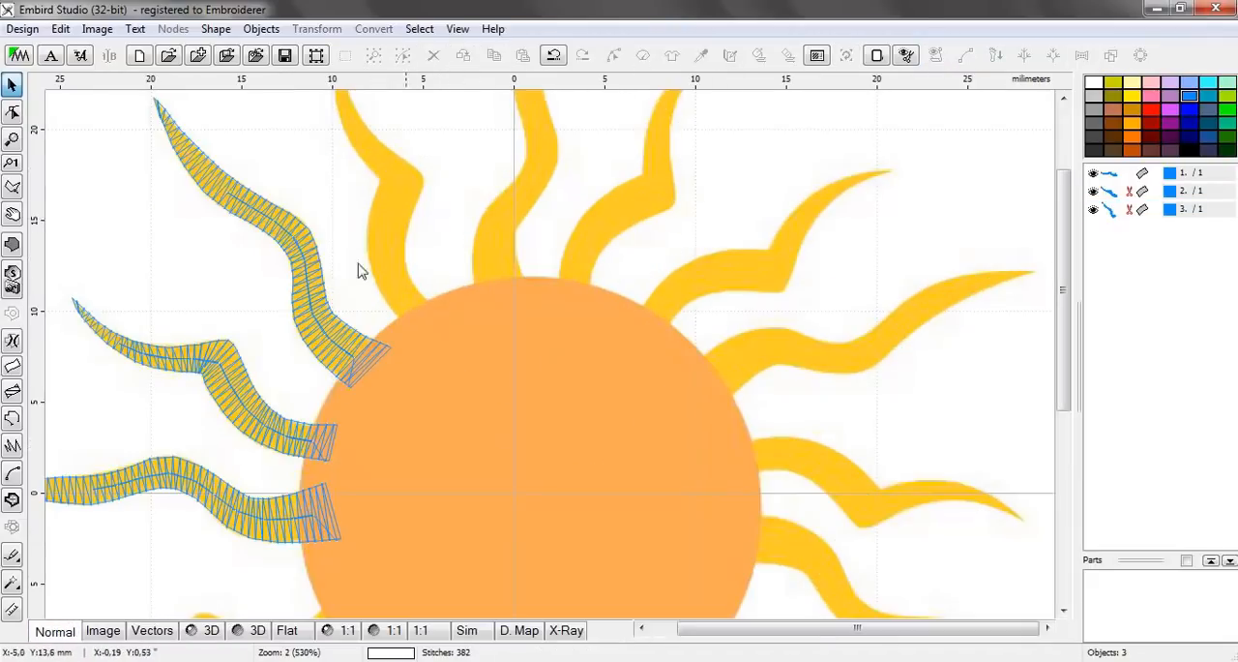
pyautogui.scroll(1, 397, 269)
pyautogui.scroll(1, 376, 320)
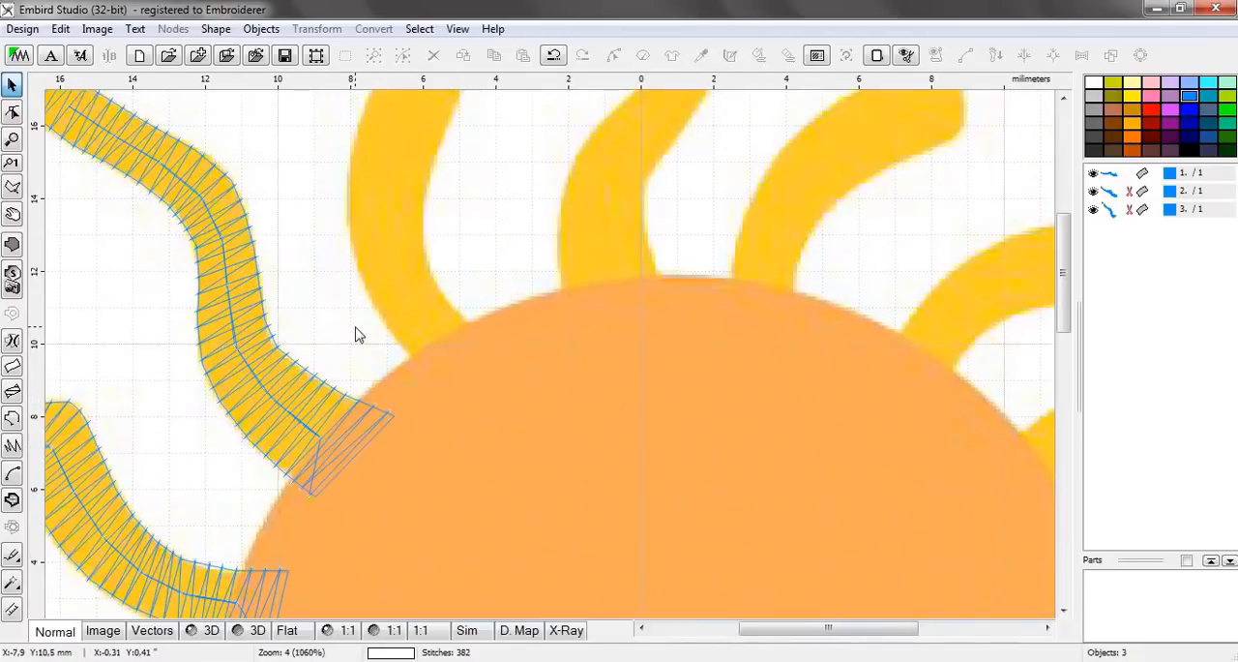
pyautogui.click(13, 366)
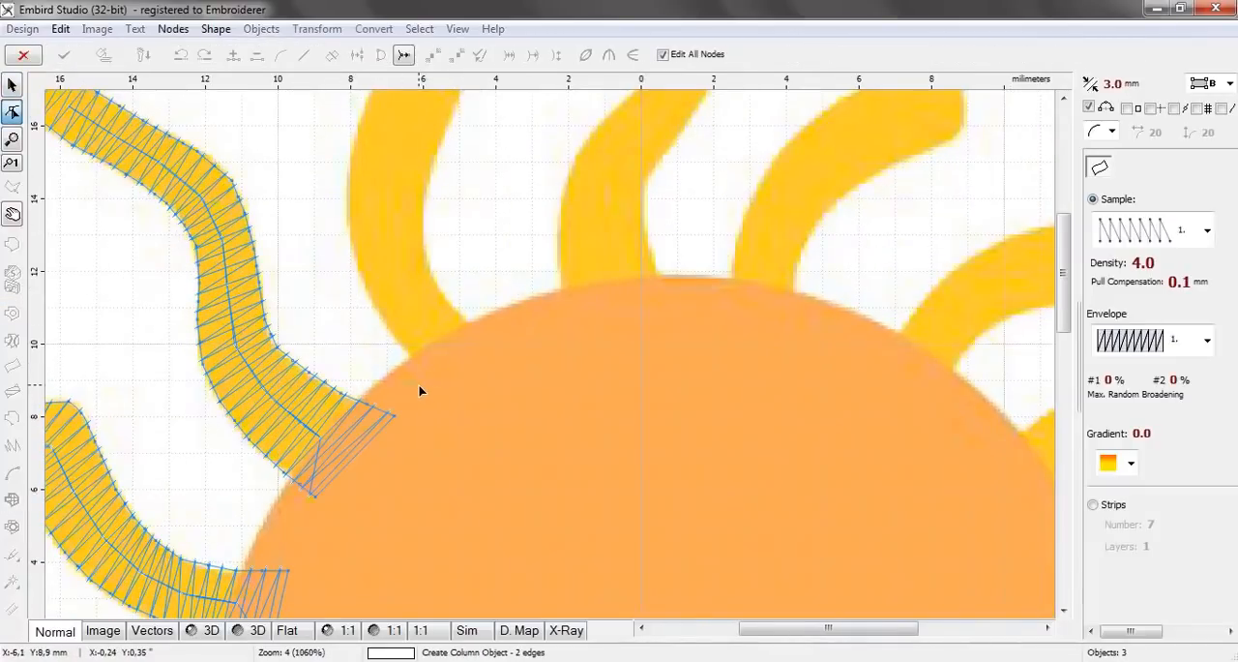
pyautogui.click(423, 380)
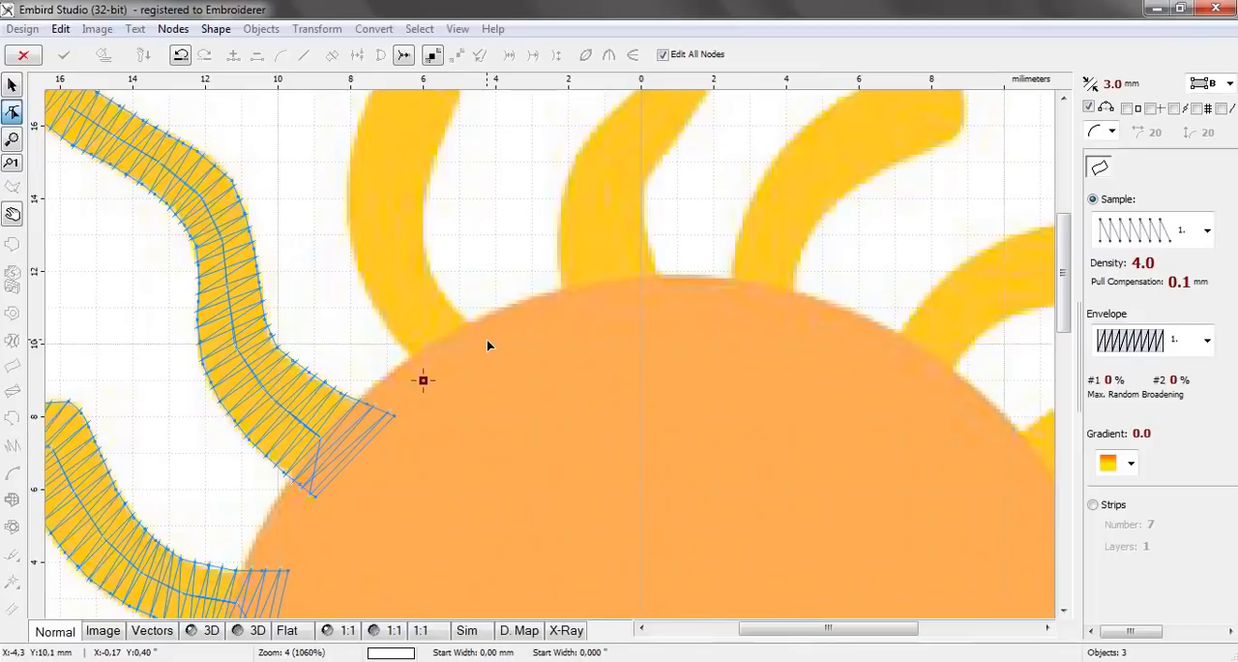
pyautogui.click(486, 339)
pyautogui.click(392, 334)
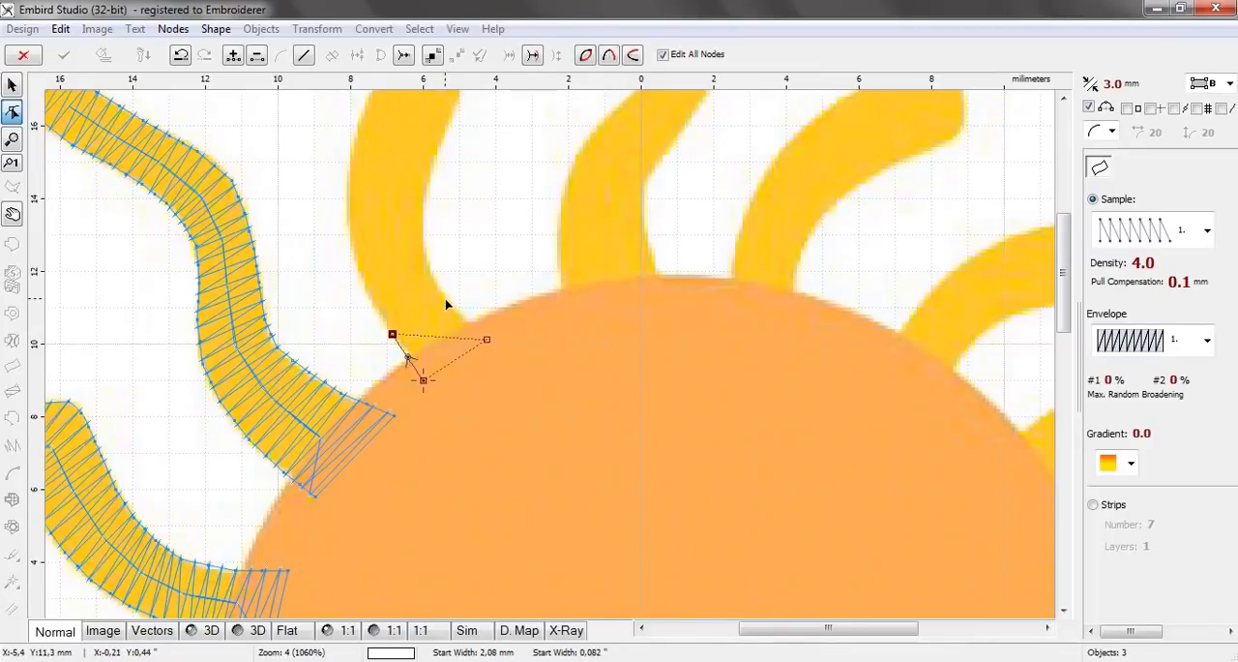
pyautogui.click(444, 299)
# Add three node pairs along the fourth ray's first curve, up to about 15.1 mm above centre on the right edge
pyautogui.click(366, 292)
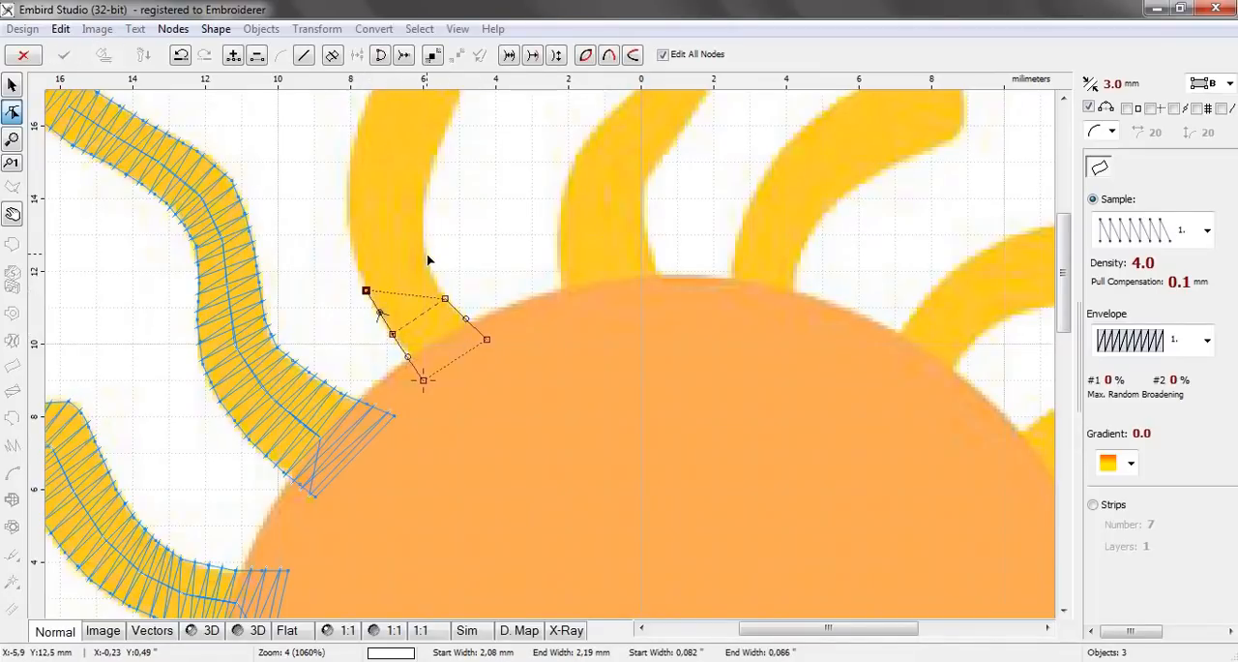
pyautogui.click(426, 255)
pyautogui.click(347, 228)
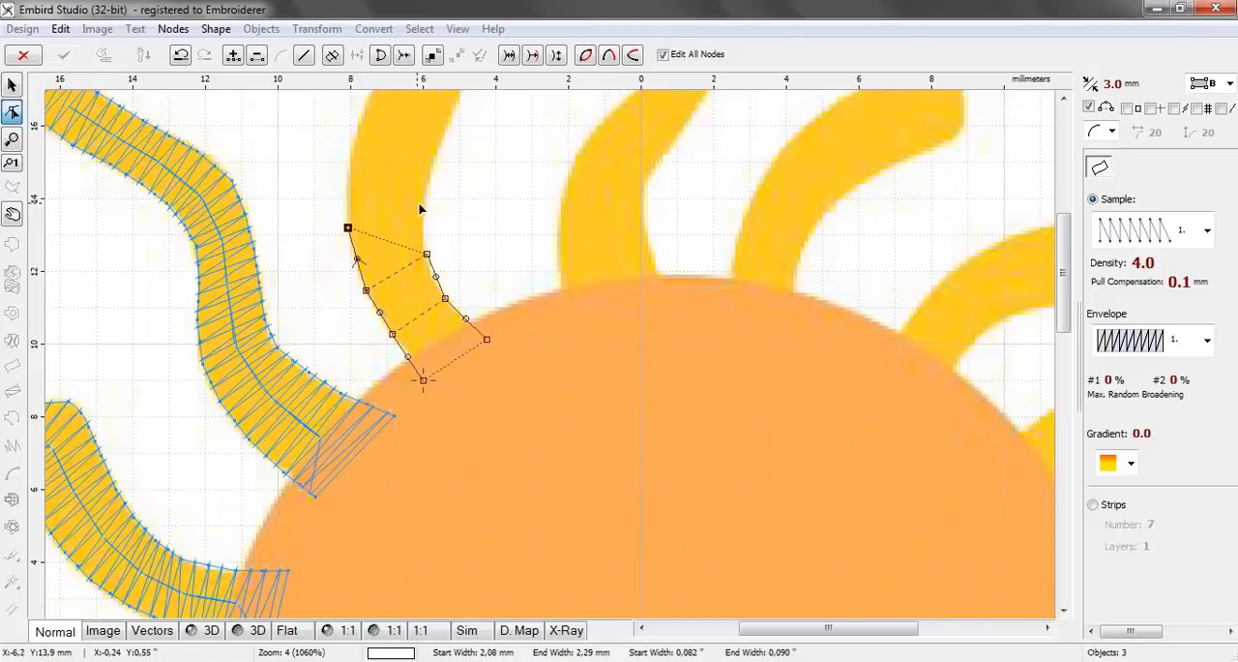
pyautogui.click(424, 209)
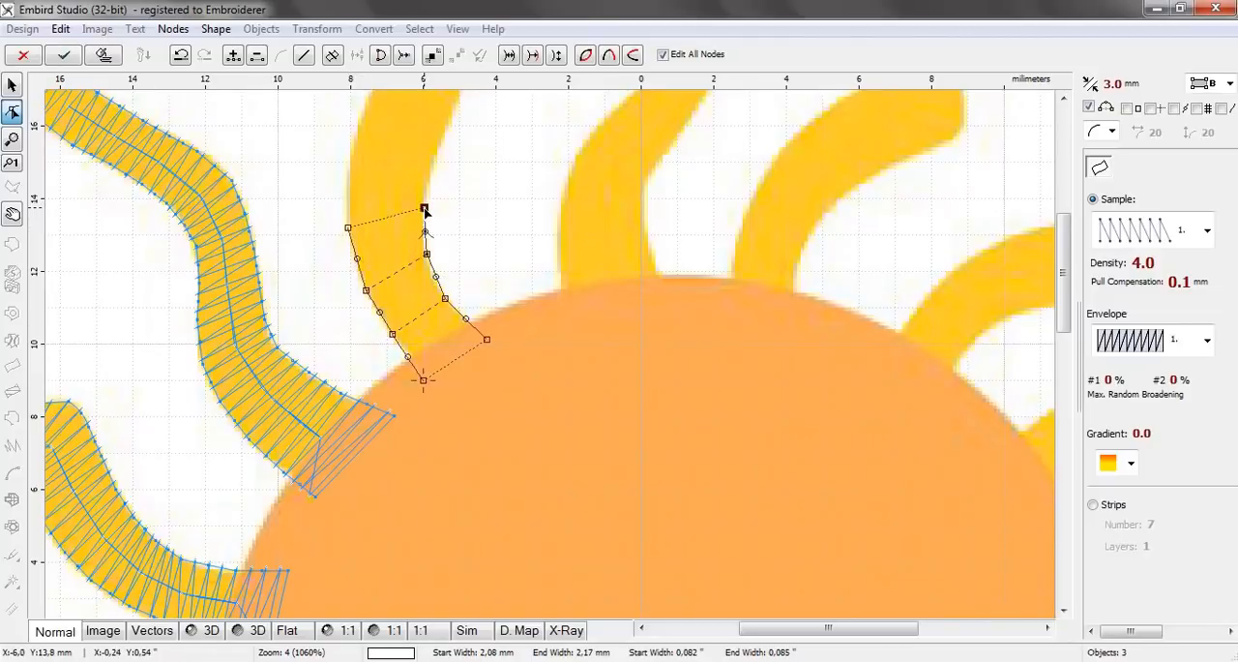
pyautogui.click(348, 167)
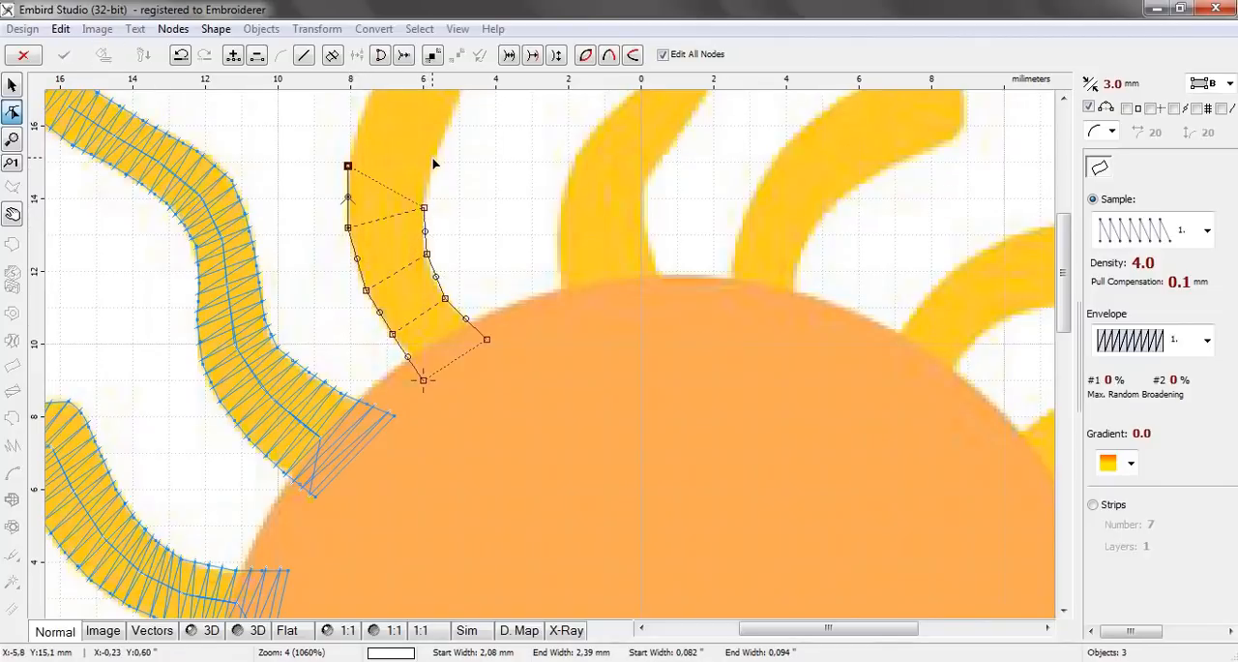
pyautogui.click(432, 161)
# Add two node pairs just below the fourth ray's sharp bend, the last about 2.4 mm wide and 16.7 mm above centre
pyautogui.moveTo(1061, 233); pyautogui.dragTo(1060, 188)
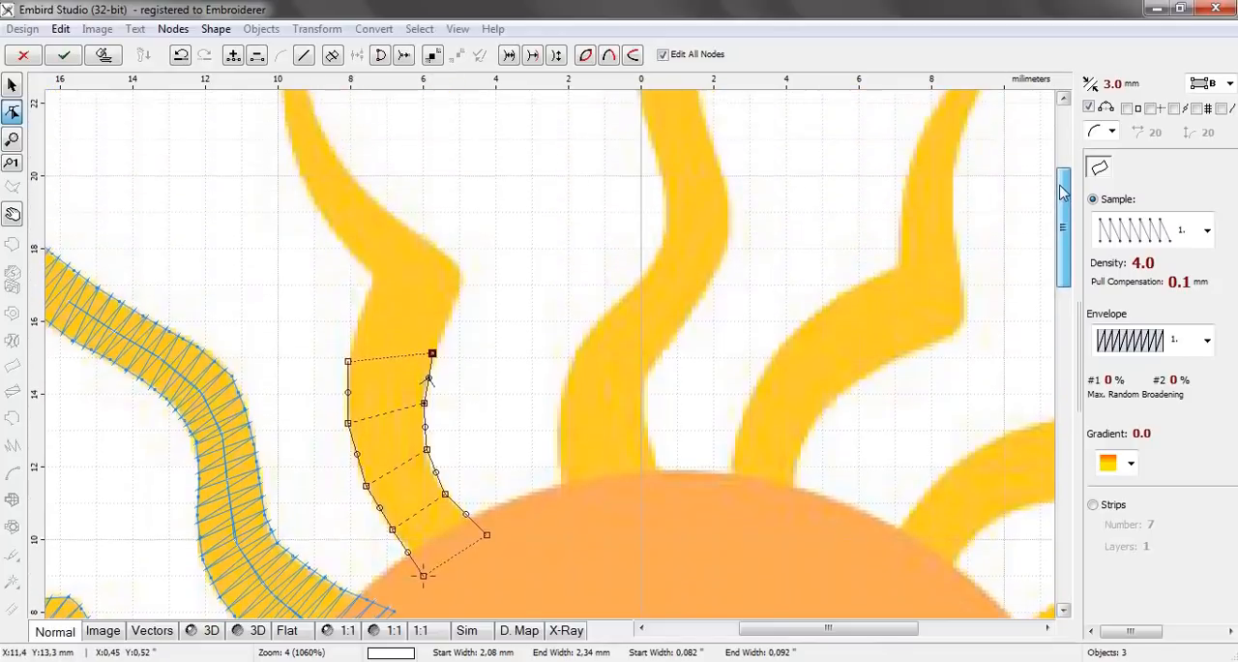
pyautogui.scroll(1, 393, 291)
pyautogui.click(364, 319)
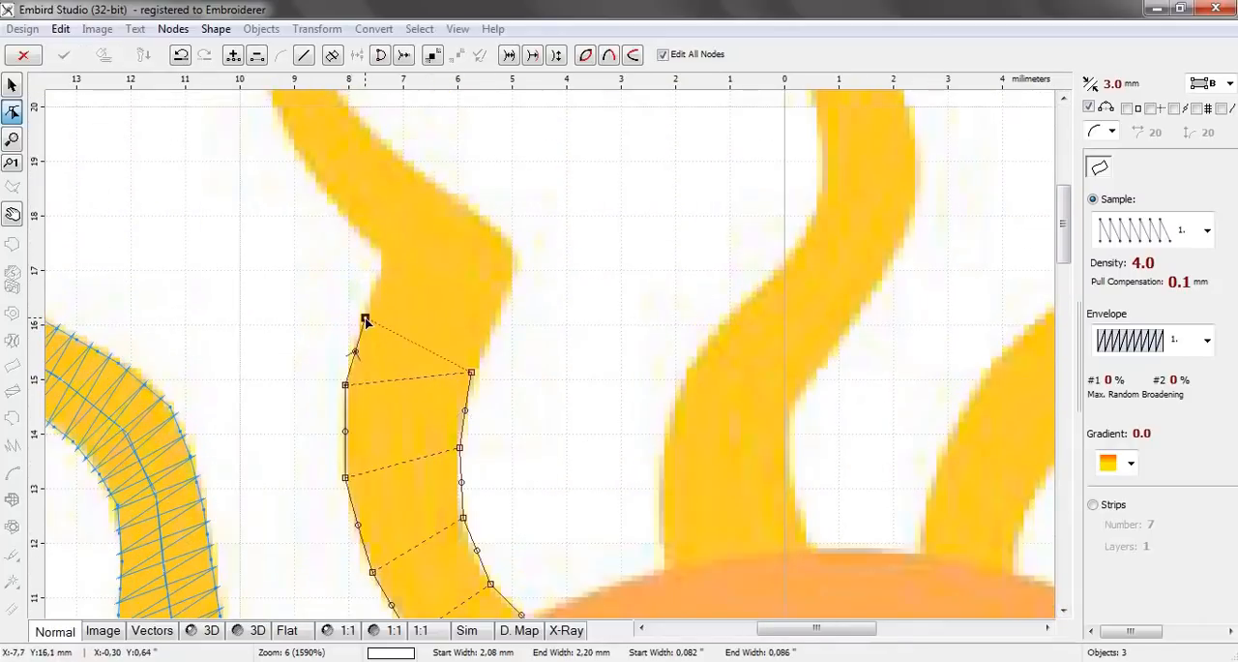
pyautogui.click(491, 329)
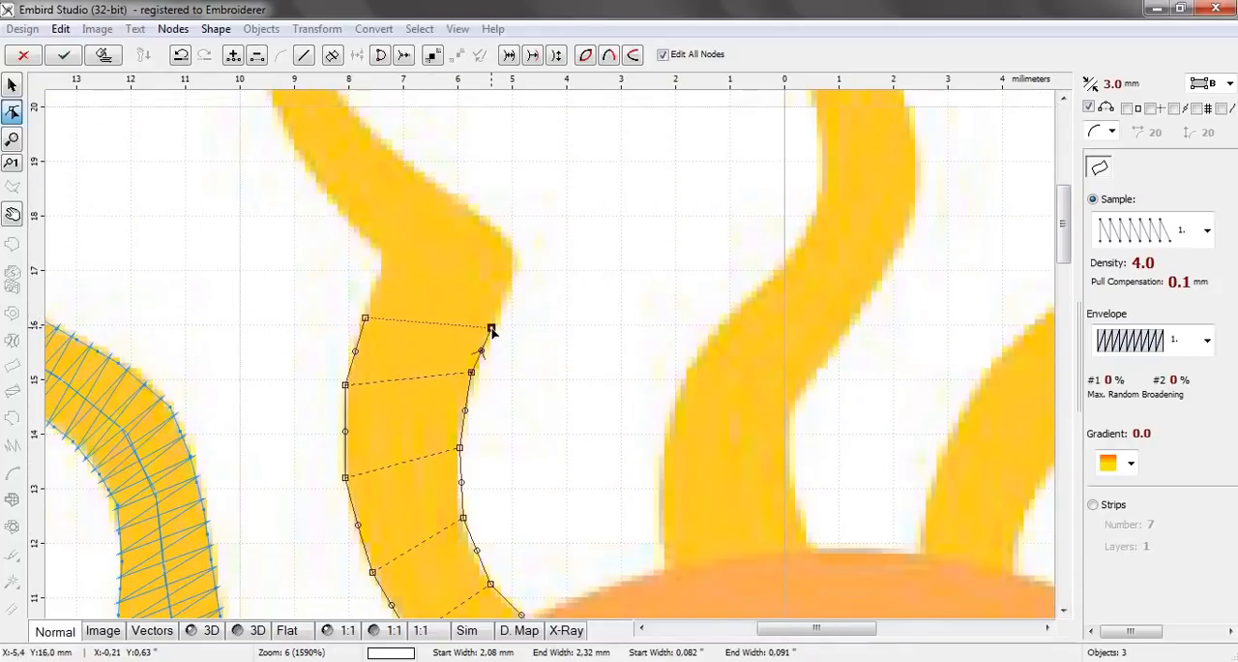
pyautogui.click(378, 279)
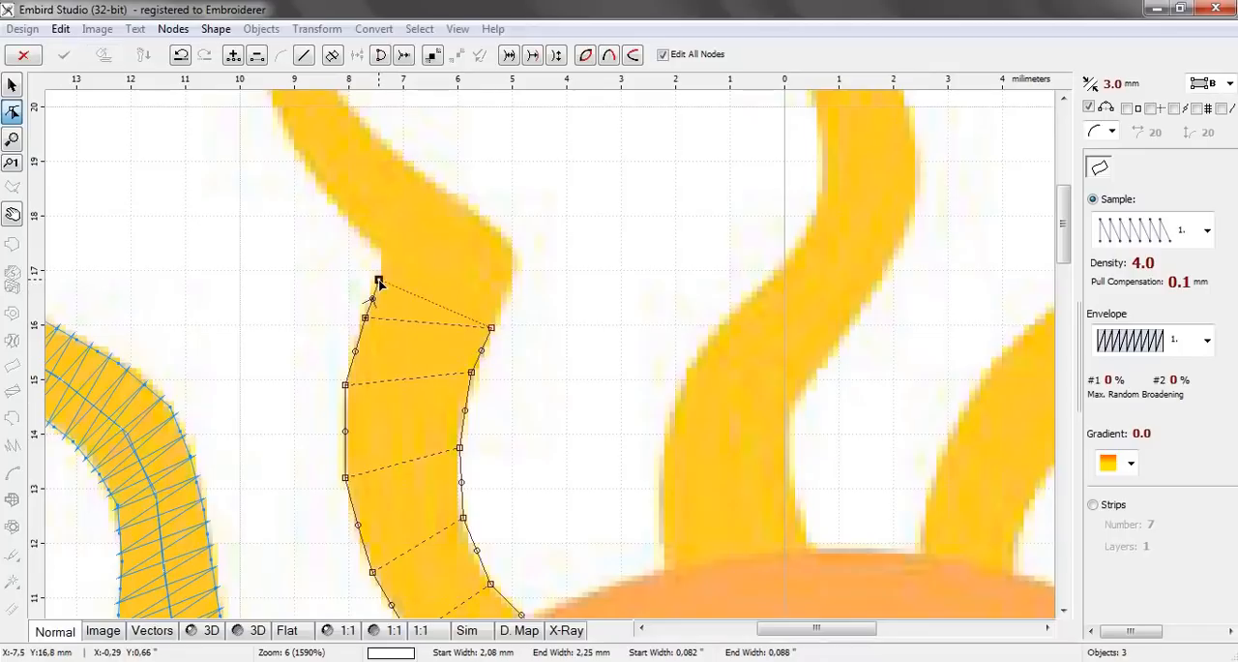
pyautogui.click(508, 286)
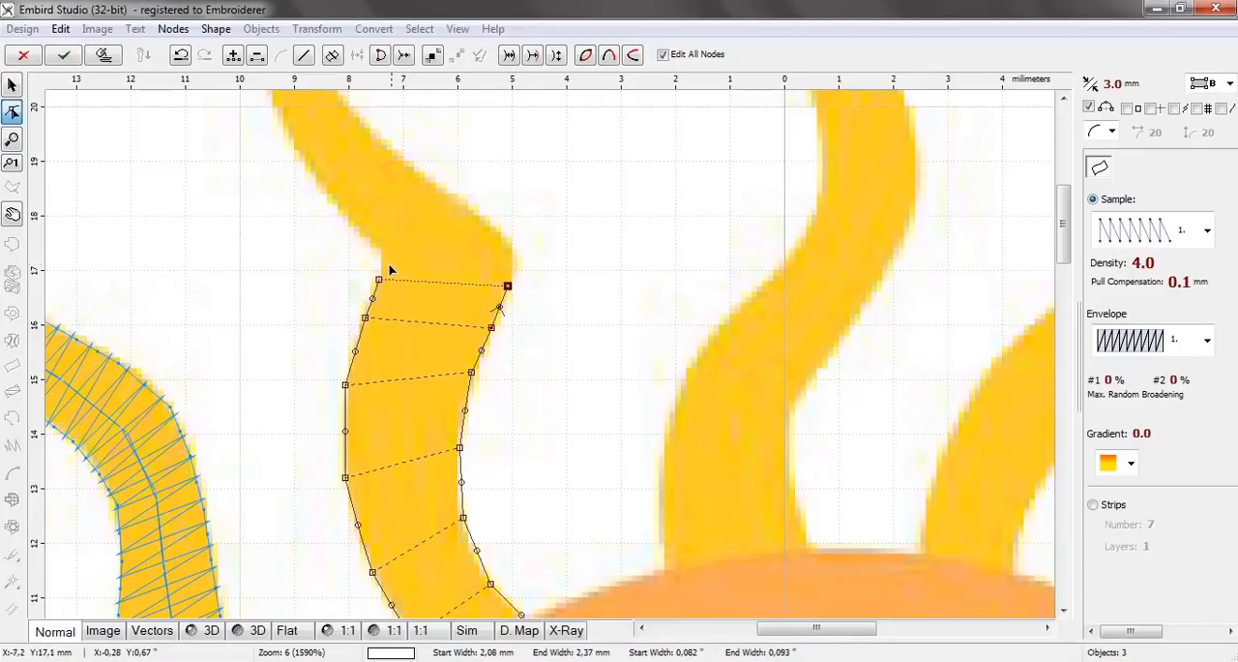
# Add four node pairs around the fourth ray's sharp bend, the last about 1.4 mm wide and 19.7 mm above centre on the right edge
pyautogui.click(381, 261)
pyautogui.click(501, 233)
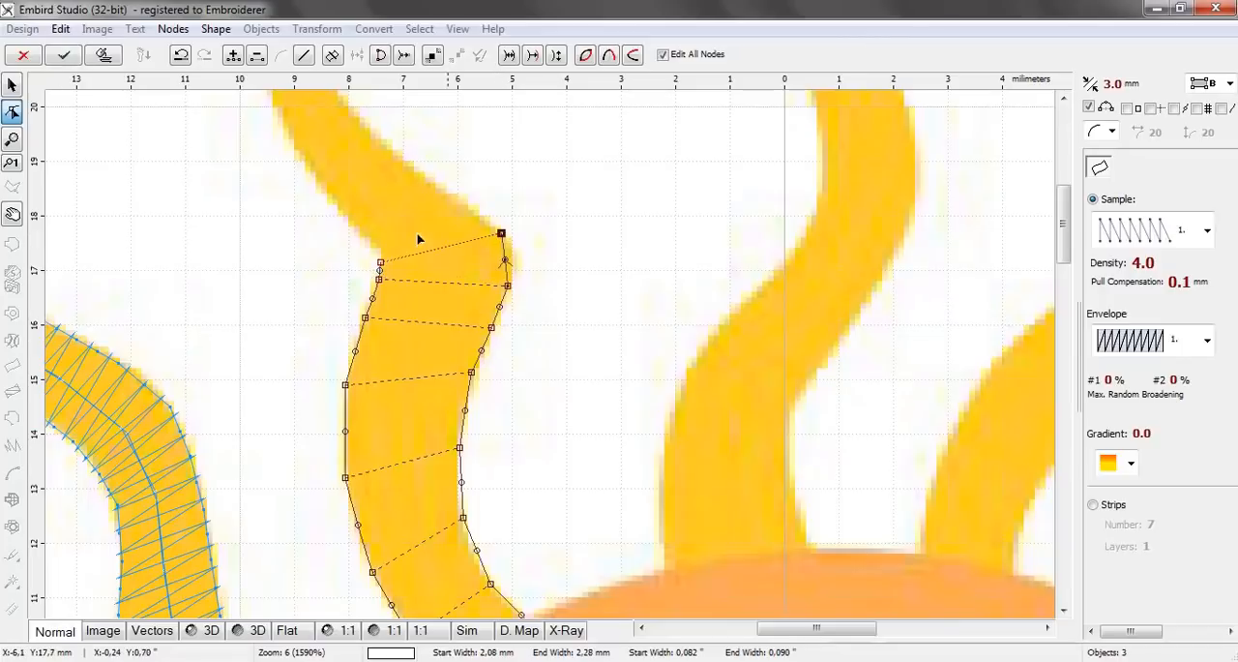
pyautogui.click(377, 246)
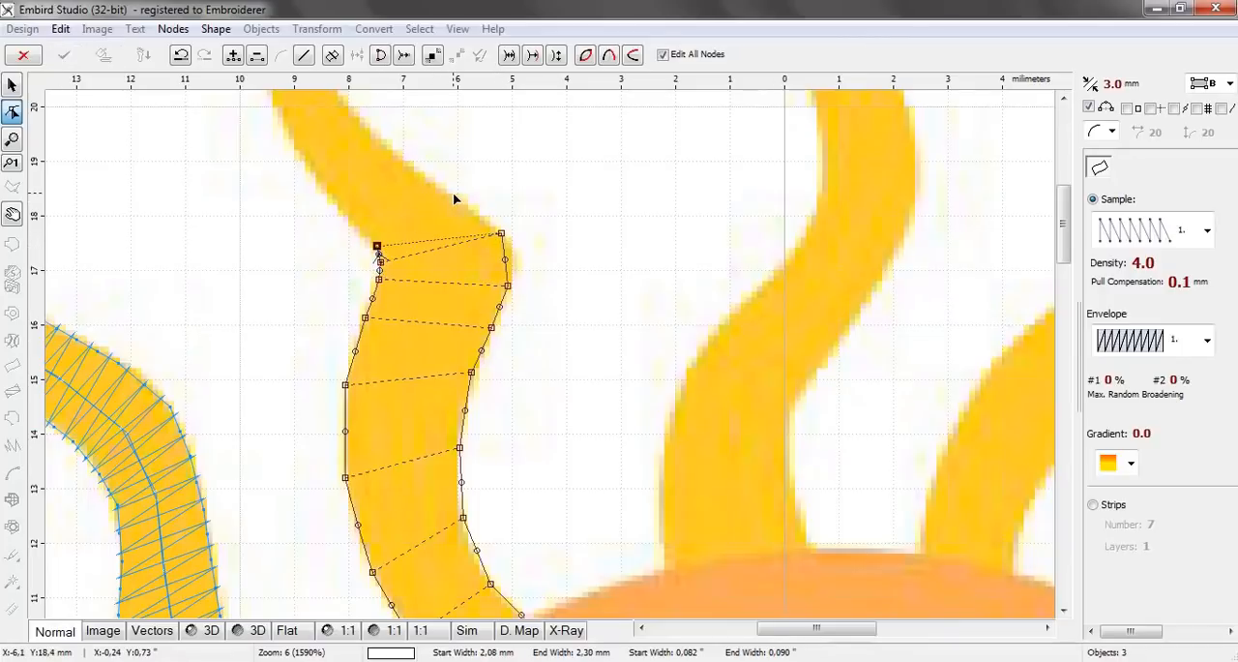
pyautogui.click(453, 194)
pyautogui.click(347, 219)
pyautogui.click(414, 168)
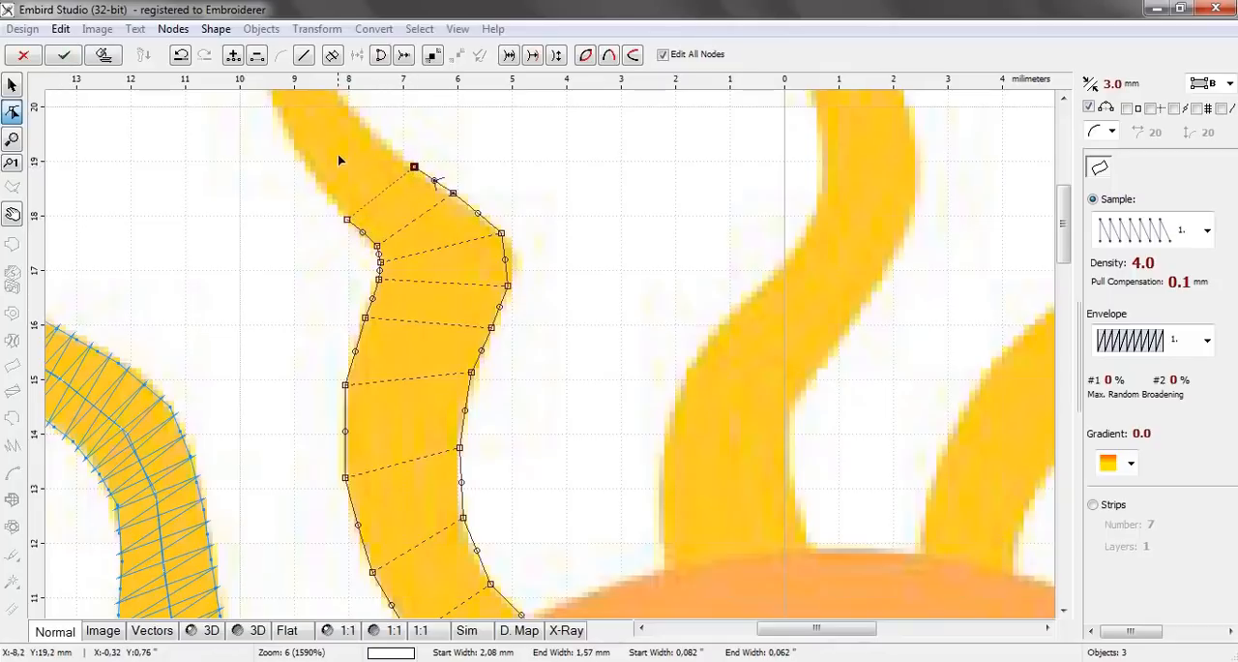
pyautogui.click(309, 168)
pyautogui.click(369, 124)
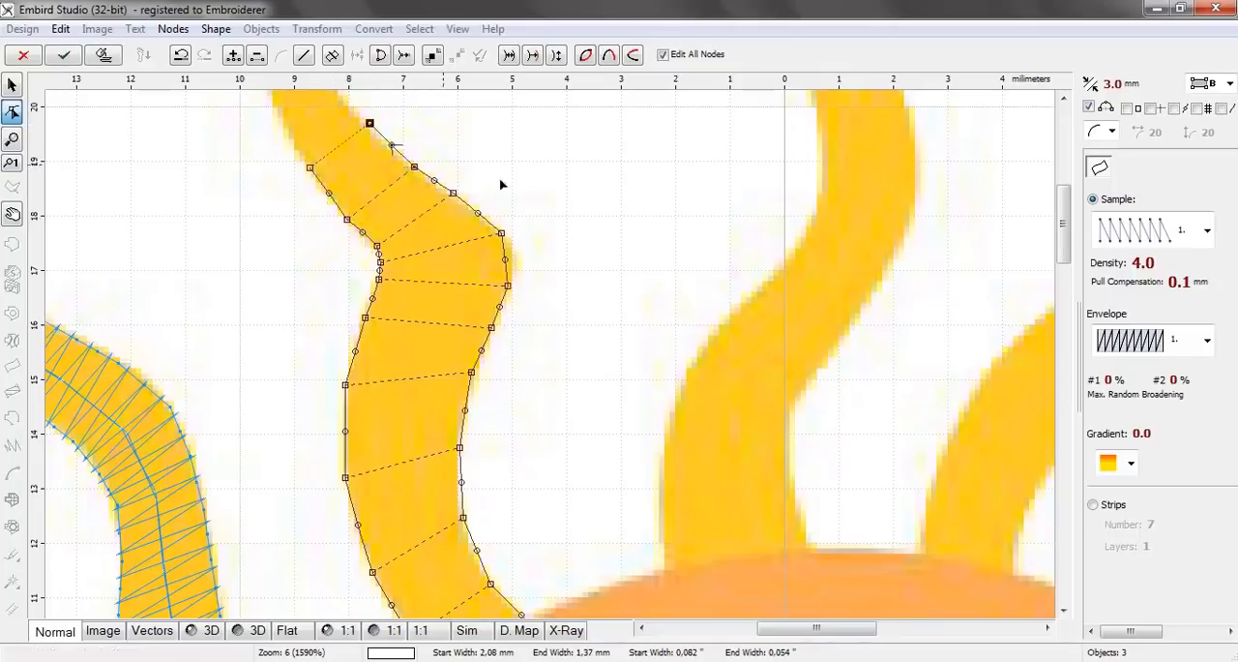
# Add four node pairs up the fourth ray's narrowing upper curve, the last about 0.5 mm wide and 23.5 mm above centre
pyautogui.moveTo(1064, 267); pyautogui.dragTo(1064, 233)
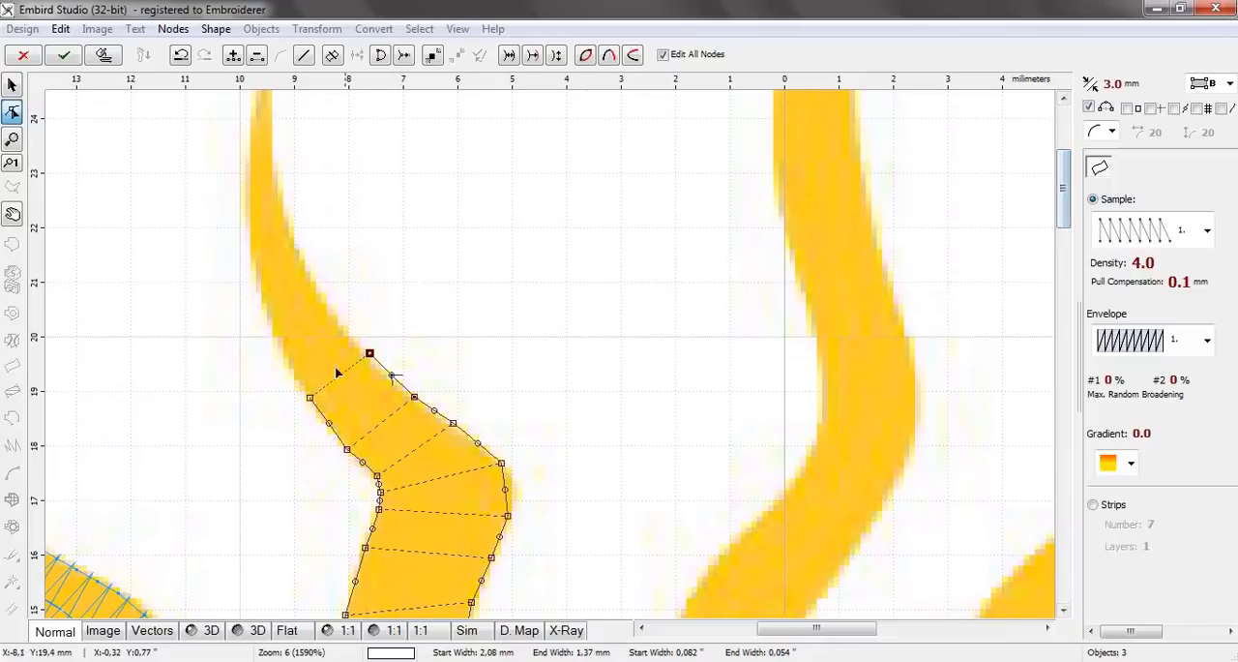
pyautogui.click(275, 343)
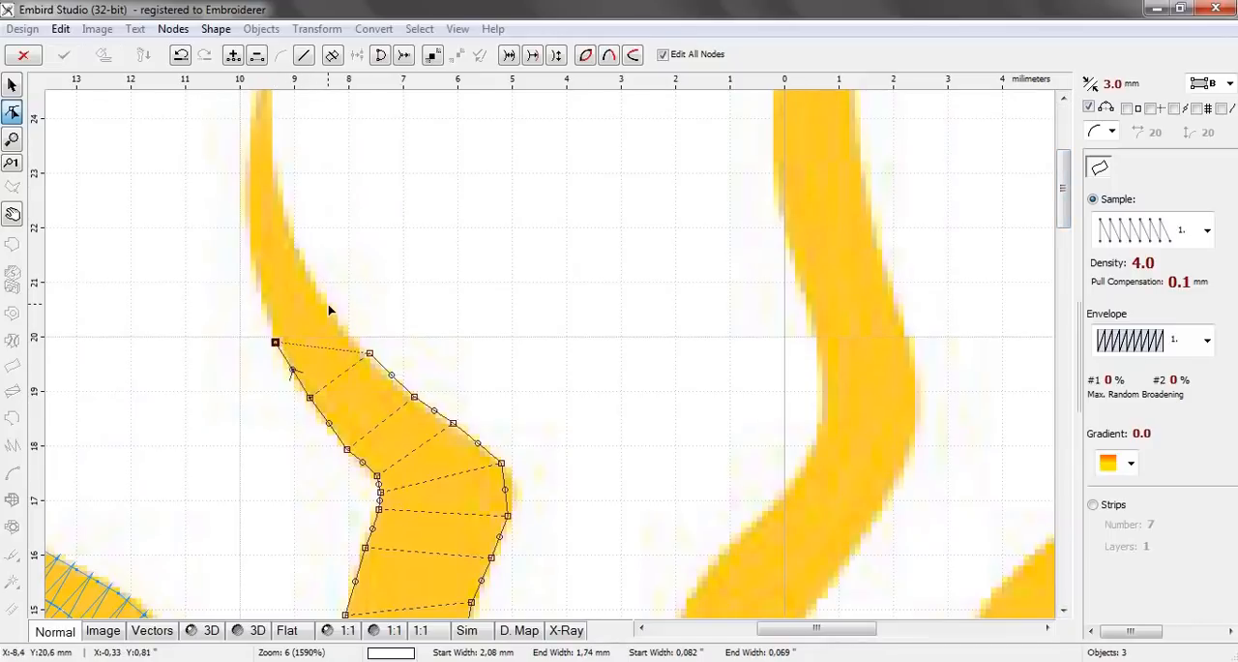
pyautogui.click(328, 305)
pyautogui.click(257, 283)
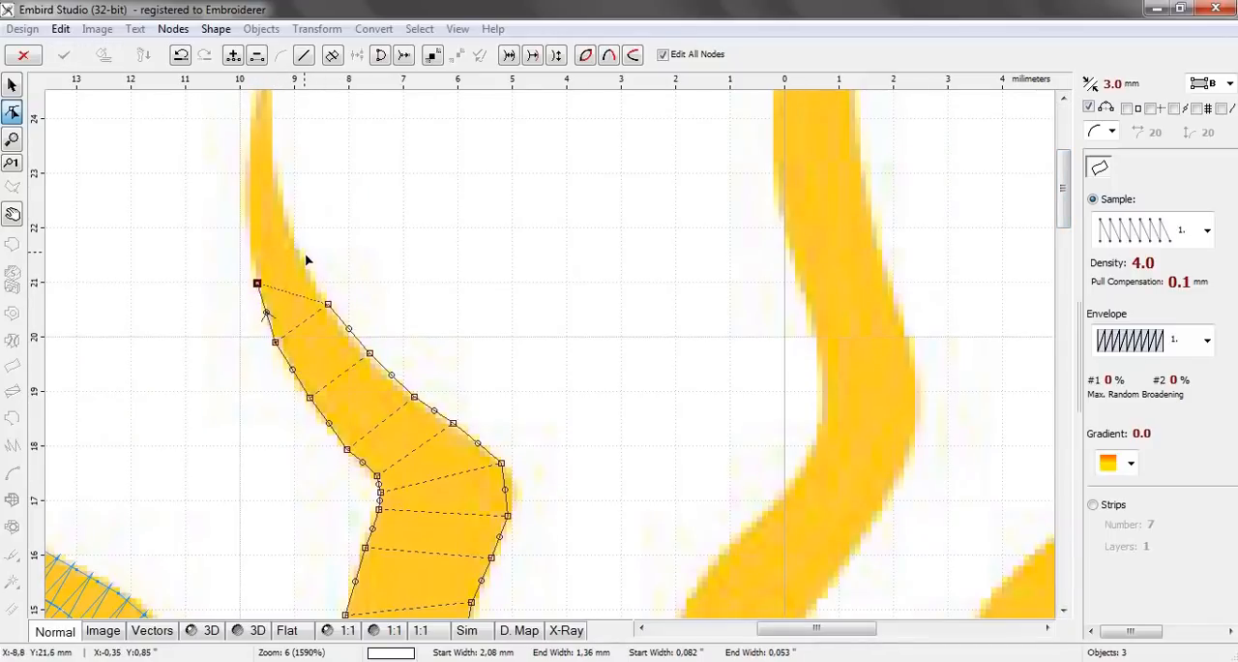
pyautogui.click(302, 259)
pyautogui.click(246, 214)
pyautogui.click(281, 201)
pyautogui.click(250, 157)
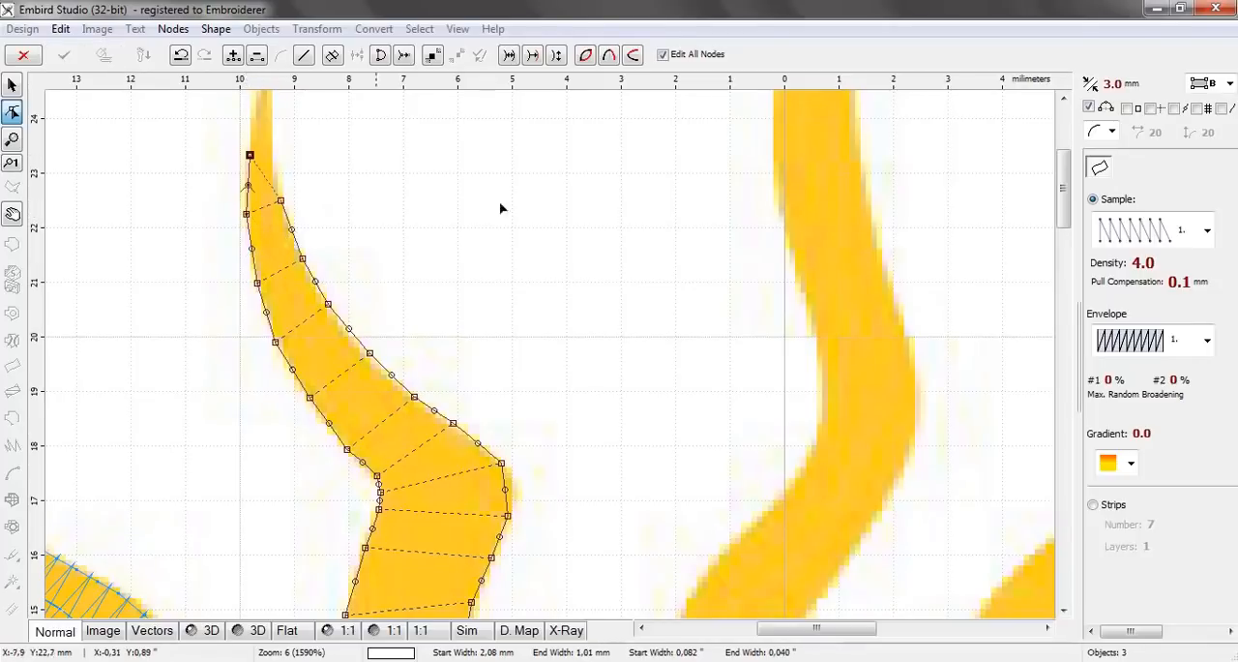
pyautogui.moveTo(1066, 184); pyautogui.dragTo(1065, 150)
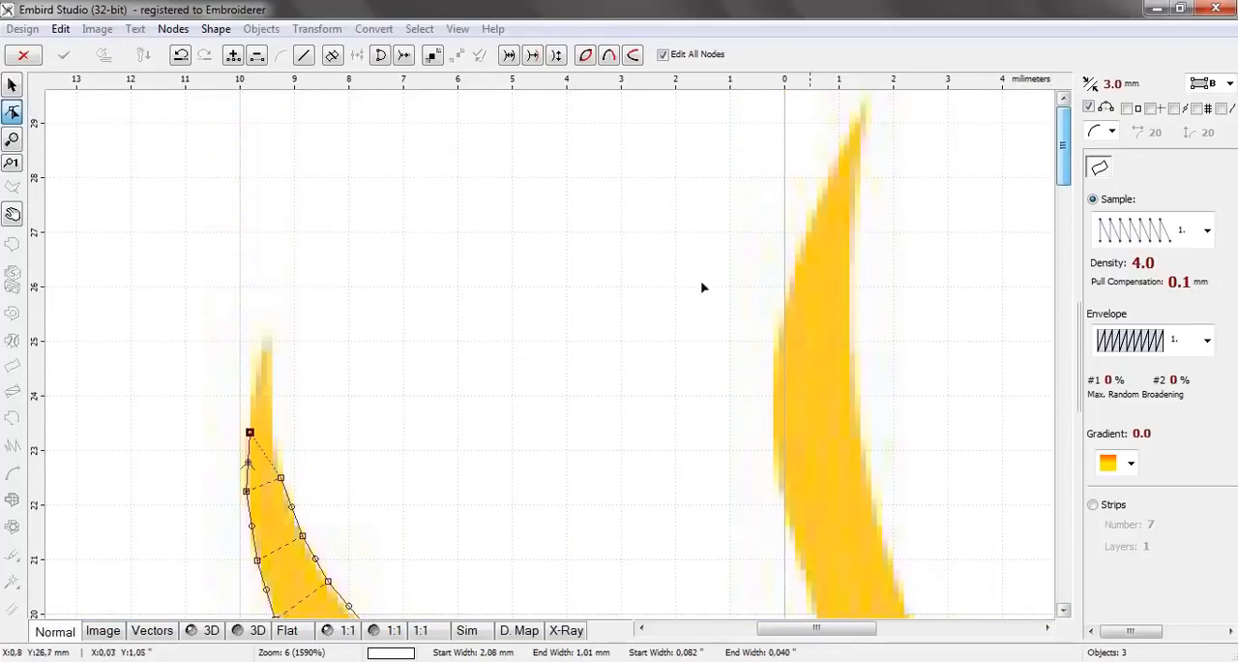
pyautogui.click(273, 424)
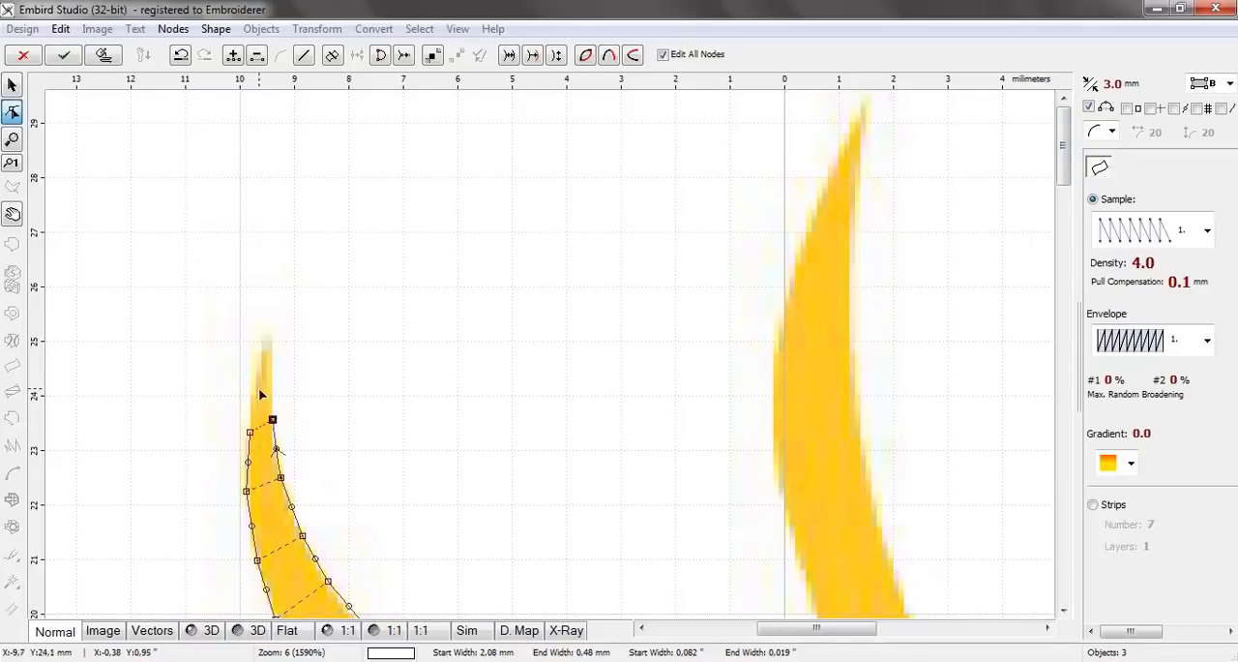
# Finish the fourth ray with a node pair reaching about 25 mm above centre, fitting the tip's left edge, and generate its stitches
pyautogui.click(253, 386)
pyautogui.click(271, 379)
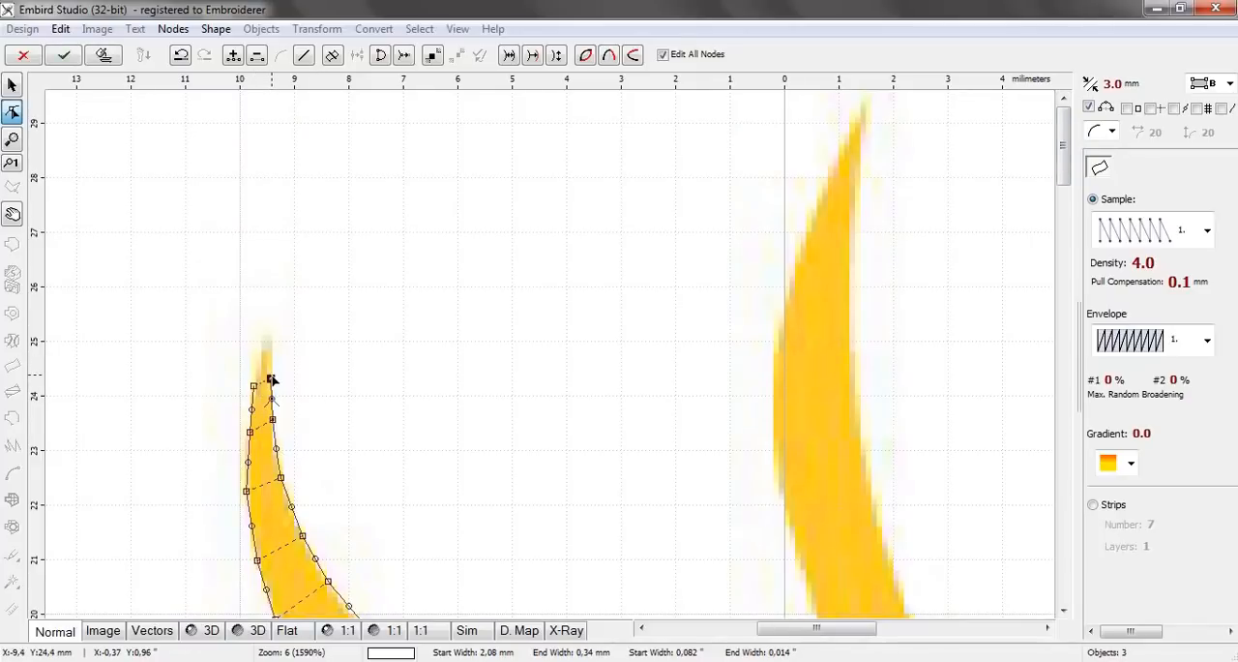
pyautogui.moveTo(272, 380); pyautogui.dragTo(269, 343)
pyautogui.moveTo(254, 386); pyautogui.dragTo(249, 423)
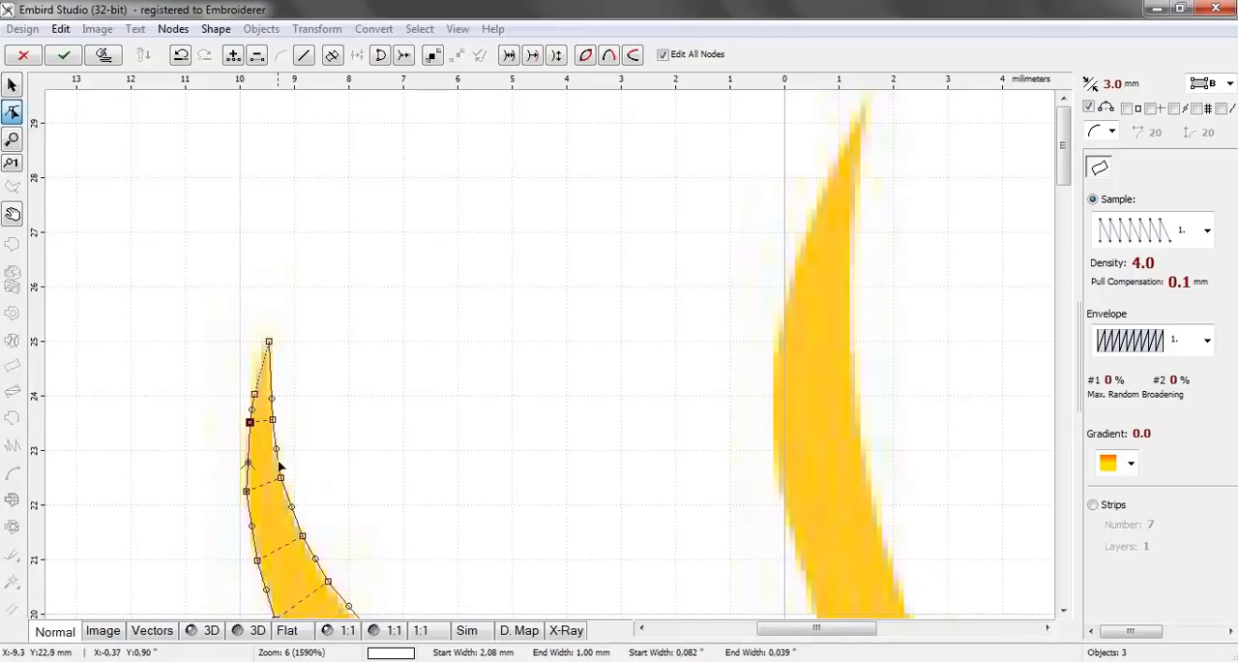
pyautogui.moveTo(246, 490); pyautogui.dragTo(247, 491)
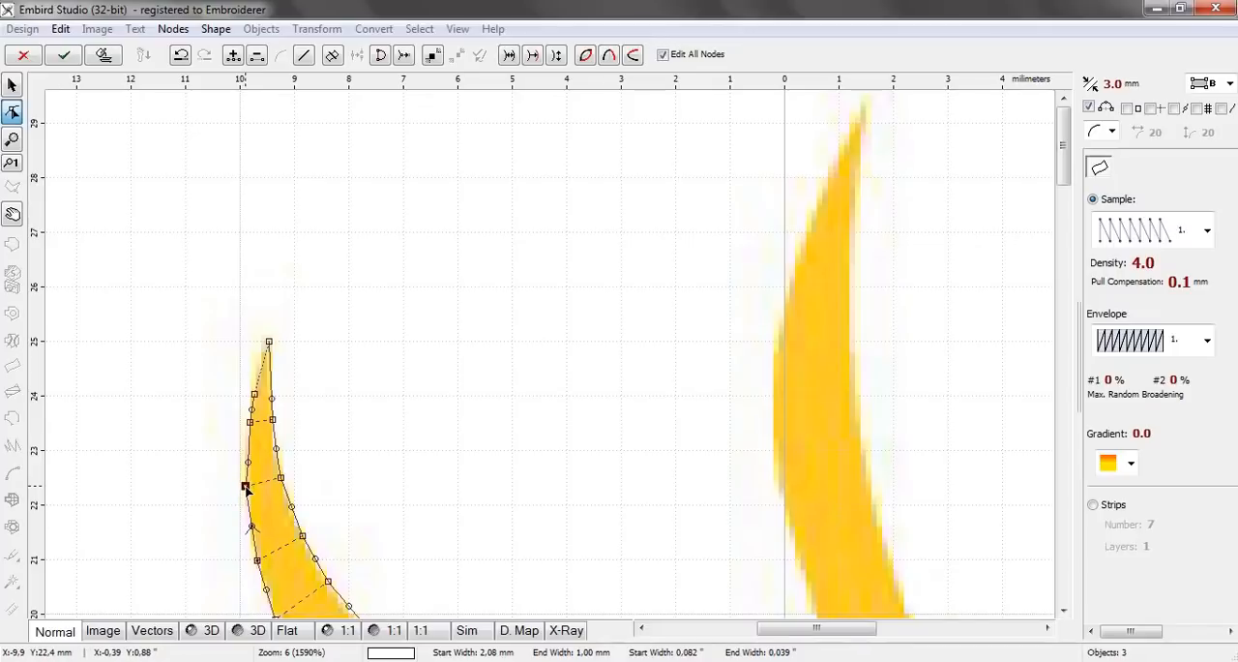
pyautogui.click(103, 55)
pyautogui.scroll(-4, 358, 265)
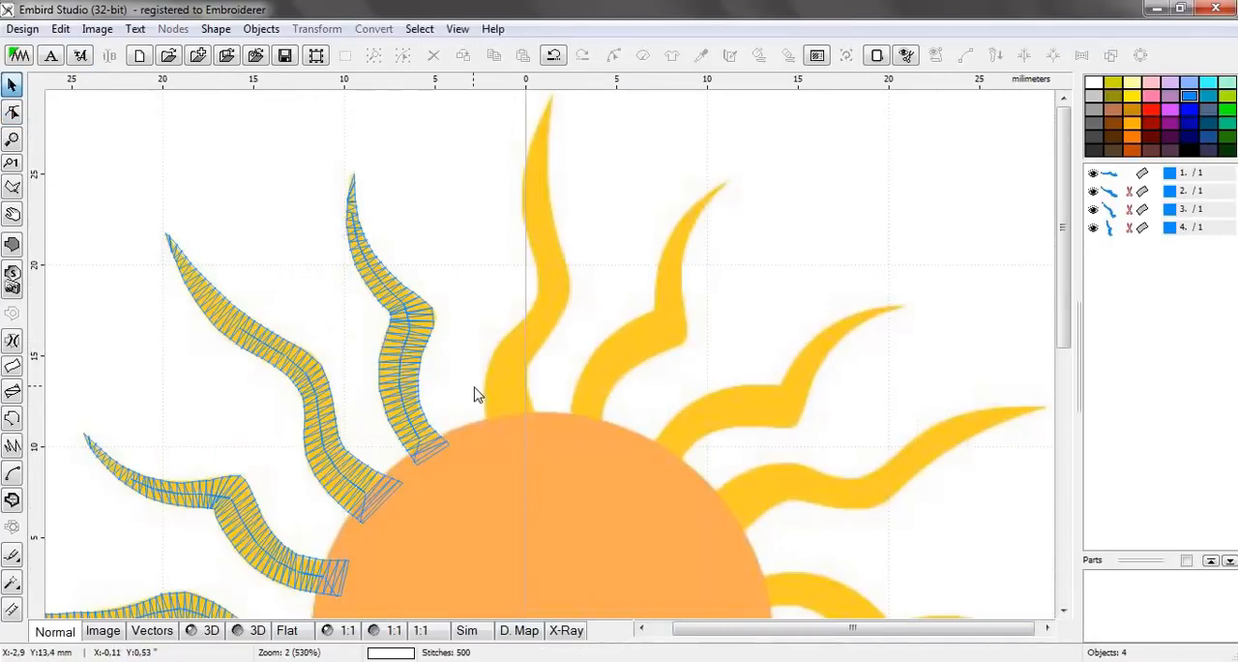
# Start a two-edge column for the fifth ray, with a node pair about 2.8 mm wide inside the circle and another just above its base
pyautogui.scroll(2, 535, 256)
pyautogui.scroll(1, 534, 257)
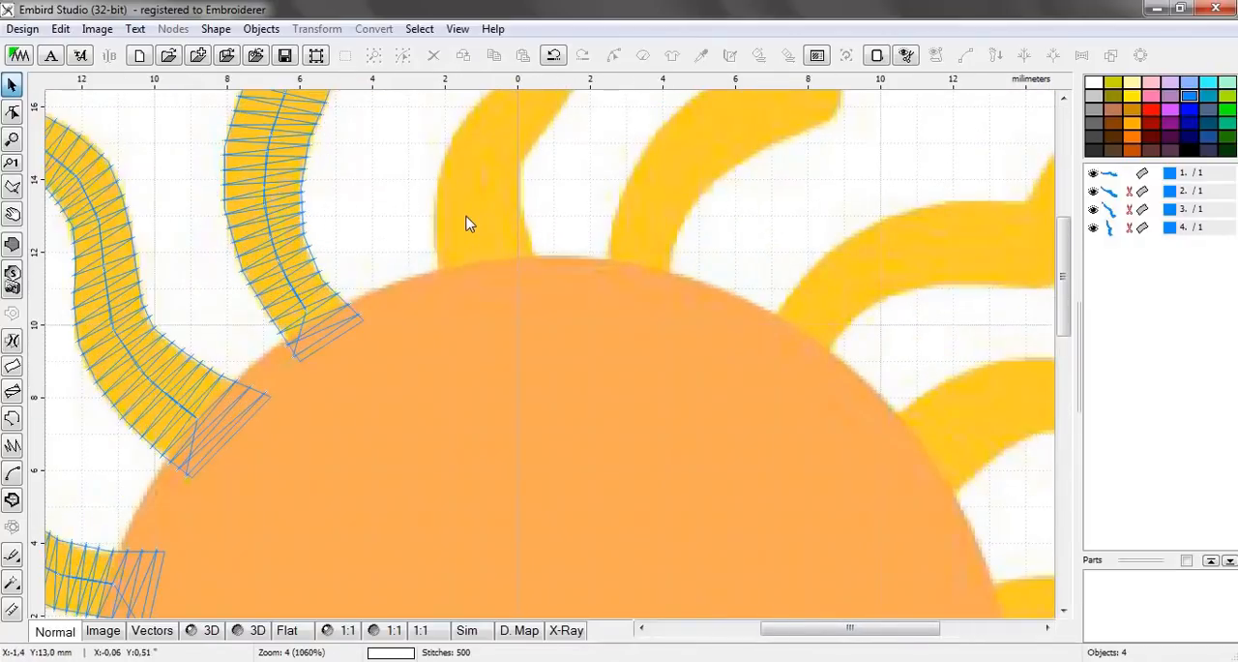
pyautogui.scroll(2, 466, 224)
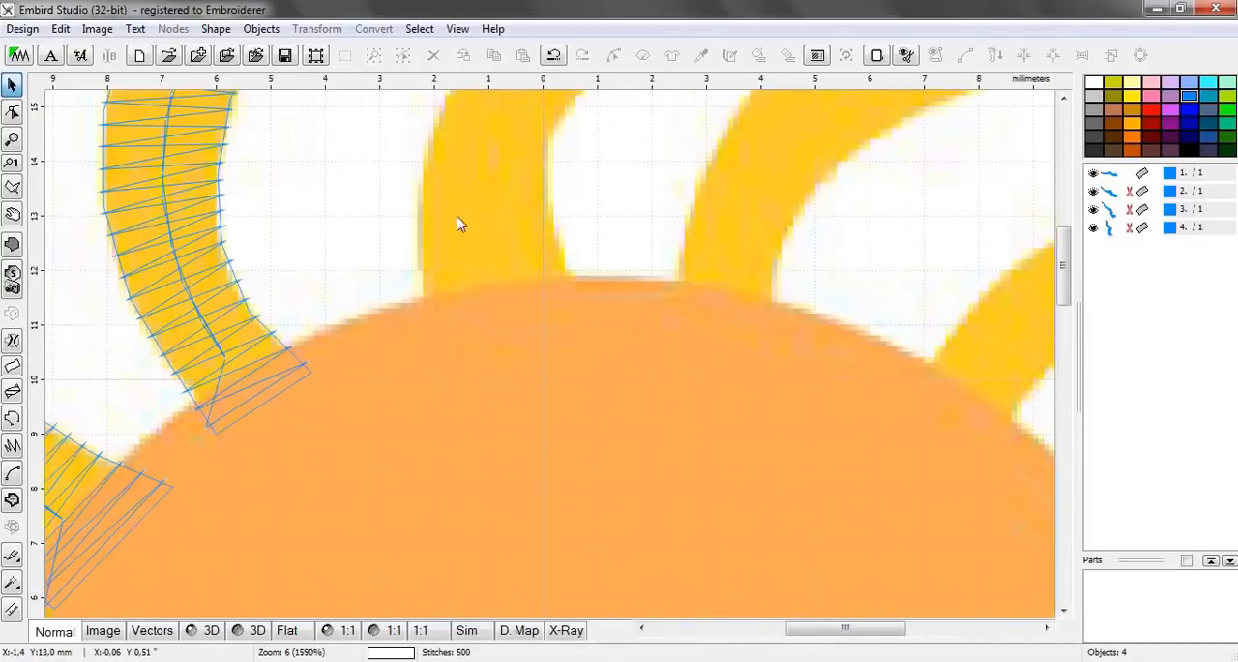
pyautogui.click(12, 370)
pyautogui.click(435, 333)
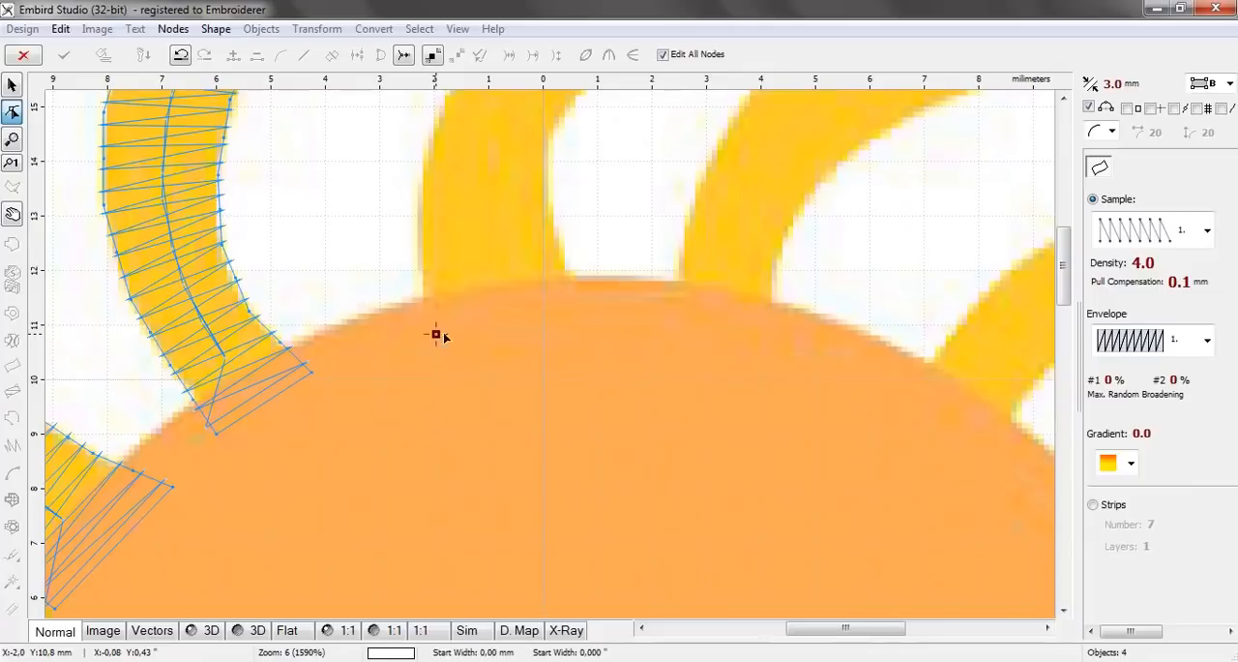
pyautogui.click(585, 303)
pyautogui.click(418, 253)
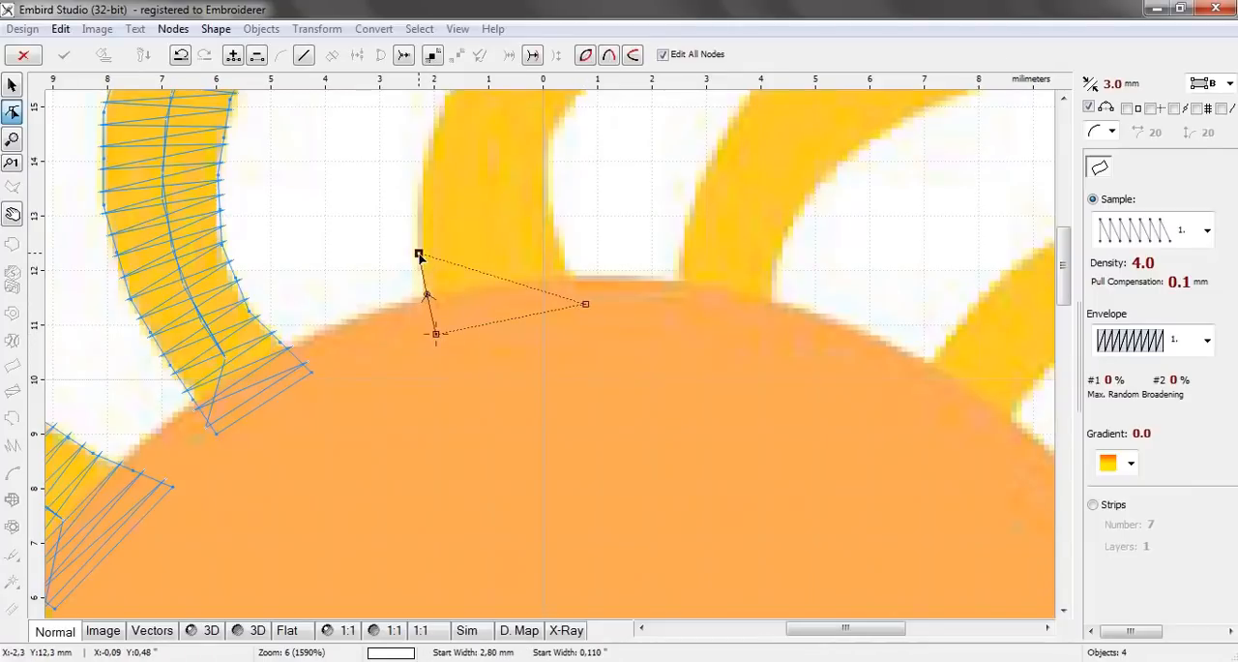
pyautogui.click(557, 225)
# Add three node pairs along the fifth ray's lower curve, the last about 1.8 mm wide and 15.5 mm above centre on the right edge
pyautogui.moveTo(1064, 257); pyautogui.dragTo(1064, 211)
pyautogui.click(425, 469)
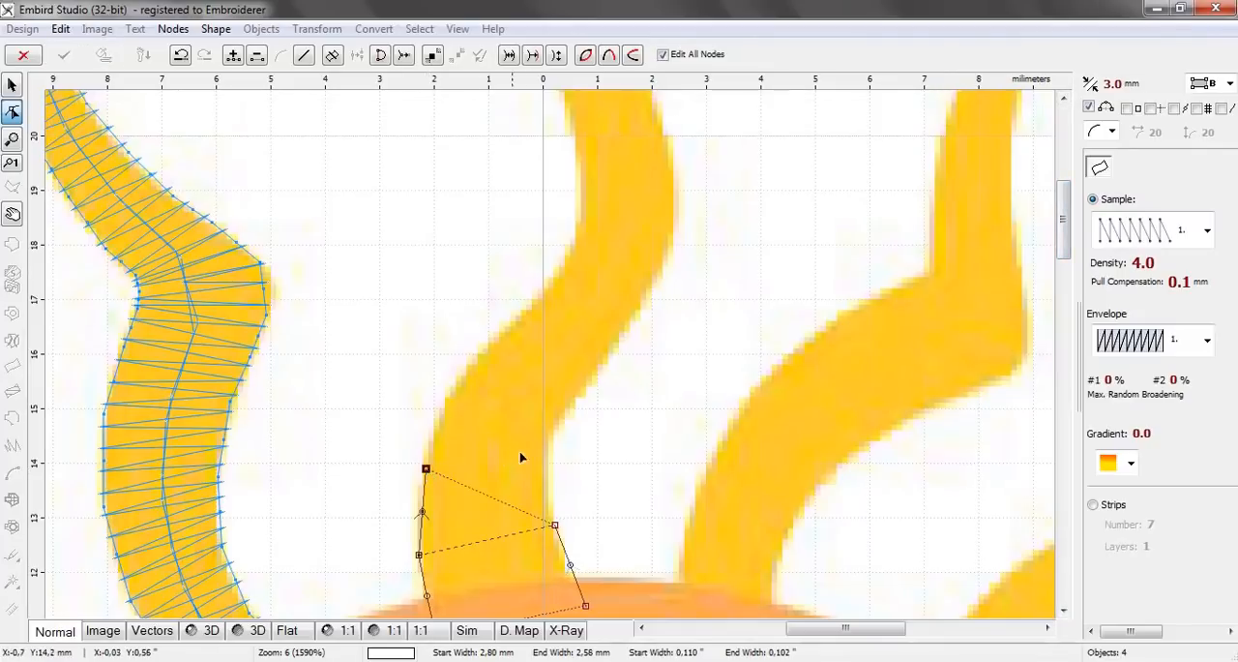
pyautogui.click(548, 448)
pyautogui.click(455, 385)
pyautogui.click(561, 411)
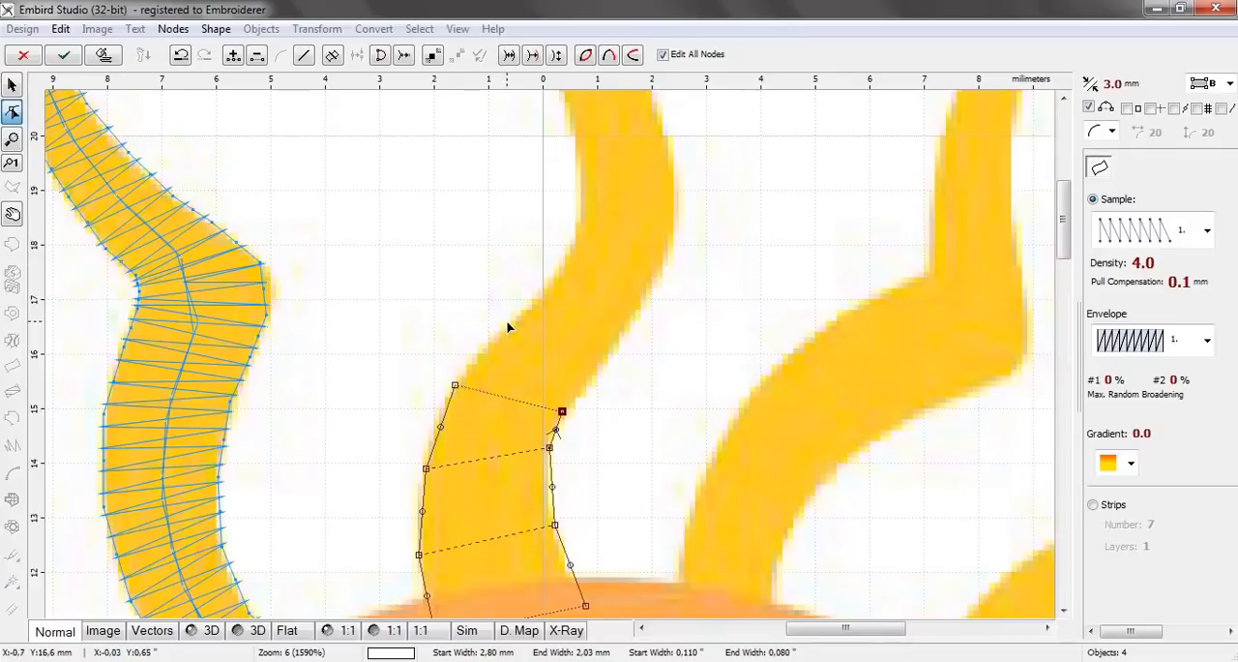
pyautogui.click(509, 321)
pyautogui.click(585, 384)
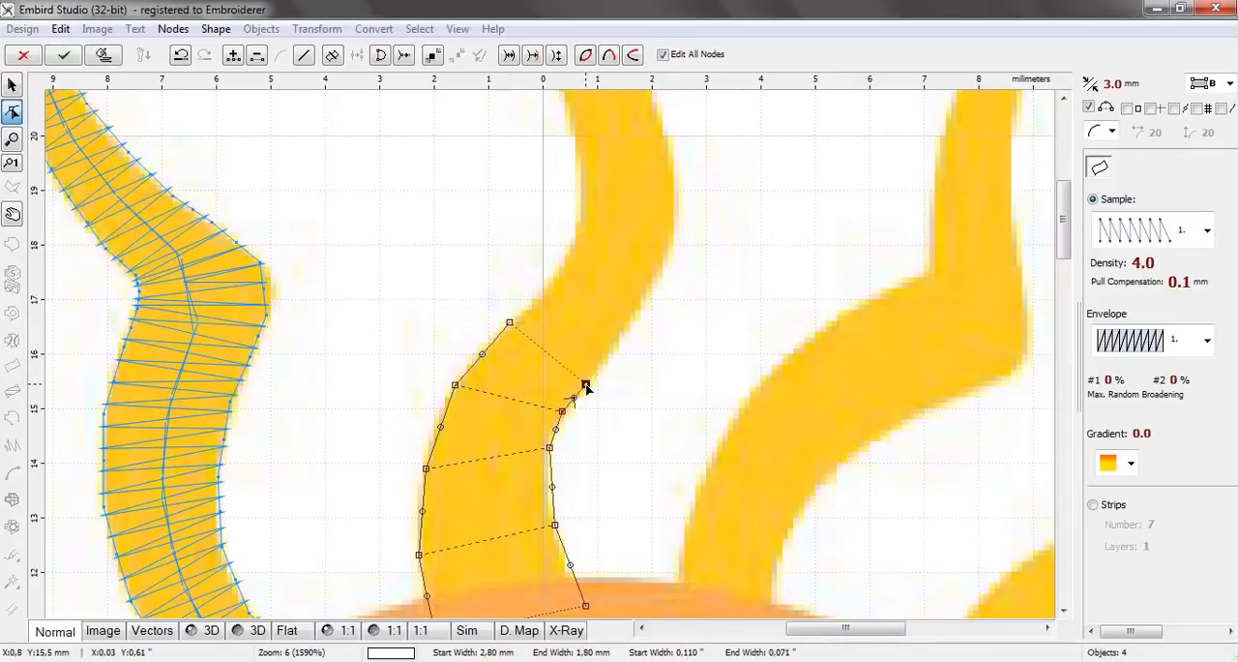
# Add three node pairs into the fifth ray's middle bend, the last about 1.75 mm wide and 18.8 mm above centre
pyautogui.click(549, 284)
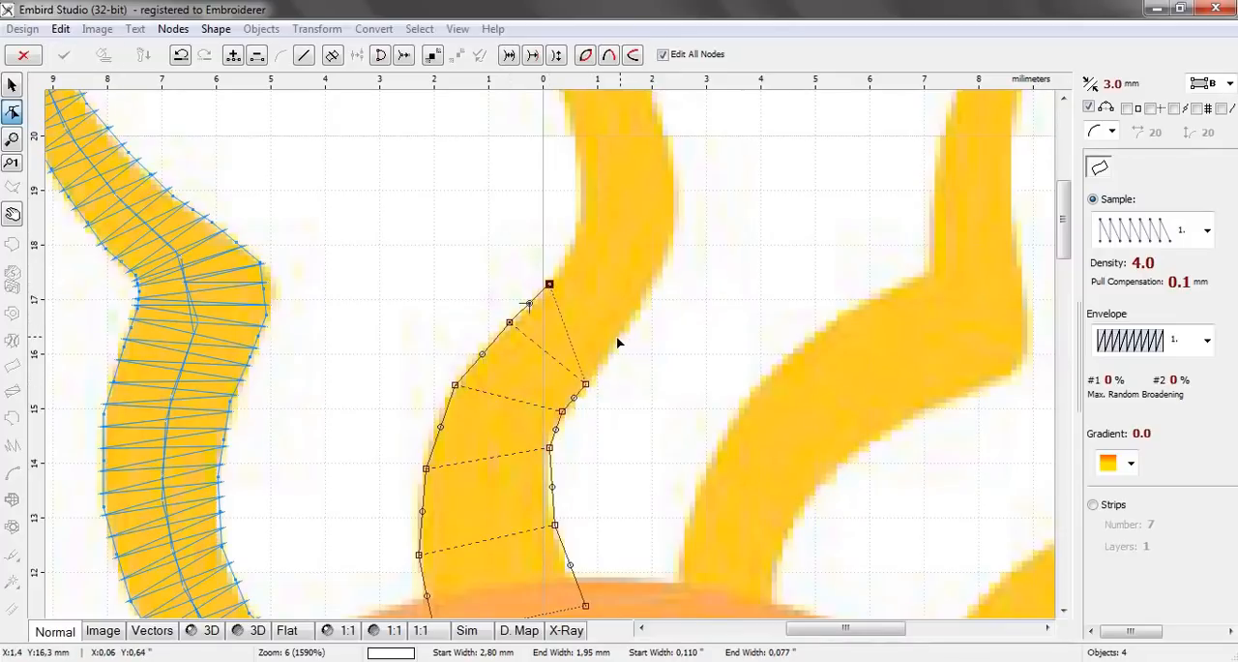
pyautogui.click(613, 339)
pyautogui.click(580, 234)
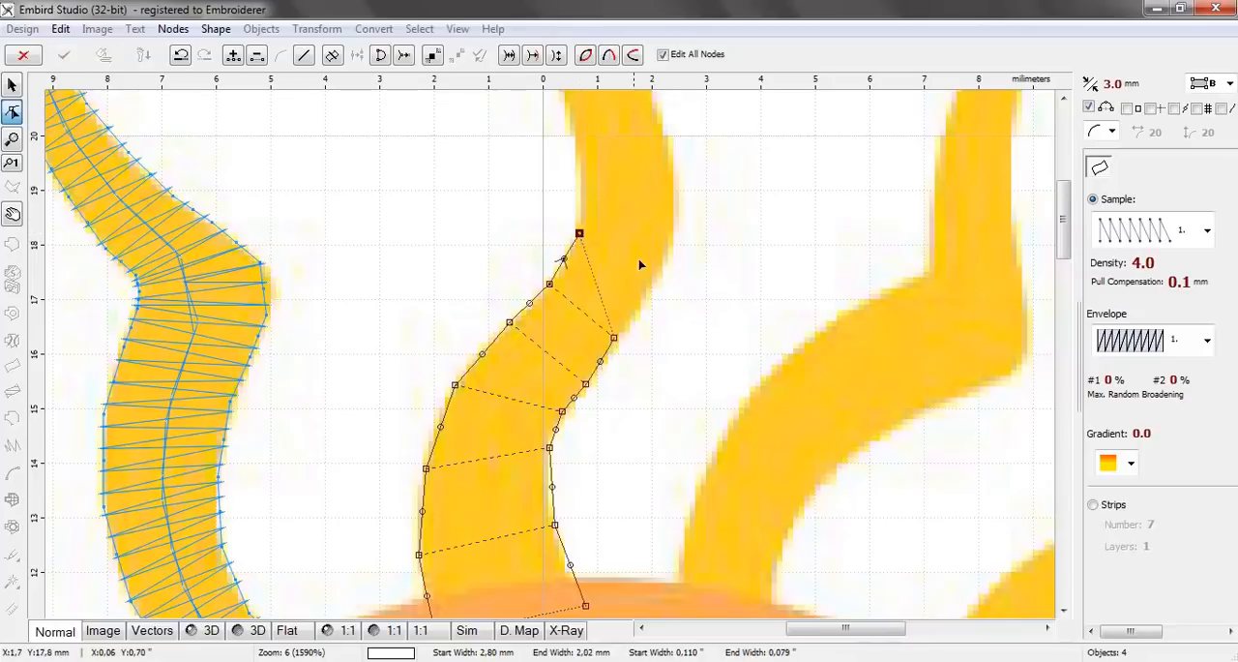
pyautogui.click(653, 281)
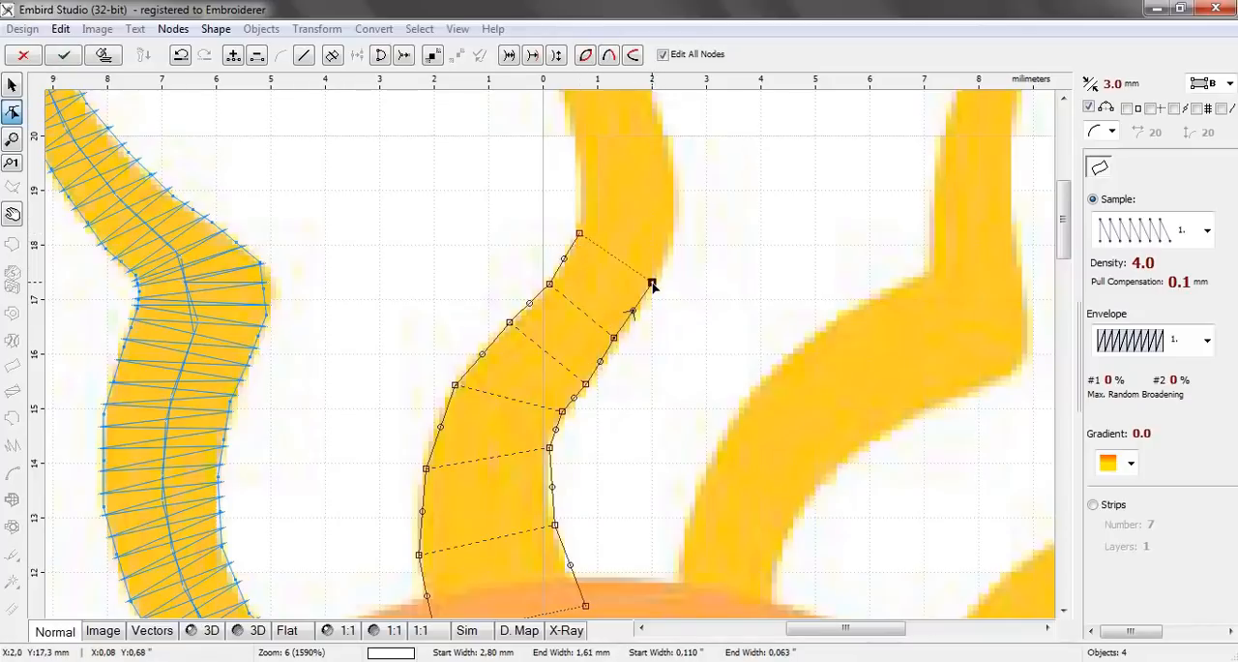
pyautogui.click(581, 200)
pyautogui.click(677, 203)
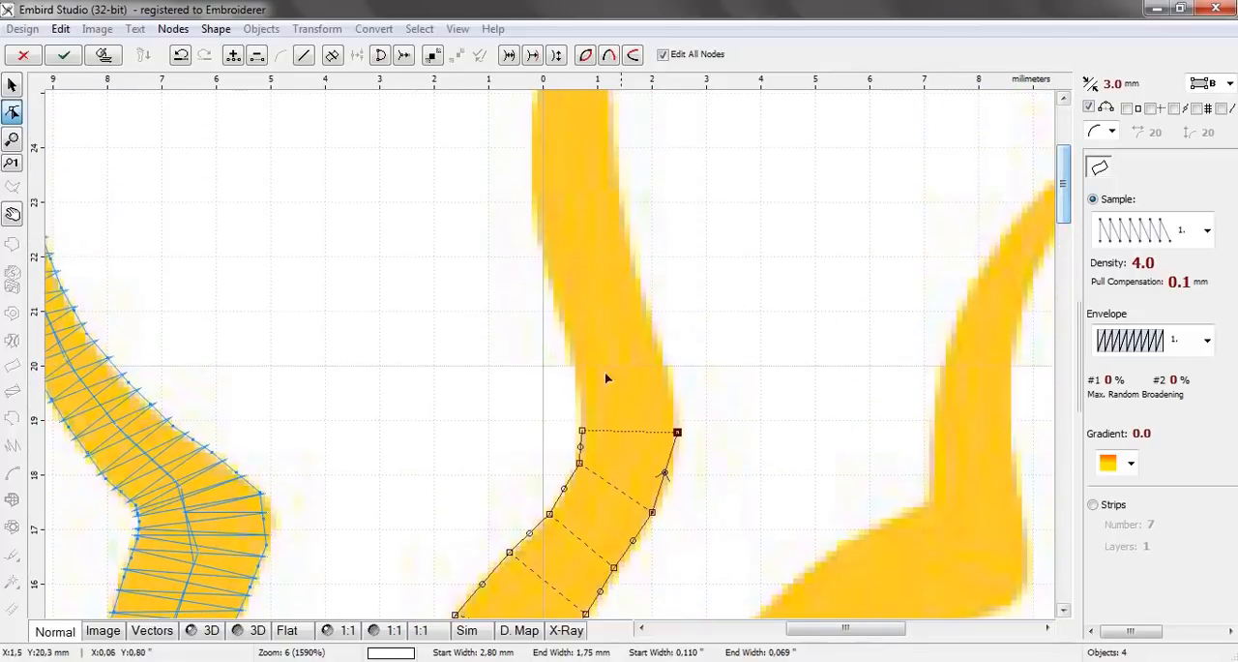
# Add three node pairs above the fifth ray's middle bend, the last about 1.6 mm wide and 22.1 mm above centre on the right edge
pyautogui.click(576, 384)
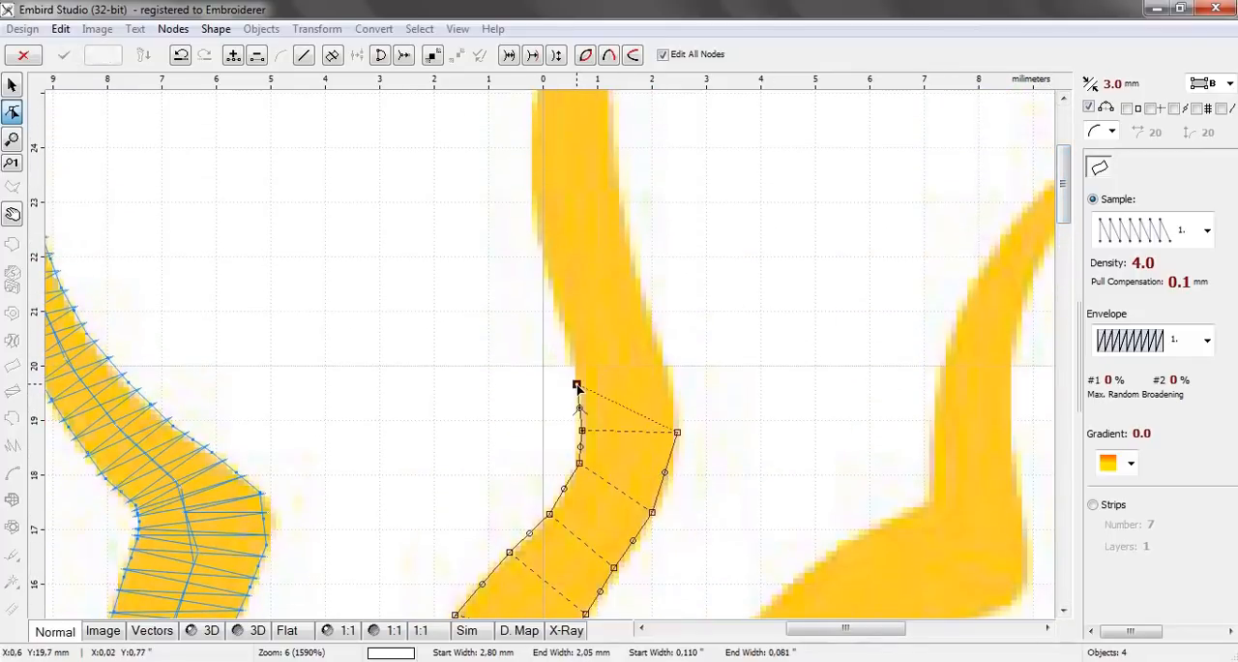
pyautogui.click(668, 367)
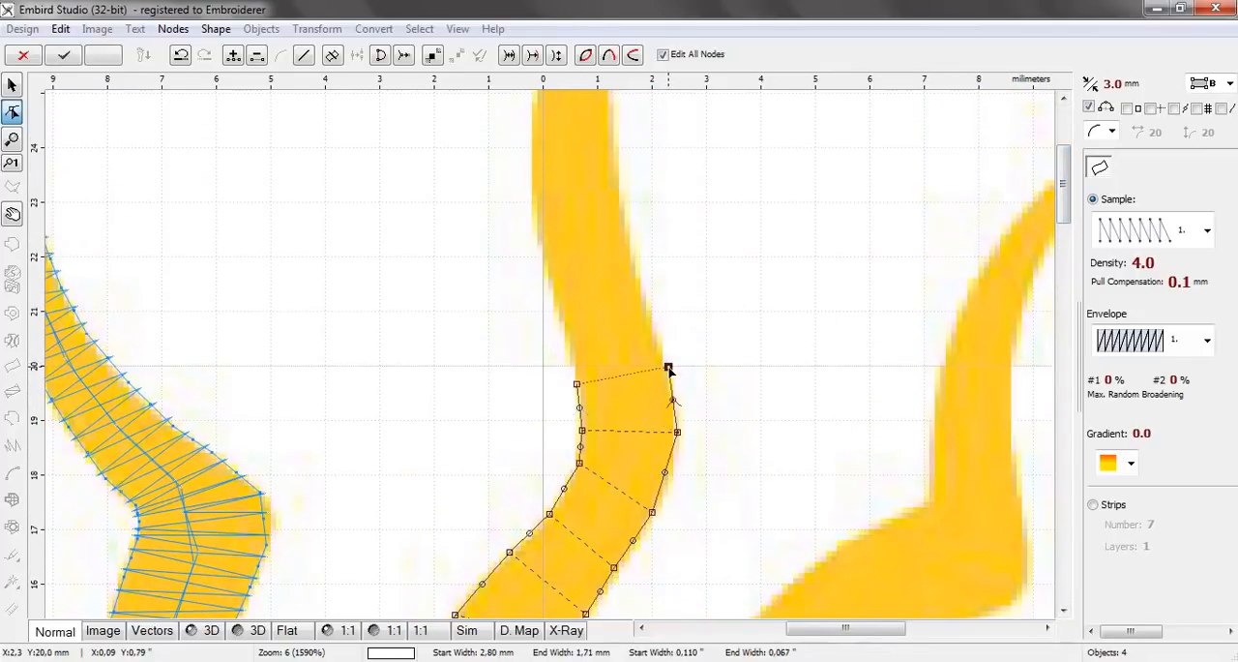
pyautogui.click(563, 324)
pyautogui.click(647, 303)
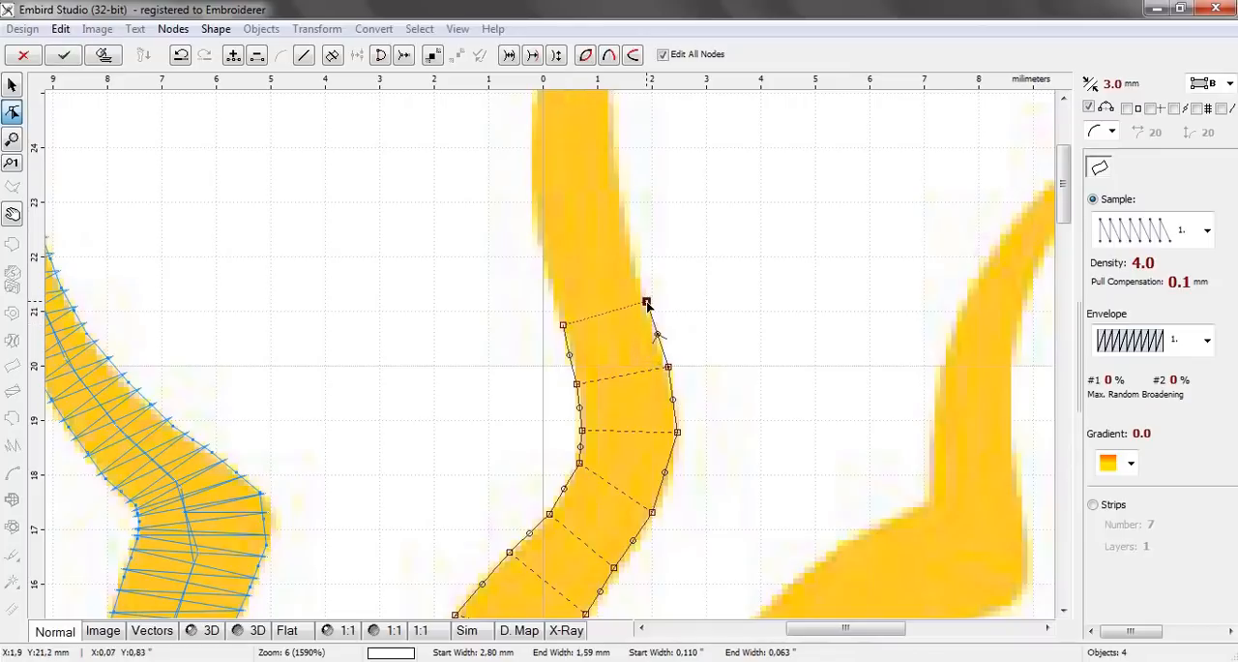
pyautogui.click(545, 267)
pyautogui.click(629, 252)
# Add three node pairs along the fifth ray's upper curve, the last about 1.2 mm wide and 25.9 mm above centre on the right edge
pyautogui.moveTo(1061, 194); pyautogui.dragTo(1061, 154)
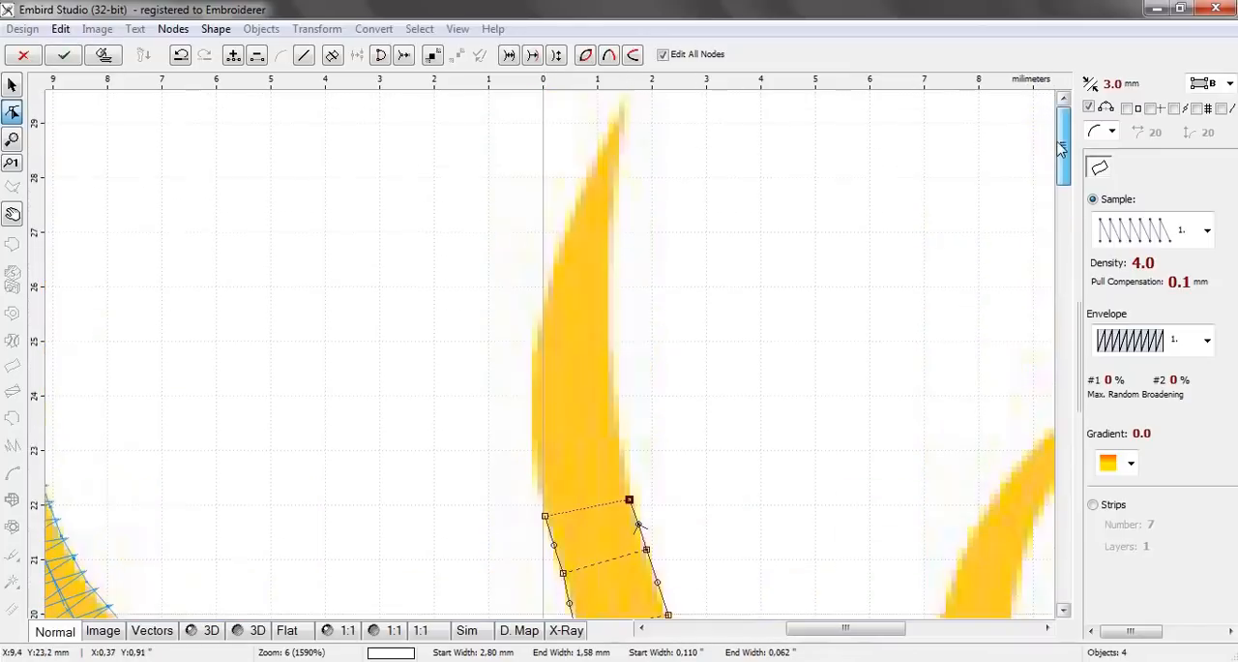
pyautogui.click(532, 452)
pyautogui.click(617, 432)
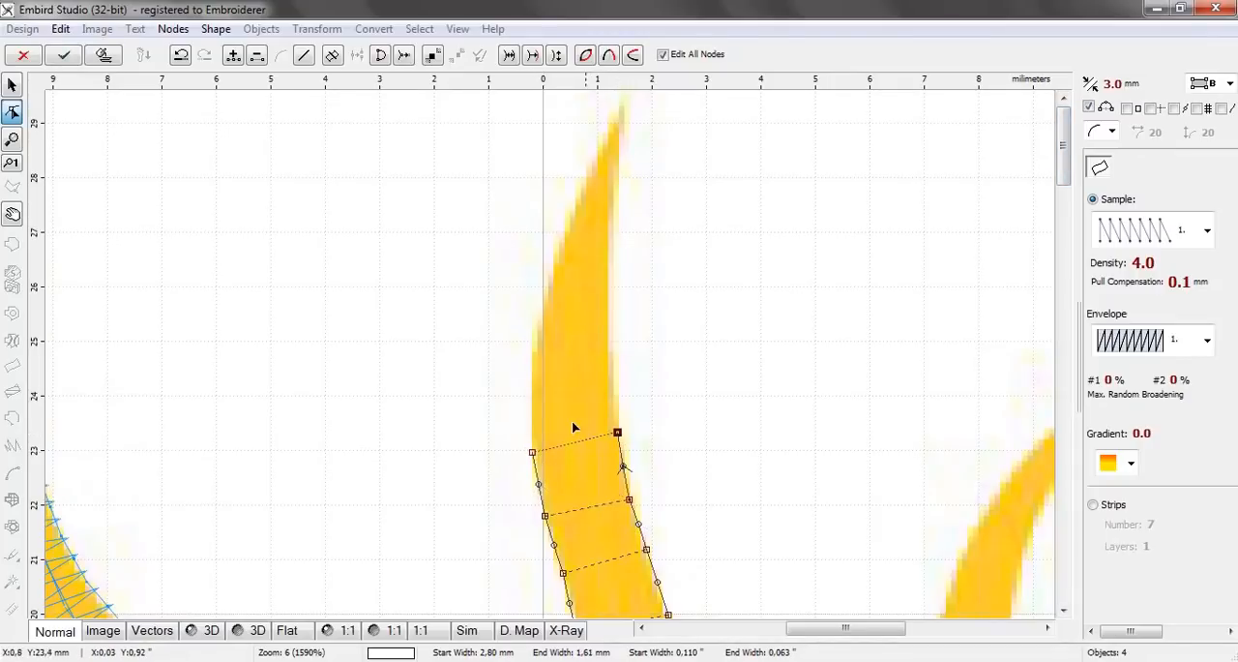
pyautogui.click(531, 377)
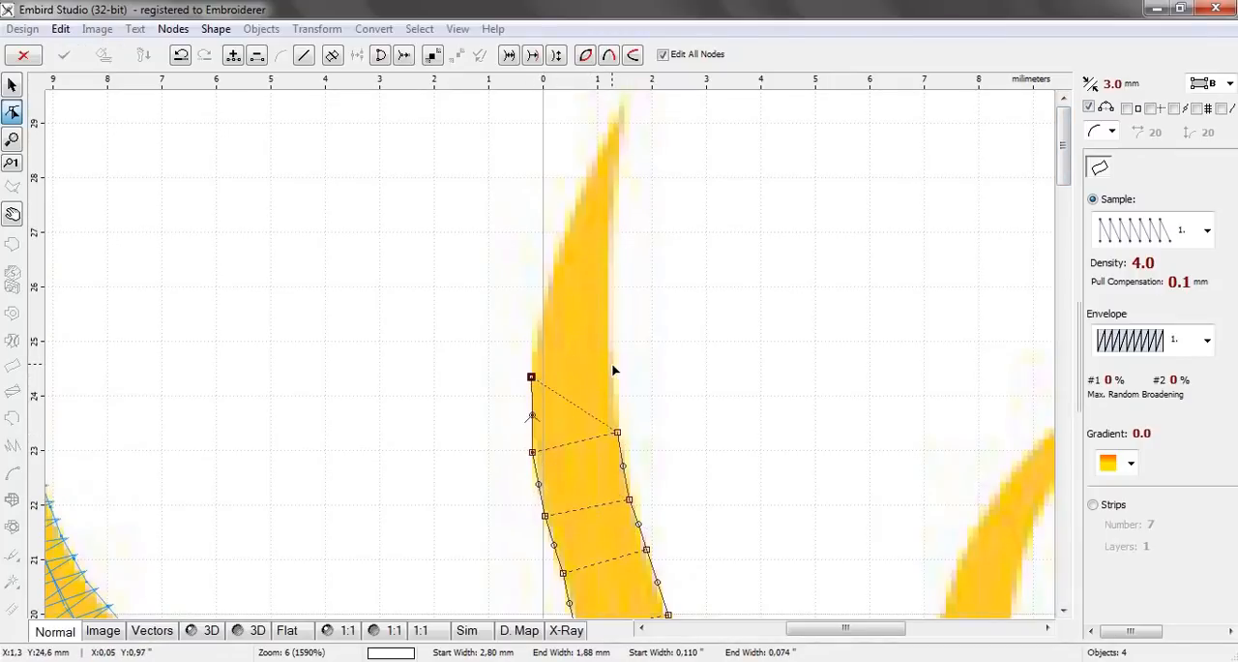
pyautogui.click(611, 364)
pyautogui.click(543, 302)
pyautogui.click(607, 293)
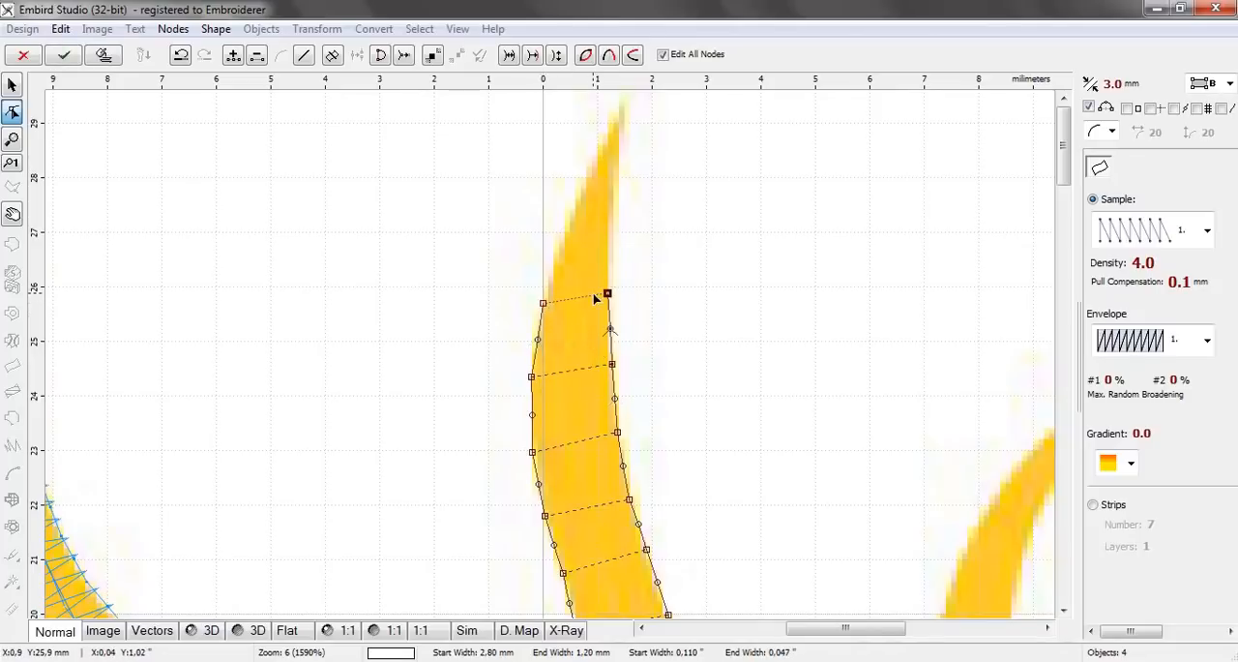
# Close the fifth ray with three node pairs tapering to its tip about 29.3 mm above centre, and generate its stitches
pyautogui.click(568, 228)
pyautogui.click(606, 228)
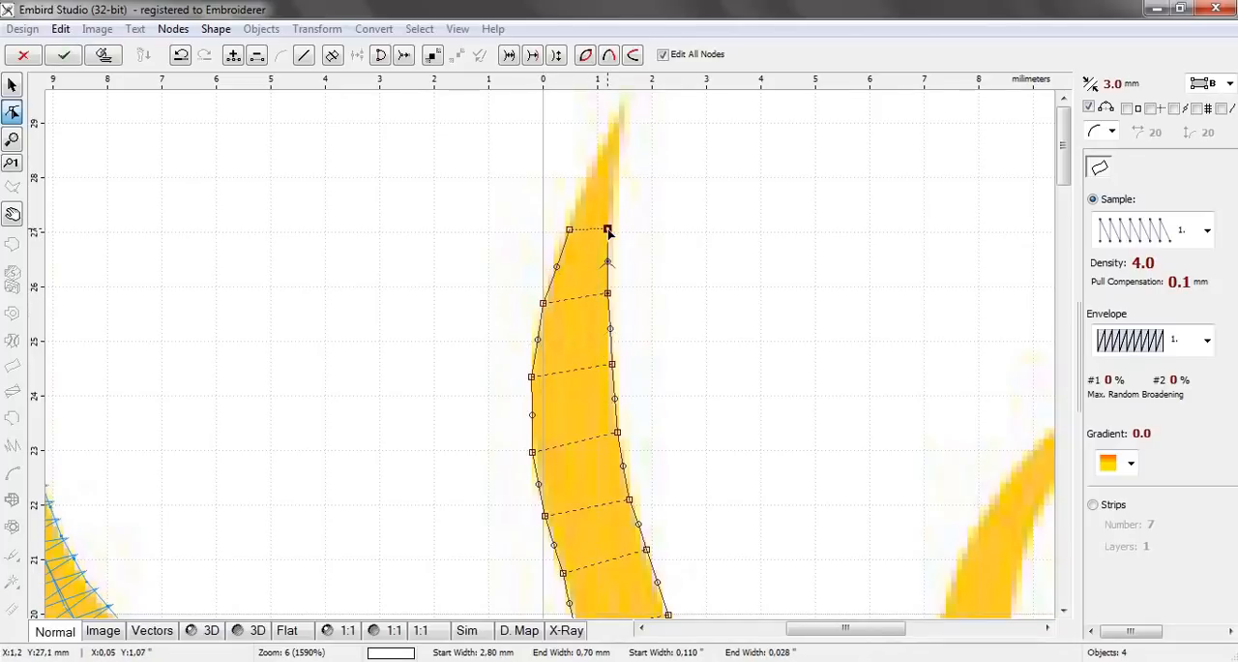
pyautogui.click(590, 179)
pyautogui.click(615, 178)
pyautogui.click(605, 144)
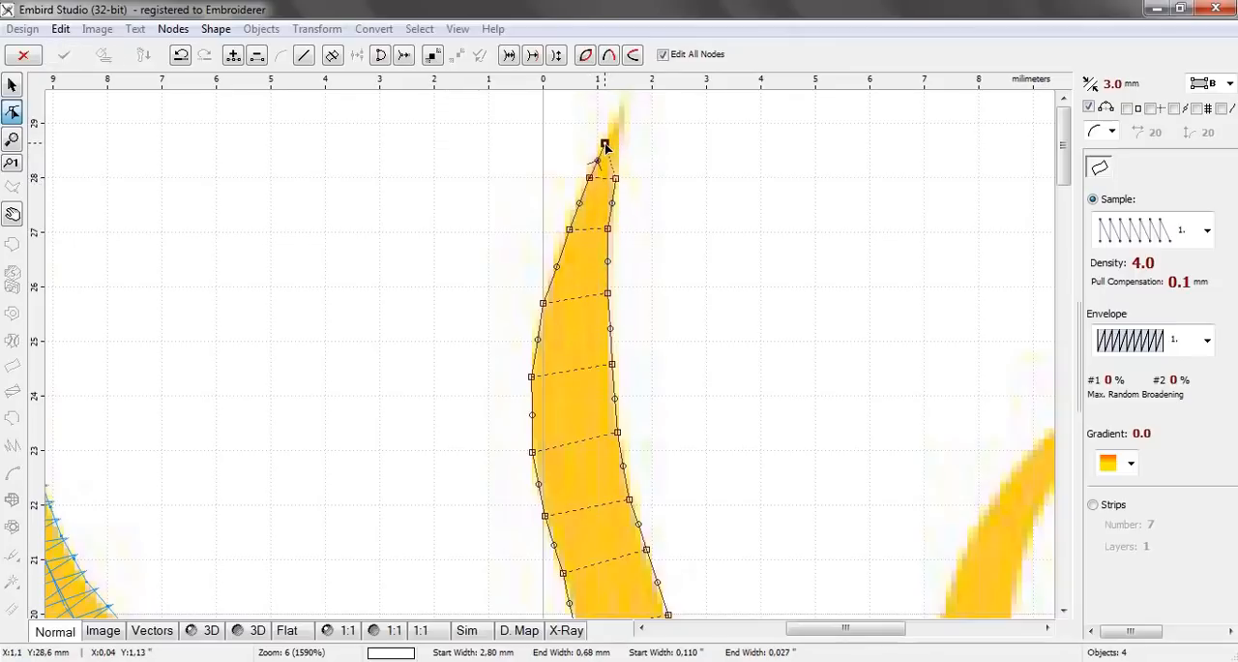
pyautogui.click(624, 109)
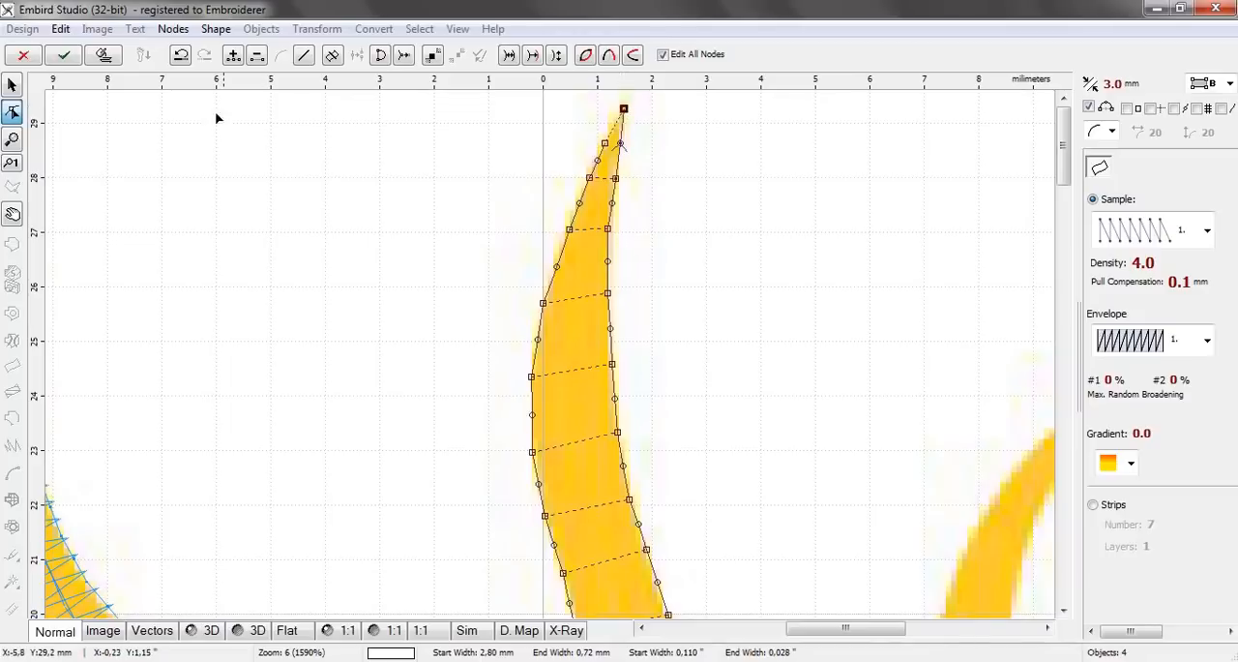
pyautogui.click(104, 54)
pyautogui.scroll(-3, 591, 338)
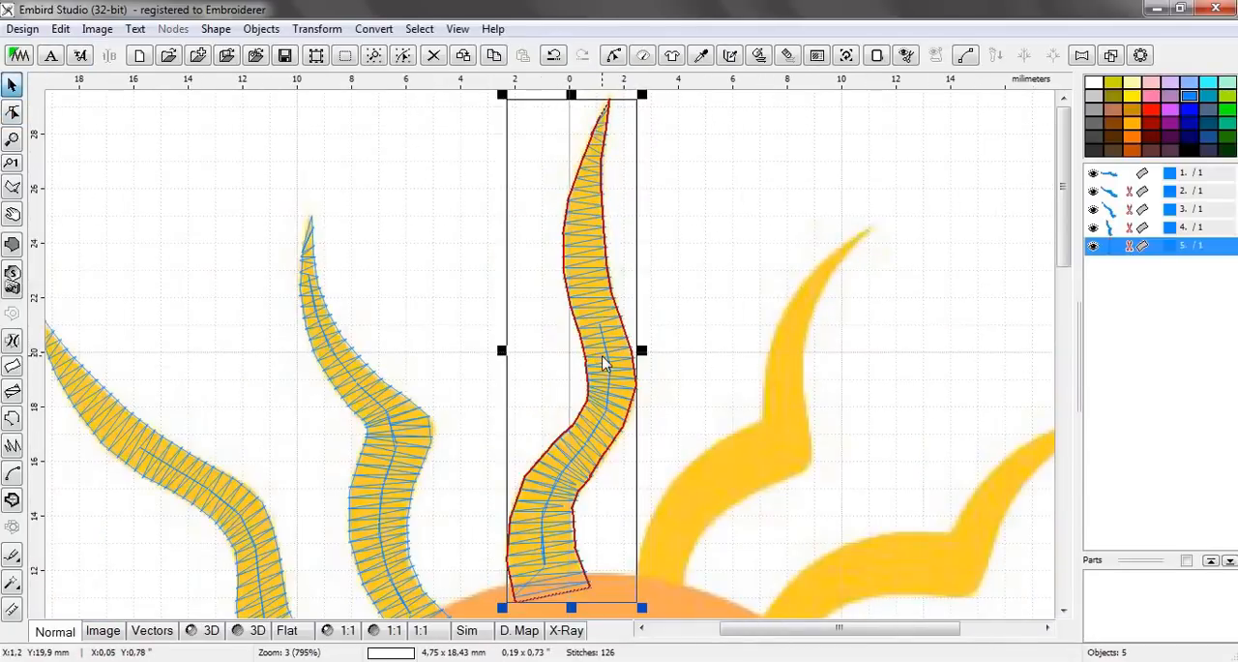
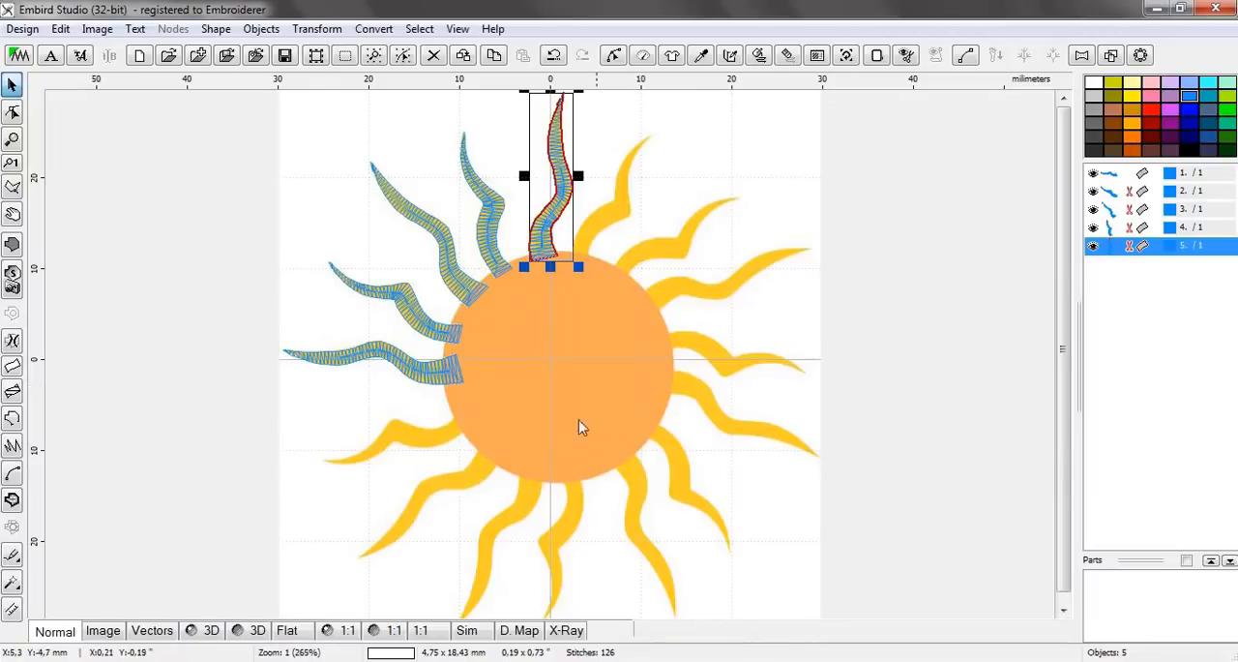
# Check the five stitched rays in the 3D view without a selection, and return to the normal view
pyautogui.click(211, 631)
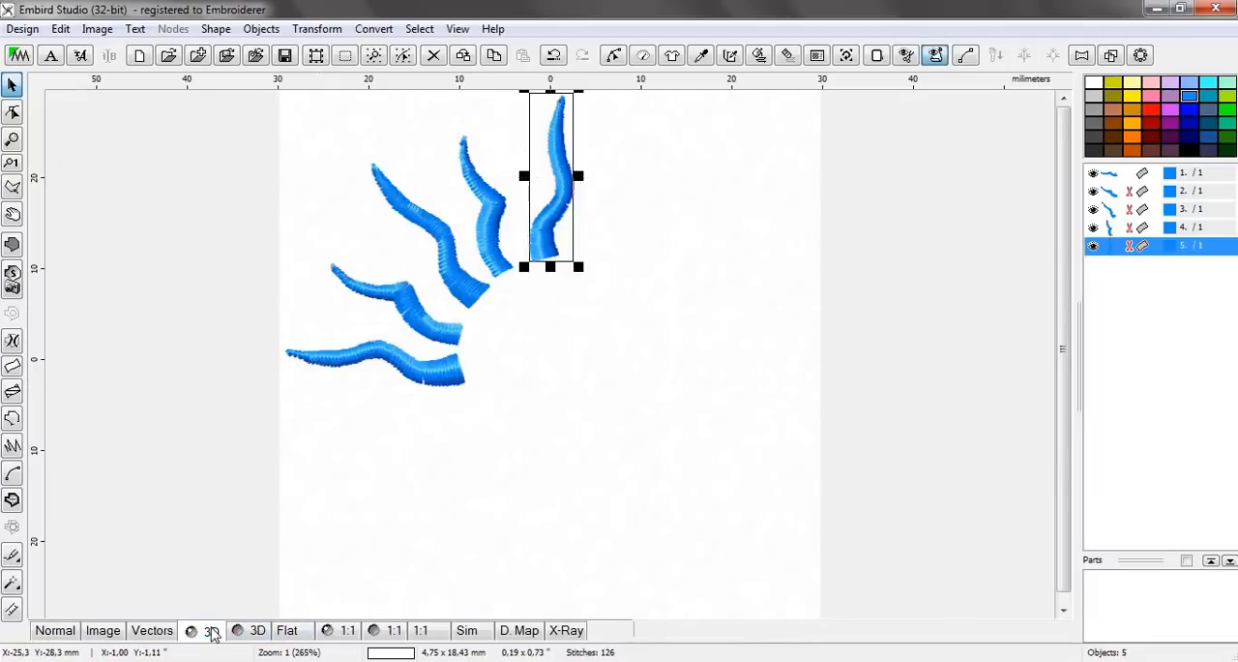
pyautogui.click(663, 288)
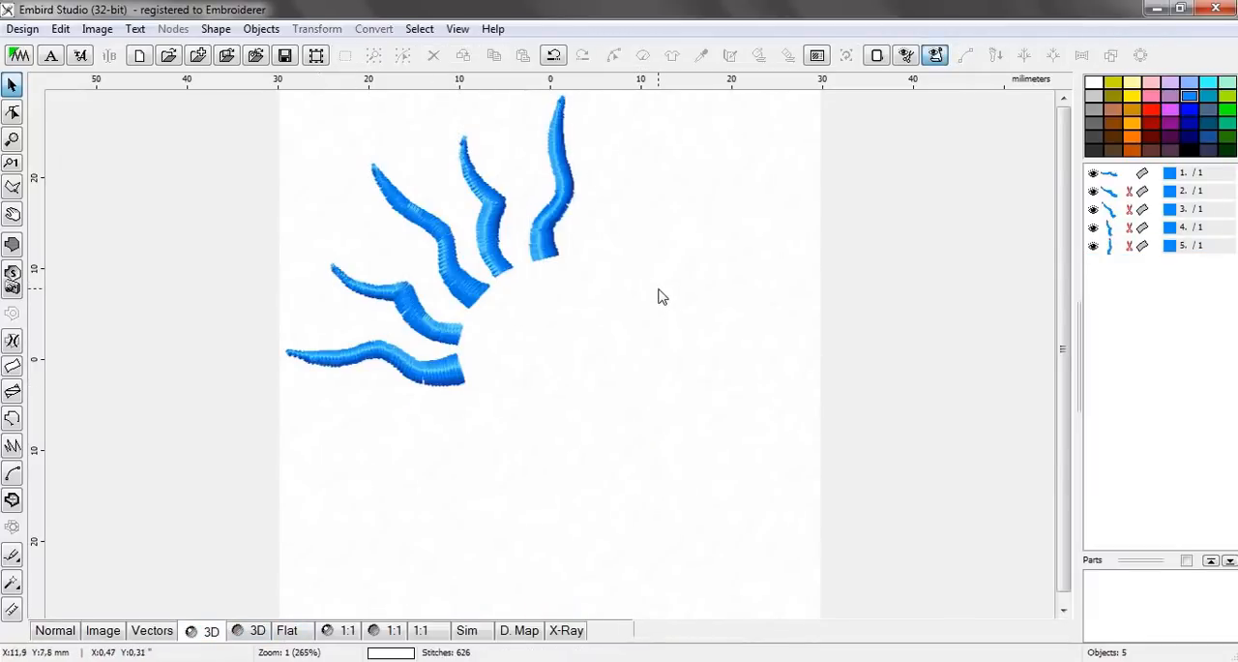
pyautogui.click(62, 633)
# Start a two-edge column for the sixth ray with a base pair about 1.86 mm wide inside the sun and a second pair about 1.84 mm wide
pyautogui.scroll(3, 608, 232)
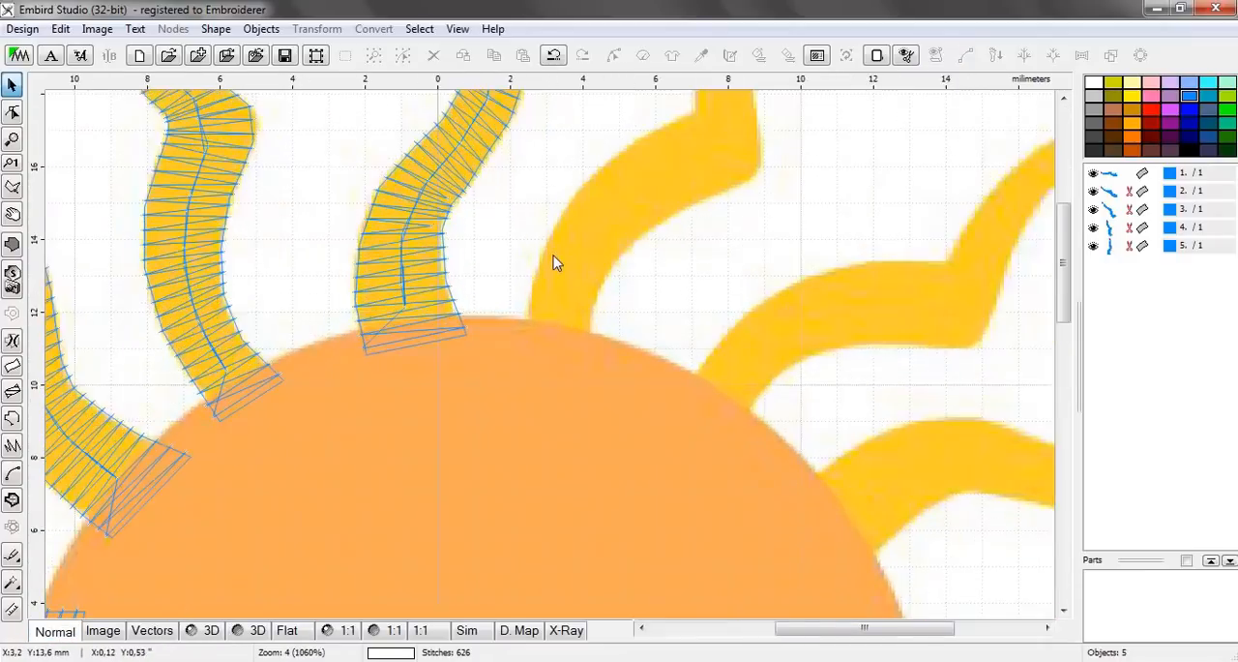
pyautogui.scroll(2, 556, 262)
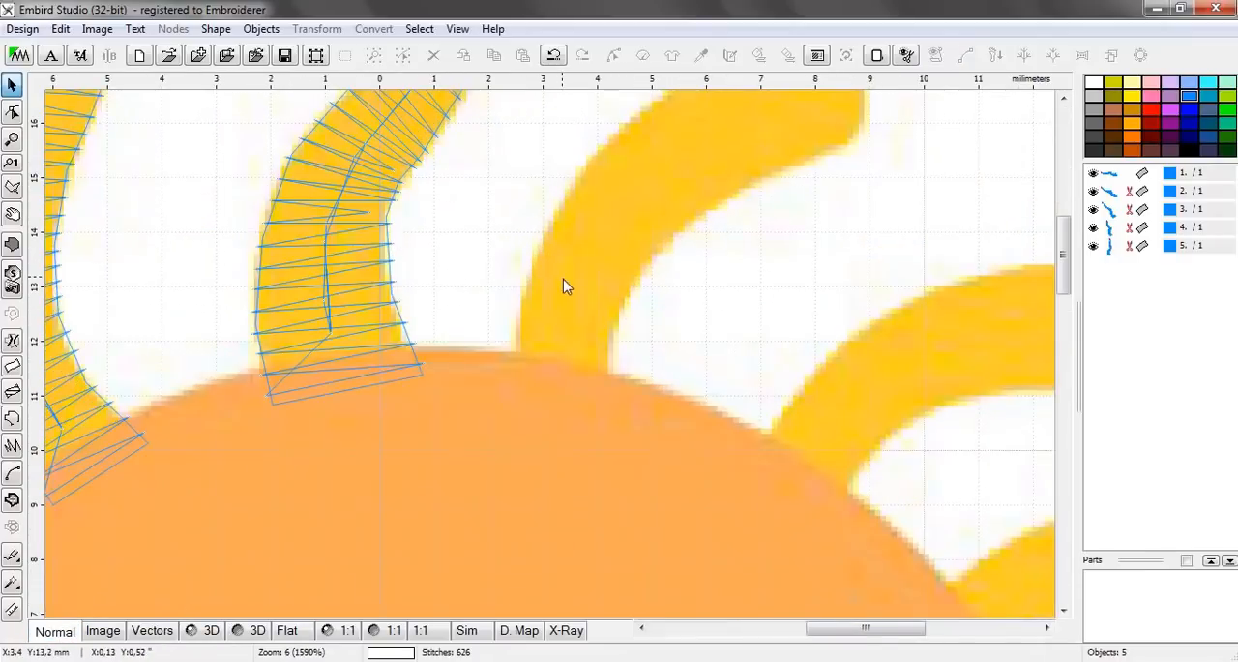
pyautogui.click(12, 366)
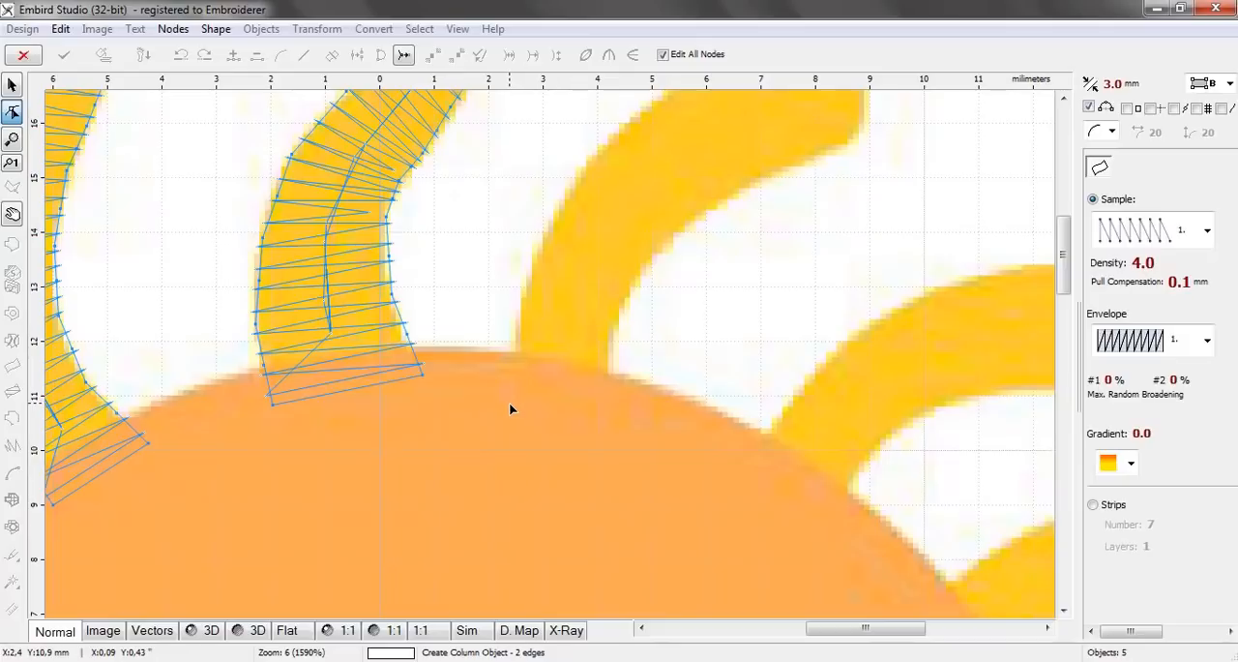
pyautogui.click(509, 404)
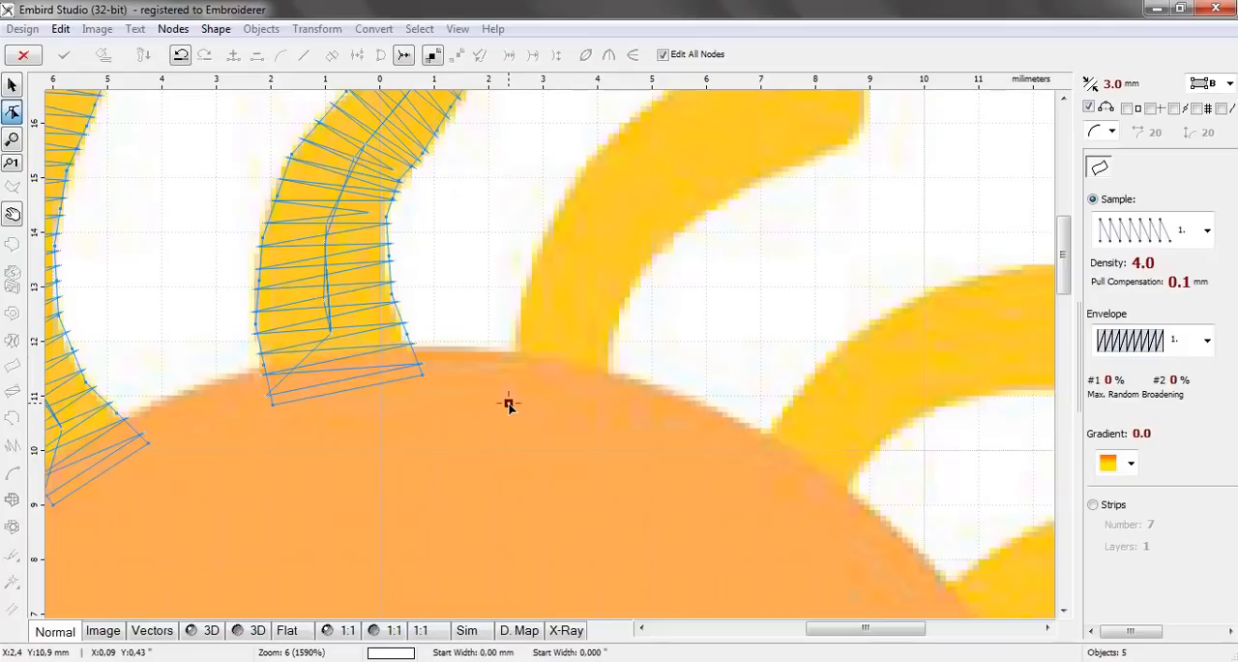
pyautogui.click(608, 421)
pyautogui.click(516, 323)
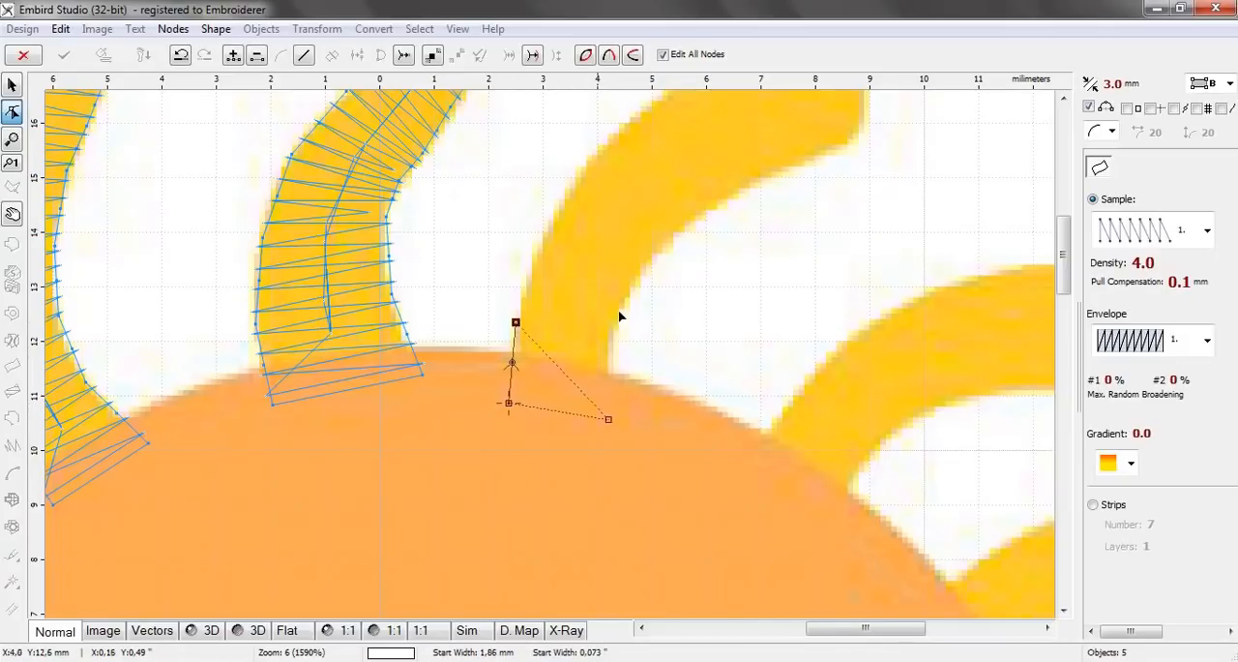
pyautogui.click(615, 326)
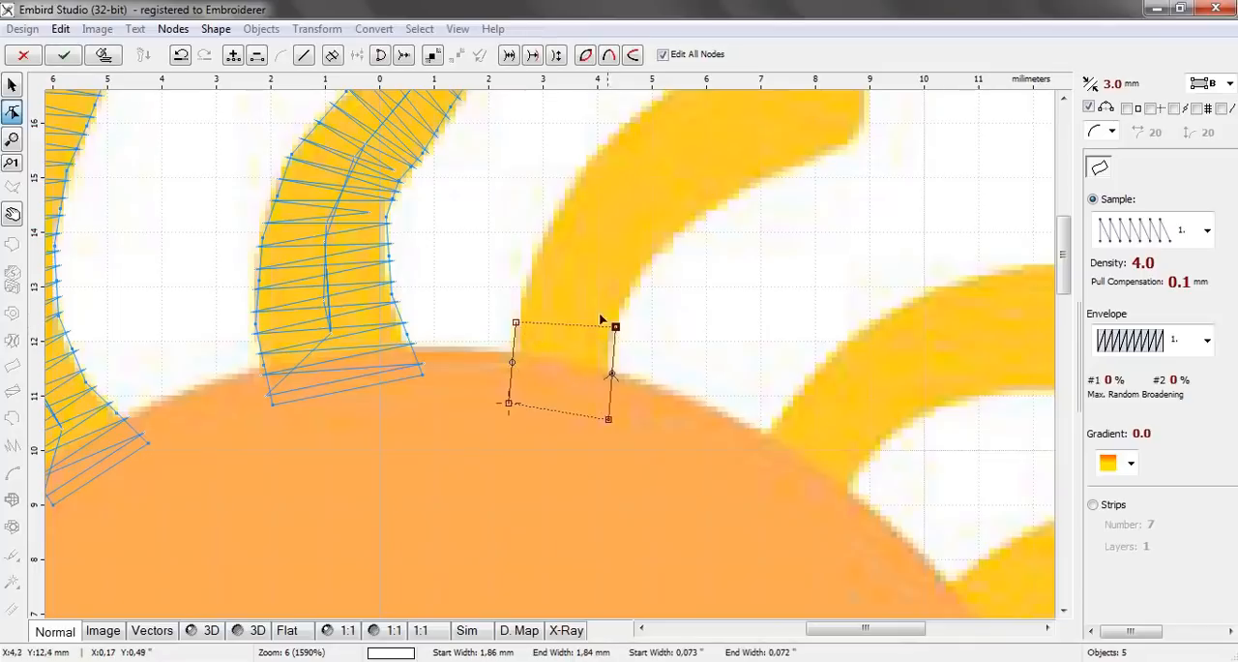
# Add two node pairs along the sixth ray's lower curve, the last about 2.03 mm wide and 14 mm above centre on the right edge
pyautogui.click(542, 243)
pyautogui.click(643, 276)
pyautogui.click(583, 173)
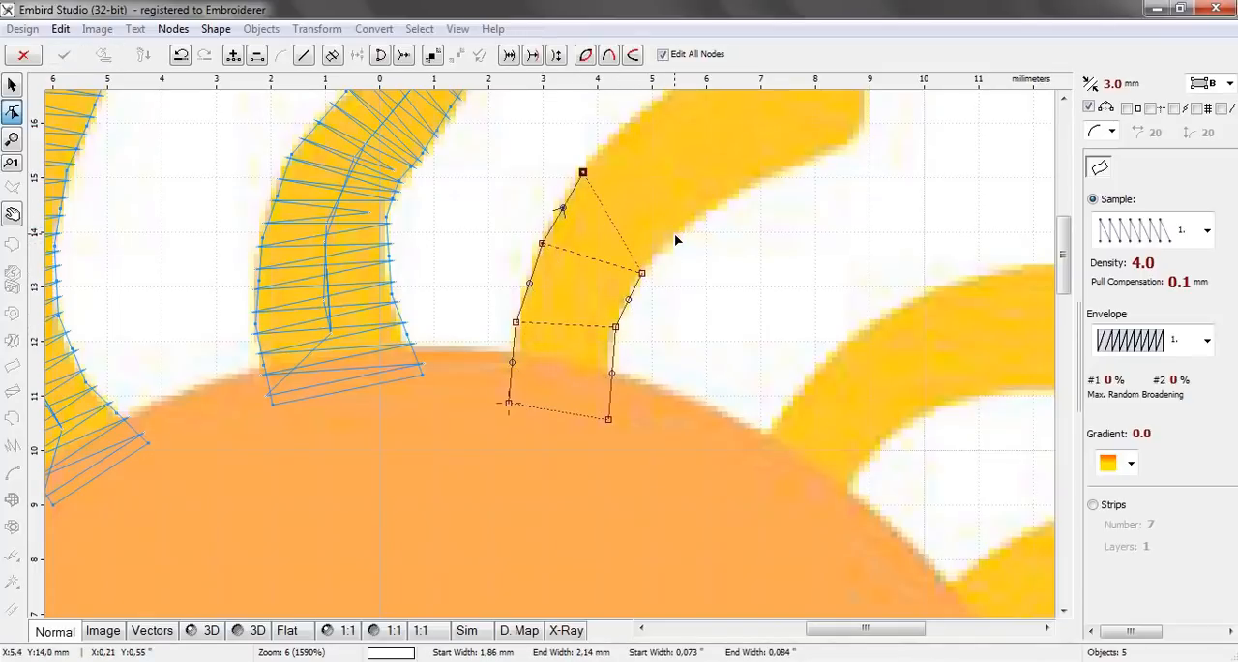
pyautogui.click(675, 234)
# Add two node pairs further along the sixth ray's lower arm, the last about 2.22 mm wide and 14.9 mm above centre on the right edge
pyautogui.scroll(5, 598, 397)
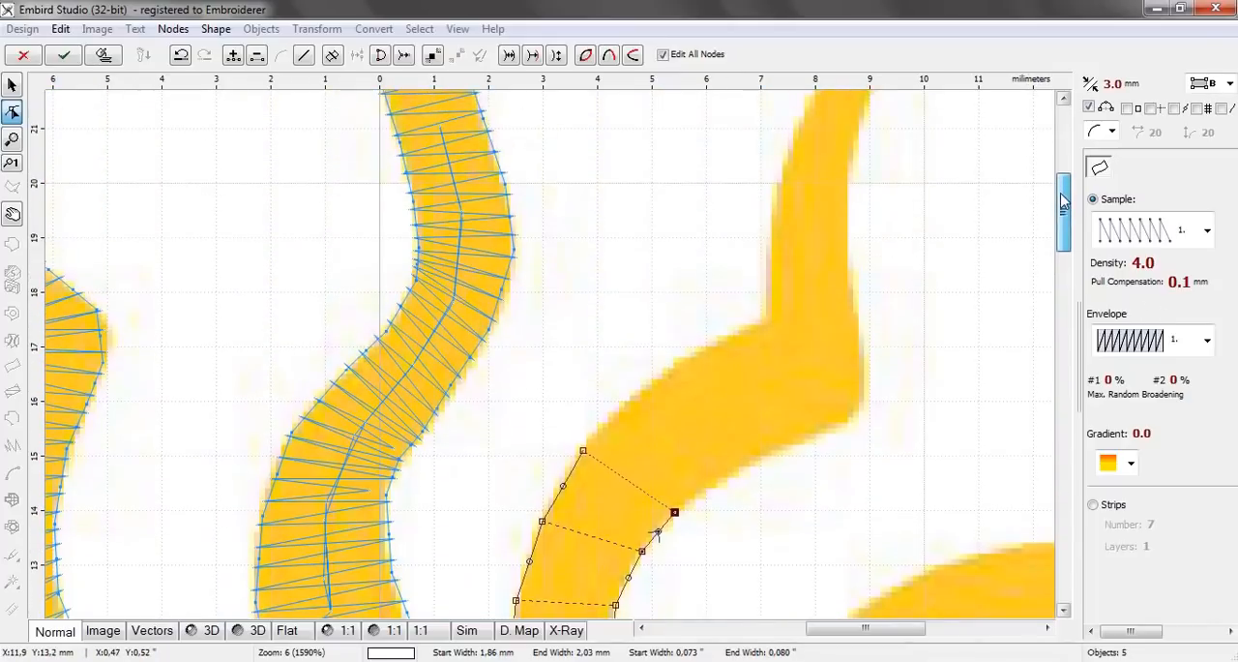
pyautogui.click(628, 403)
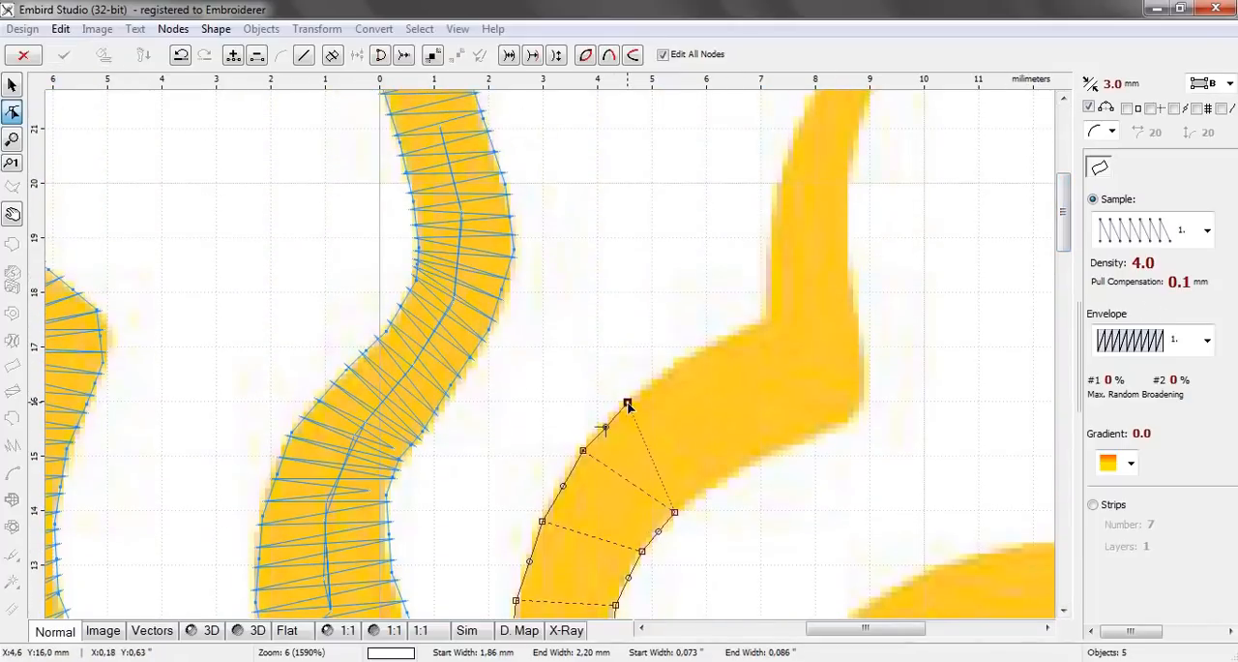
pyautogui.click(709, 489)
pyautogui.click(680, 366)
pyautogui.click(751, 465)
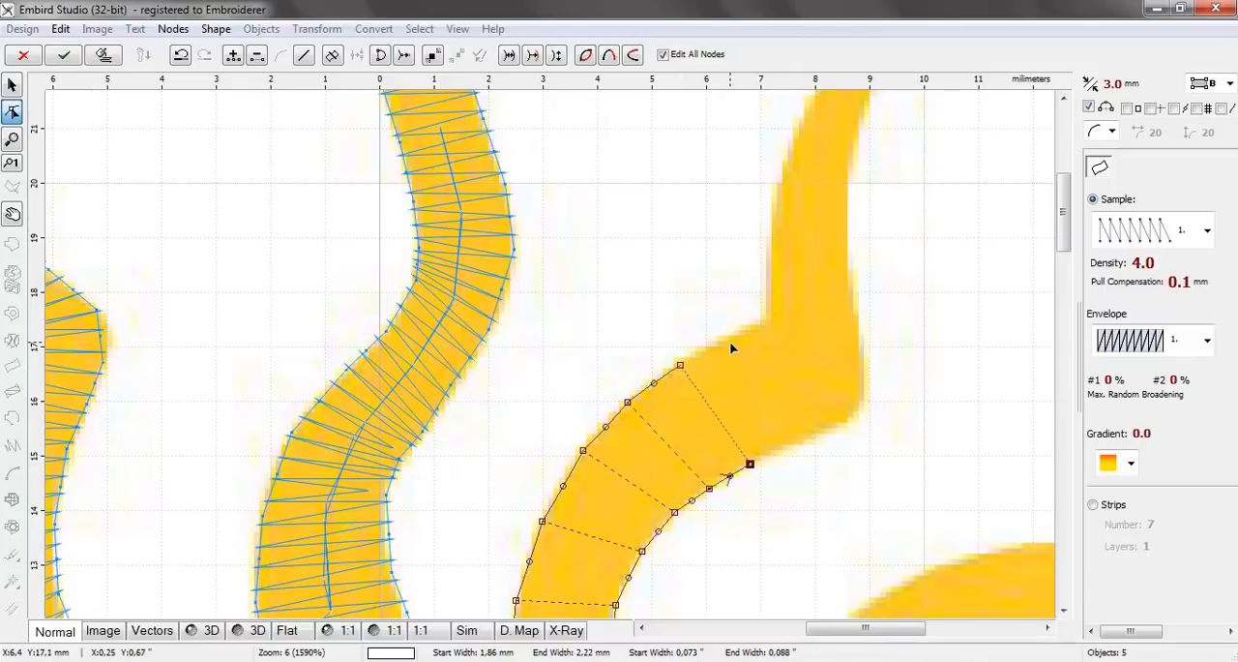
# Add three node pairs into the sixth ray's sharp bend, the last about 2.24 mm wide and fanning around the outer corner
pyautogui.click(730, 341)
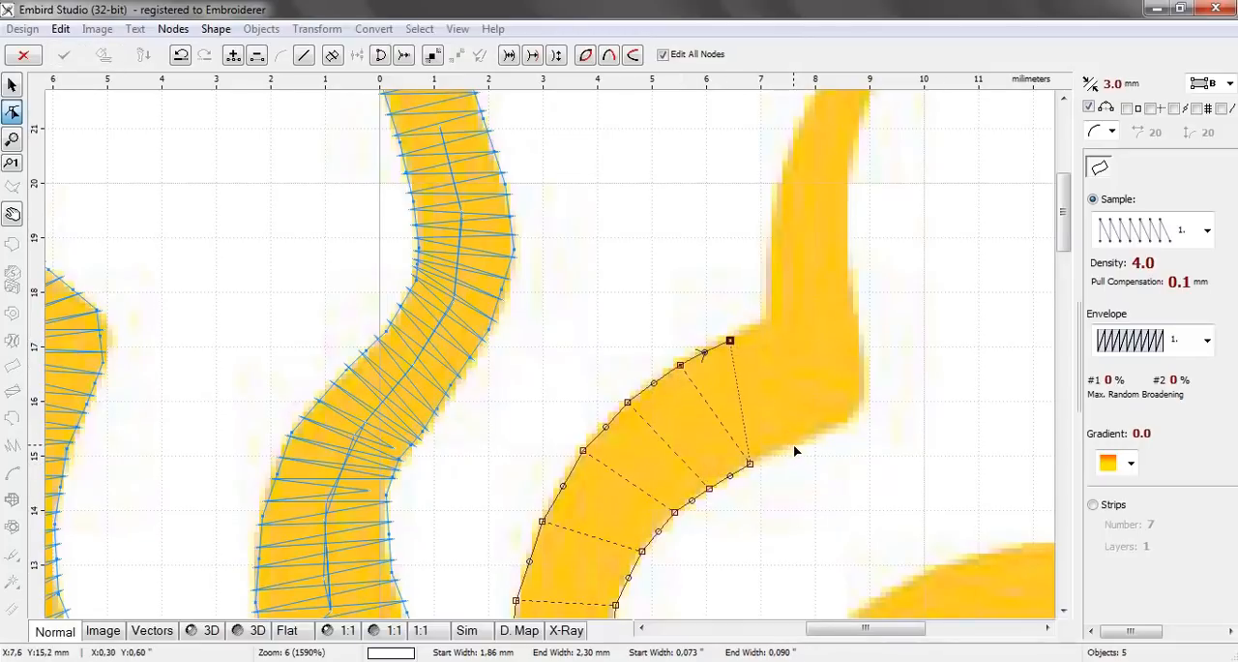
pyautogui.click(793, 444)
pyautogui.click(765, 321)
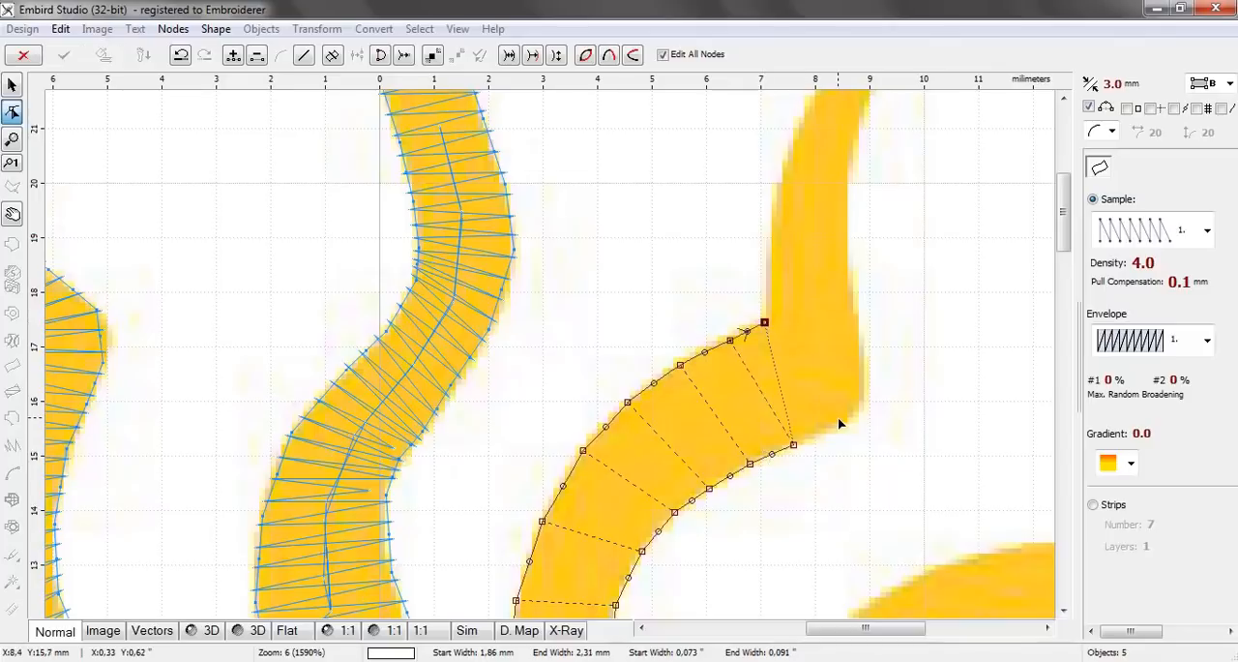
pyautogui.click(834, 426)
pyautogui.click(769, 311)
pyautogui.click(861, 390)
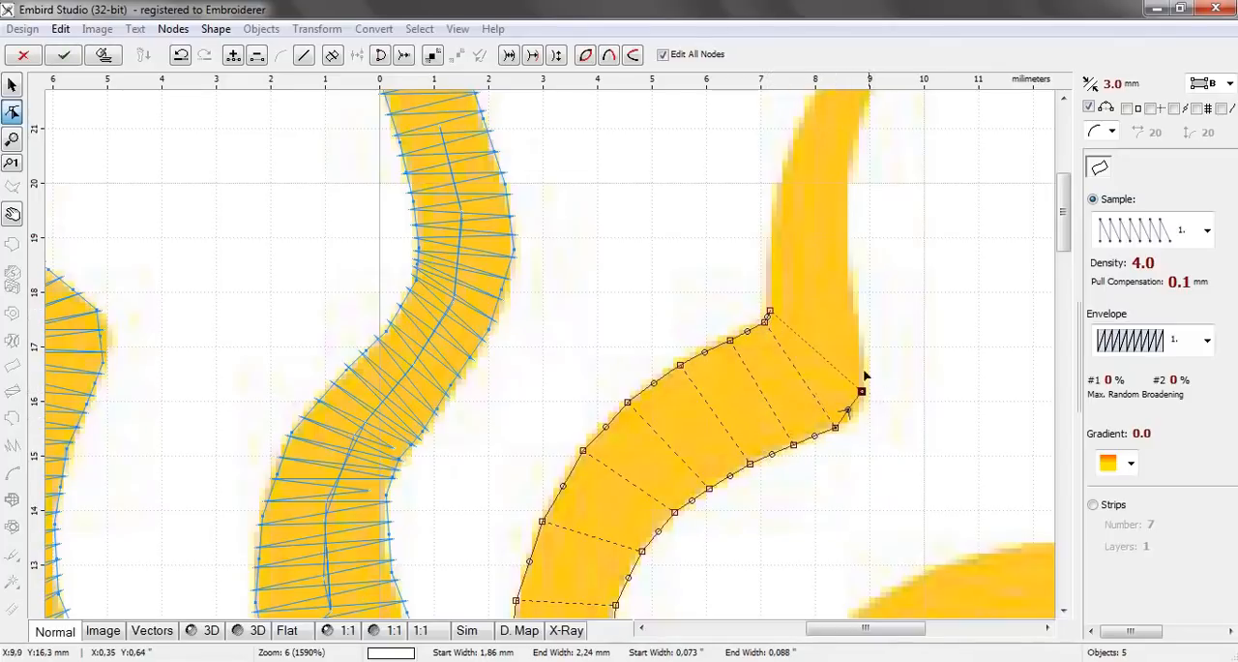
# Add three node pairs just above the sixth ray's bend, the last about 1.4 mm wide and 19.2 mm above centre
pyautogui.click(769, 295)
pyautogui.click(858, 313)
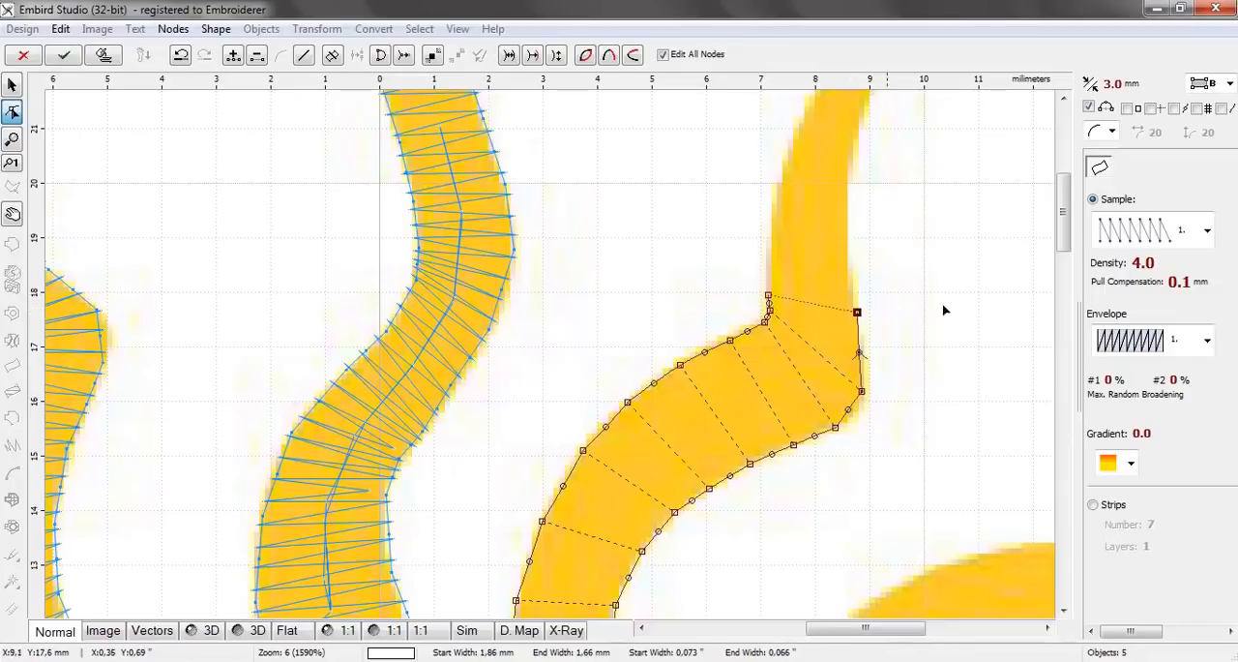
pyautogui.scroll(4, 1064, 198)
pyautogui.scroll(-1, 1068, 206)
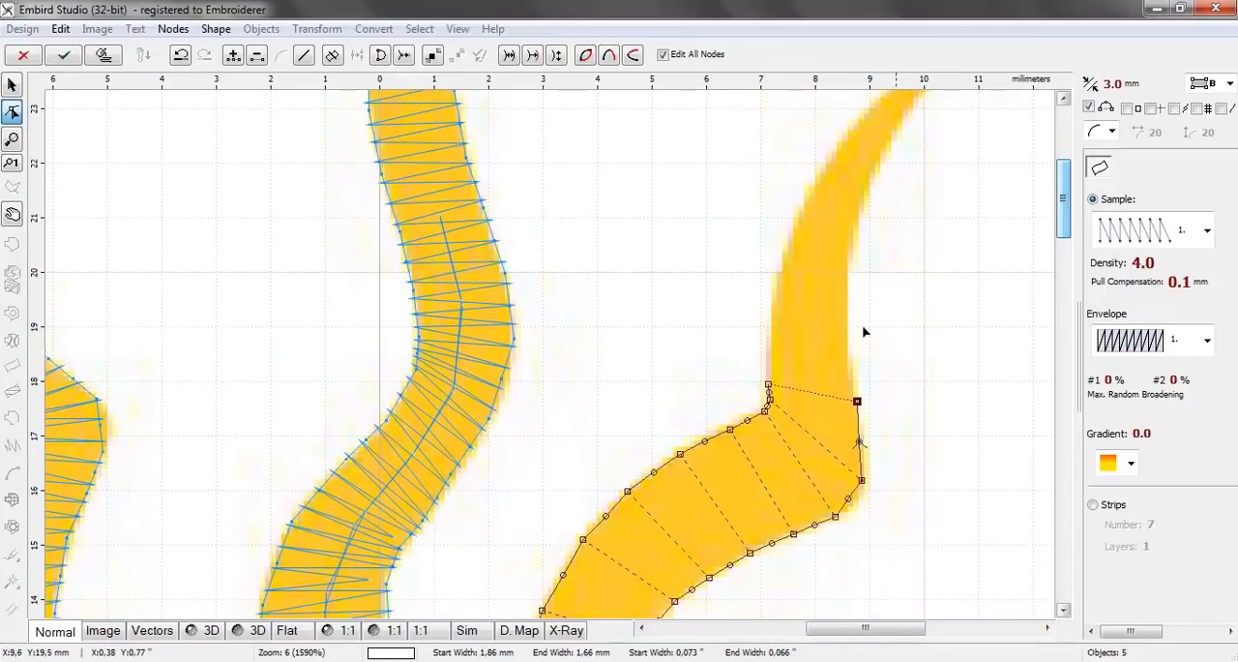
pyautogui.click(767, 365)
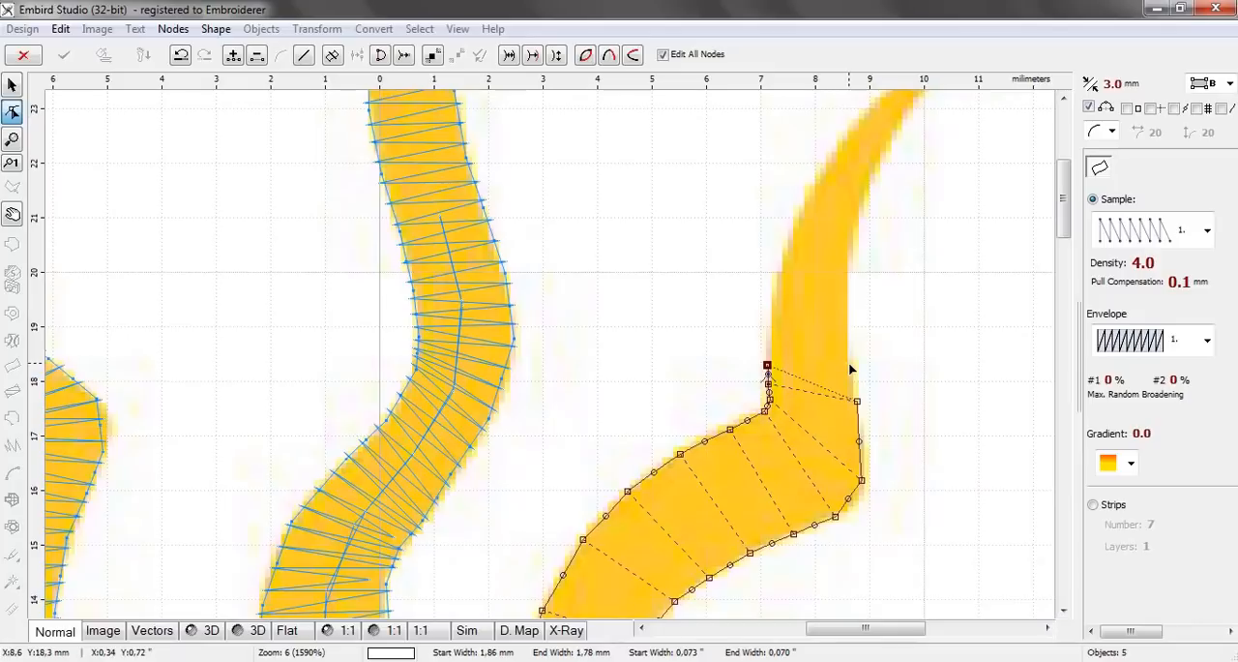
pyautogui.click(849, 362)
pyautogui.click(771, 318)
pyautogui.click(848, 319)
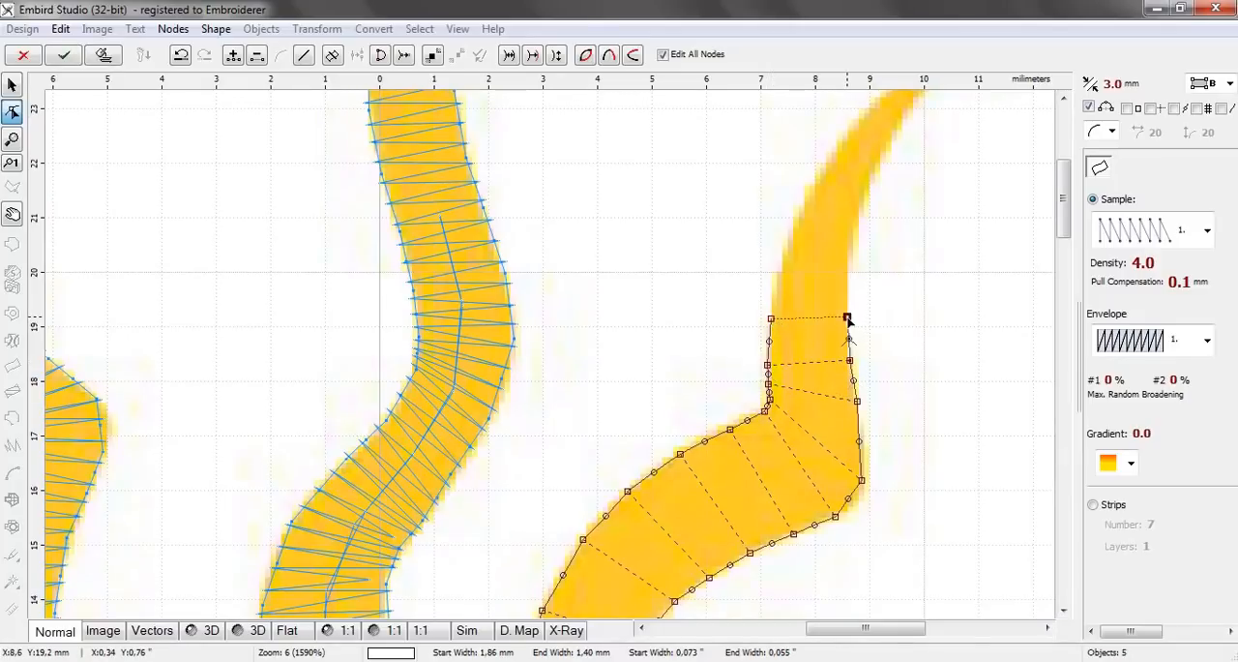
# Add three node pairs along the sixth ray's upper curve, the last about 0.77 mm wide and 22.4 mm above centre on the right edge
pyautogui.click(785, 250)
pyautogui.click(847, 252)
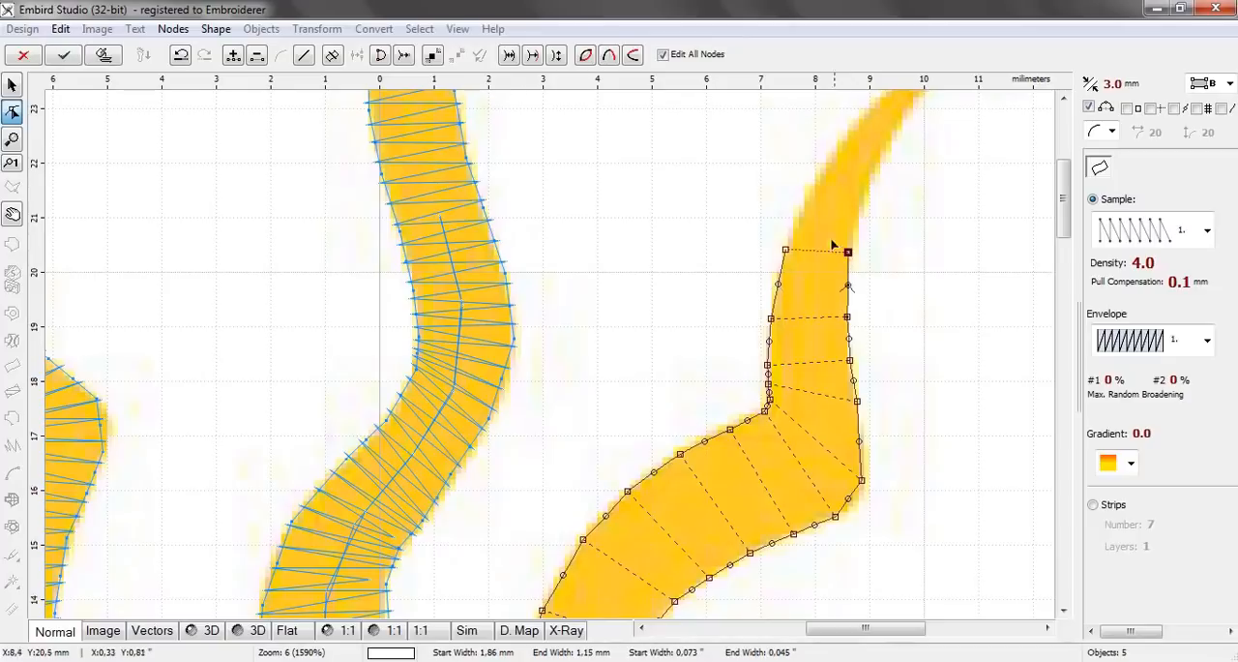
pyautogui.click(816, 185)
pyautogui.click(862, 191)
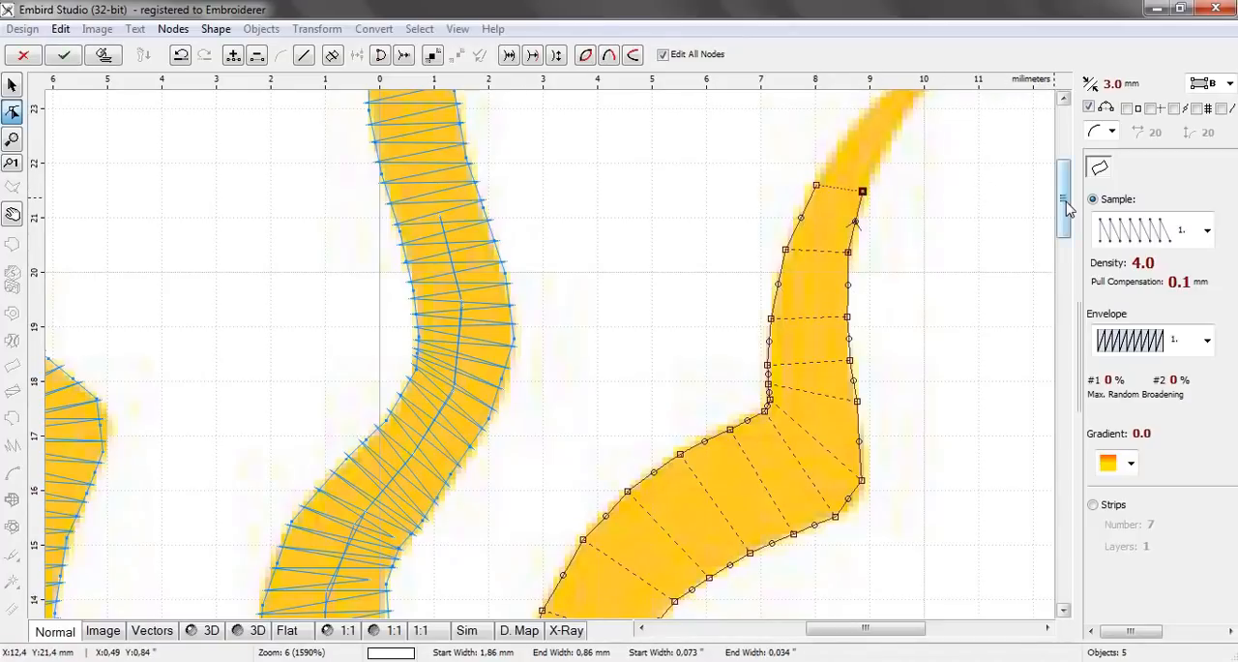
pyautogui.moveTo(1068, 209); pyautogui.dragTo(1068, 176)
pyautogui.click(851, 344)
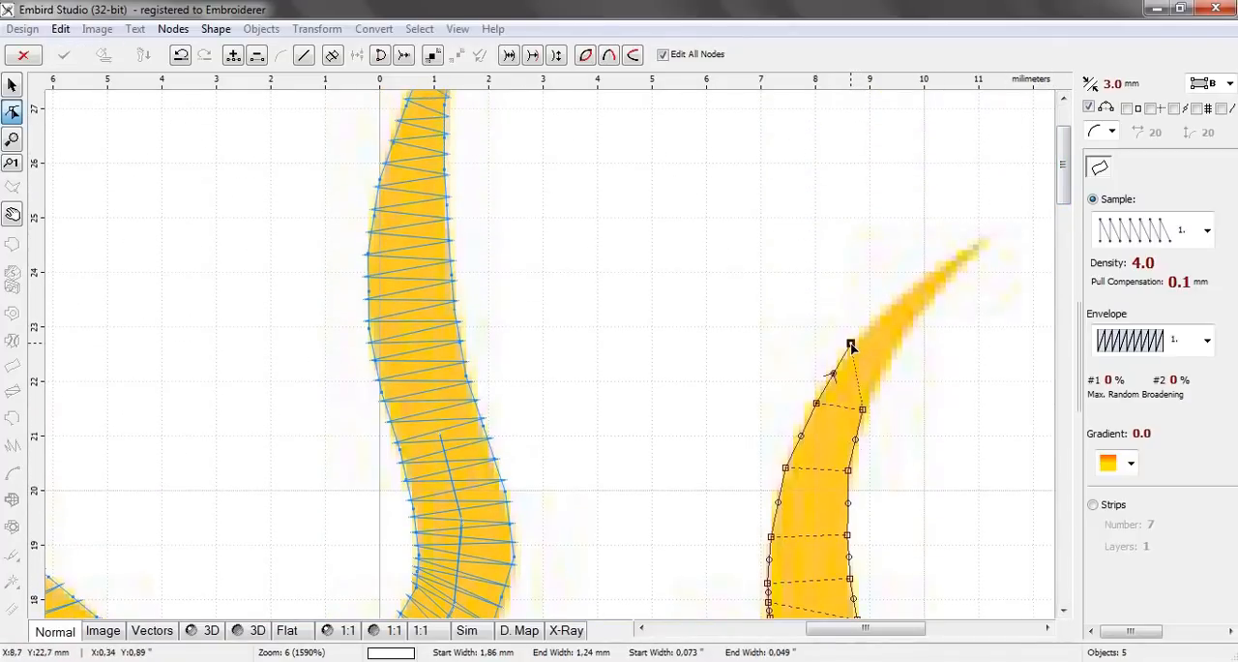
pyautogui.click(890, 356)
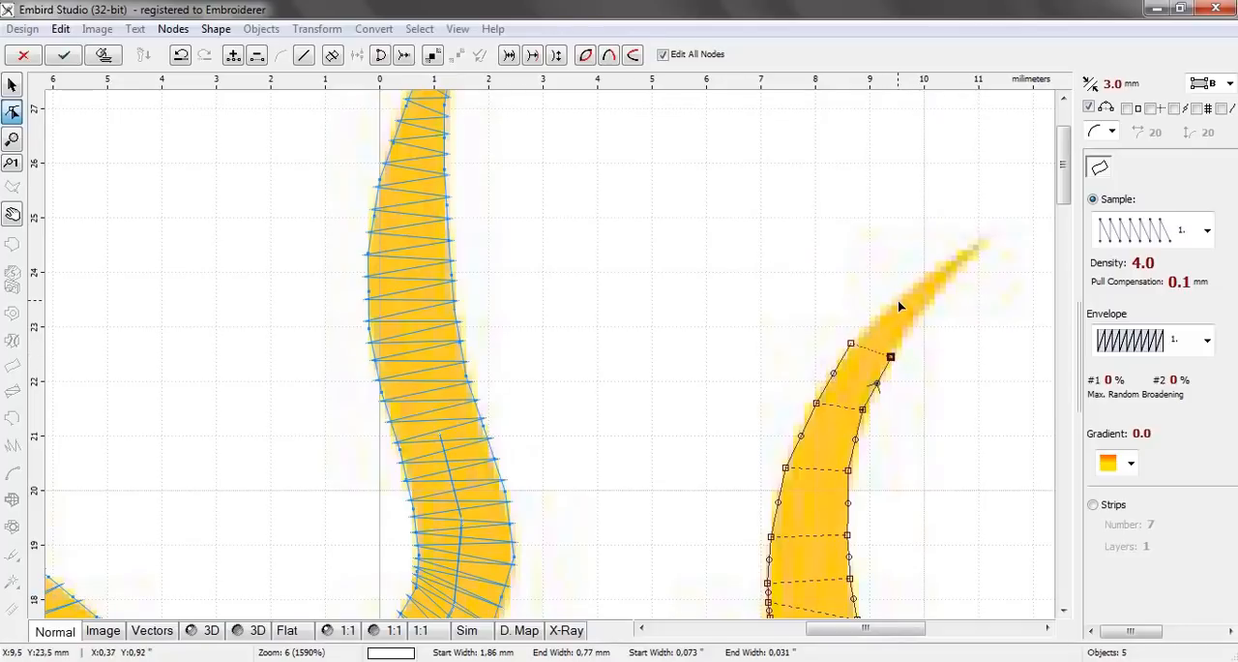
# Close the sixth ray with three node pairs tapering to its tip about 24.5 mm above centre, and generate its stitches
pyautogui.click(899, 303)
pyautogui.click(918, 317)
pyautogui.click(939, 273)
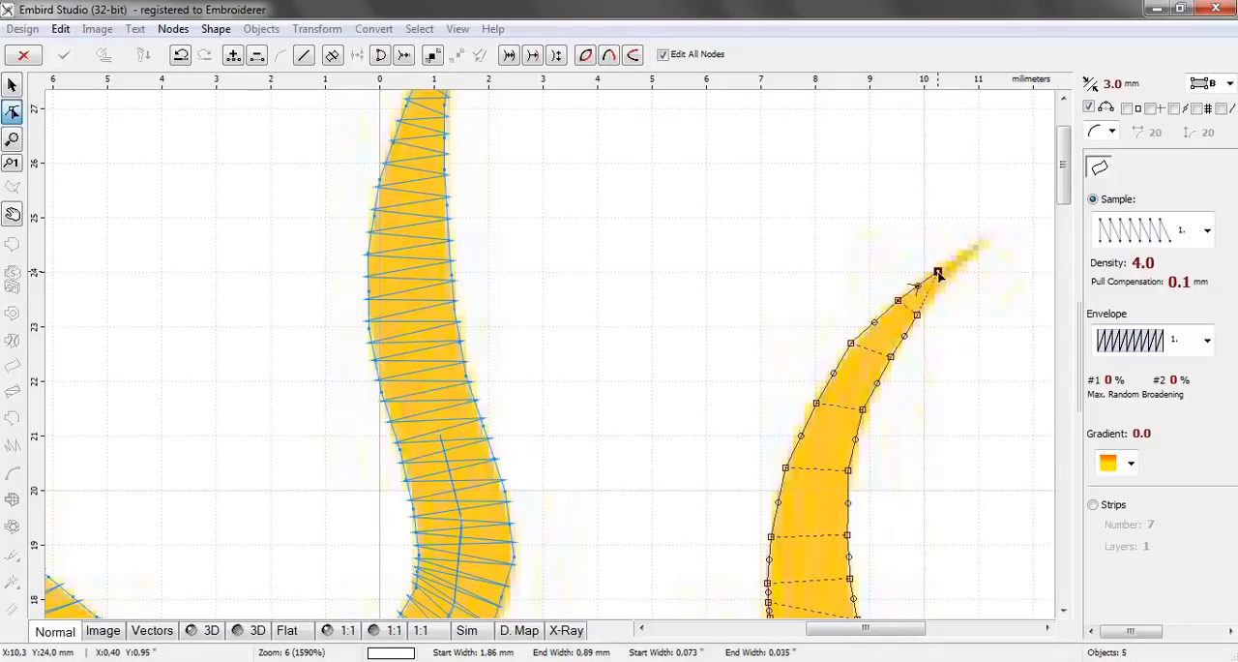
pyautogui.click(949, 282)
pyautogui.click(958, 261)
pyautogui.click(978, 244)
pyautogui.moveTo(978, 244); pyautogui.dragTo(984, 243)
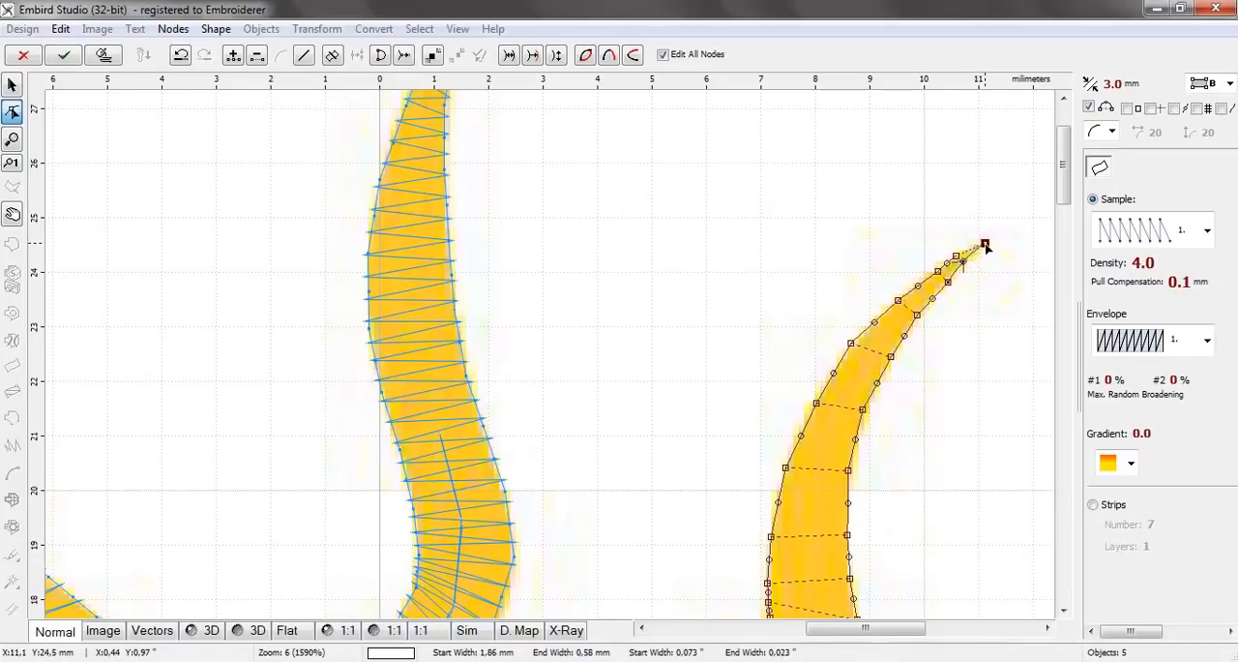
pyautogui.click(107, 58)
# Start a two-edge column for the seventh ray with a base pair about 1.76 mm wide inside the sun and a second pair about 1.83 mm wide
pyautogui.scroll(-1, 623, 295)
pyautogui.scroll(-1, 637, 335)
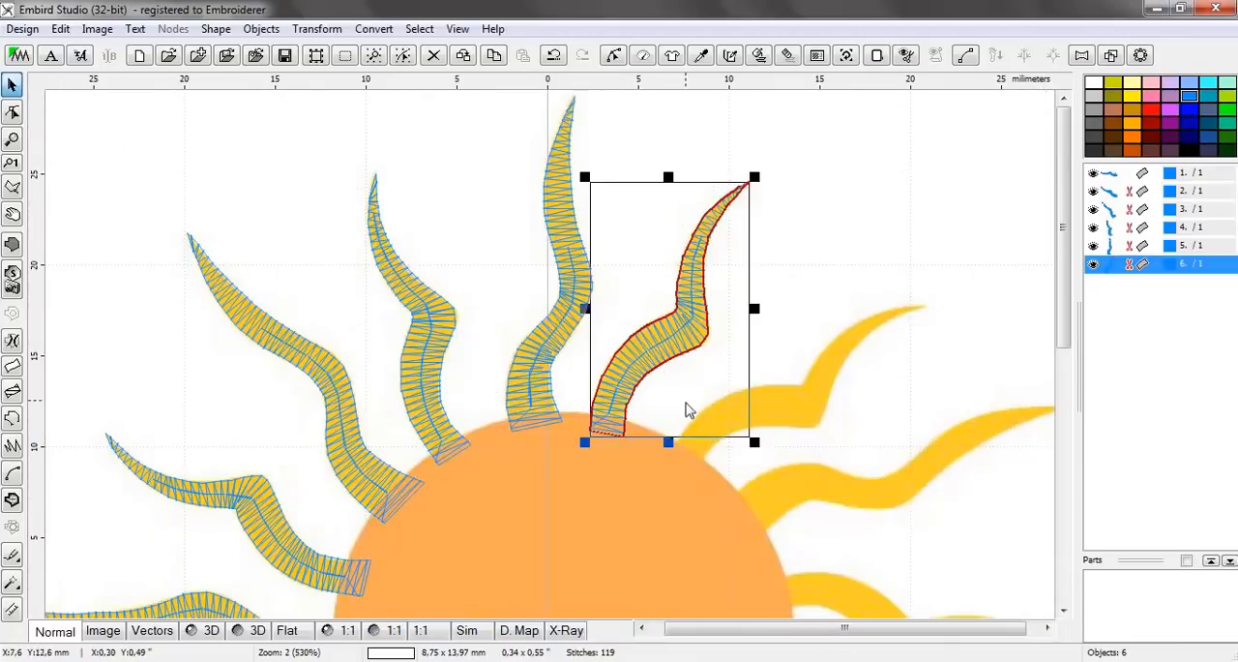
pyautogui.scroll(2, 688, 416)
pyautogui.click(711, 530)
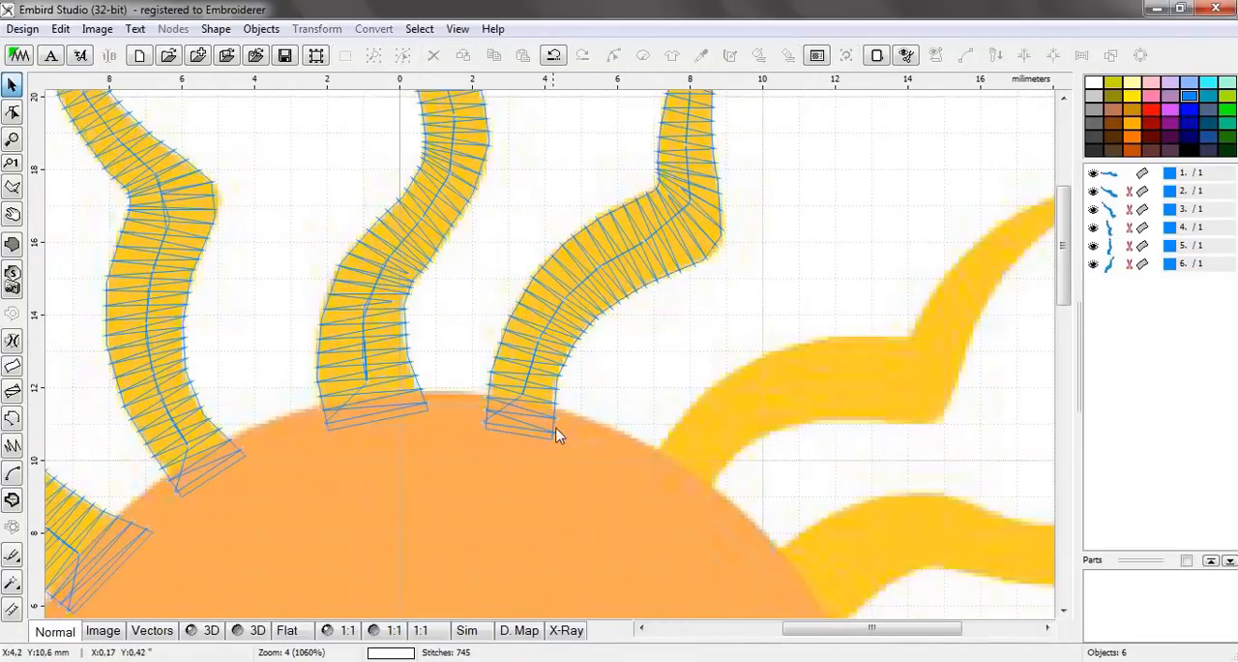
pyautogui.scroll(2, 566, 438)
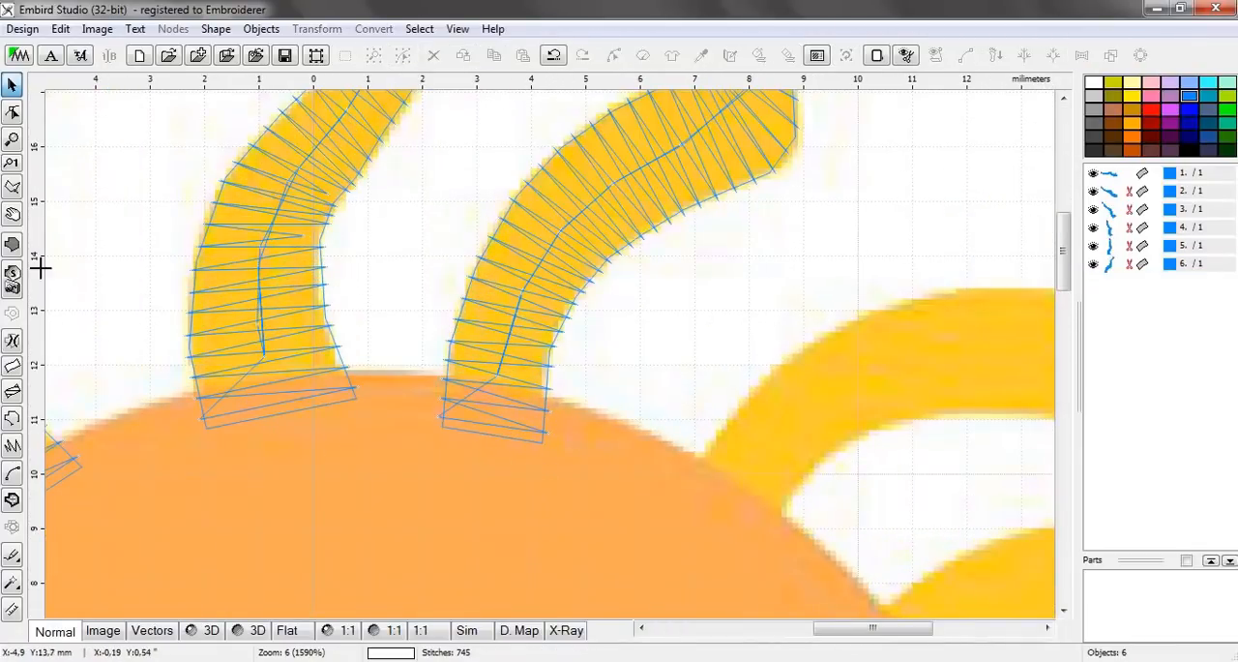
pyautogui.click(13, 368)
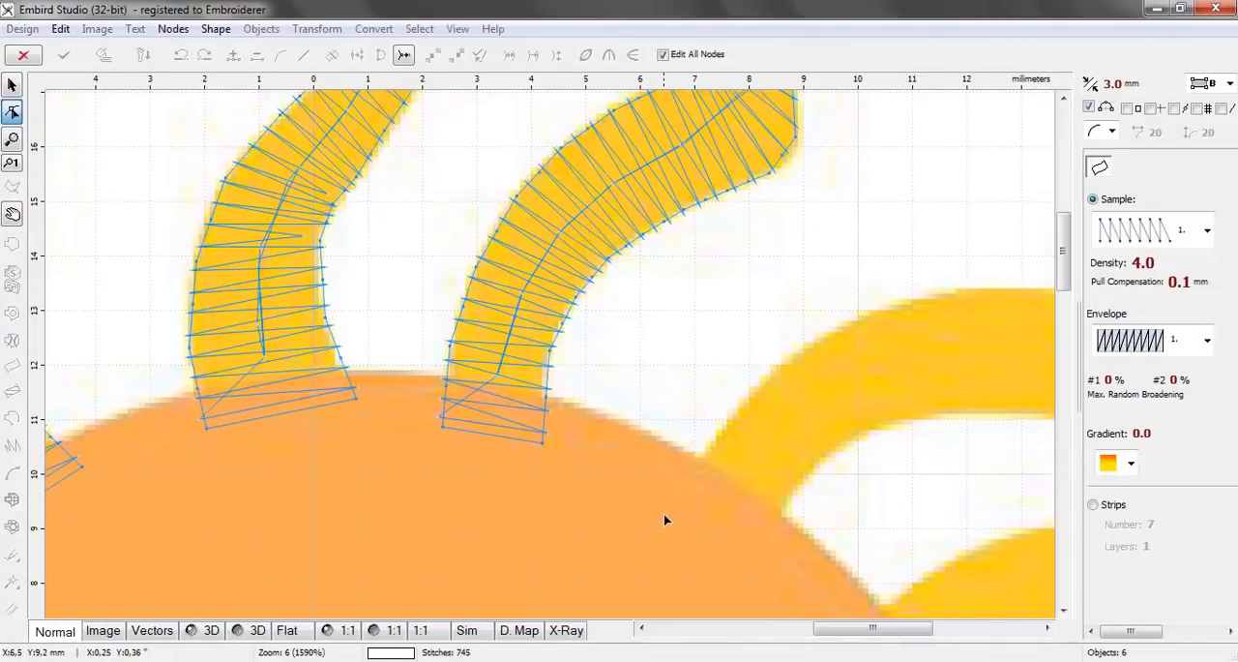
pyautogui.click(674, 518)
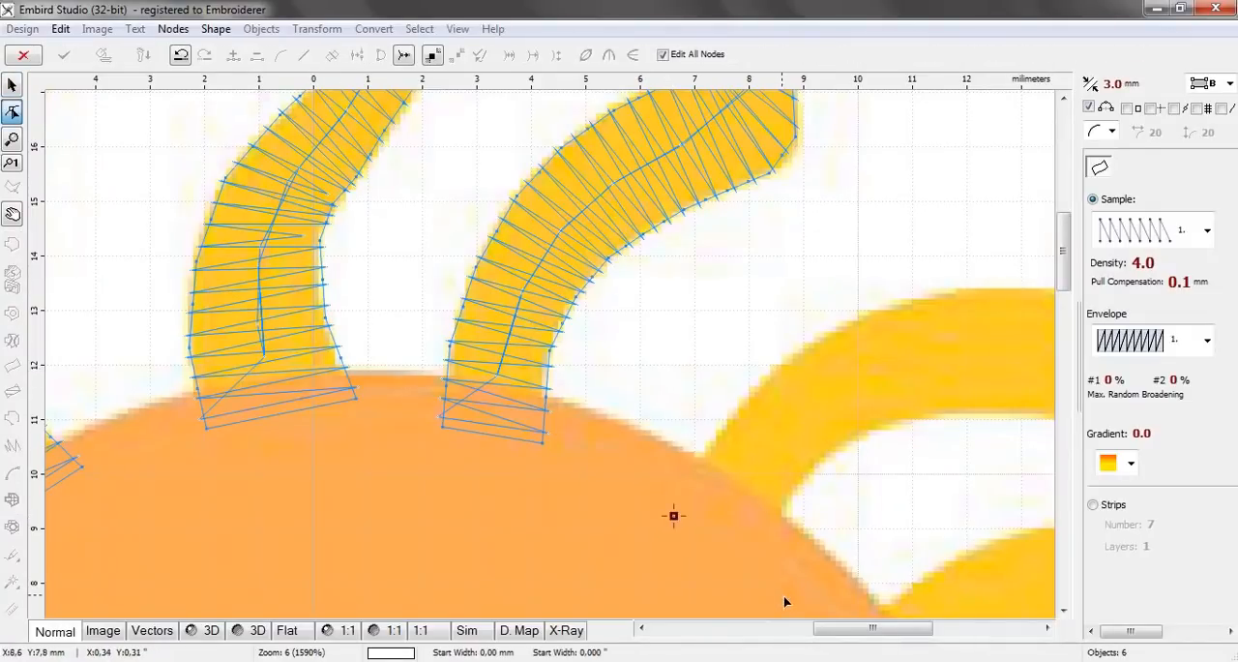
pyautogui.click(763, 552)
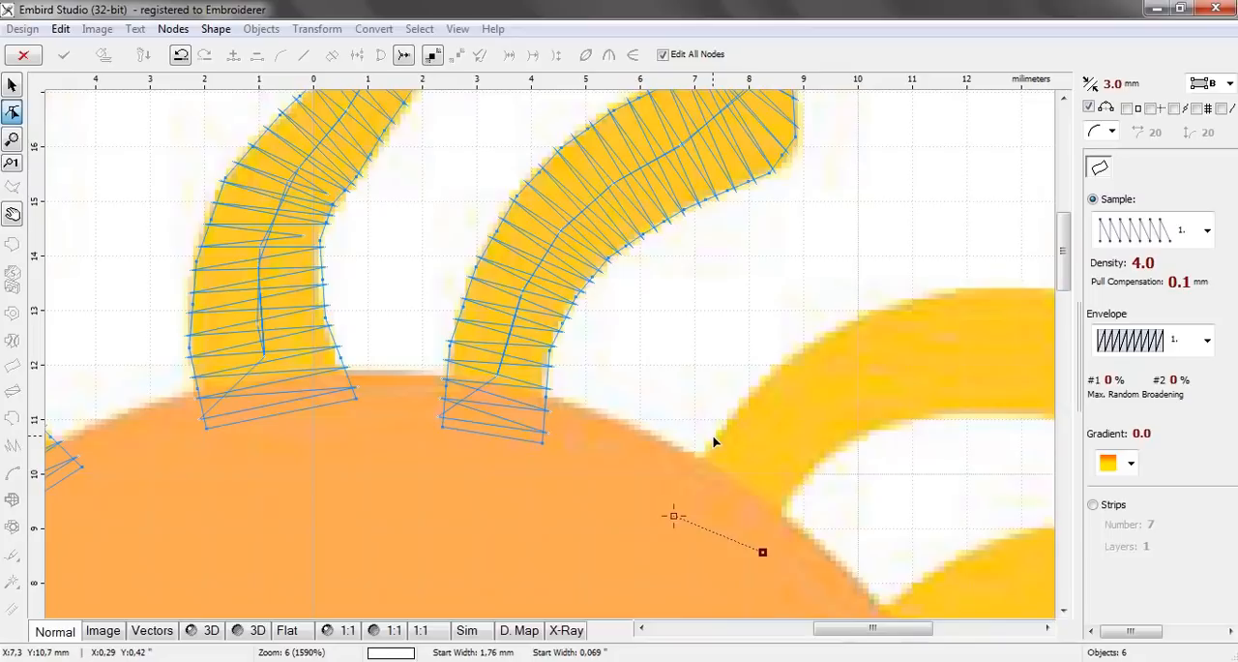
pyautogui.click(713, 438)
pyautogui.click(801, 482)
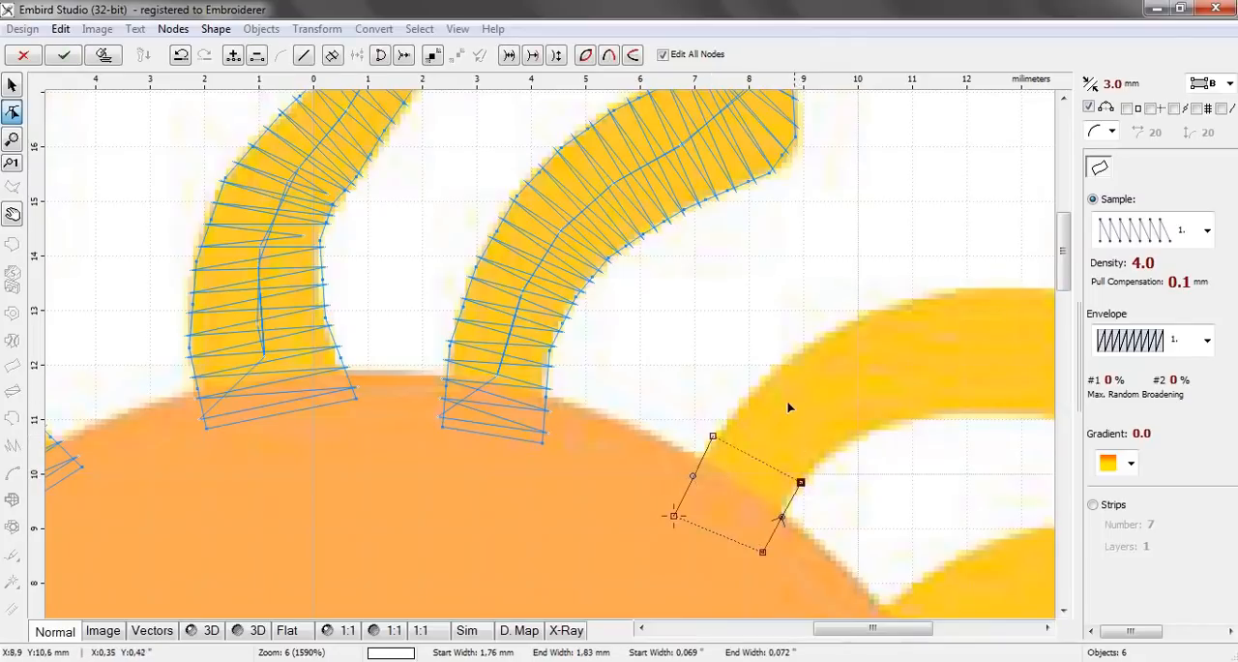
# Add three node pairs along the seventh ray's lower curve, the last about 11.1 mm above centre on the lower edge
pyautogui.click(774, 374)
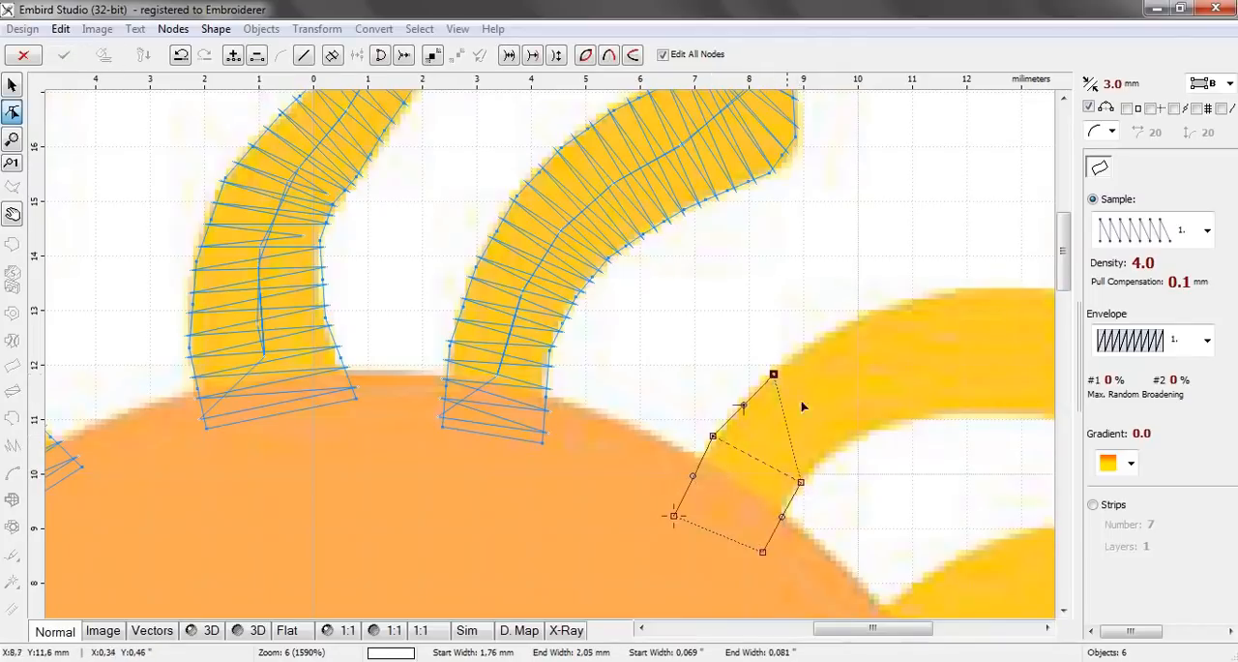
pyautogui.click(835, 450)
pyautogui.click(838, 332)
pyautogui.click(882, 426)
pyautogui.click(908, 304)
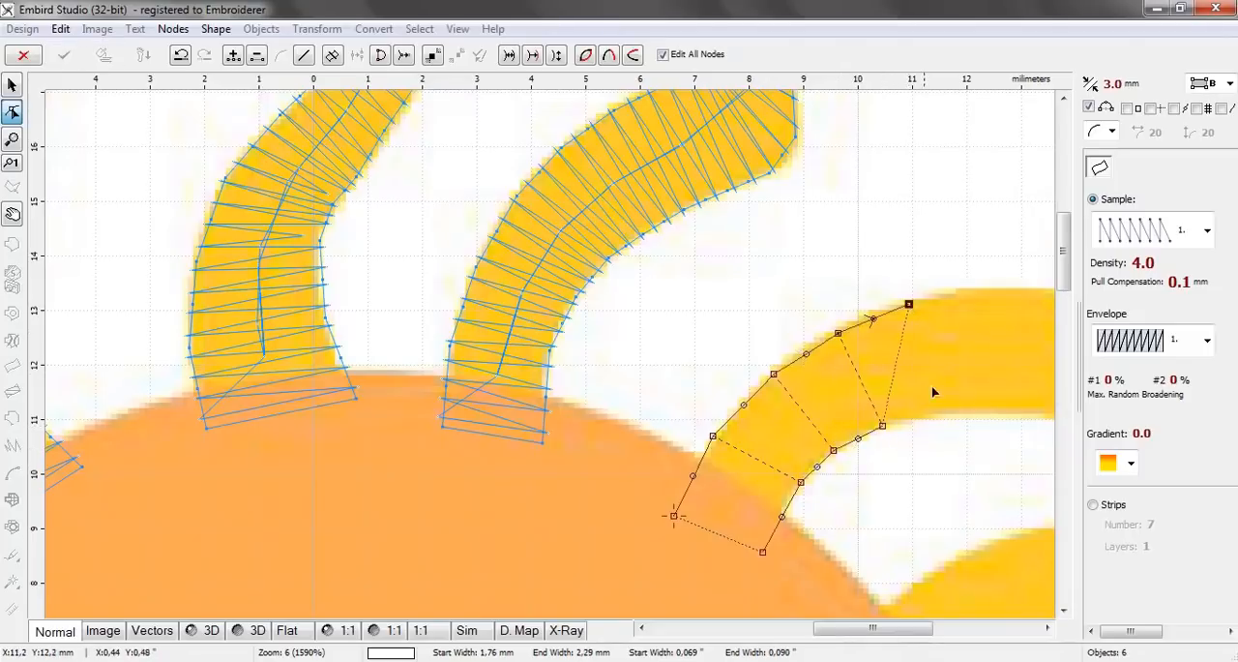
pyautogui.click(940, 417)
# Add three more node pairs along the seventh ray up to its bend, the last about 2.43 mm wide
pyautogui.moveTo(917, 630); pyautogui.dragTo(958, 631)
pyautogui.click(637, 288)
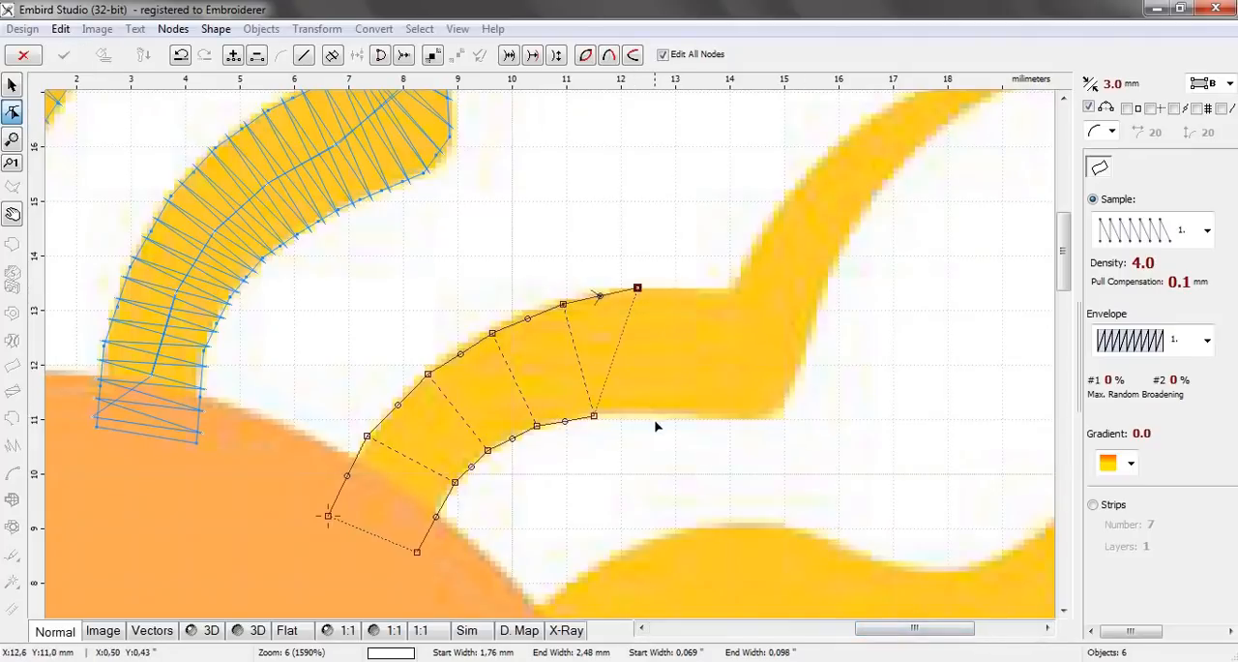
pyautogui.click(646, 414)
pyautogui.click(688, 286)
pyautogui.click(703, 416)
pyautogui.click(732, 286)
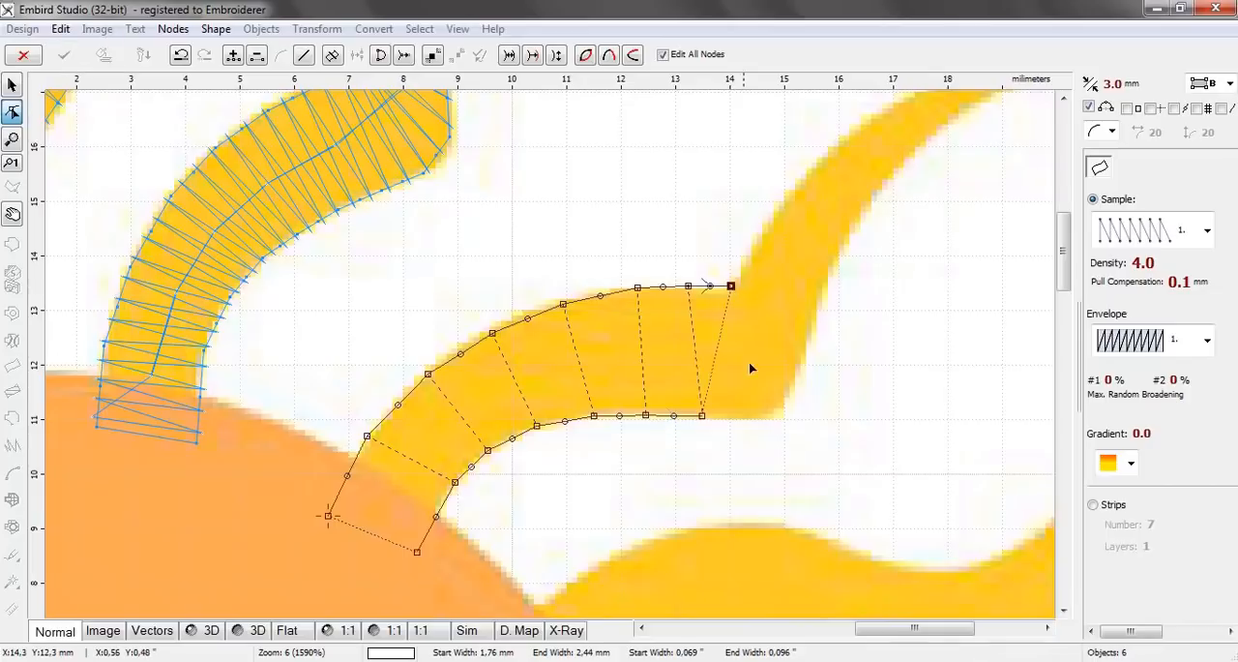
pyautogui.click(755, 416)
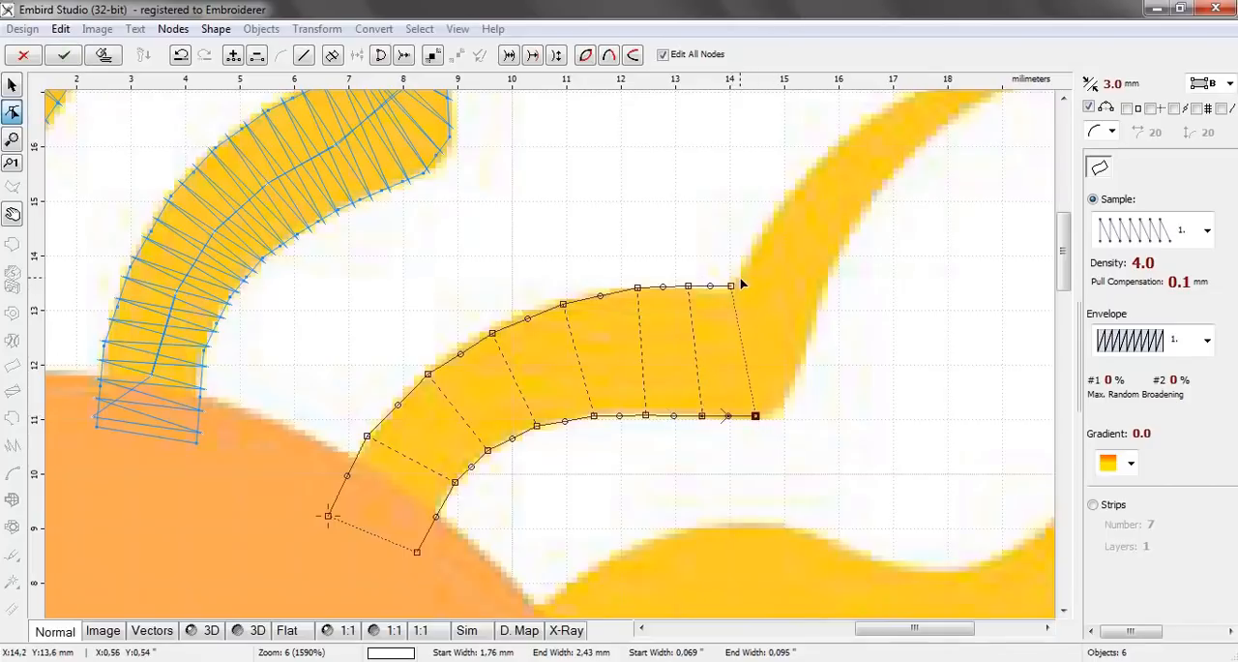
# Add three node pairs around the seventh ray's bend, the last about 1.36 mm wide, and curve its outer lower corner to match the image
pyautogui.click(740, 280)
pyautogui.click(801, 360)
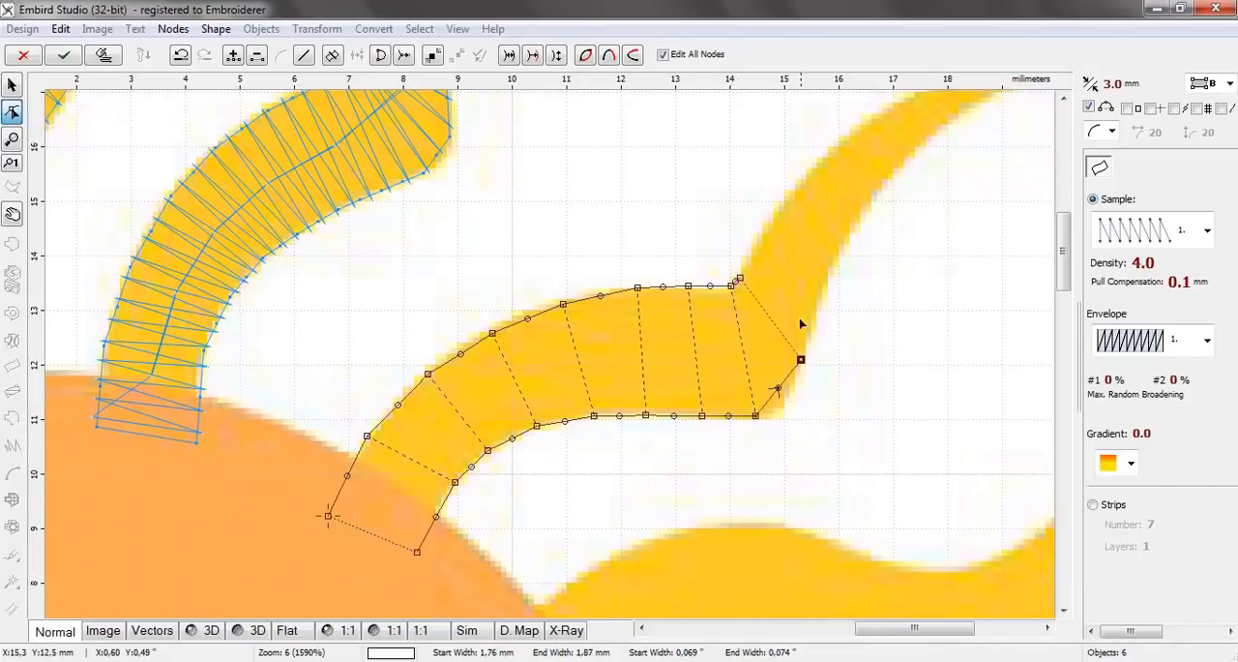
pyautogui.click(750, 262)
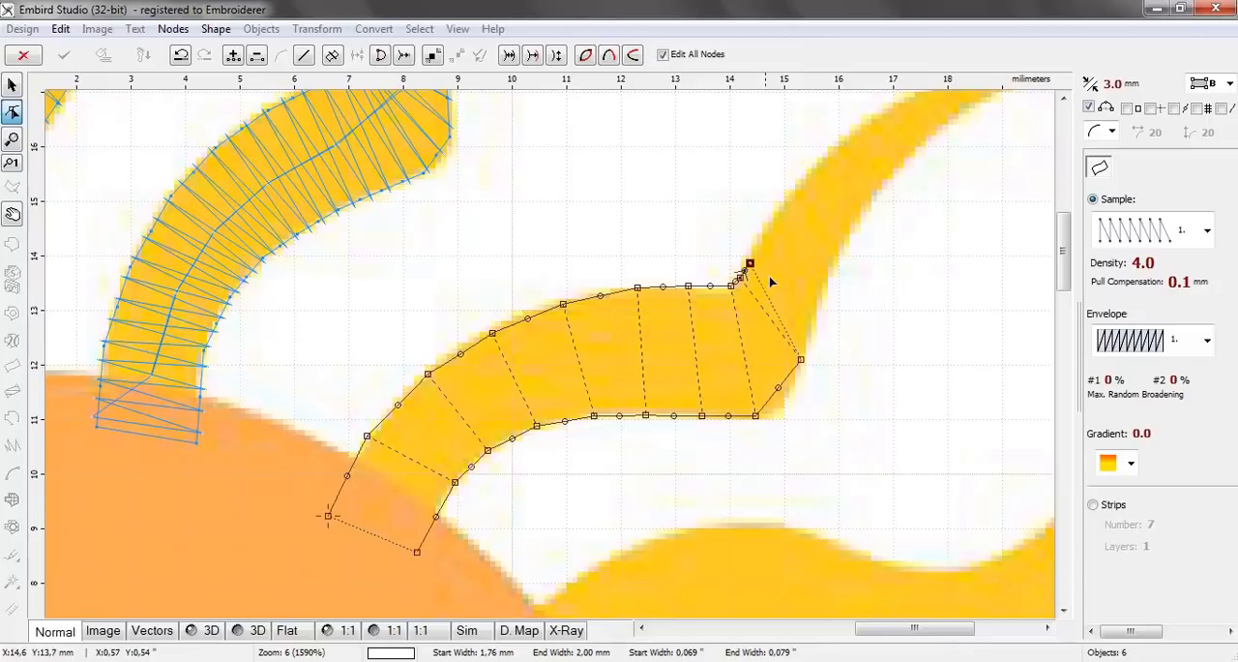
pyautogui.click(817, 311)
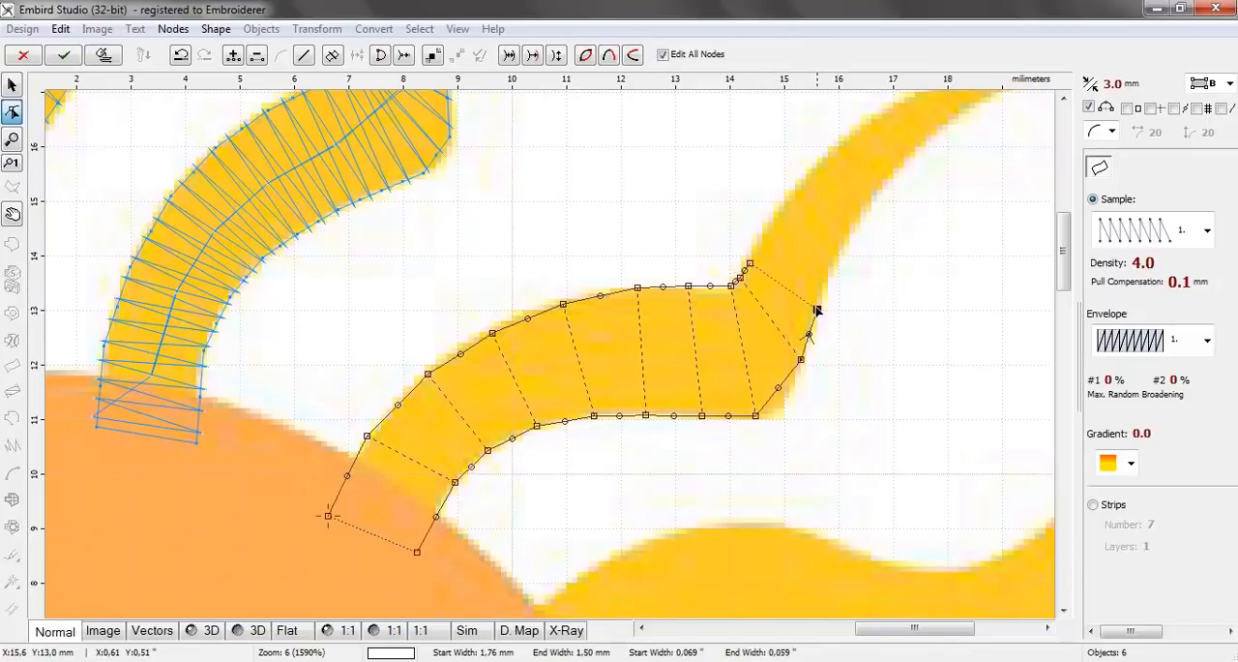
pyautogui.click(782, 402)
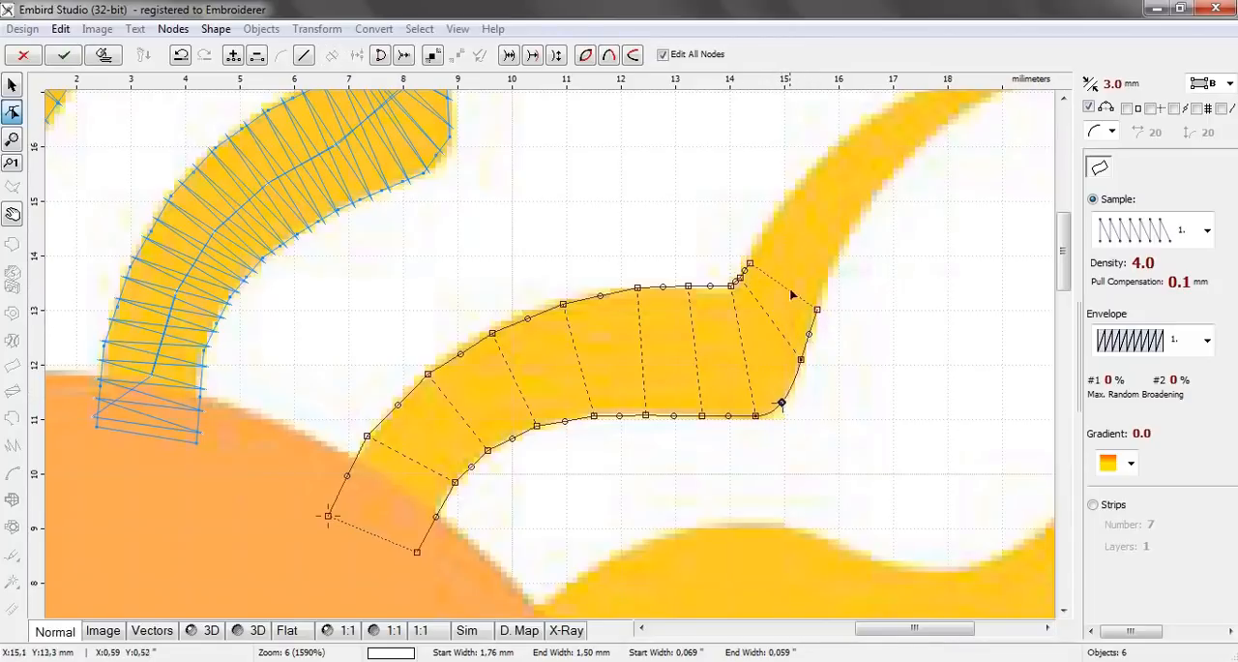
pyautogui.click(829, 275)
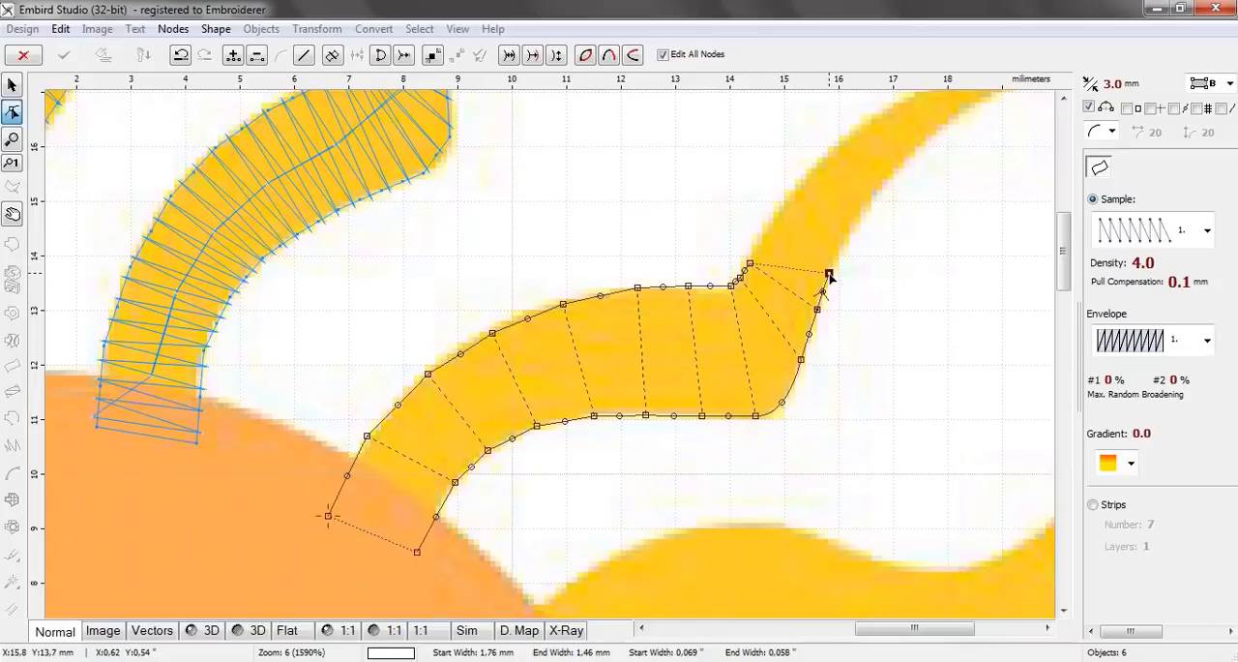
pyautogui.click(767, 232)
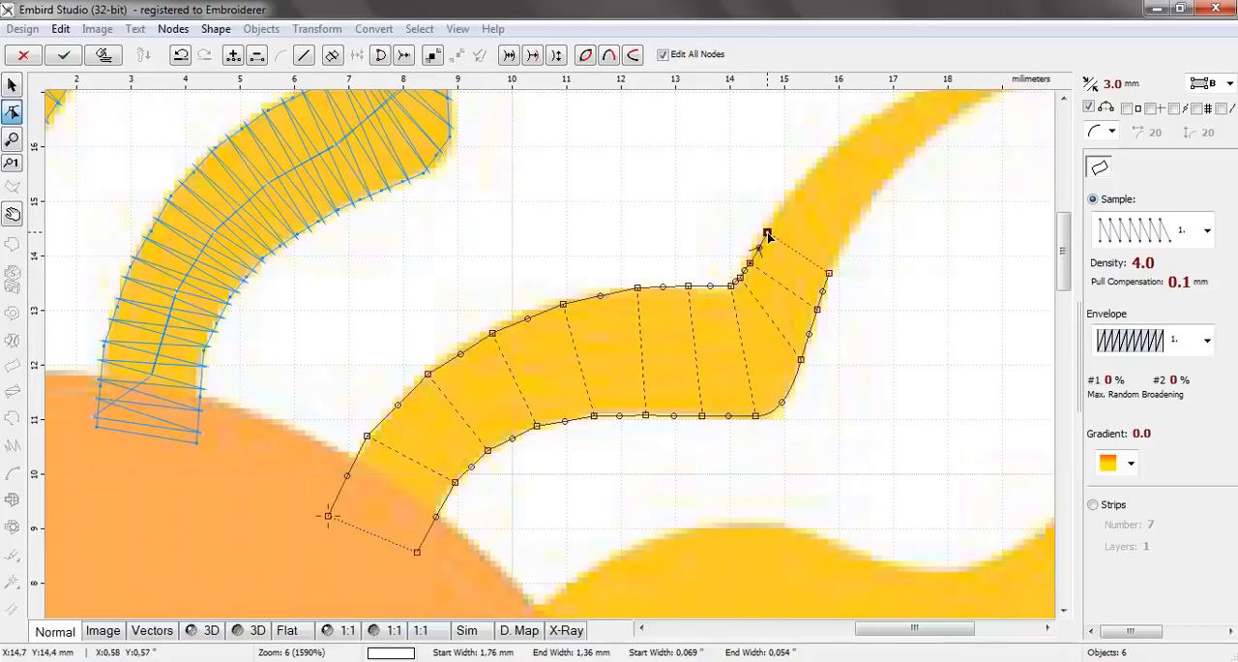
pyautogui.click(803, 184)
pyautogui.click(853, 223)
pyautogui.moveTo(1059, 239); pyautogui.dragTo(1059, 207)
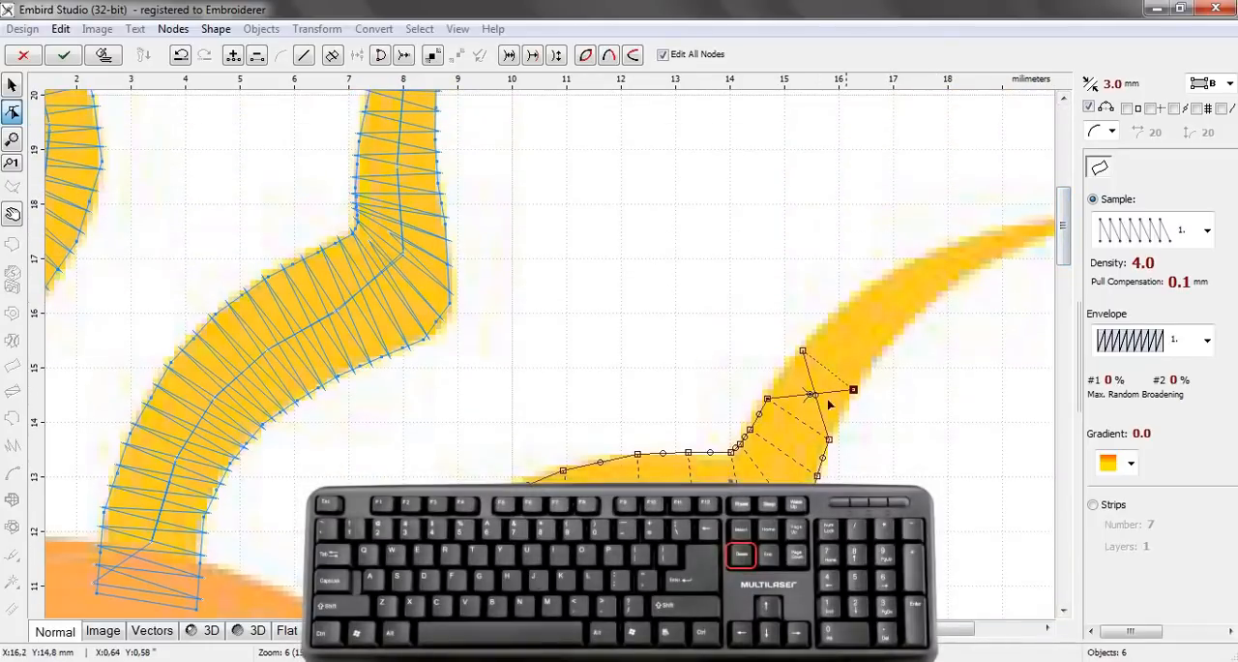
pyautogui.press('Delete')
pyautogui.press('Delete')
# Add two node pairs up the seventh ray beyond the bend, the last about 1.28 mm wide
pyautogui.click(846, 400)
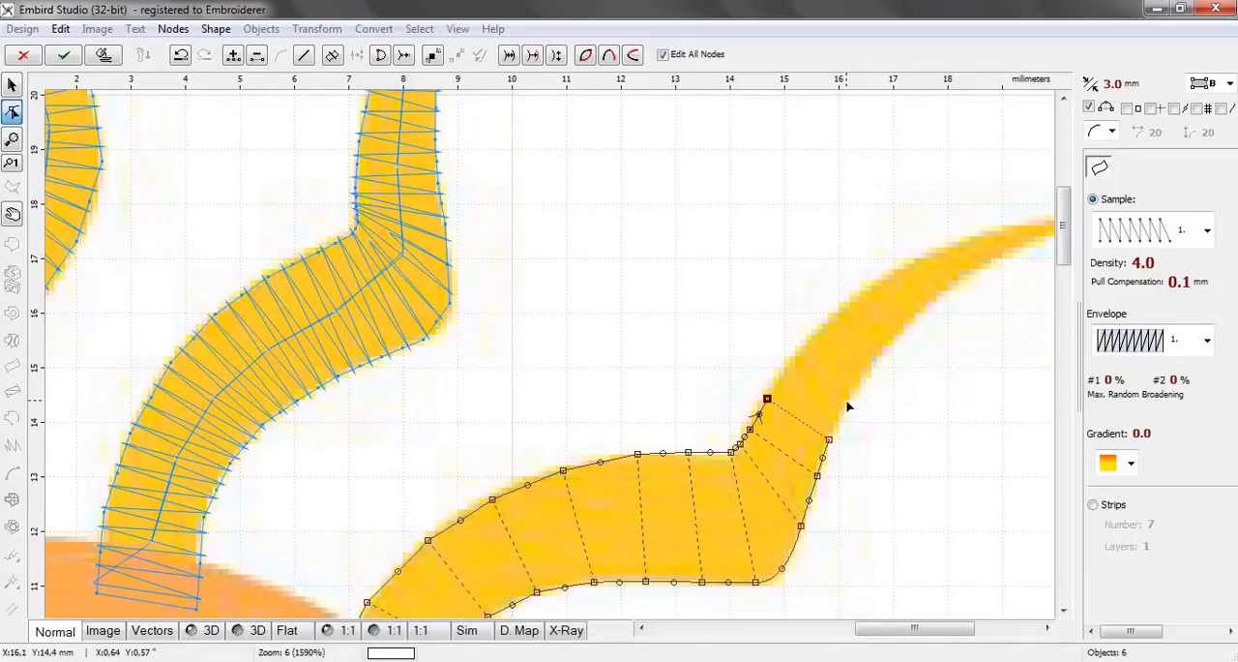
pyautogui.click(796, 360)
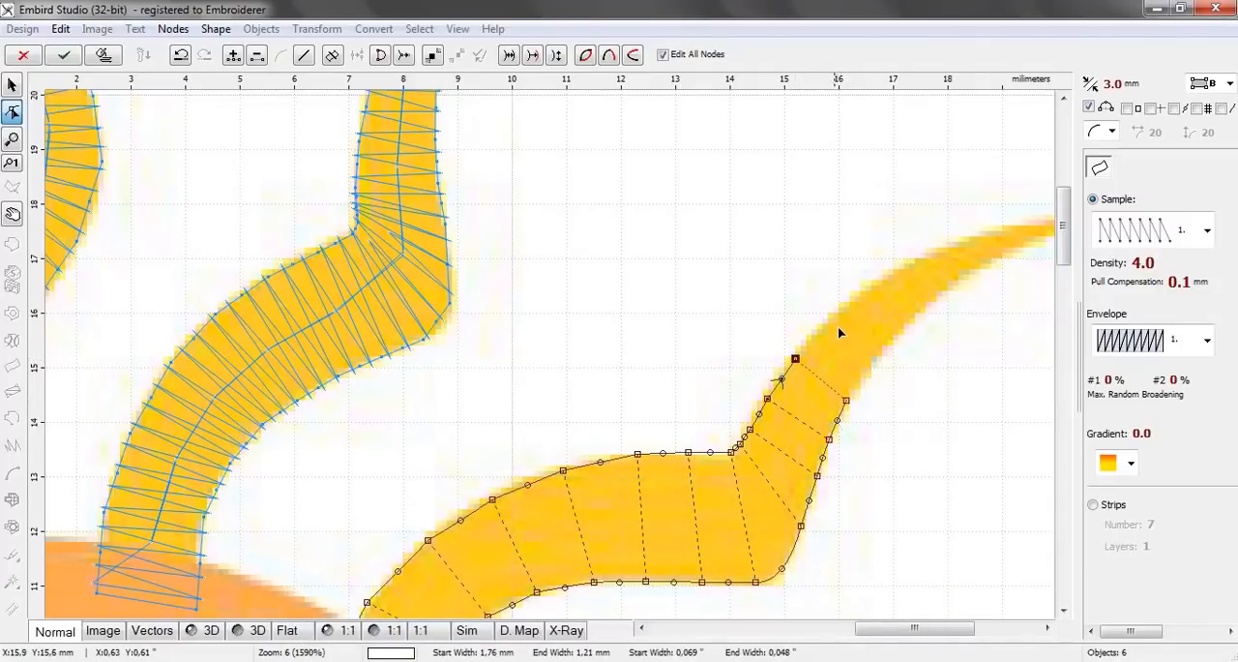
pyautogui.click(875, 367)
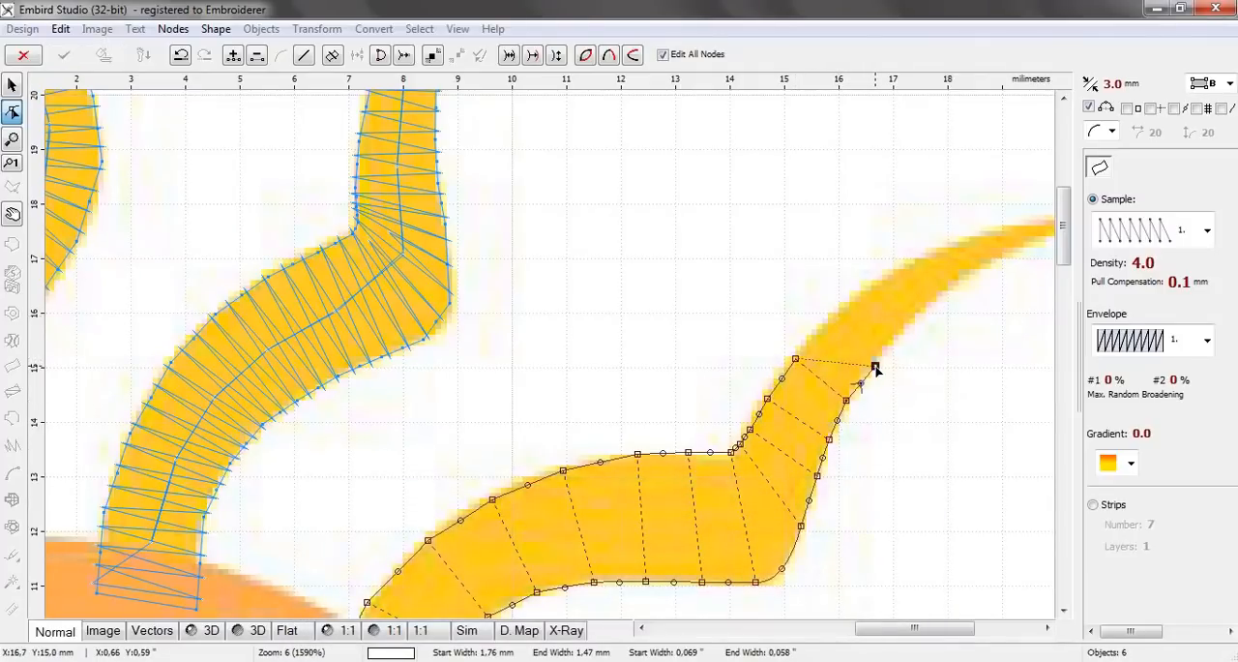
pyautogui.click(840, 307)
pyautogui.moveTo(895, 630); pyautogui.dragTo(947, 630)
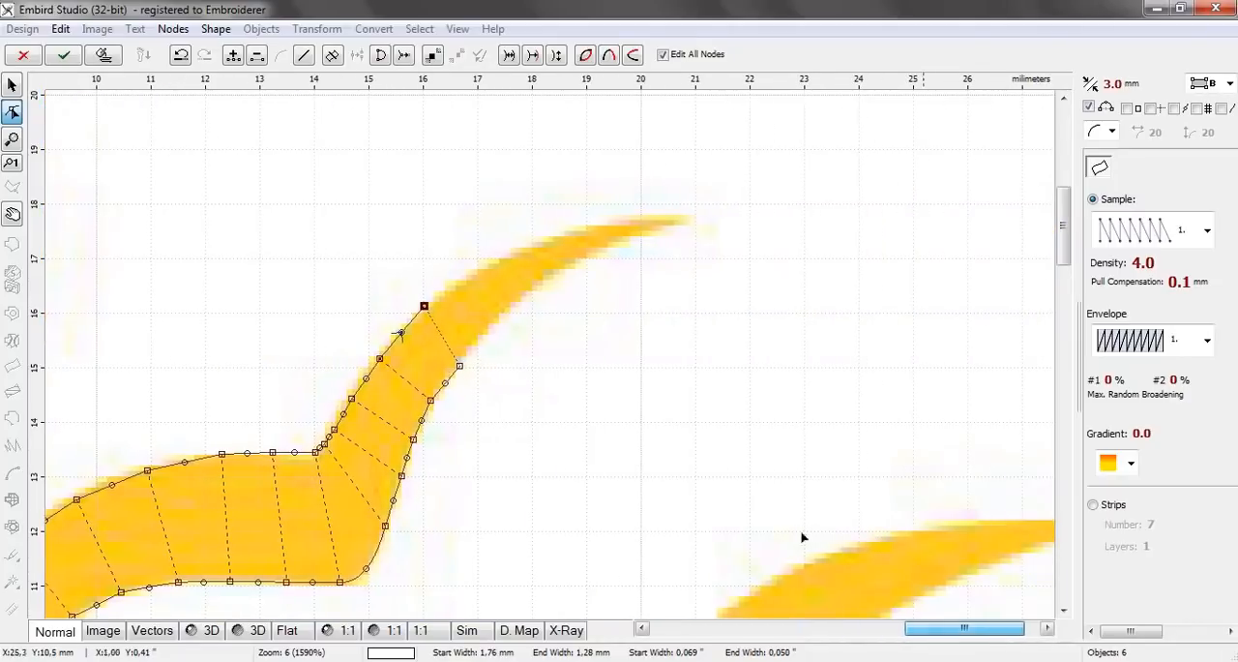
pyautogui.click(473, 271)
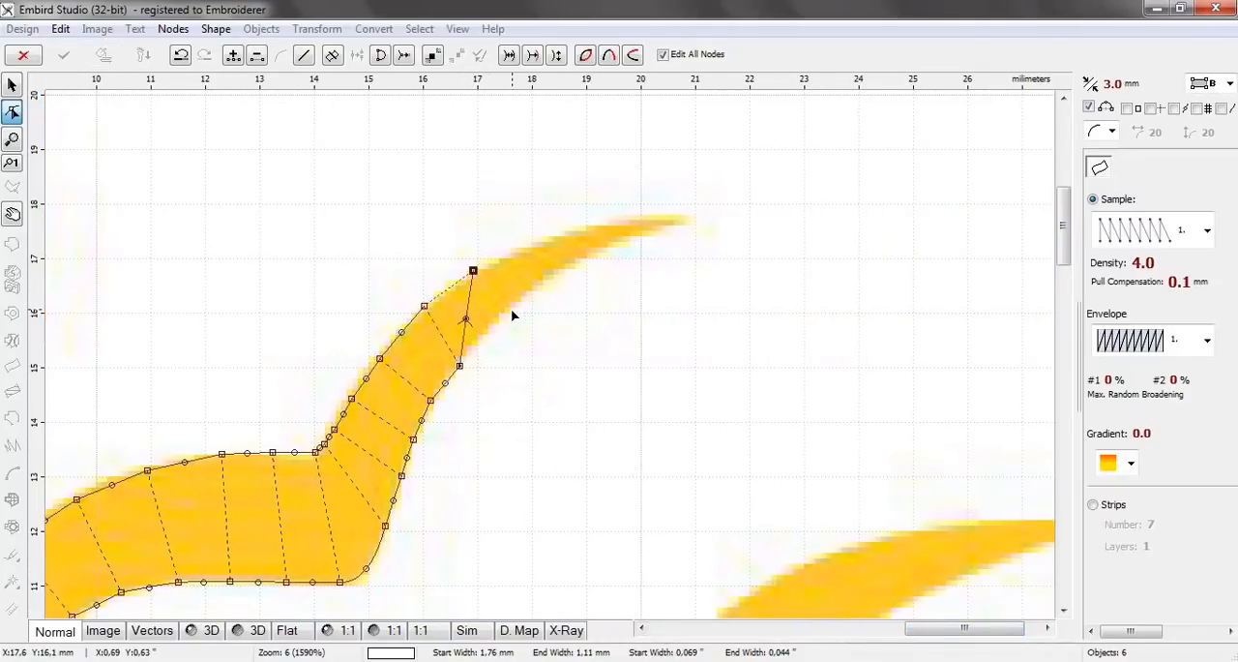
pyautogui.press('BackSpace')
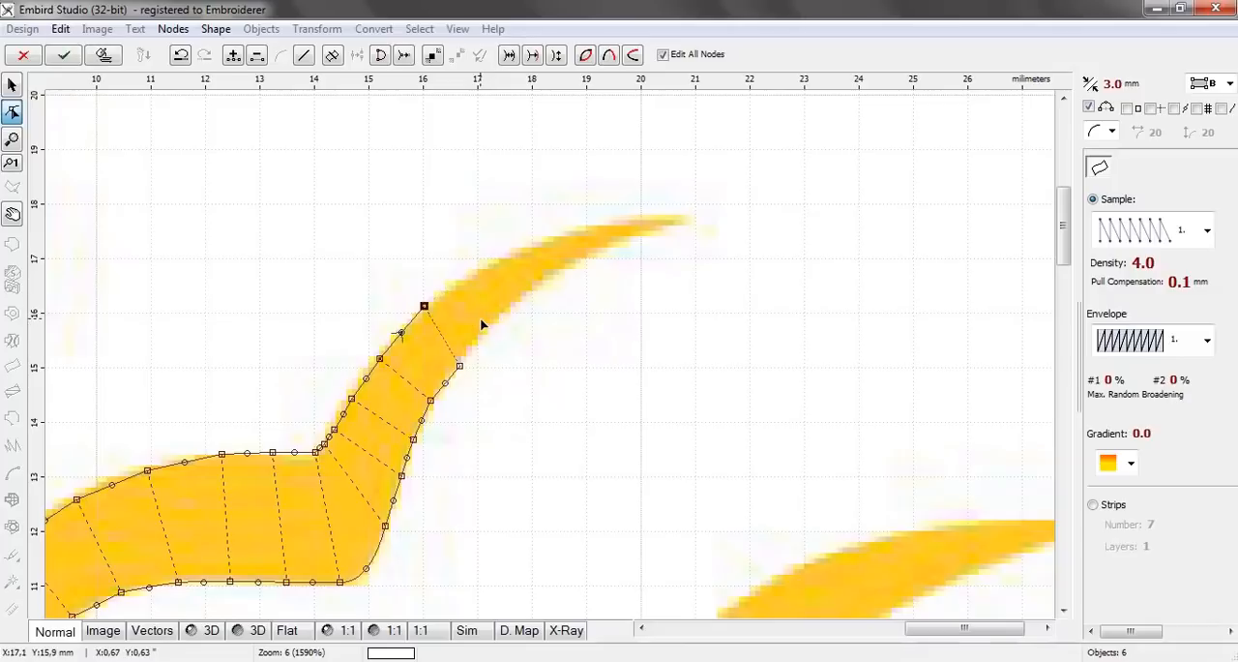
# Add four node pairs along the seventh ray's narrowing curve, the last about 17.6 mm above centre on the upper edge
pyautogui.click(492, 326)
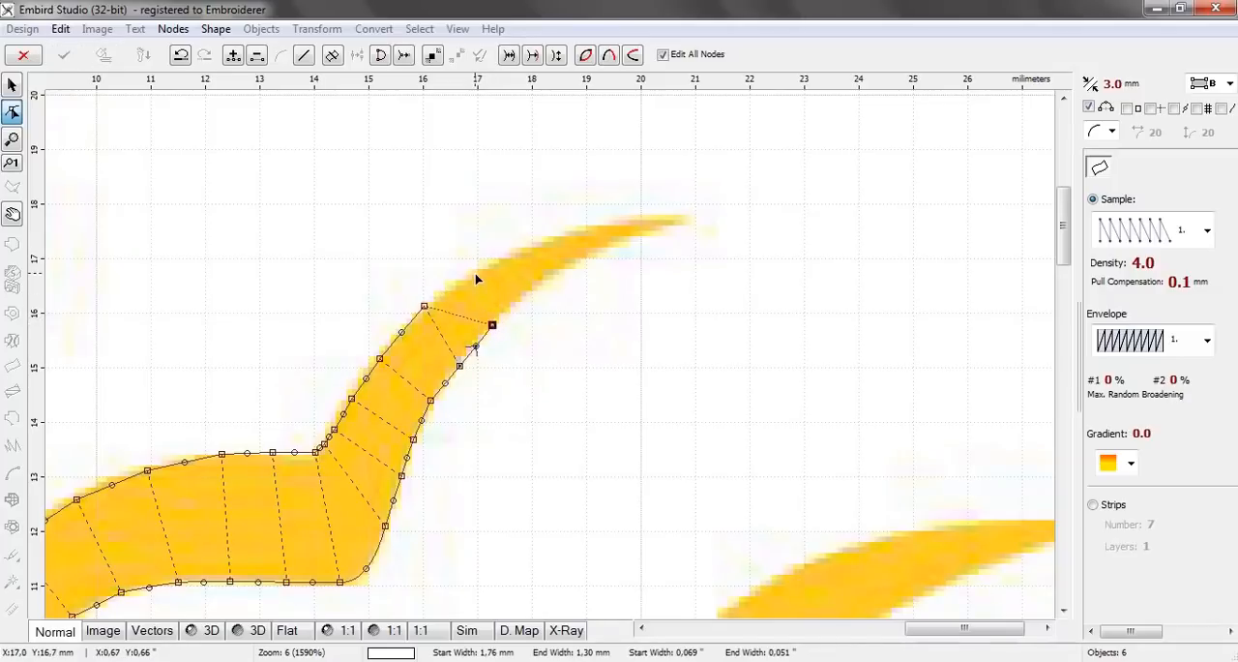
pyautogui.click(468, 276)
pyautogui.click(525, 293)
pyautogui.click(510, 259)
pyautogui.click(556, 275)
pyautogui.click(555, 237)
pyautogui.click(594, 255)
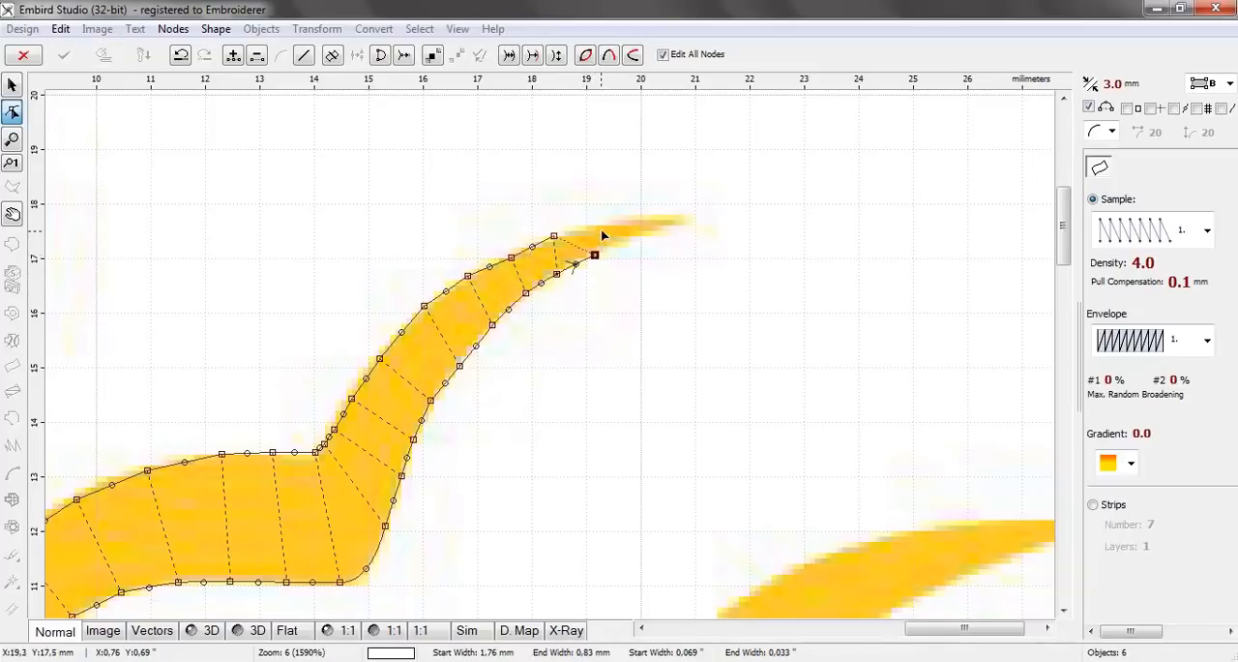
pyautogui.click(600, 224)
# Close the seventh ray with two node pairs tapering to its tip about 20.8 mm right of centre, and generate its stitches
pyautogui.click(631, 241)
pyautogui.click(631, 220)
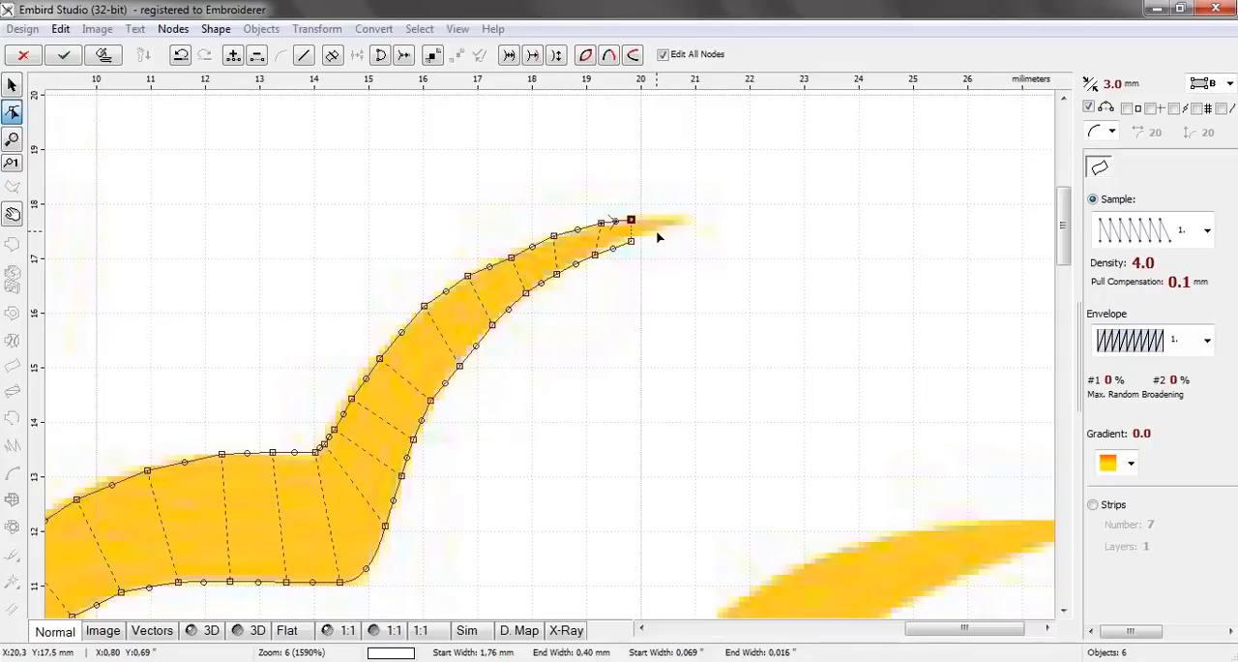
pyautogui.click(657, 232)
pyautogui.click(676, 220)
pyautogui.moveTo(677, 219); pyautogui.dragTo(686, 225)
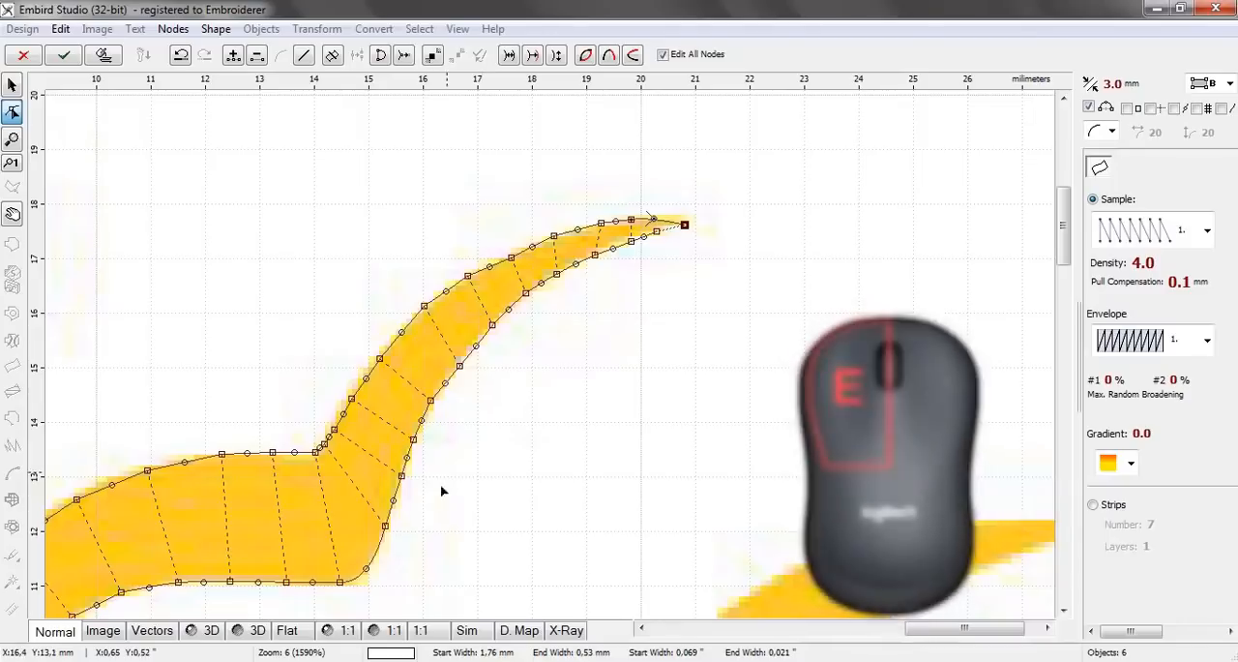
pyautogui.click(100, 55)
# Start a two-edge column for the eighth ray with a base pair about 2.96 mm wide inside the sun and a second pair just outside it
pyautogui.scroll(-3, 694, 332)
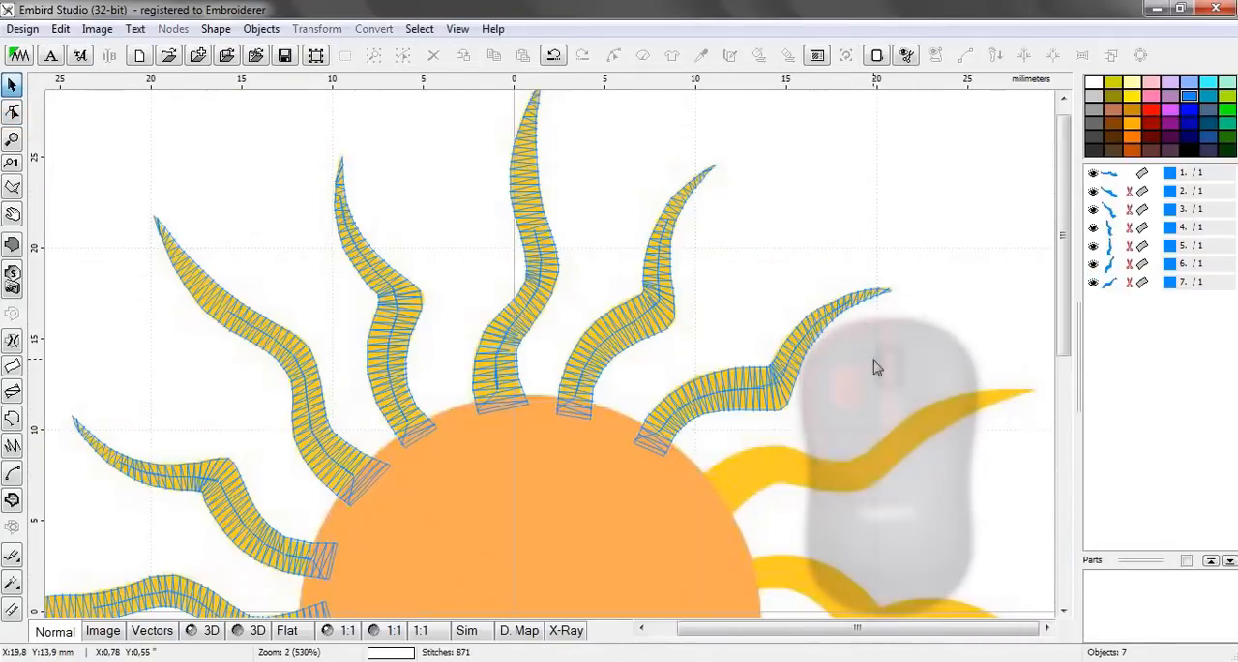
pyautogui.scroll(-1, 845, 415)
pyautogui.scroll(2, 735, 304)
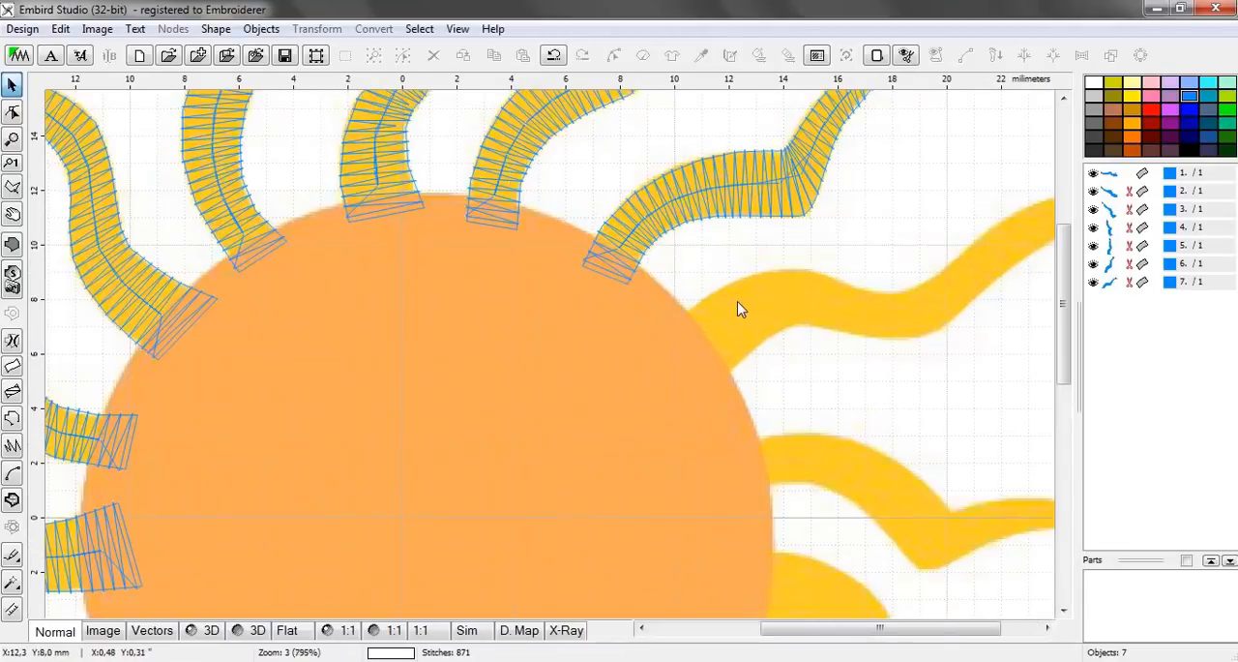
pyautogui.scroll(1, 736, 308)
pyautogui.moveTo(857, 631); pyautogui.dragTo(882, 634)
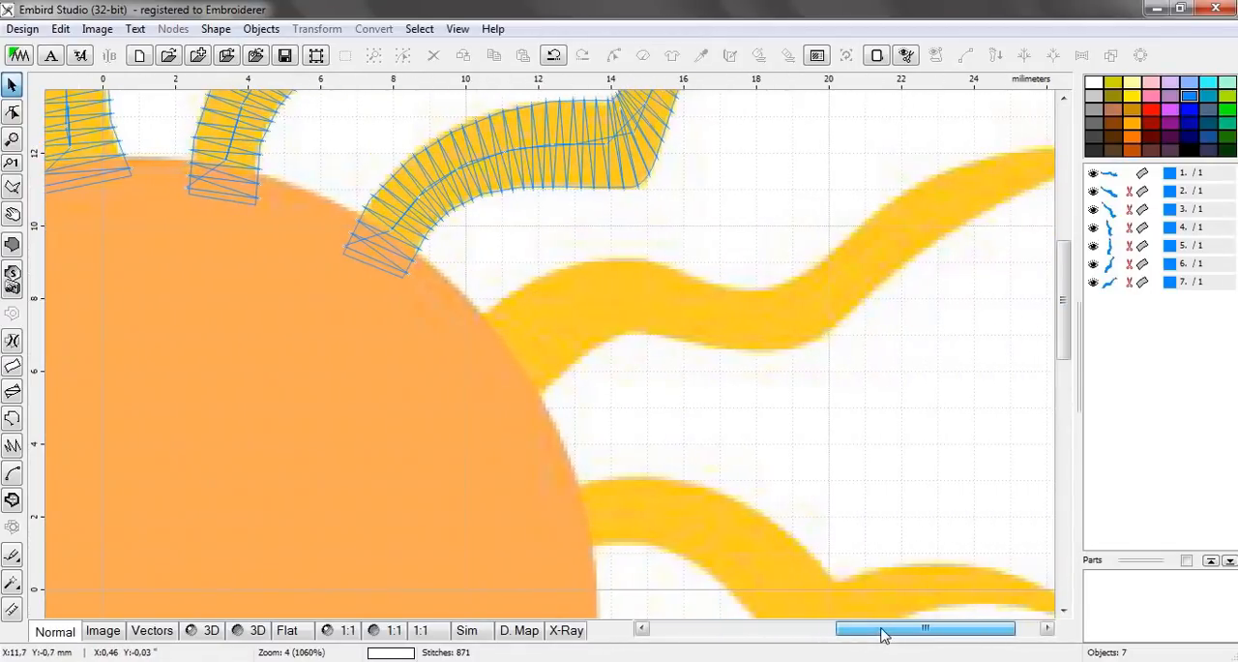
pyautogui.click(15, 365)
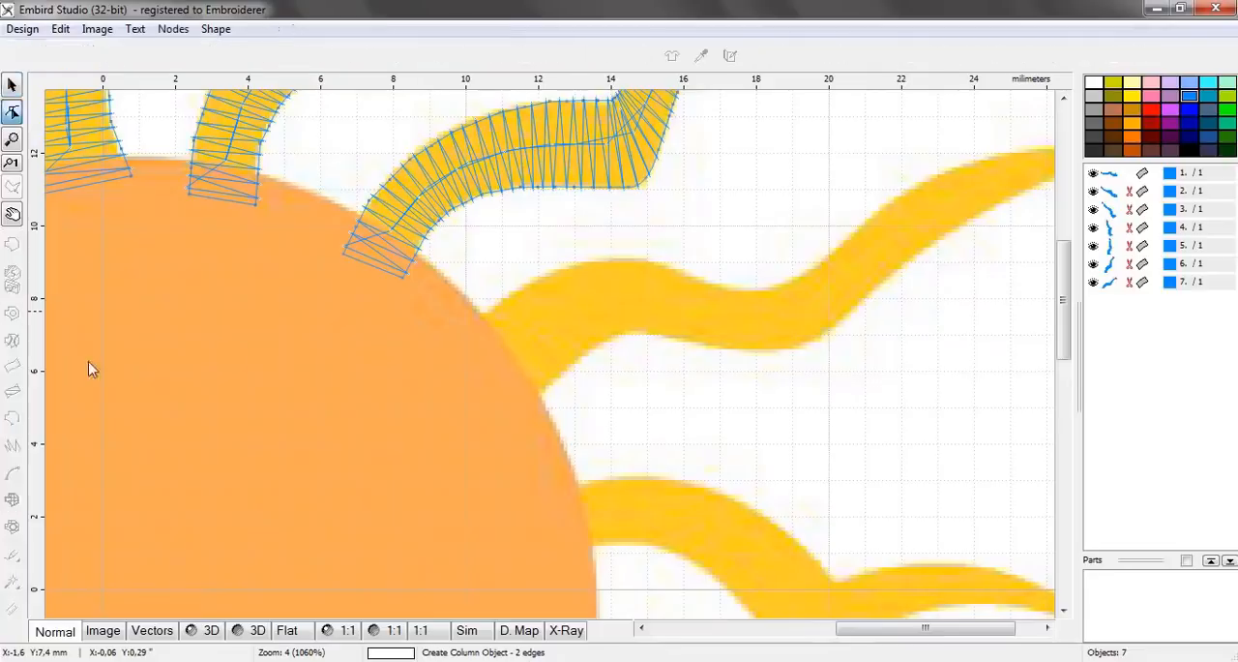
pyautogui.click(448, 333)
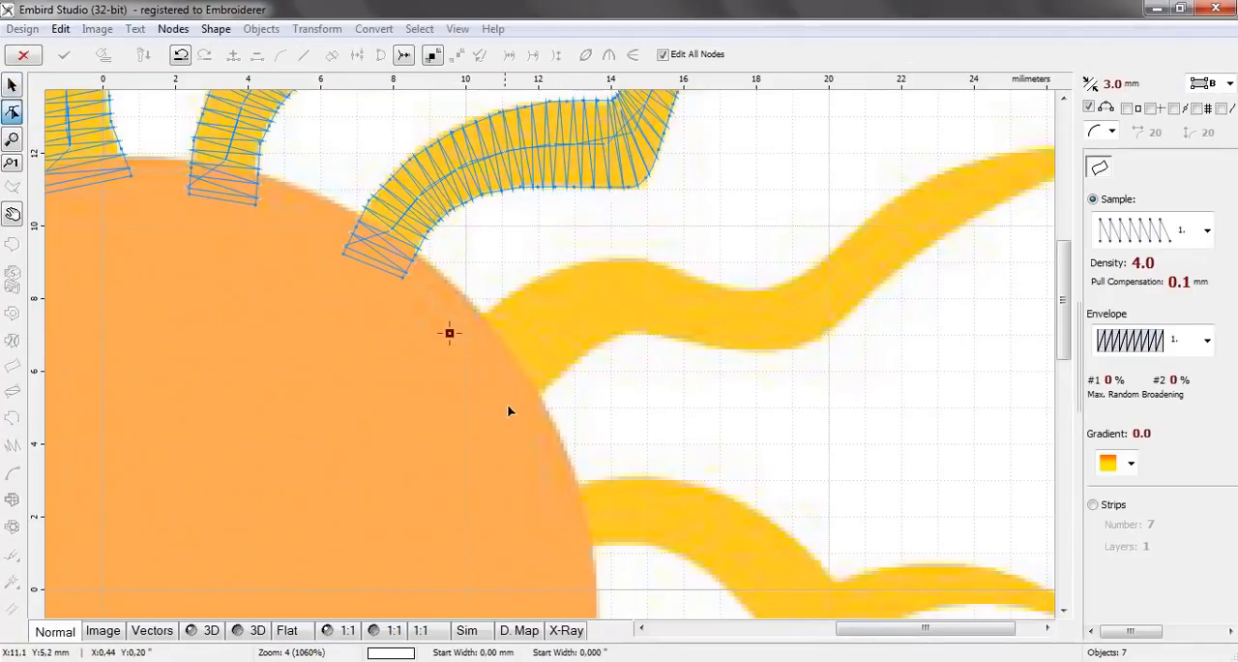
pyautogui.click(516, 417)
pyautogui.click(504, 298)
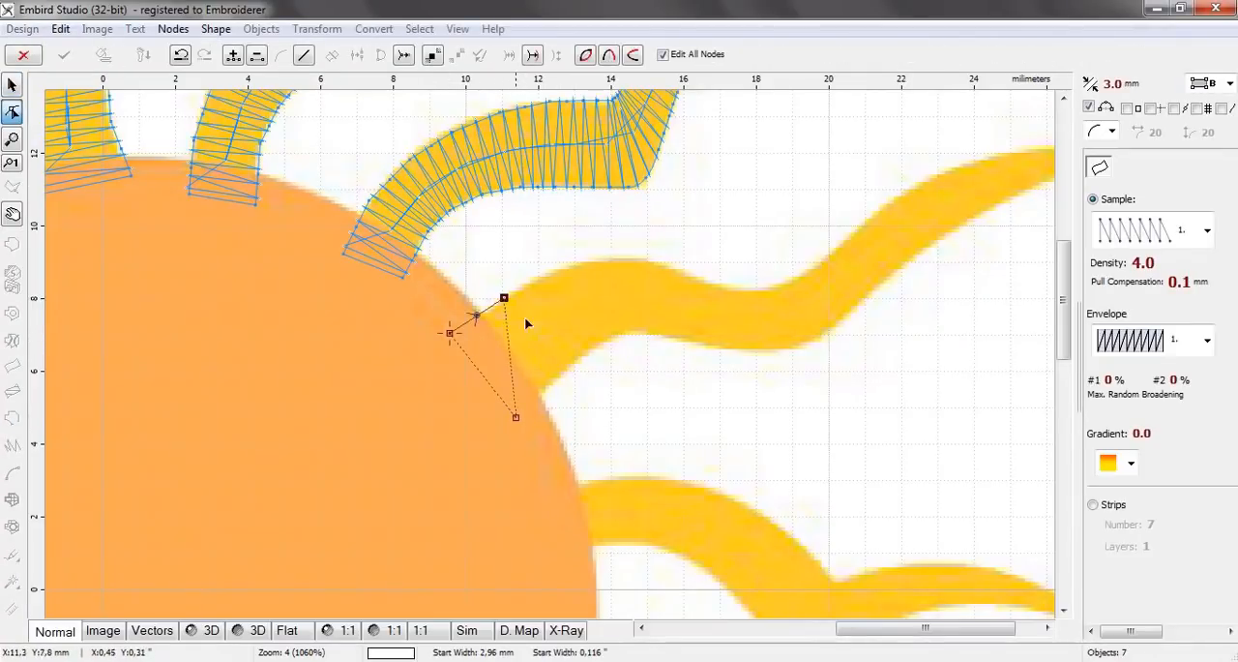
pyautogui.click(566, 372)
# Add three node pairs over the eighth ray's first crest, the last about 2.04 mm wide
pyautogui.click(563, 269)
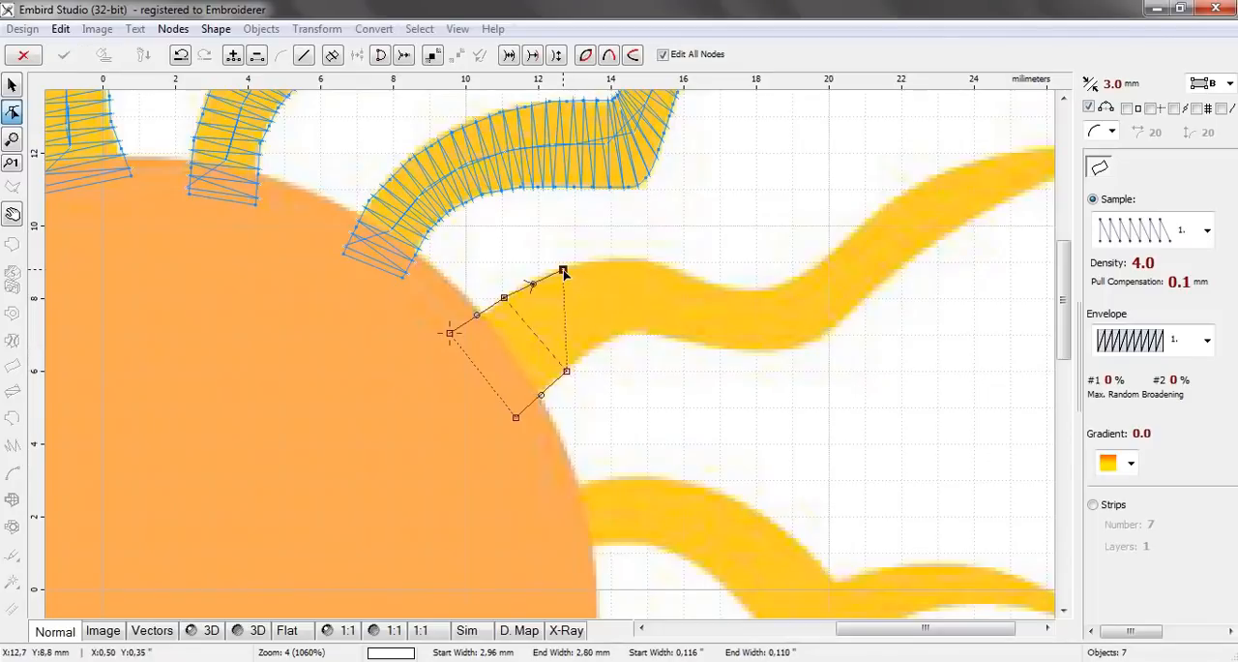
pyautogui.click(610, 343)
pyautogui.click(619, 261)
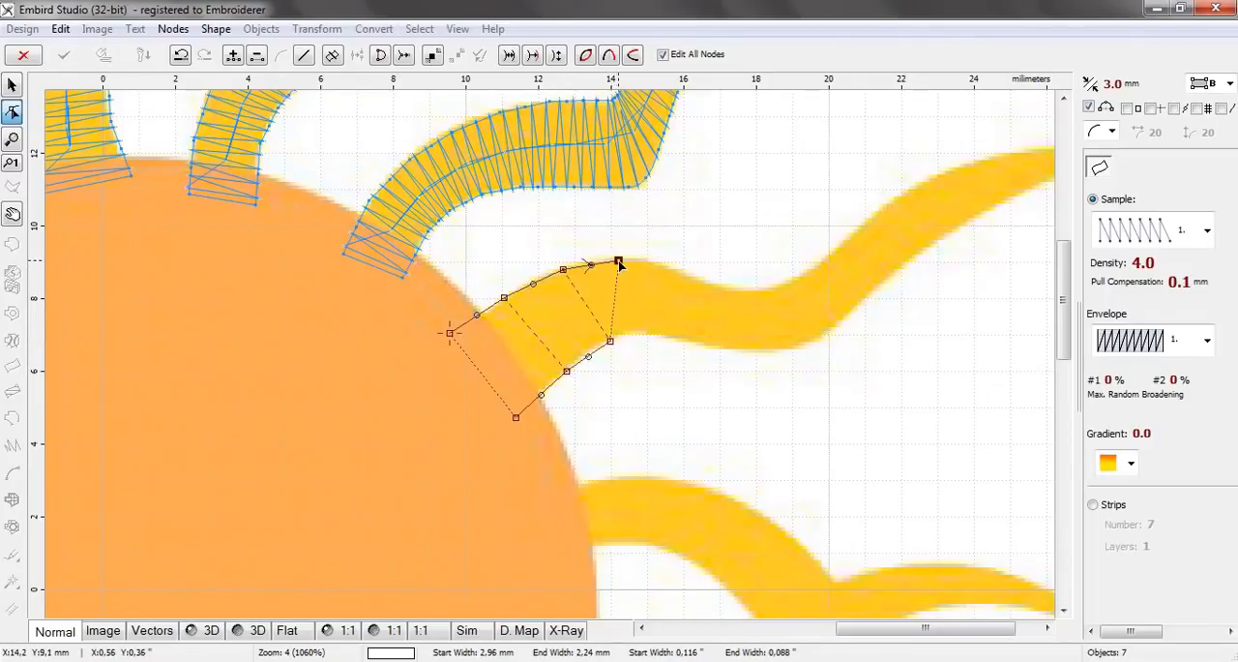
pyautogui.click(642, 334)
pyautogui.click(670, 269)
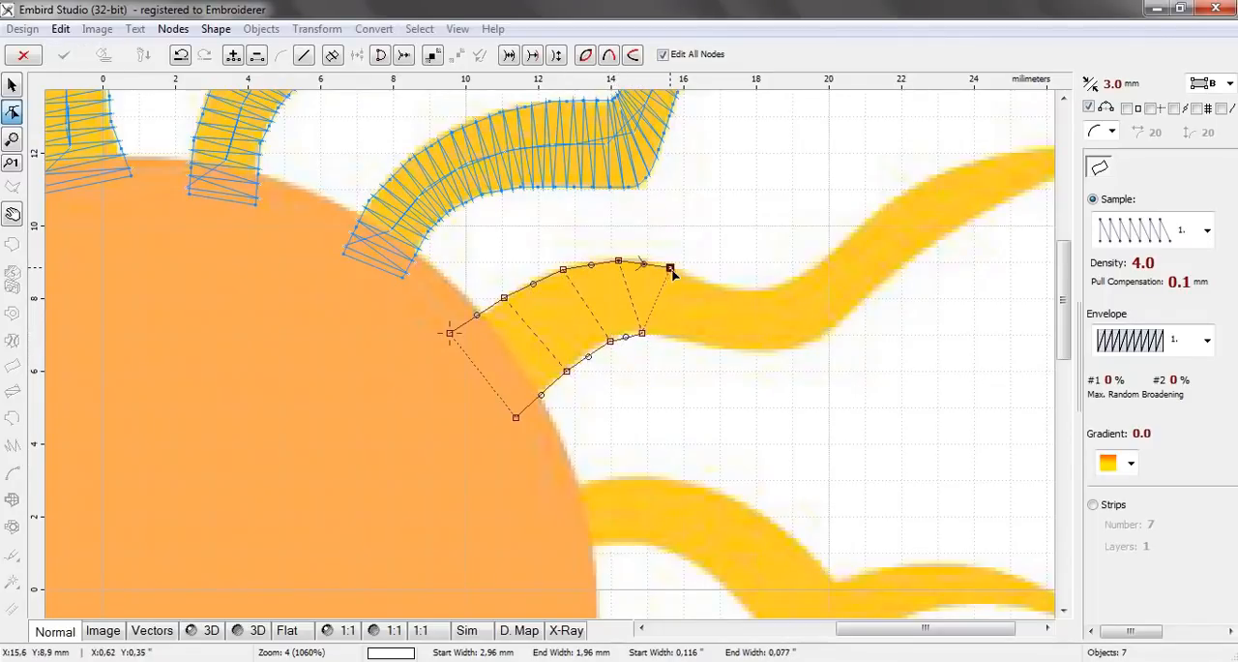
pyautogui.click(681, 340)
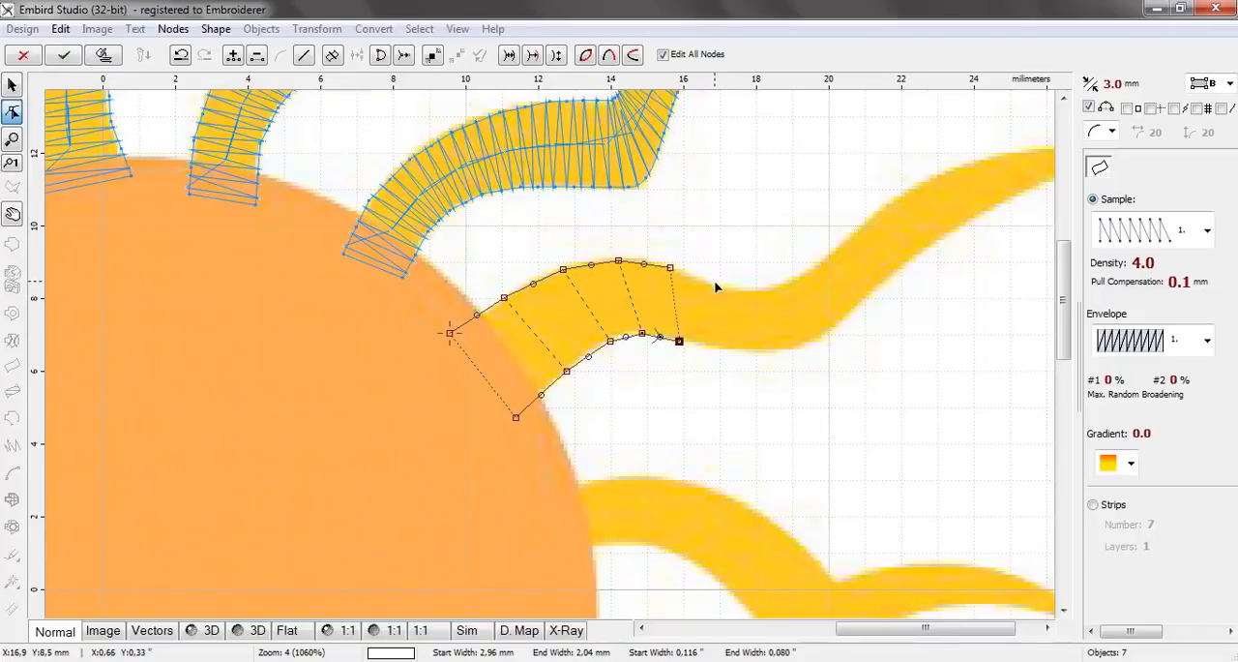
# Add three node pairs through the eighth ray's dip, the last about 7.1 mm above centre on the lower edge
pyautogui.click(714, 282)
pyautogui.click(719, 348)
pyautogui.click(753, 289)
pyautogui.click(773, 351)
pyautogui.click(791, 280)
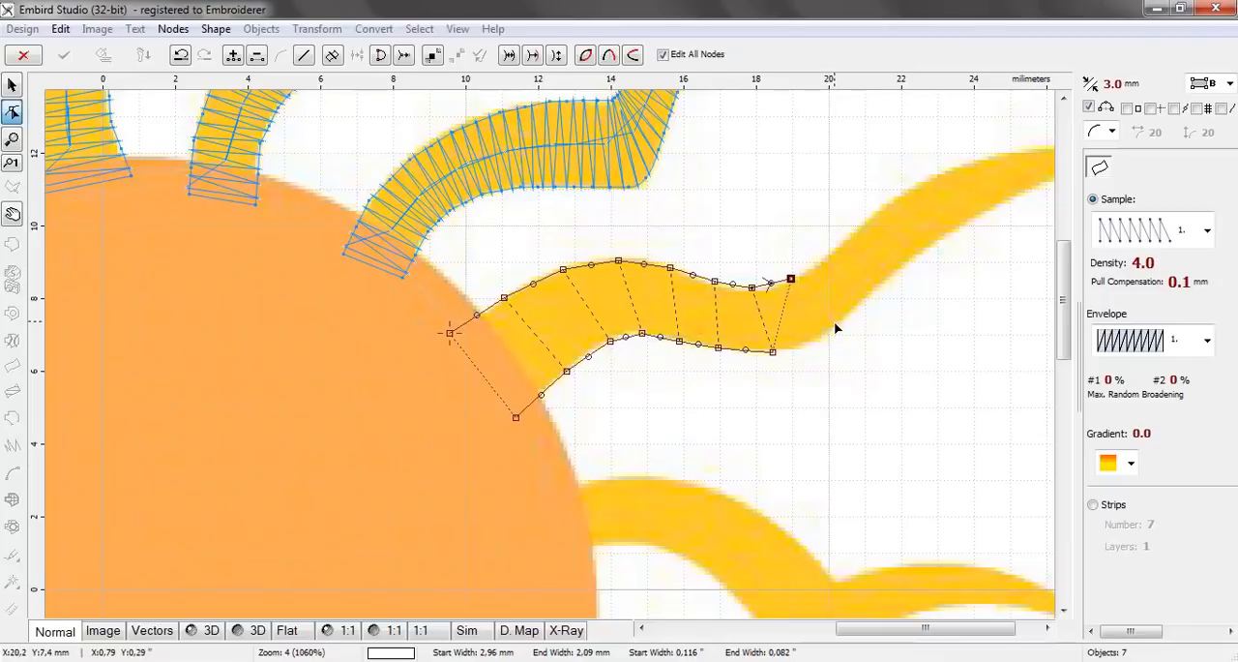
pyautogui.click(824, 333)
# Add a node pair where the eighth ray starts rising, re-placing its lower node to make the pair about 1.50 mm wide
pyautogui.click(829, 258)
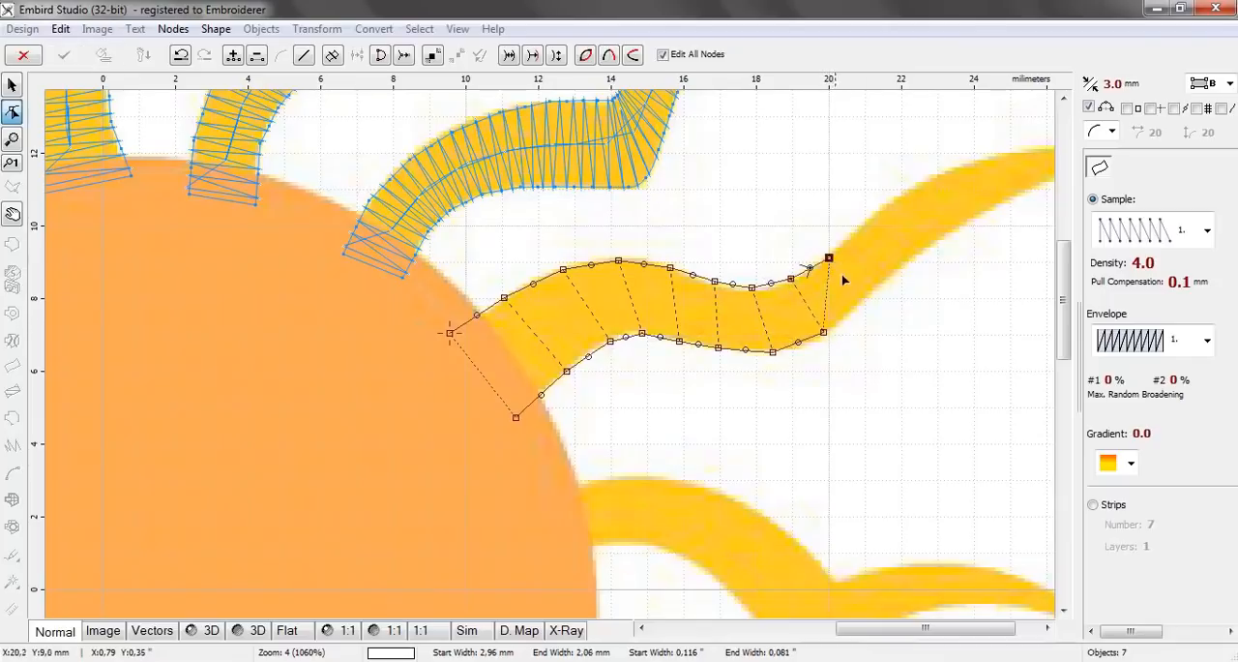
pyautogui.click(862, 296)
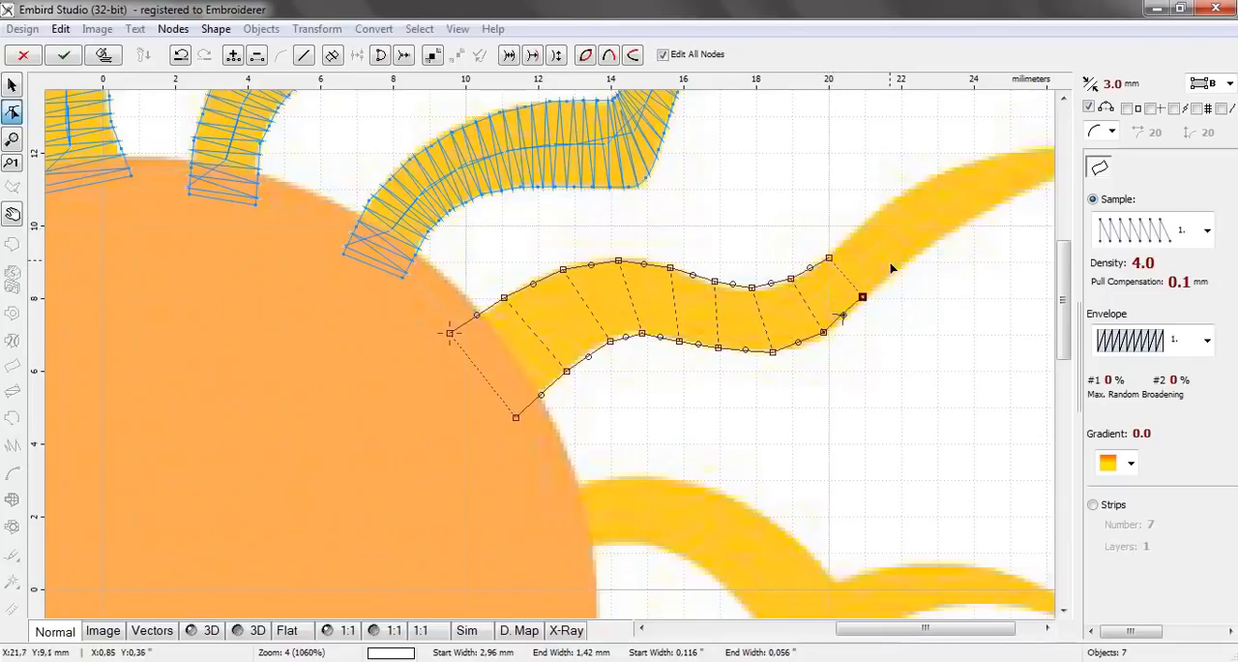
pyautogui.scroll(2, 890, 257)
pyautogui.press('Delete')
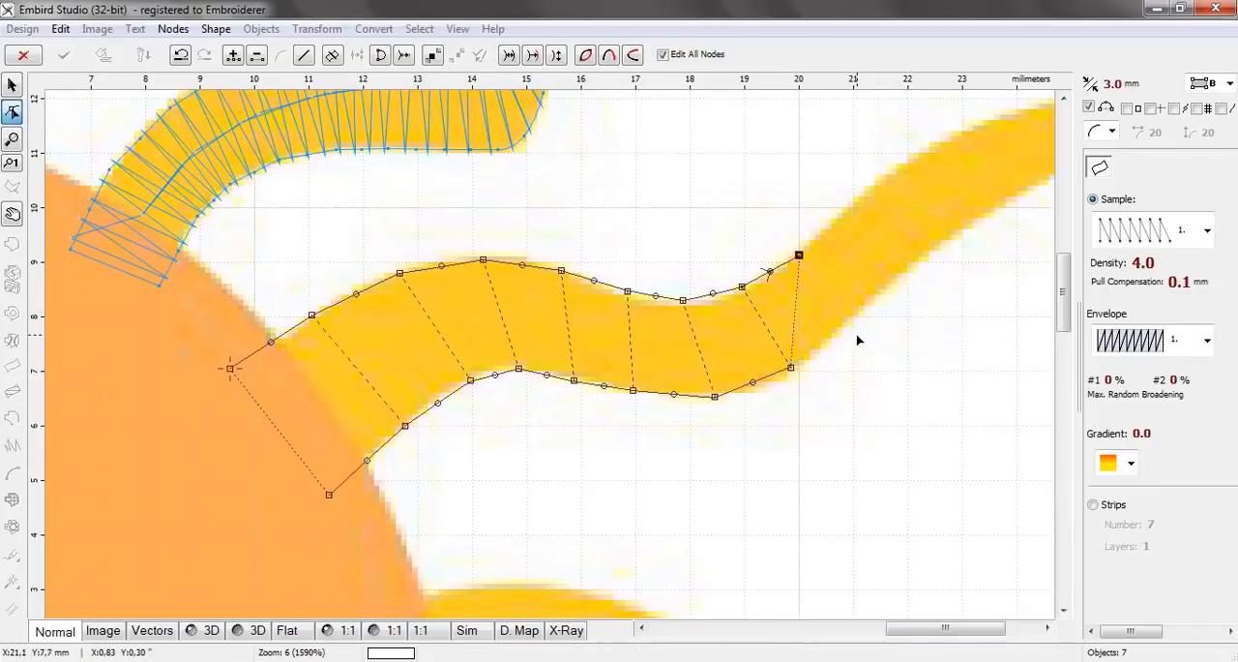
pyautogui.click(842, 329)
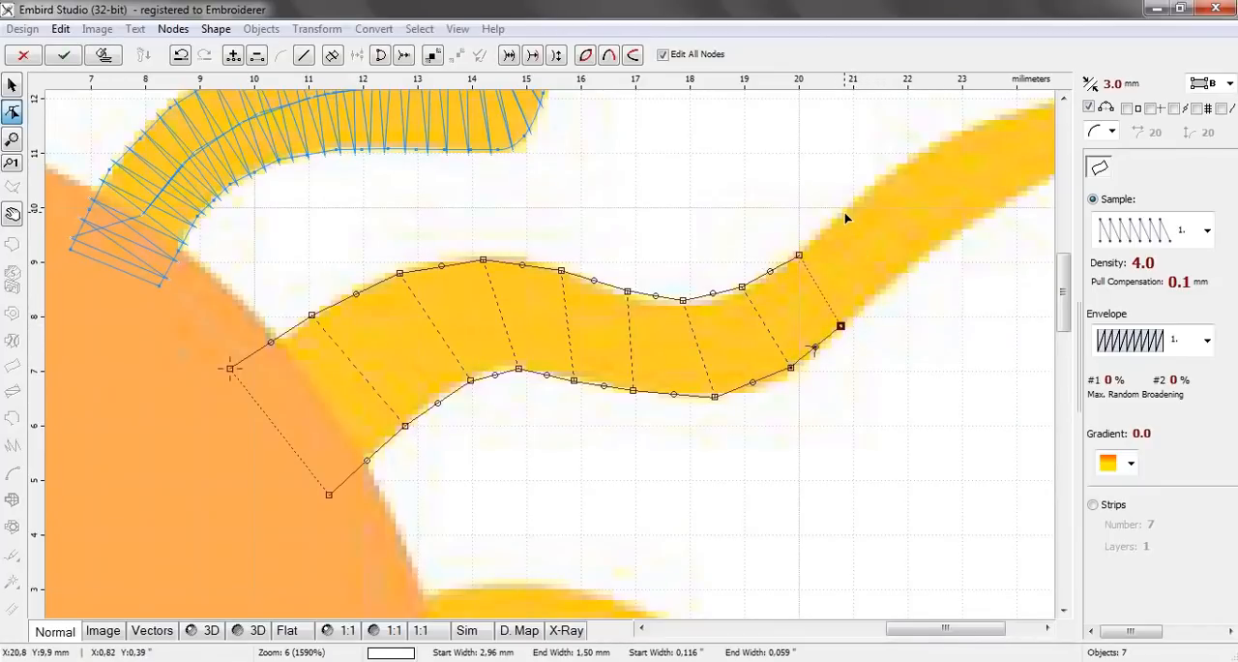
# Add three node pairs up the eighth ray's rising stretch, the first about 1.57 mm and the second about 1.62 mm wide
pyautogui.click(844, 213)
pyautogui.click(901, 276)
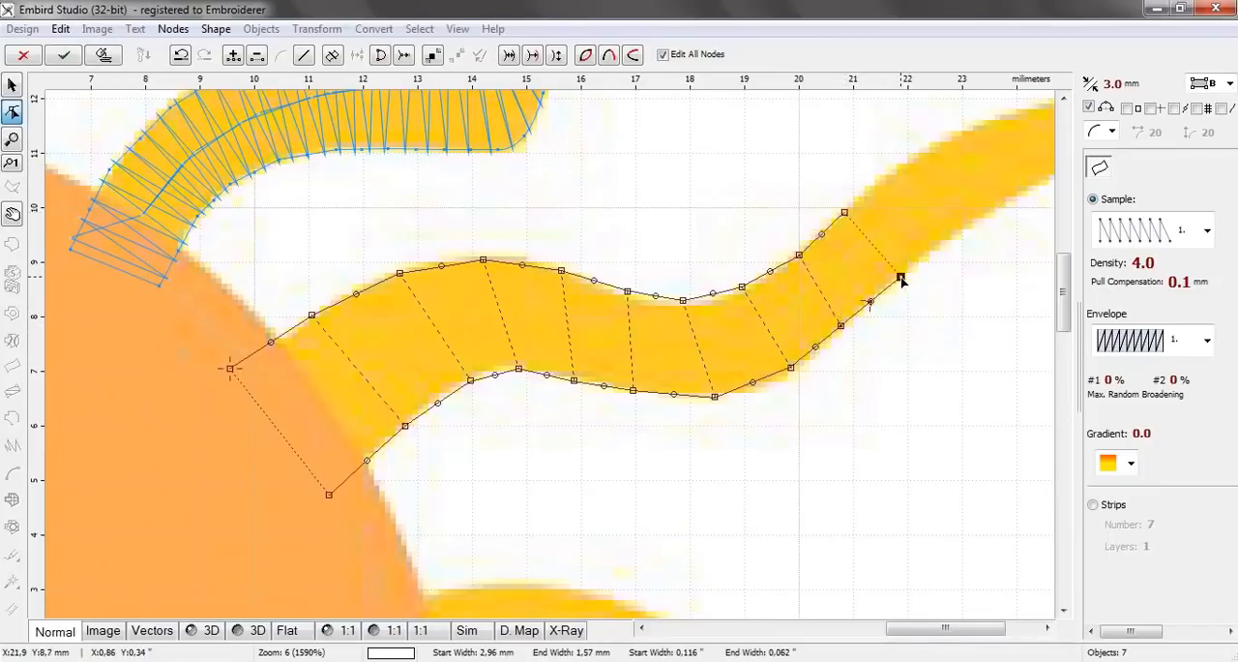
pyautogui.click(916, 153)
pyautogui.click(967, 228)
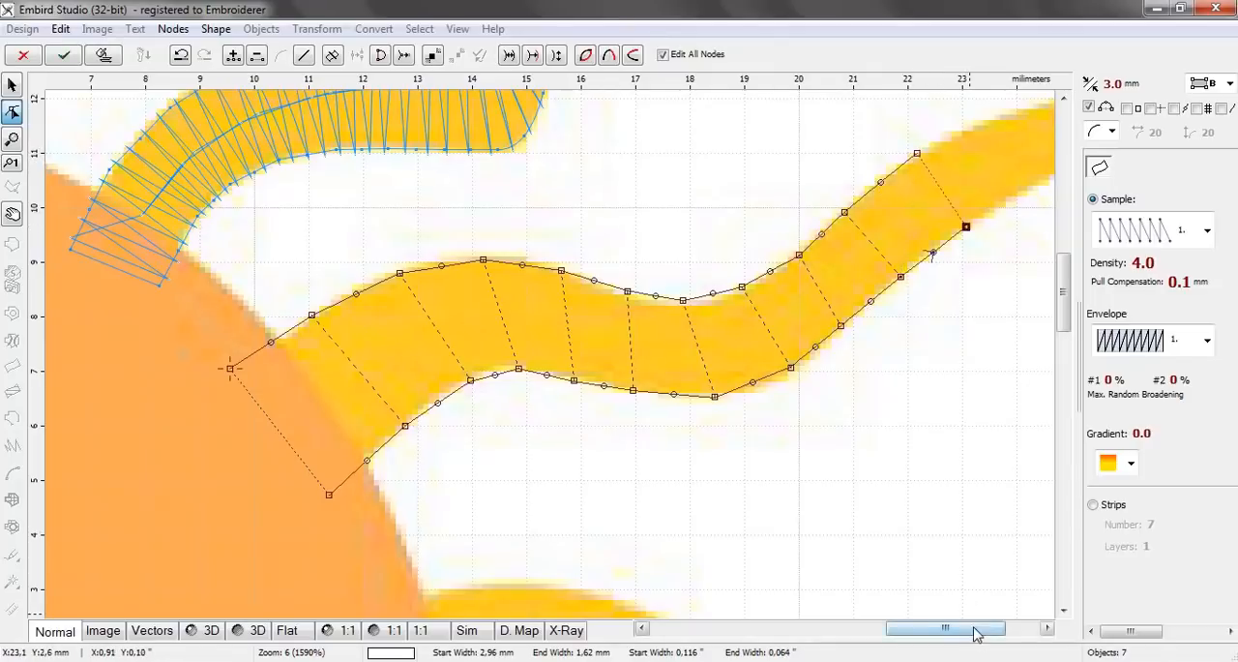
pyautogui.moveTo(975, 634); pyautogui.dragTo(1009, 634)
pyautogui.click(737, 114)
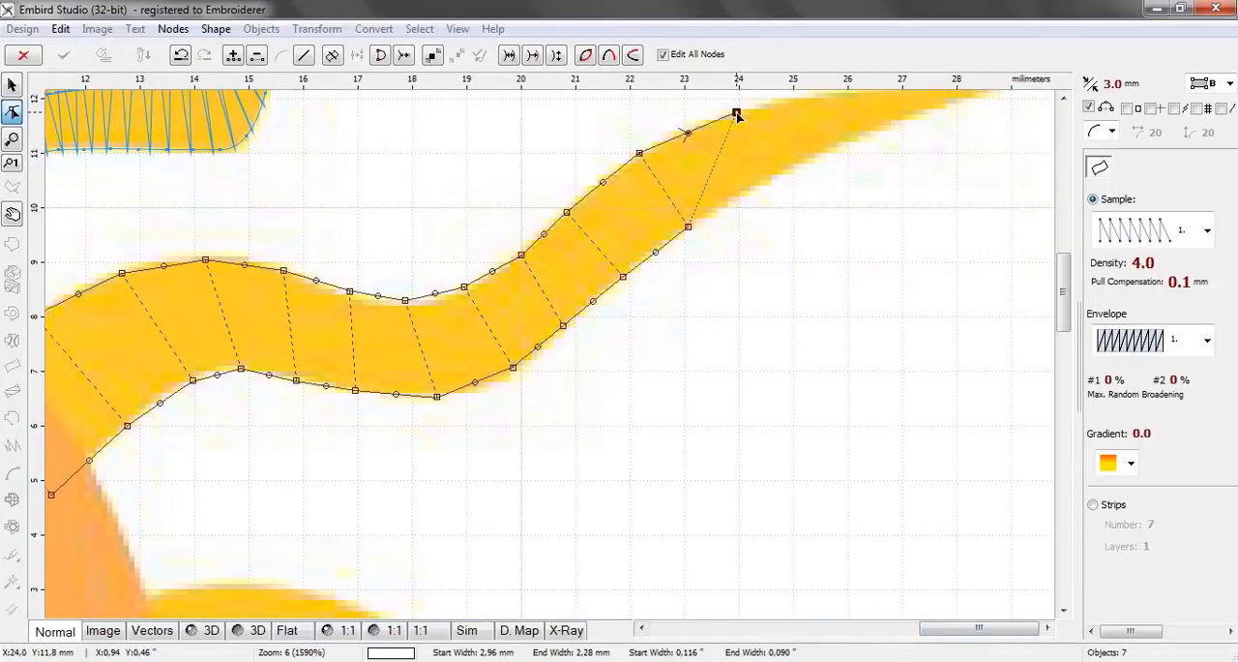
pyautogui.click(775, 179)
# Add two node pairs toward the eighth ray's tip, the second about 0.52 mm wide, and close it with a pair about 0.75 mm wide
pyautogui.moveTo(1072, 285); pyautogui.dragTo(1068, 236)
pyautogui.click(833, 359)
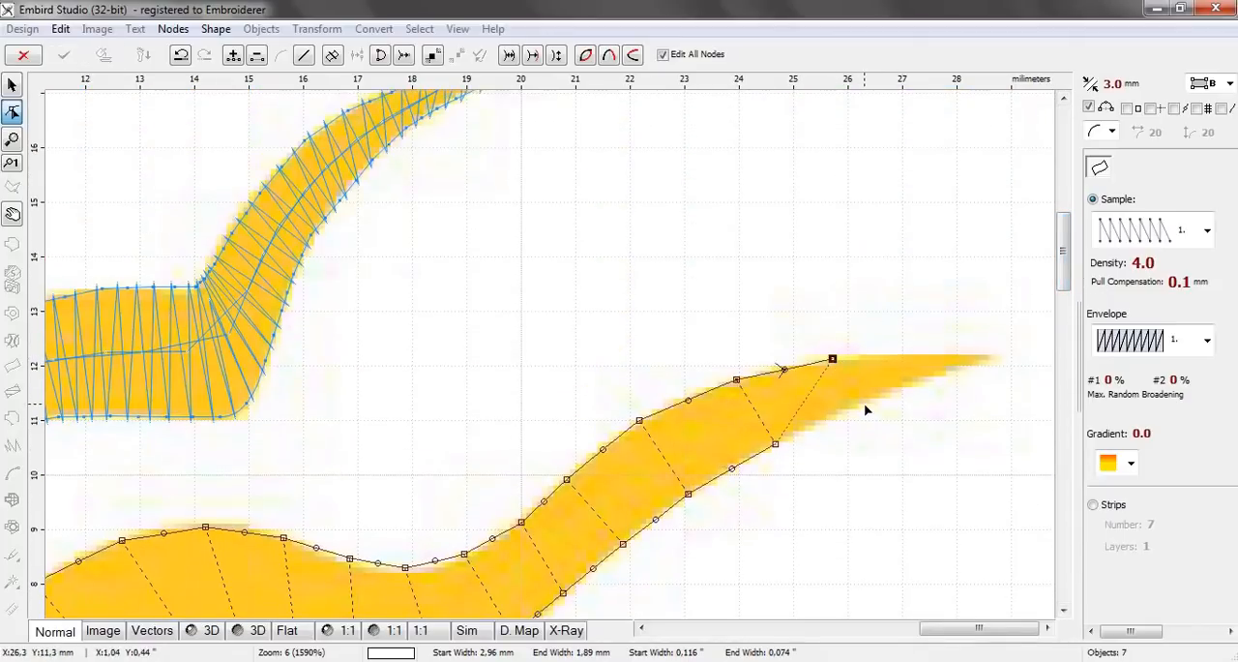
pyautogui.click(864, 403)
pyautogui.click(915, 356)
pyautogui.click(936, 372)
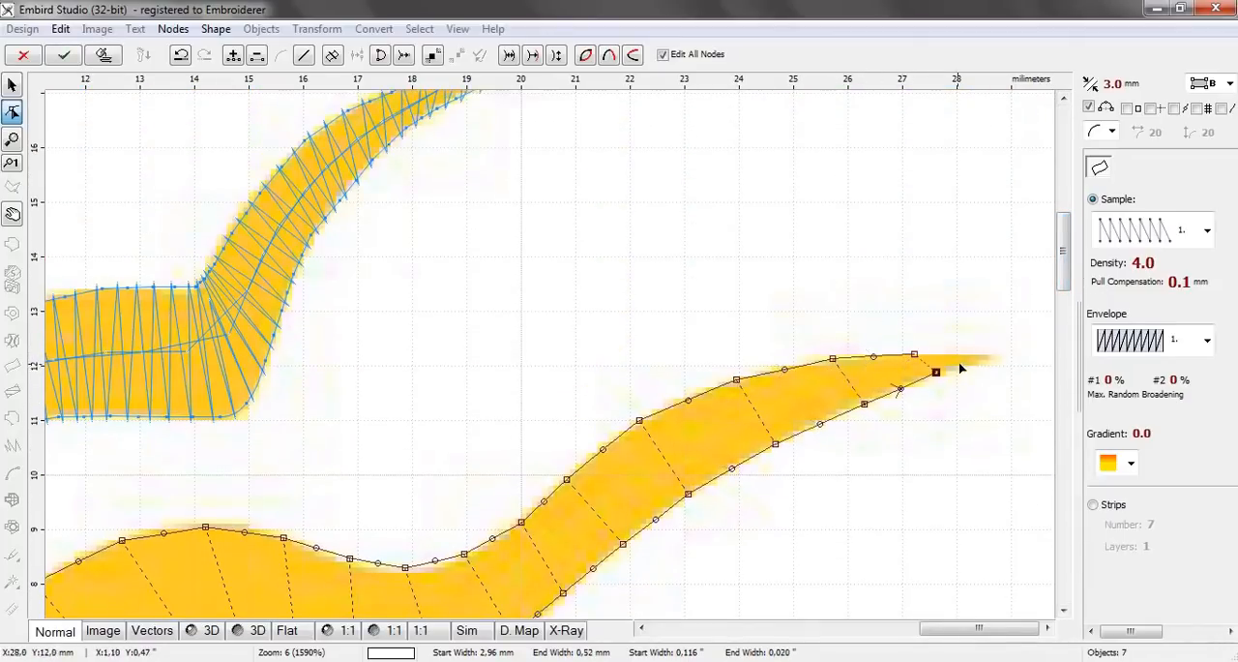
pyautogui.click(952, 349)
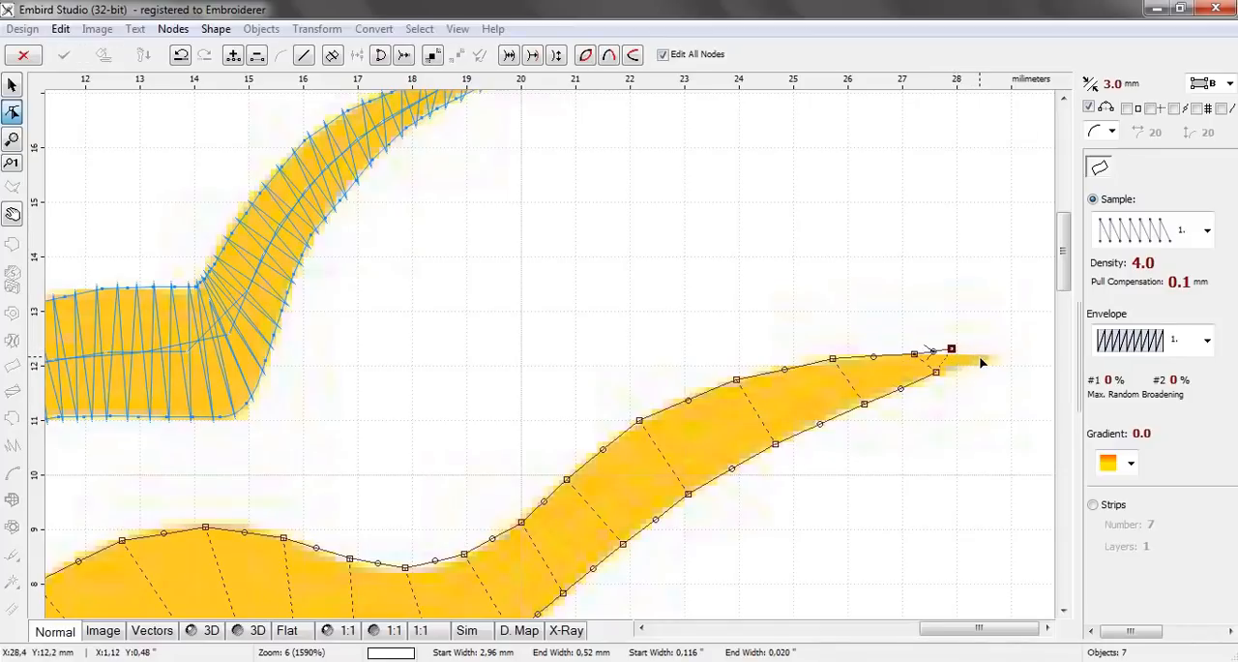
pyautogui.moveTo(980, 357); pyautogui.dragTo(954, 357)
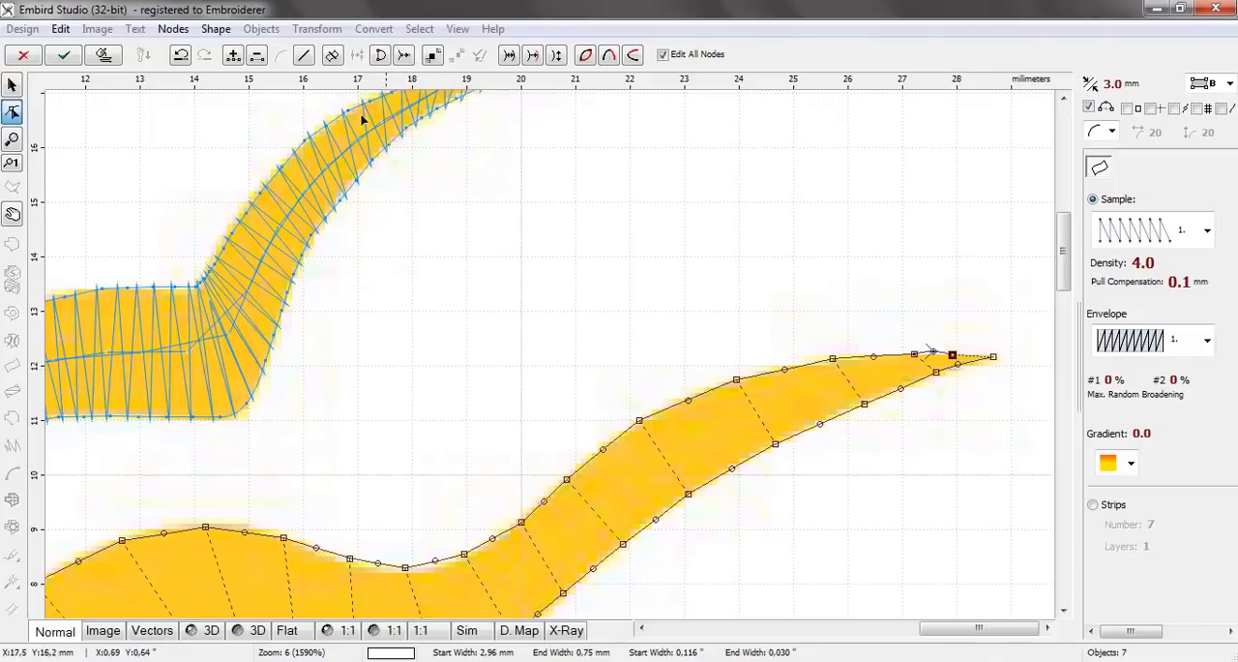
# Generate the eighth ray's stitches and check all the rays in the 3D preview, returning to the normal view
pyautogui.click(63, 55)
pyautogui.scroll(-5, 698, 326)
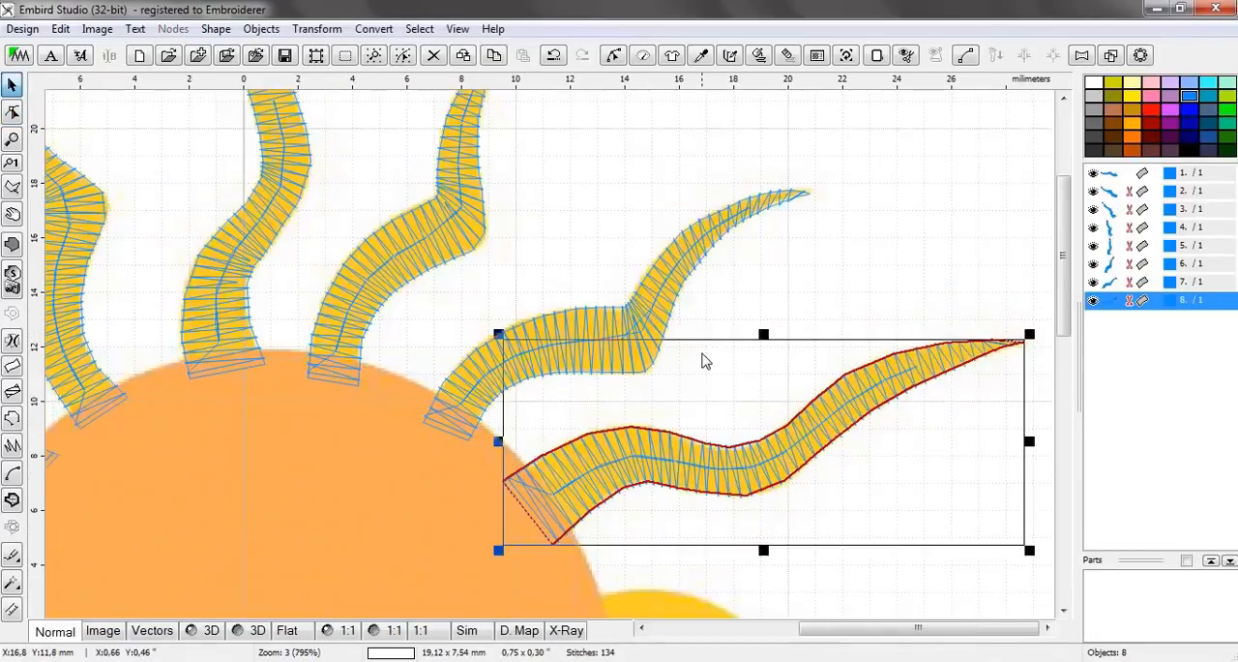
pyautogui.click(771, 421)
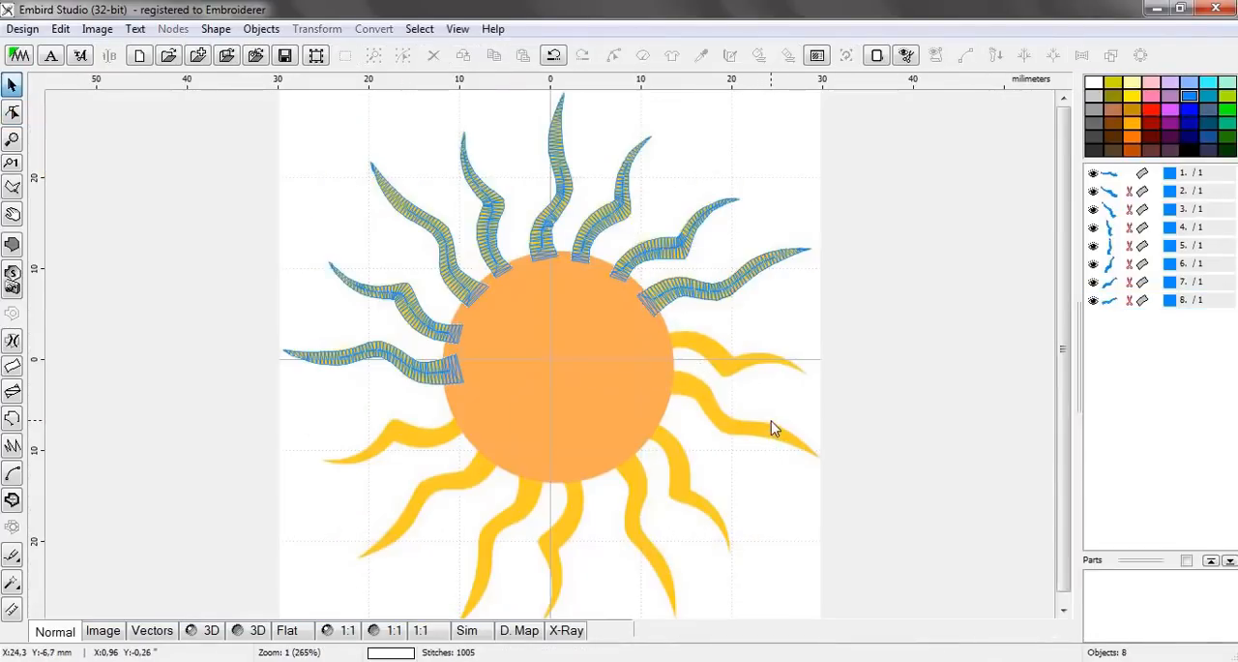
pyautogui.click(206, 630)
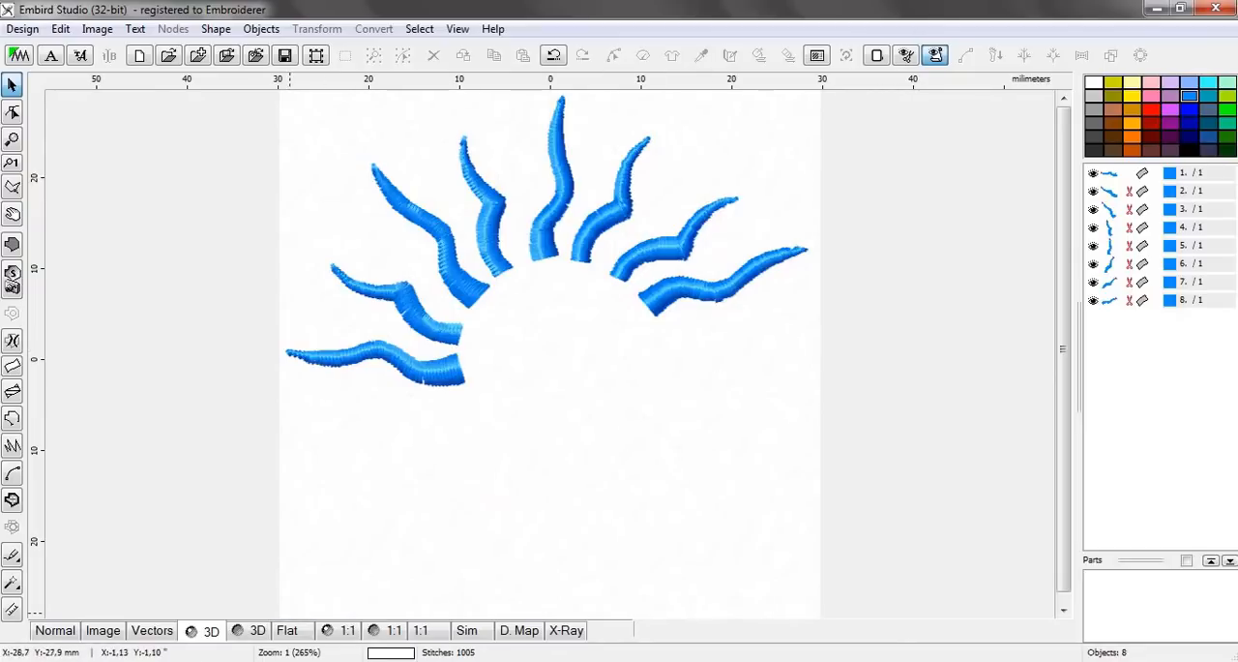
pyautogui.click(56, 630)
# Start a two-edge column for the ninth ray with a base pair about 1.80 mm wide inside the sun and a second about 1.78 mm wide outside it
pyautogui.scroll(3, 678, 332)
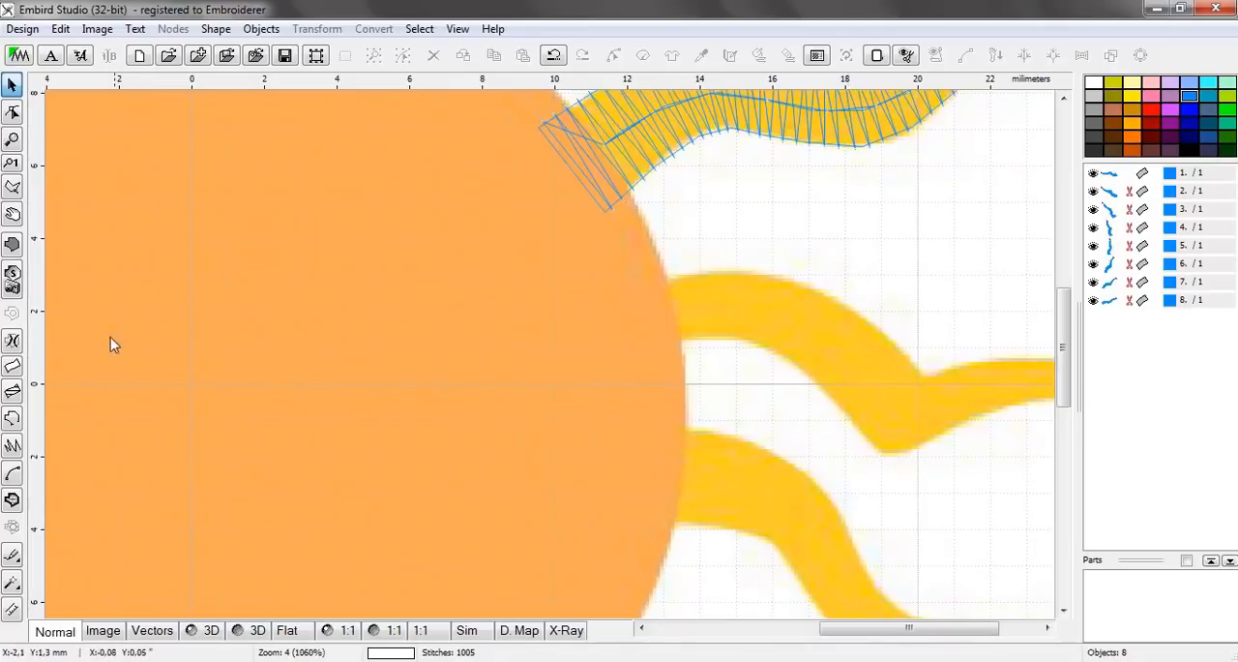
pyautogui.click(13, 367)
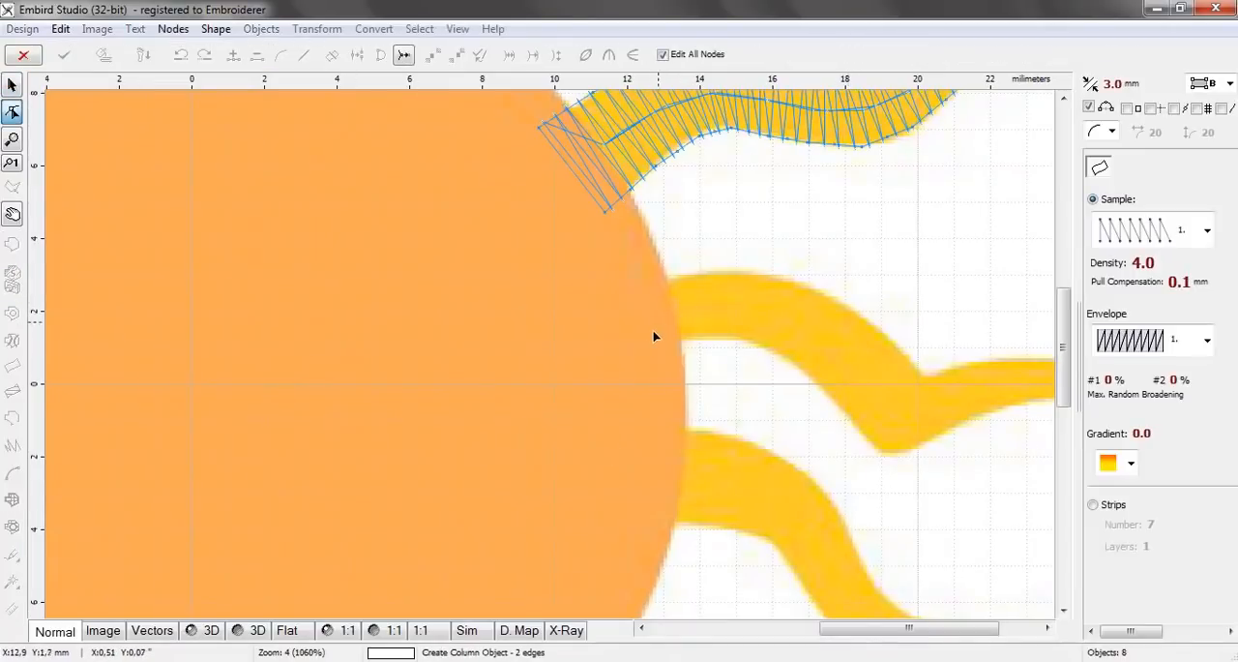
pyautogui.click(645, 349)
pyautogui.click(627, 287)
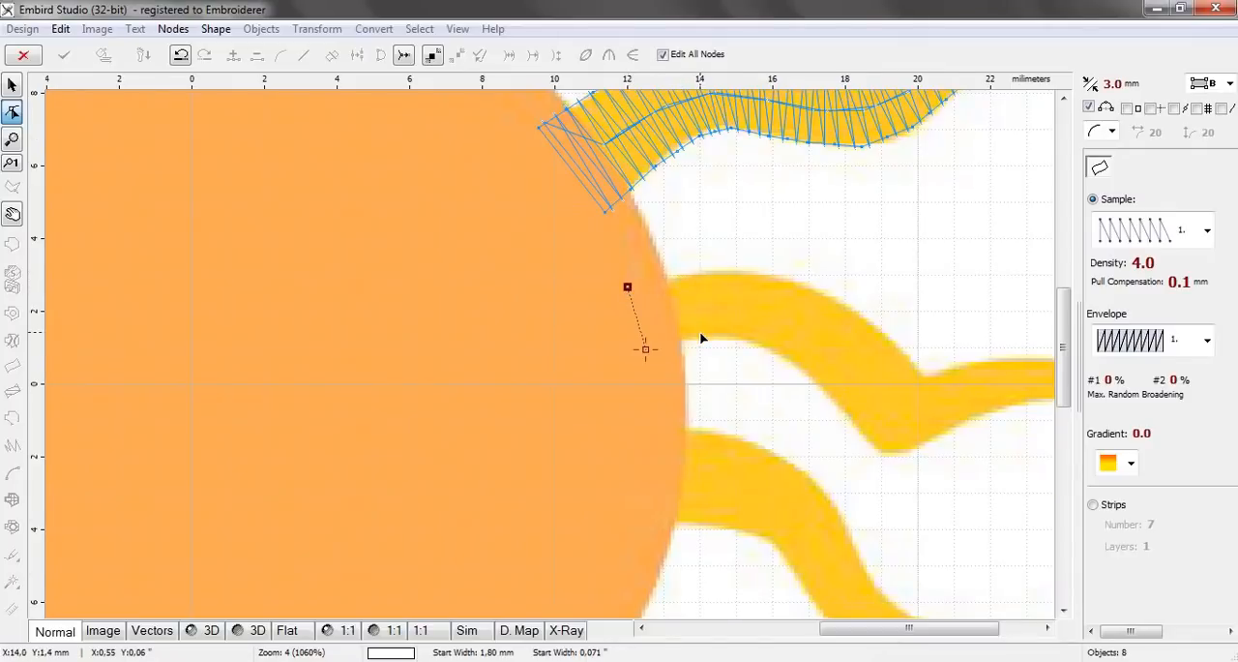
pyautogui.scroll(2, 701, 338)
pyautogui.click(696, 343)
pyautogui.click(680, 249)
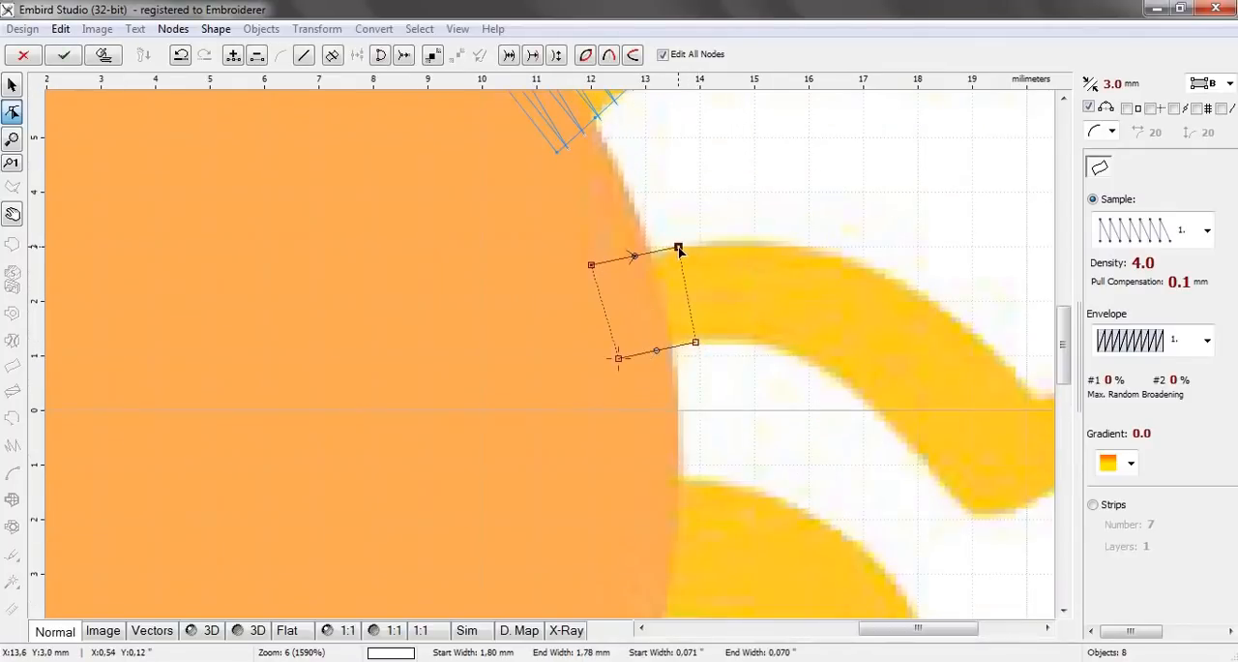
# Add three node pairs over the ninth ray's first crest, the last about 2.05 mm wide
pyautogui.click(753, 340)
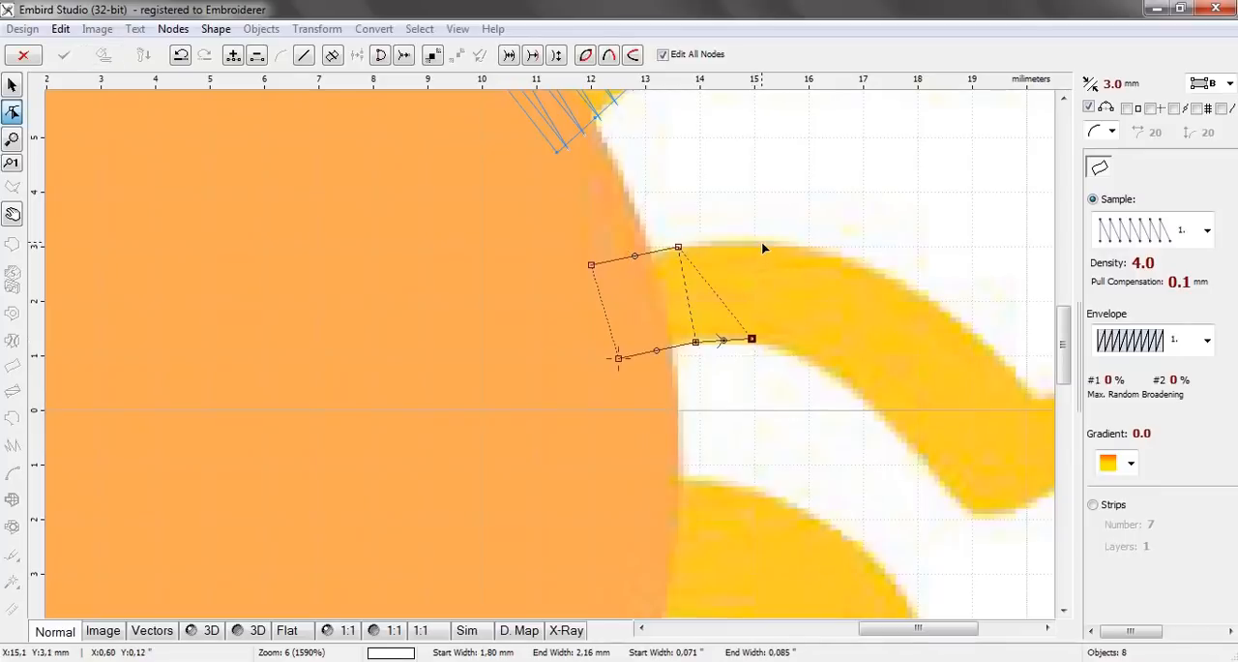
pyautogui.click(761, 241)
pyautogui.click(809, 363)
pyautogui.click(842, 255)
pyautogui.click(848, 382)
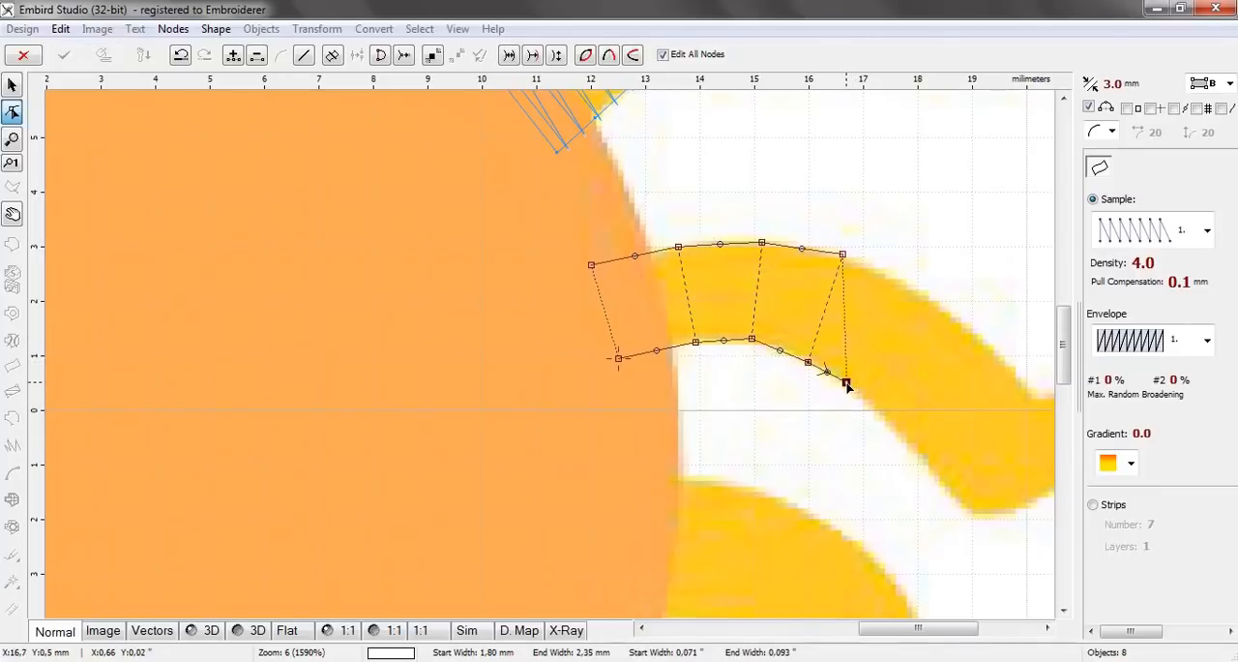
pyautogui.click(894, 281)
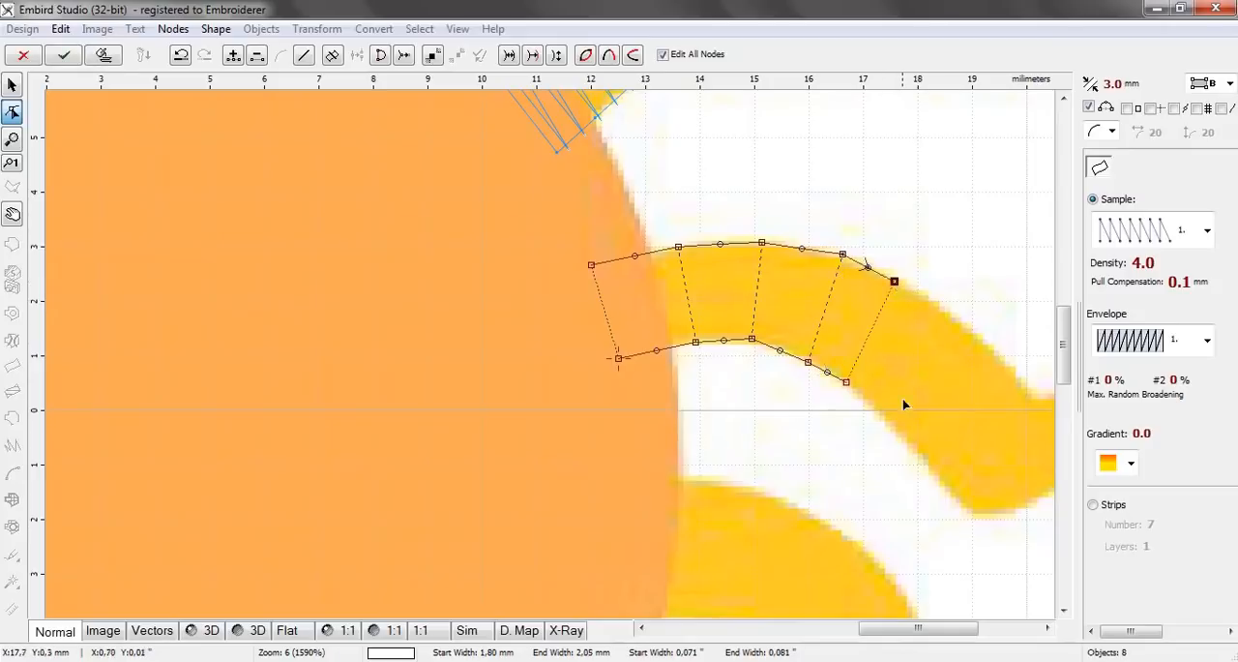
# Add three node pairs down the ninth ray's falling stretch, the second about 2.36 mm wide and the last just before the bend
pyautogui.click(875, 411)
pyautogui.click(945, 307)
pyautogui.click(919, 454)
pyautogui.click(993, 346)
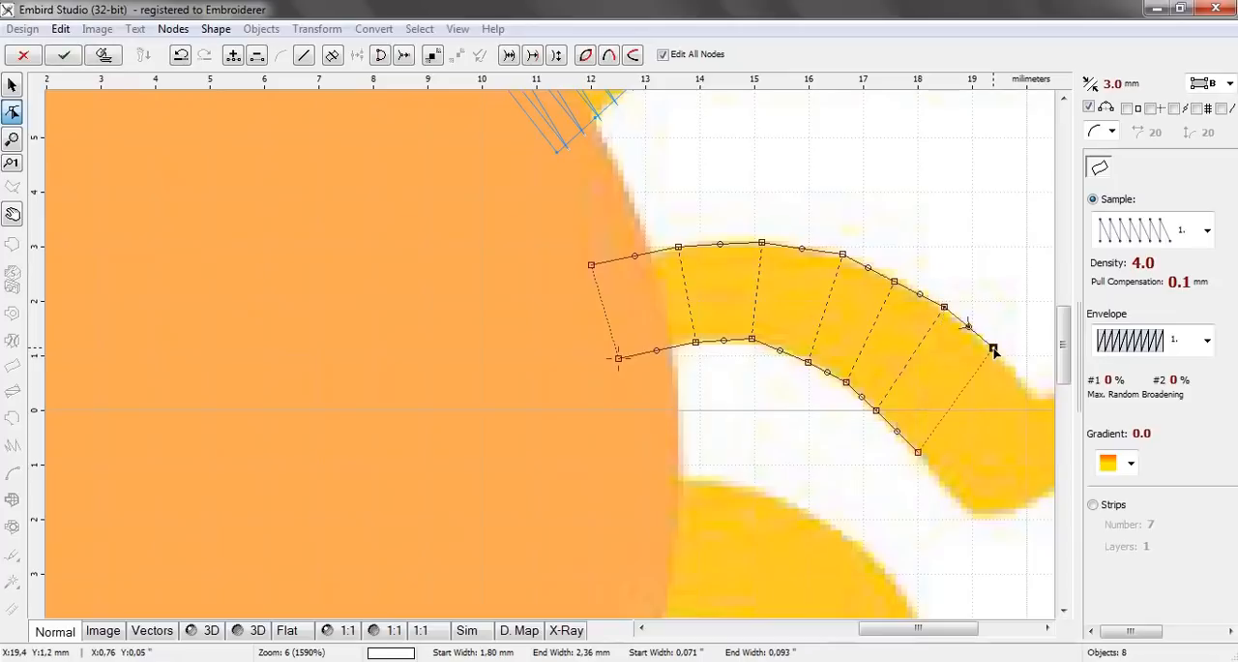
pyautogui.moveTo(958, 635); pyautogui.dragTo(1009, 636)
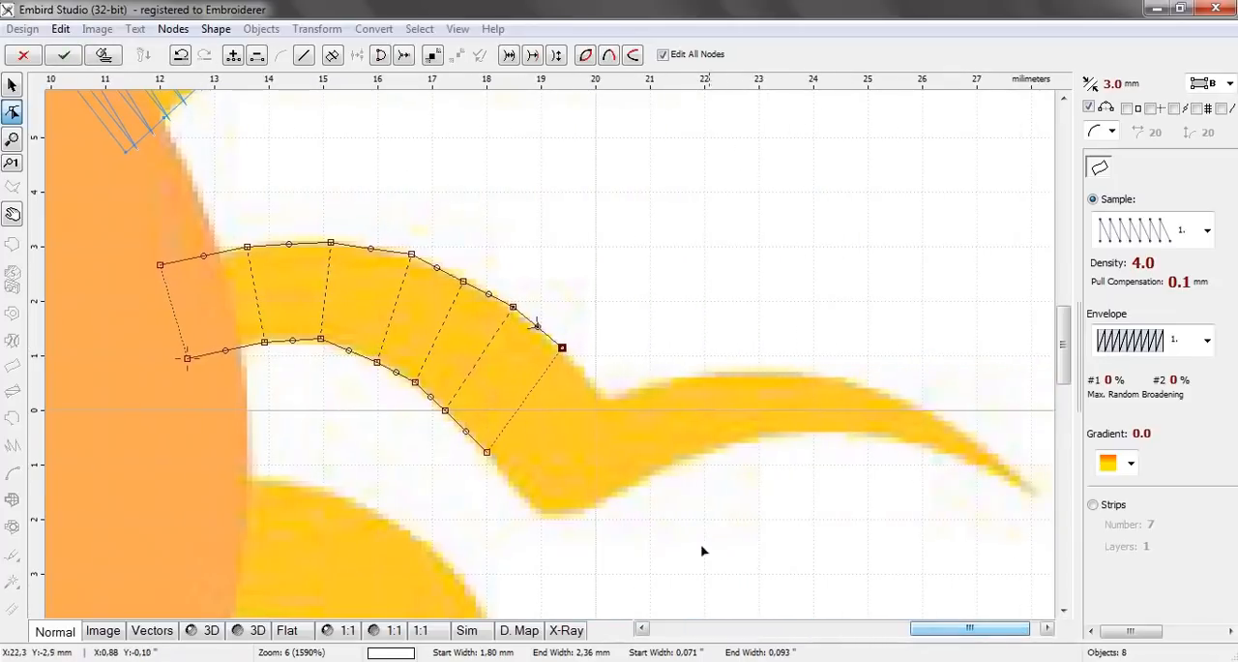
pyautogui.click(511, 483)
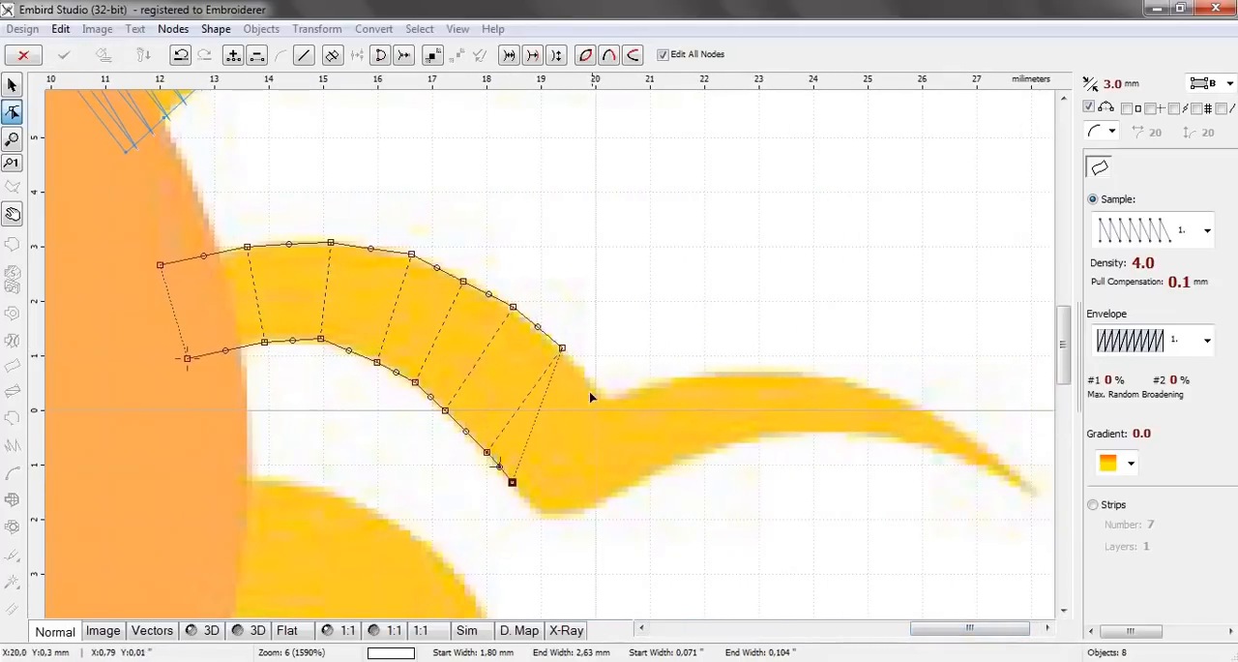
pyautogui.click(593, 386)
# Add two closely spaced node pairs around the ninth ray's sharp bend, the last about 2.14 mm wide
pyautogui.click(547, 511)
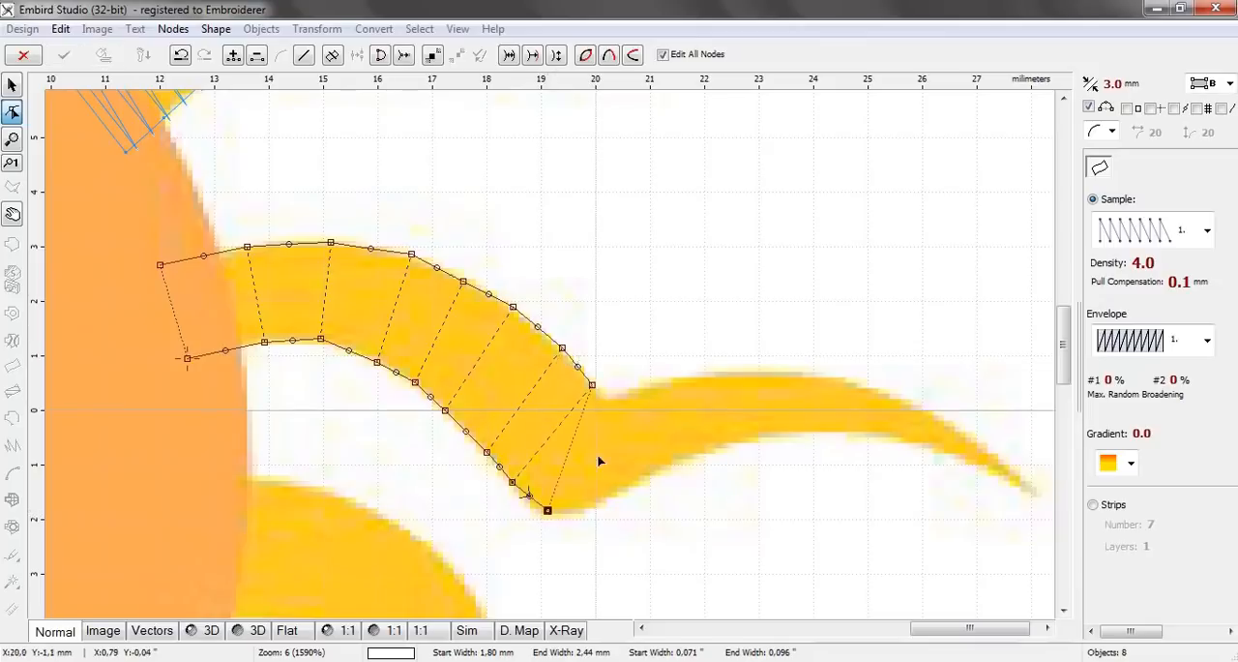
pyautogui.click(601, 391)
pyautogui.click(595, 508)
pyautogui.click(617, 393)
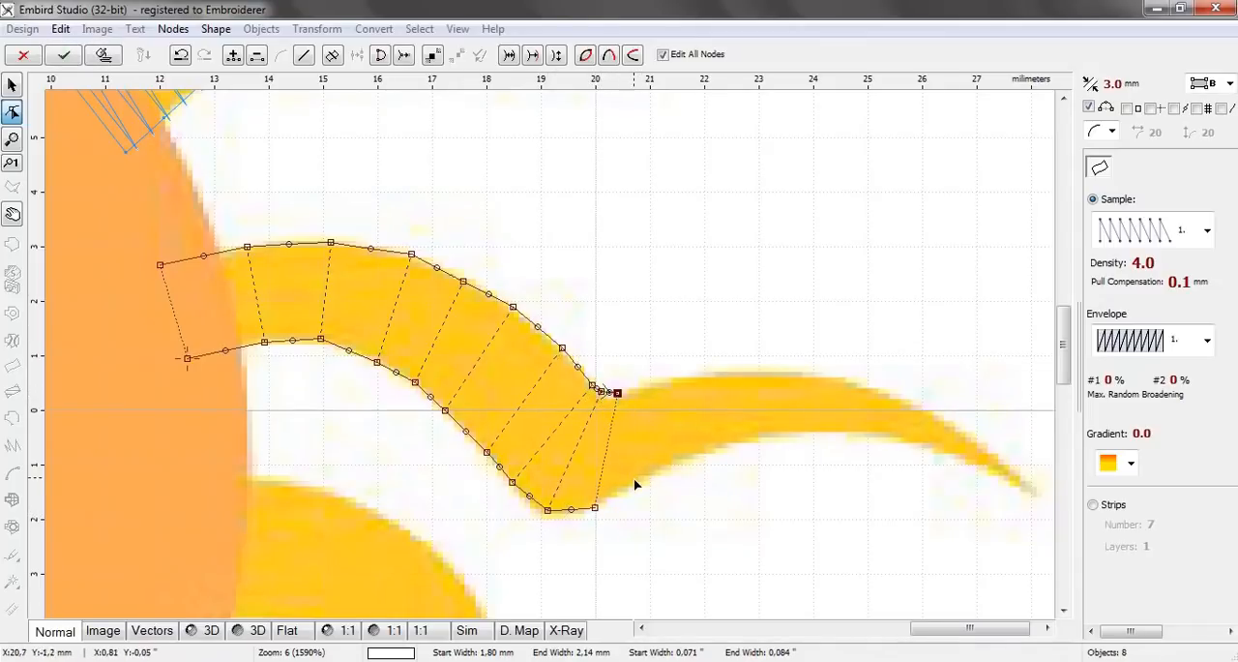
# Add three node pairs up the ninth ray's stretch beyond the bend, the second about 1.61 mm wide
pyautogui.click(639, 479)
pyautogui.click(647, 387)
pyautogui.click(681, 464)
pyautogui.click(688, 376)
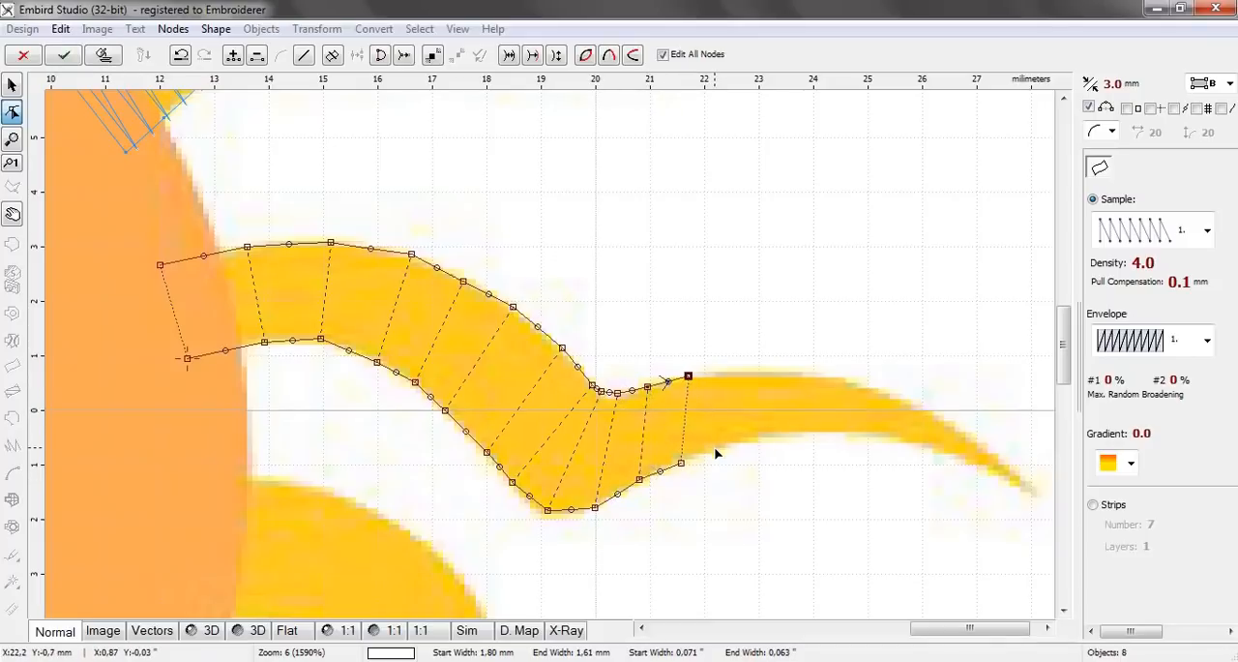
pyautogui.click(714, 449)
pyautogui.click(712, 374)
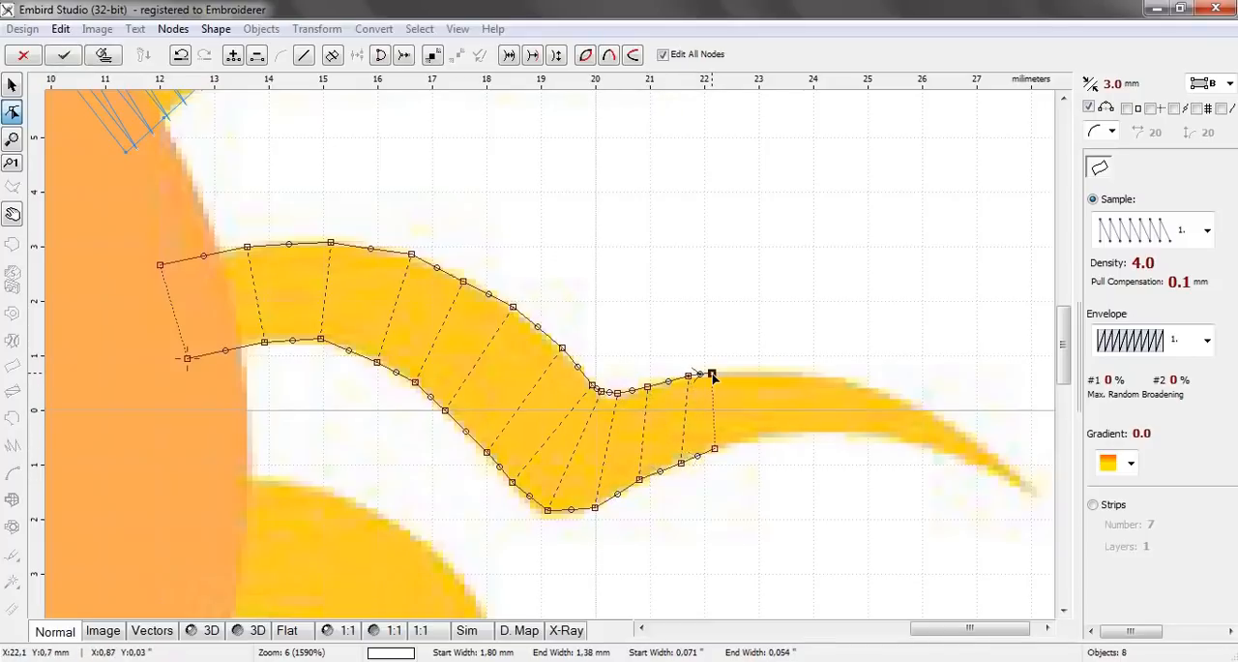
# Add three node pairs across the ninth ray's second crest, the last about 0.87 mm wide
pyautogui.click(752, 438)
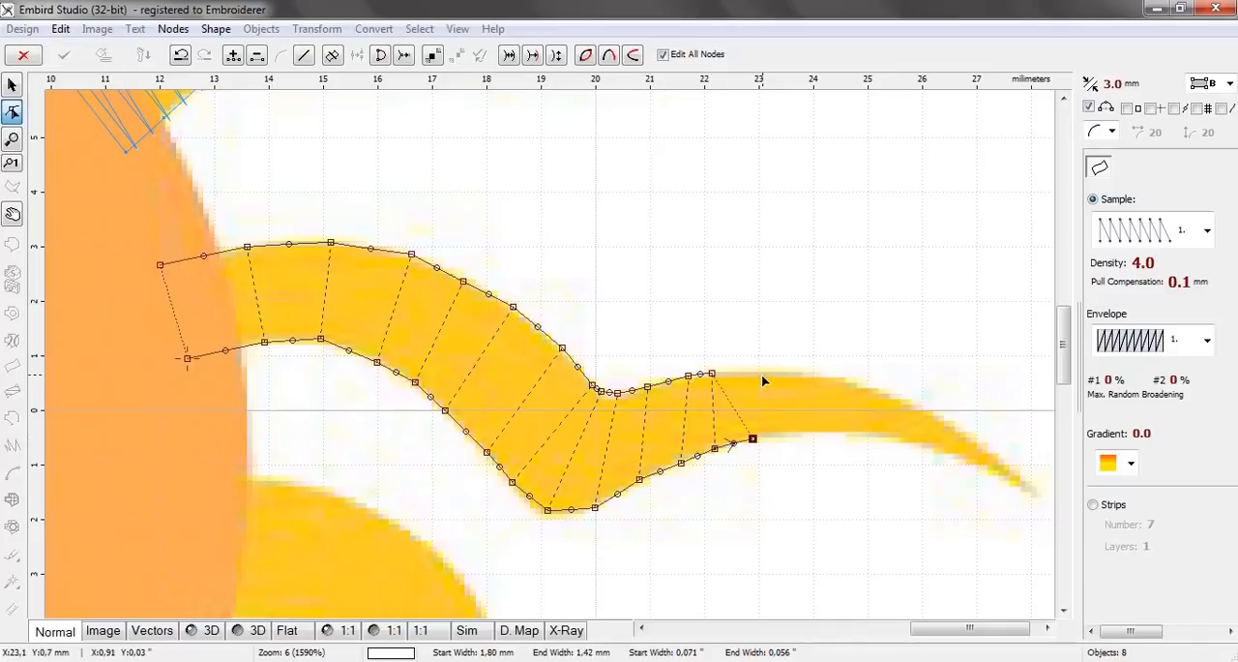
pyautogui.click(762, 375)
pyautogui.click(807, 436)
pyautogui.click(822, 375)
pyautogui.click(855, 433)
pyautogui.click(873, 390)
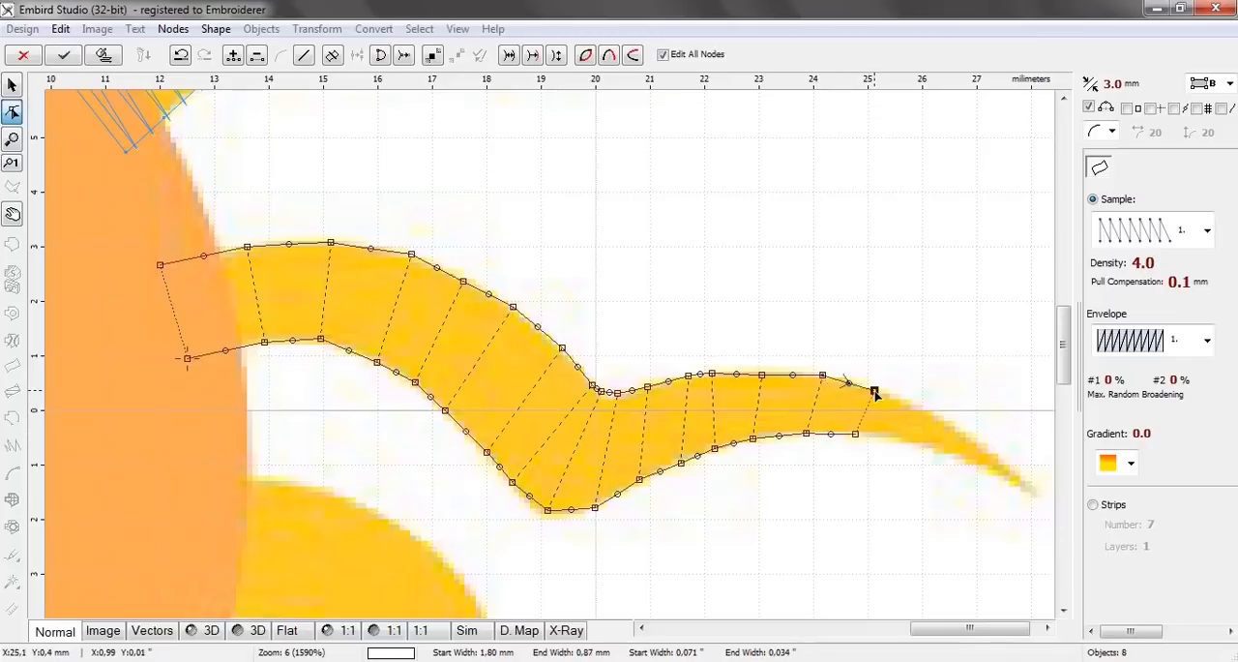
# Add three node pairs along the ninth ray's taper, re-placing the first lower node and narrowing from about 0.62 mm to about 0.34 mm
pyautogui.click(910, 434)
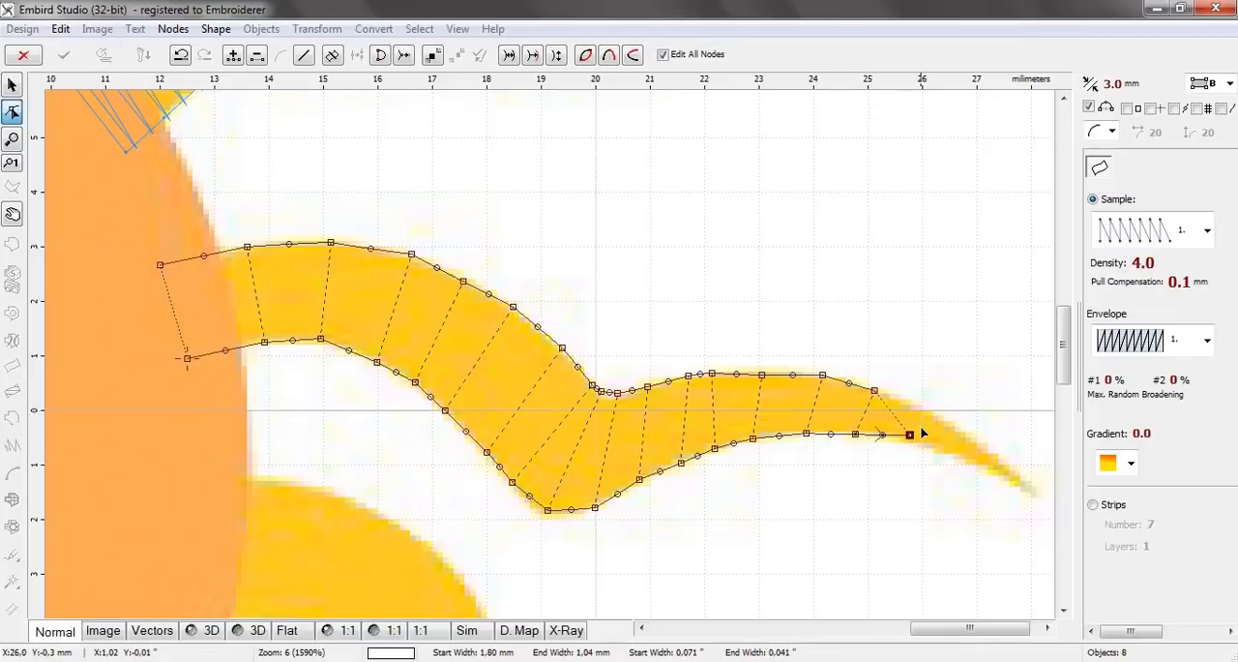
pyautogui.press('Delete')
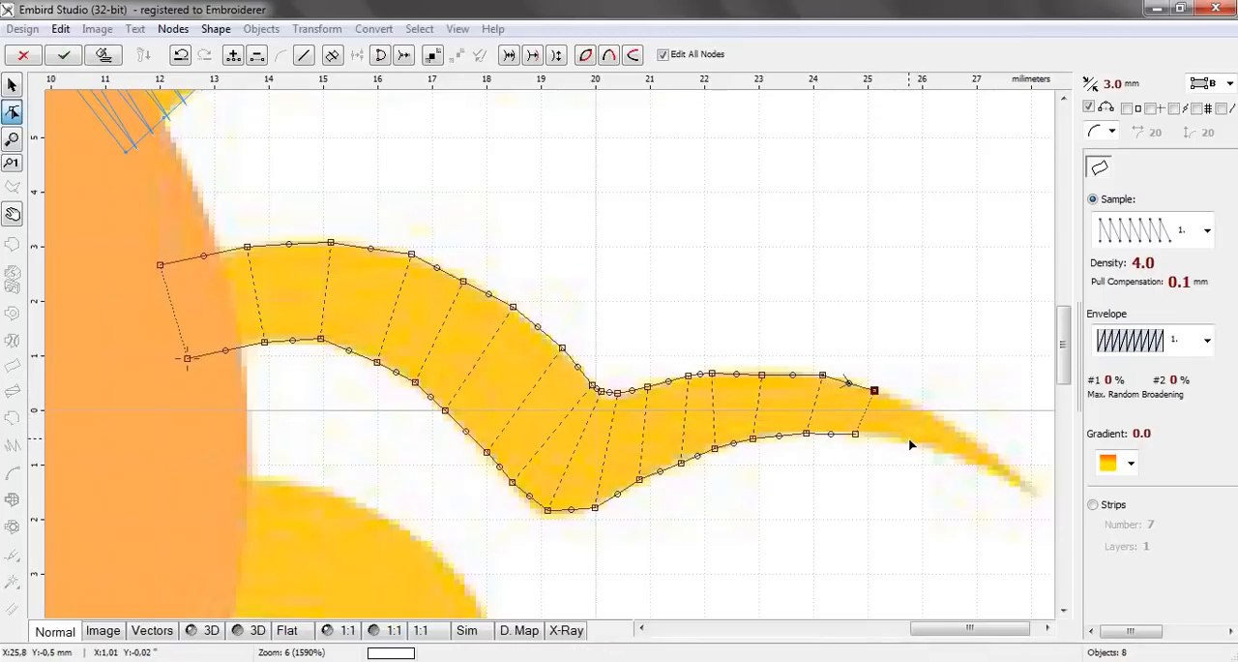
pyautogui.click(910, 437)
pyautogui.click(922, 407)
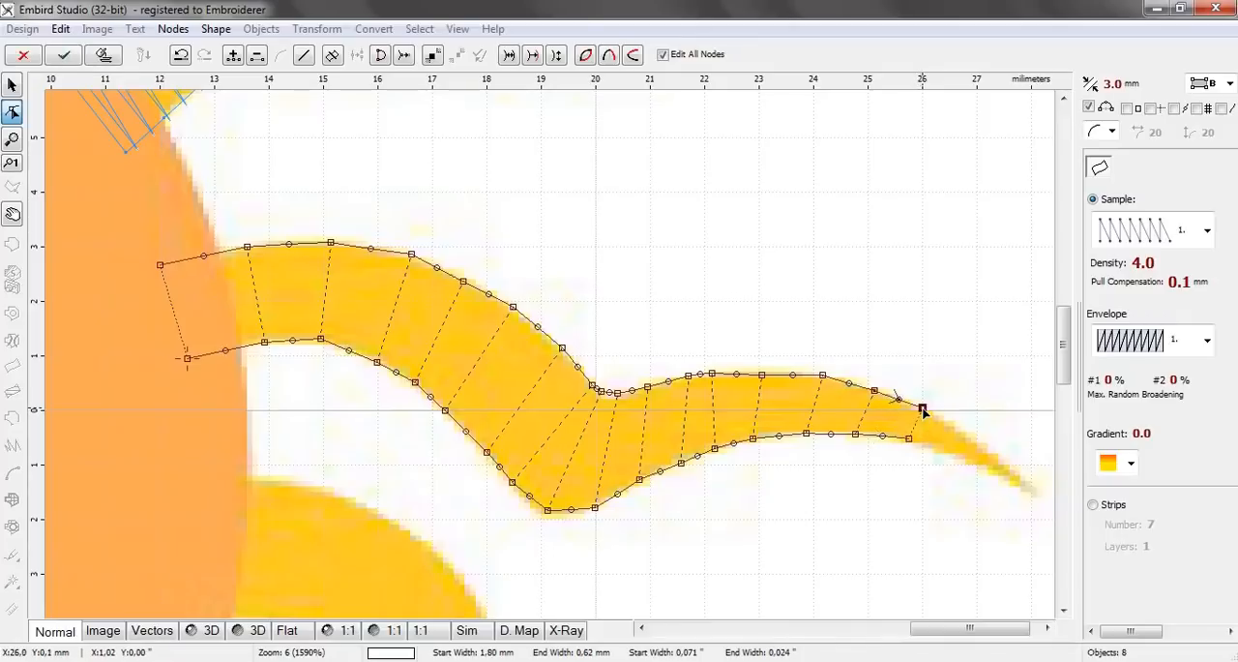
pyautogui.click(954, 454)
pyautogui.click(967, 432)
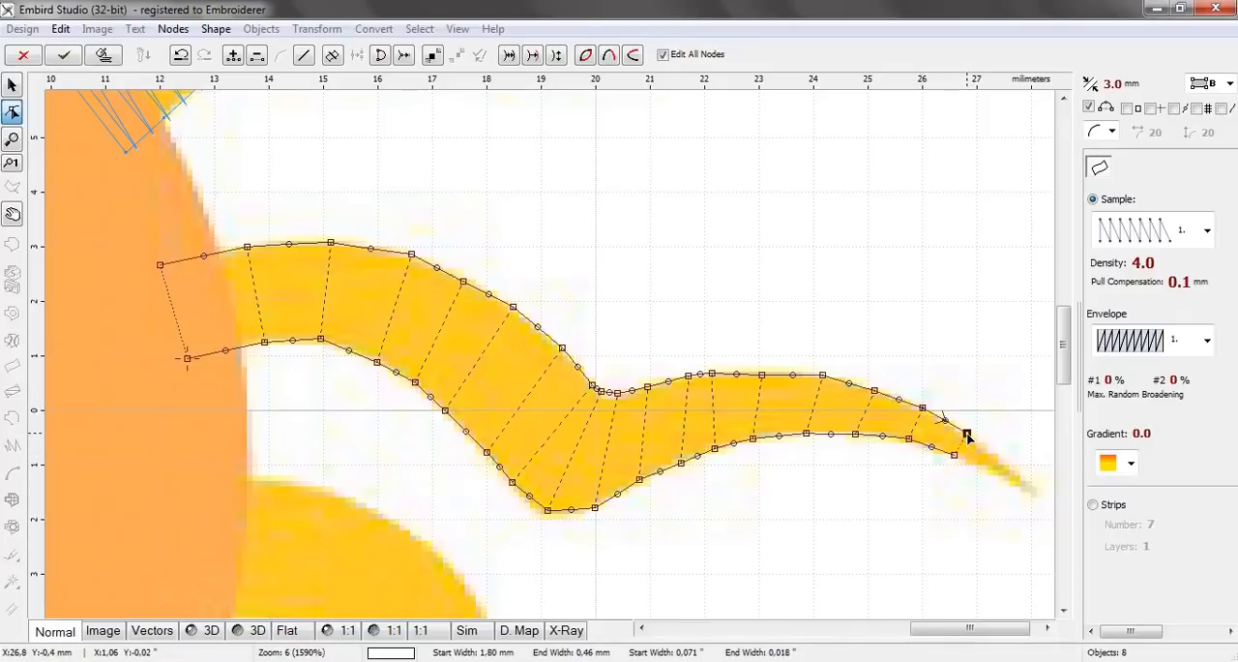
pyautogui.click(993, 471)
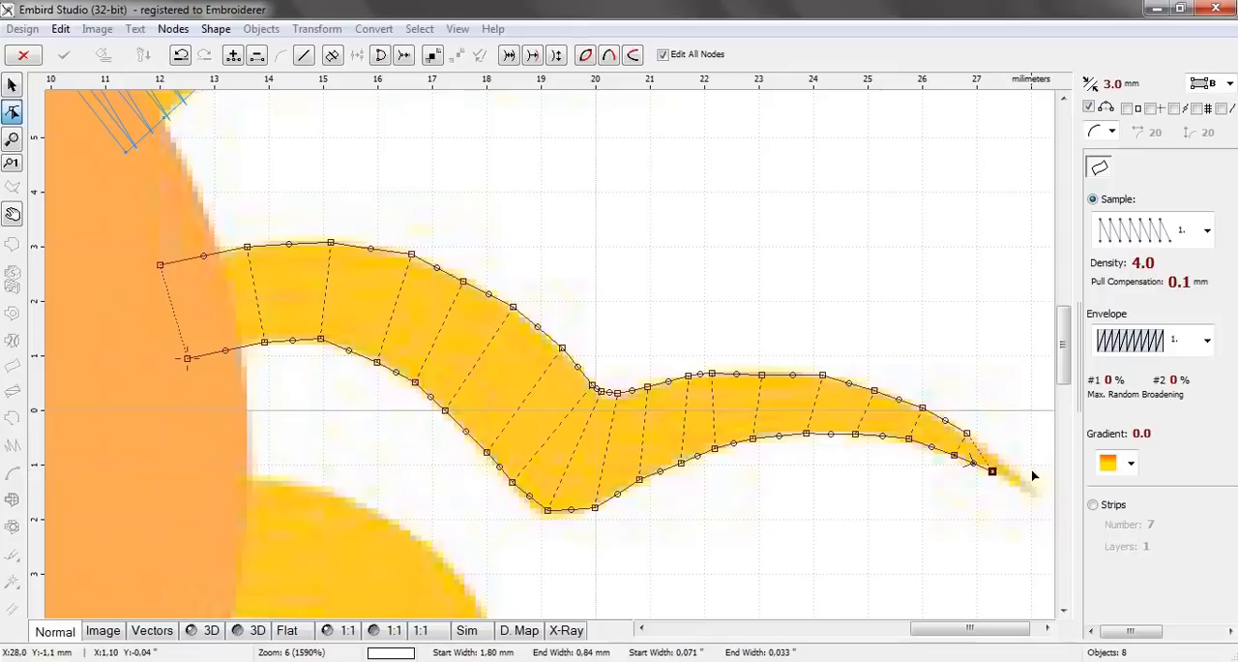
pyautogui.click(1001, 456)
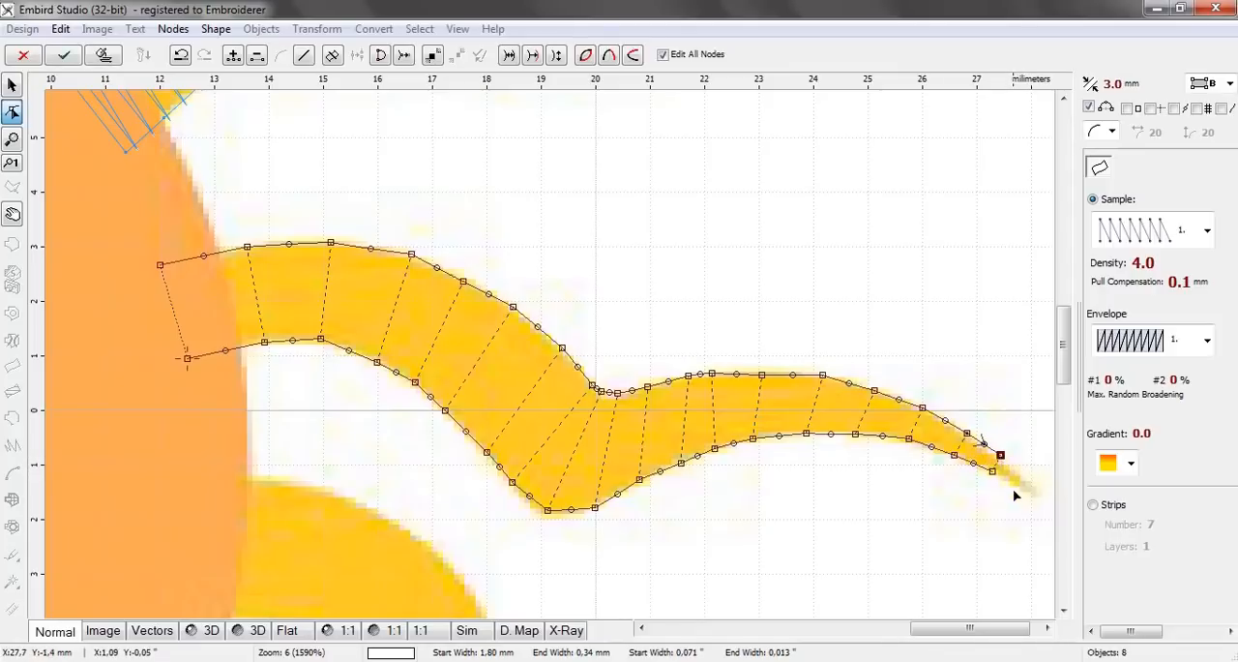
# Close the ninth ray with a tip node pair about 0.47 mm wide and generate its stitches
pyautogui.click(1016, 486)
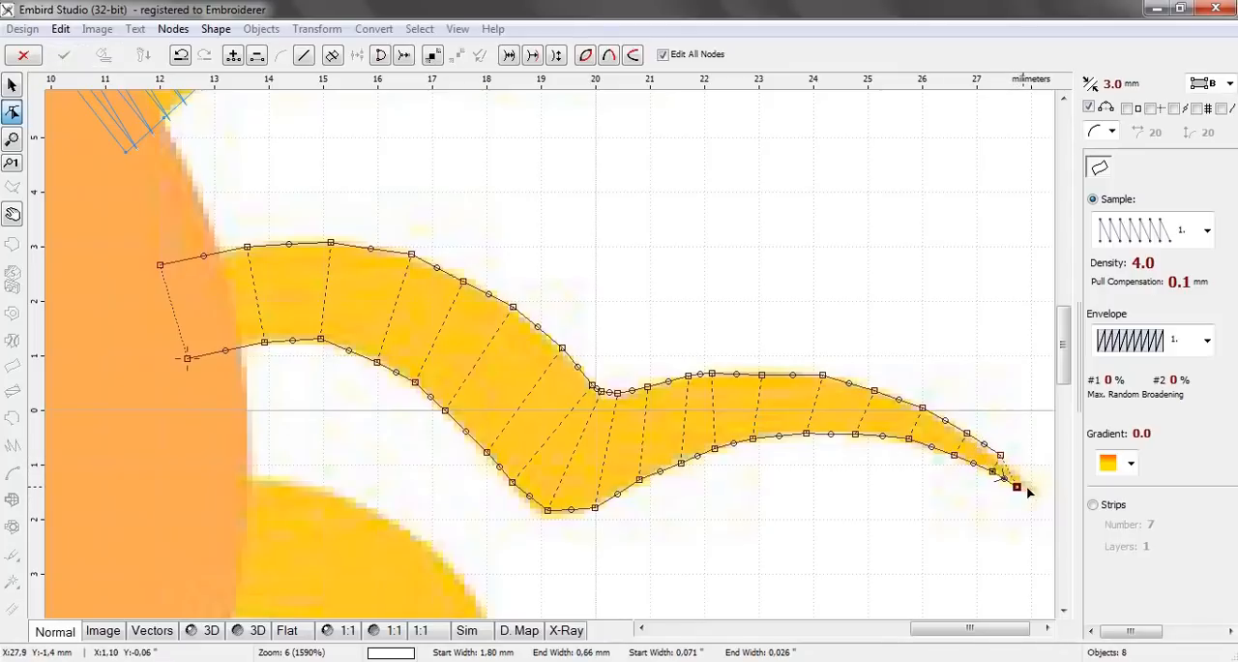
pyautogui.click(1037, 490)
pyautogui.moveTo(1039, 491); pyautogui.dragTo(968, 498)
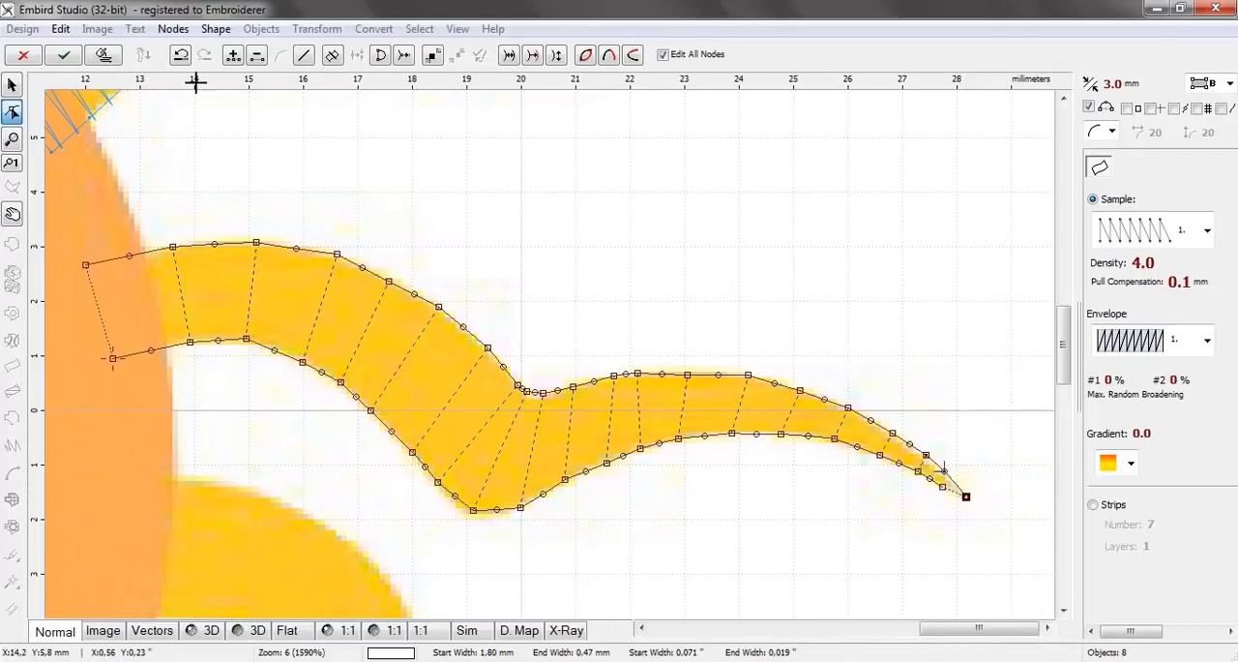
pyautogui.click(105, 54)
pyautogui.scroll(-4, 648, 310)
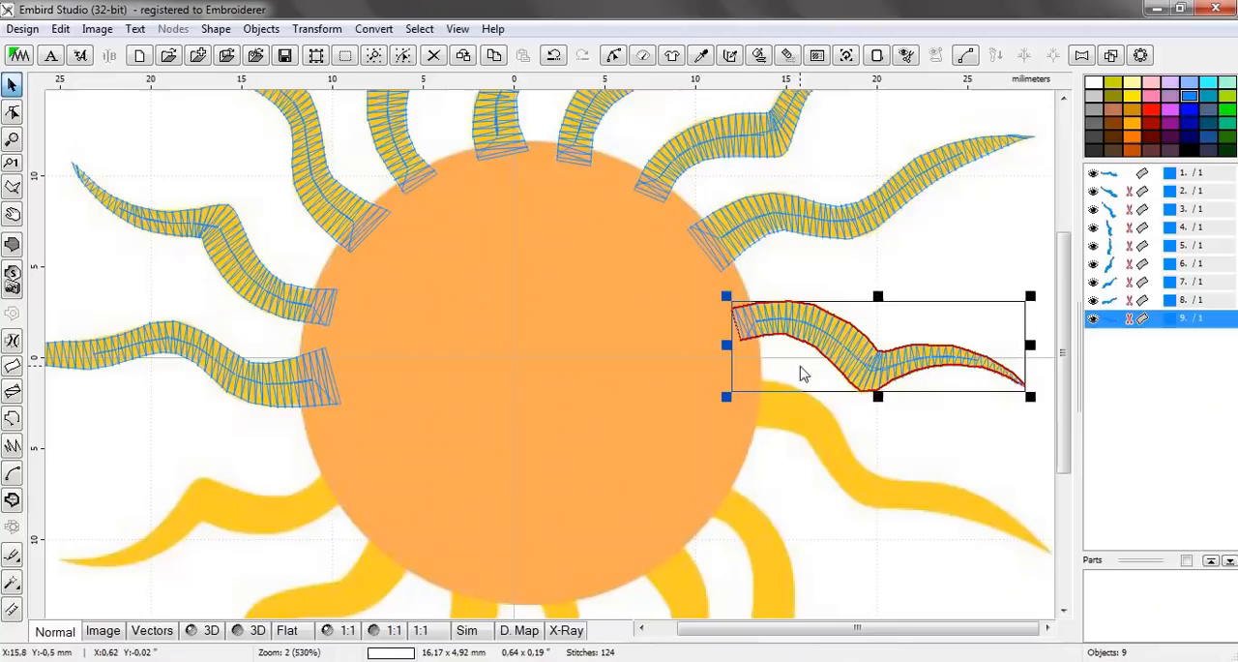
pyautogui.click(855, 435)
# Start a two-edge column object for the tenth ray, below the ninth, with node pairs about 2.78 mm and 2.59 mm wide
pyautogui.scroll(1, 864, 445)
pyautogui.scroll(1, 864, 445)
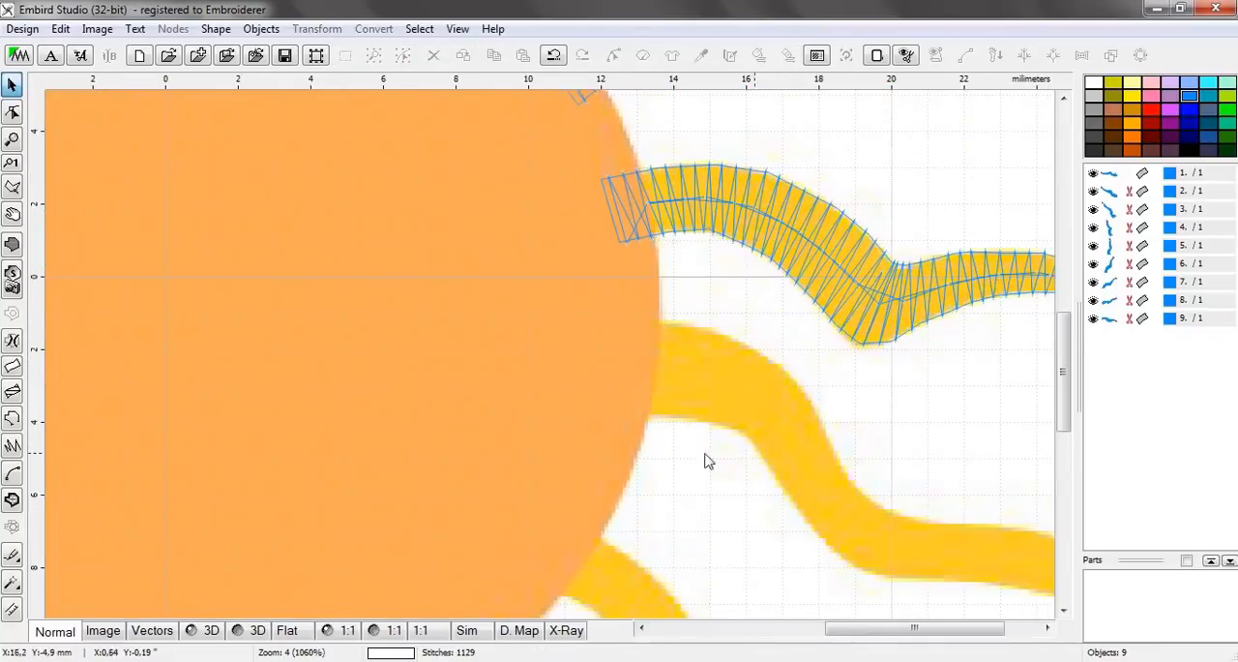
pyautogui.click(14, 365)
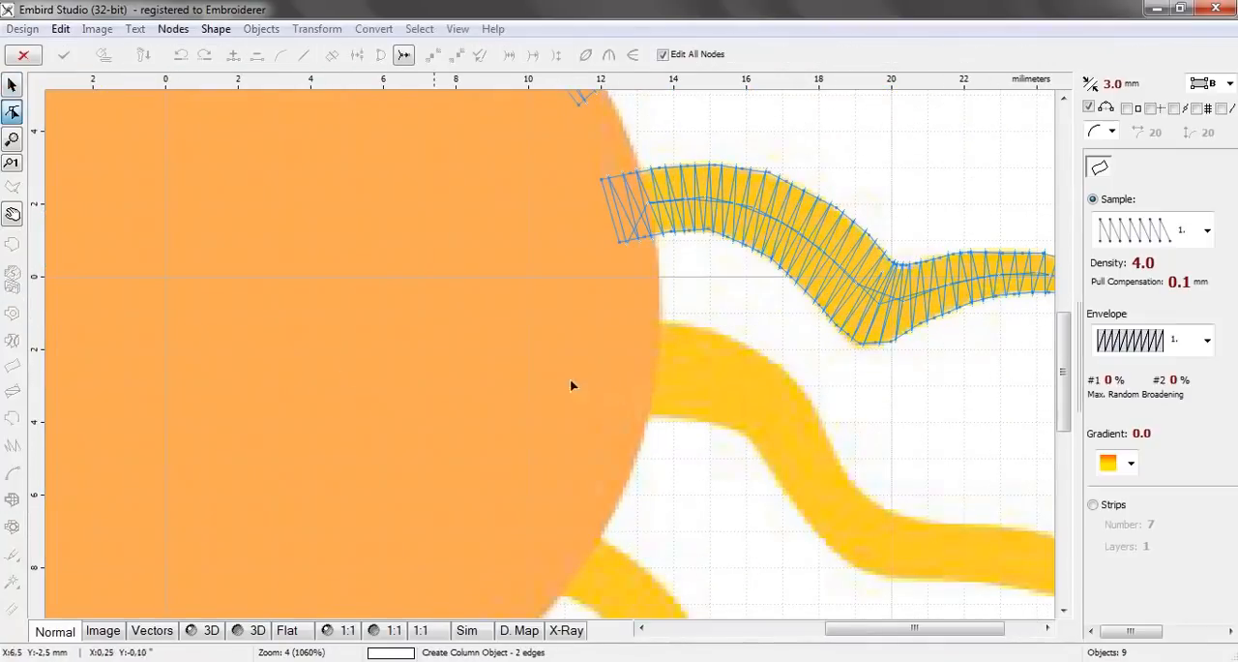
pyautogui.click(611, 420)
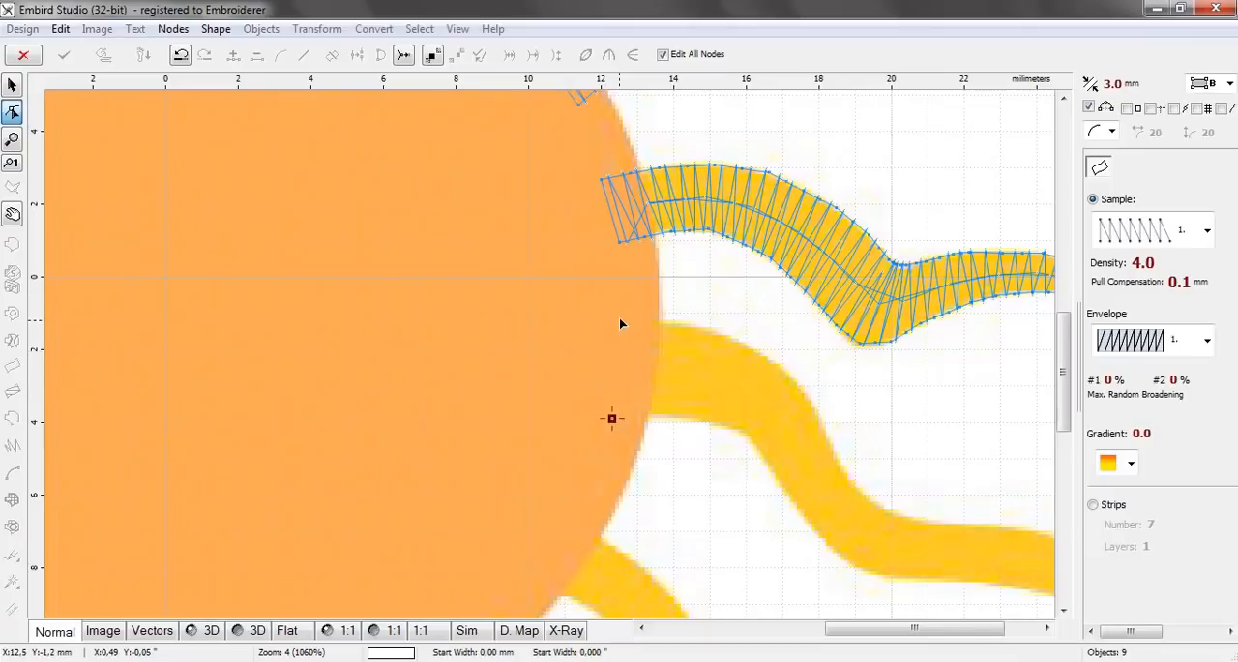
pyautogui.click(620, 317)
pyautogui.click(679, 420)
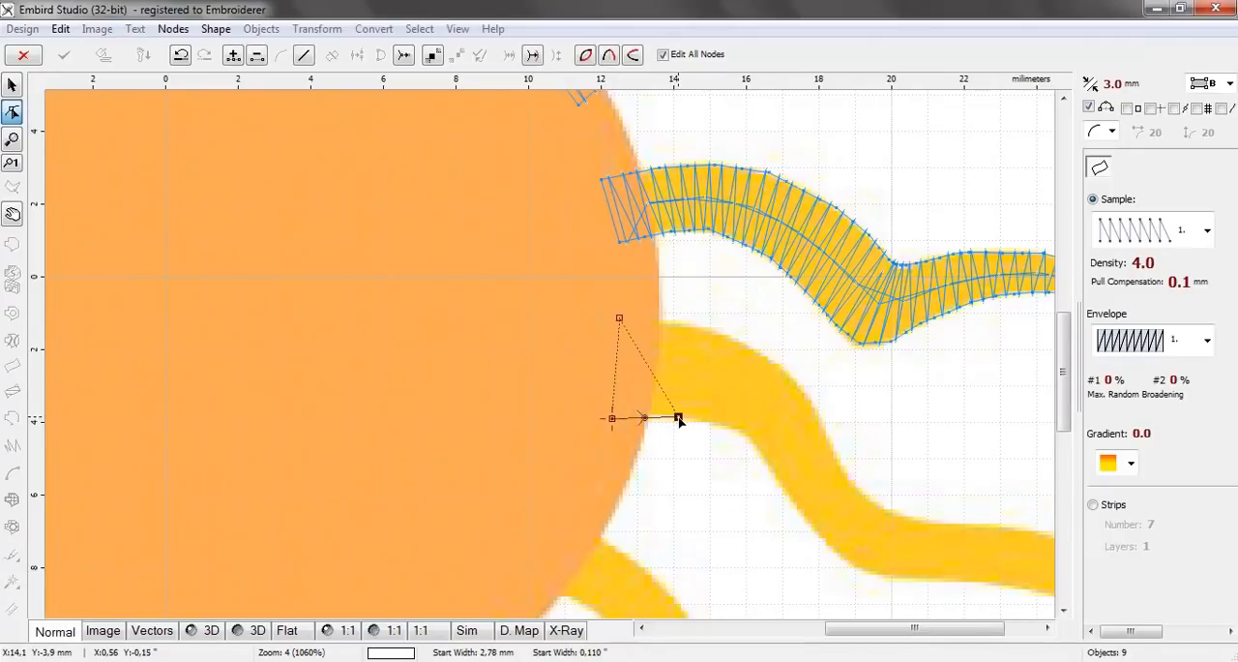
pyautogui.click(694, 323)
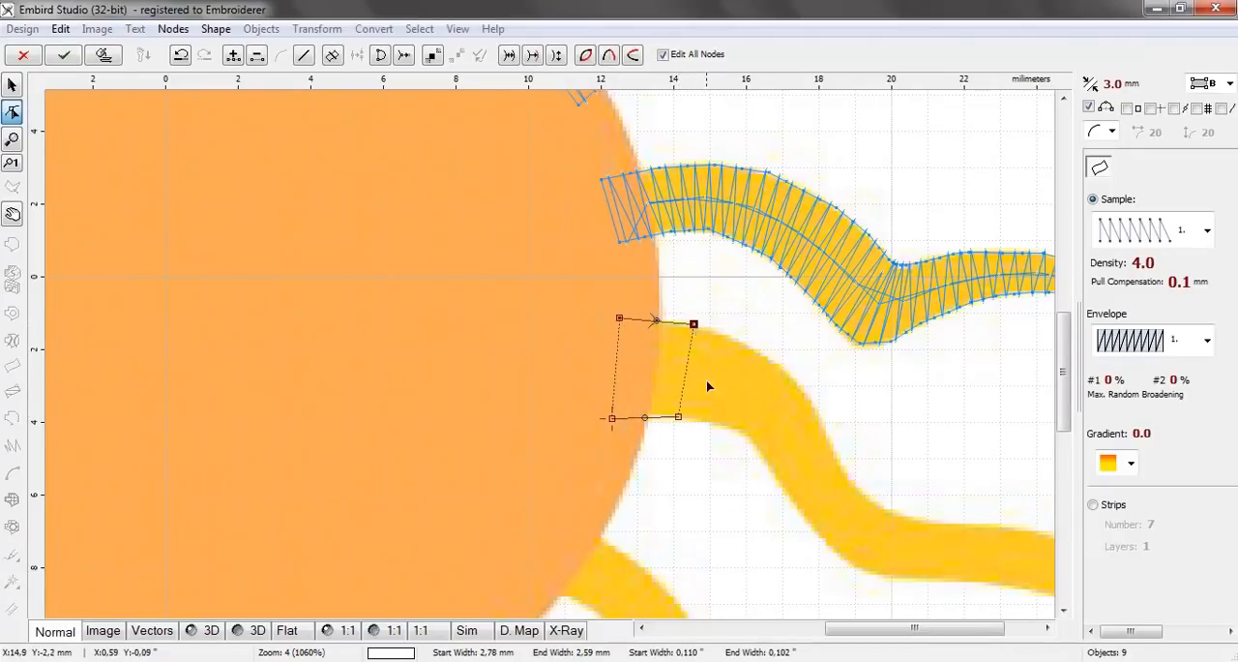
# Add three node pairs around the tenth ray's first bend, following its upper and lower edges
pyautogui.click(734, 429)
pyautogui.click(761, 350)
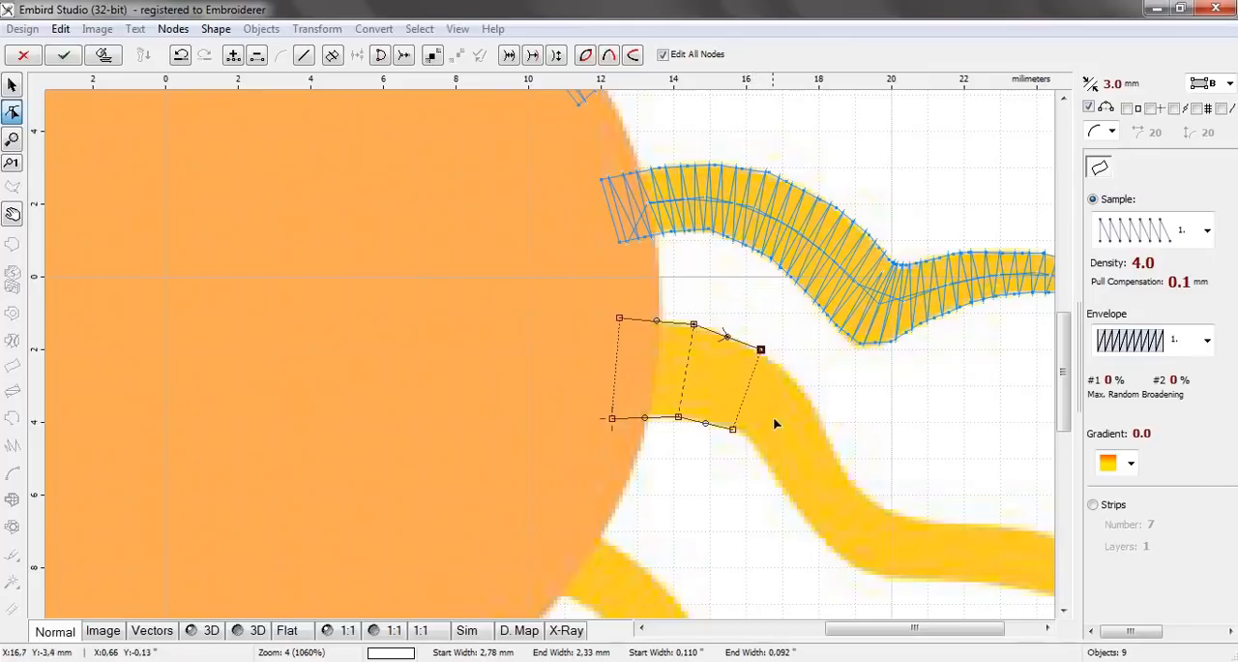
pyautogui.click(770, 467)
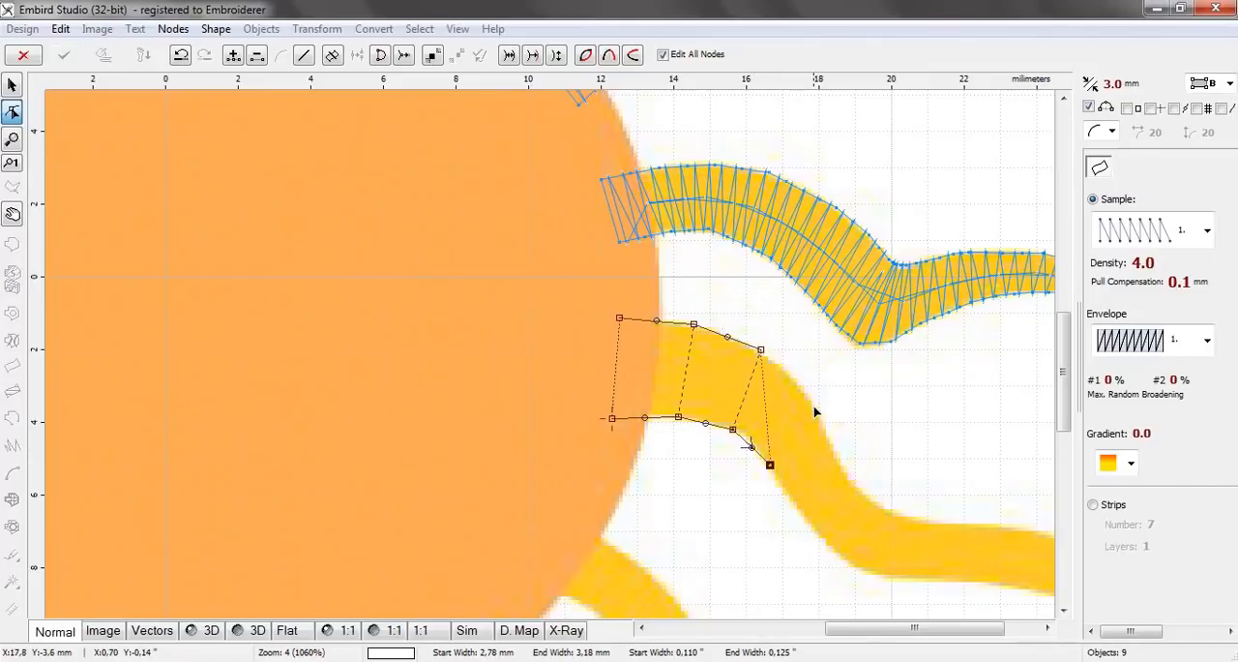
pyautogui.click(815, 405)
pyautogui.click(789, 496)
pyautogui.click(838, 453)
# Add three node pairs down into the tenth ray's second bend, the first about 1.67 mm and the last about 1.81 mm wide
pyautogui.moveTo(914, 627); pyautogui.dragTo(947, 627)
pyautogui.scroll(2, 737, 533)
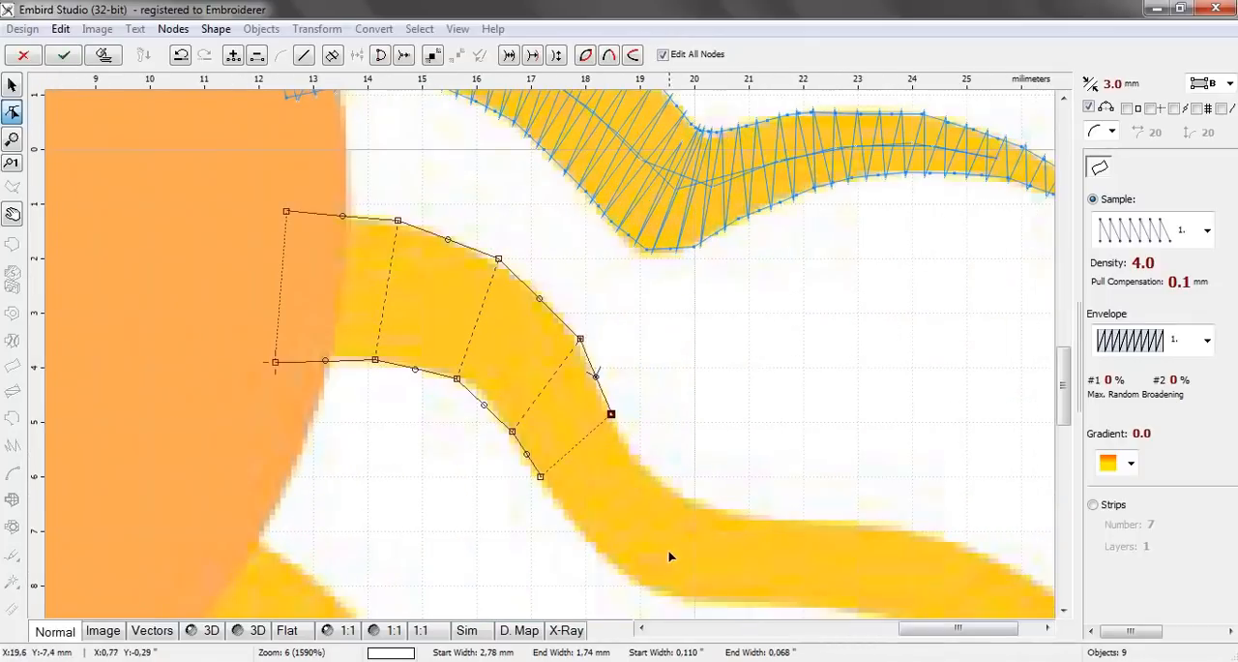
pyautogui.click(611, 561)
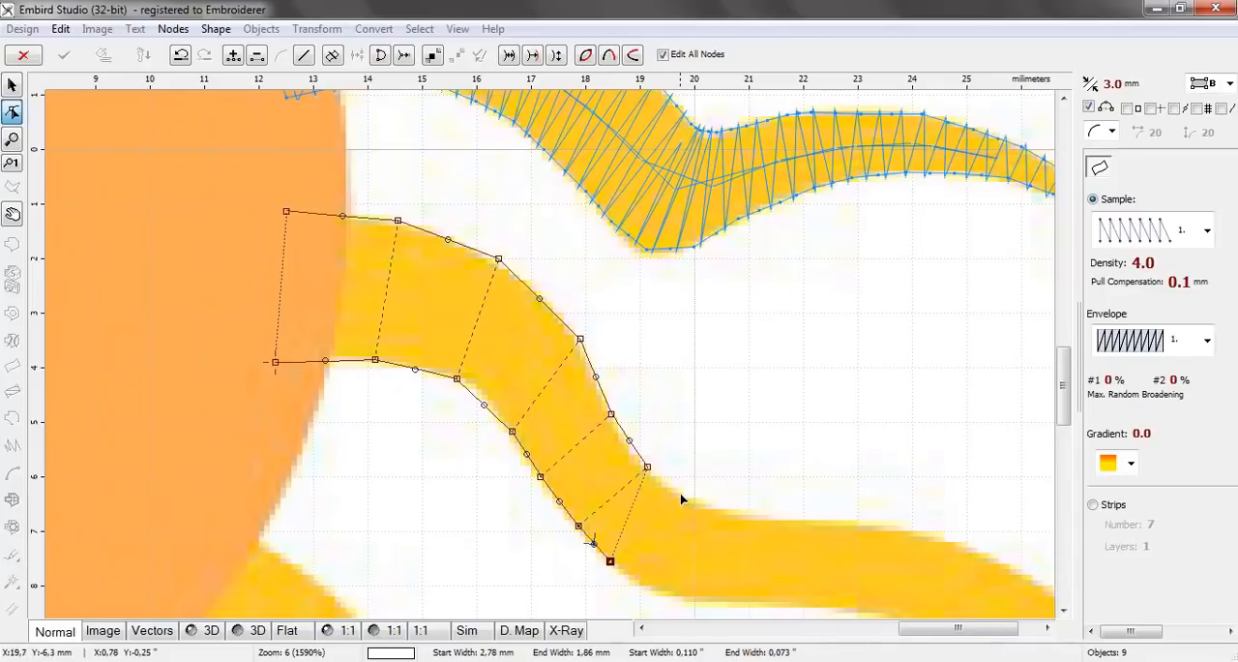
pyautogui.click(680, 493)
pyautogui.click(658, 588)
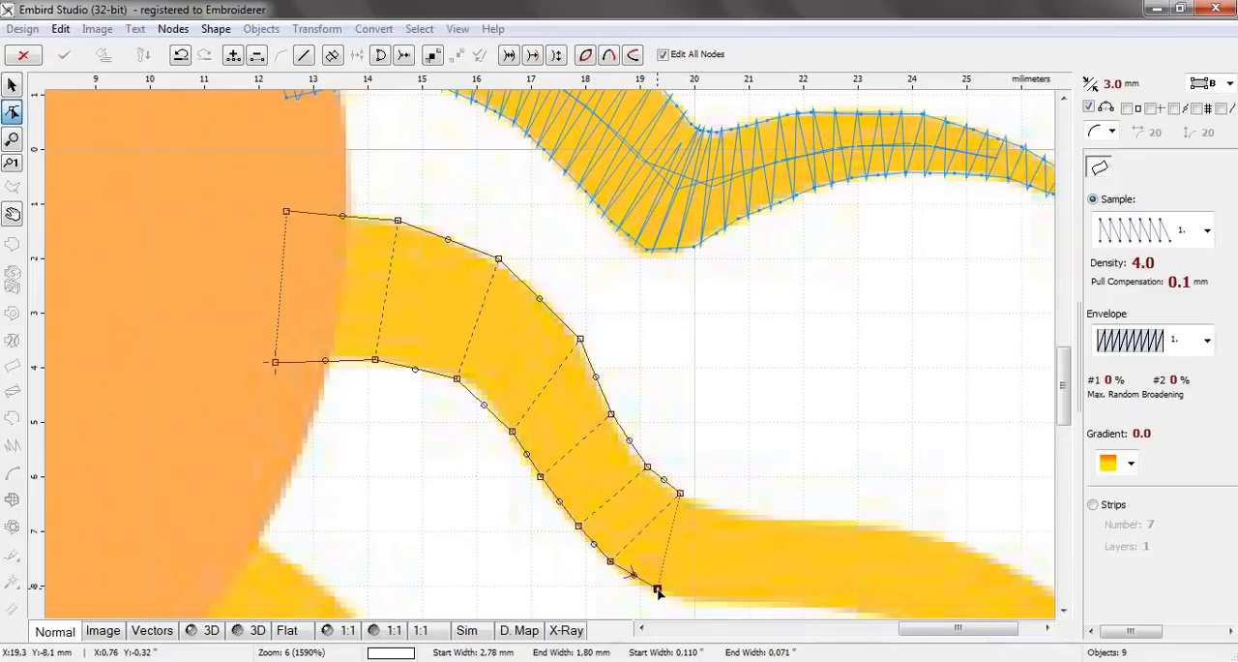
pyautogui.click(714, 509)
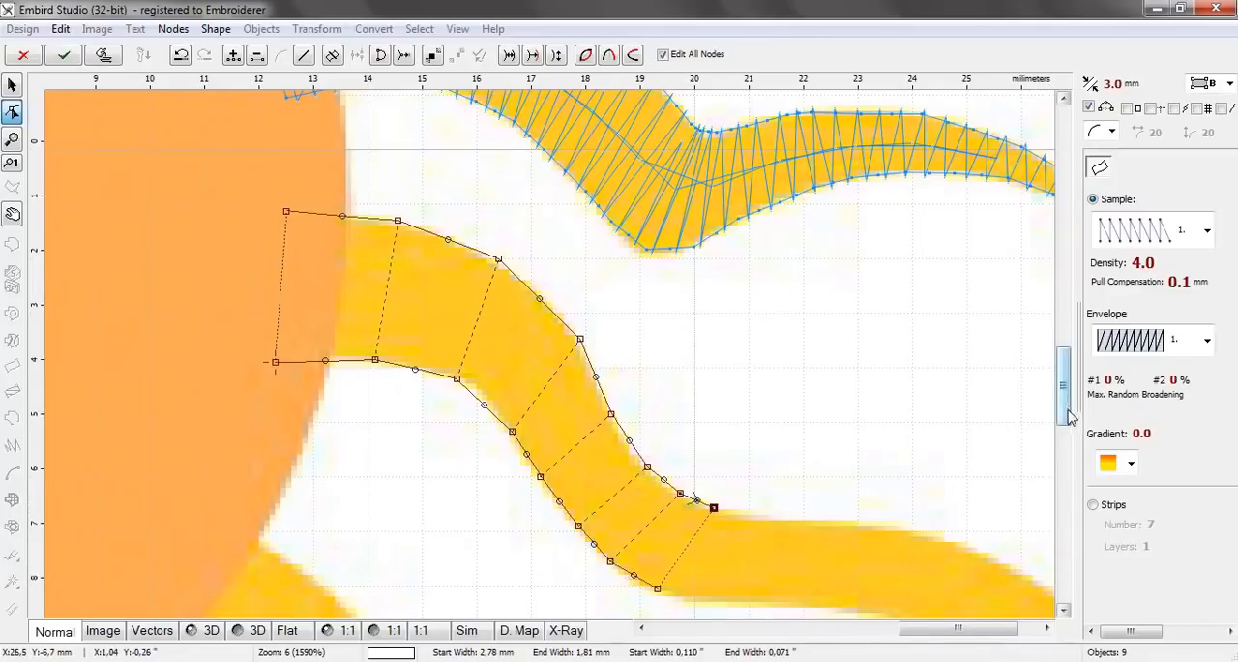
# Add two node pairs where the tenth ray levels out past the second bend, the last about 1.57 mm wide
pyautogui.moveTo(1072, 423)
pyautogui.mouseDown()
pyautogui.moveTo(1074, 452)
pyautogui.moveTo(1072, 434)
pyautogui.mouseUp()
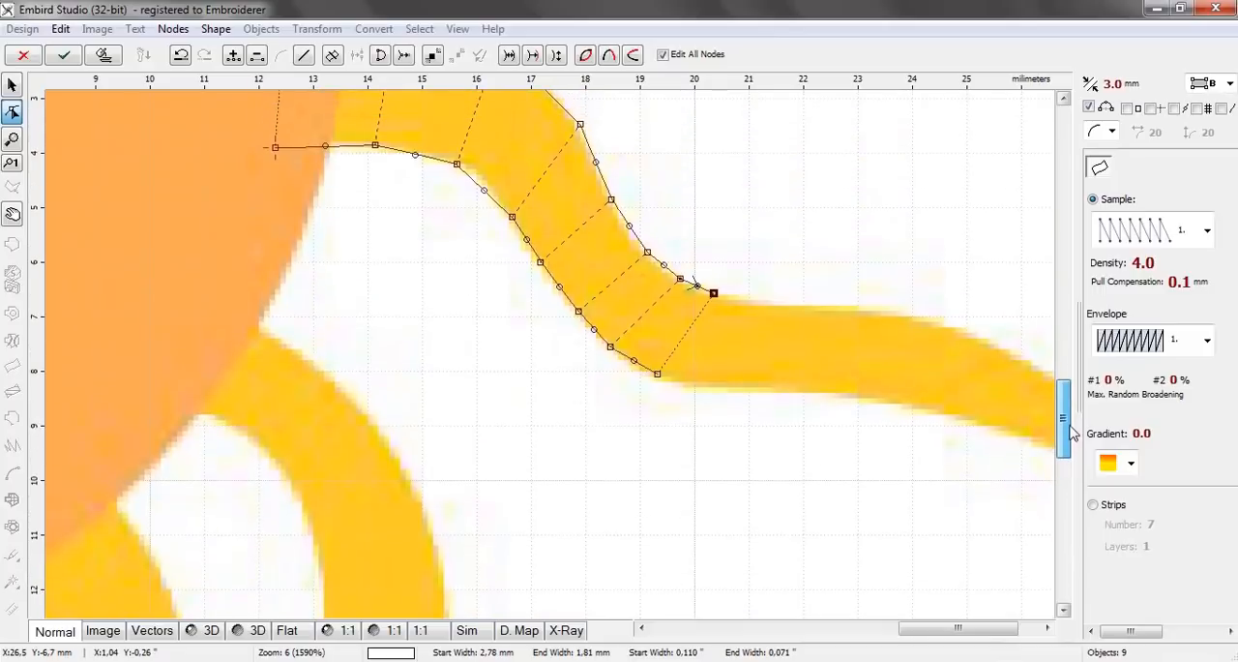
pyautogui.click(733, 388)
pyautogui.click(747, 301)
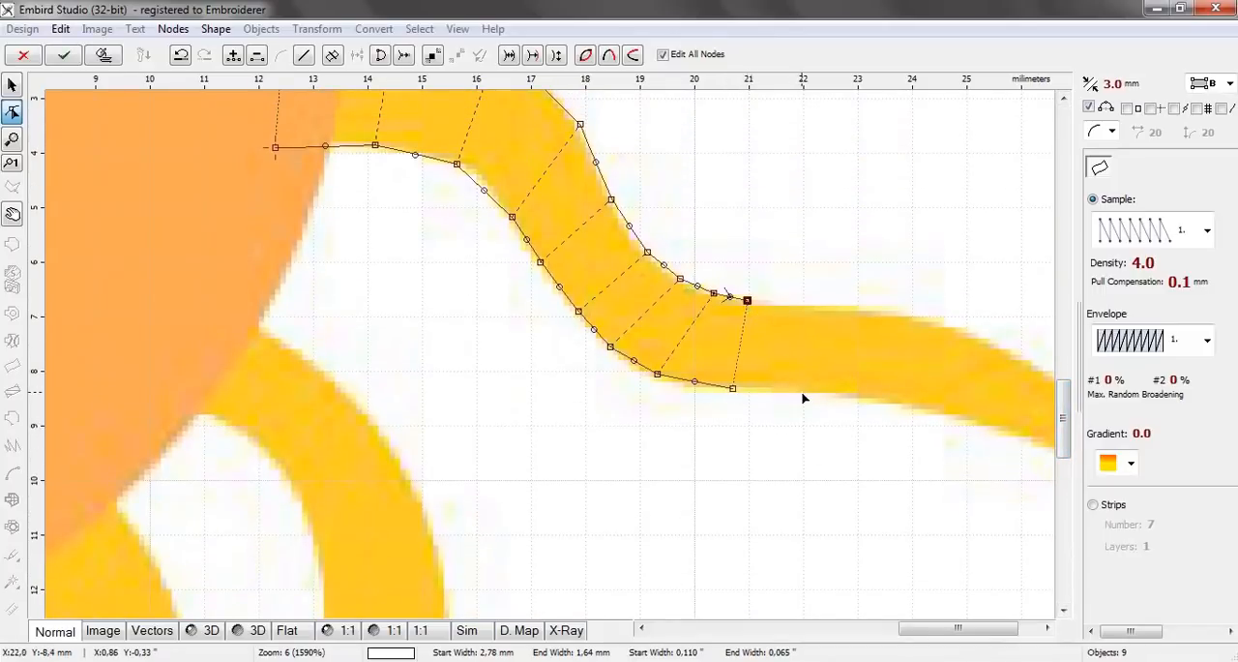
pyautogui.click(802, 392)
pyautogui.click(803, 306)
# Add three node pairs along the tenth ray's flat outer stretch, the last about 1.45 mm wide
pyautogui.click(860, 394)
pyautogui.click(870, 315)
pyautogui.click(912, 403)
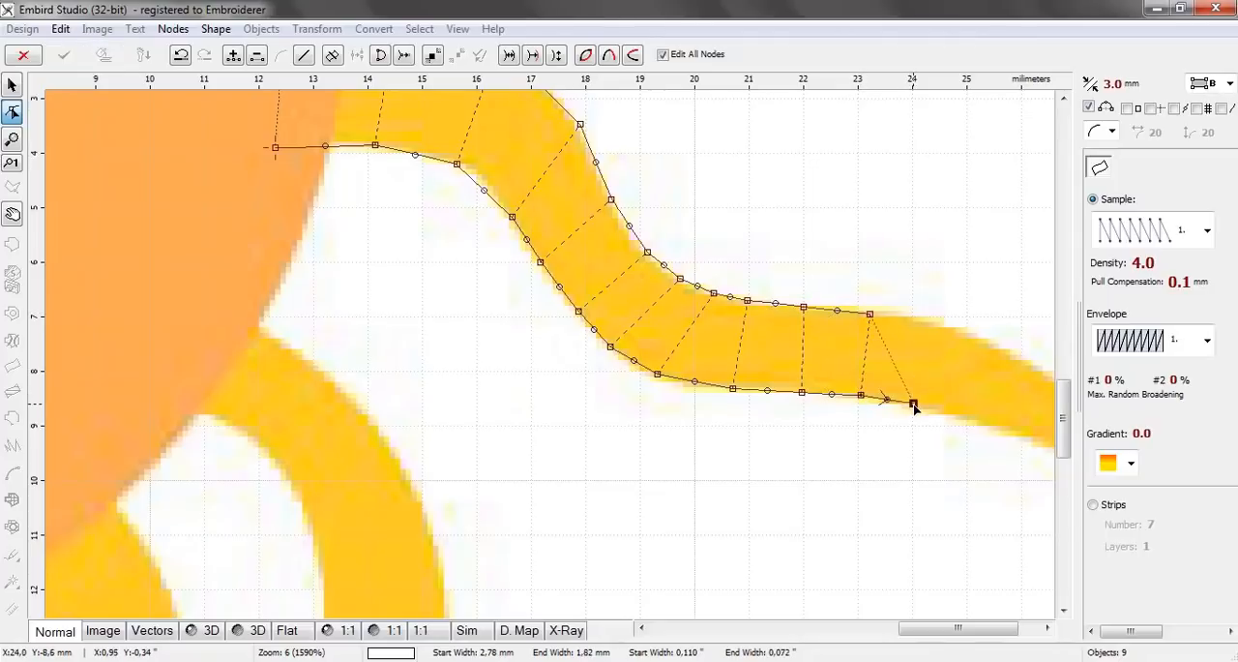
pyautogui.click(939, 324)
pyautogui.click(977, 421)
pyautogui.click(995, 344)
# Add three node pairs down the tenth ray's taper, narrowing to about 0.66 mm
pyautogui.hscroll(2, 1016, 627)
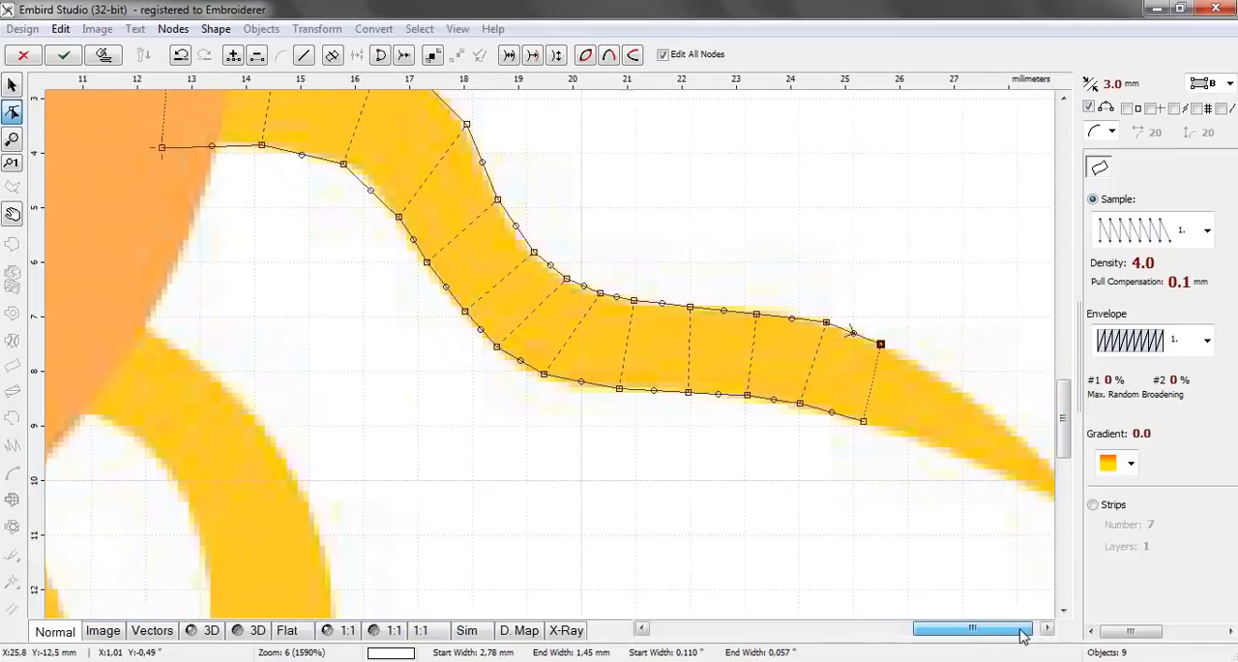
pyautogui.click(862, 442)
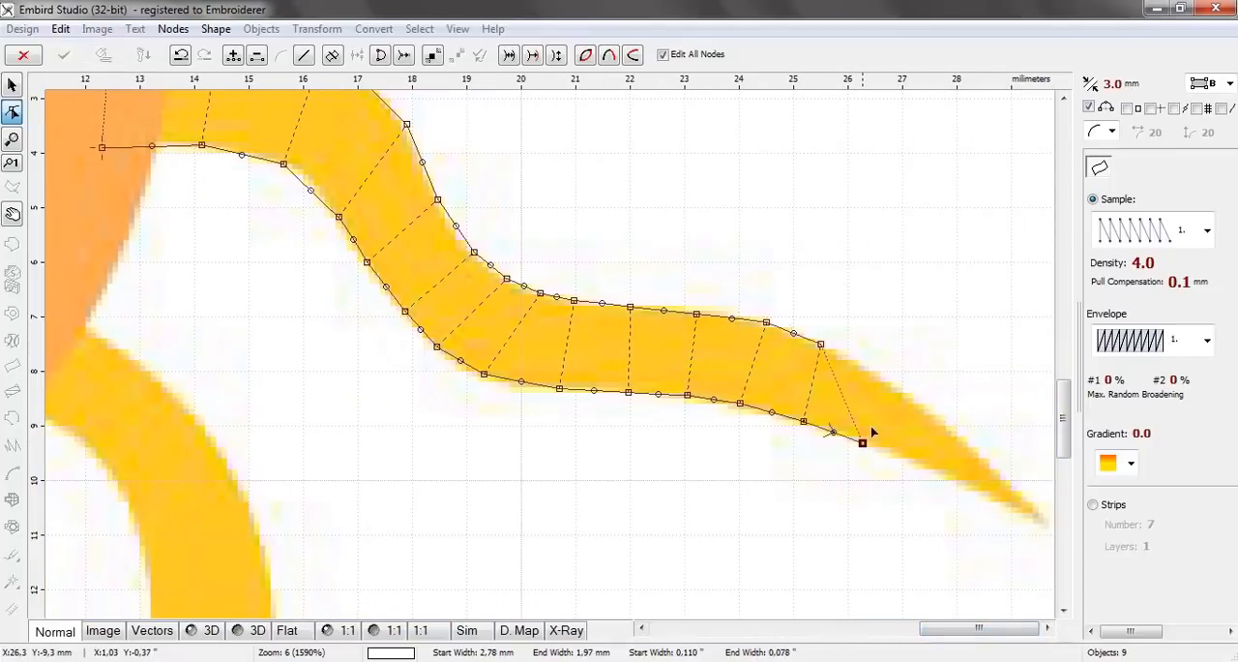
pyautogui.click(875, 372)
pyautogui.click(922, 467)
pyautogui.click(939, 415)
pyautogui.click(963, 483)
pyautogui.click(976, 449)
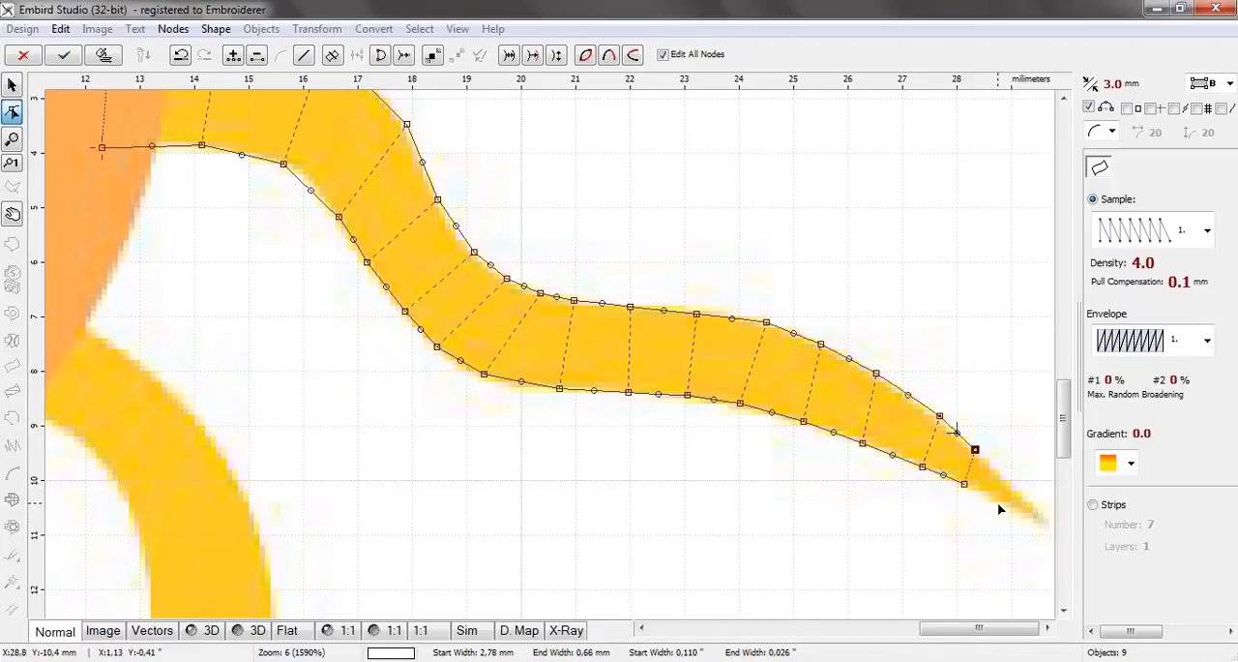
# Add the tenth ray's last two node pairs, adjusting the tip pair to about 0.51 mm wide, and generate its stitches
pyautogui.click(998, 502)
pyautogui.click(1013, 486)
pyautogui.click(1017, 511)
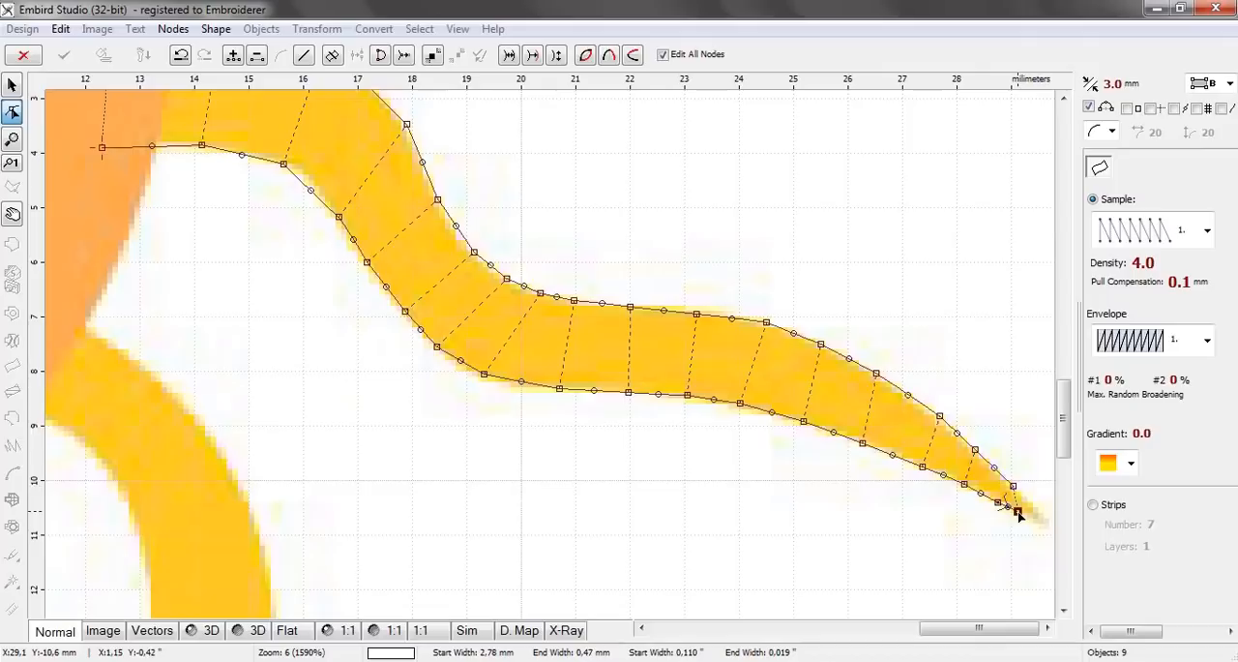
pyautogui.moveTo(1018, 511); pyautogui.dragTo(1047, 528)
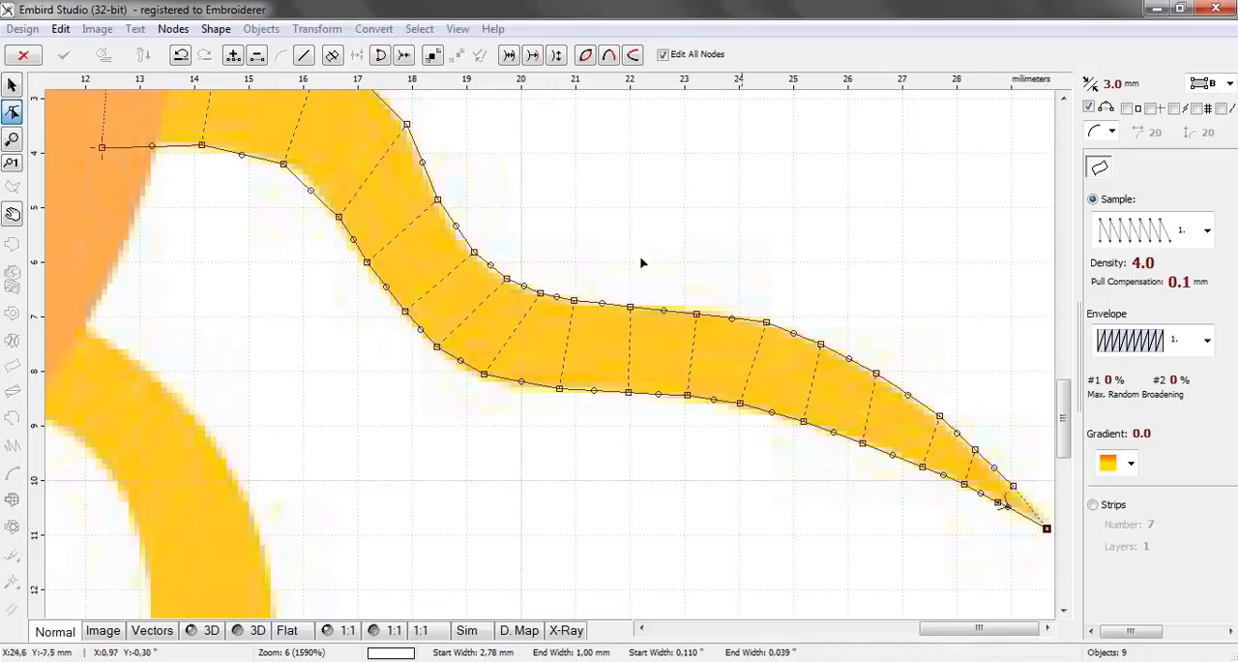
pyautogui.click(1035, 493)
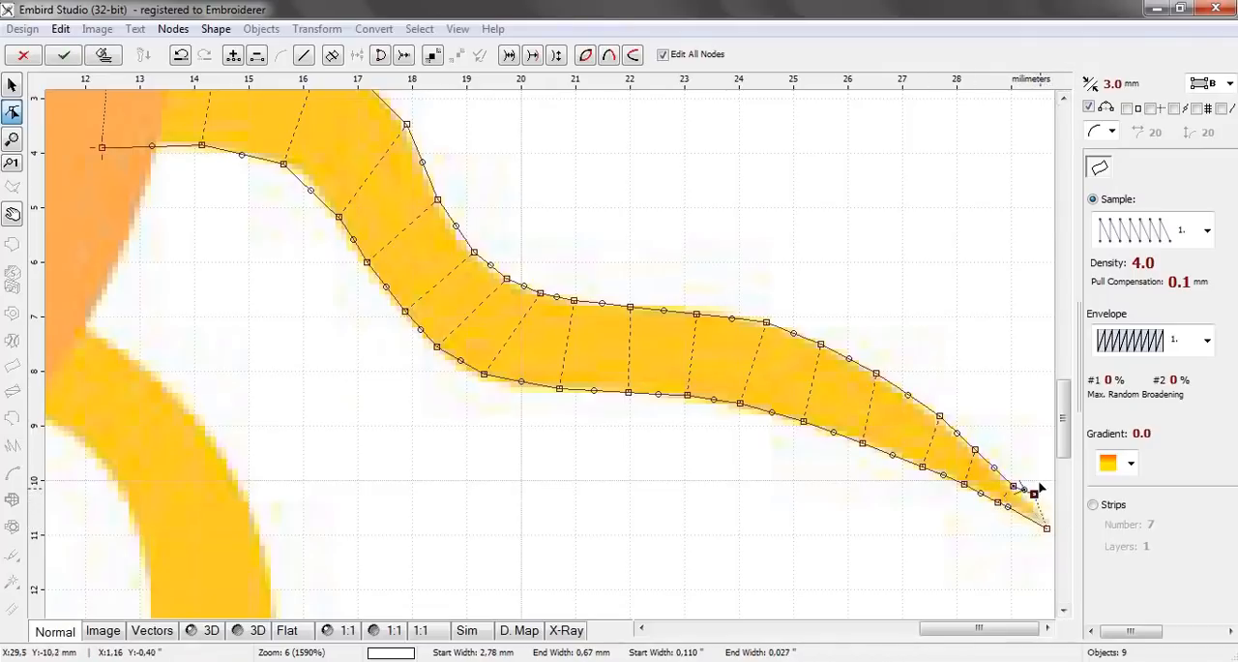
pyautogui.moveTo(1047, 529)
pyautogui.mouseDown()
pyautogui.moveTo(1024, 509)
pyautogui.moveTo(1048, 527)
pyautogui.mouseUp()
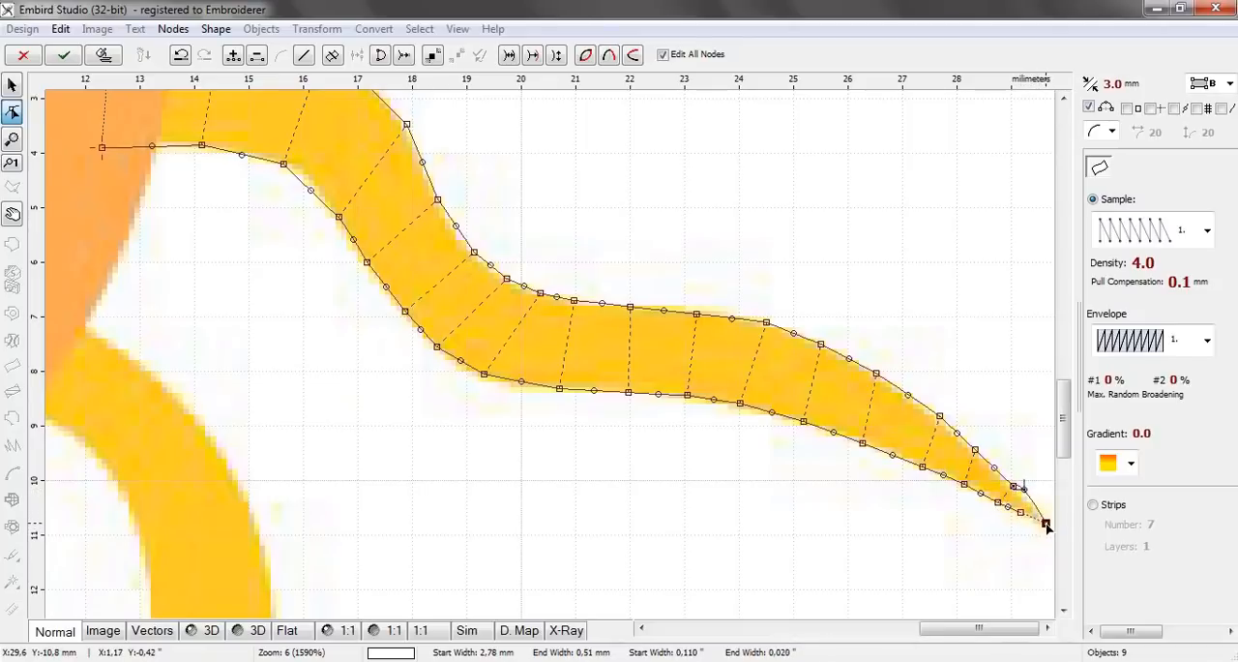
pyautogui.click(104, 54)
pyautogui.scroll(-2, 662, 348)
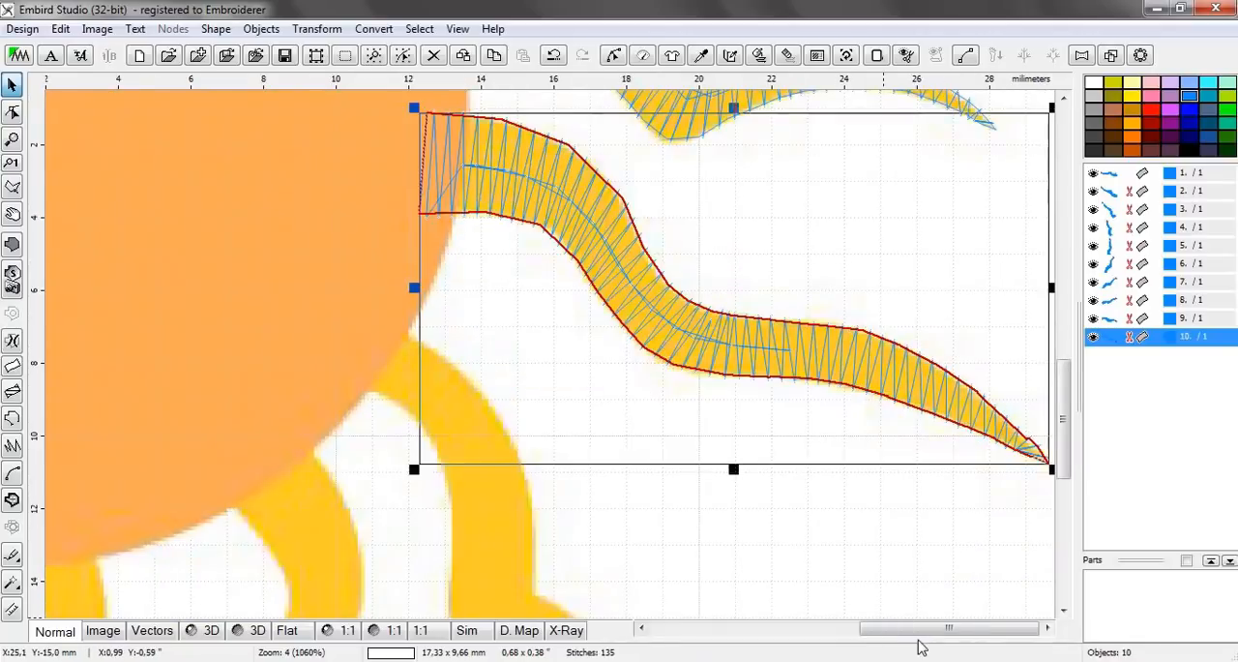
pyautogui.click(608, 506)
# Start a two-edge column object for the eleventh ray with a first node pair about 2.56 mm wide inside the disc and a second at the rim
pyautogui.scroll(-3, 581, 498)
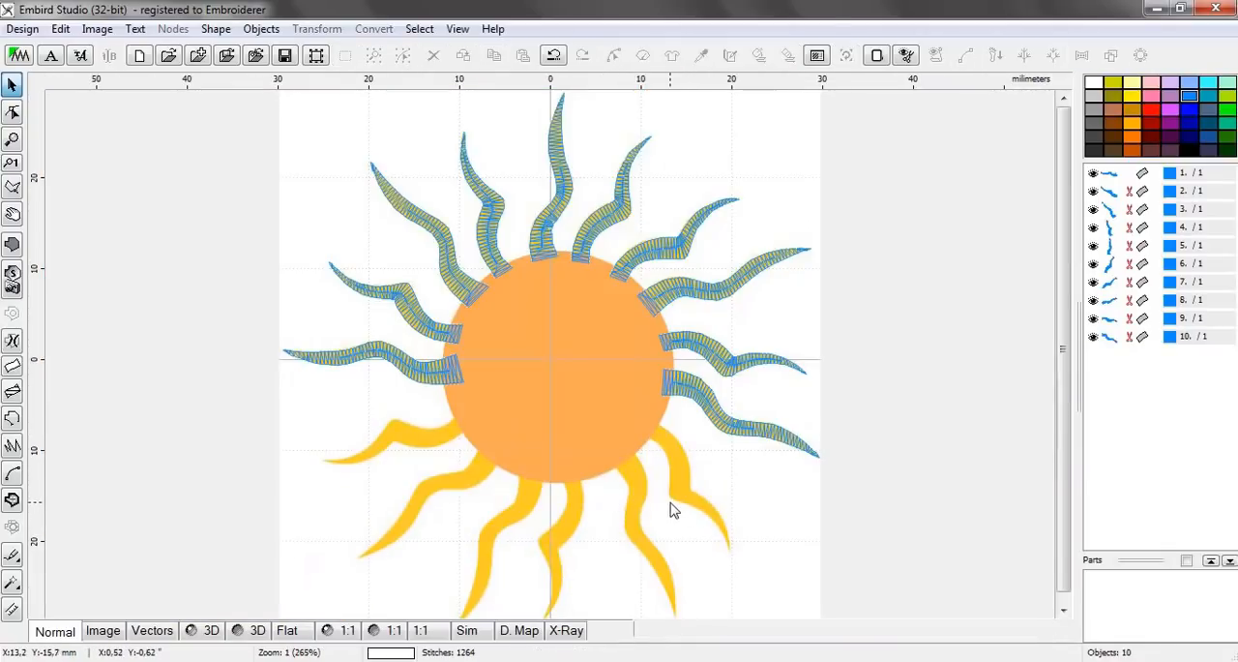
pyautogui.scroll(3, 672, 509)
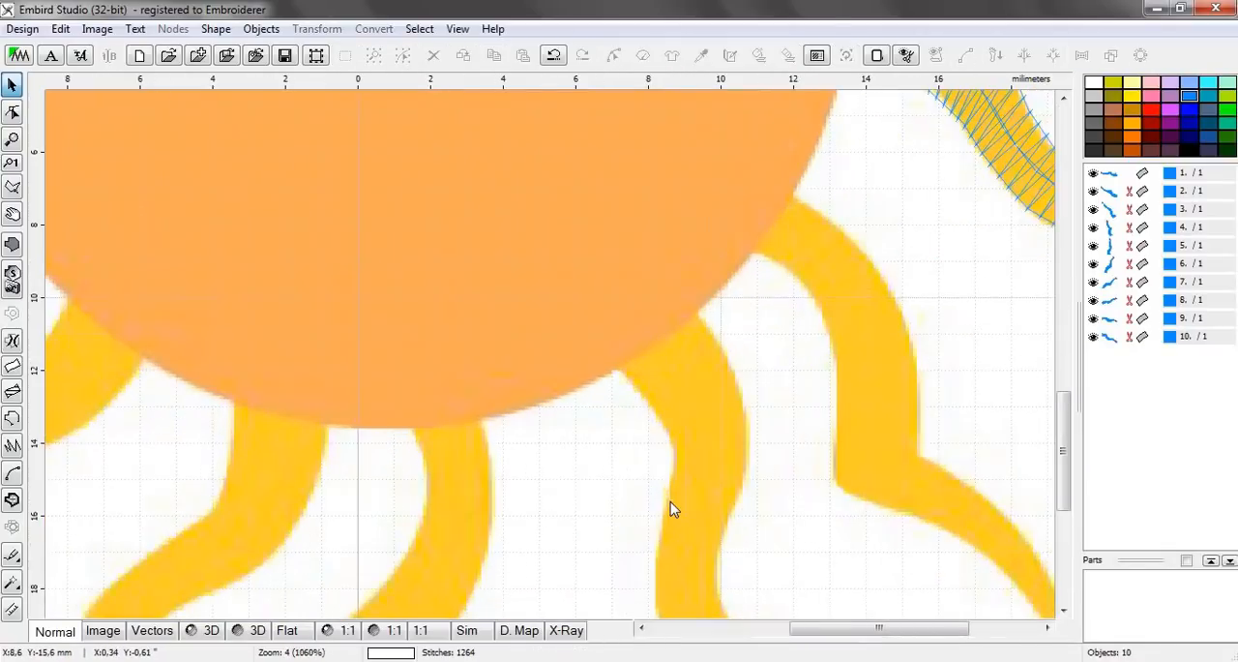
pyautogui.click(12, 370)
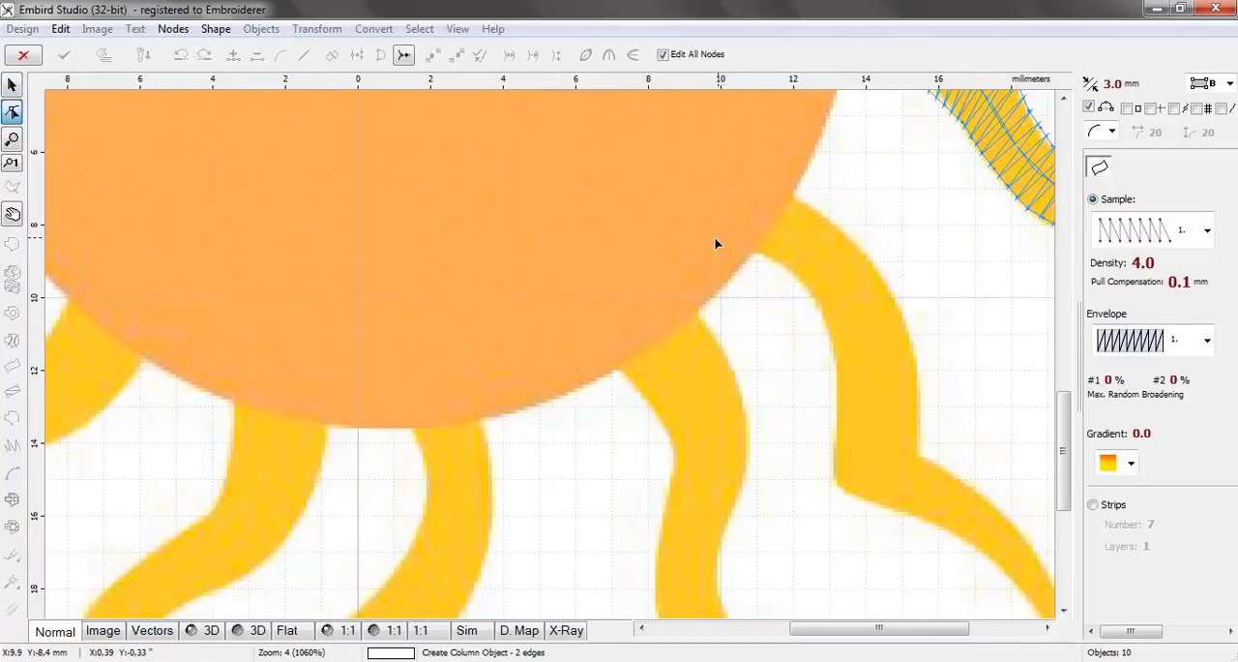
pyautogui.click(767, 254)
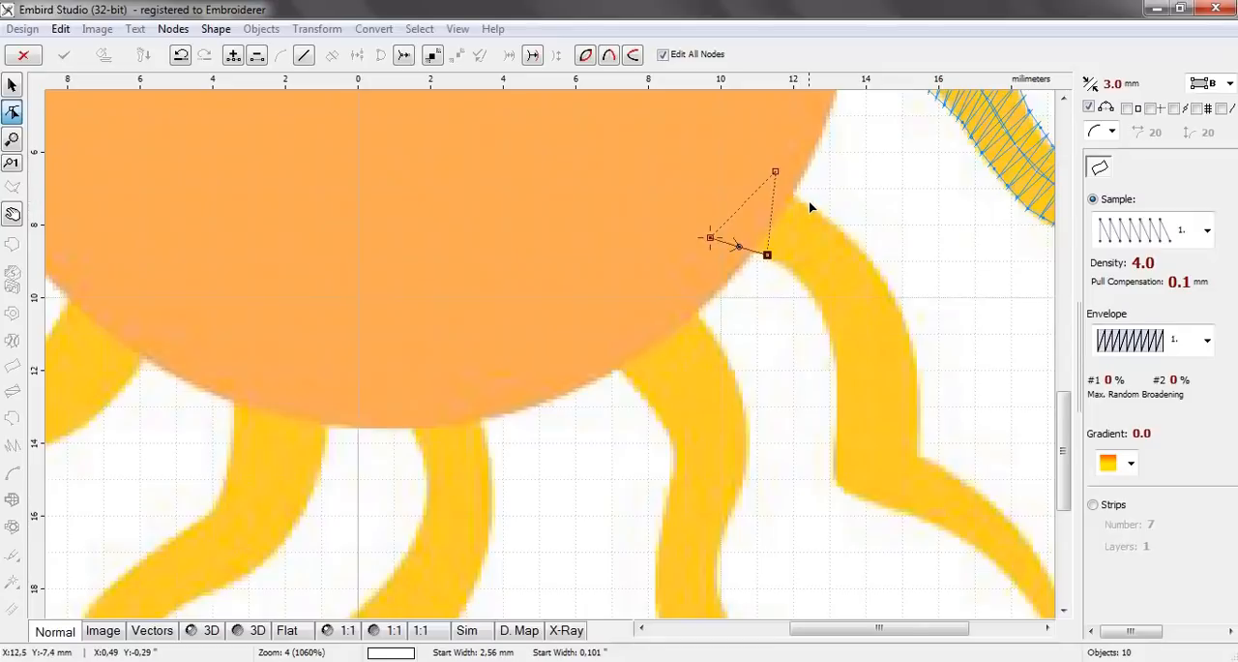
pyautogui.click(806, 199)
# Add three node pairs around the eleventh ray's upper curve, the second about 2.09 mm wide
pyautogui.click(806, 283)
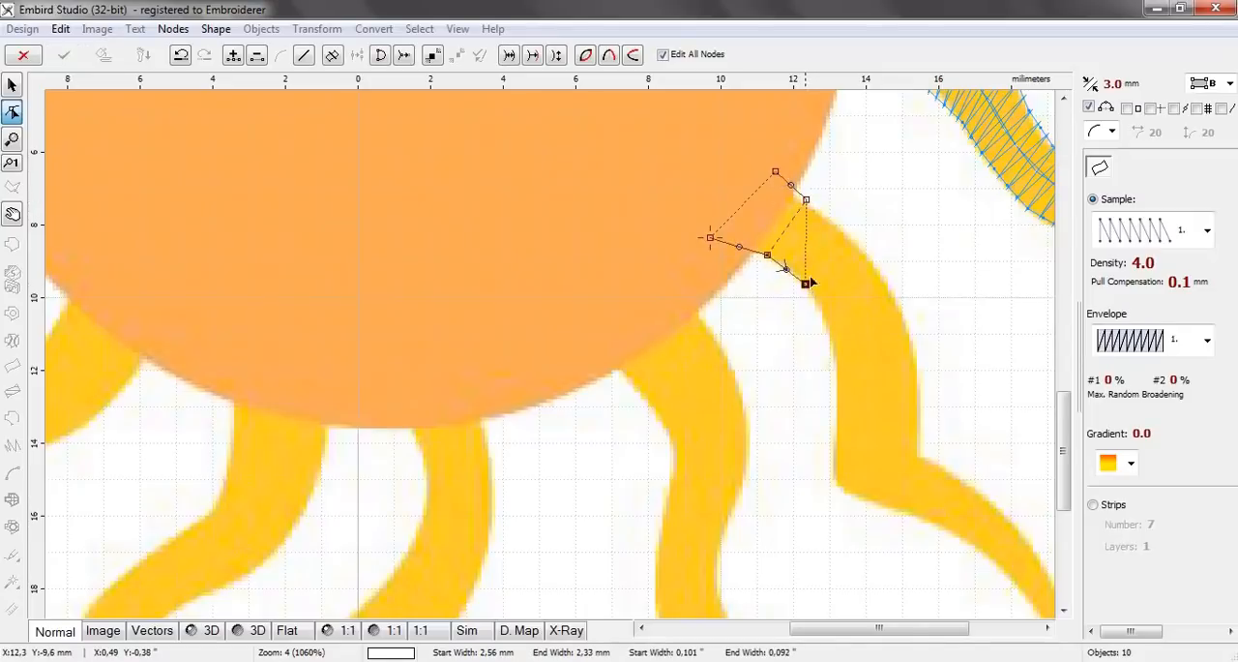
pyautogui.click(851, 233)
pyautogui.click(830, 331)
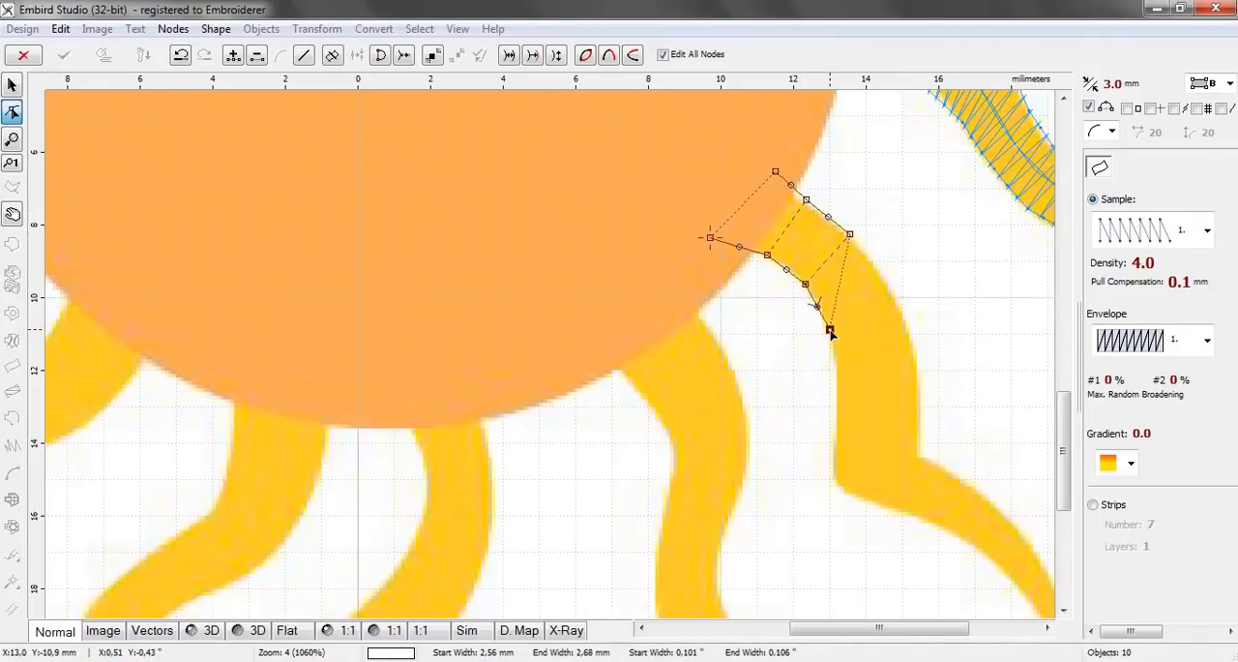
pyautogui.click(887, 281)
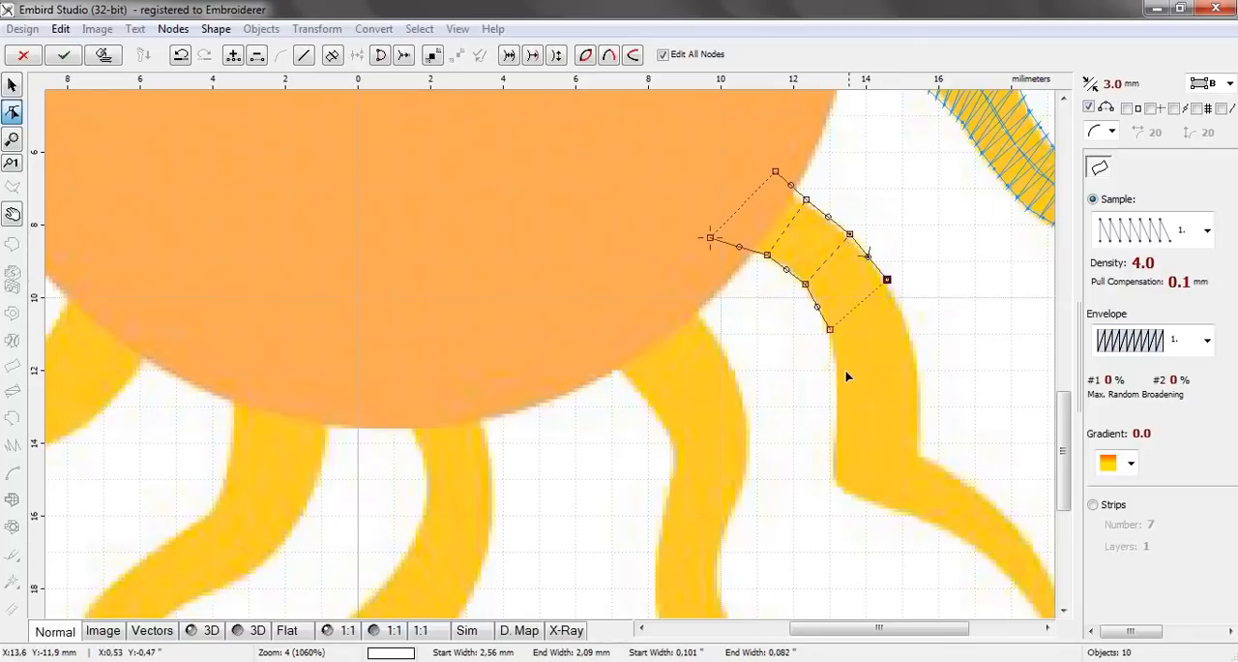
pyautogui.click(837, 376)
pyautogui.click(915, 352)
# Add three node pairs down the eleventh ray's straight stretch to its corner, the first about 2.38 mm wide
pyautogui.click(834, 411)
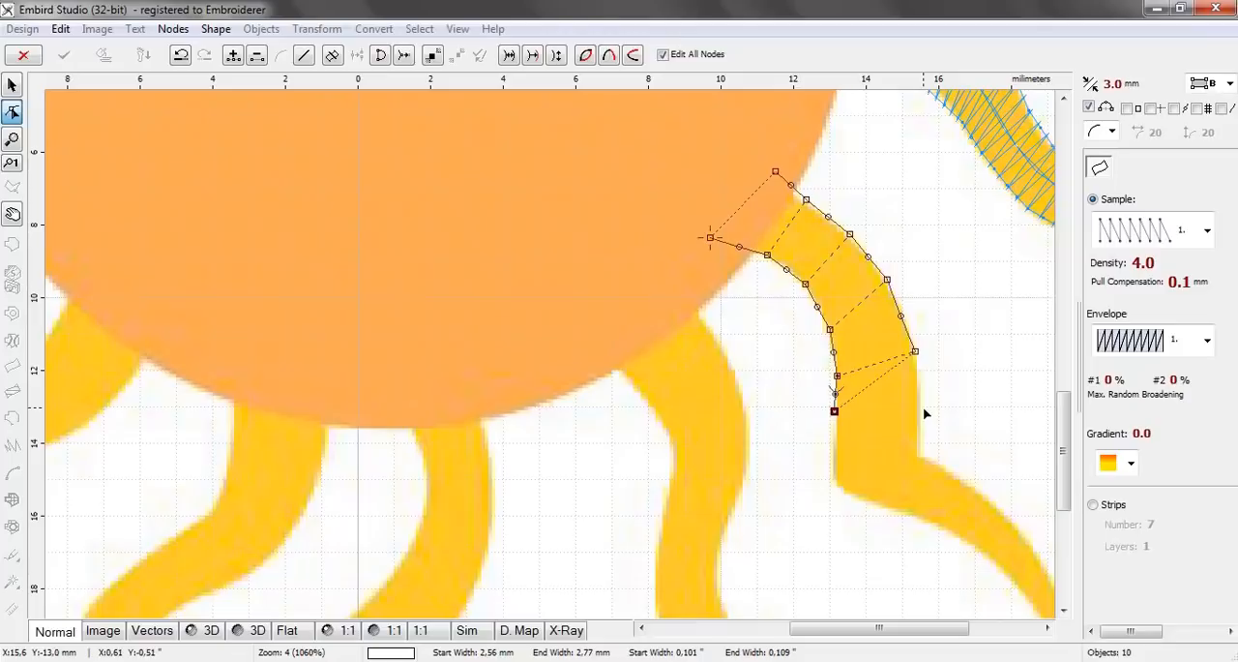
pyautogui.click(920, 409)
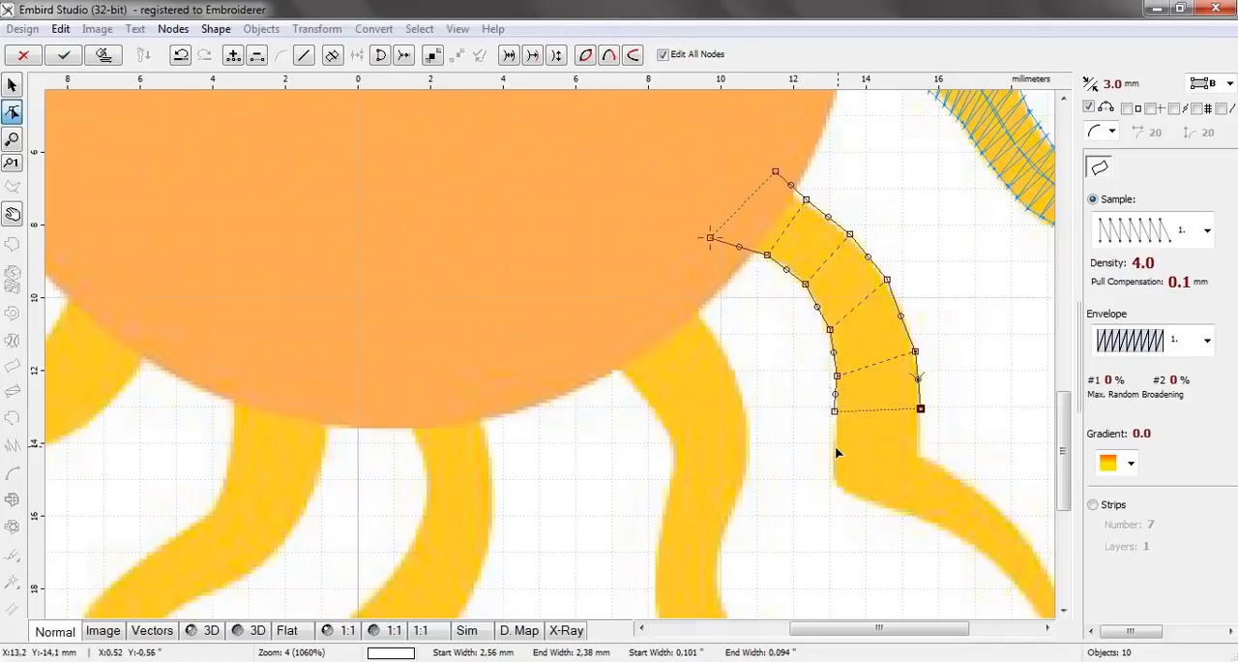
pyautogui.click(834, 446)
pyautogui.click(920, 431)
pyautogui.click(834, 471)
pyautogui.click(920, 453)
# Add a node pair about 2.03 mm wide past the eleventh ray's corner and curve the outer edge segment around it
pyautogui.click(872, 500)
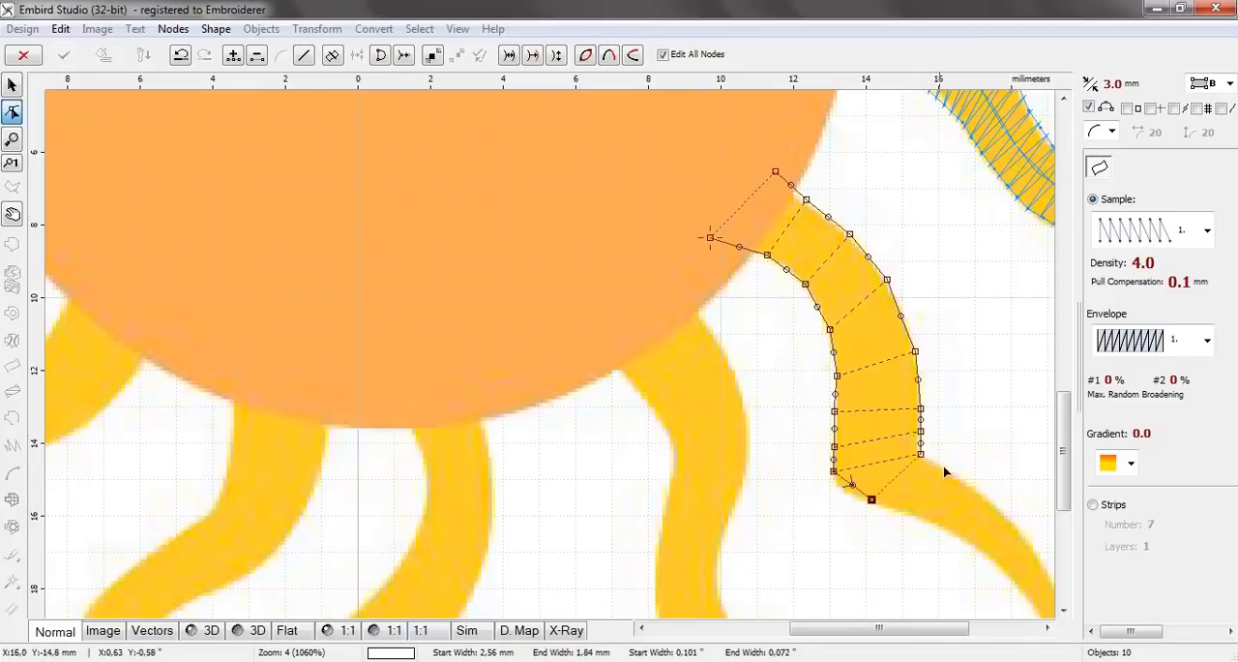
pyautogui.moveTo(958, 631); pyautogui.dragTo(1064, 634)
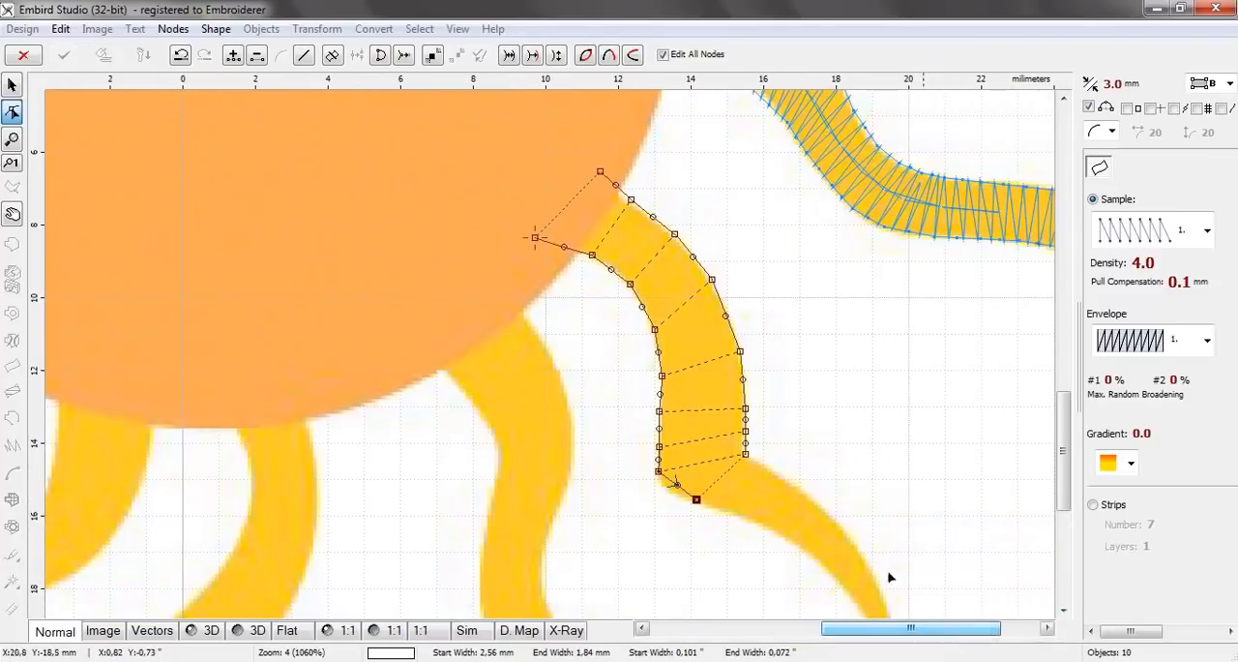
pyautogui.scroll(2, 725, 532)
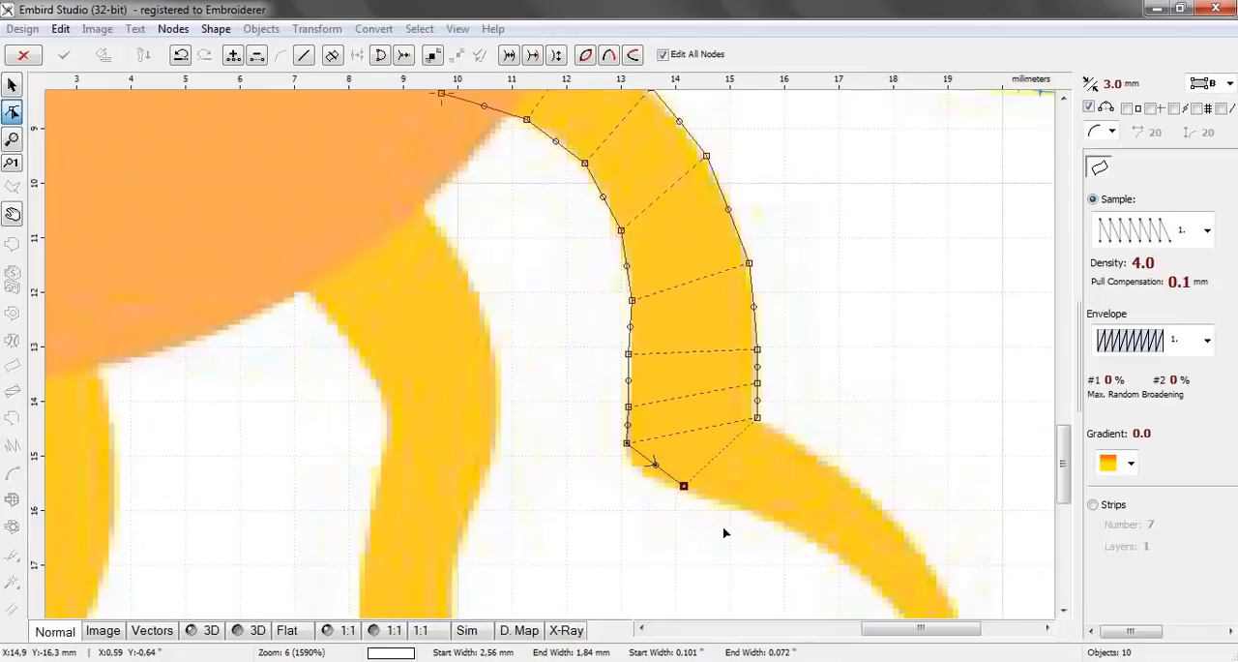
pyautogui.click(781, 433)
pyautogui.click(654, 465)
pyautogui.moveTo(654, 467); pyautogui.dragTo(646, 472)
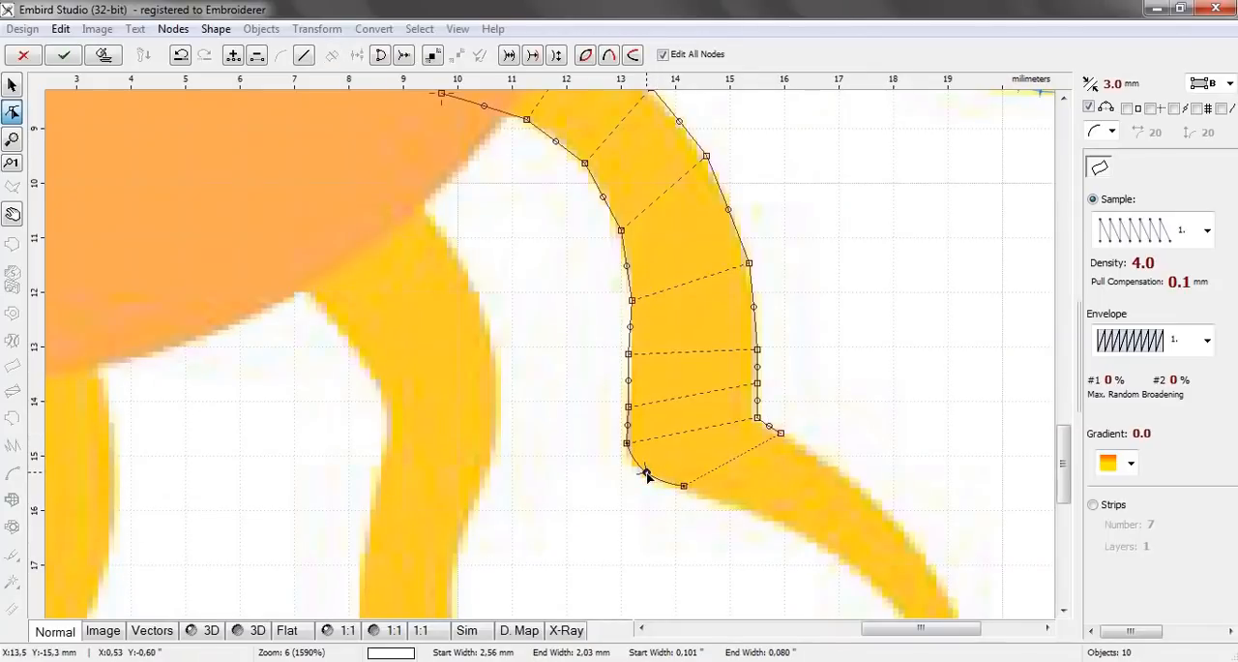
pyautogui.click(781, 433)
# Add three node pairs along the eleventh ray beyond the corner, narrowing from about 1.48 mm to about 1.29 mm
pyautogui.click(760, 511)
pyautogui.click(806, 446)
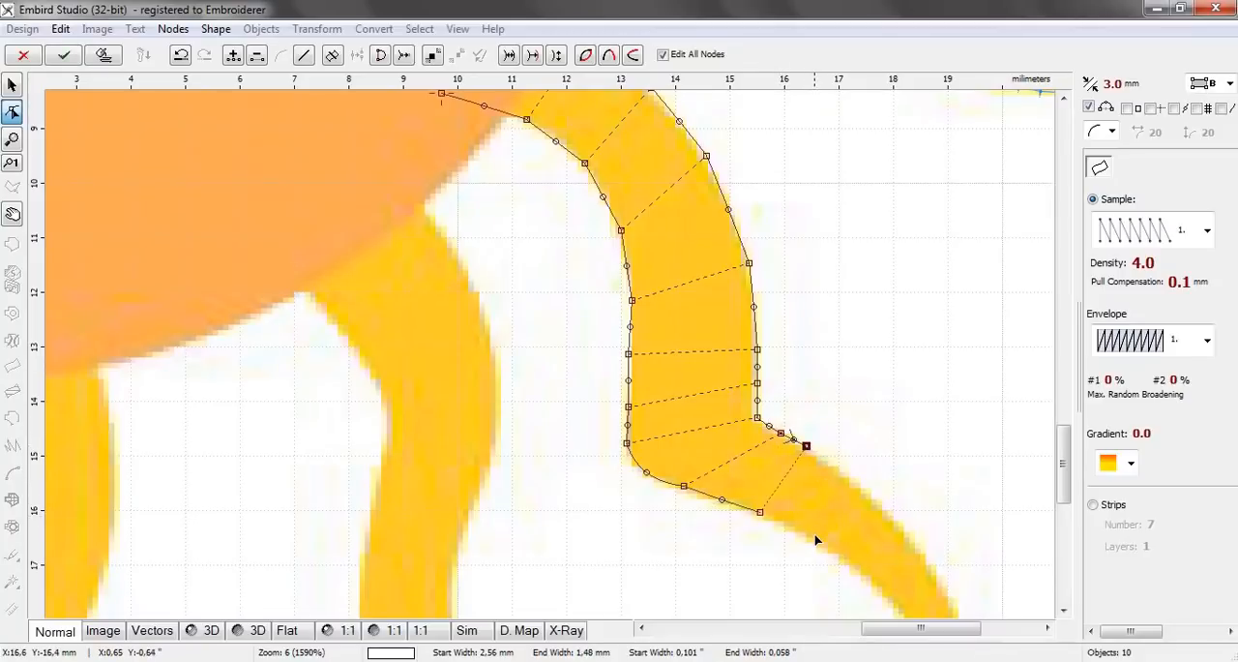
pyautogui.click(812, 541)
pyautogui.click(849, 478)
pyautogui.click(861, 571)
pyautogui.click(881, 505)
pyautogui.moveTo(1063, 464); pyautogui.dragTo(1063, 504)
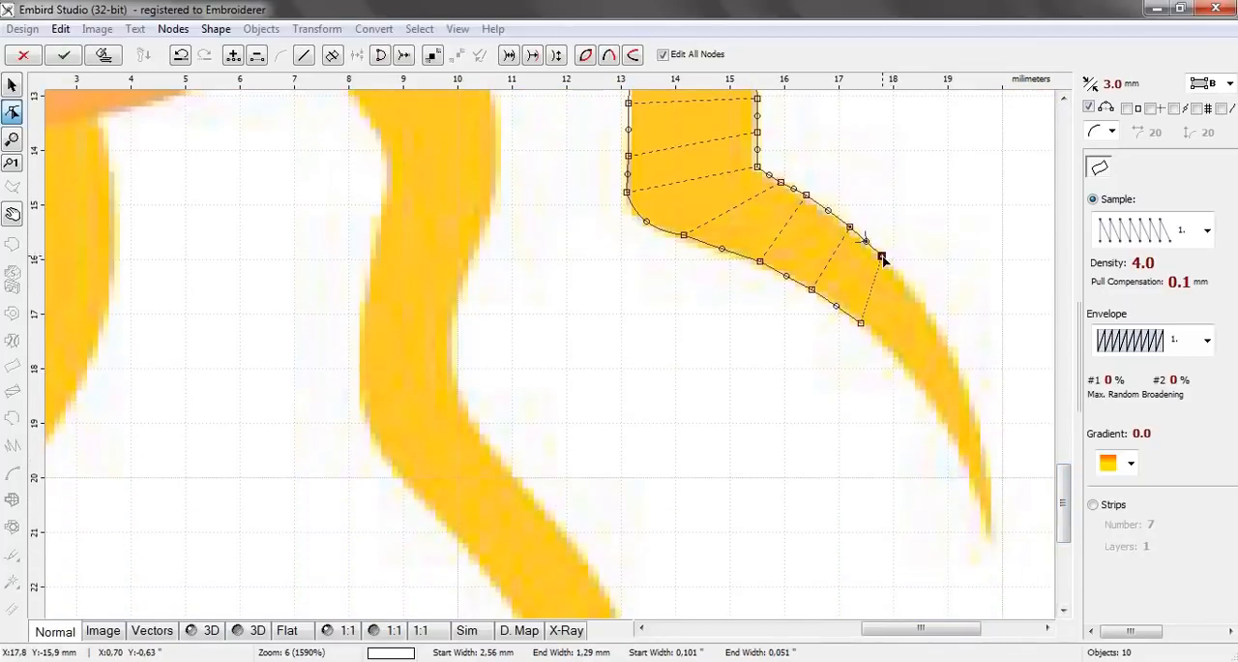
# Align the eleventh ray's last outer node with its edge and add three node pairs toward the tip, narrowing from about 0.94 to 0.47 mm
pyautogui.moveTo(882, 257); pyautogui.dragTo(902, 279)
pyautogui.click(938, 331)
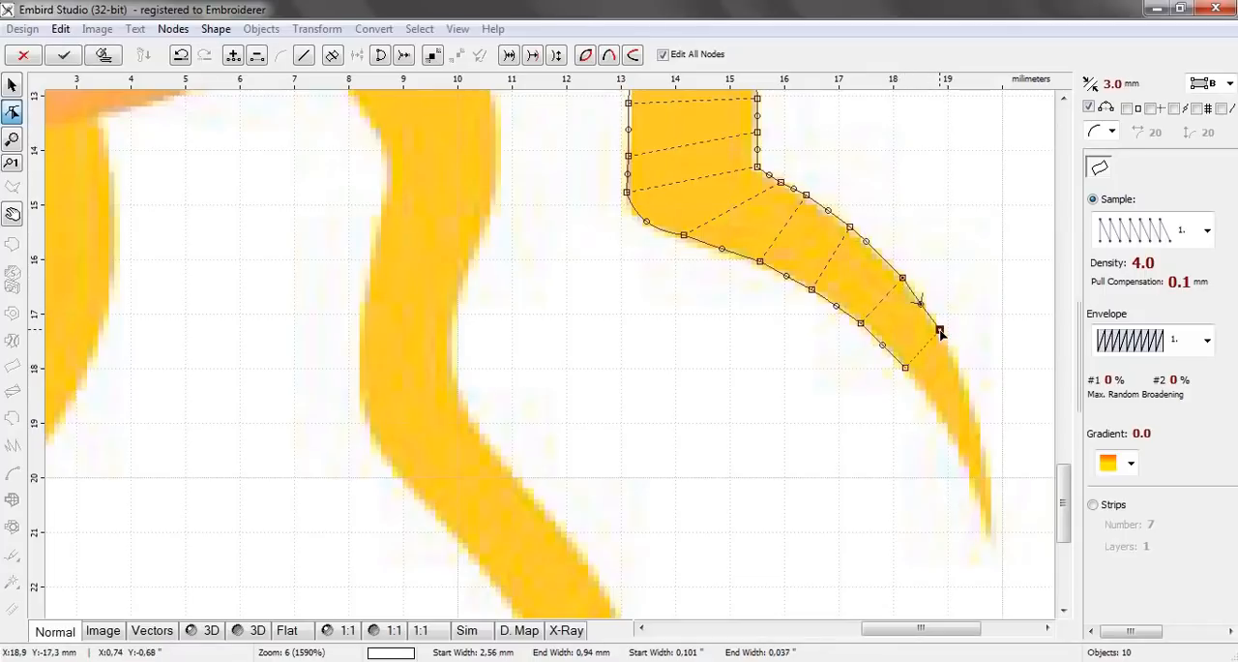
pyautogui.click(941, 412)
pyautogui.click(969, 394)
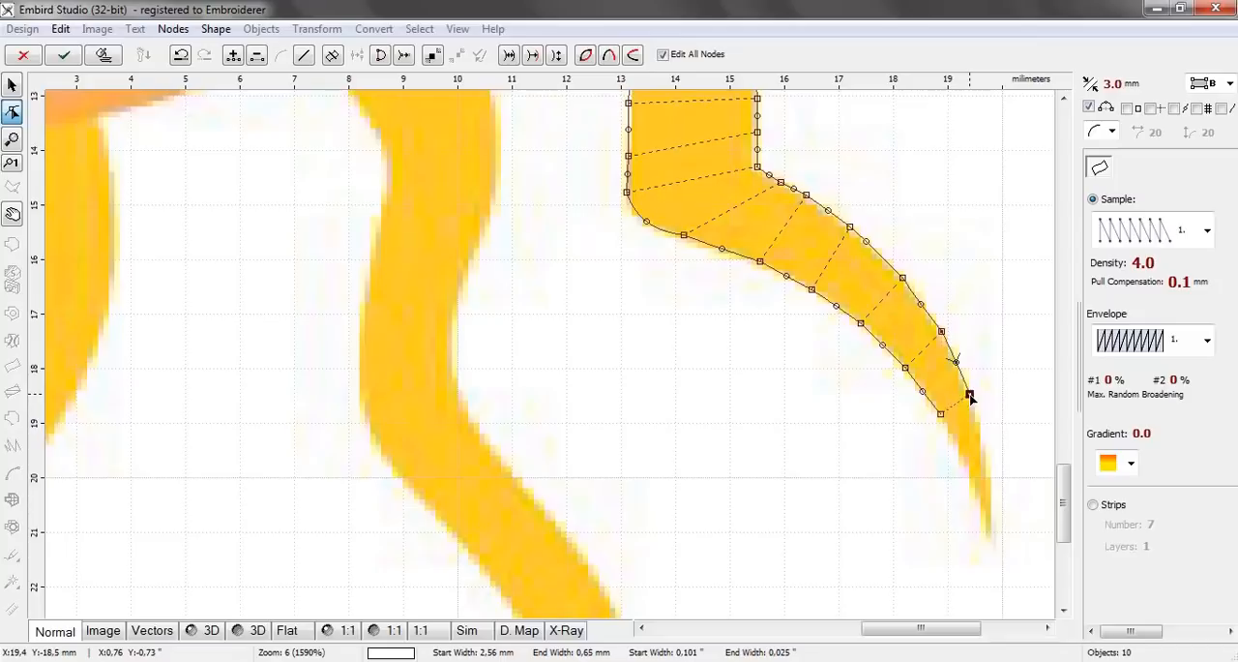
pyautogui.click(963, 462)
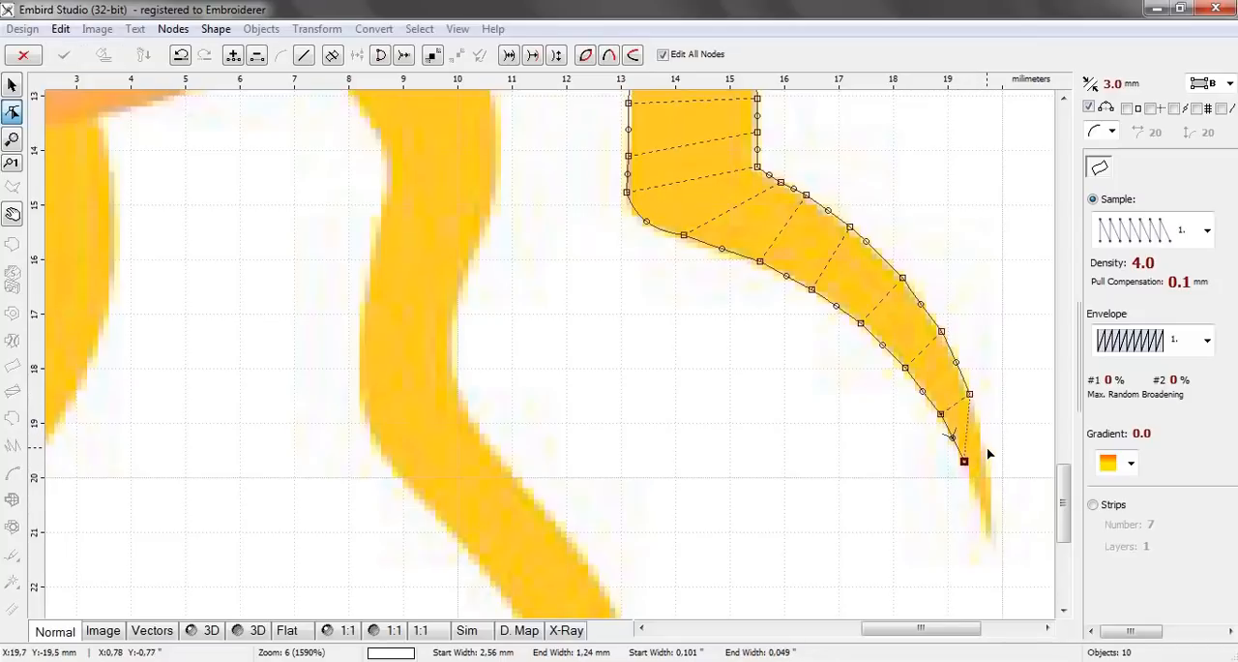
pyautogui.click(986, 449)
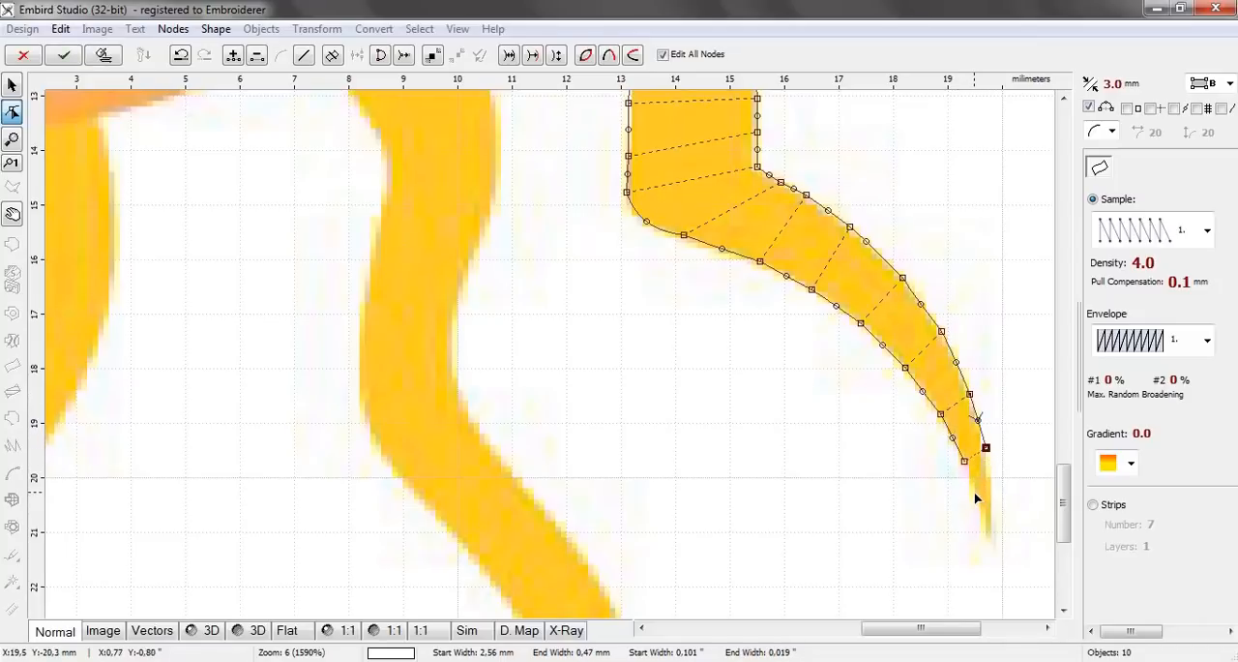
# Finish the eleventh ray with a node pair about 0.75 mm wide at its tip, generate its stitches and deselect it
pyautogui.click(975, 492)
pyautogui.click(989, 527)
pyautogui.moveTo(989, 528); pyautogui.dragTo(992, 529)
pyautogui.click(97, 55)
pyautogui.scroll(-2, 497, 226)
pyautogui.click(875, 472)
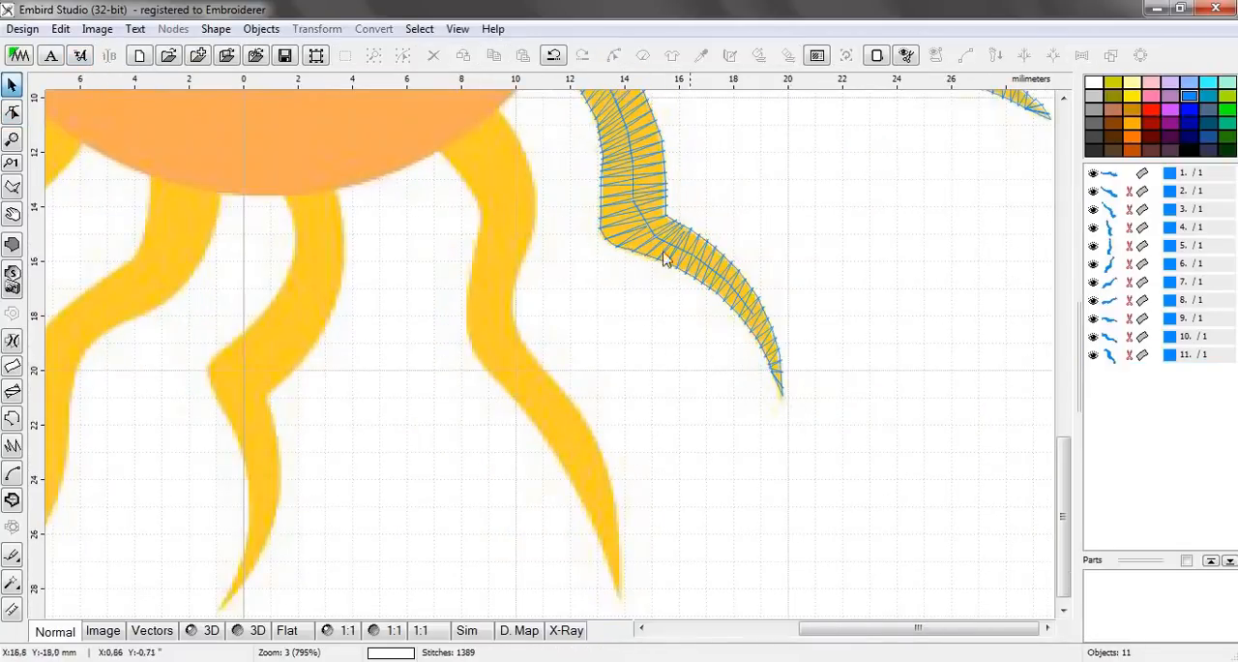
# Start a two-edge column object for the twelfth ray with a pair about 2.87 mm wide inside the disc and one about 2.54 mm below it
pyautogui.scroll(2, 411, 121)
pyautogui.moveTo(1063, 495); pyautogui.dragTo(1063, 457)
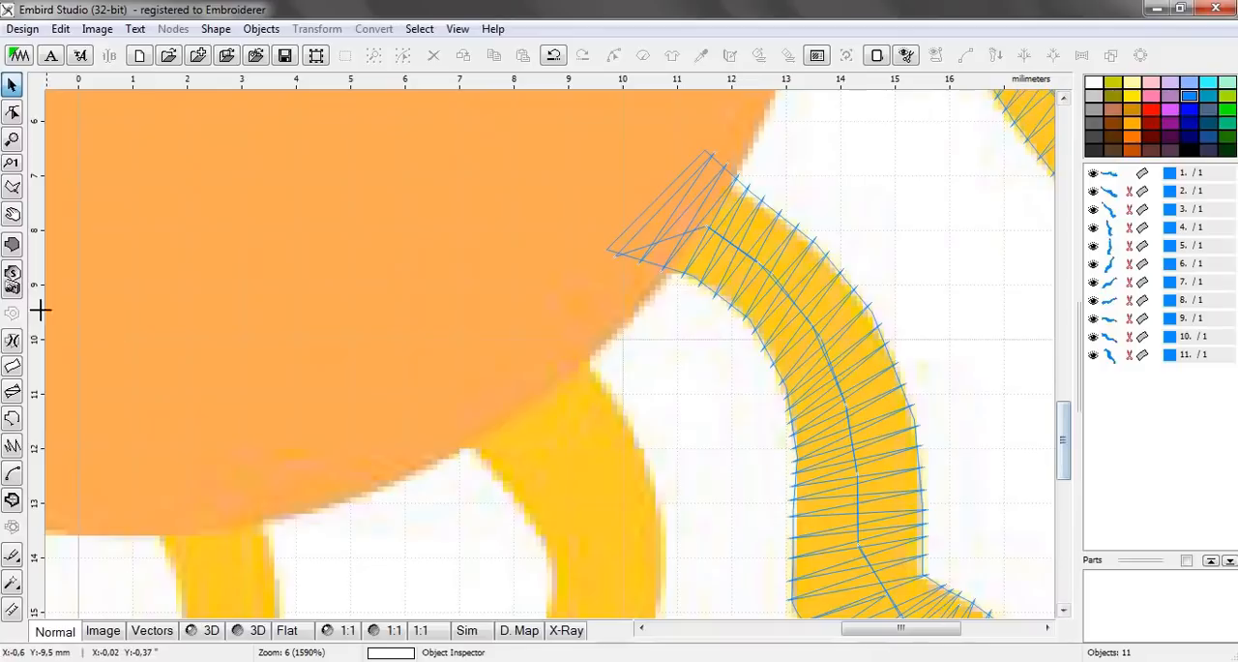
pyautogui.click(12, 366)
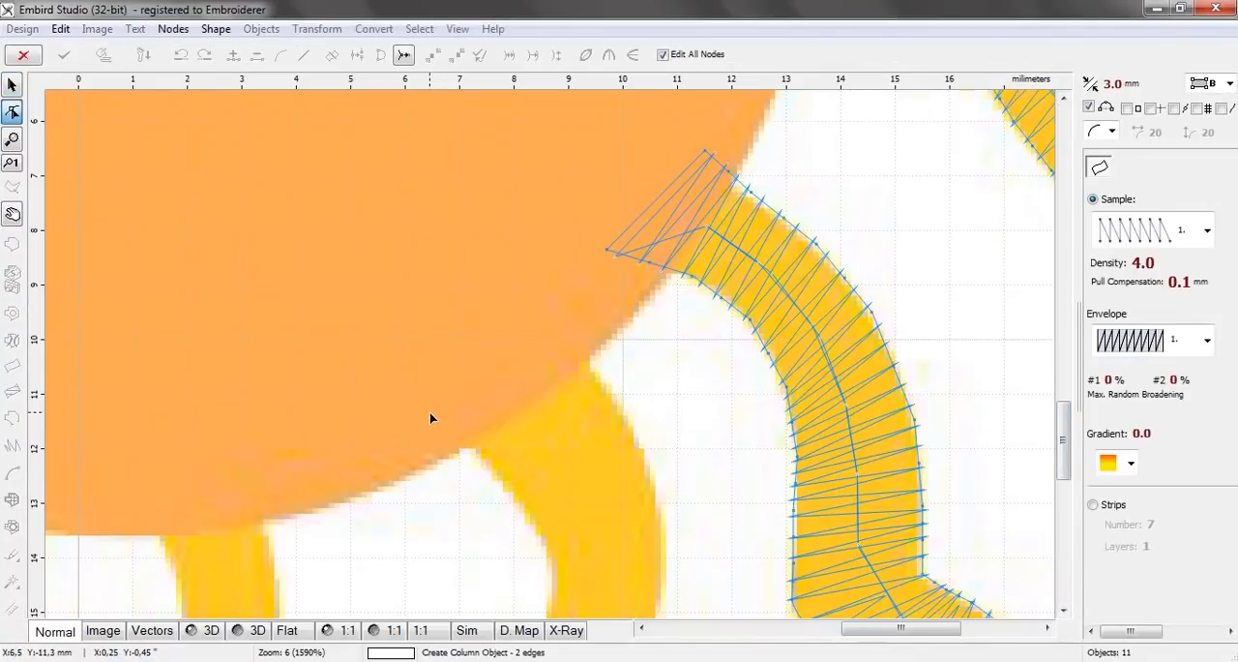
pyautogui.click(419, 398)
pyautogui.click(546, 308)
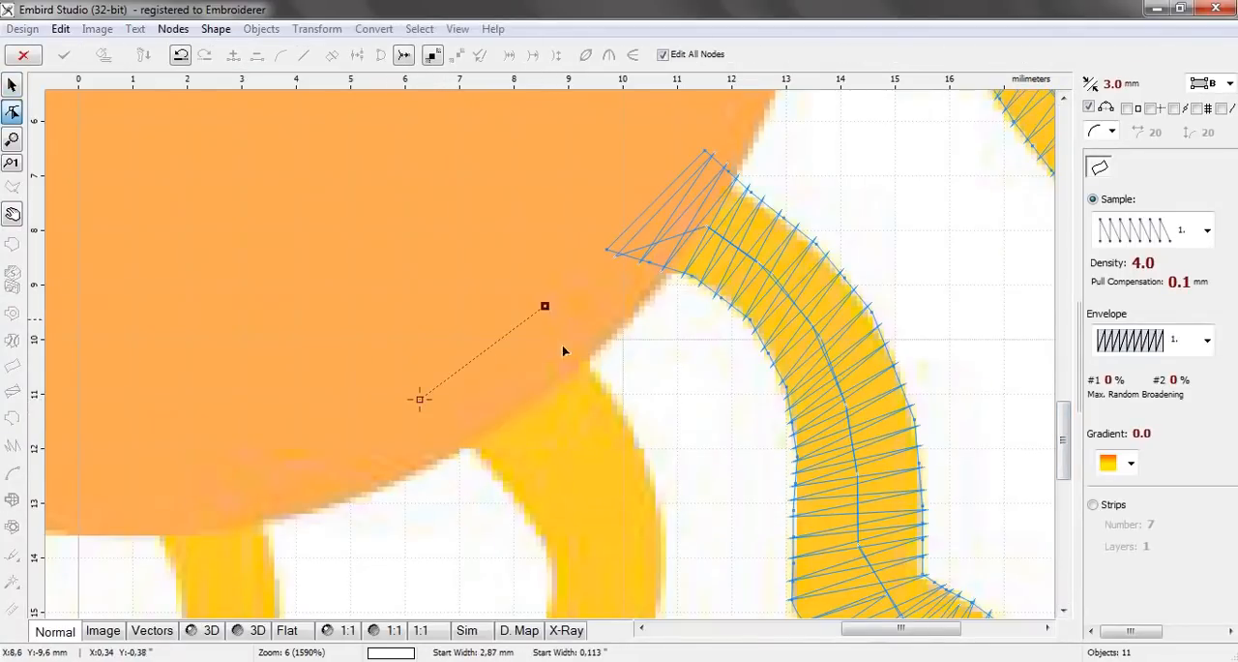
pyautogui.click(501, 480)
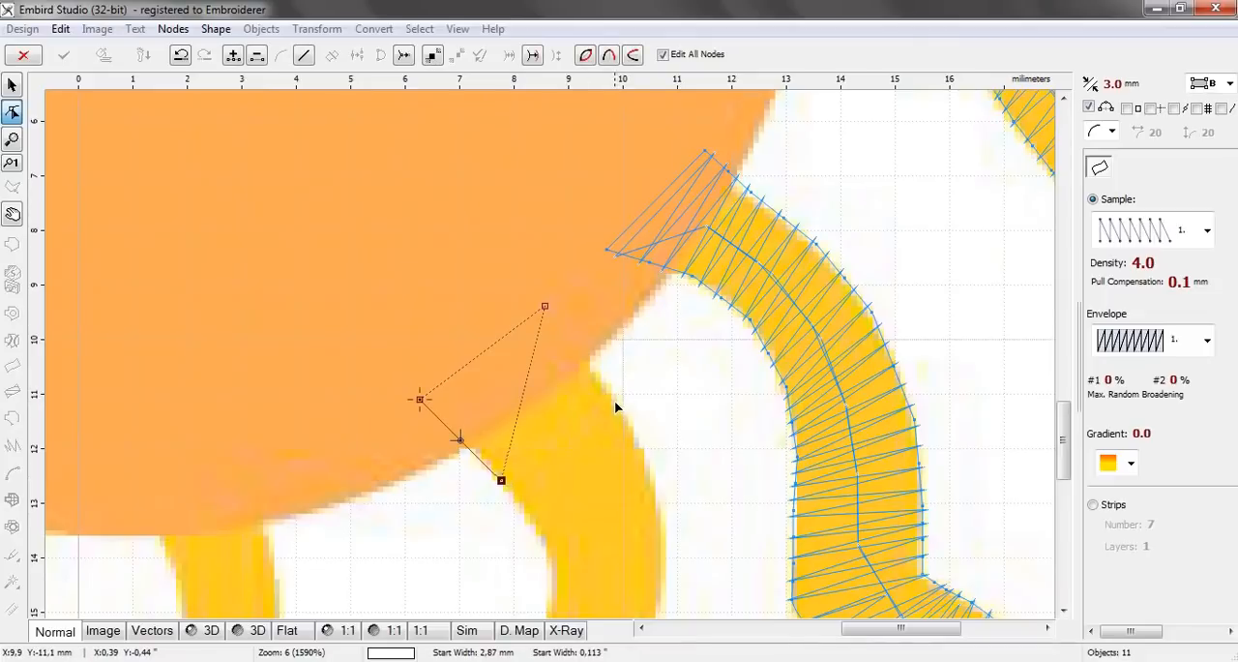
pyautogui.click(614, 401)
# Add three node pairs around the twelfth ray's upper bend, the last two about 2.09 mm and 1.85 mm wide
pyautogui.moveTo(1064, 430); pyautogui.dragTo(1065, 465)
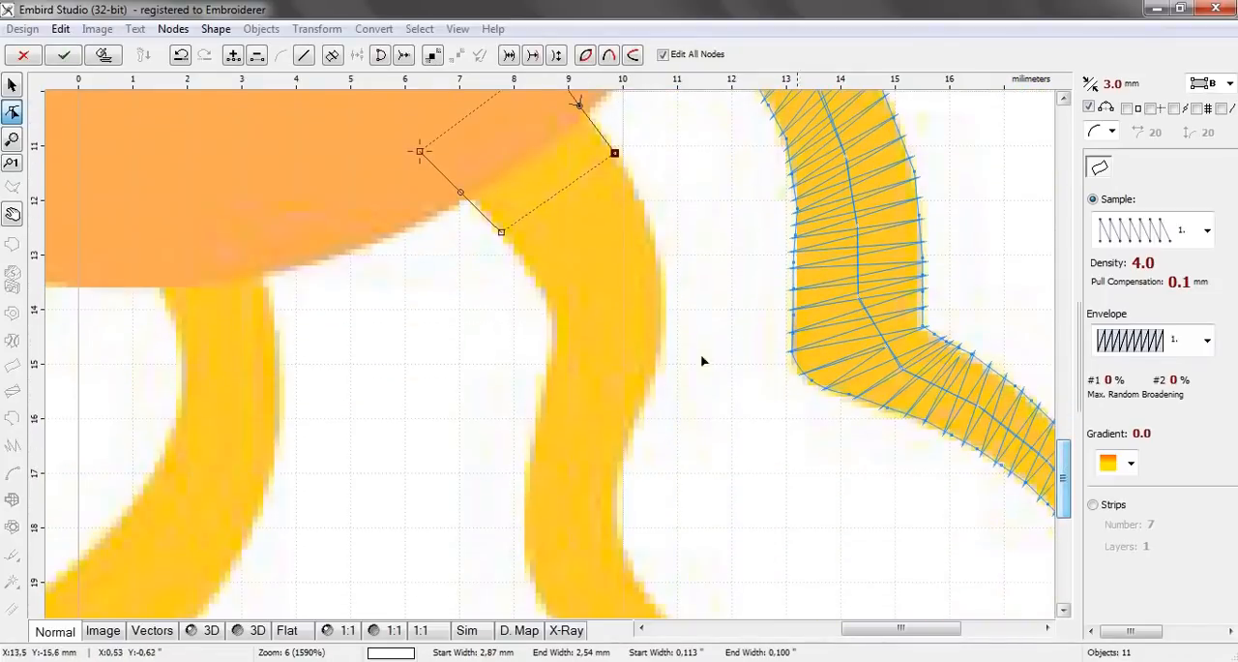
pyautogui.click(542, 289)
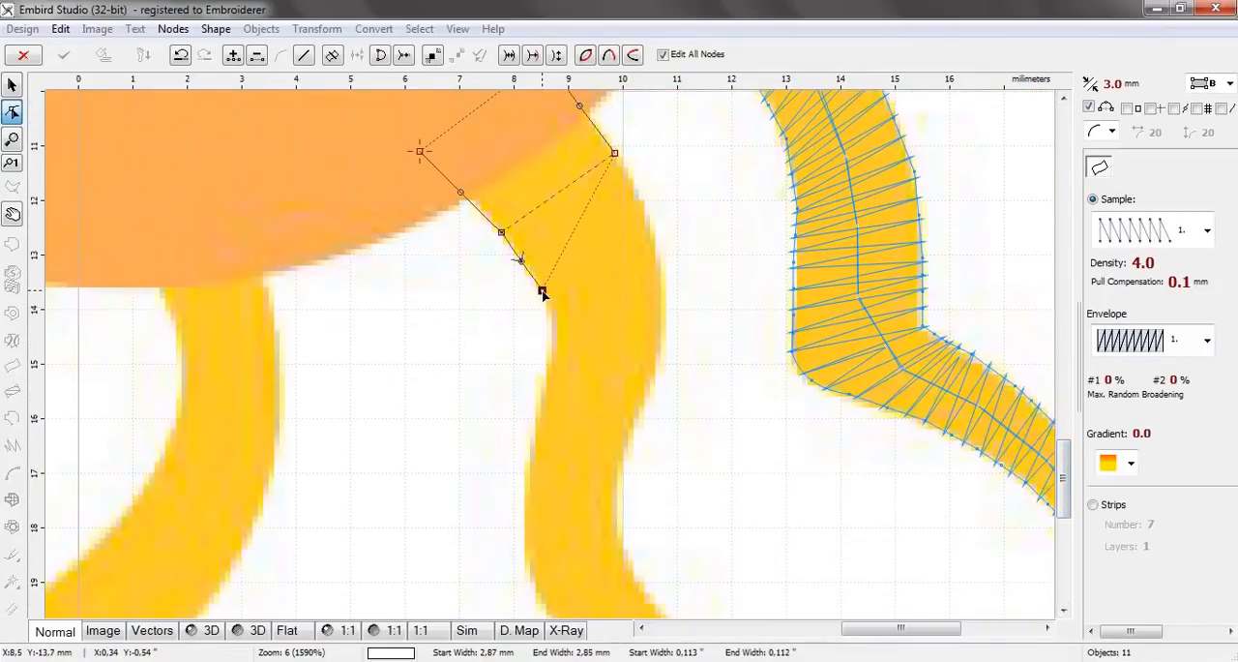
pyautogui.click(654, 242)
pyautogui.click(550, 354)
pyautogui.click(664, 346)
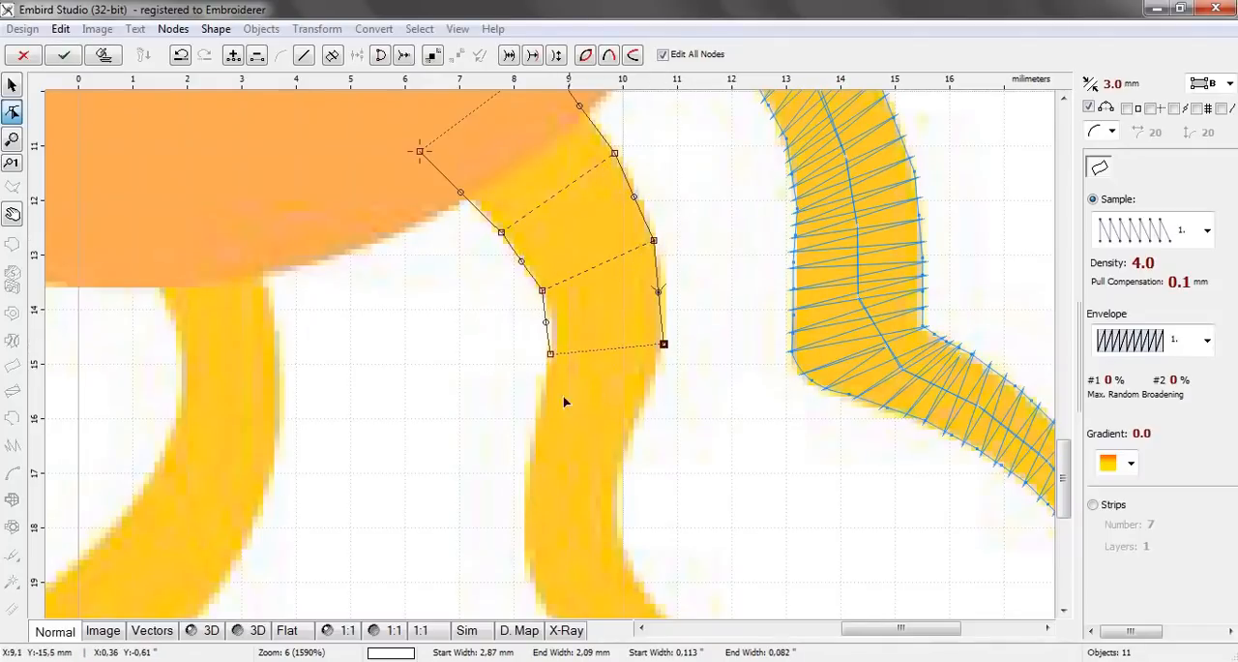
pyautogui.click(536, 404)
pyautogui.click(636, 418)
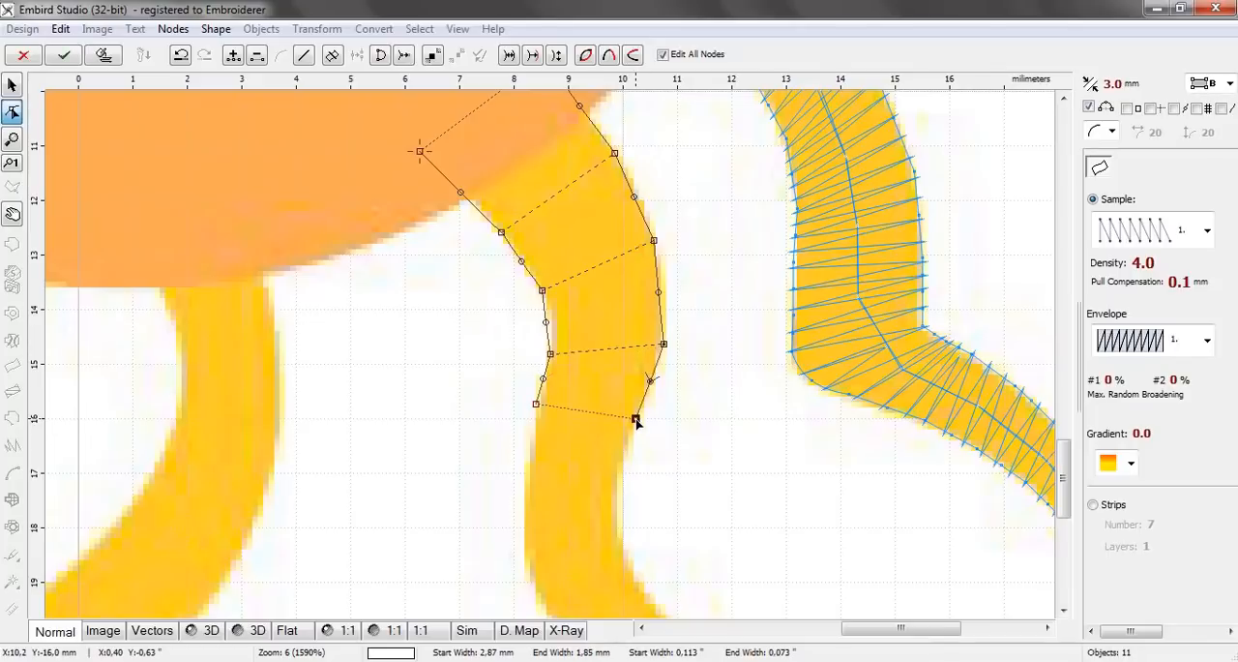
# Add two node pairs down the twelfth ray's narrow middle stretch, about 1.79 mm and 1.77 mm wide
pyautogui.click(525, 462)
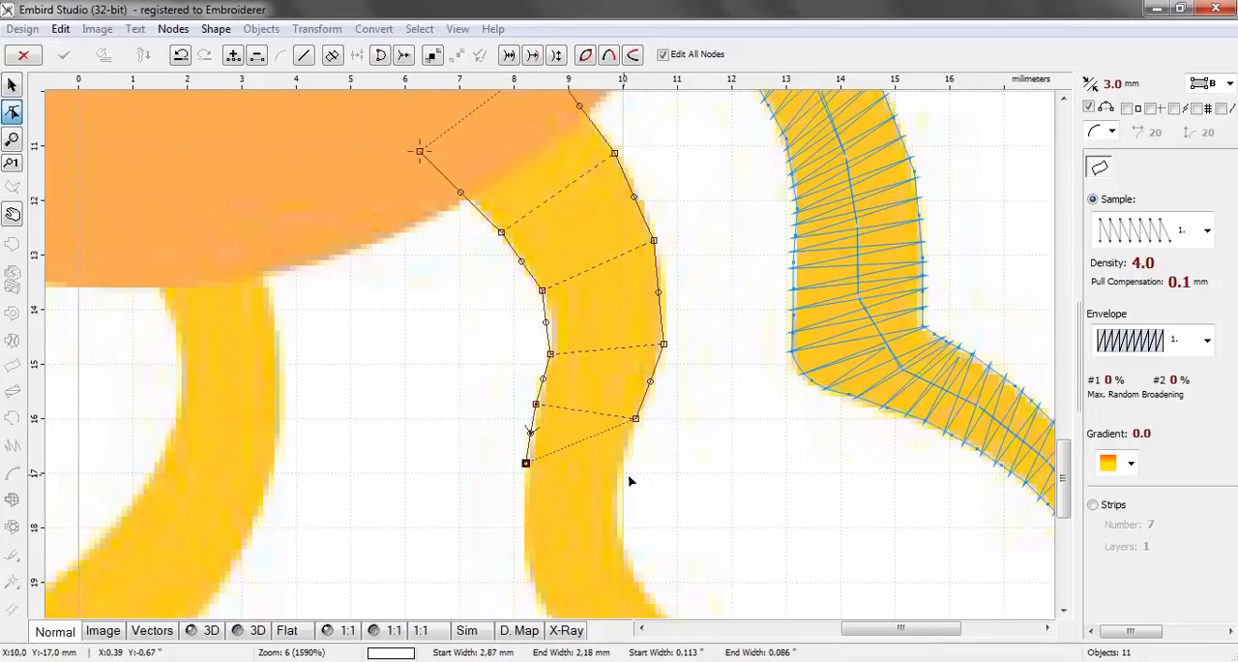
pyautogui.click(623, 472)
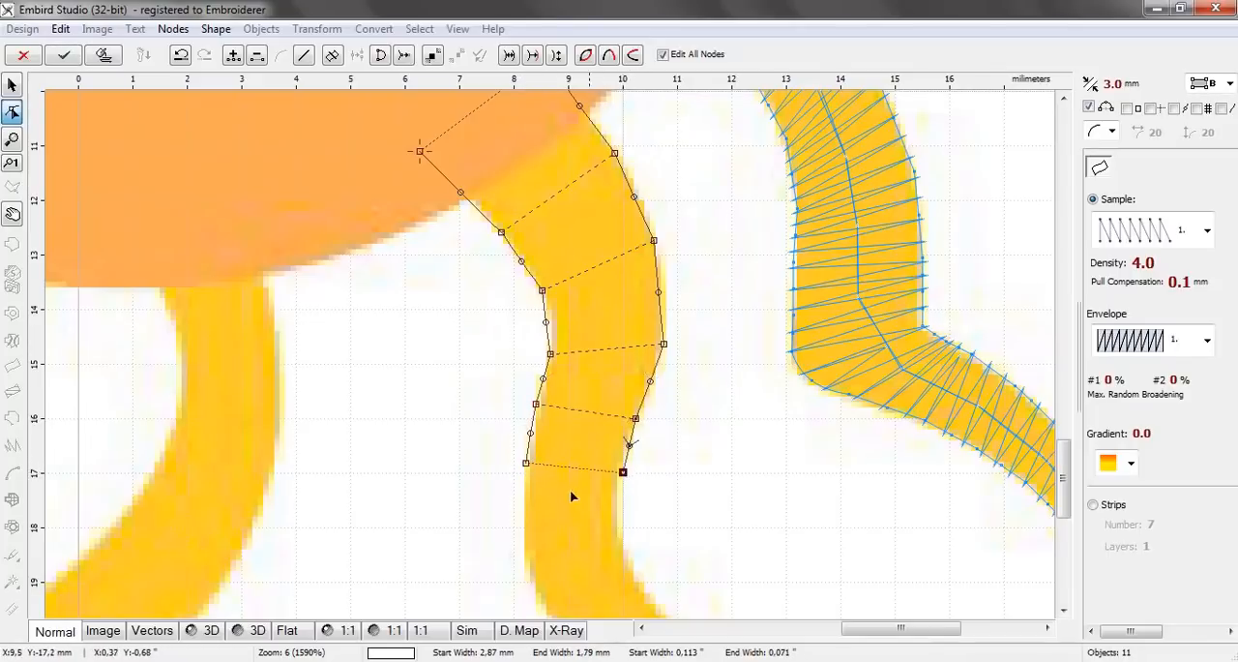
pyautogui.click(524, 525)
pyautogui.click(621, 530)
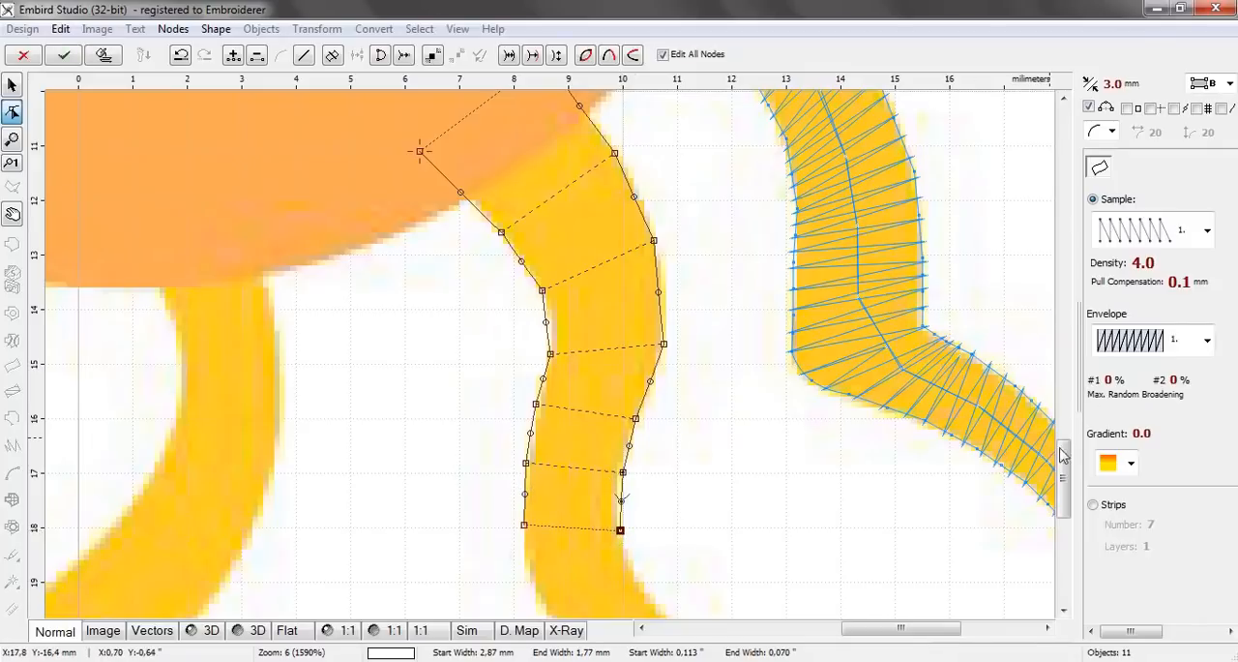
# Add three node pairs around the twelfth ray's lower bend, about 1.83 mm, 1.53 mm and 1.56 mm wide
pyautogui.moveTo(1062, 455); pyautogui.dragTo(1064, 486)
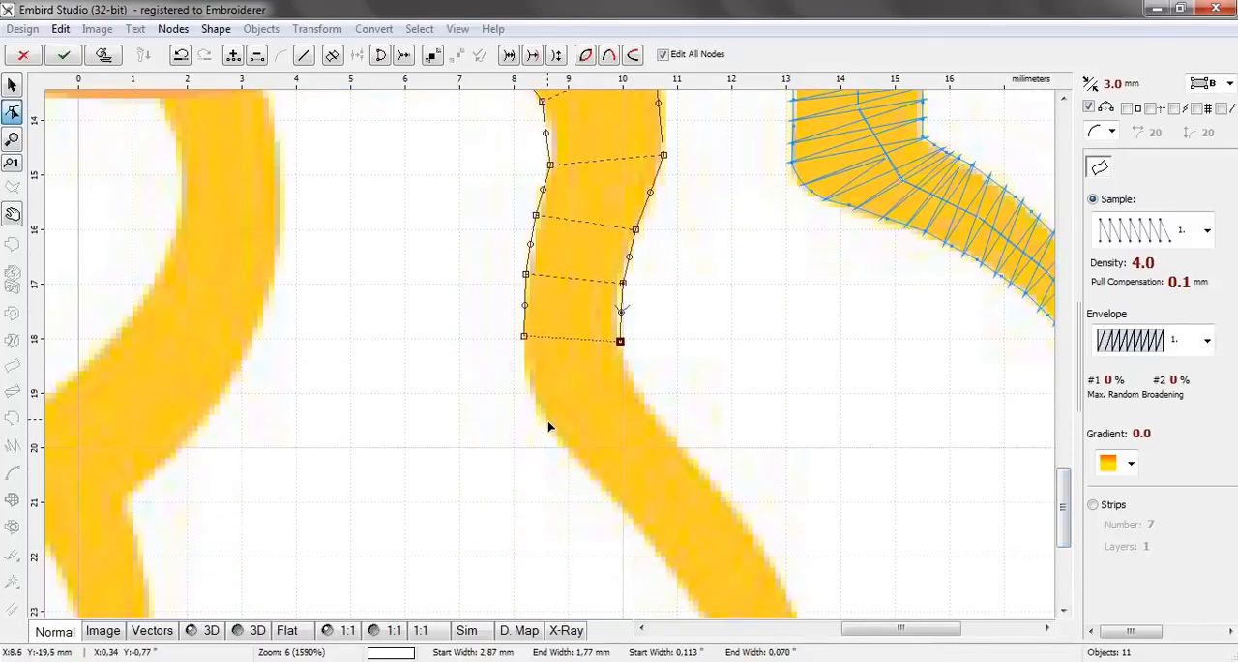
pyautogui.click(547, 421)
pyautogui.click(643, 394)
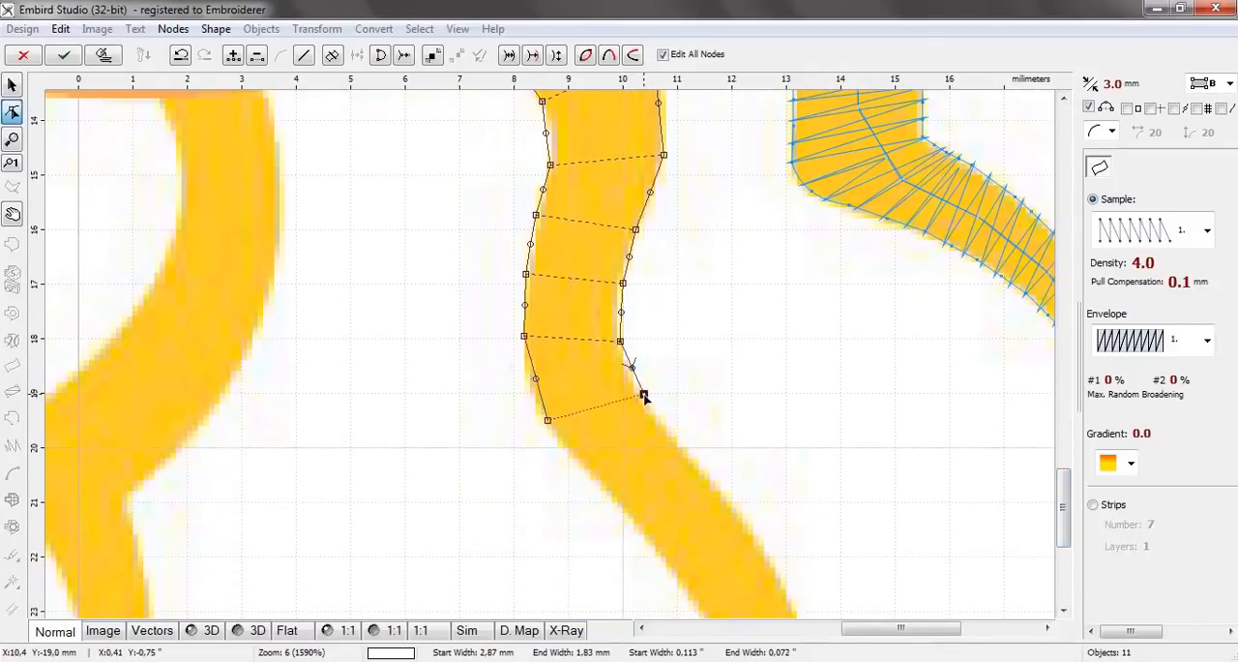
pyautogui.click(604, 481)
pyautogui.click(672, 433)
pyautogui.click(645, 530)
pyautogui.click(710, 476)
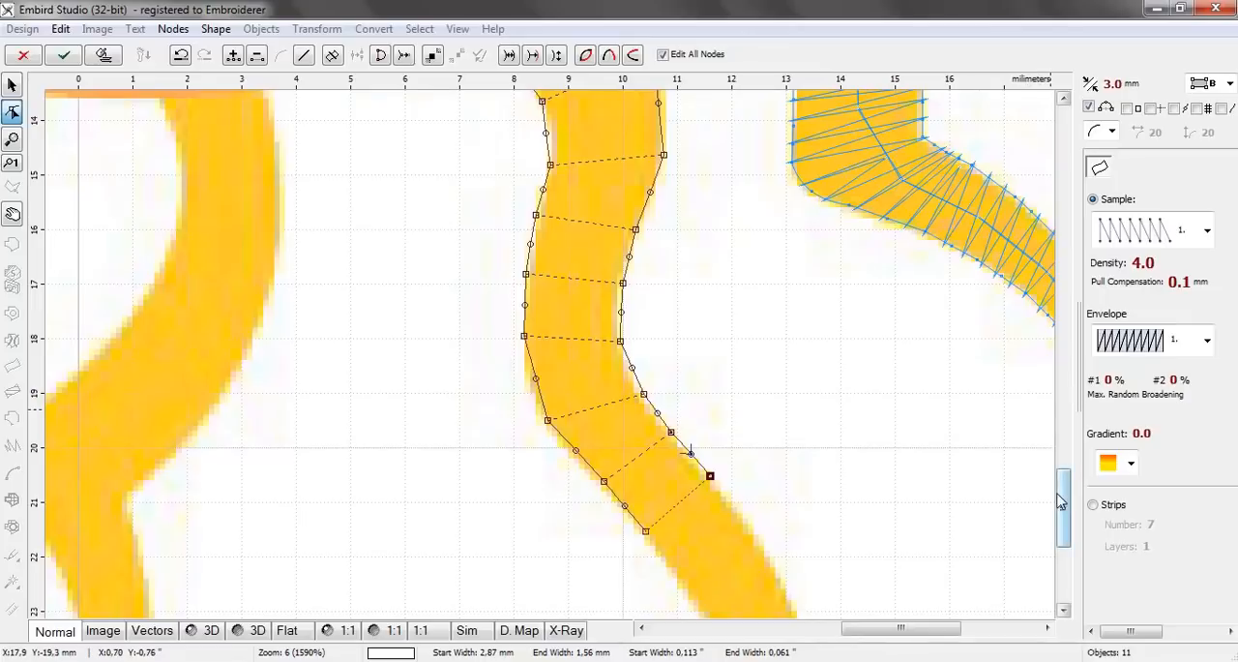
# Add three node pairs along the twelfth ray's diagonal lower part, narrowing from about 1.64 mm to about 1.11 mm
pyautogui.moveTo(1064, 504); pyautogui.dragTo(1061, 542)
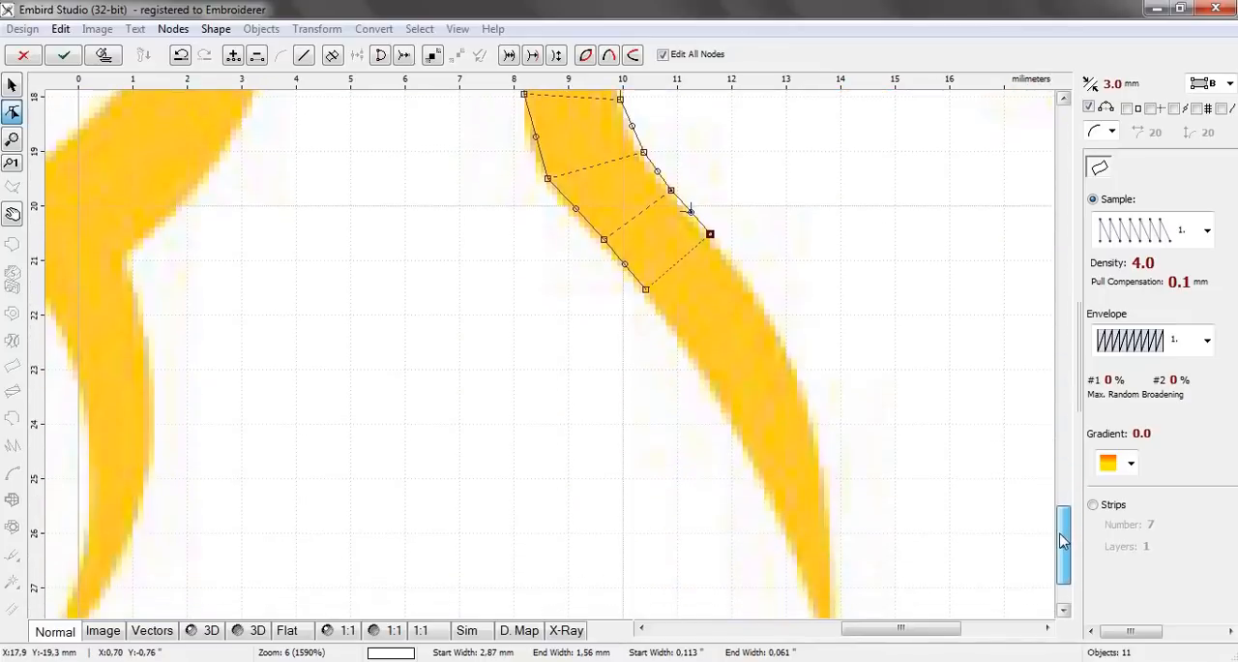
pyautogui.click(691, 354)
pyautogui.click(760, 298)
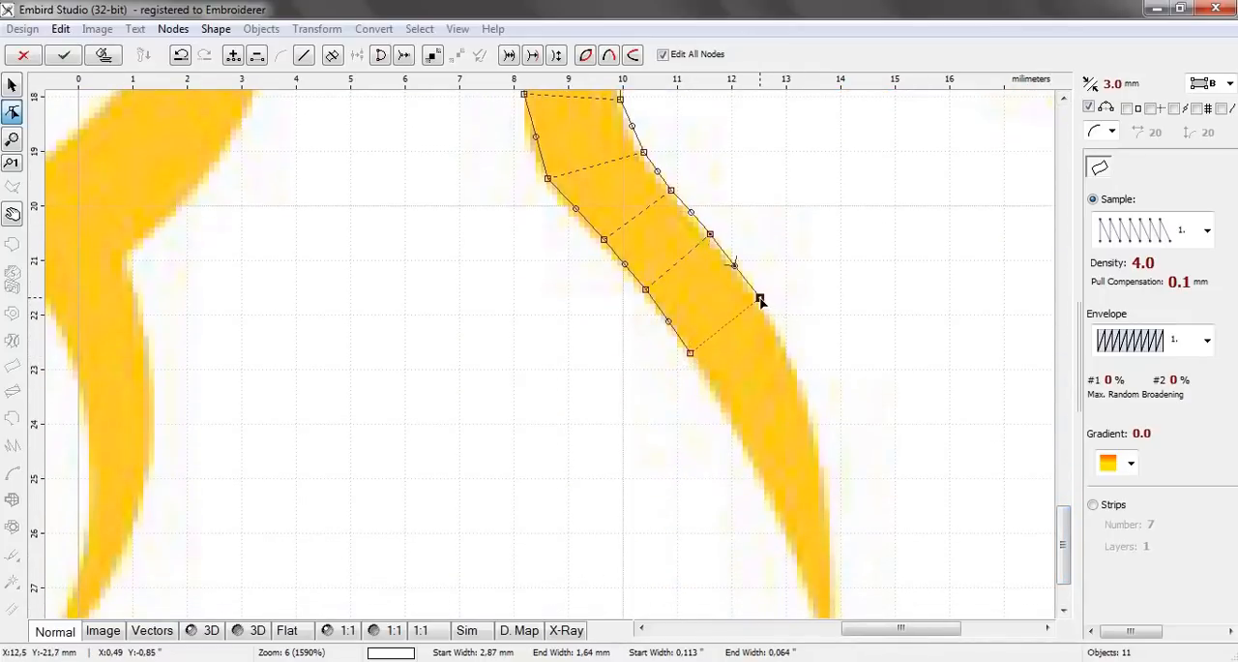
pyautogui.click(730, 428)
pyautogui.click(806, 398)
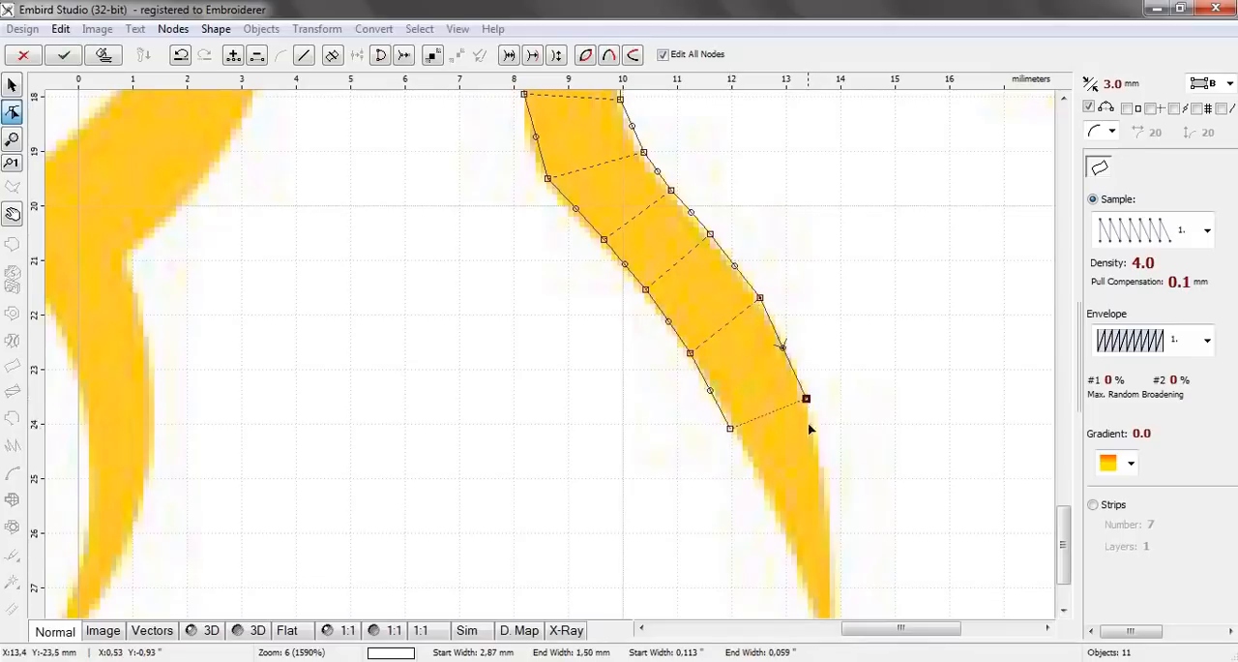
pyautogui.click(775, 504)
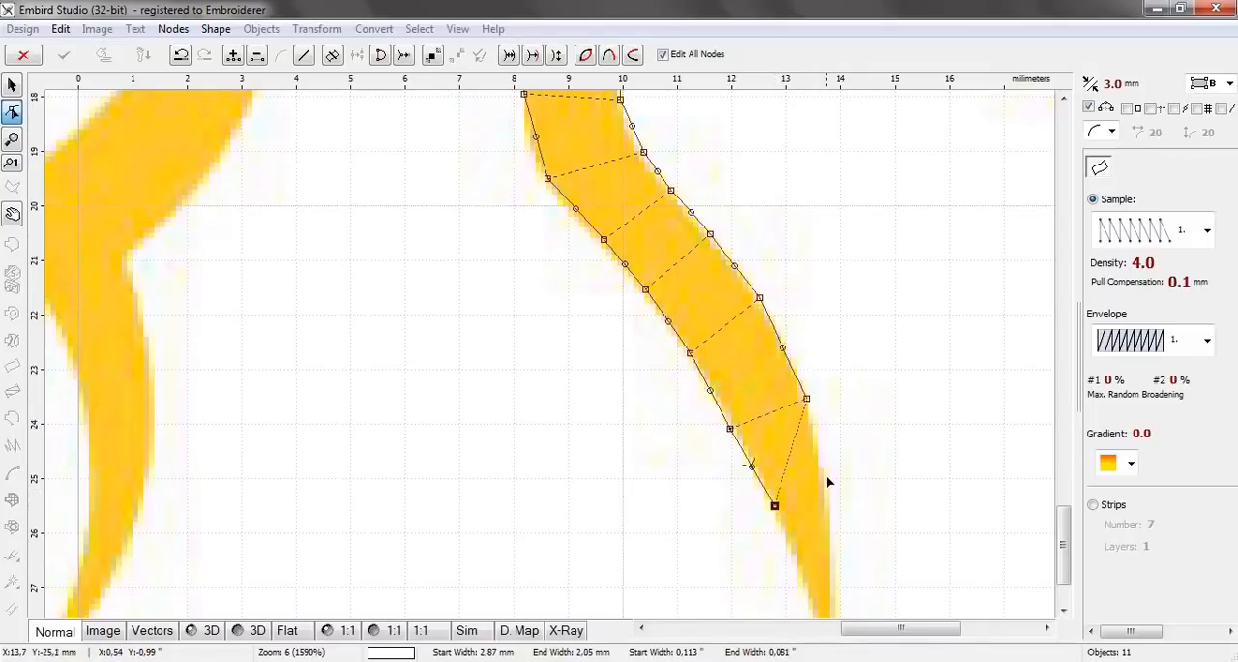
pyautogui.click(827, 475)
# Add the last two node pairs down to the twelfth ray's tip, the final one about 1.02 mm wide
pyautogui.scroll(-2, 875, 474)
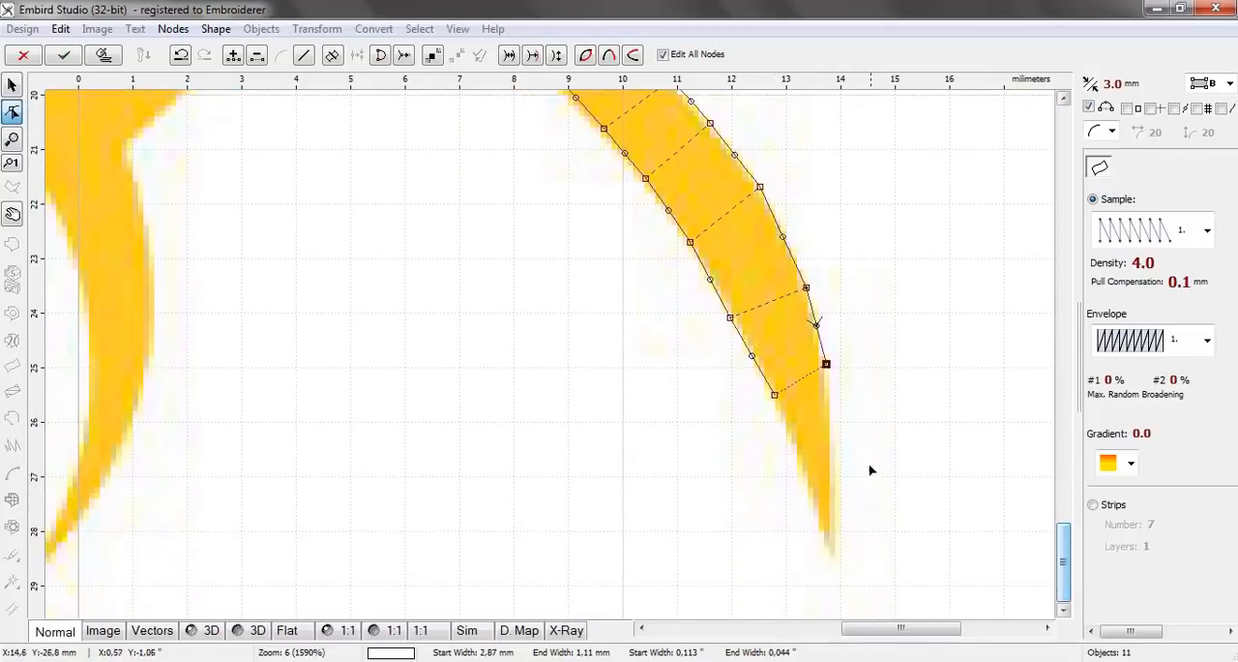
pyautogui.click(799, 454)
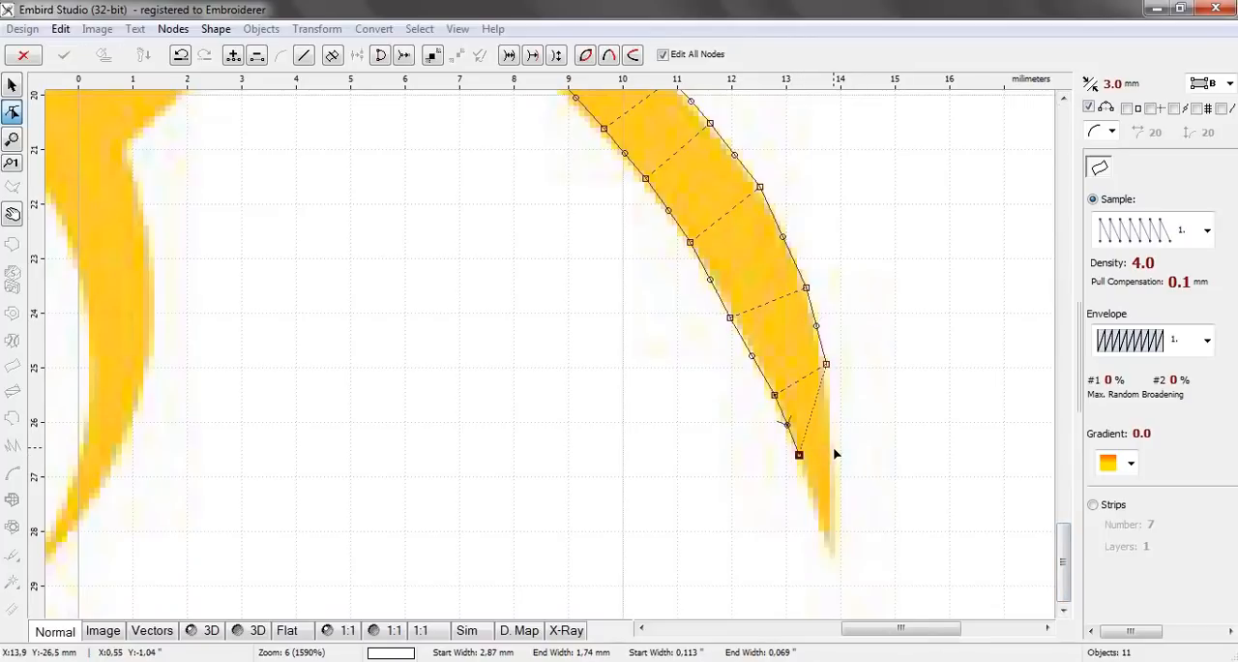
pyautogui.click(834, 449)
pyautogui.click(814, 497)
pyautogui.click(830, 548)
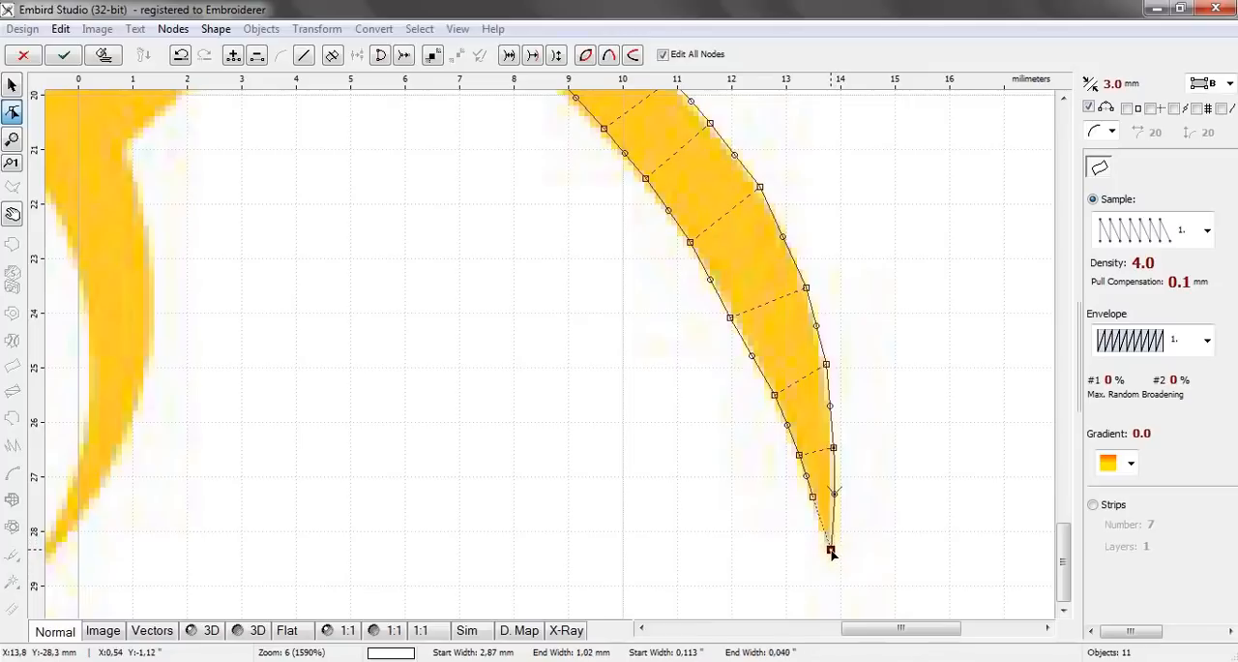
# Generate the twelfth ray's stitches and deselect it to check the result
pyautogui.click(101, 59)
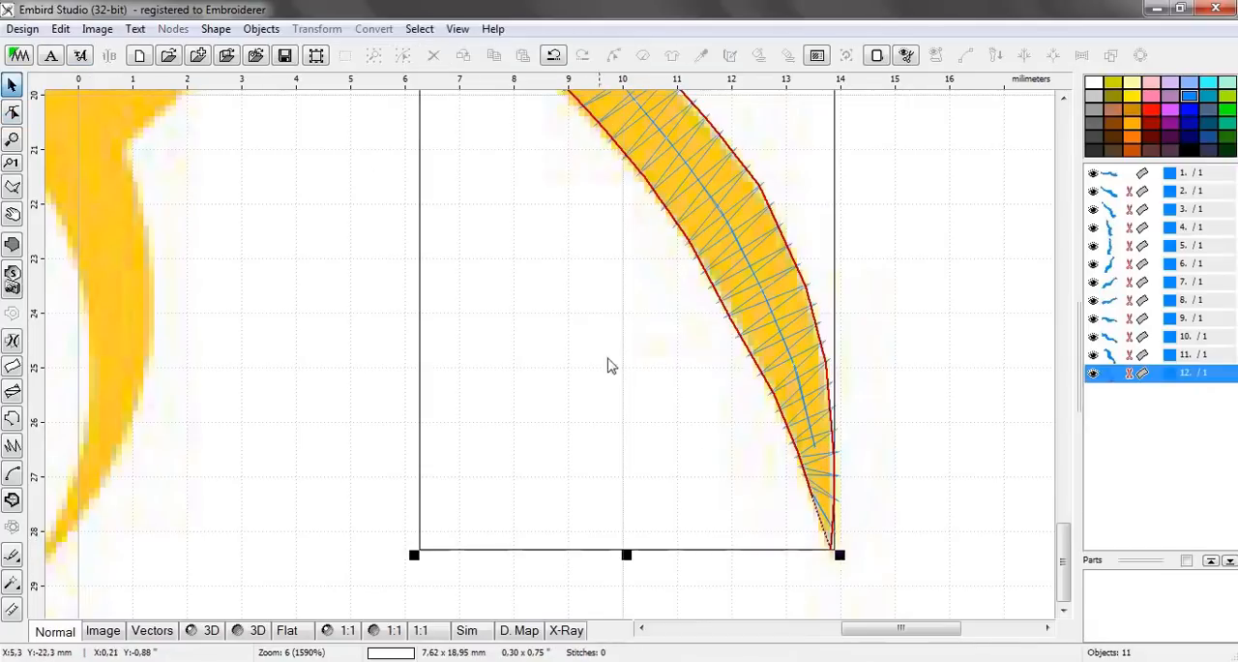
pyautogui.scroll(-2, 616, 363)
pyautogui.click(823, 389)
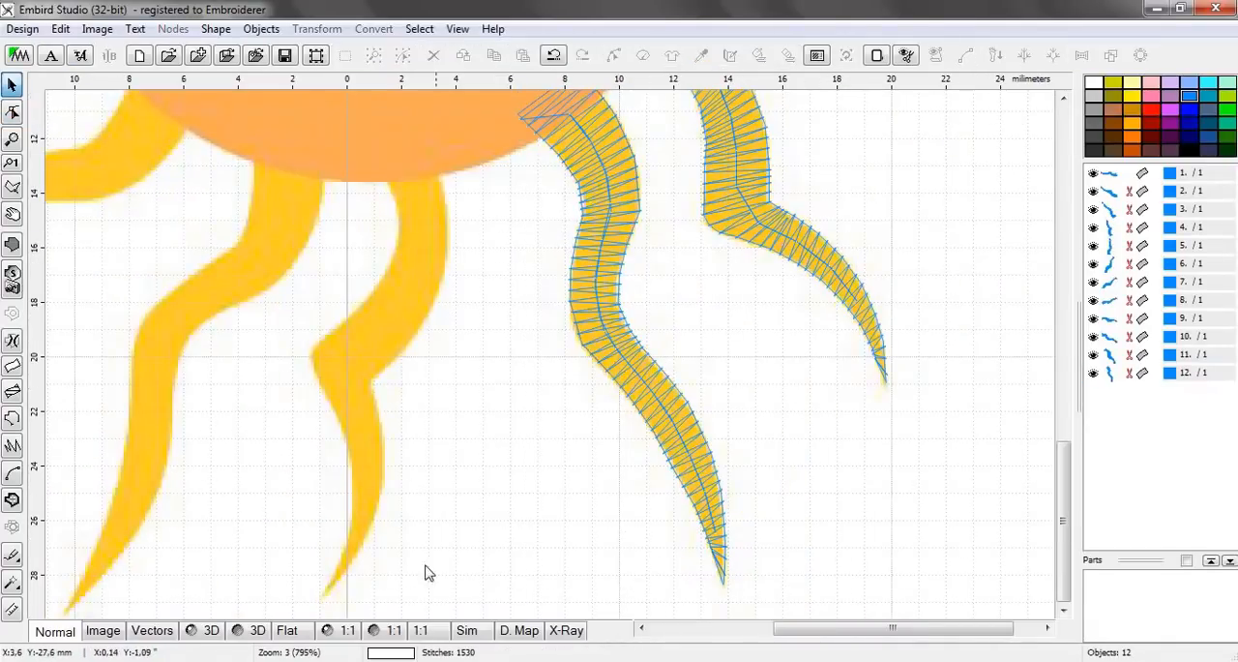
# Start a two-edge column object for the thirteenth ray with a pair about 2.14 mm wide inside the disc and one about 1.86 mm below it
pyautogui.scroll(-1, 366, 427)
pyautogui.scroll(4, 567, 331)
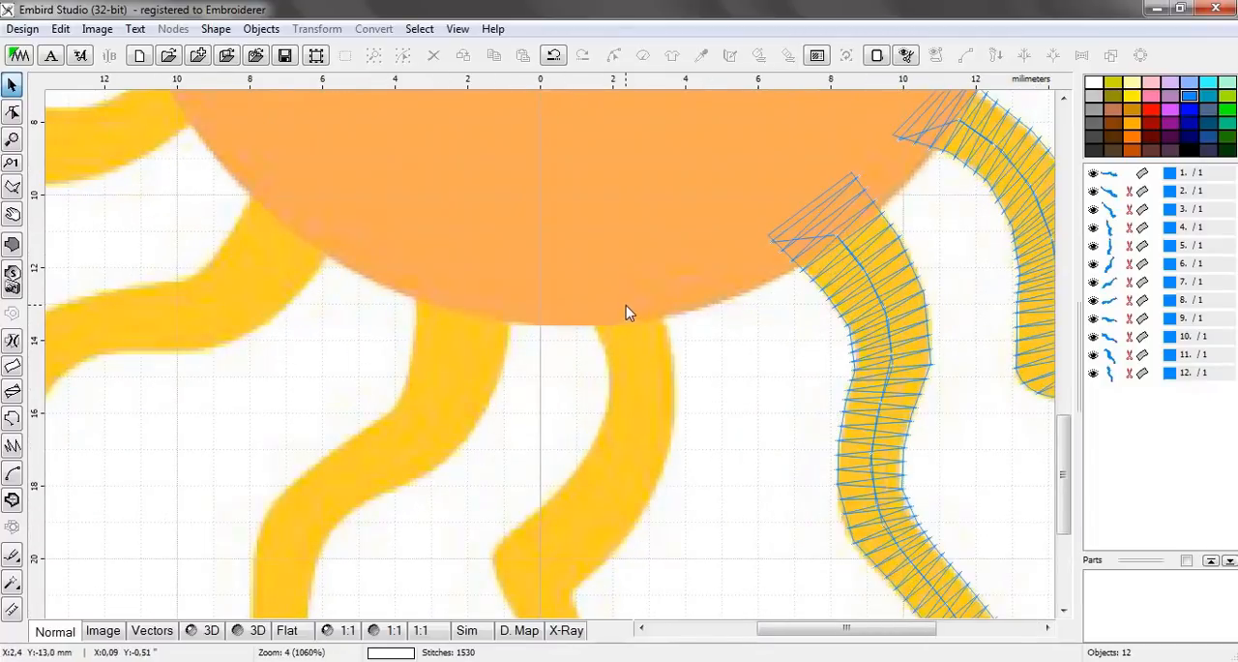
pyautogui.click(12, 367)
pyautogui.click(559, 281)
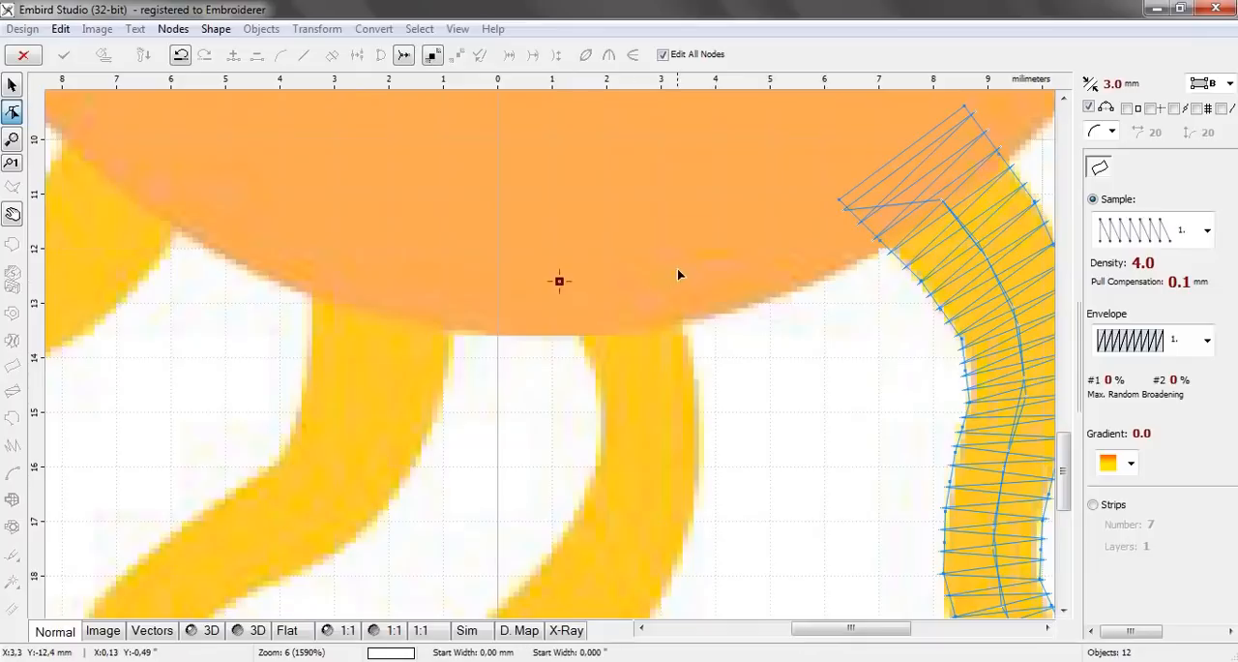
pyautogui.click(675, 259)
pyautogui.click(592, 374)
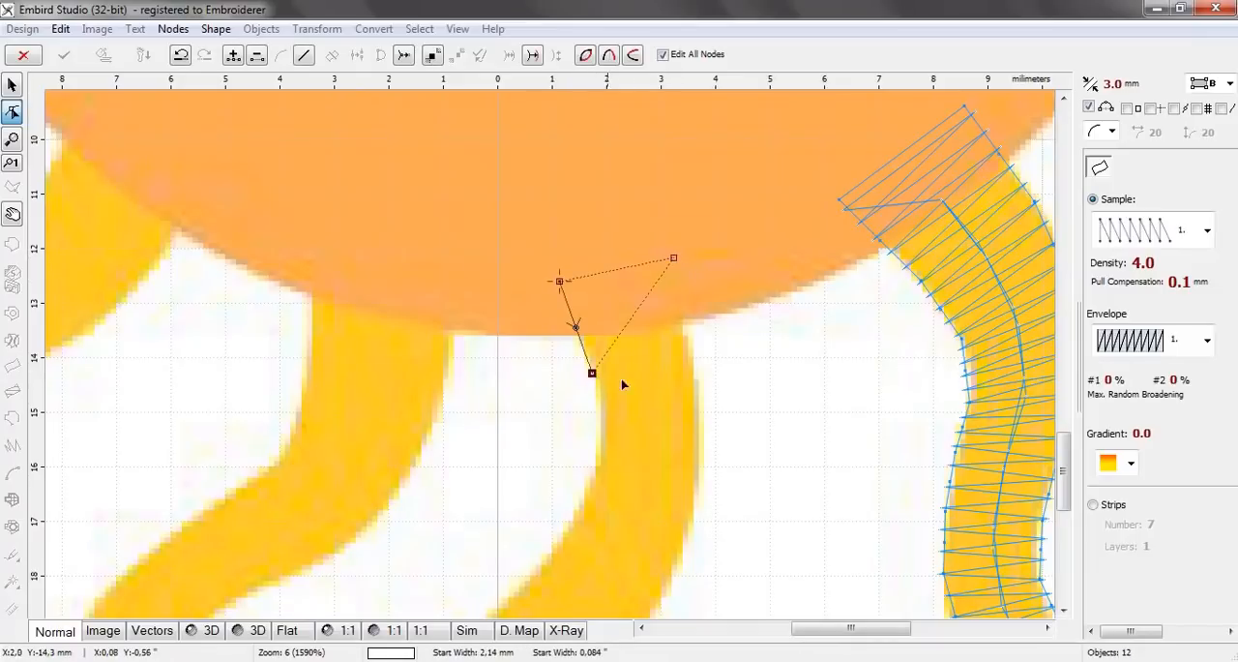
pyautogui.click(693, 365)
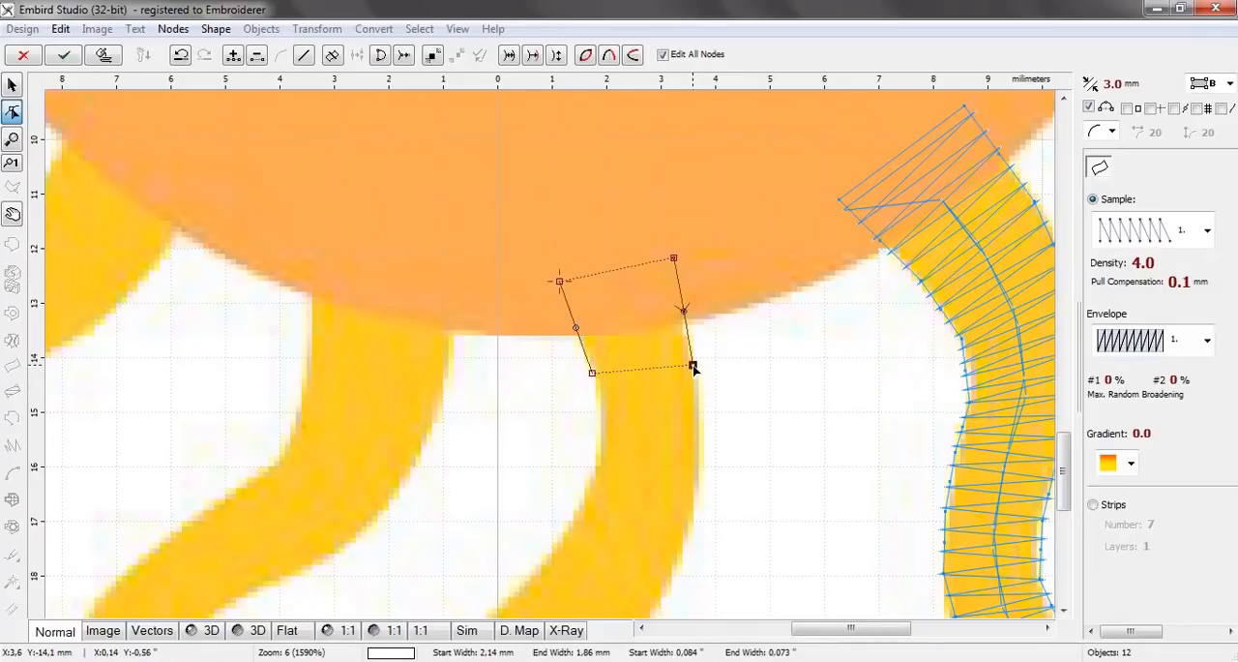
# Add two node pairs along the thirteenth ray's upper curve, the first about 1.82 mm wide and the second about 2.14 mm
pyautogui.click(599, 457)
pyautogui.click(698, 463)
pyautogui.click(561, 544)
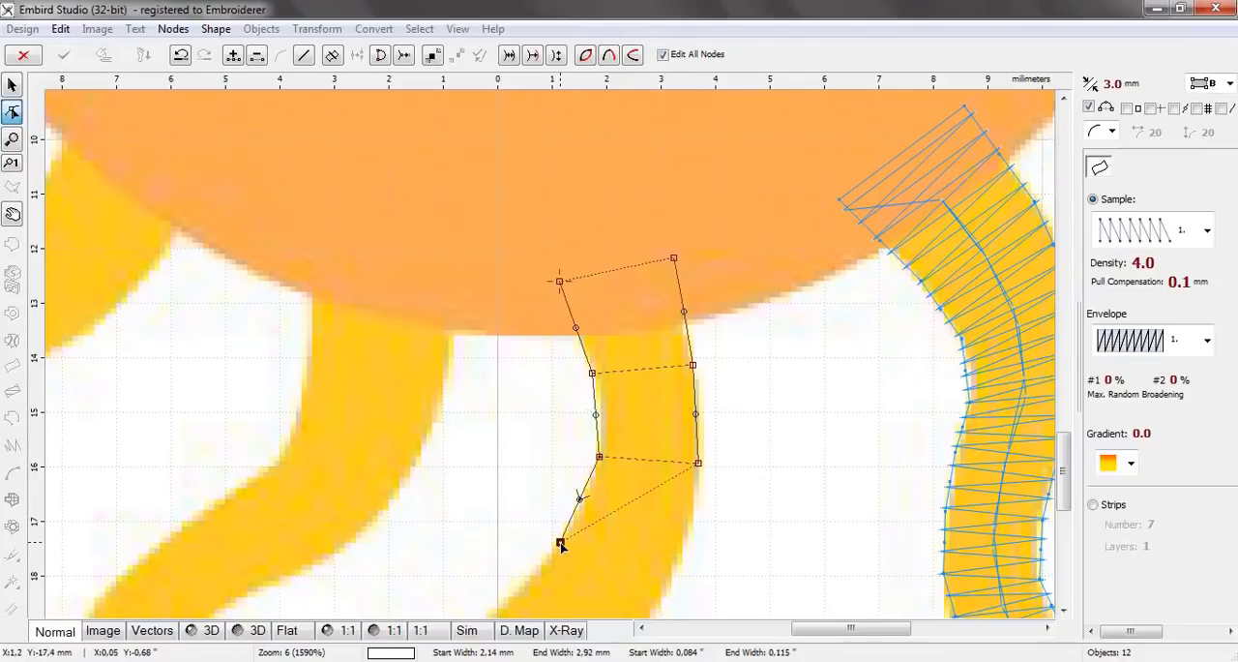
pyautogui.click(670, 583)
# Add two node pairs along the thirteenth ray's diagonal middle part, the last one about 2.30 mm wide
pyautogui.moveTo(1064, 471); pyautogui.dragTo(1064, 503)
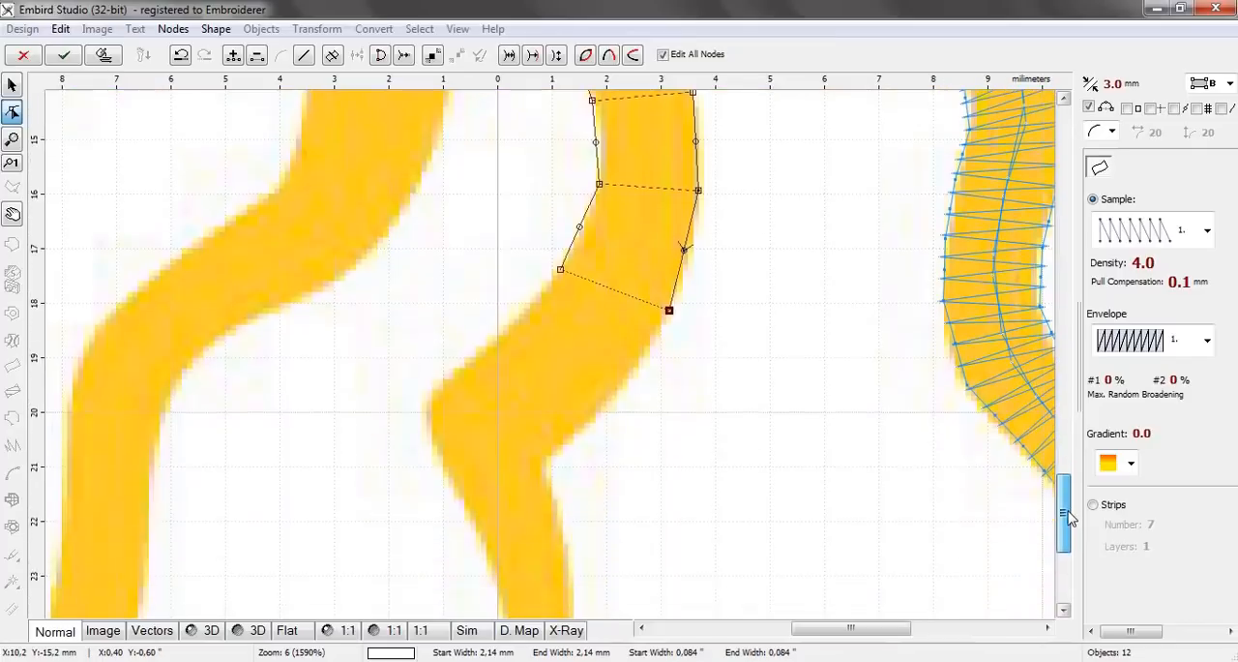
pyautogui.click(511, 309)
pyautogui.click(611, 384)
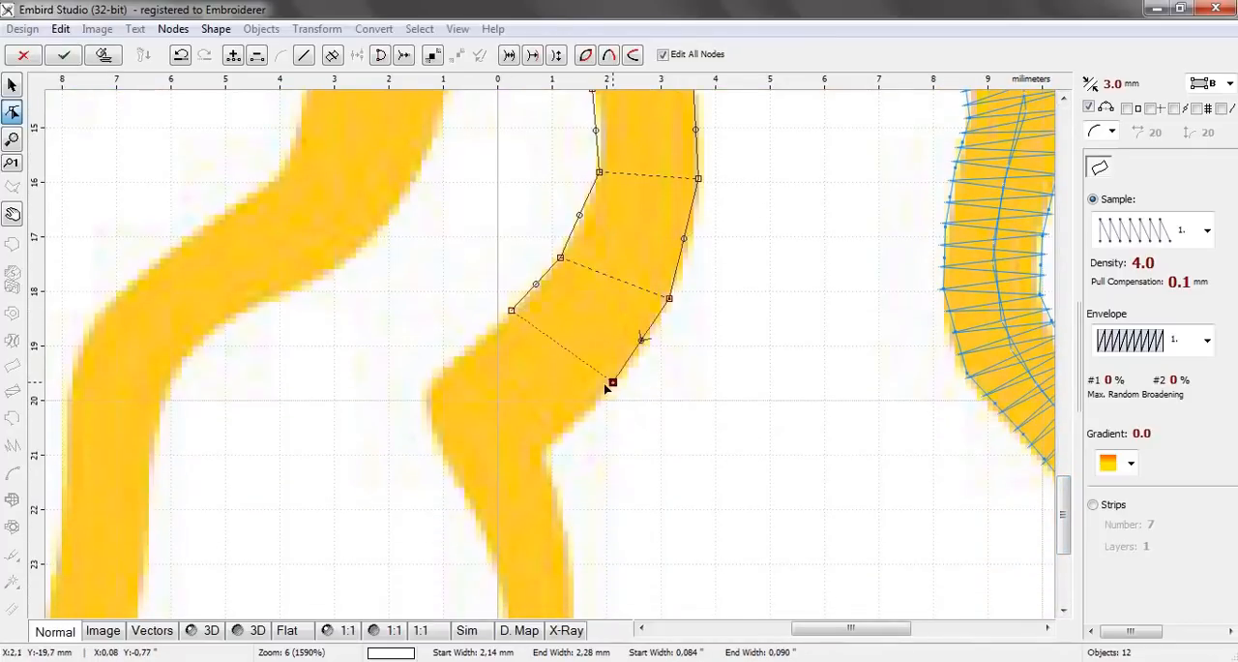
pyautogui.click(474, 349)
pyautogui.click(576, 421)
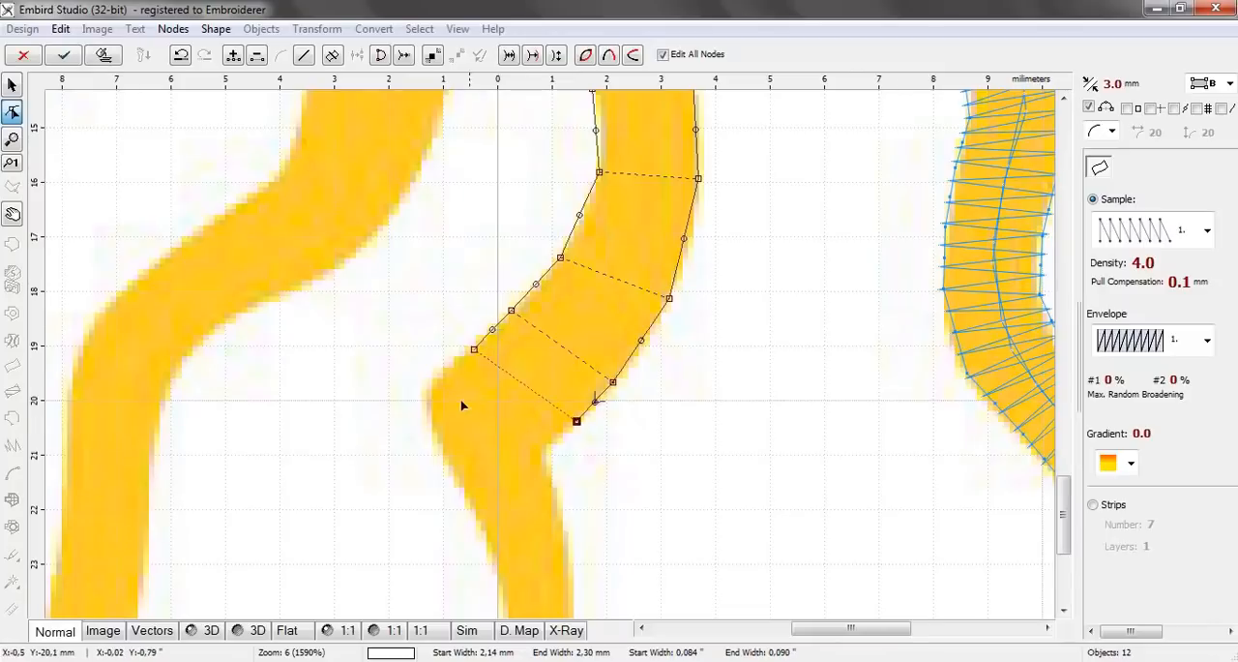
# Add four node pairs around the thirteenth ray's sharp bend, the last one about 1.50 mm wide just below it
pyautogui.click(441, 372)
pyautogui.click(558, 437)
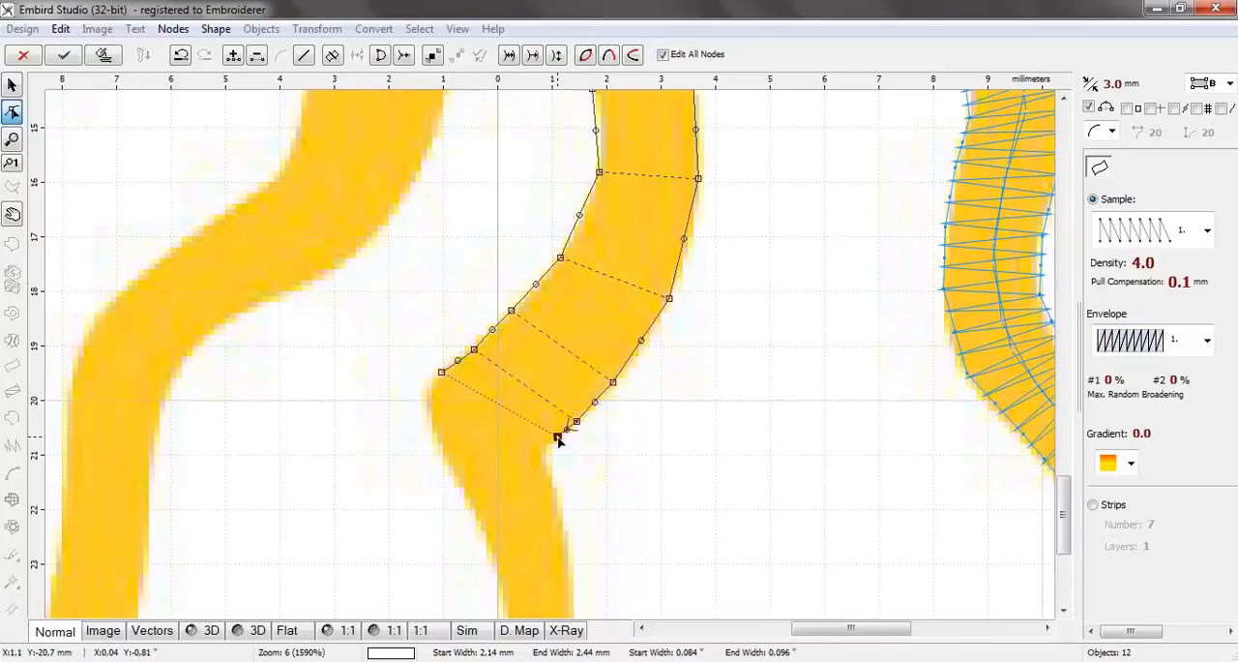
pyautogui.click(424, 402)
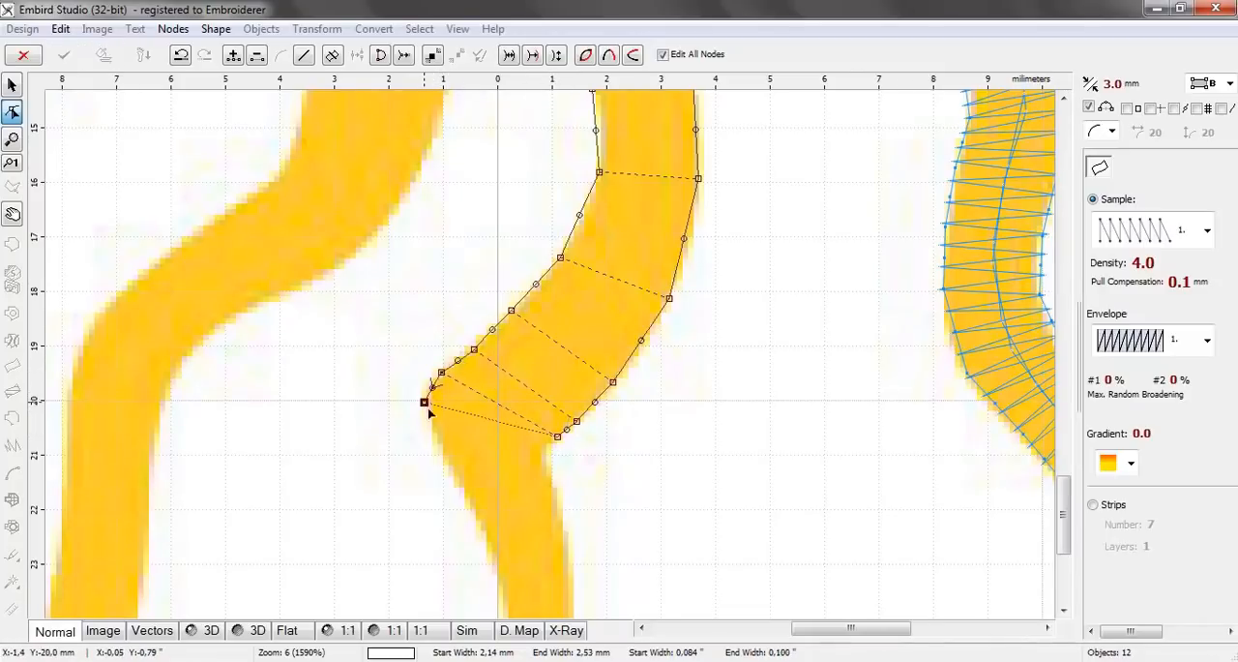
pyautogui.click(546, 442)
pyautogui.click(452, 468)
pyautogui.click(547, 453)
pyautogui.click(476, 516)
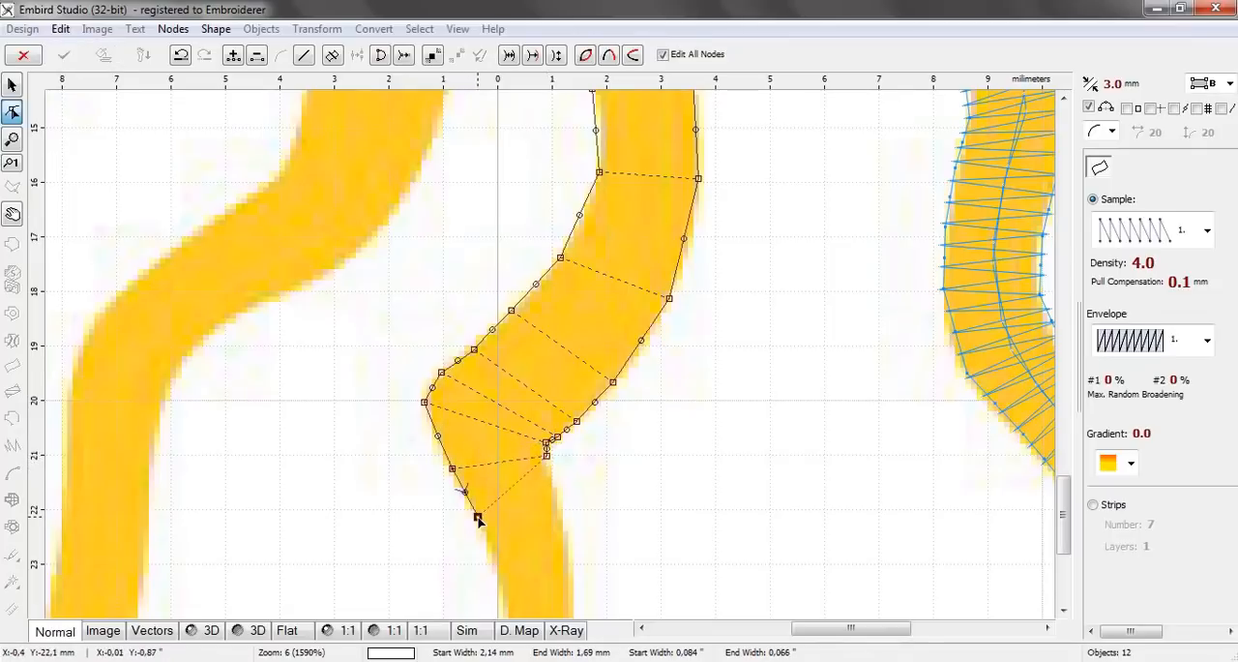
pyautogui.click(557, 495)
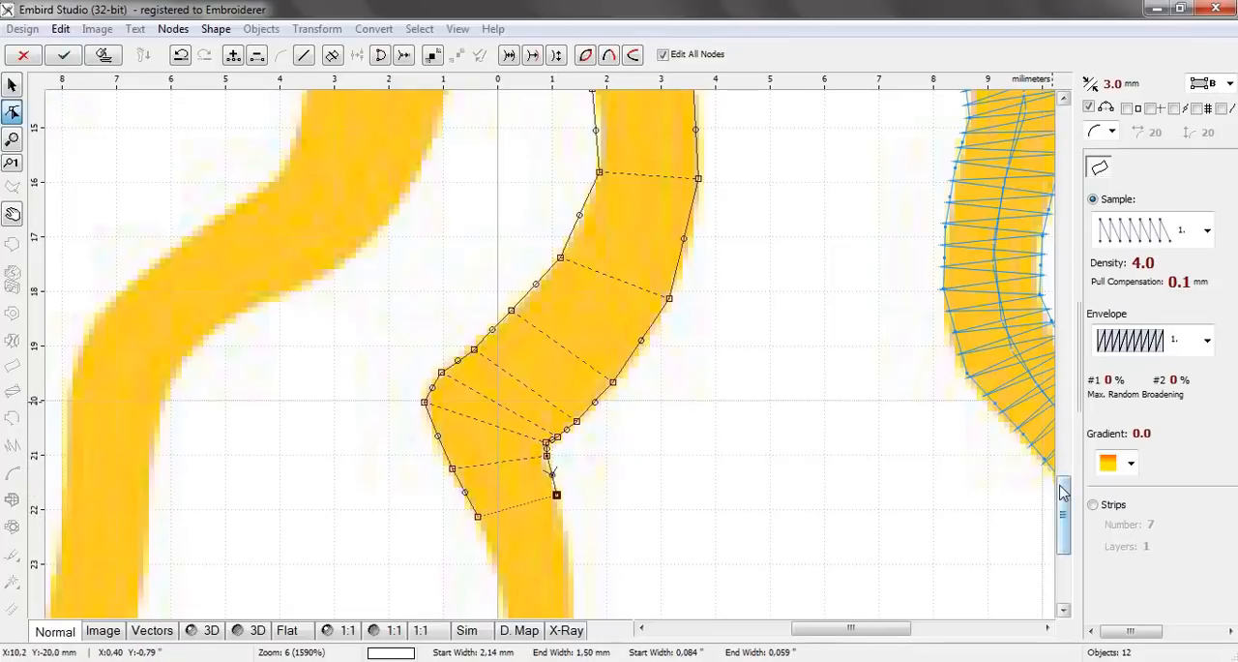
# Add three node pairs down the thirteenth ray's lower part, narrowing from about 1.23 mm to about 0.66 mm
pyautogui.scroll(-4, 1064, 525)
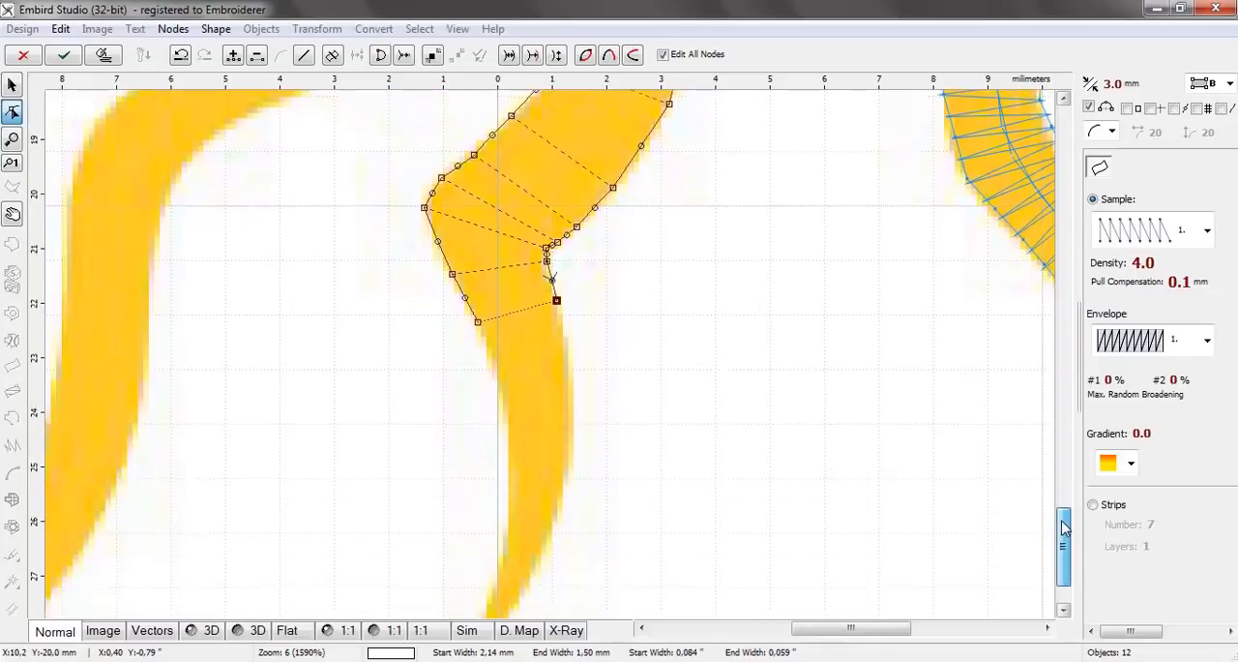
pyautogui.click(509, 384)
pyautogui.click(574, 374)
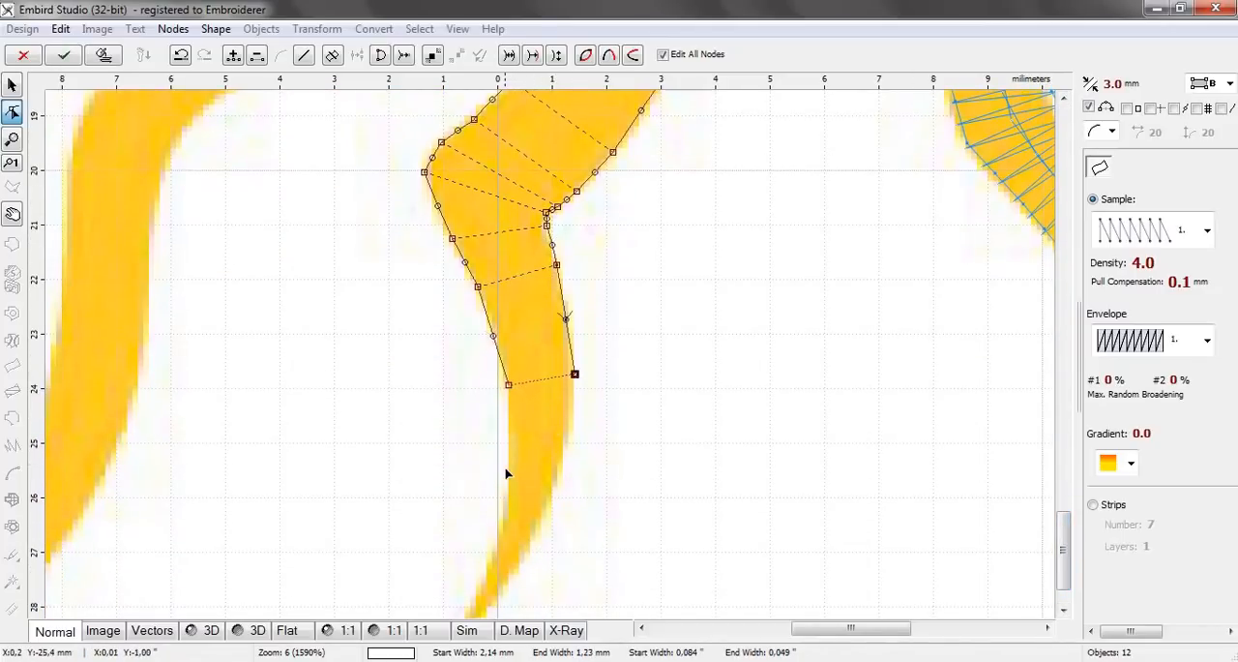
pyautogui.click(505, 468)
pyautogui.click(557, 475)
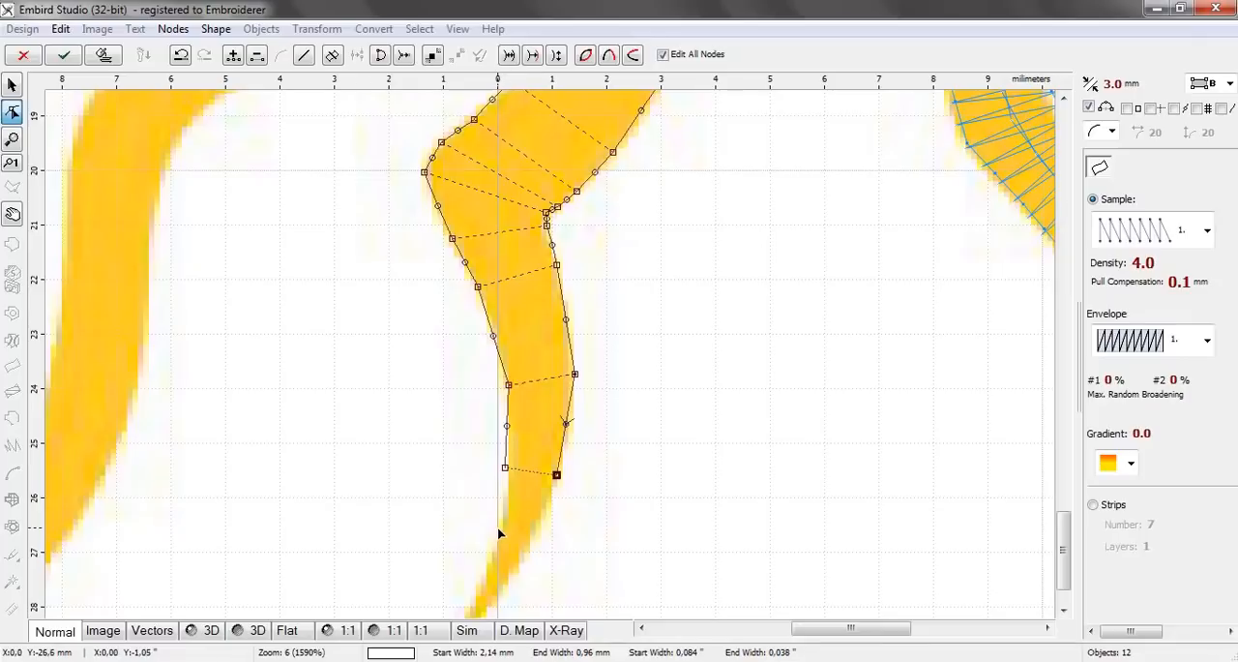
pyautogui.click(499, 529)
pyautogui.click(528, 546)
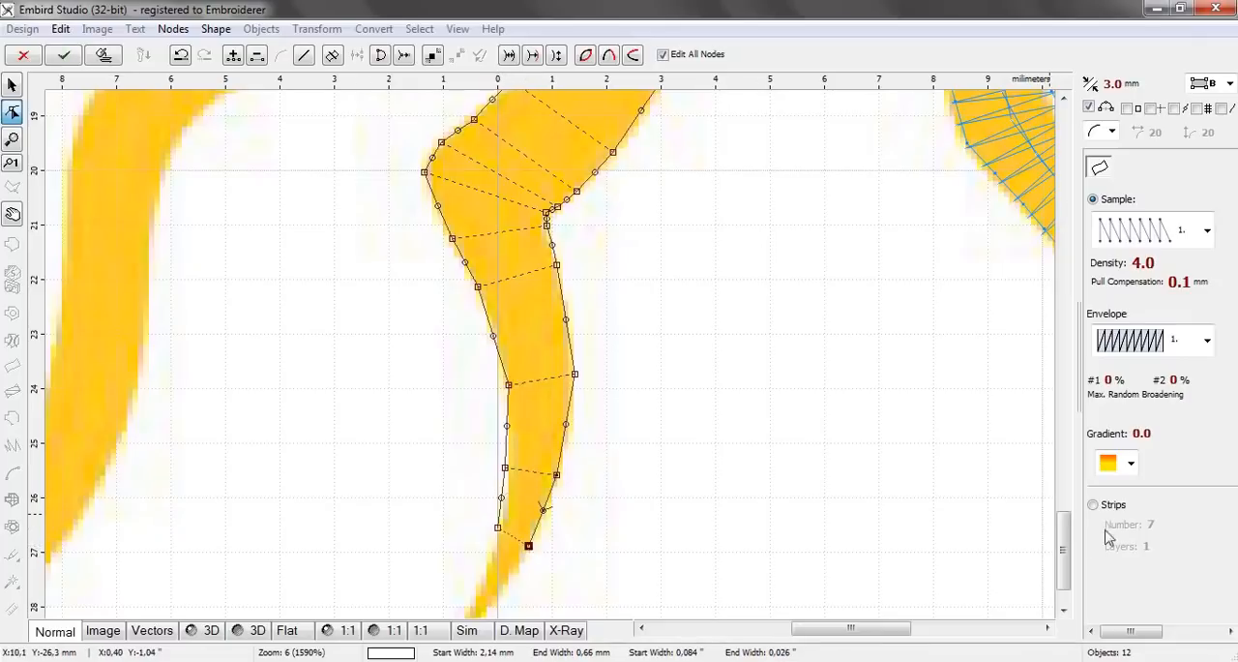
# Nudge the left node of the thirteenth ray's second-to-last pair inward to follow the edge, then reselect the object's last node
pyautogui.scroll(-2, 1065, 571)
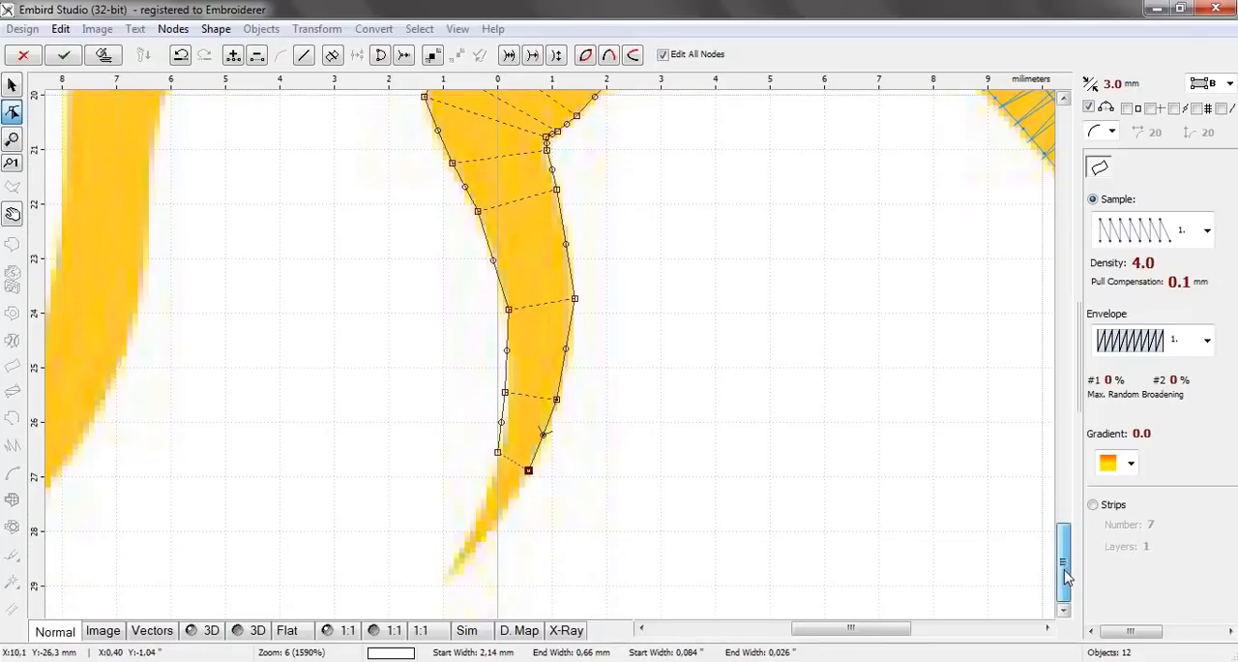
pyautogui.click(505, 395)
pyautogui.moveTo(506, 395); pyautogui.dragTo(510, 398)
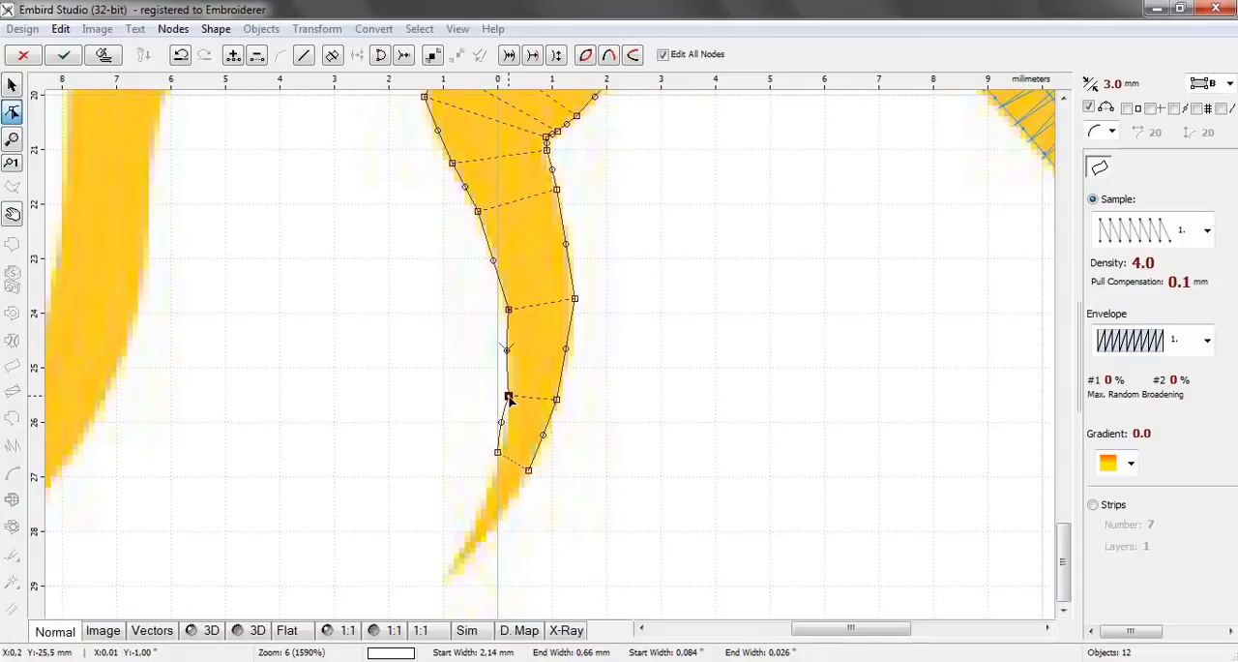
pyautogui.click(502, 421)
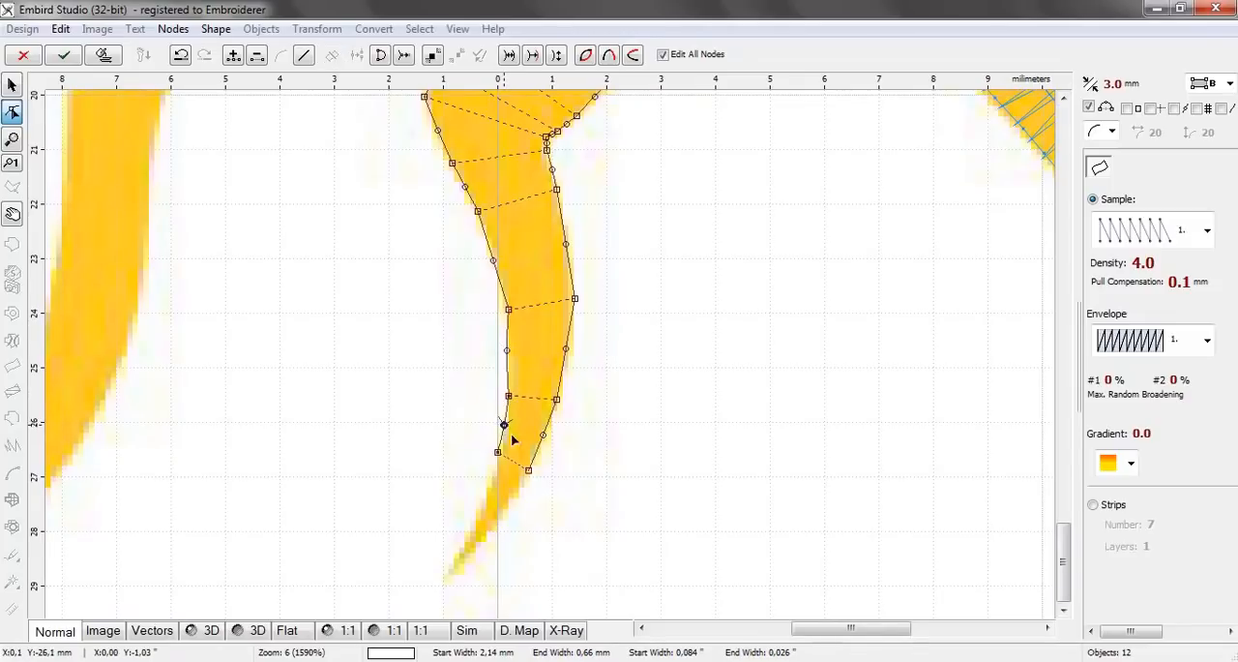
pyautogui.click(529, 471)
# Add the last two node pairs down to the thirteenth ray's tip, the first of them about 0.37 mm wide
pyautogui.click(481, 509)
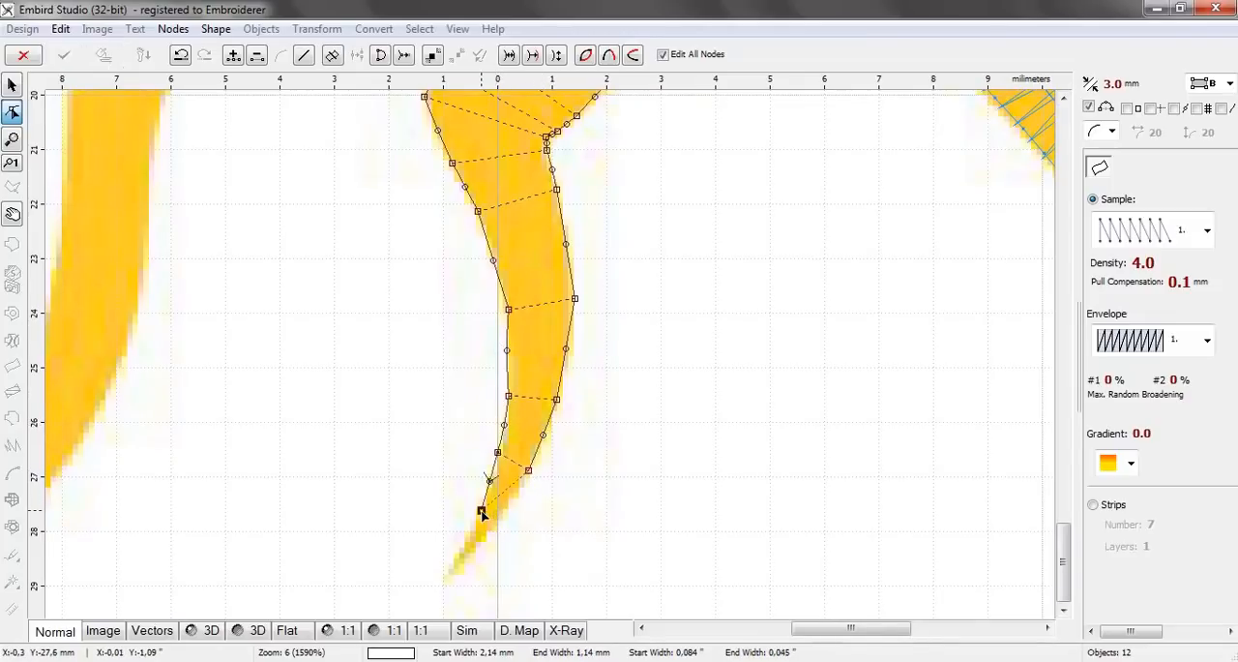
pyautogui.click(498, 519)
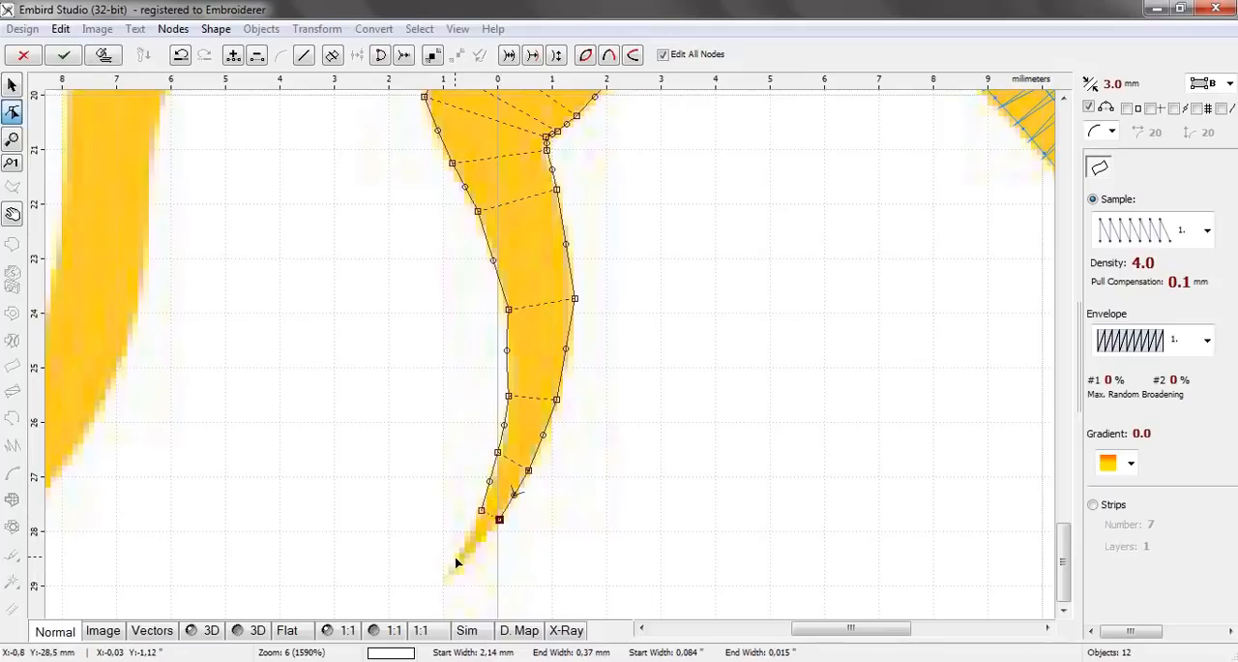
pyautogui.click(455, 558)
pyautogui.click(445, 579)
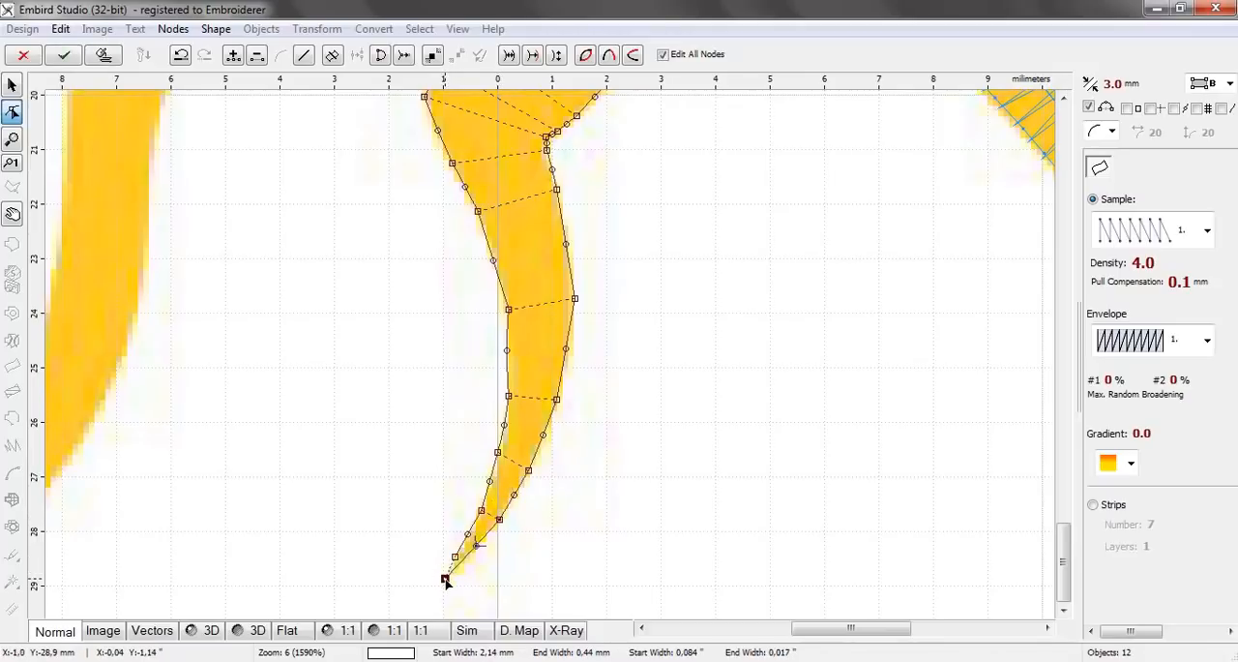
# Generate the thirteenth ray's stitches and deselect it to check the result
pyautogui.click(104, 54)
pyautogui.scroll(-3, 658, 275)
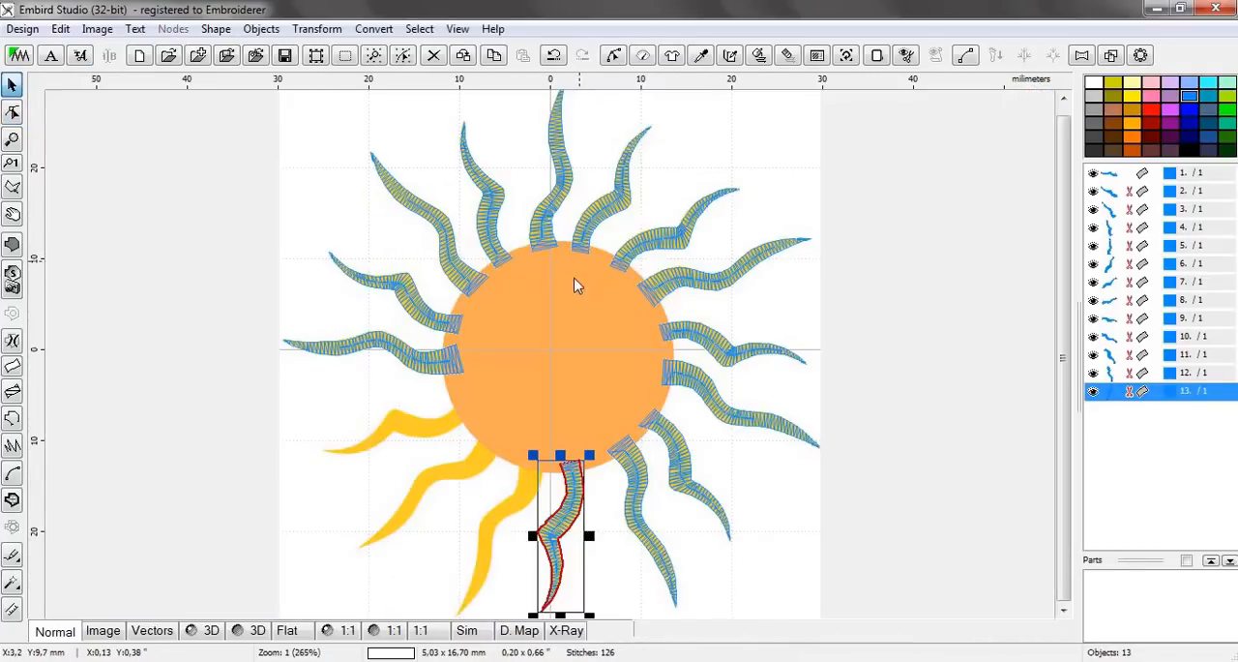
pyautogui.scroll(4, 500, 587)
pyautogui.click(395, 450)
# Start a two-edge column object for the fourteenth ray with a pair about 3.03 mm wide inside the disc and one about 2.56 mm below it
pyautogui.scroll(1, 396, 455)
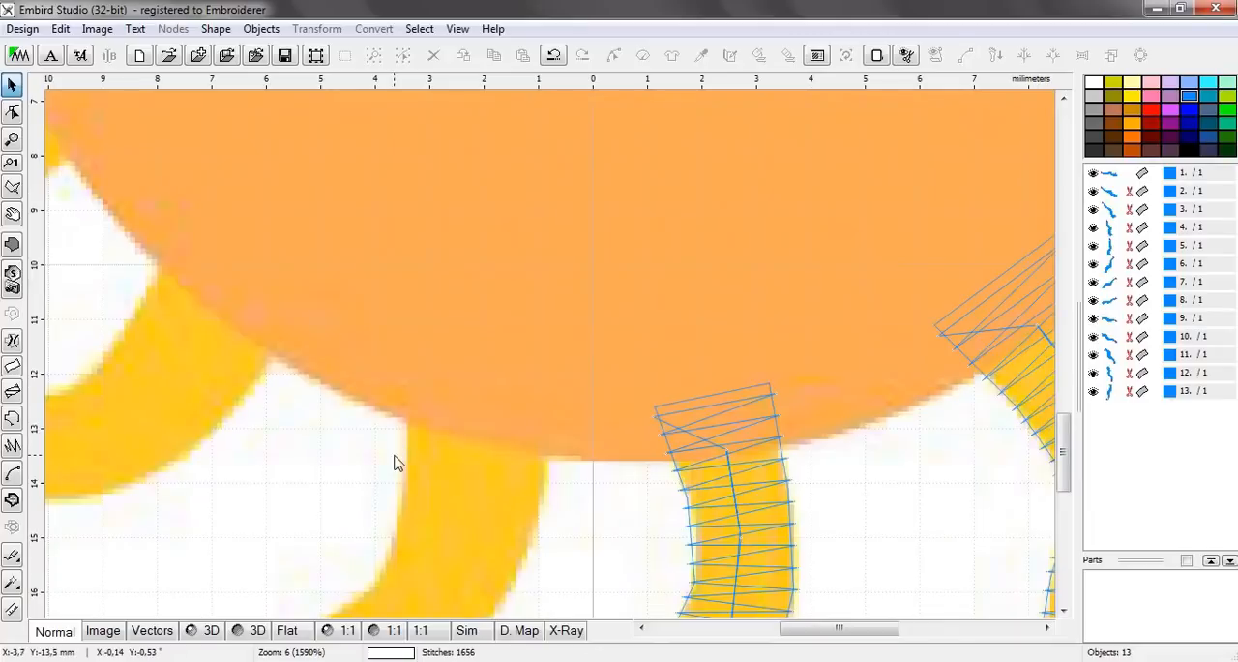
pyautogui.click(11, 364)
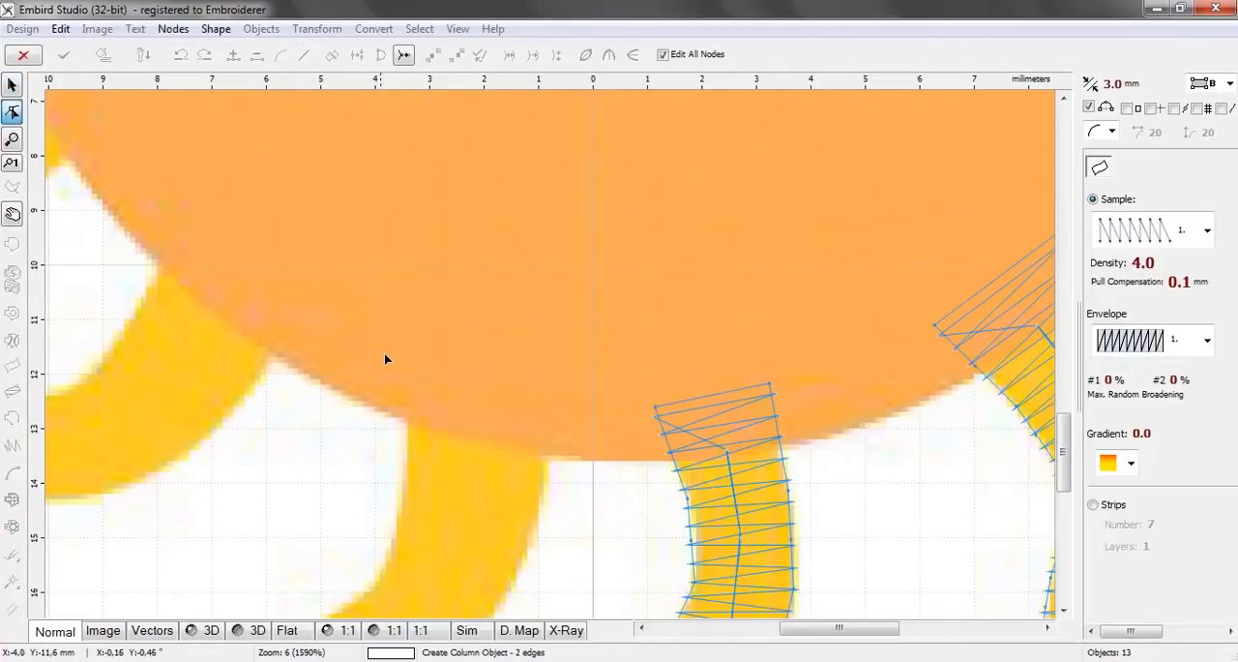
pyautogui.click(398, 350)
pyautogui.click(556, 401)
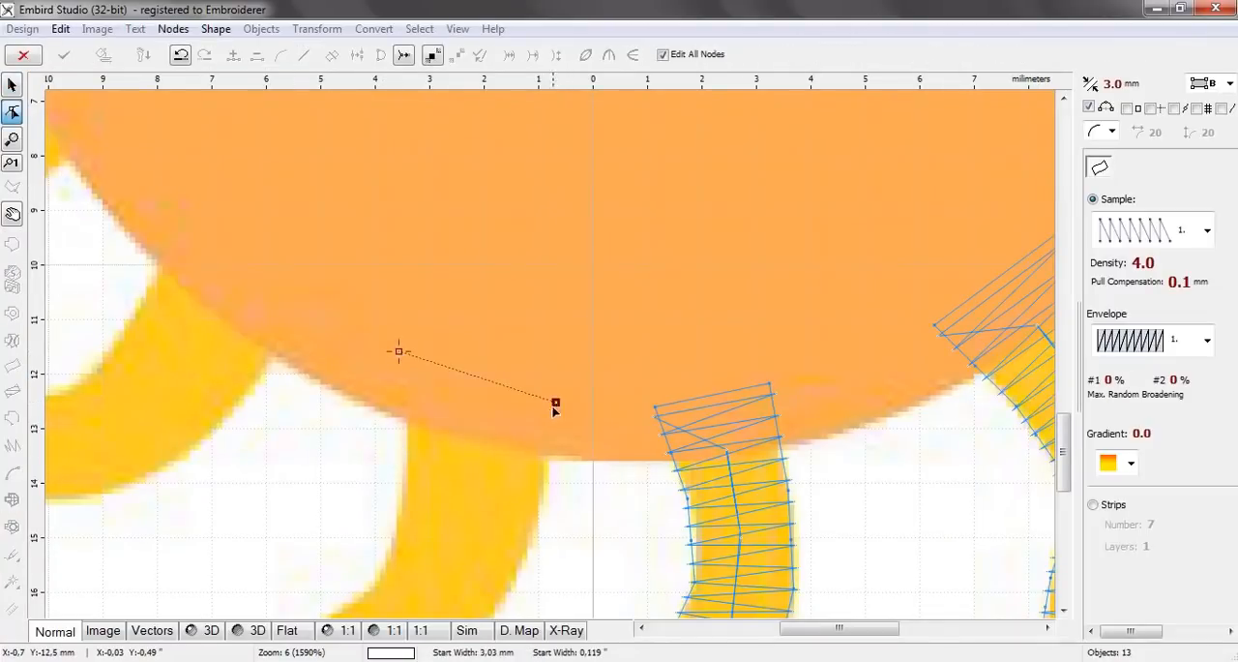
pyautogui.click(402, 491)
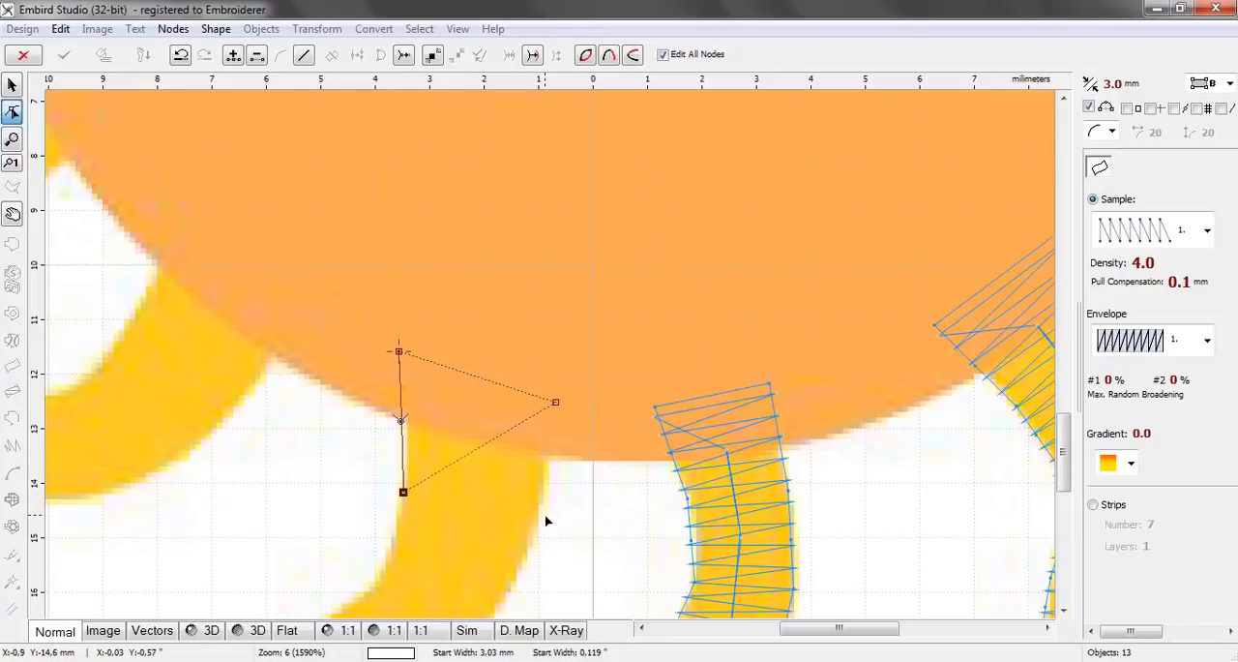
pyautogui.click(541, 513)
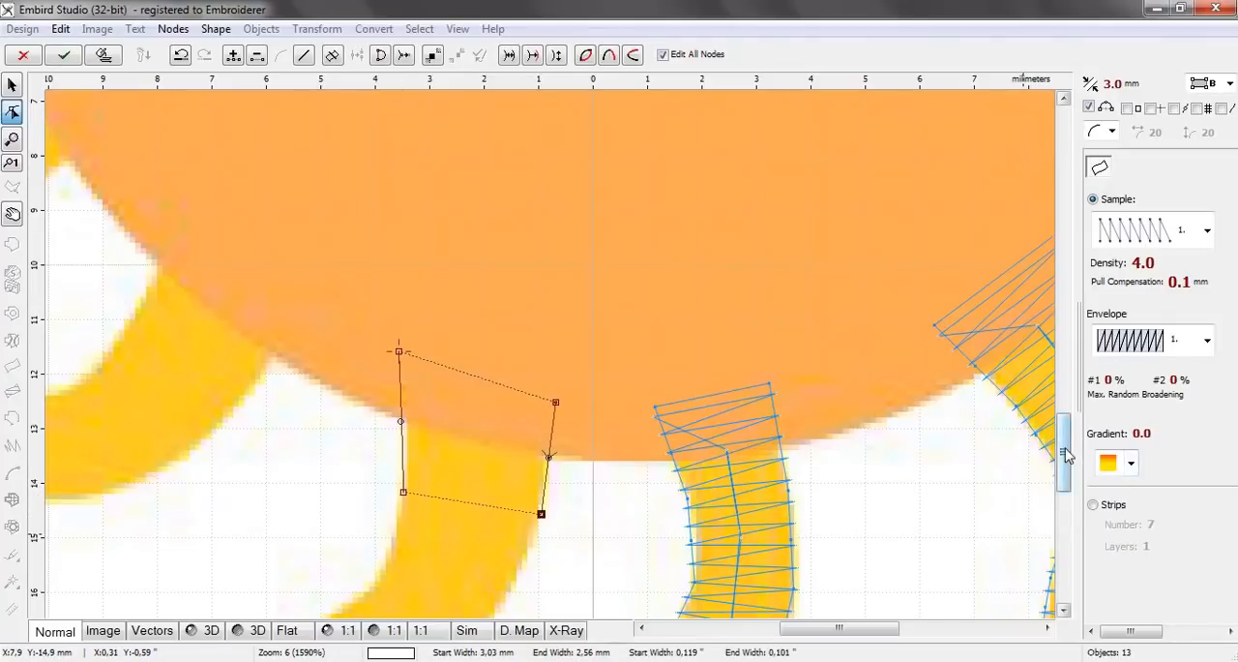
# Bend the first segment of the fourteenth ray's left edge inward to follow the image, then reselect the last node
pyautogui.moveTo(1067, 454); pyautogui.dragTo(1064, 492)
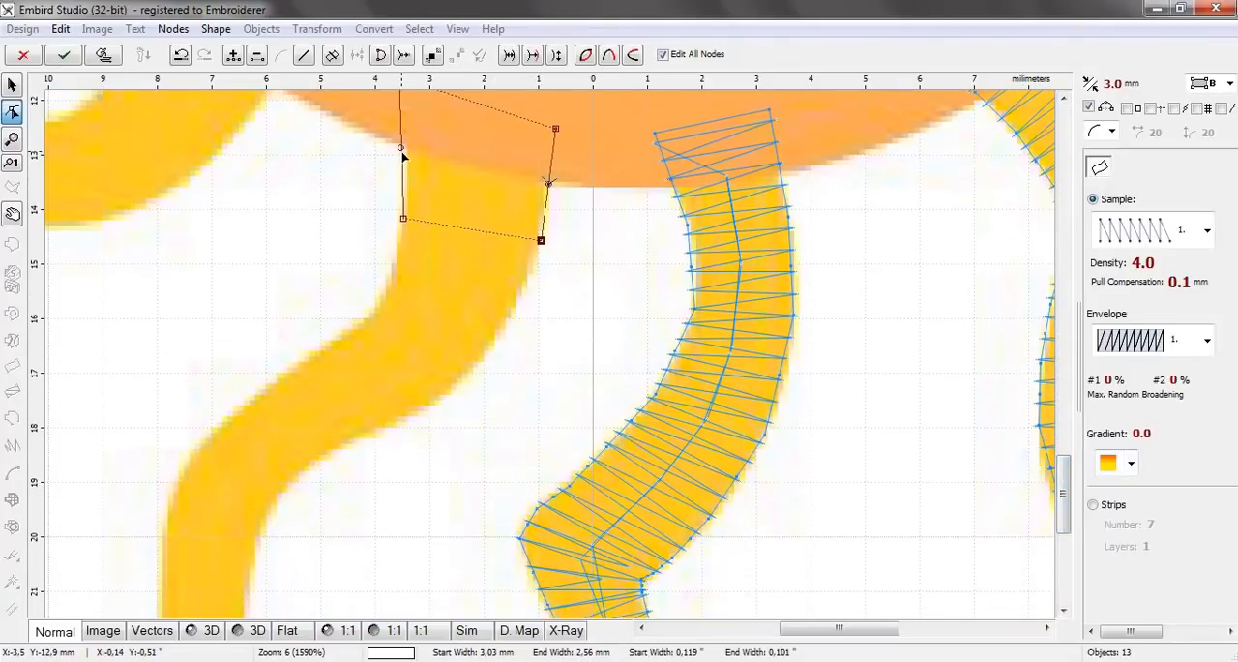
pyautogui.moveTo(402, 148); pyautogui.dragTo(409, 147)
pyautogui.click(541, 240)
# Add four node pairs along the fourteenth ray's diagonal part, narrowing from about 2.25 mm to about 1.65 mm
pyautogui.click(387, 286)
pyautogui.click(503, 324)
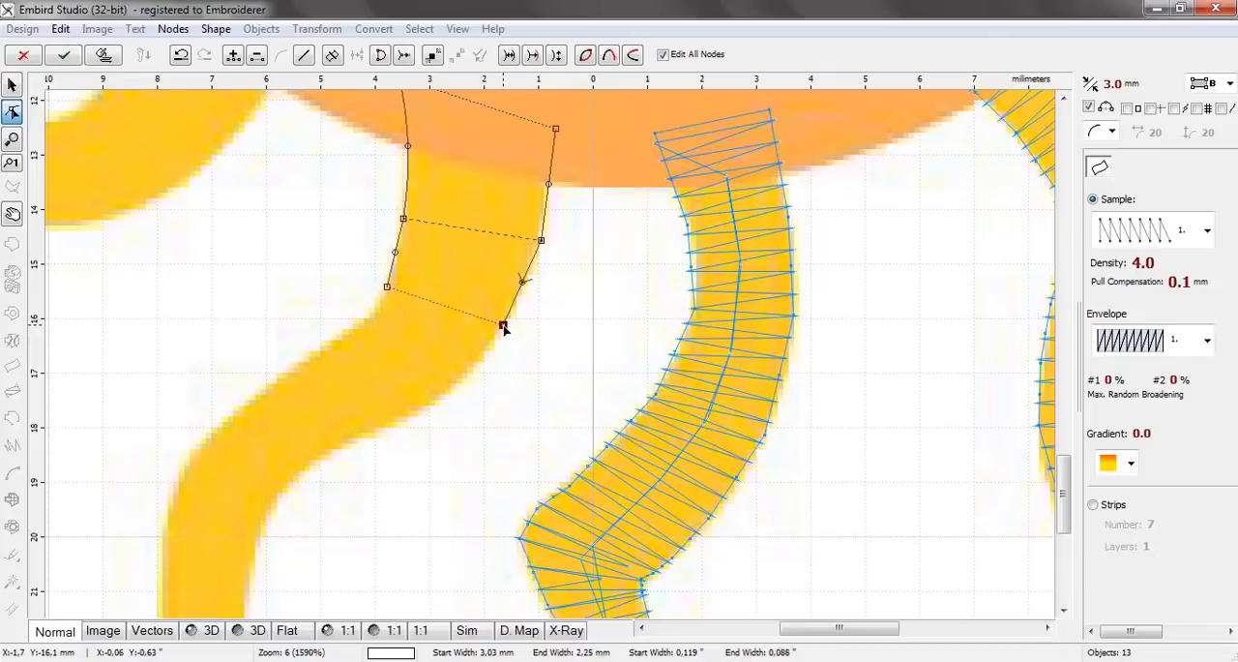
pyautogui.click(354, 330)
pyautogui.click(440, 398)
pyautogui.click(287, 373)
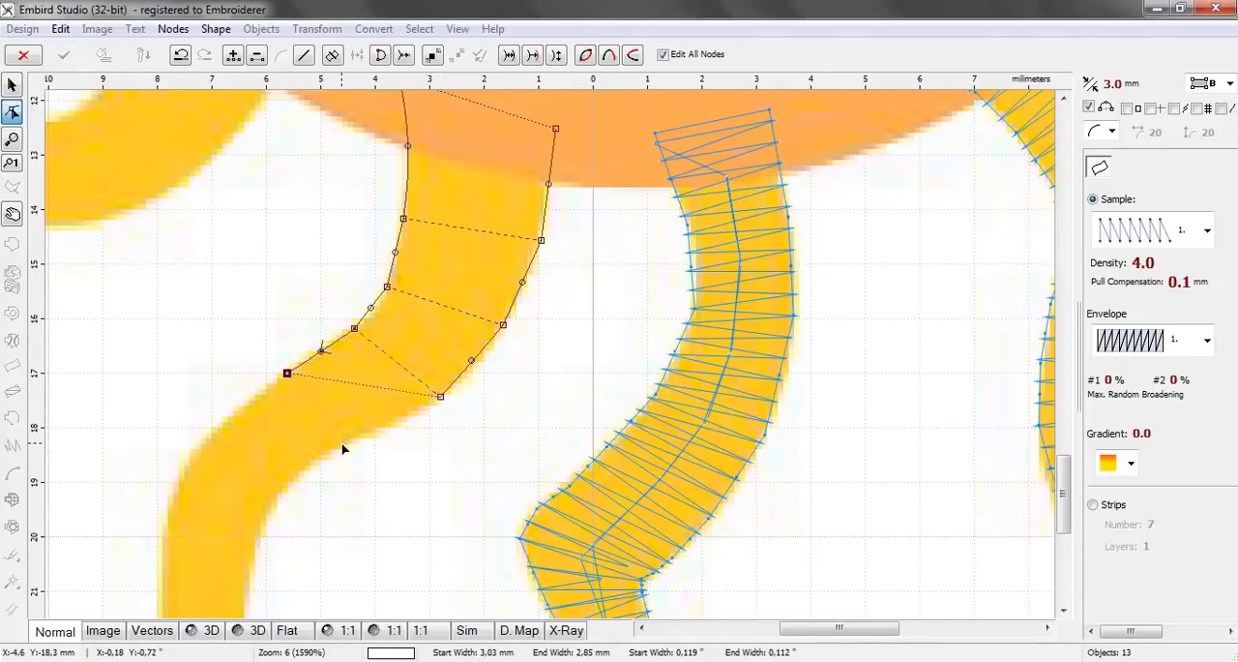
pyautogui.click(343, 444)
pyautogui.click(228, 423)
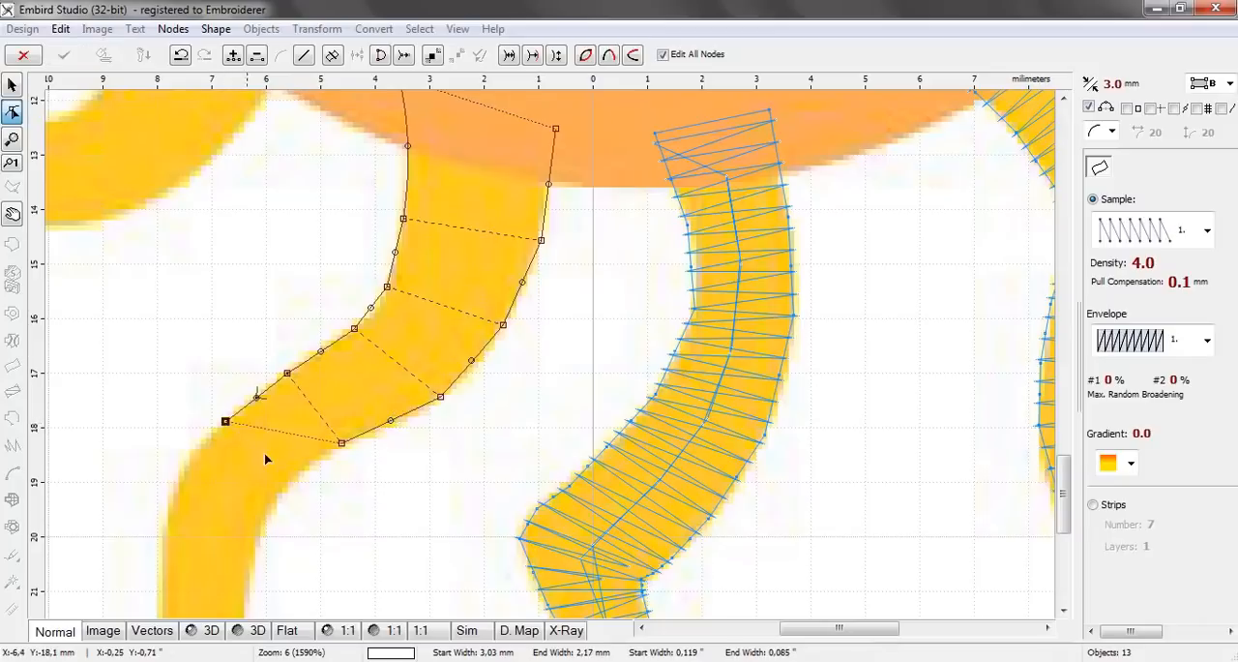
pyautogui.click(288, 487)
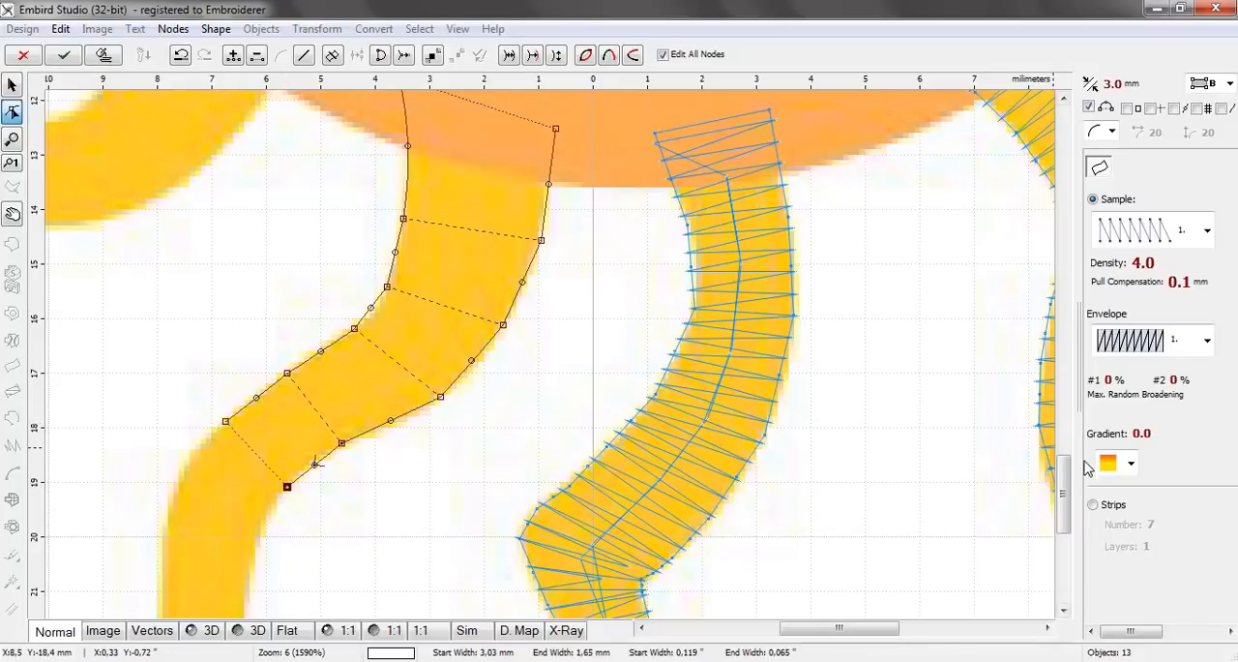
# Add three node pairs around the fourteenth ray's second bend and into its straight part, the last one about 1.62 mm wide
pyautogui.moveTo(1068, 481); pyautogui.dragTo(1069, 499)
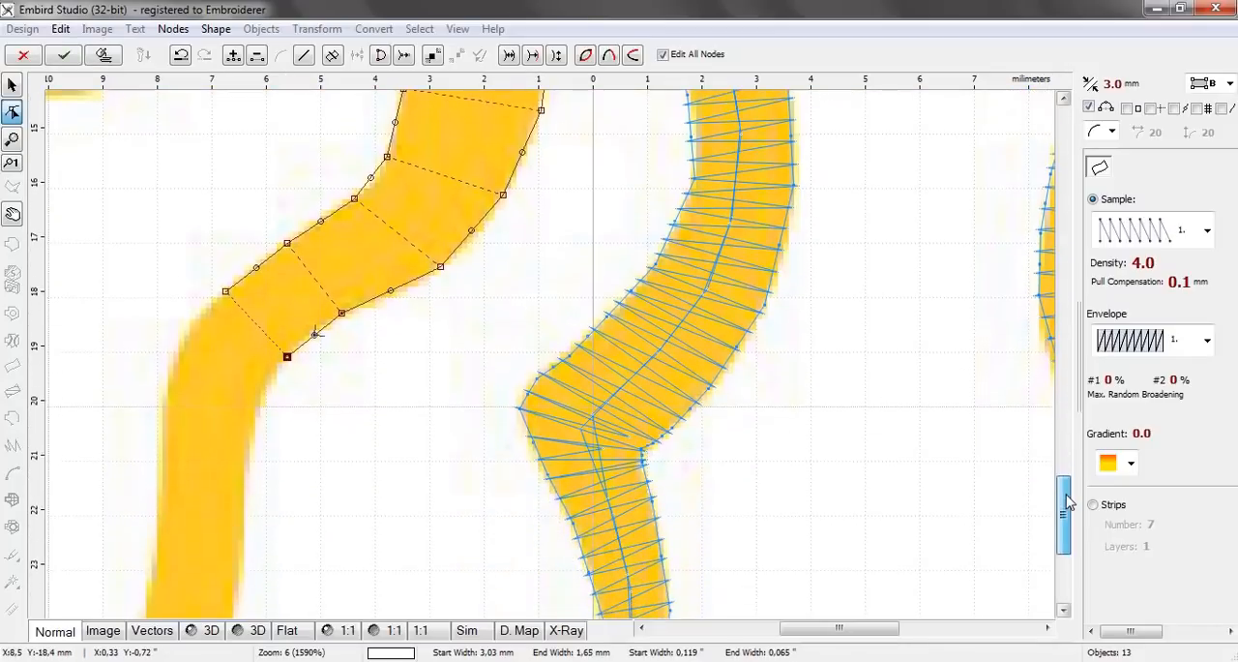
pyautogui.click(177, 342)
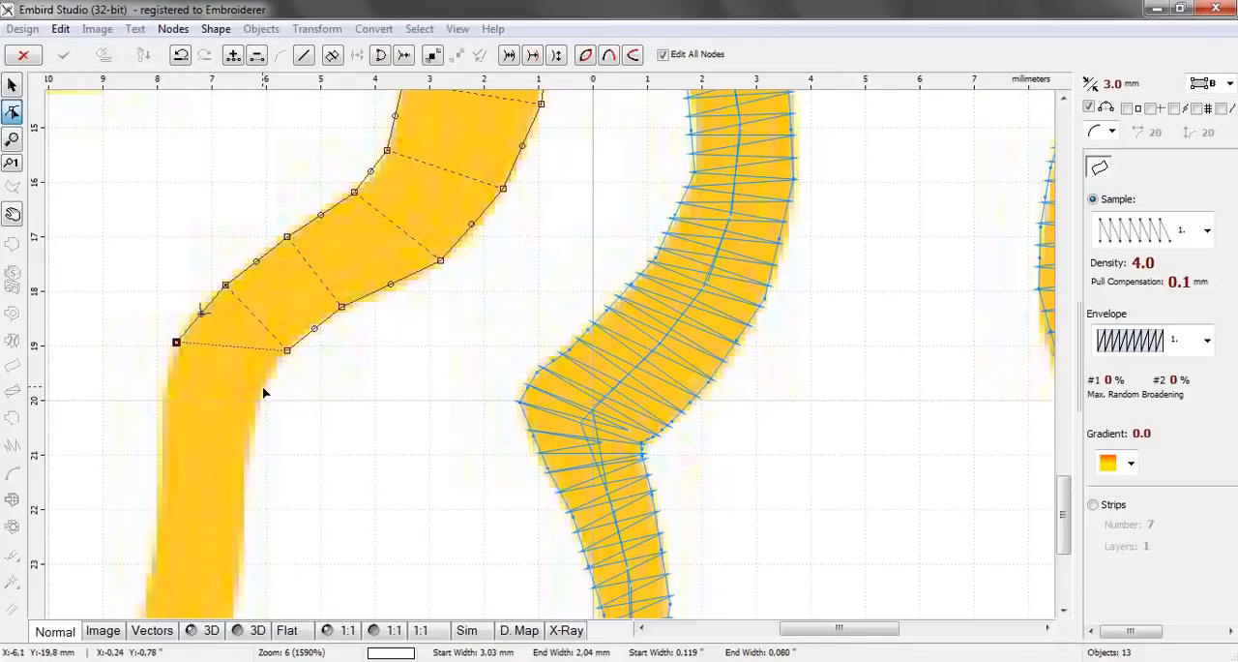
pyautogui.click(262, 387)
pyautogui.click(162, 424)
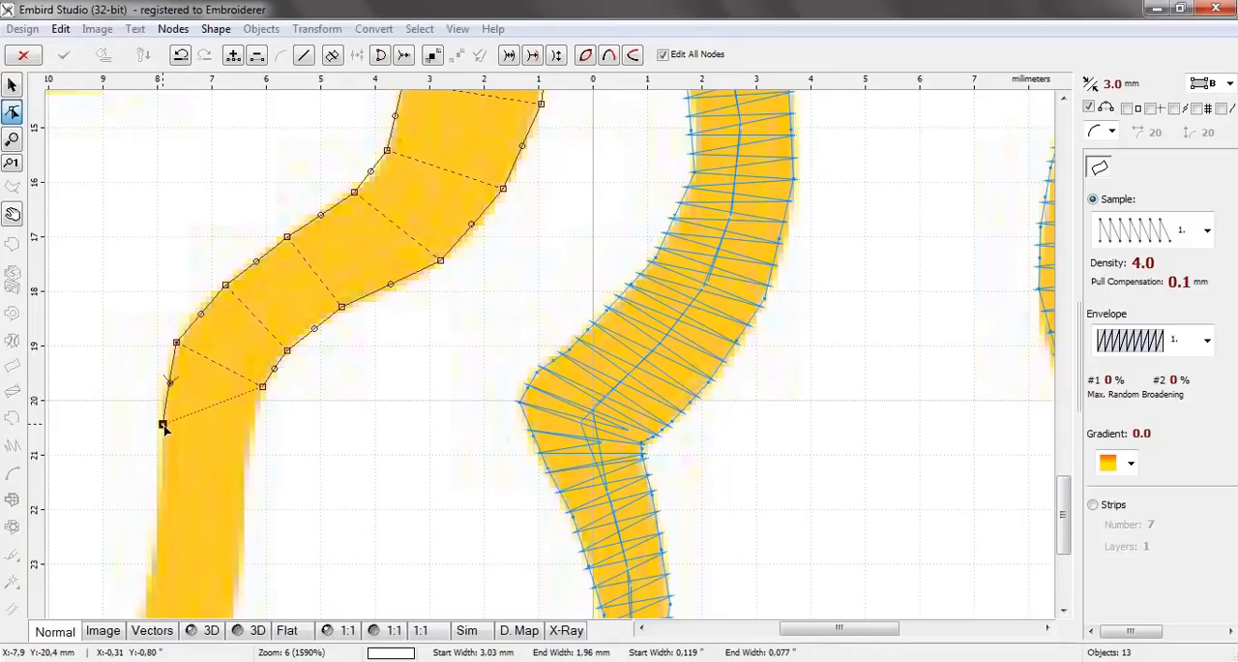
pyautogui.click(253, 430)
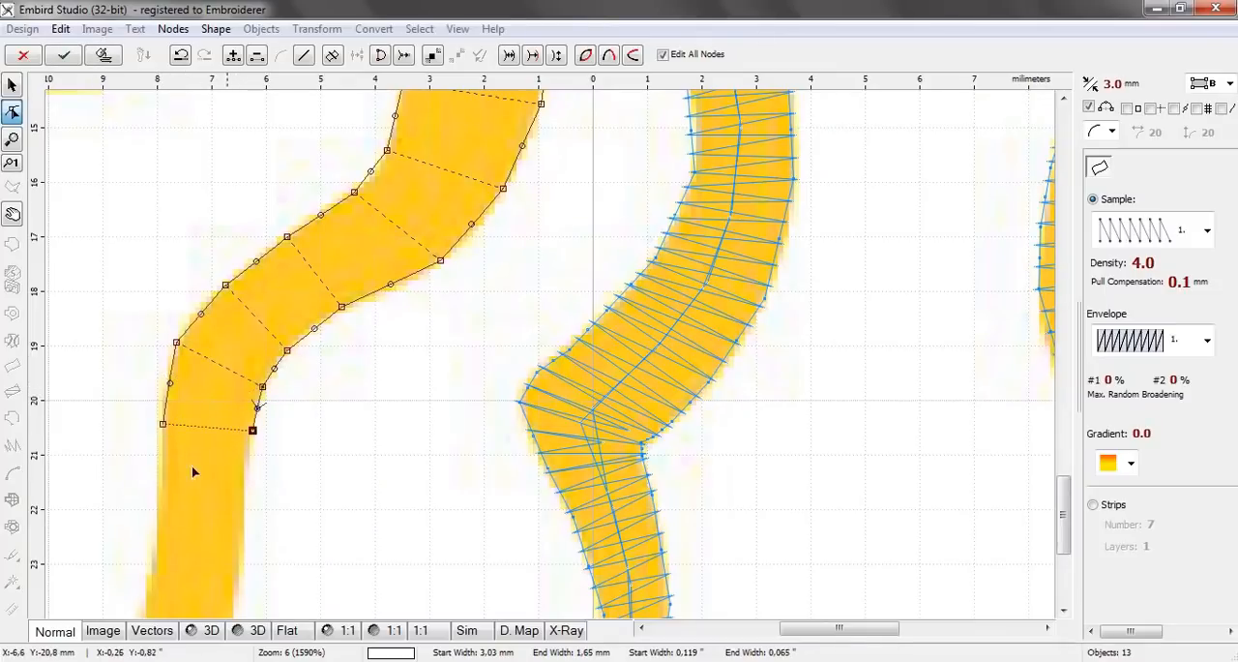
pyautogui.click(155, 518)
pyautogui.click(242, 518)
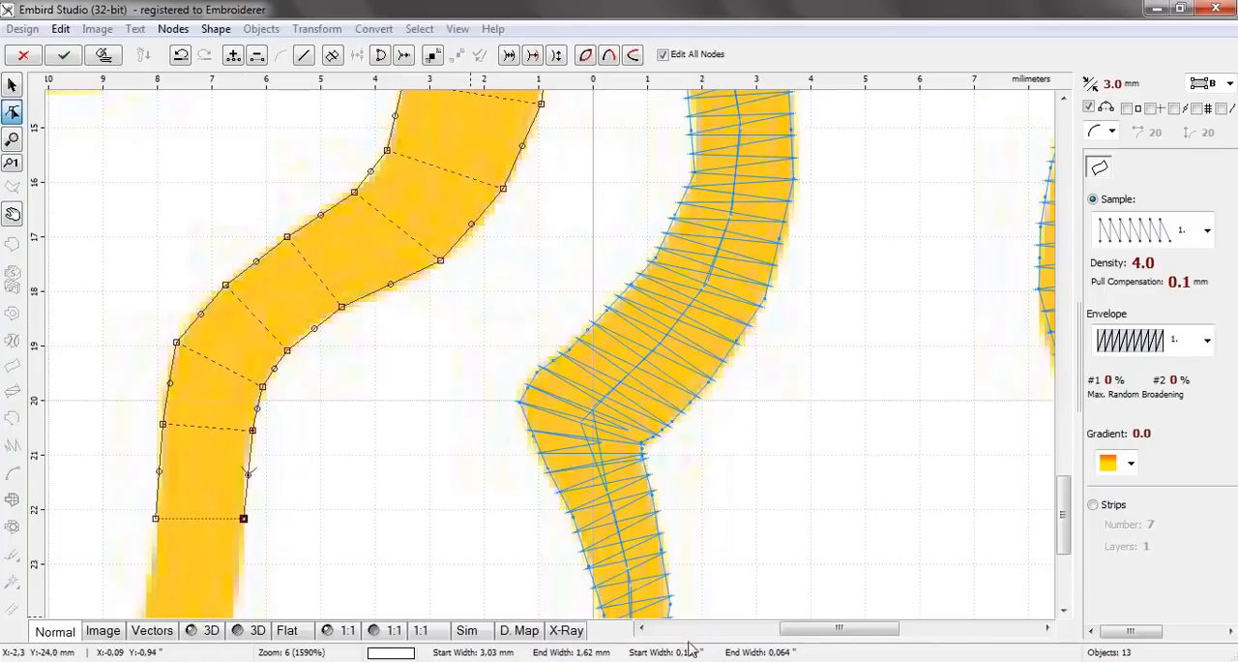
# Add two node pairs down the fourteenth ray's lower part, the last one about 1.60 mm wide
pyautogui.moveTo(1062, 513); pyautogui.dragTo(1062, 547)
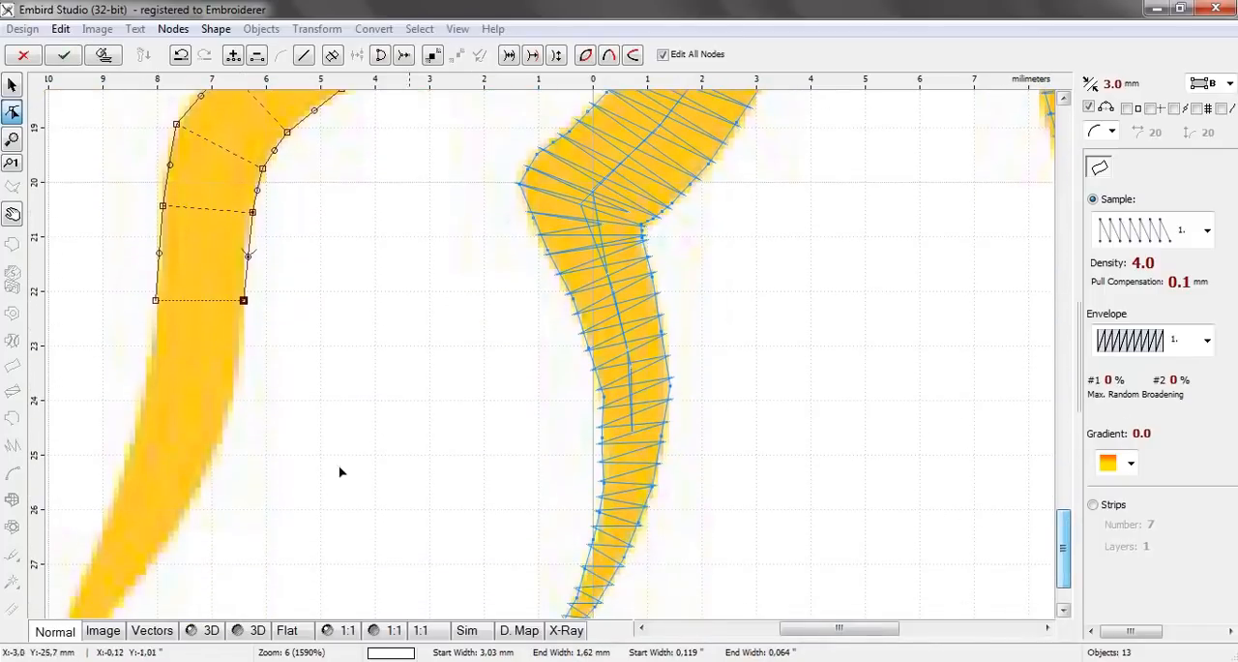
pyautogui.click(147, 385)
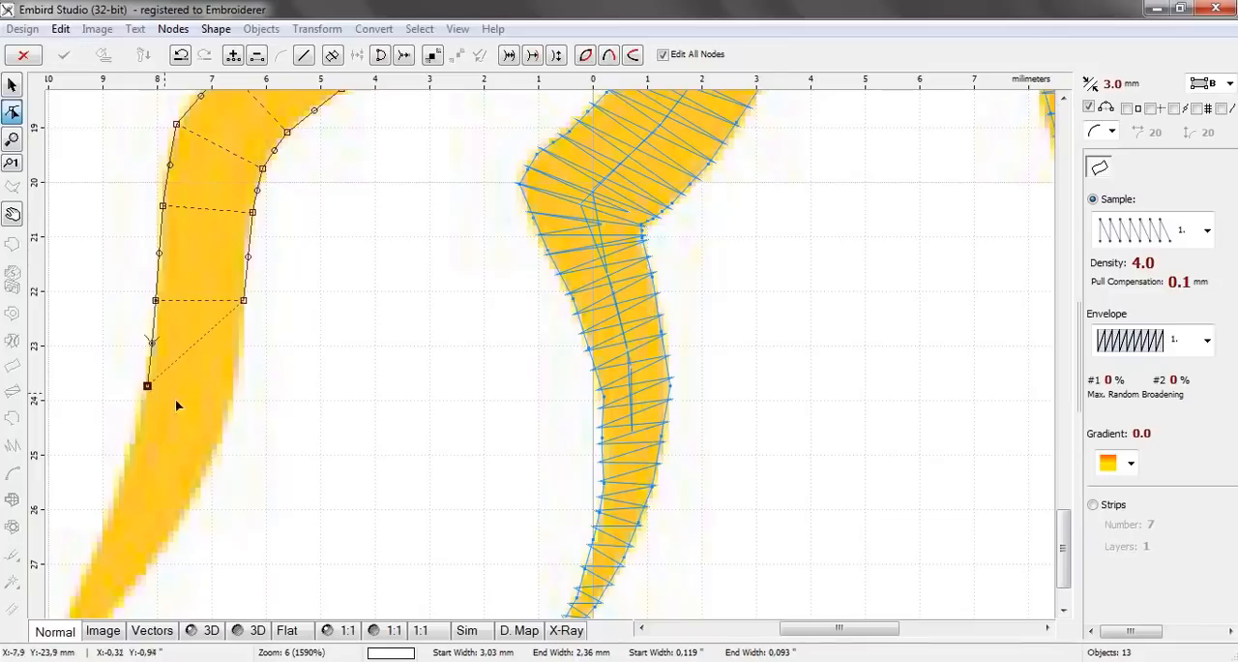
pyautogui.click(236, 399)
pyautogui.click(123, 454)
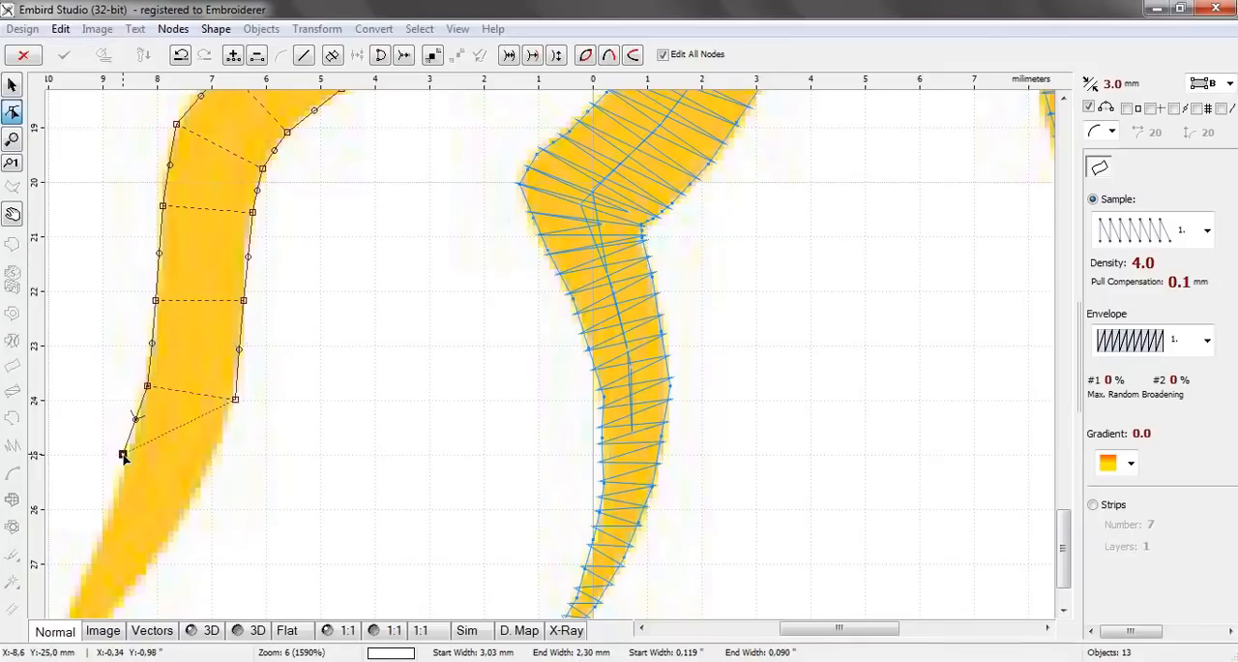
pyautogui.click(207, 474)
# Nudge one node of each of the last two pairs onto the fourteenth ray's edges and add a pair about 1.20 mm wide below
pyautogui.click(234, 401)
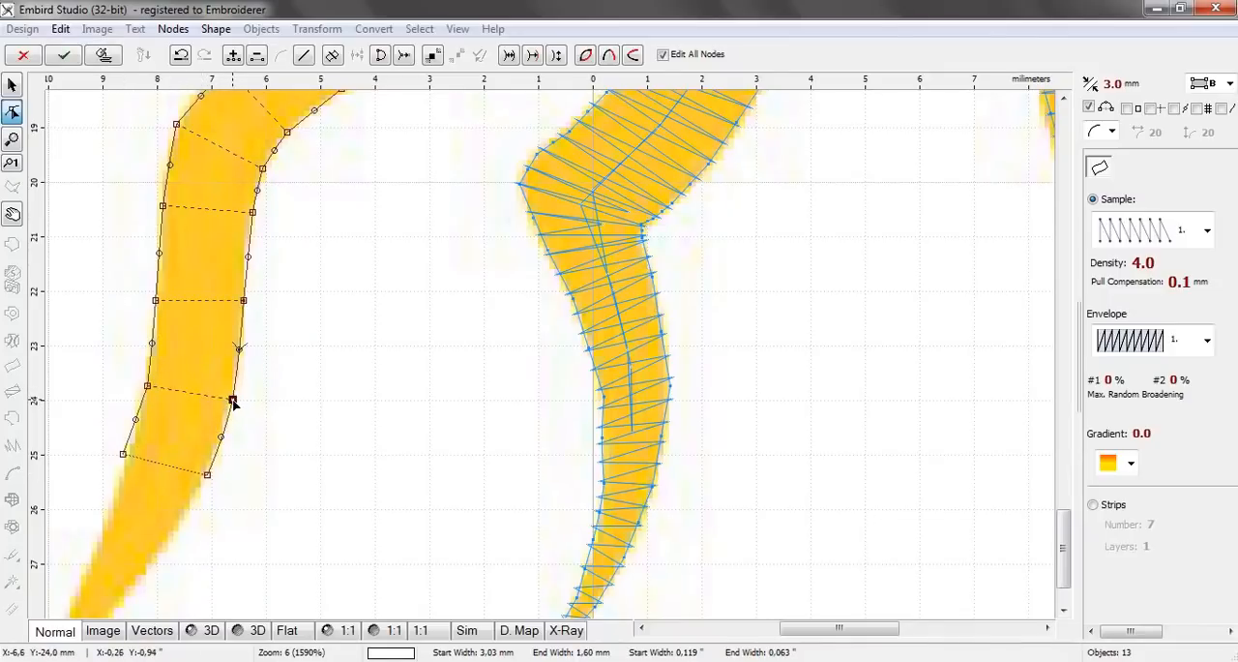
pyautogui.moveTo(123, 455); pyautogui.dragTo(131, 459)
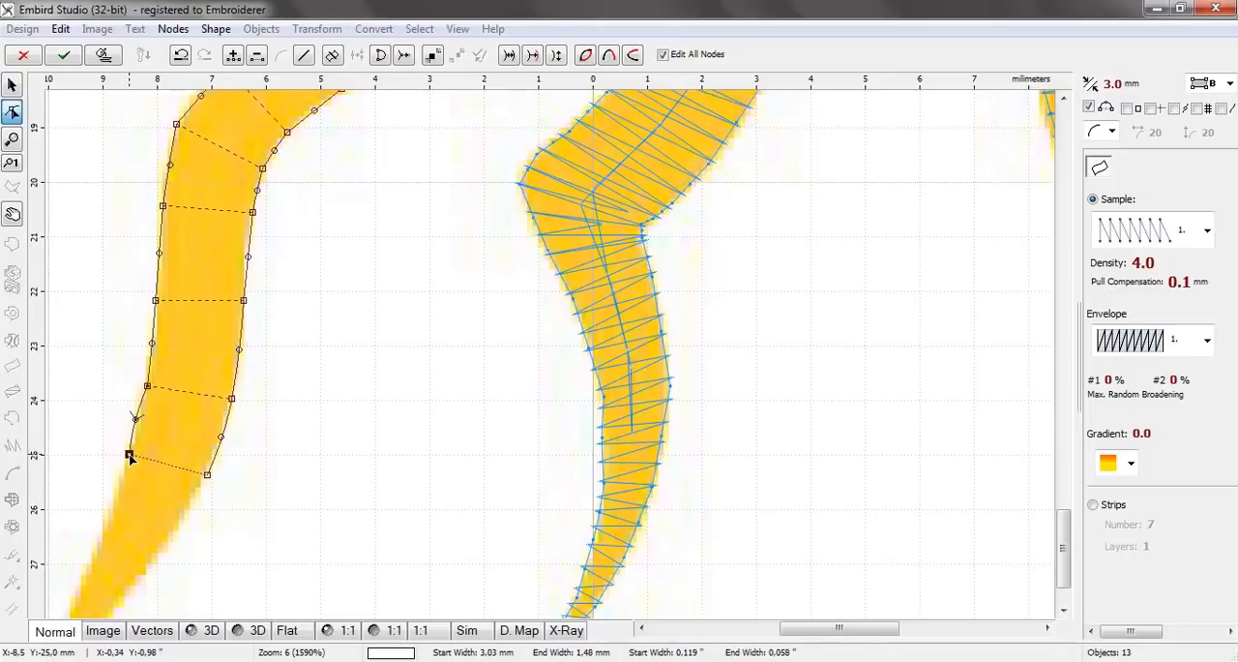
pyautogui.click(108, 520)
pyautogui.click(169, 543)
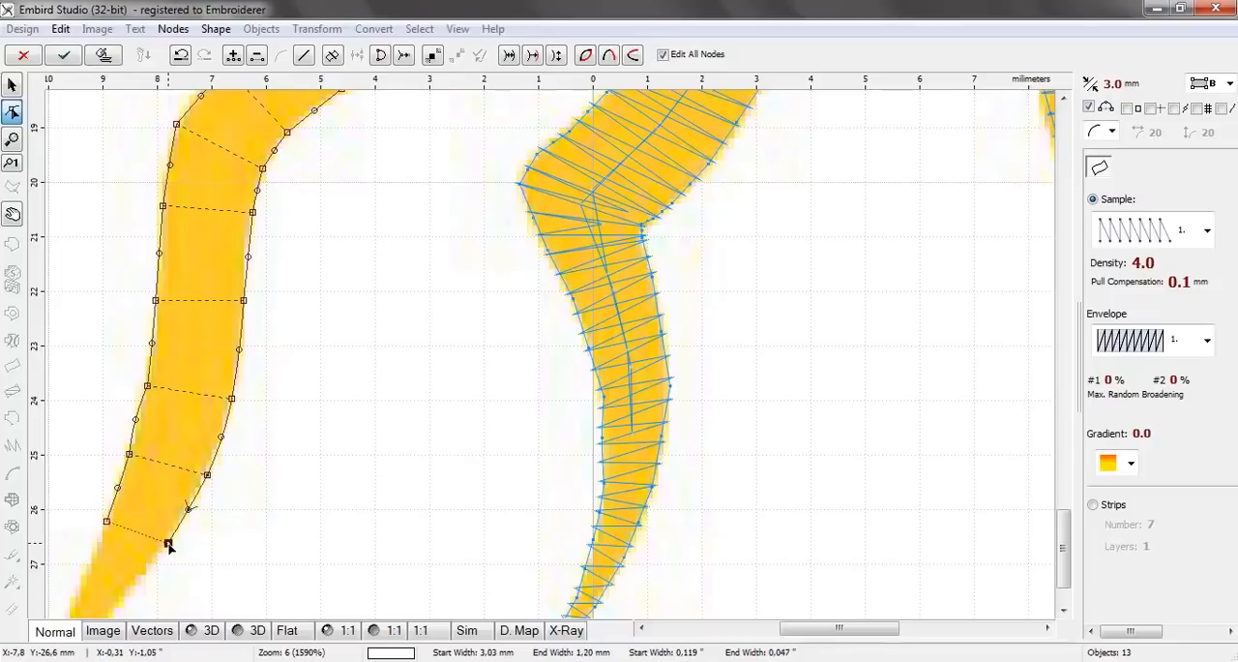
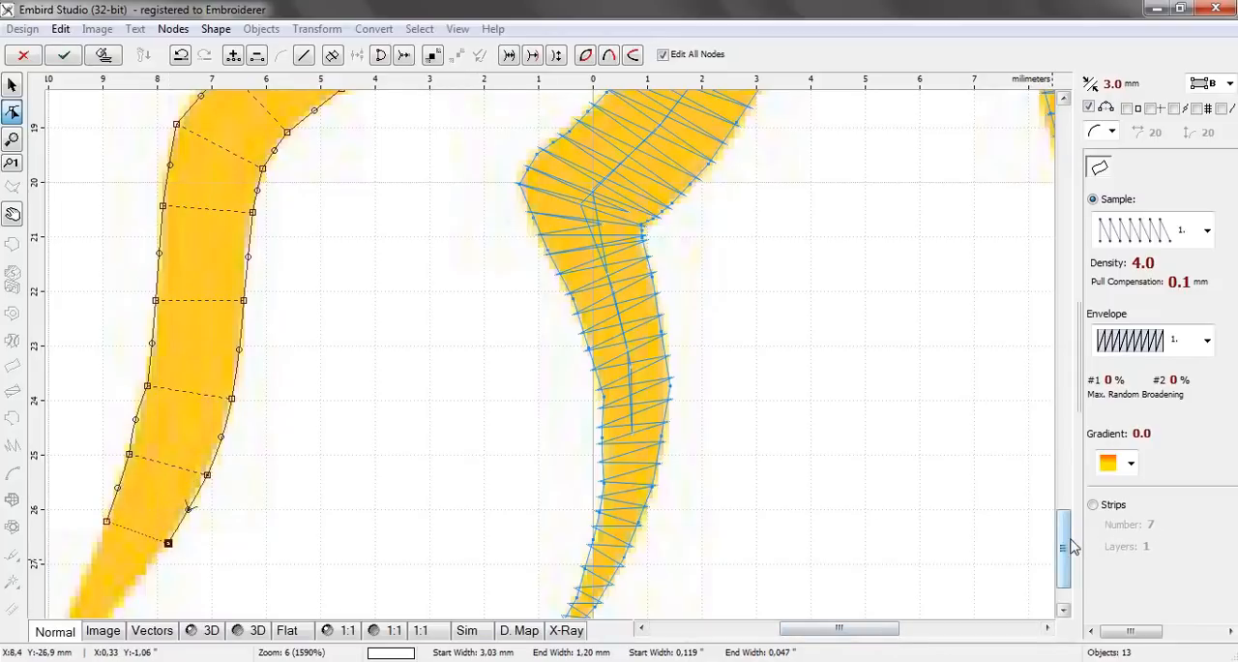
# Add a node pair about 0.60 mm wide near the fourteenth ray's end and a final pair with one node moved onto its tip
pyautogui.scroll(-2, 1064, 547)
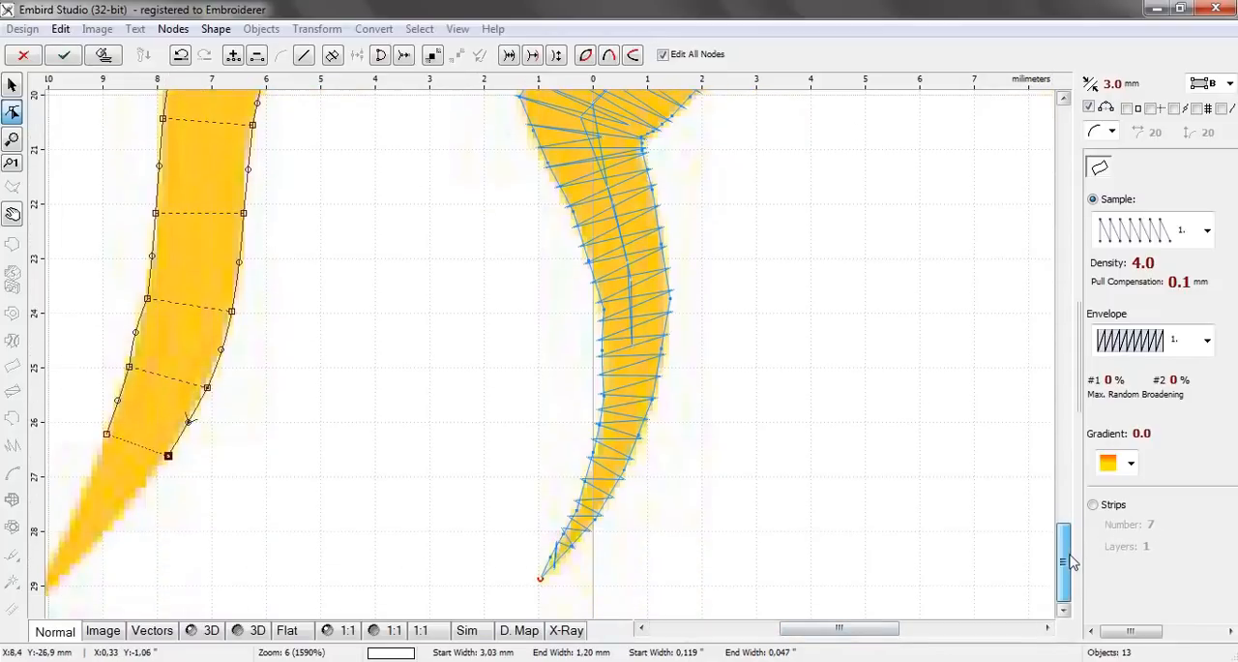
pyautogui.click(81, 499)
pyautogui.click(107, 520)
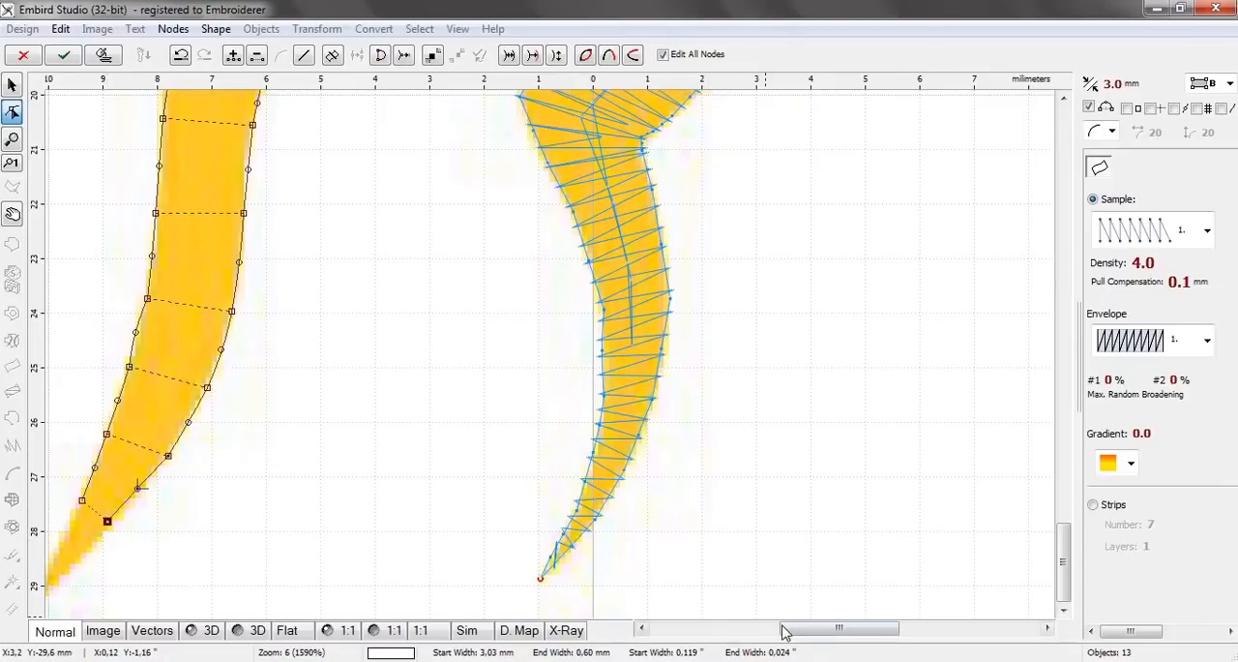
pyautogui.moveTo(785, 631); pyautogui.dragTo(729, 631)
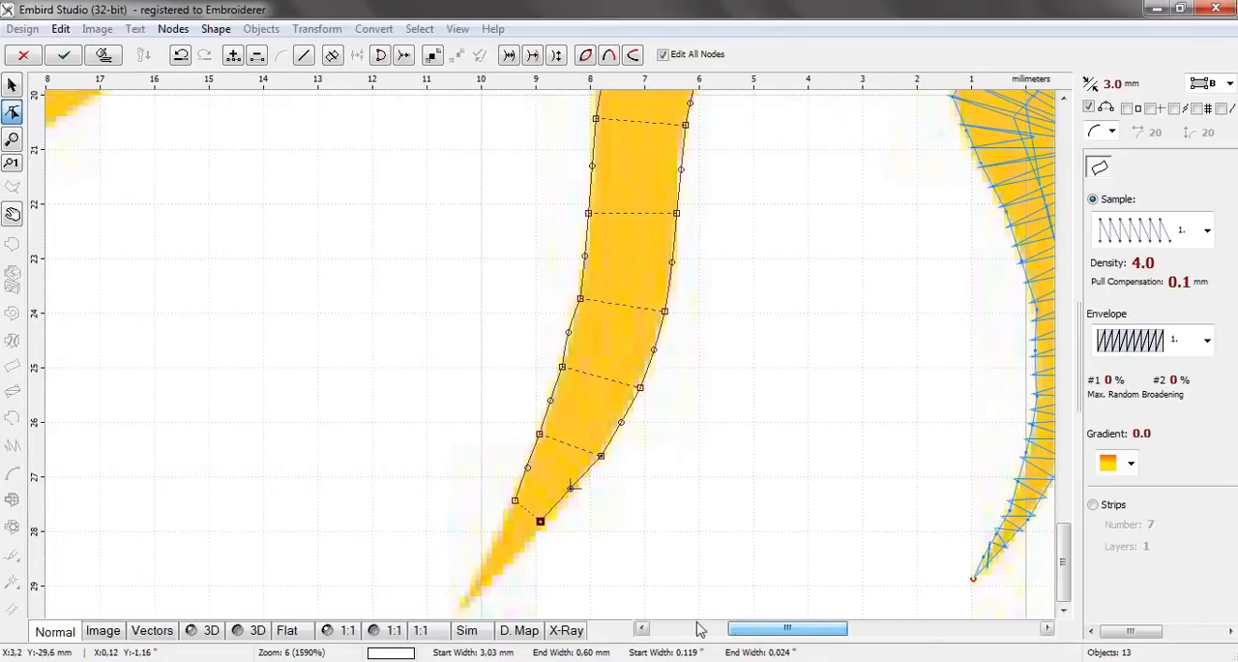
pyautogui.click(486, 559)
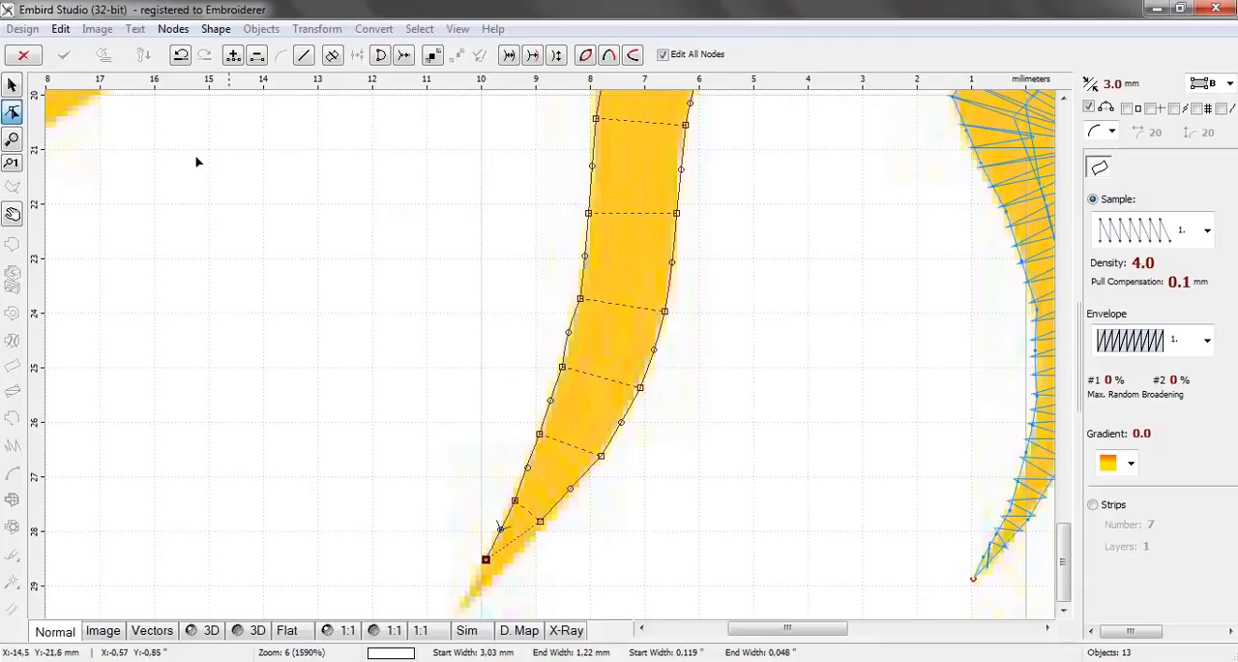
pyautogui.click(478, 591)
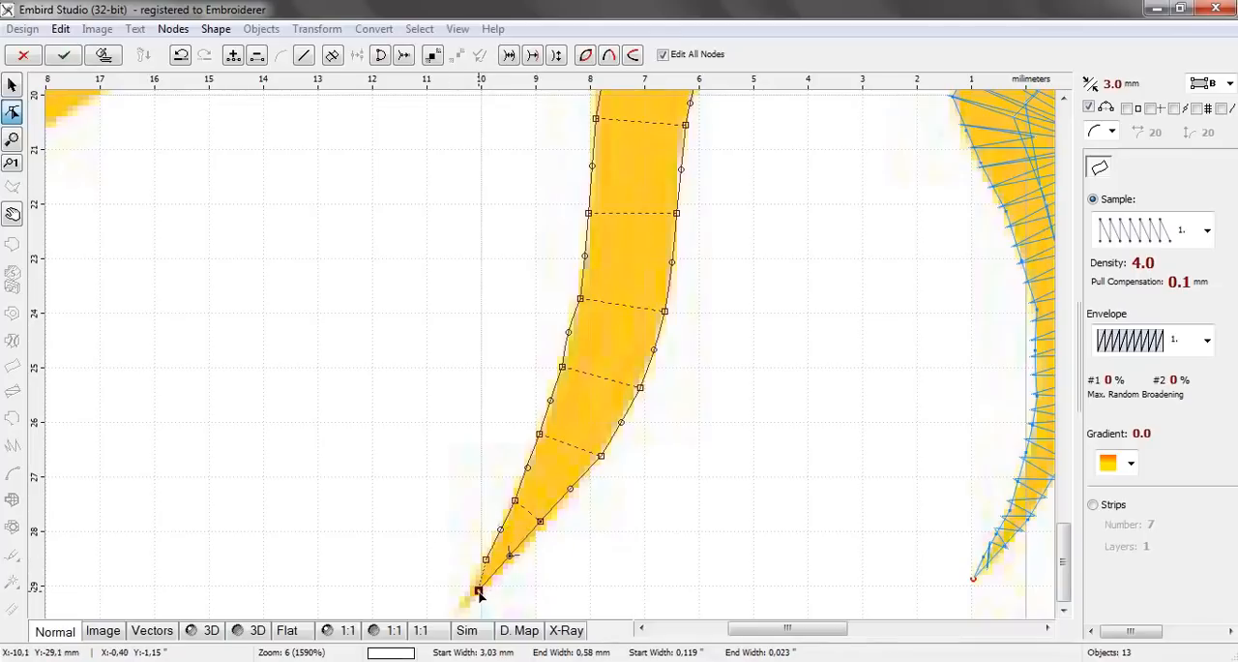
pyautogui.moveTo(478, 591); pyautogui.dragTo(461, 607)
# Generate the fourteenth ray's stitches, deselect the object and check the result among the neighbouring rays
pyautogui.click(105, 58)
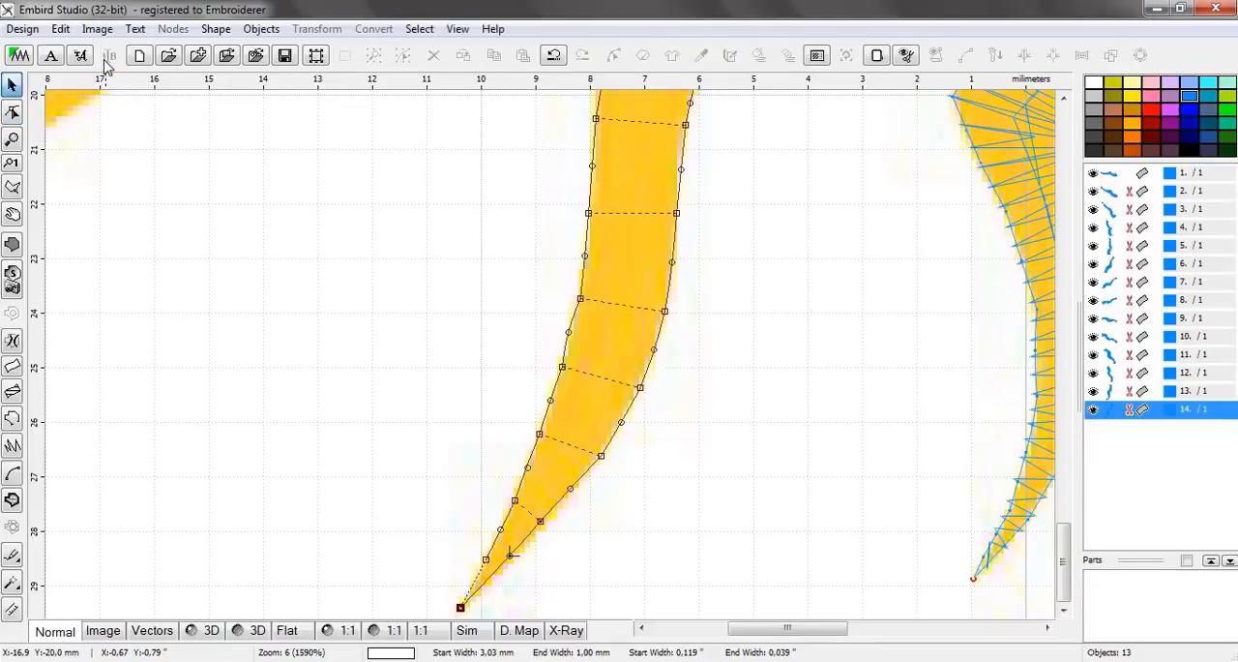
pyautogui.click(358, 244)
pyautogui.scroll(-3, 360, 244)
pyautogui.scroll(-1, 368, 222)
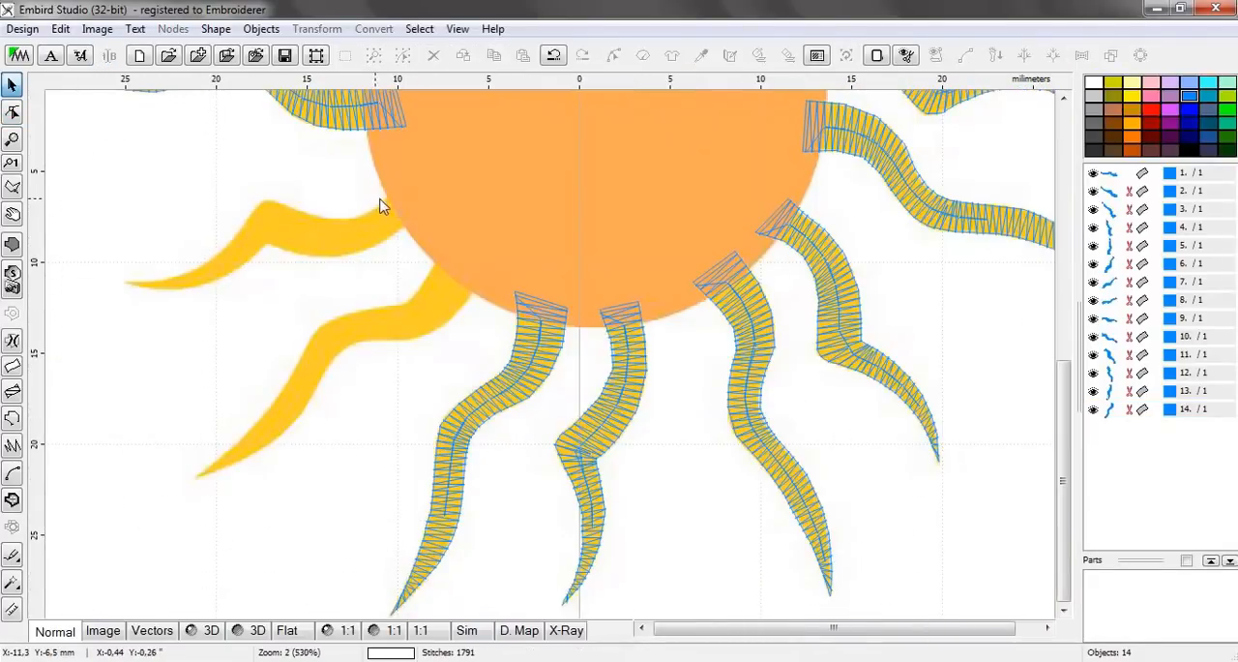
# Start a two-edge column for the fifteenth ray with a pair about 2.81 mm wide inside the disc and a second pair across its base
pyautogui.scroll(2, 397, 233)
pyautogui.scroll(2, 449, 253)
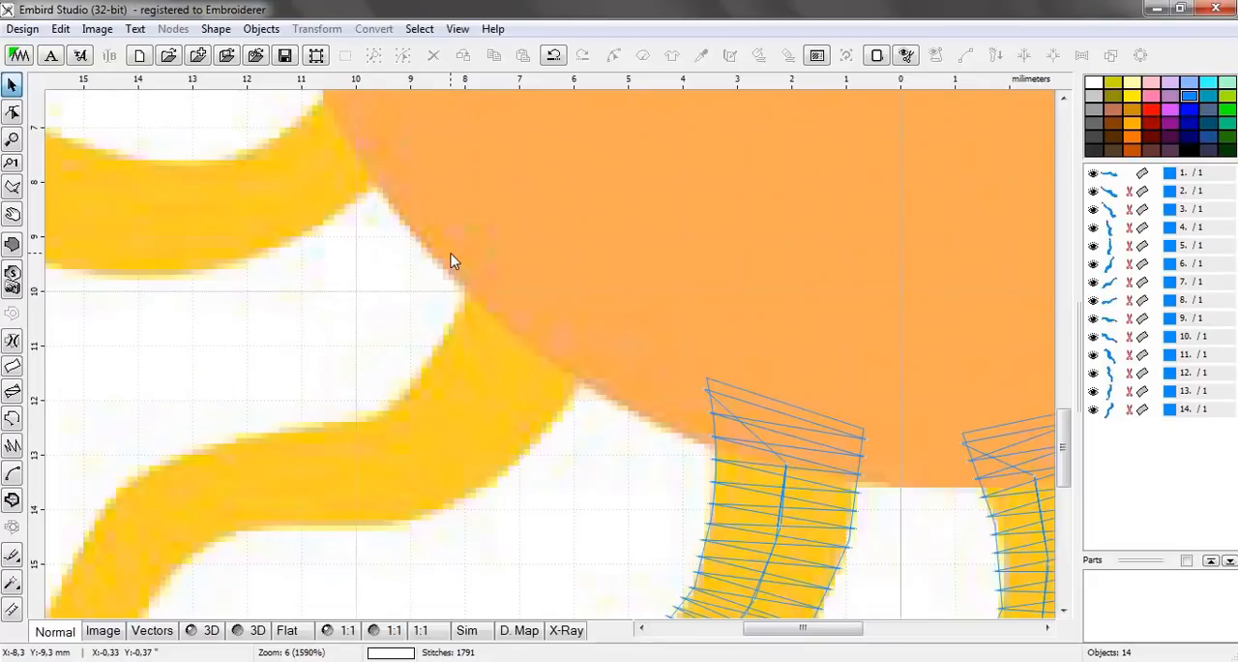
pyautogui.click(11, 370)
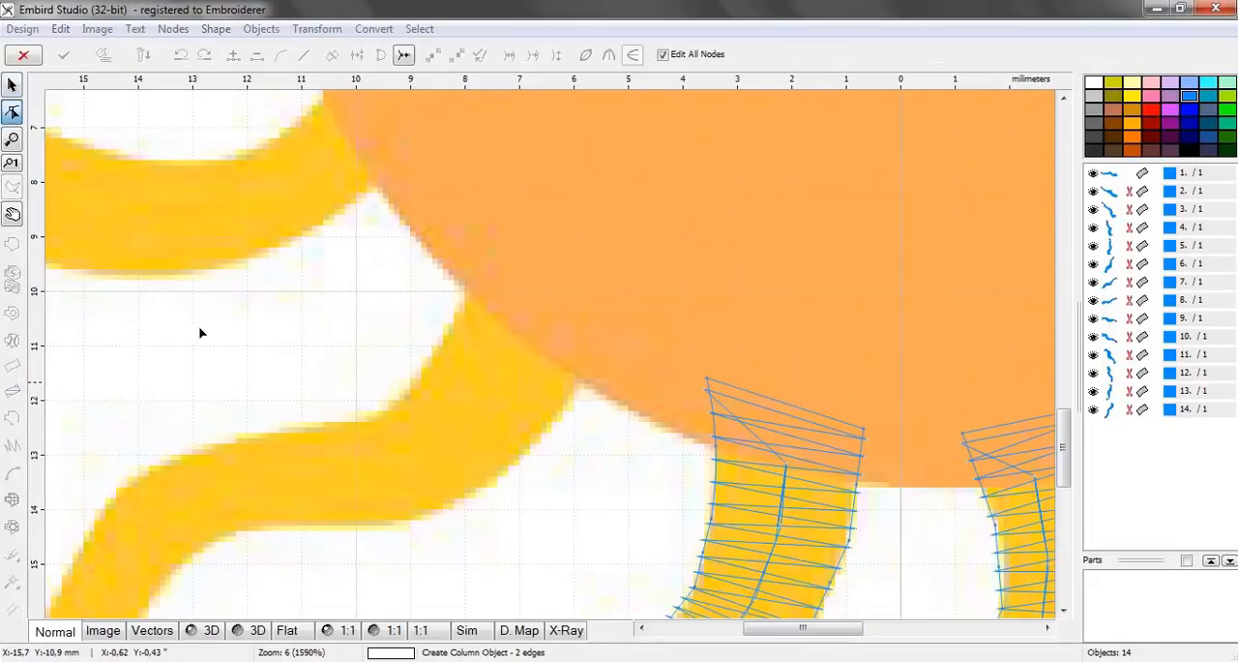
pyautogui.click(481, 238)
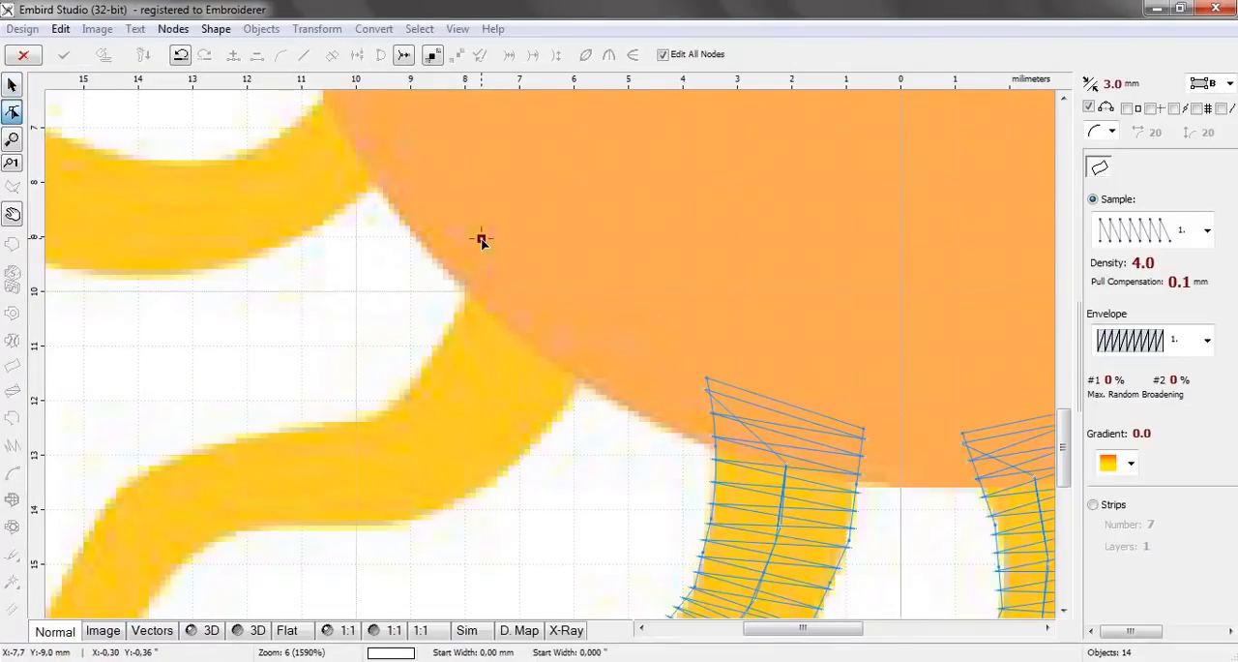
pyautogui.click(613, 317)
pyautogui.click(438, 342)
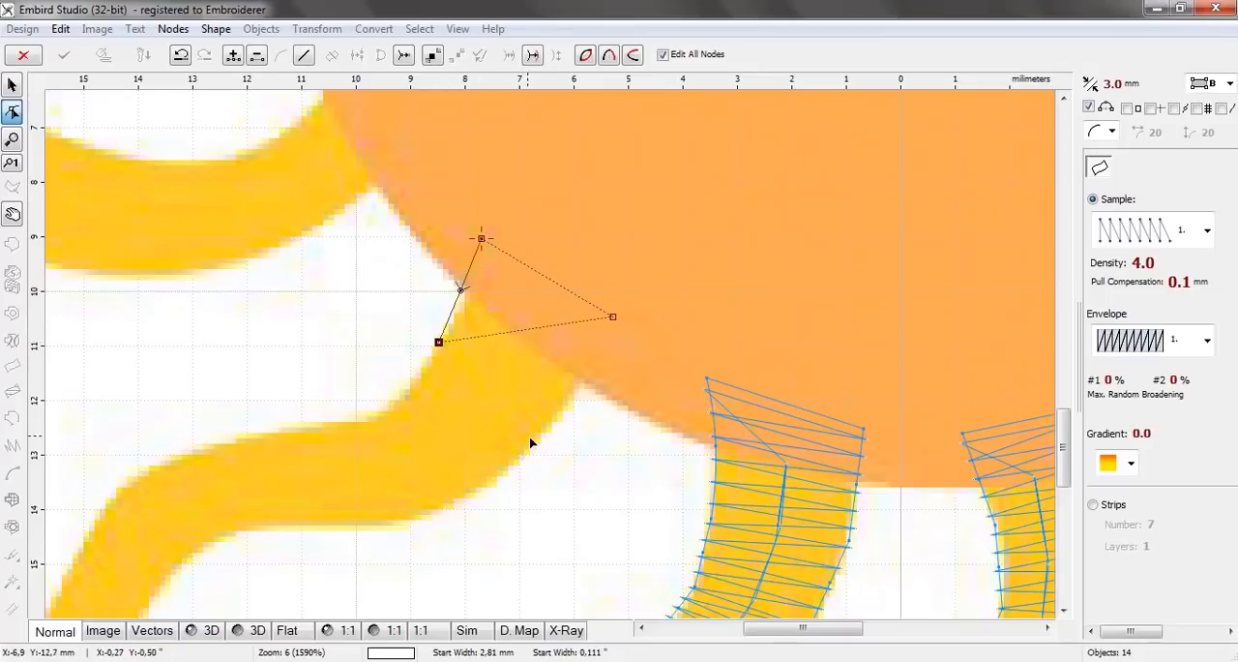
pyautogui.click(536, 443)
# Add four node pairs around the fifteenth ray's first bend and along its flat part, narrowing from about 2.20 mm to about 1.78 mm
pyautogui.click(384, 410)
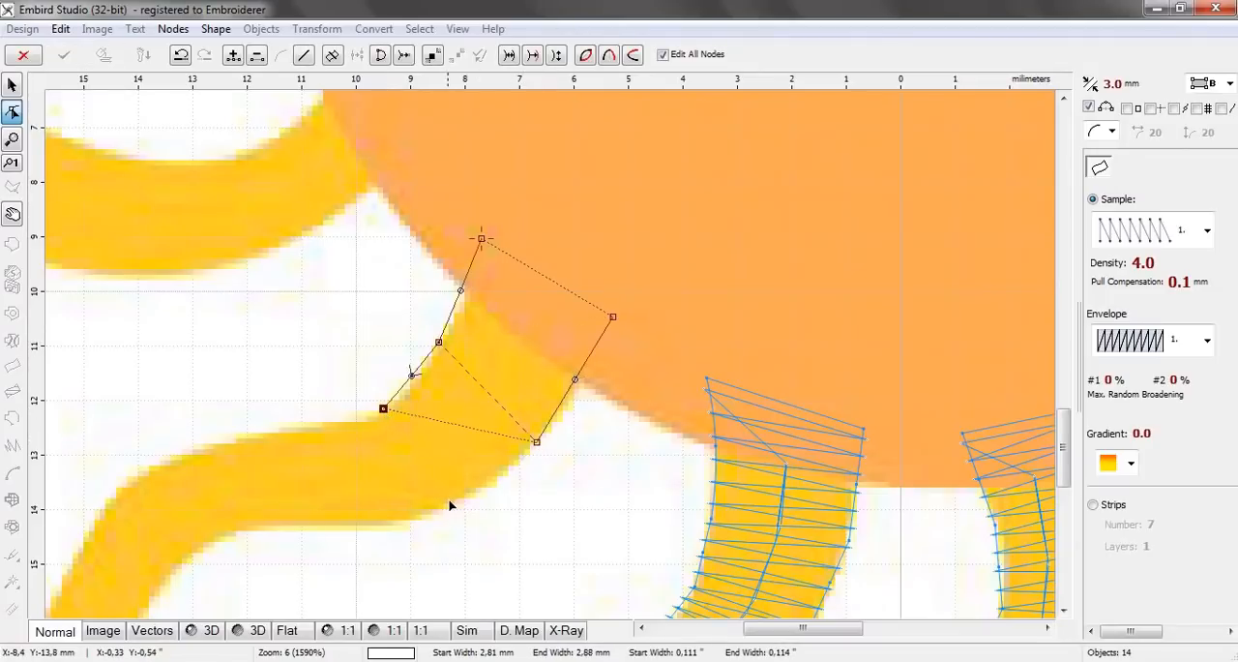
pyautogui.click(443, 513)
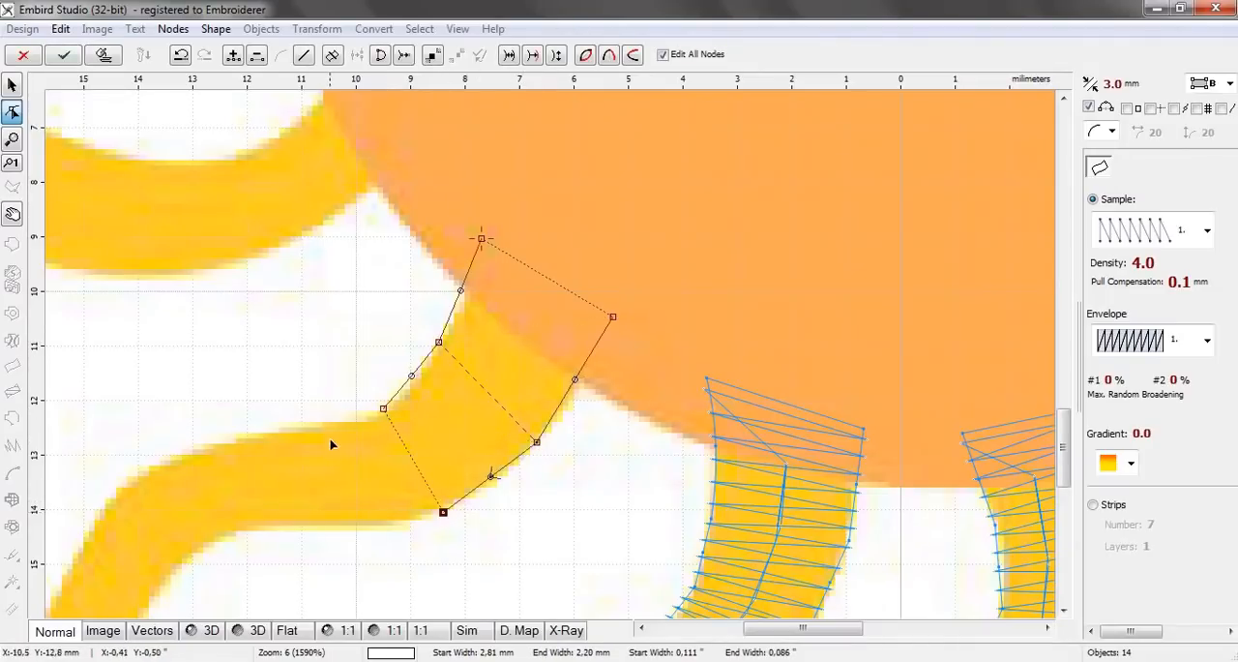
pyautogui.click(326, 426)
pyautogui.click(337, 525)
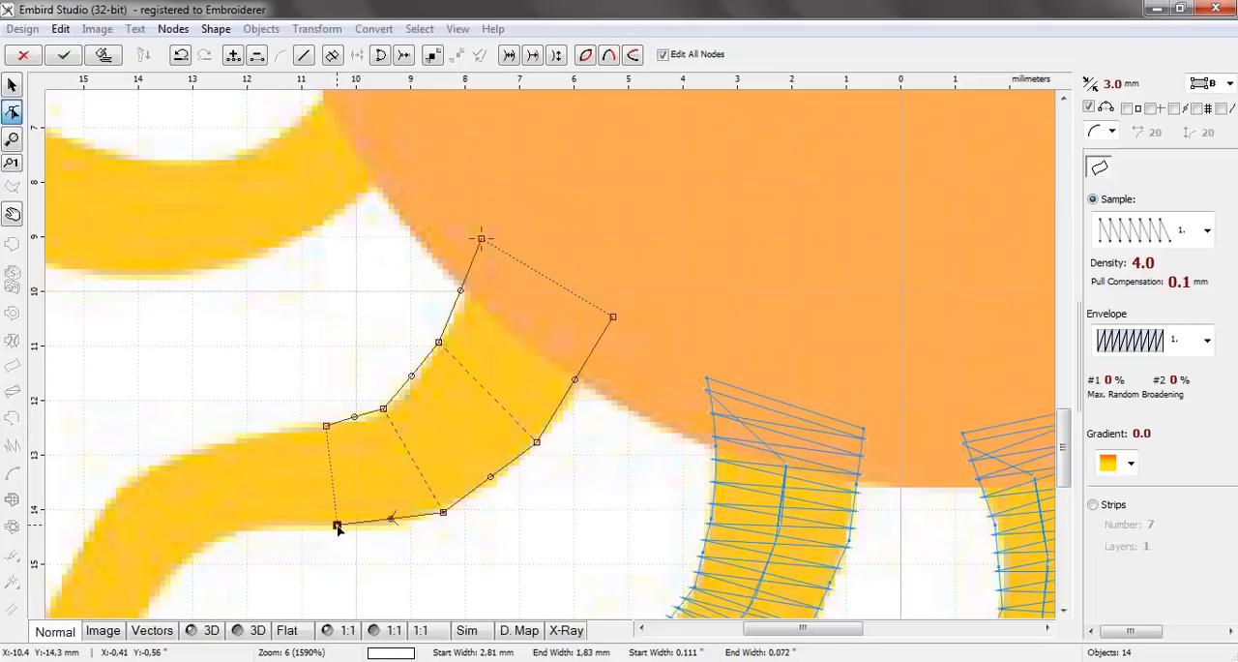
pyautogui.click(249, 433)
pyautogui.click(258, 525)
pyautogui.click(167, 461)
pyautogui.click(195, 554)
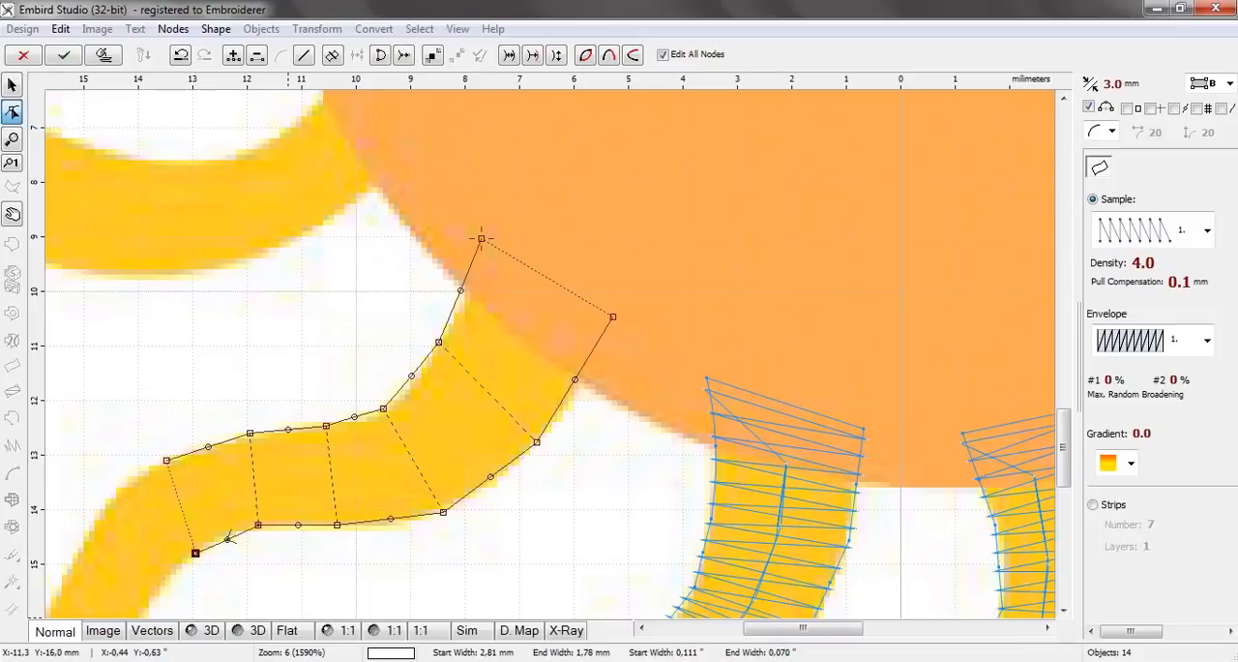
# Add two node pairs around the fifteenth ray's second bend, about 1.65 mm and 1.52 mm wide
pyautogui.moveTo(791, 630); pyautogui.dragTo(741, 631)
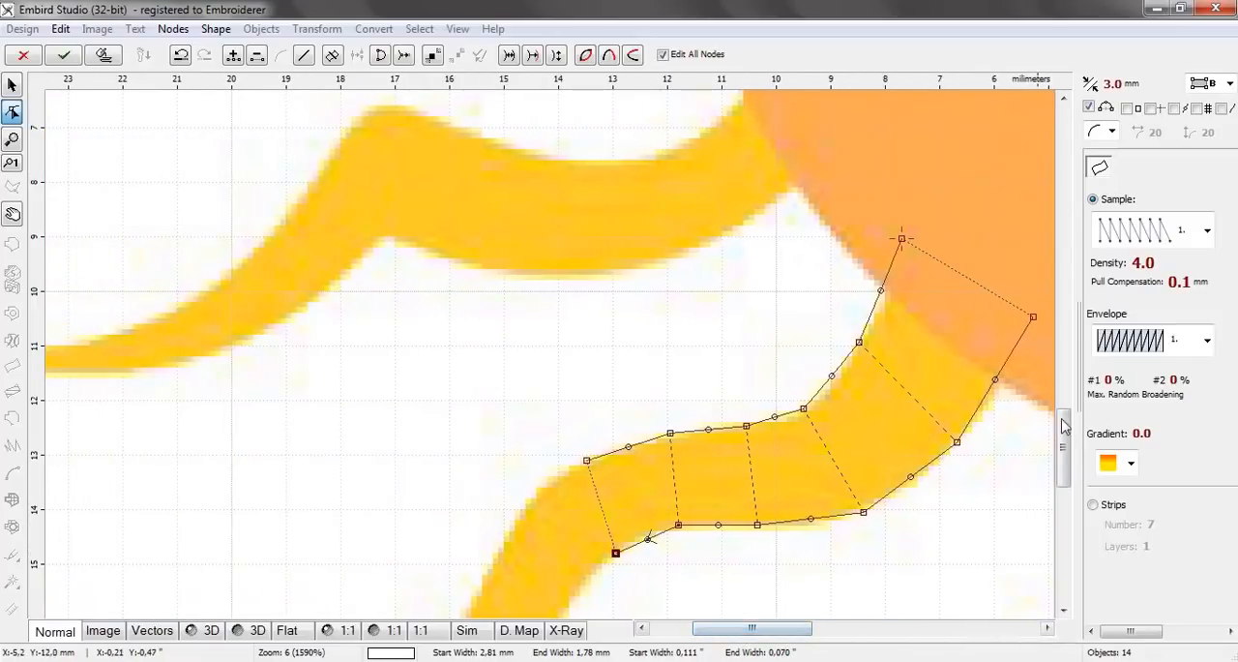
pyautogui.moveTo(1062, 437); pyautogui.dragTo(1062, 485)
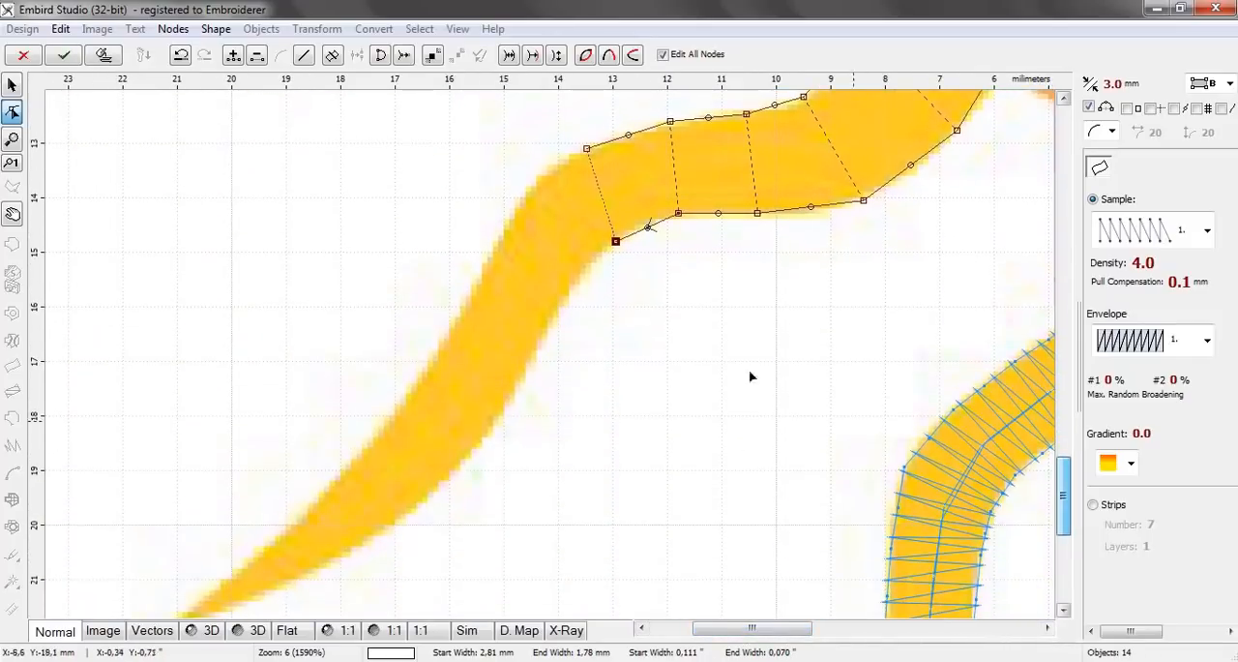
pyautogui.click(508, 221)
pyautogui.click(572, 285)
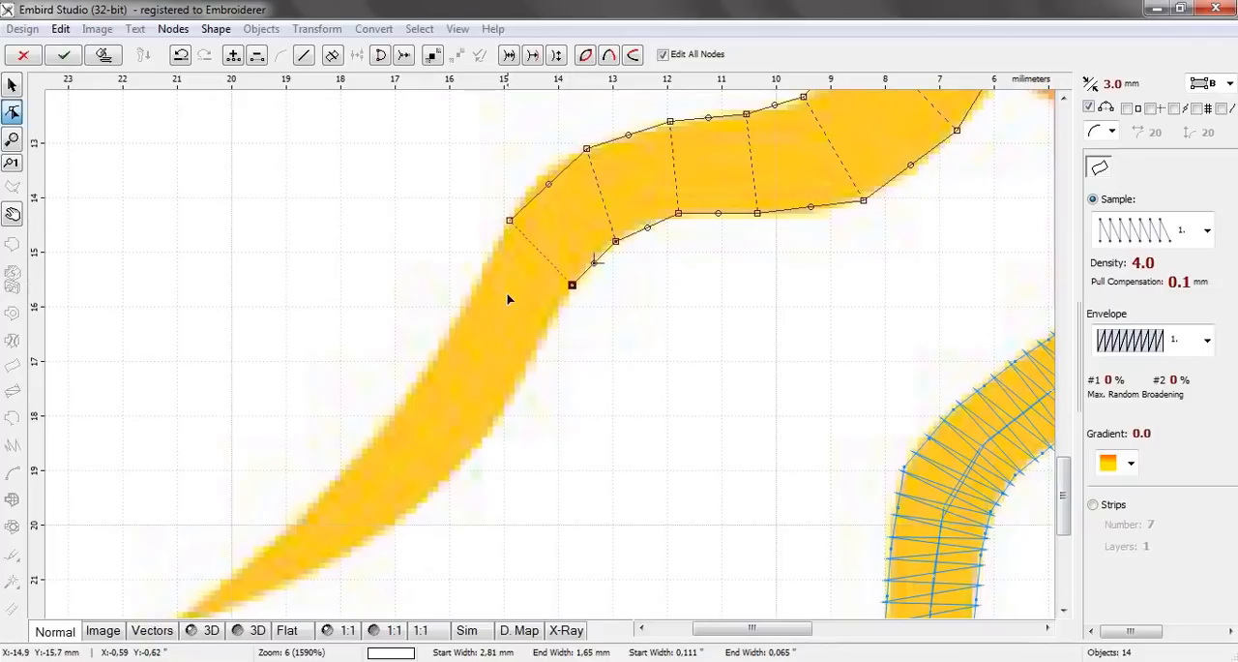
pyautogui.click(462, 311)
pyautogui.click(537, 347)
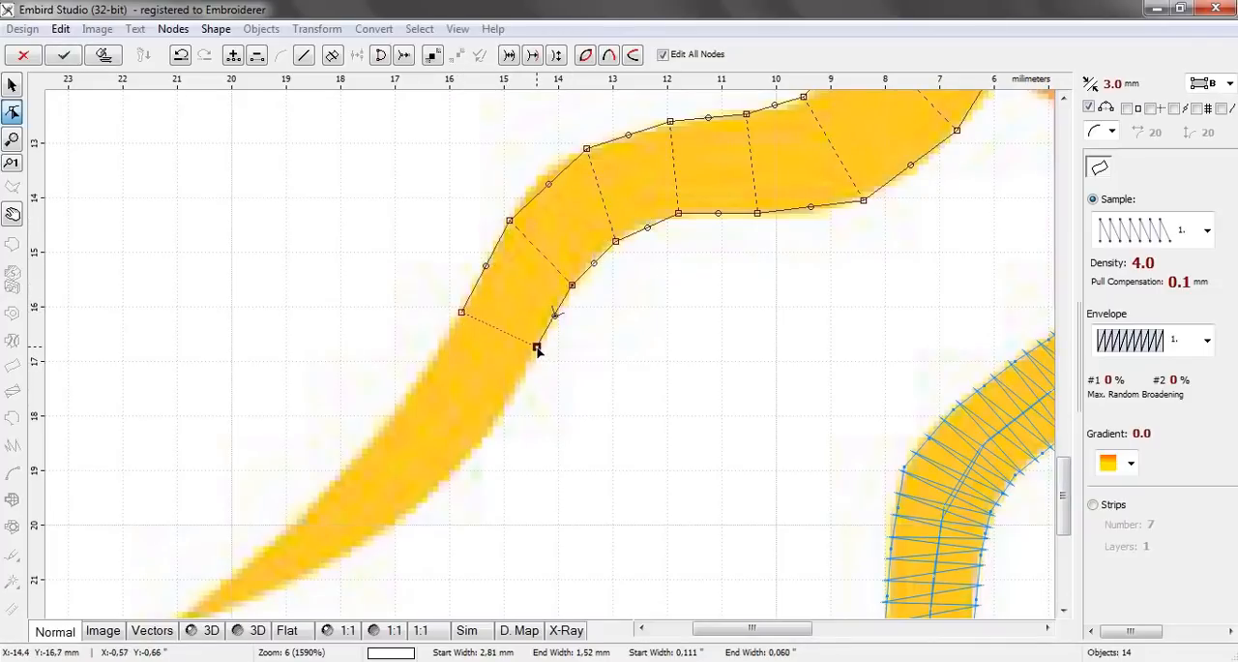
# Add three node pairs down the fifteenth ray's diagonal part, narrowing from about 1.60 mm to about 1.17 mm
pyautogui.click(421, 378)
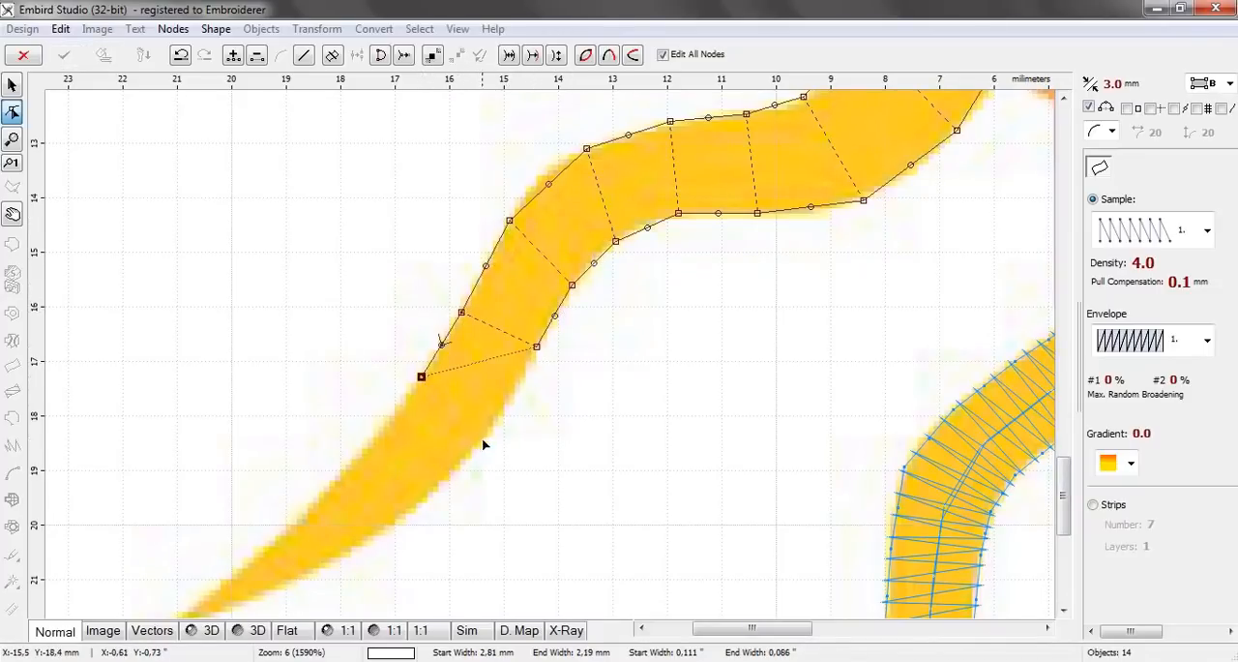
pyautogui.click(490, 432)
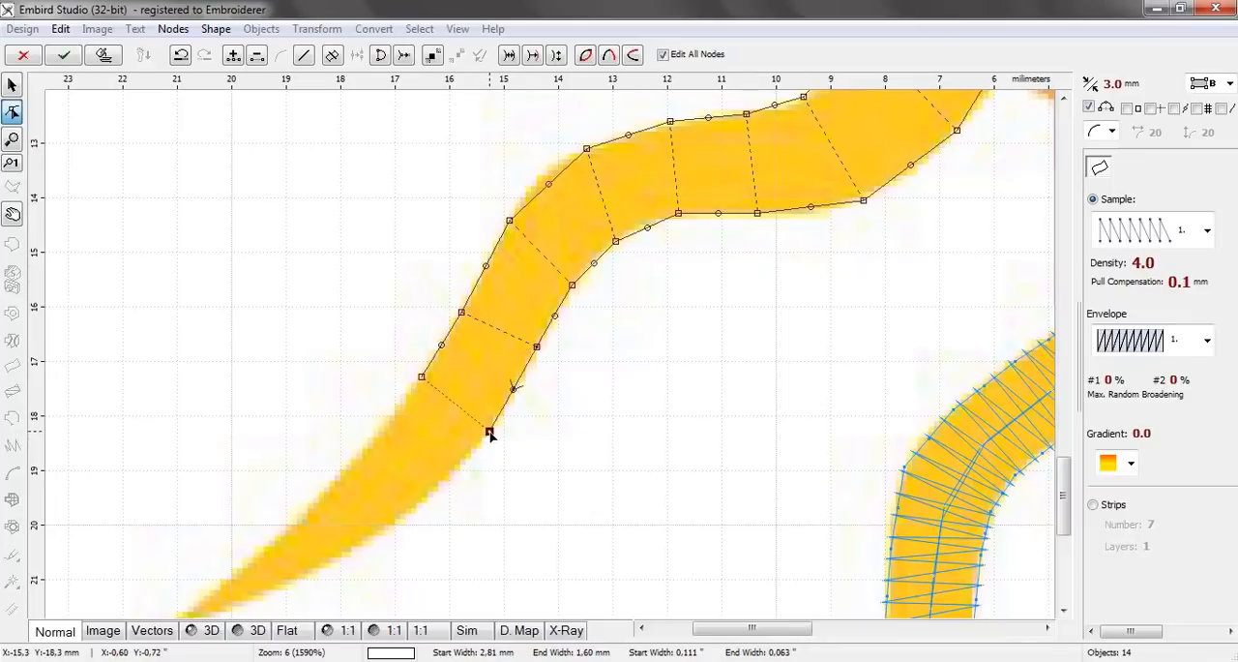
pyautogui.click(368, 443)
pyautogui.click(431, 495)
pyautogui.click(307, 509)
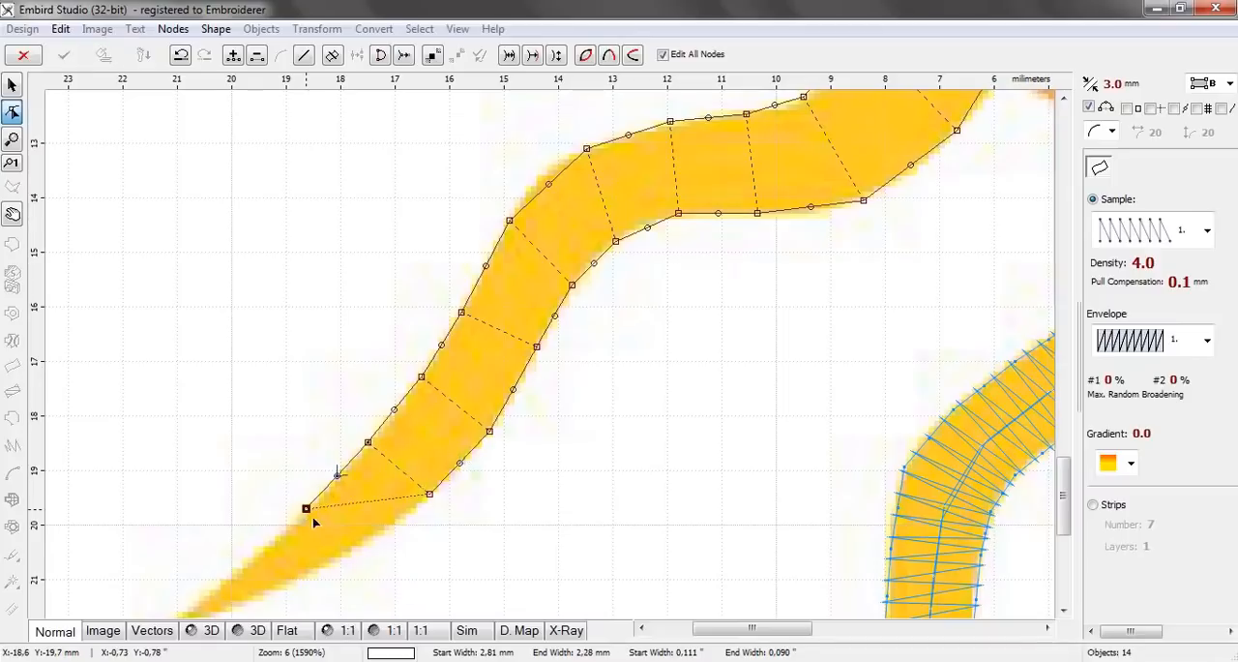
pyautogui.click(349, 558)
# Add a node pair about 0.74 mm wide and a final pair reaching the fifteenth ray's tip, adjusting its edge node to about 1.04 mm width
pyautogui.moveTo(720, 631); pyautogui.dragTo(680, 635)
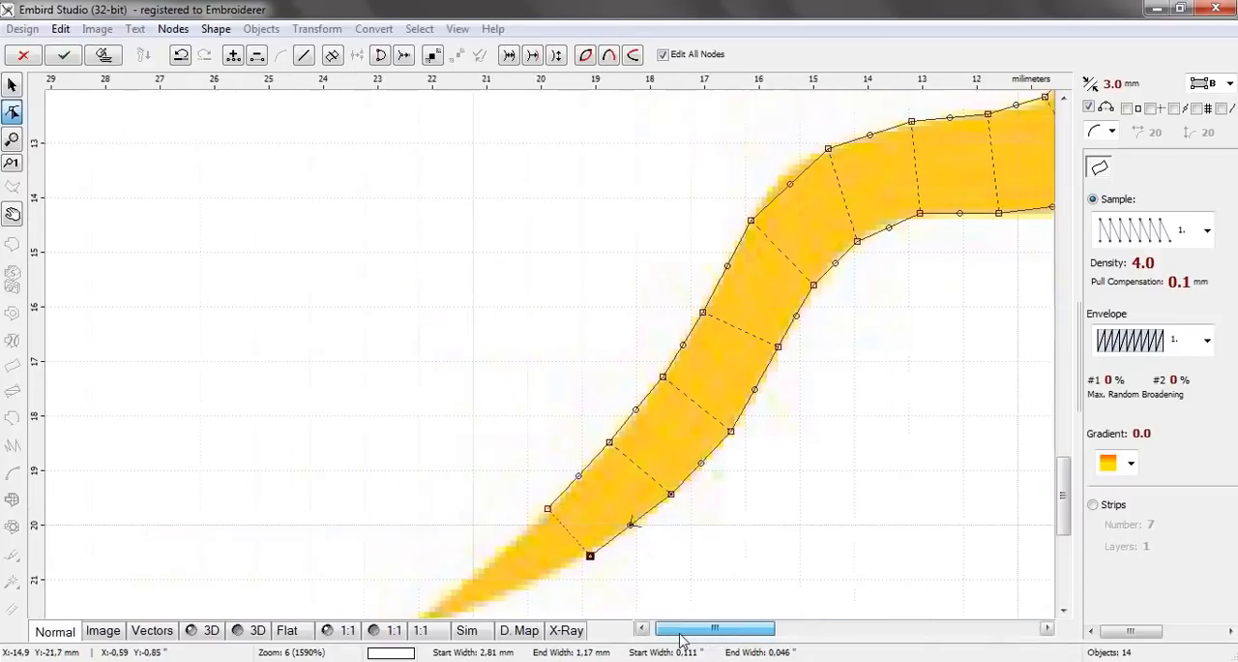
pyautogui.moveTo(1064, 476); pyautogui.dragTo(1072, 522)
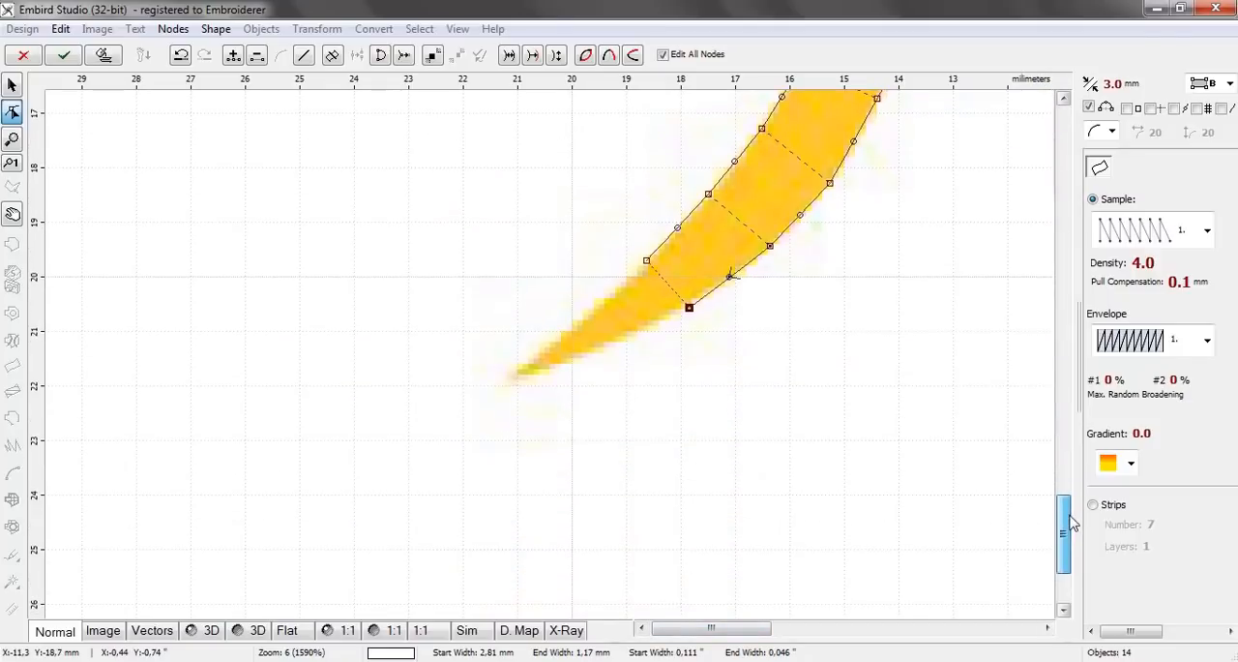
pyautogui.click(588, 312)
pyautogui.click(612, 345)
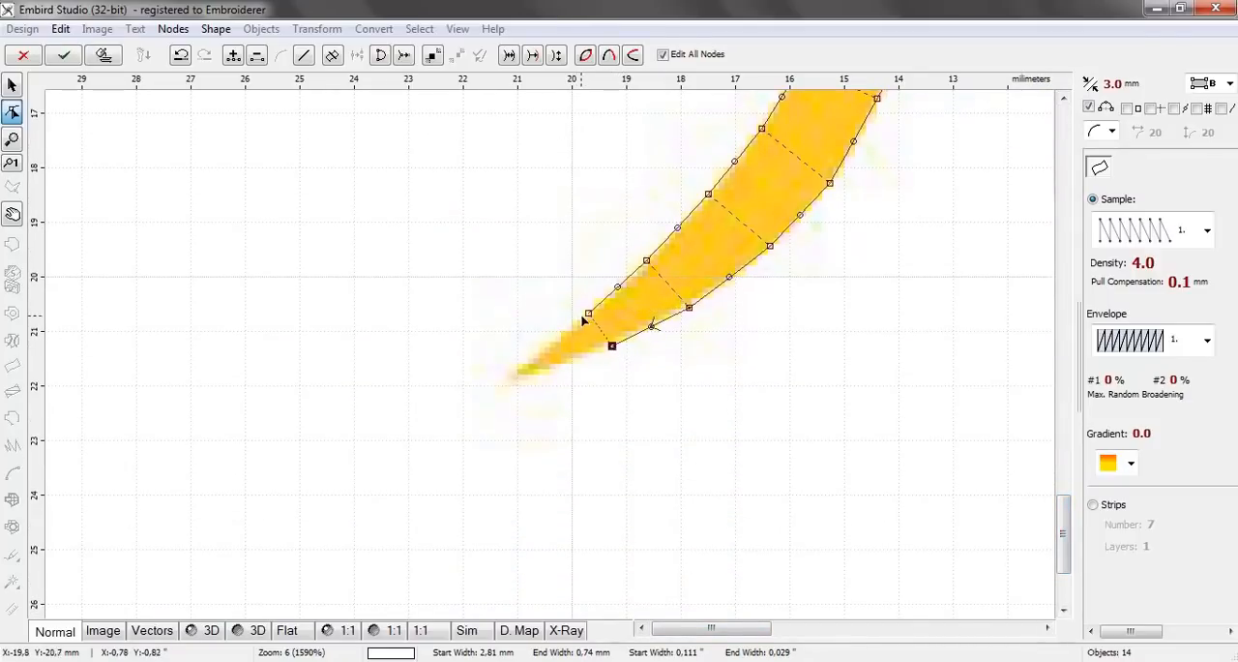
pyautogui.click(553, 338)
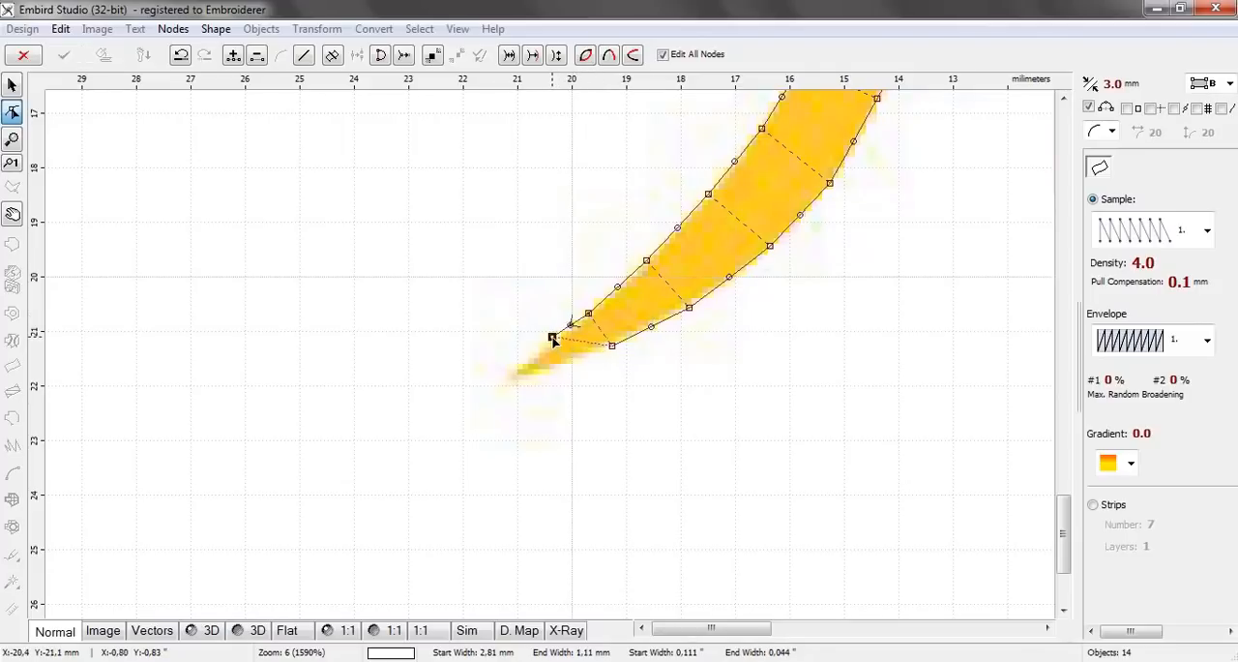
pyautogui.moveTo(563, 364); pyautogui.dragTo(508, 380)
pyautogui.moveTo(553, 339); pyautogui.dragTo(551, 343)
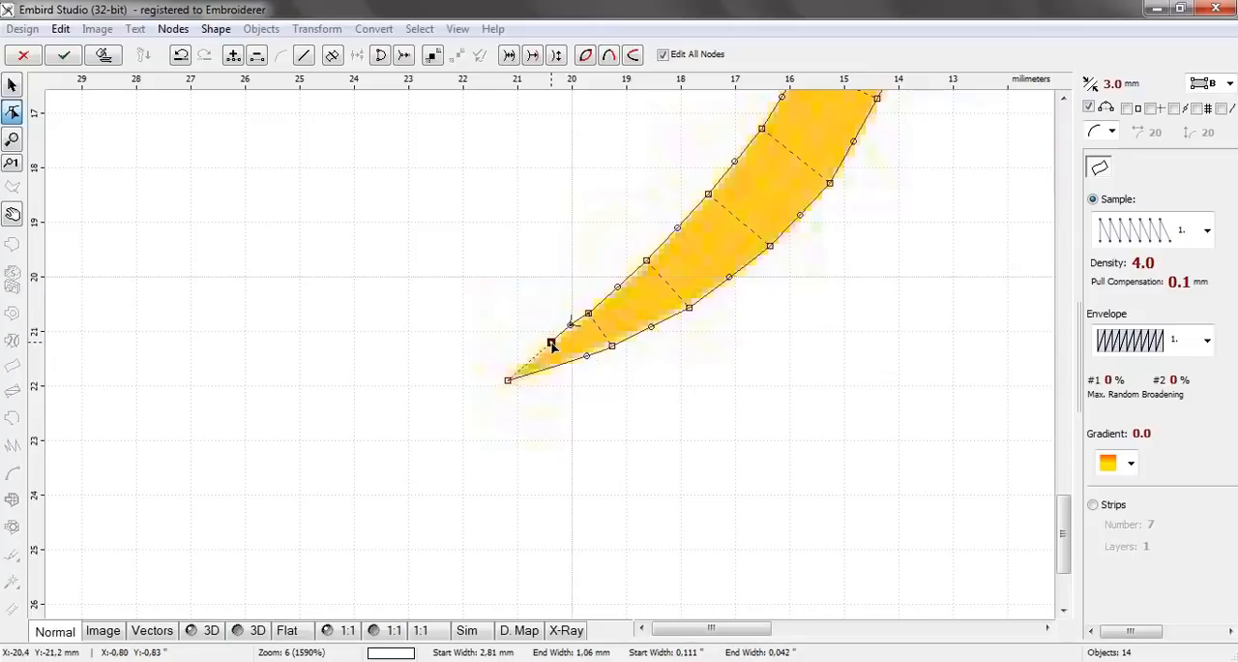
# Generate the fifteenth ray's stitches, check the result and deselect the object
pyautogui.click(101, 58)
pyautogui.scroll(-1, 543, 183)
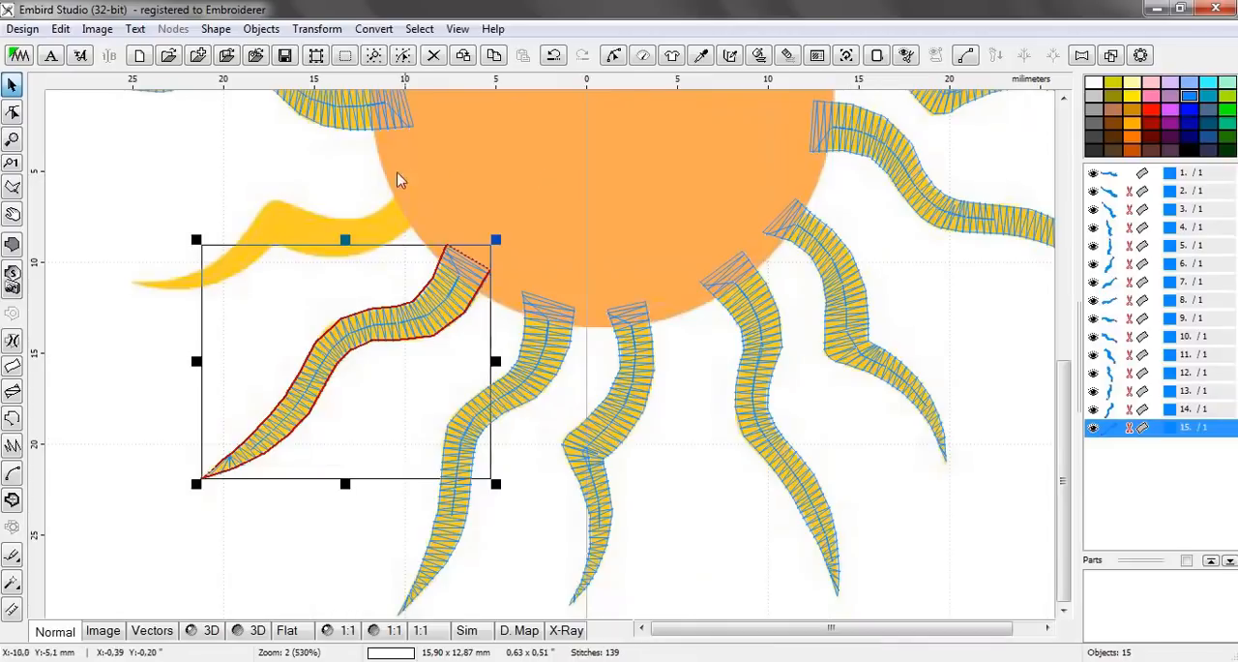
pyautogui.click(138, 329)
# Start a two-edge column for the sixteenth ray with a node pair about 2.16 mm wide inside the sun and one about 1.80 mm wide at its base
pyautogui.scroll(4, 377, 176)
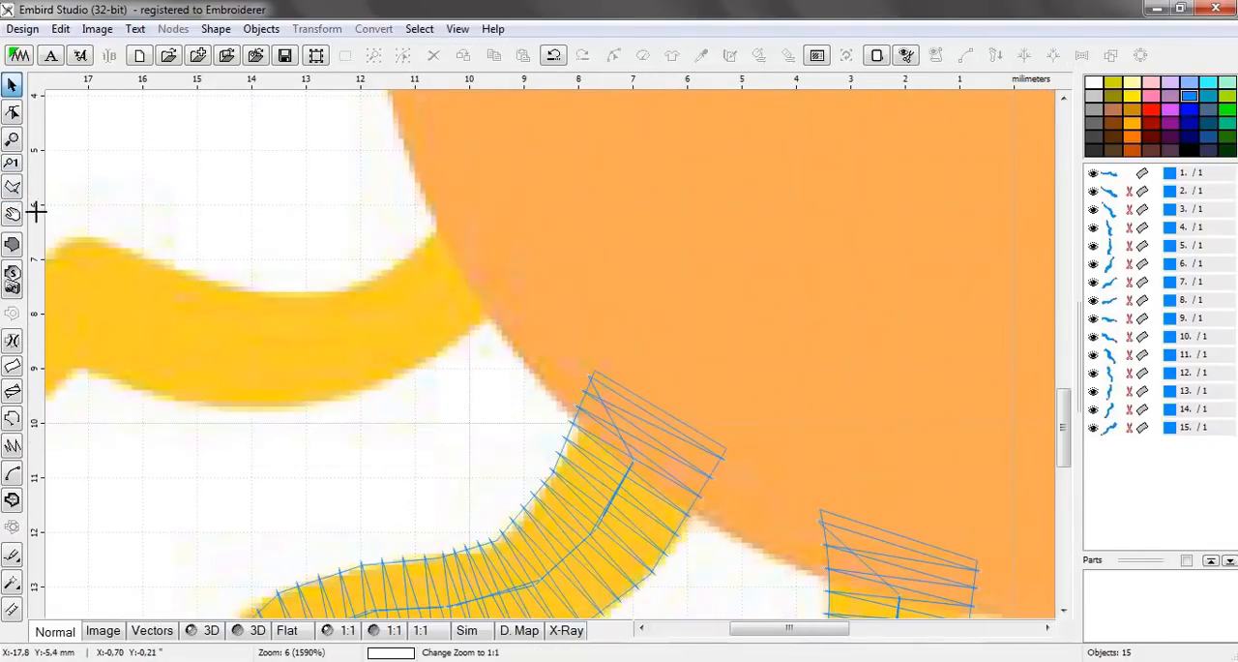
pyautogui.click(13, 368)
pyautogui.scroll(-3, 275, 318)
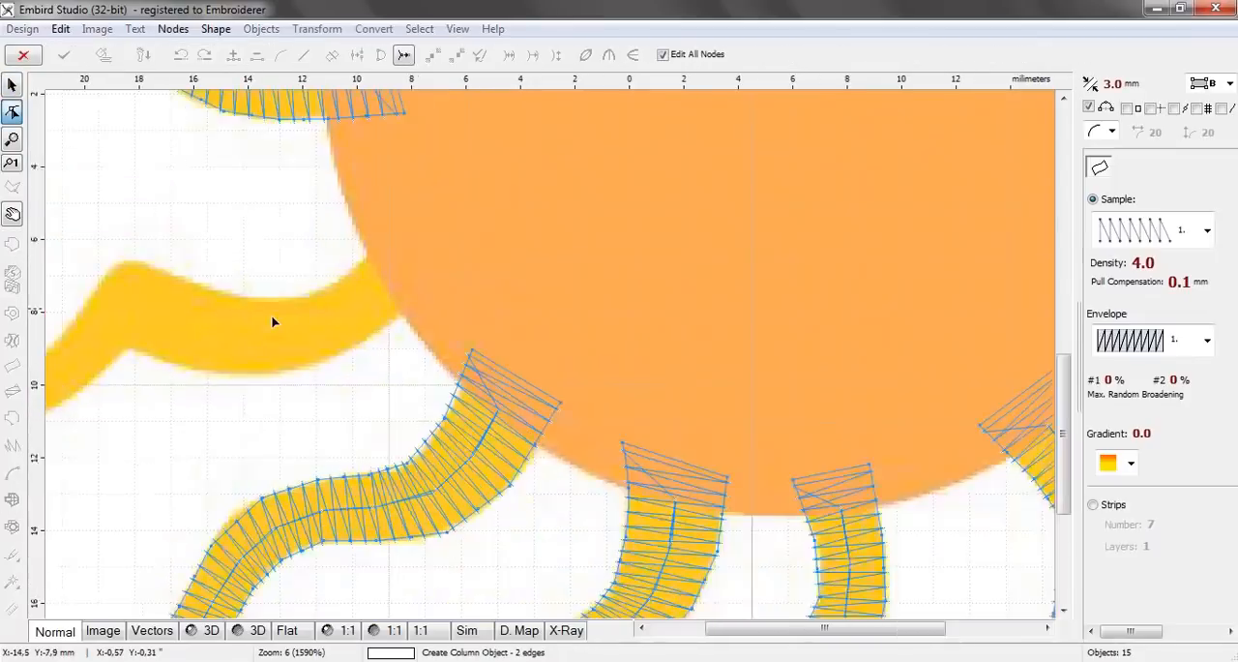
pyautogui.scroll(3, 278, 305)
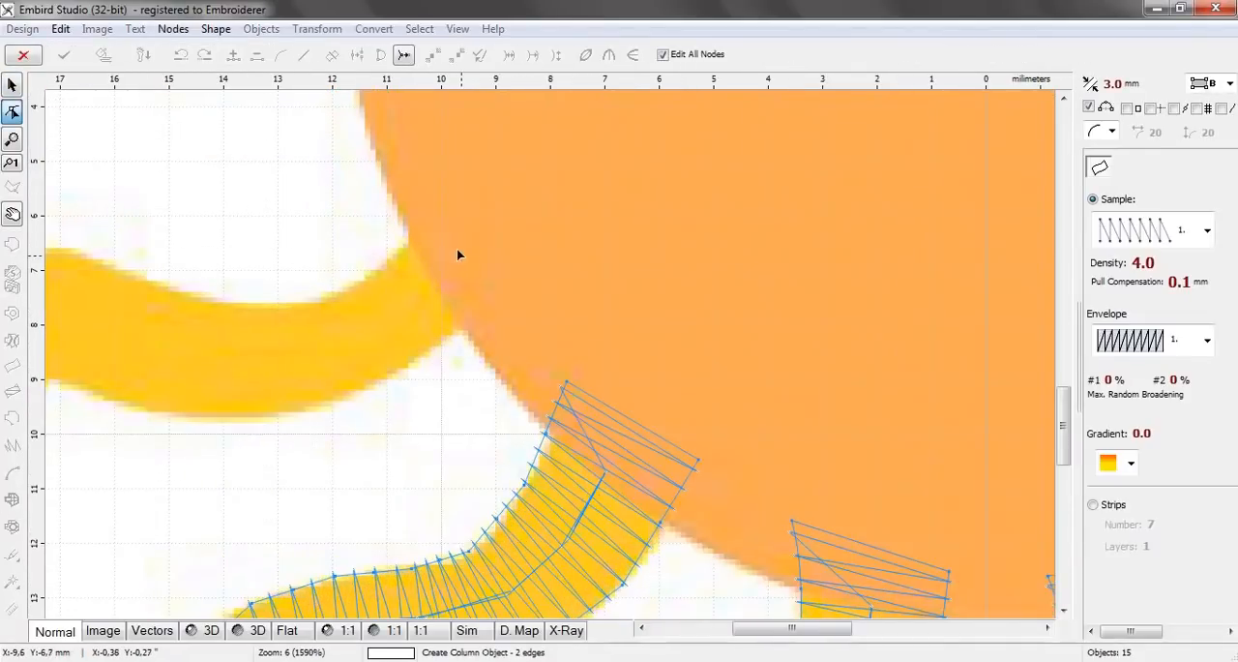
pyautogui.click(440, 209)
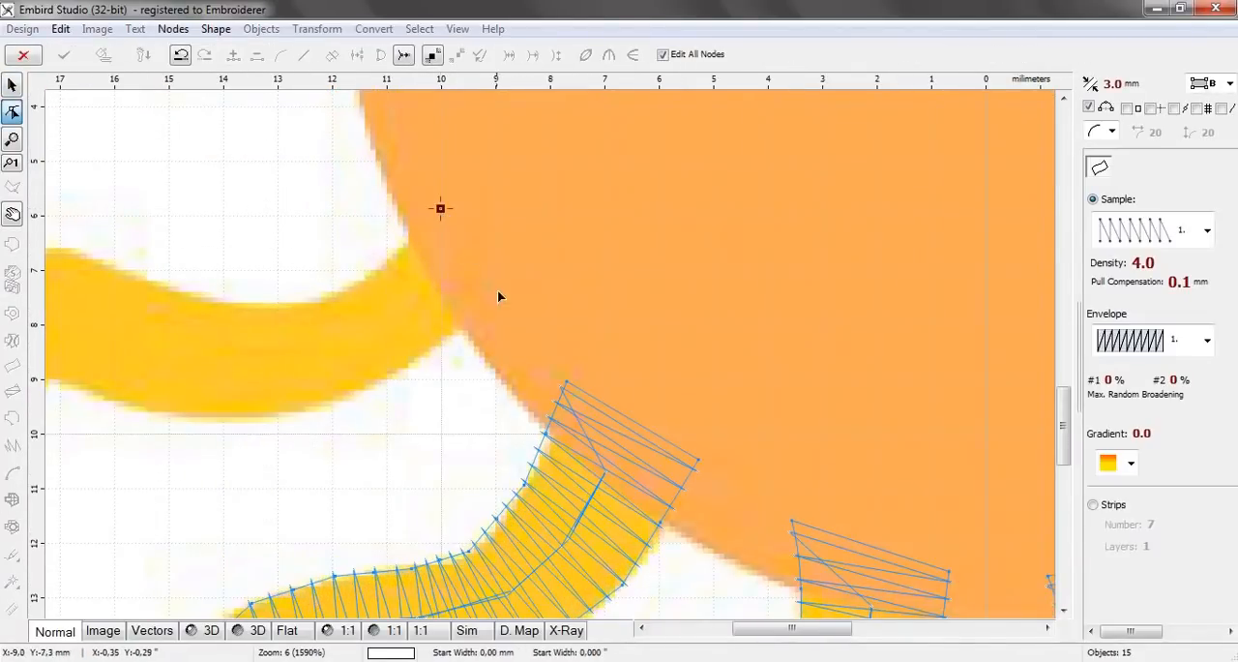
pyautogui.click(506, 305)
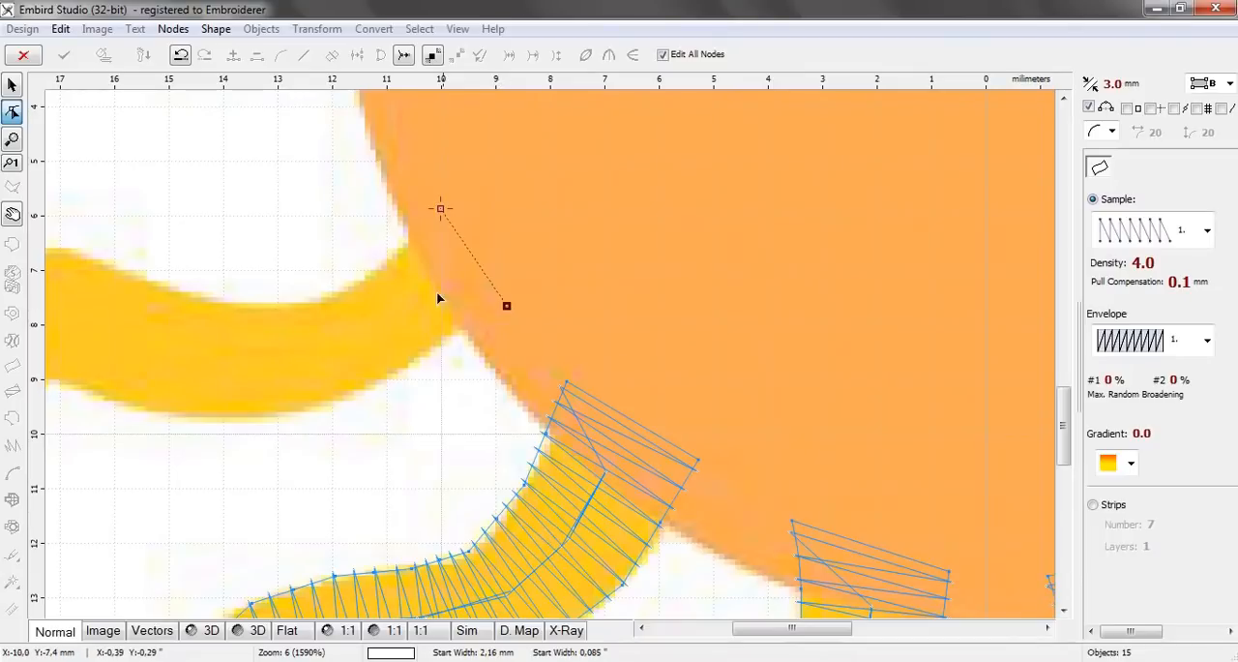
pyautogui.click(382, 265)
pyautogui.click(434, 349)
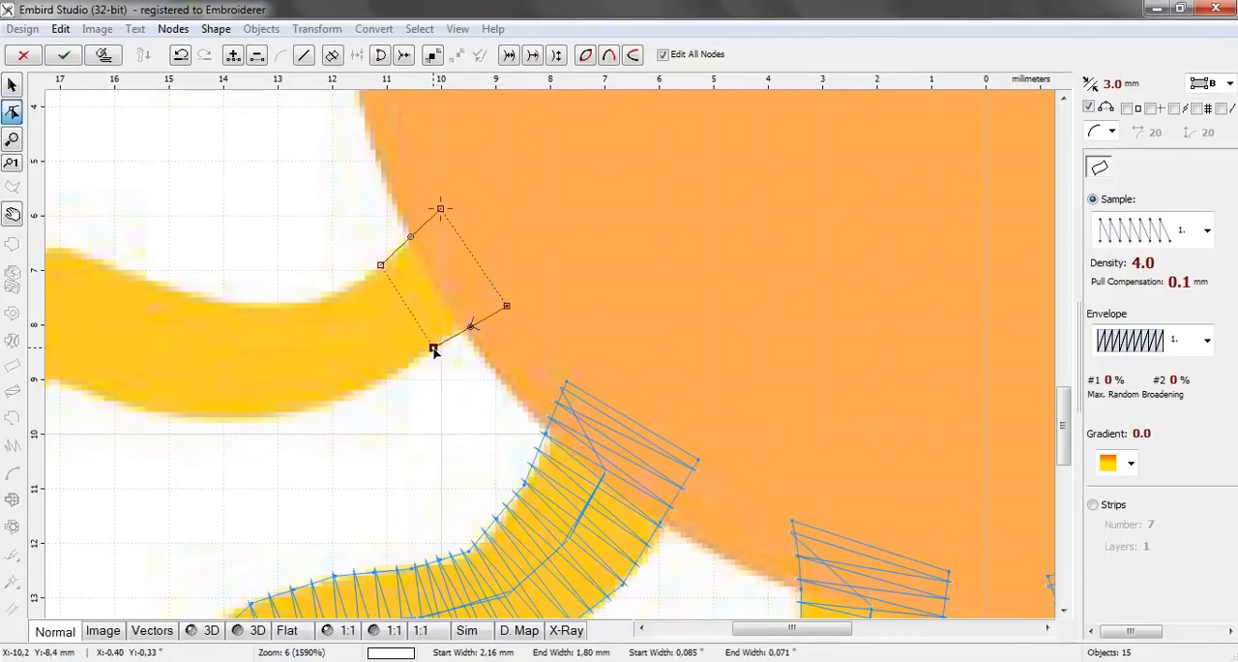
# Add four node pairs along the sixteenth ray's first curve, ending with a pair about 2.36 mm wide
pyautogui.click(330, 298)
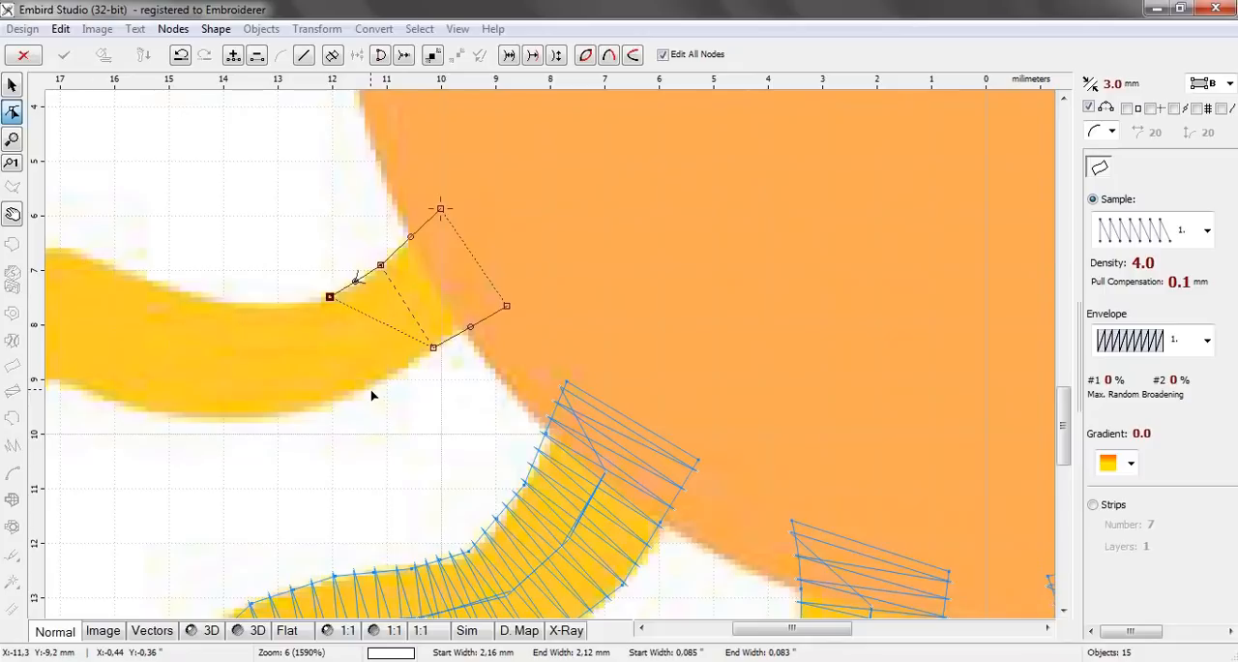
pyautogui.click(363, 388)
pyautogui.click(263, 306)
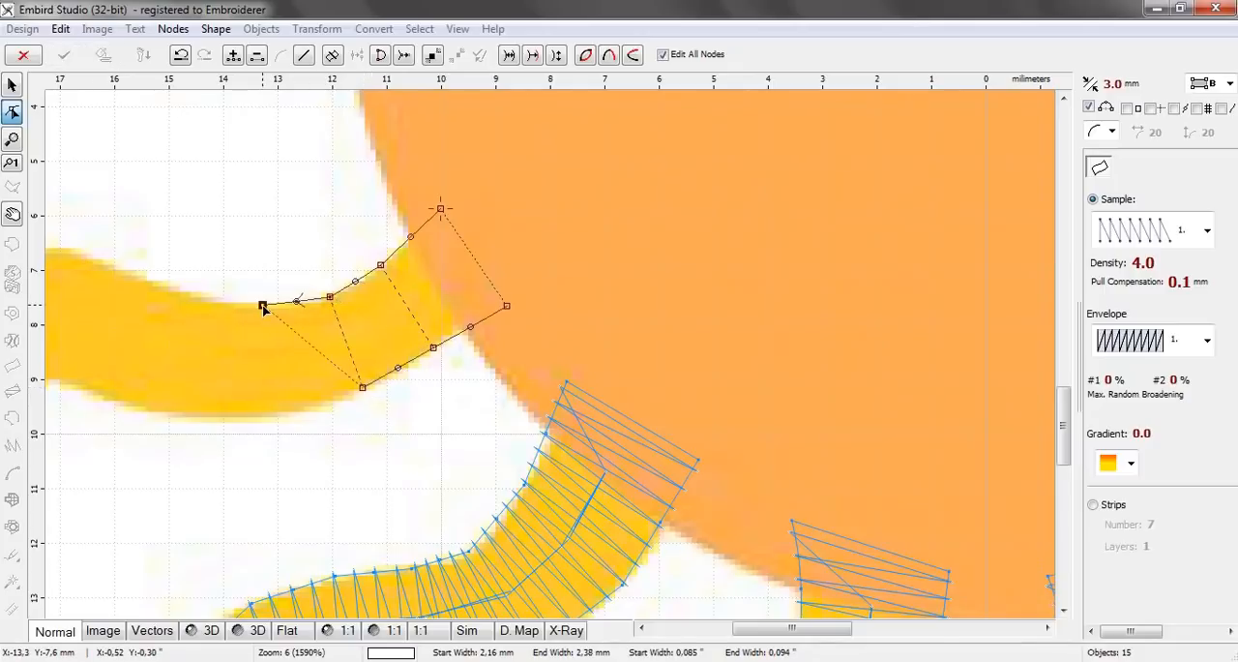
pyautogui.click(264, 418)
pyautogui.click(192, 295)
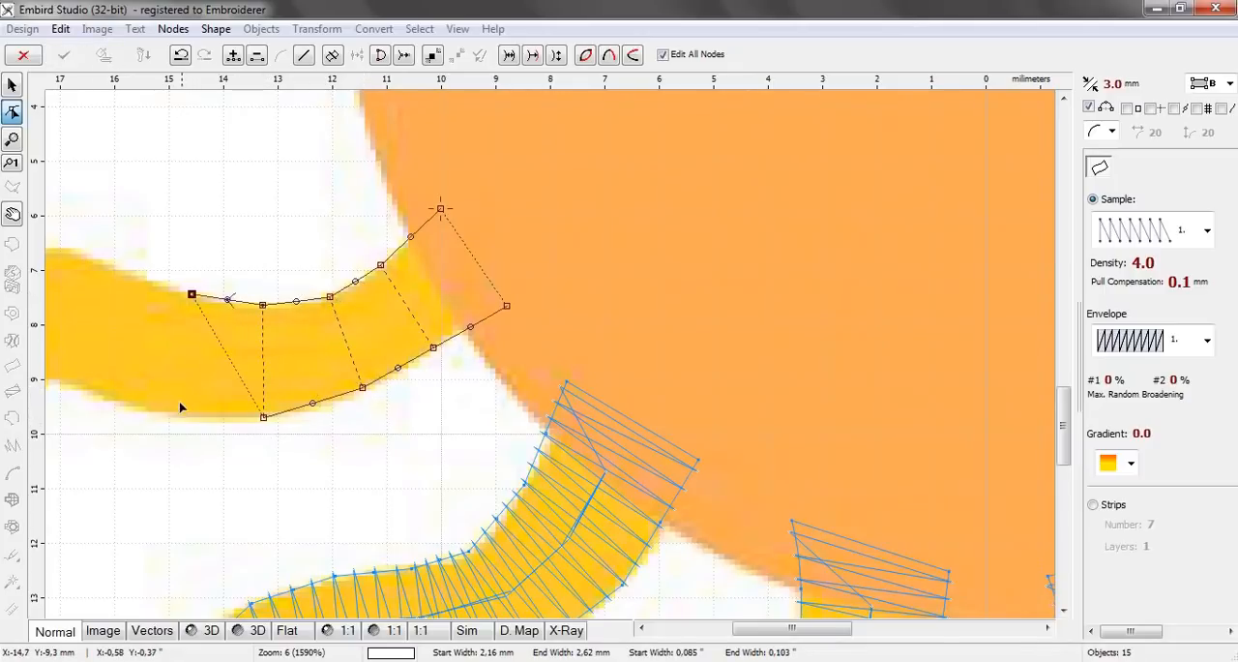
pyautogui.click(171, 413)
pyautogui.click(136, 272)
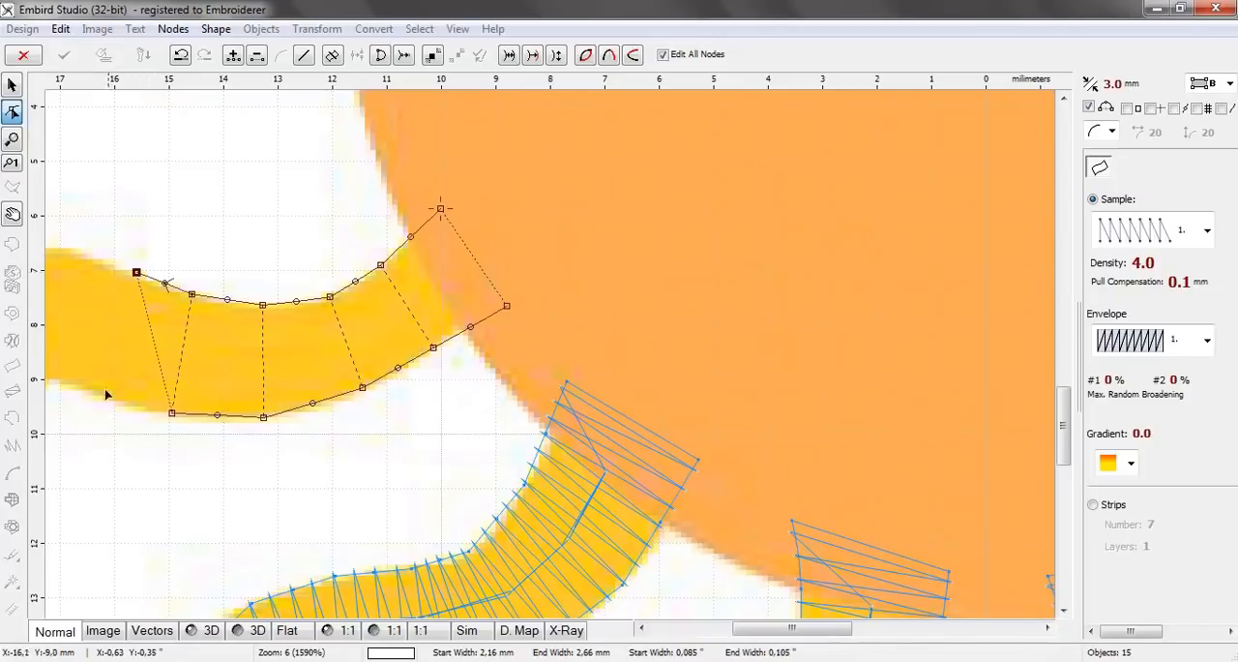
pyautogui.click(97, 399)
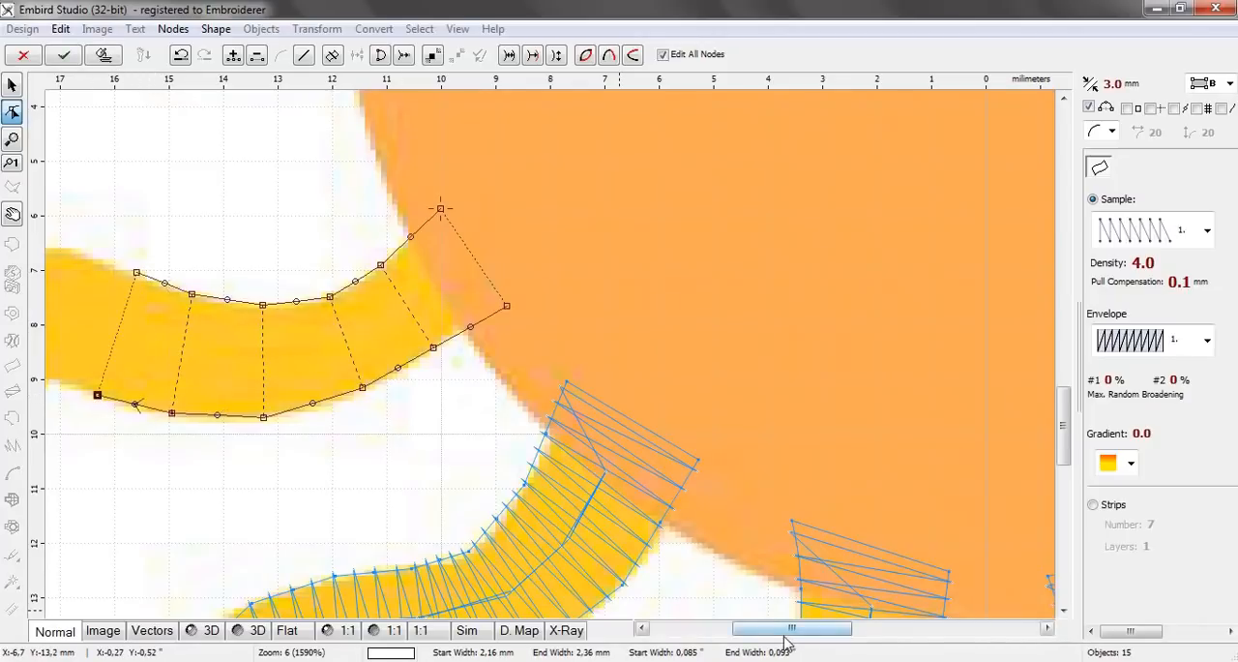
# Add three node pairs around the sixteenth ray's sharp bend, narrowing from about 2.20 mm to about 1.64 mm
pyautogui.moveTo(779, 631); pyautogui.dragTo(726, 635)
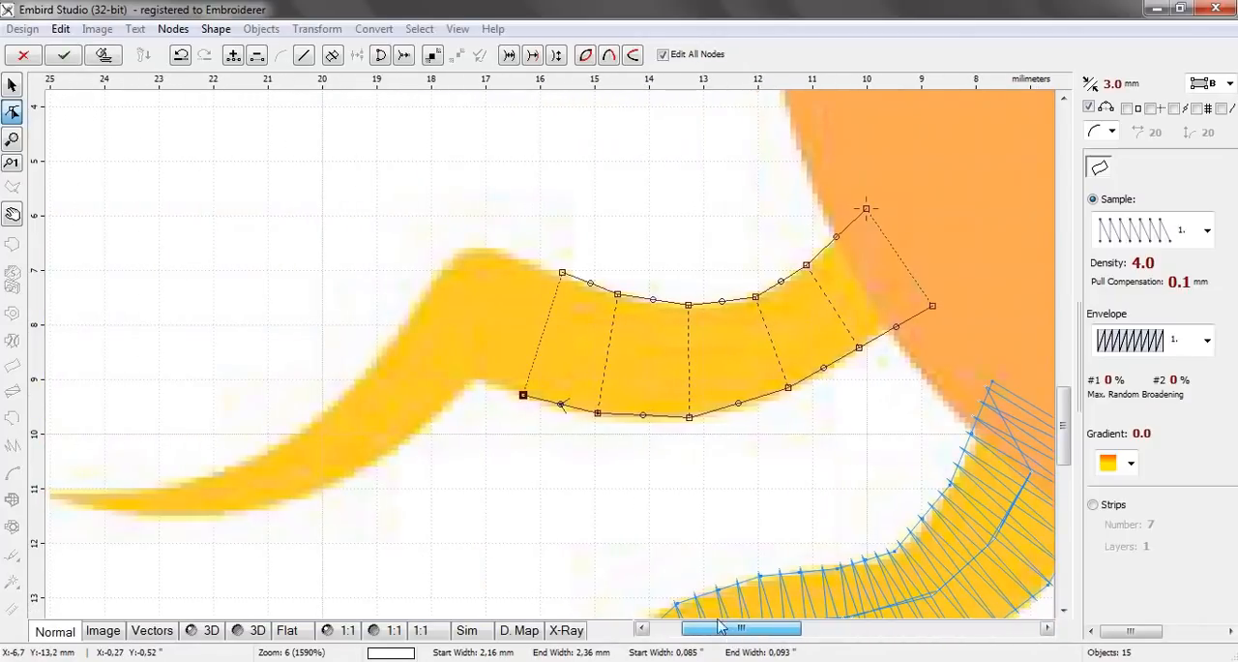
pyautogui.click(505, 259)
pyautogui.click(485, 377)
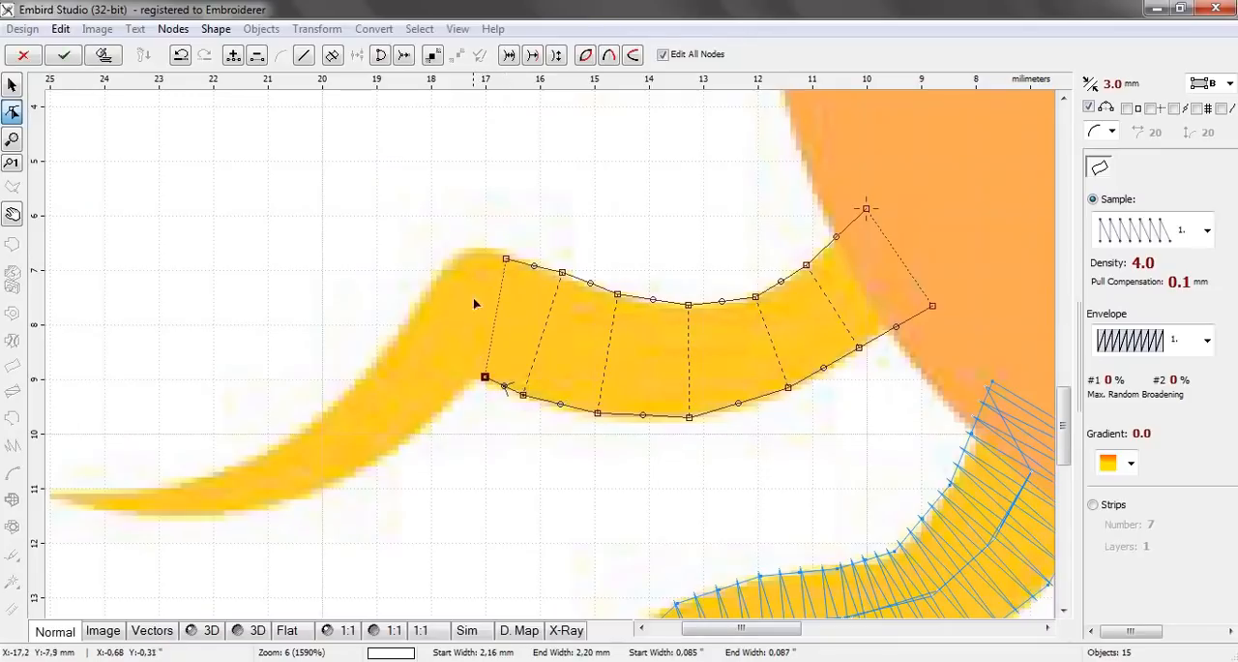
pyautogui.click(448, 268)
pyautogui.click(470, 381)
pyautogui.click(401, 326)
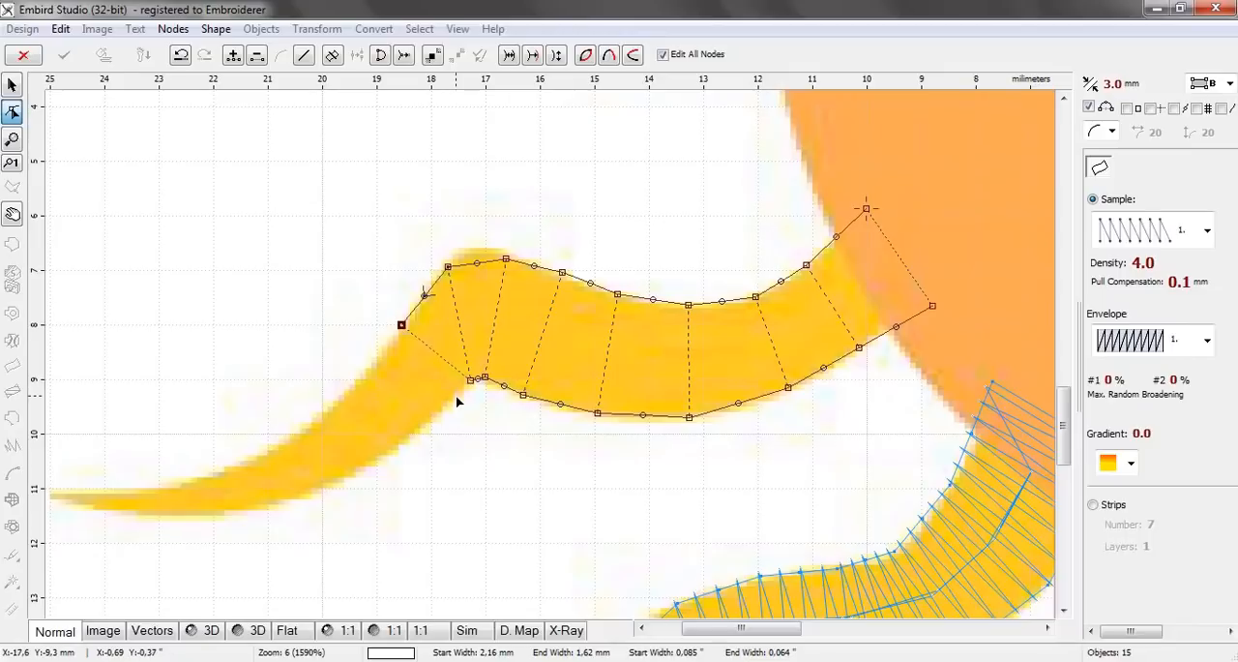
pyautogui.click(457, 396)
pyautogui.click(474, 262)
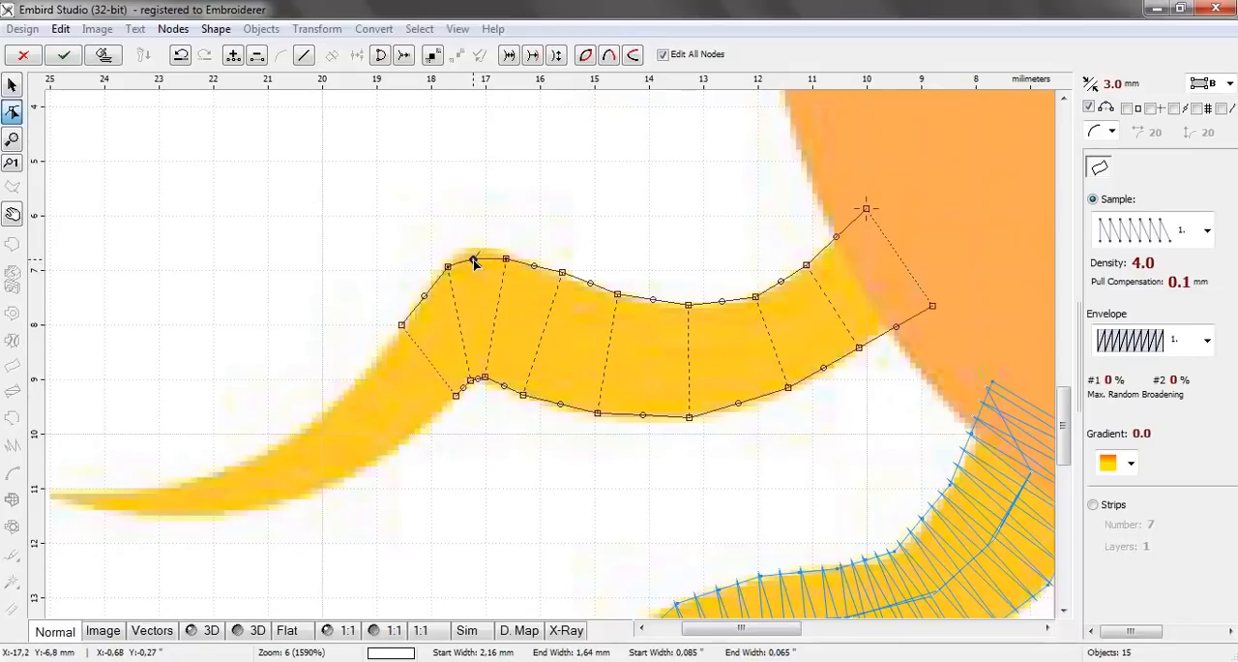
pyautogui.click(457, 396)
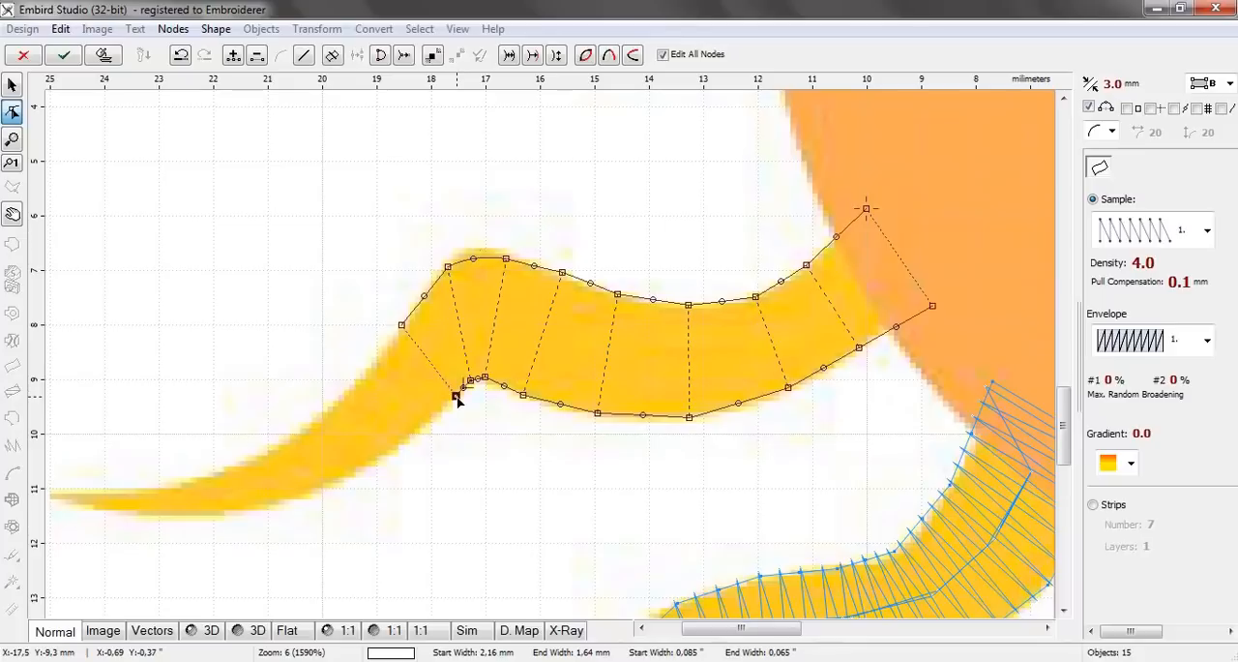
# Add three node pairs down the sixteenth ray's diagonal part, ending with a pair about 1.05 mm wide
pyautogui.click(368, 368)
pyautogui.click(418, 434)
pyautogui.click(308, 425)
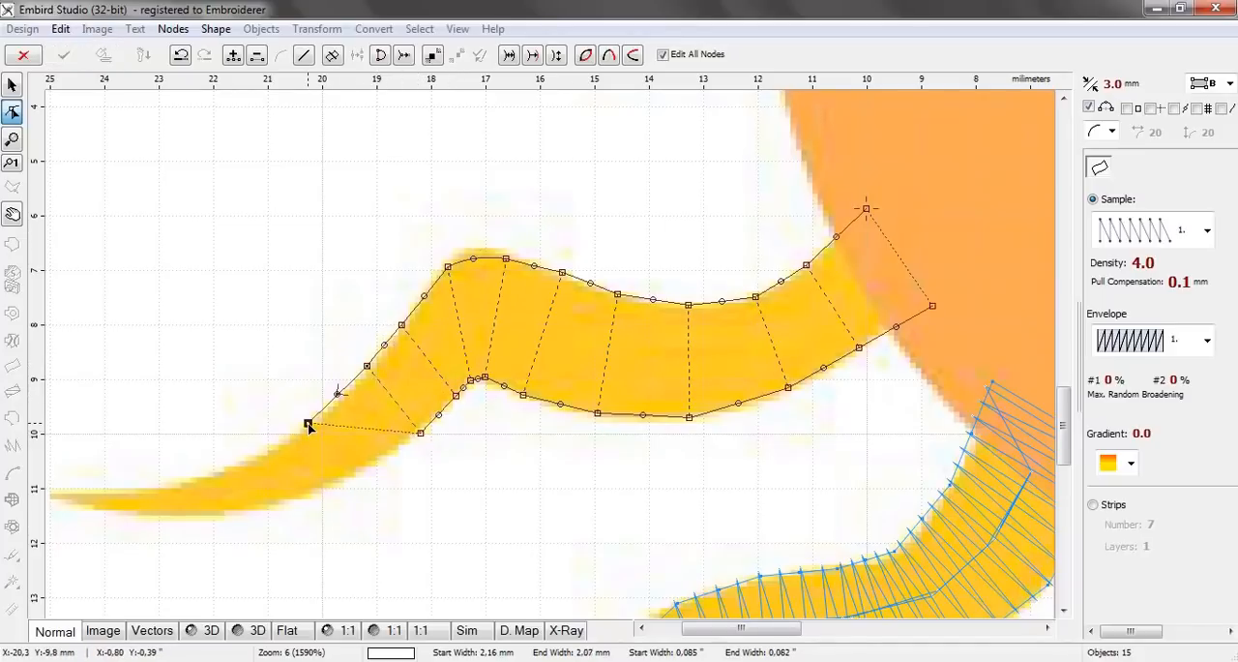
pyautogui.click(338, 481)
pyautogui.click(233, 463)
pyautogui.click(254, 516)
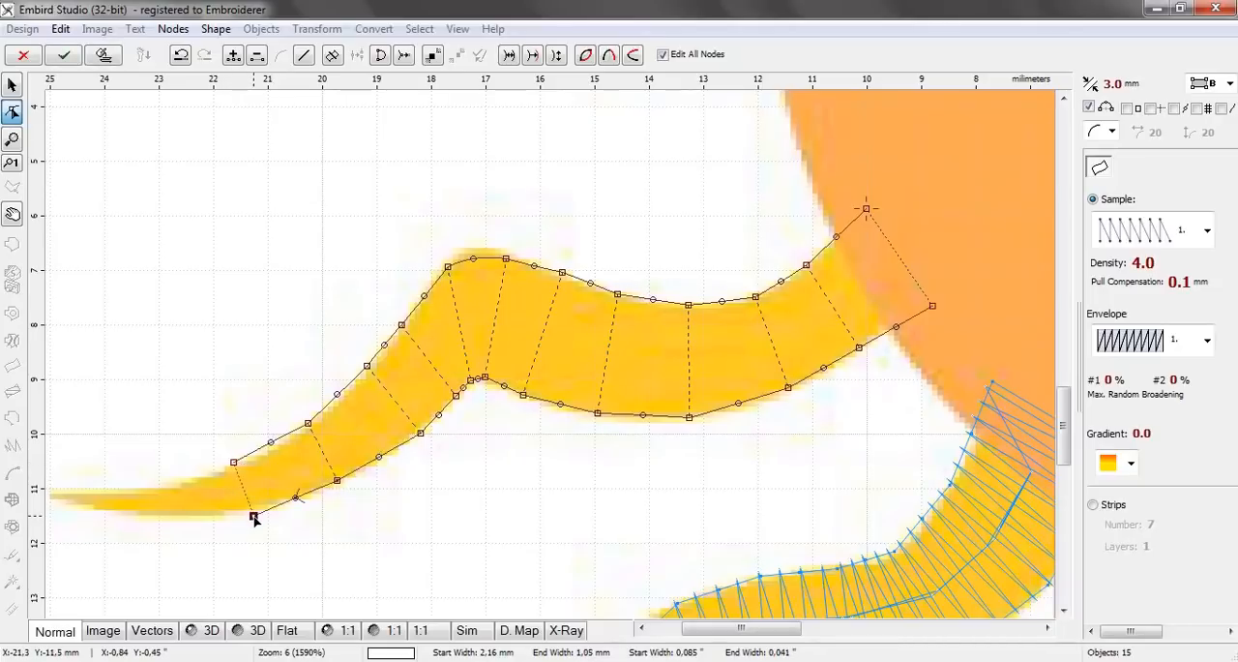
# Add two node pairs along the sixteenth ray's narrow end, finishing with one about 0.48 mm wide
pyautogui.click(174, 489)
pyautogui.click(174, 515)
pyautogui.click(126, 489)
pyautogui.click(126, 516)
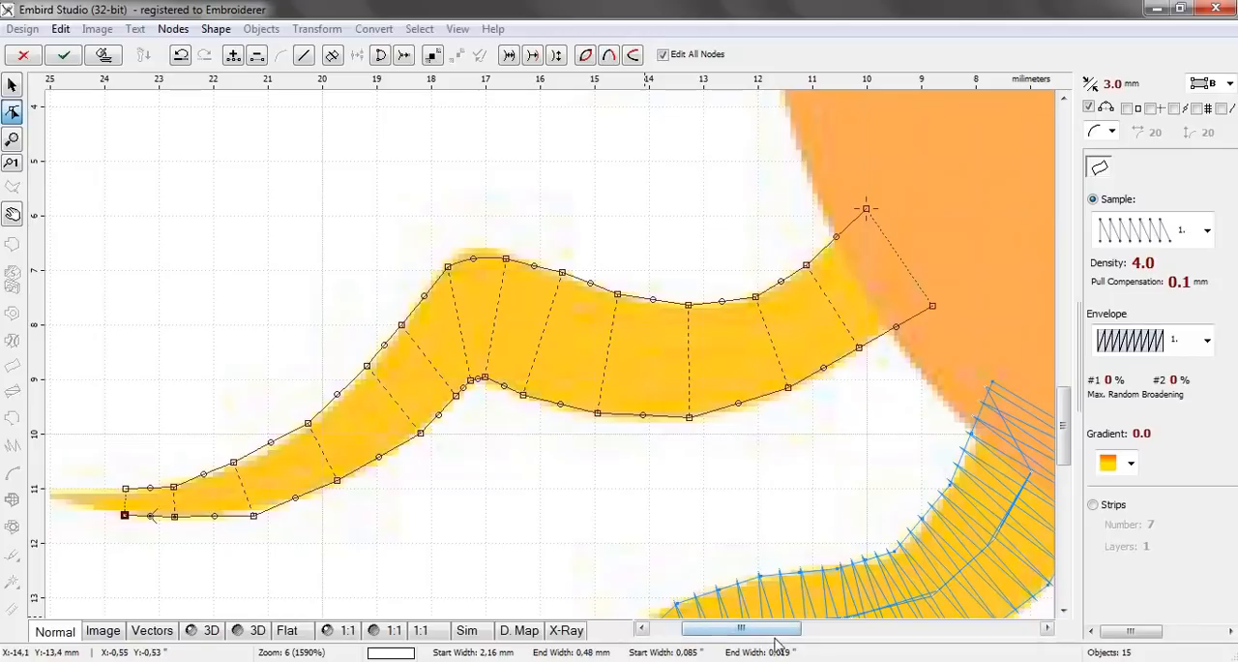
# Add the last two node pairs up to the sixteenth ray's tip, making the end about 0.39 mm wide
pyautogui.moveTo(764, 630); pyautogui.dragTo(734, 630)
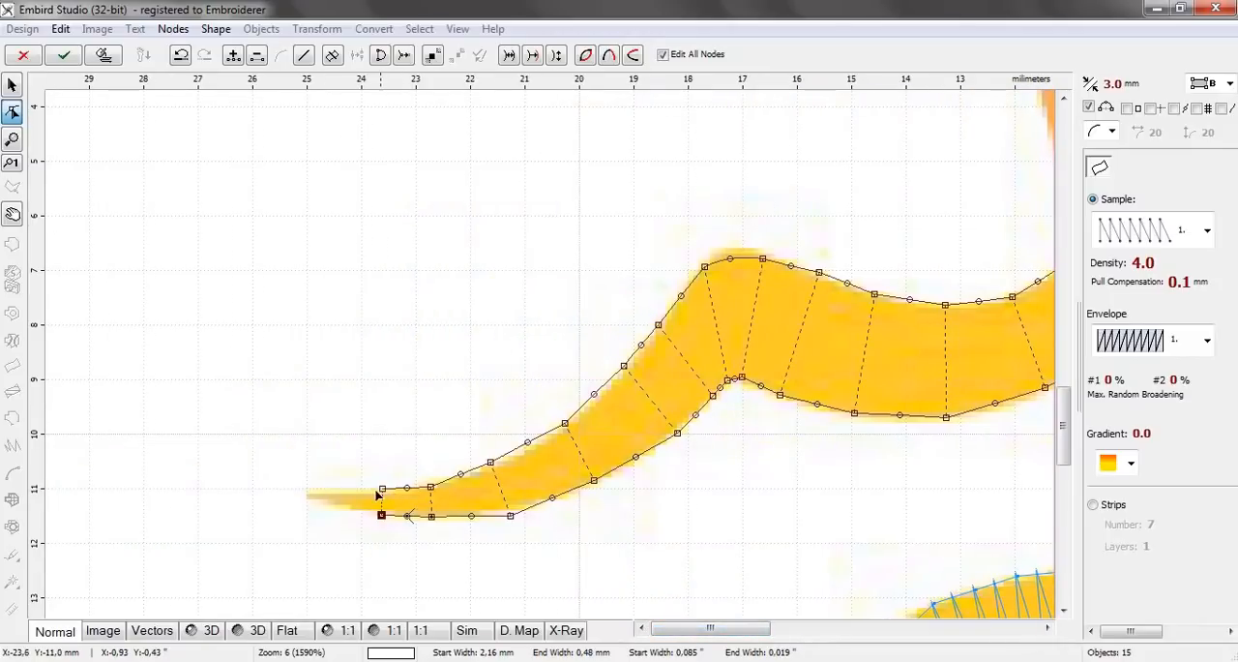
pyautogui.click(338, 487)
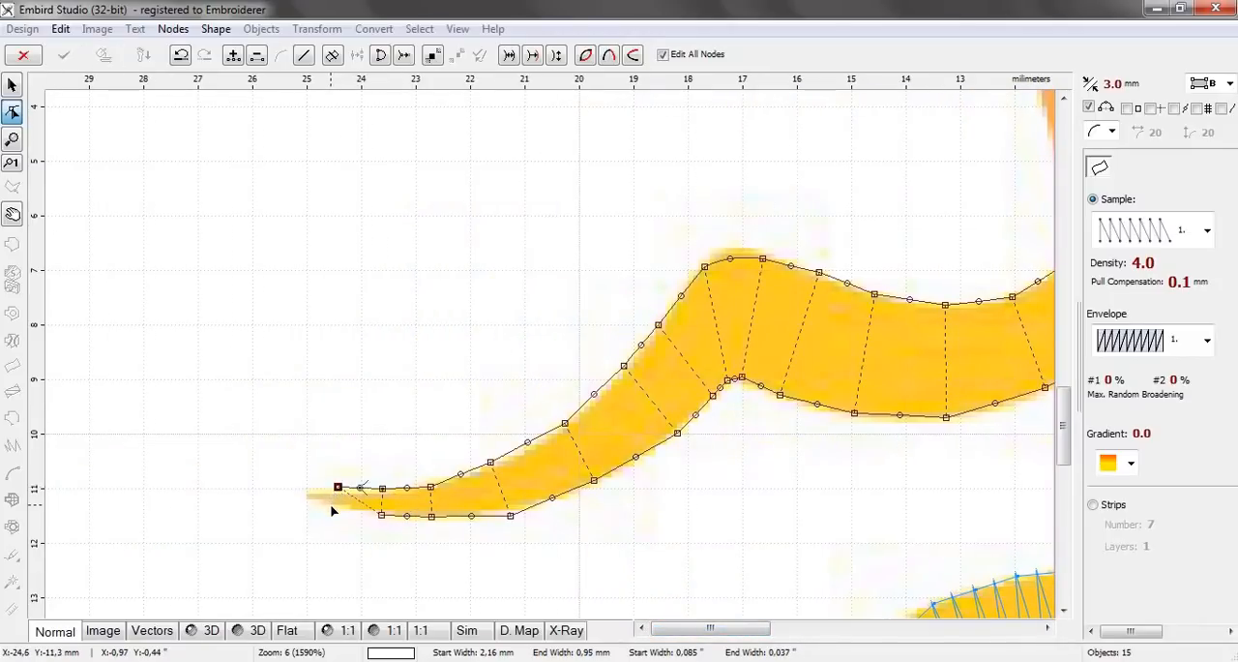
pyautogui.click(331, 504)
pyautogui.click(323, 484)
pyautogui.click(307, 498)
pyautogui.click(322, 485)
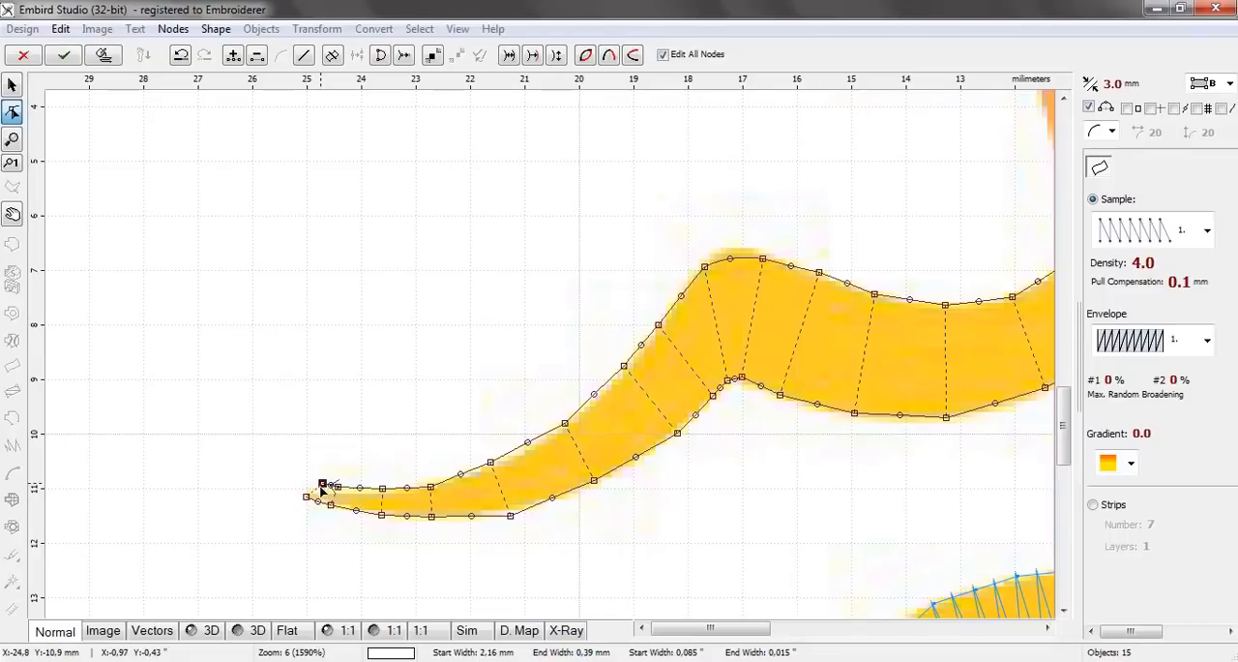
# Generate the sixteenth ray's stitches, check the whole design and deselect the object
pyautogui.click(108, 59)
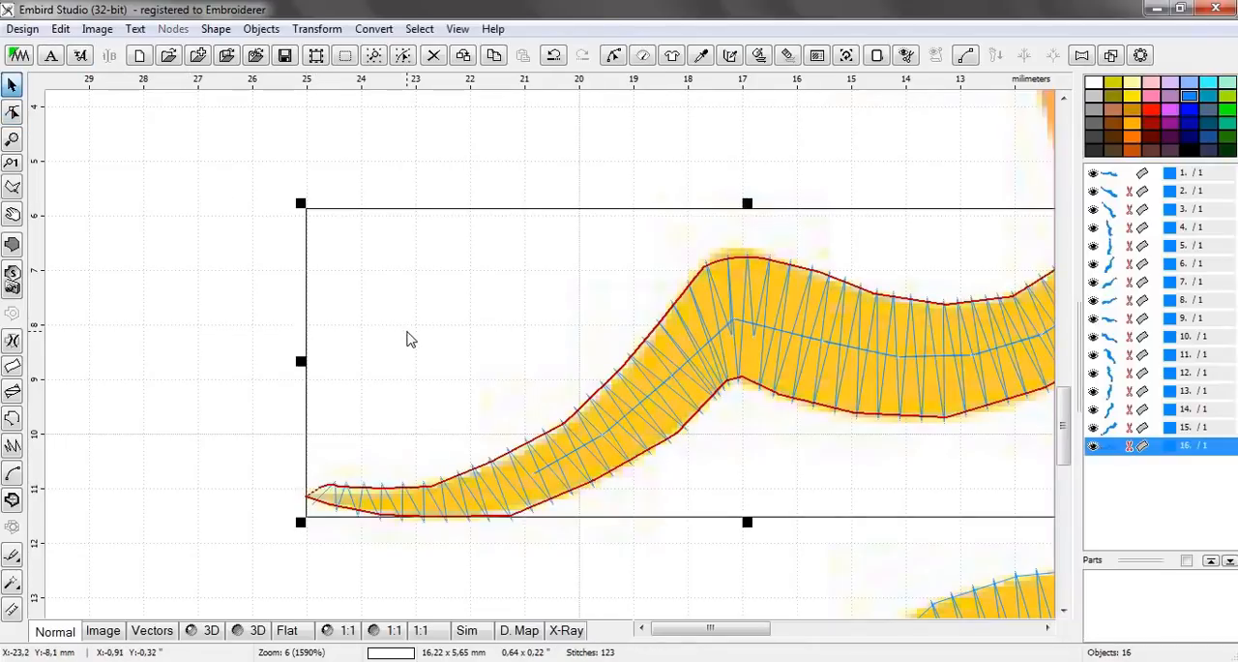
pyautogui.scroll(-5, 406, 330)
pyautogui.click(600, 306)
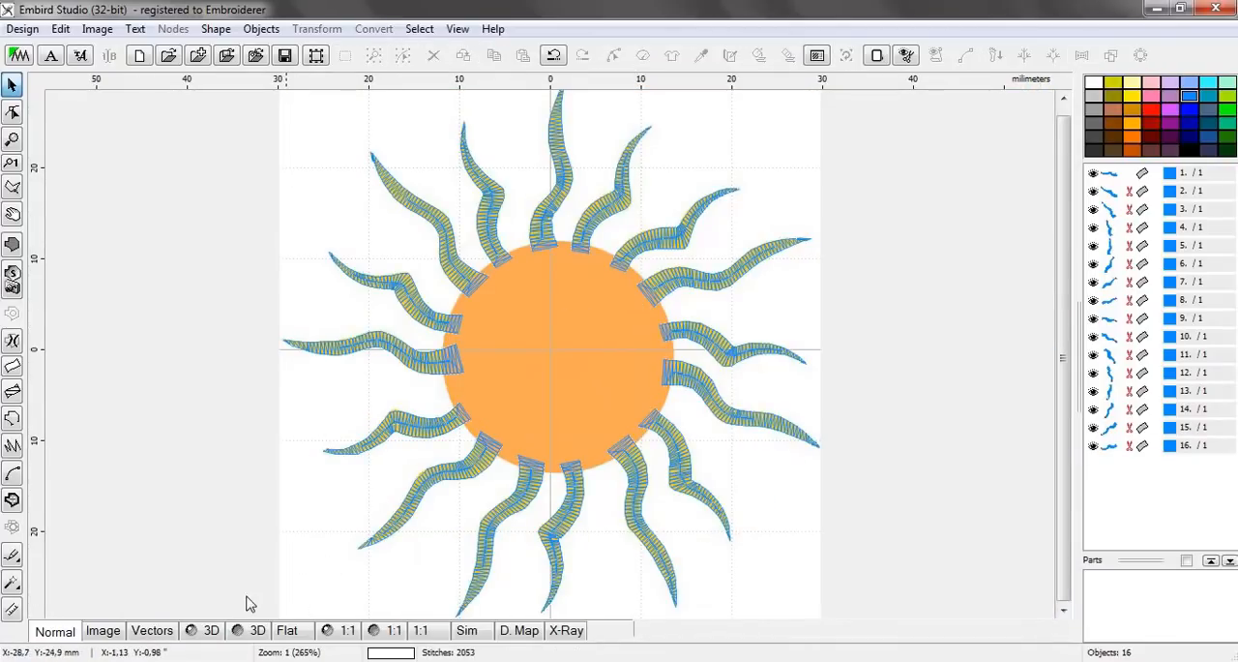
# Preview the sixteen stitched rays in 3D and examine them at different magnifications
pyautogui.click(207, 631)
pyautogui.scroll(-1, 745, 391)
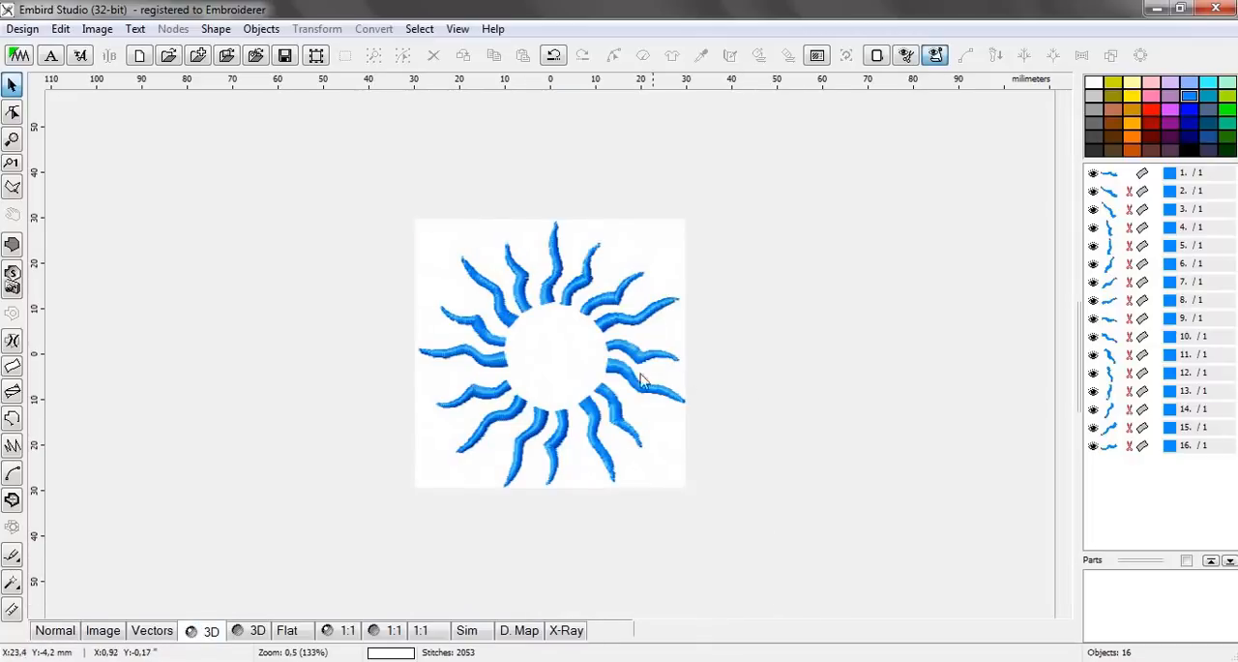
pyautogui.scroll(1, 608, 374)
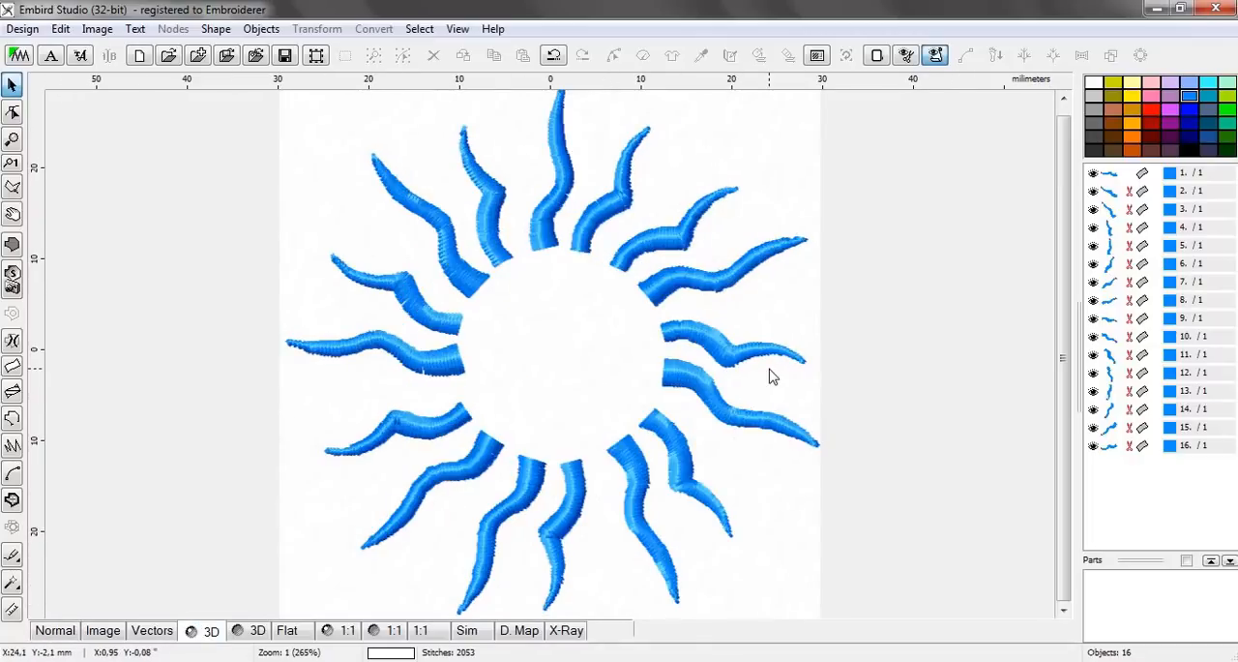
pyautogui.scroll(-1, 770, 351)
pyautogui.scroll(1, 579, 350)
pyautogui.scroll(1, 613, 338)
pyautogui.scroll(-1, 613, 339)
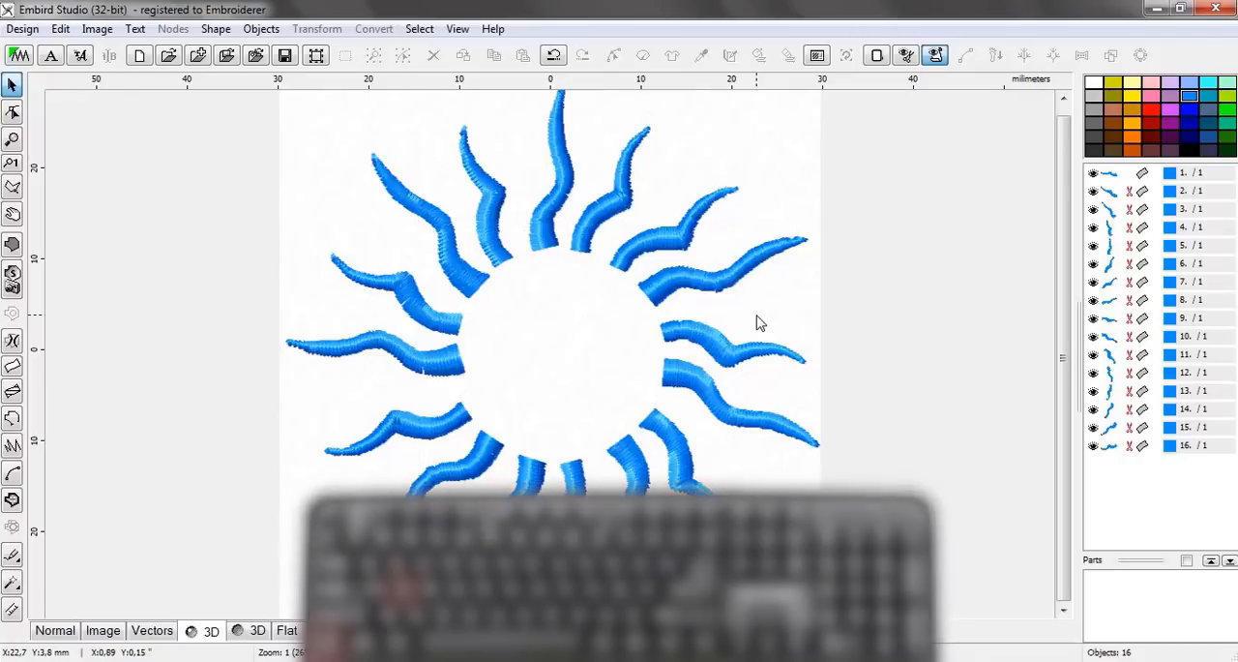
# Save the design to the desktop in Embird Outline Format (*.eof) under the name sol
pyautogui.hotkey('ctrl', 's')
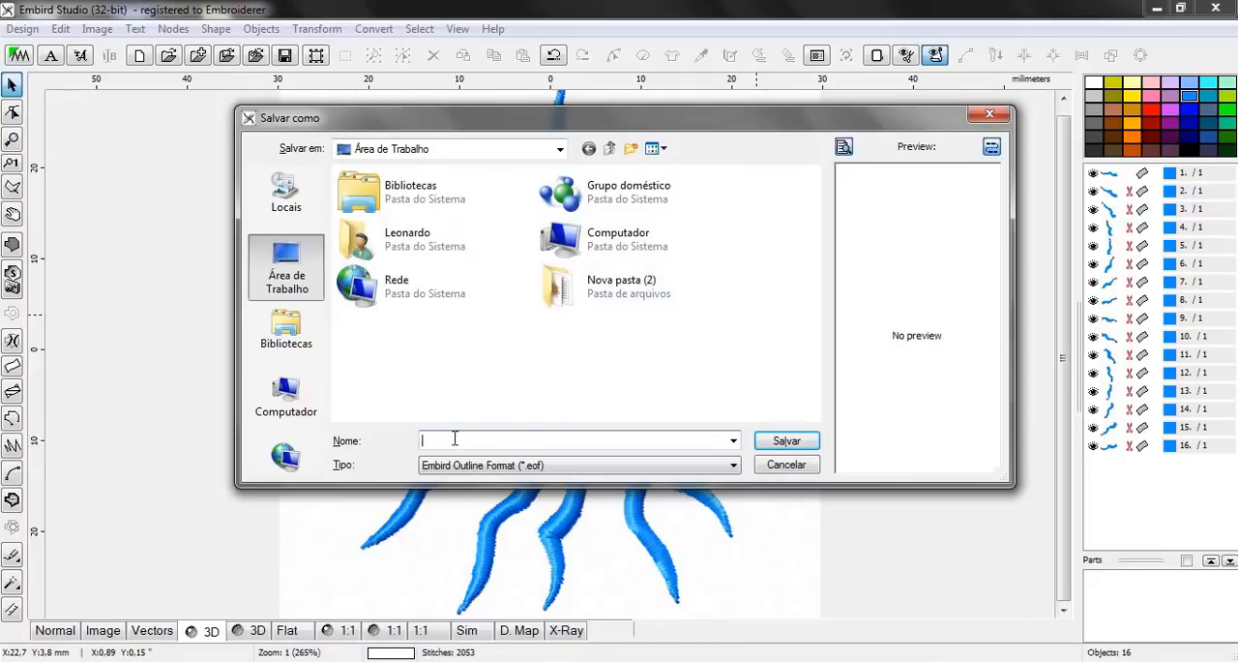
pyautogui.write('sol')
pyautogui.click(812, 445)
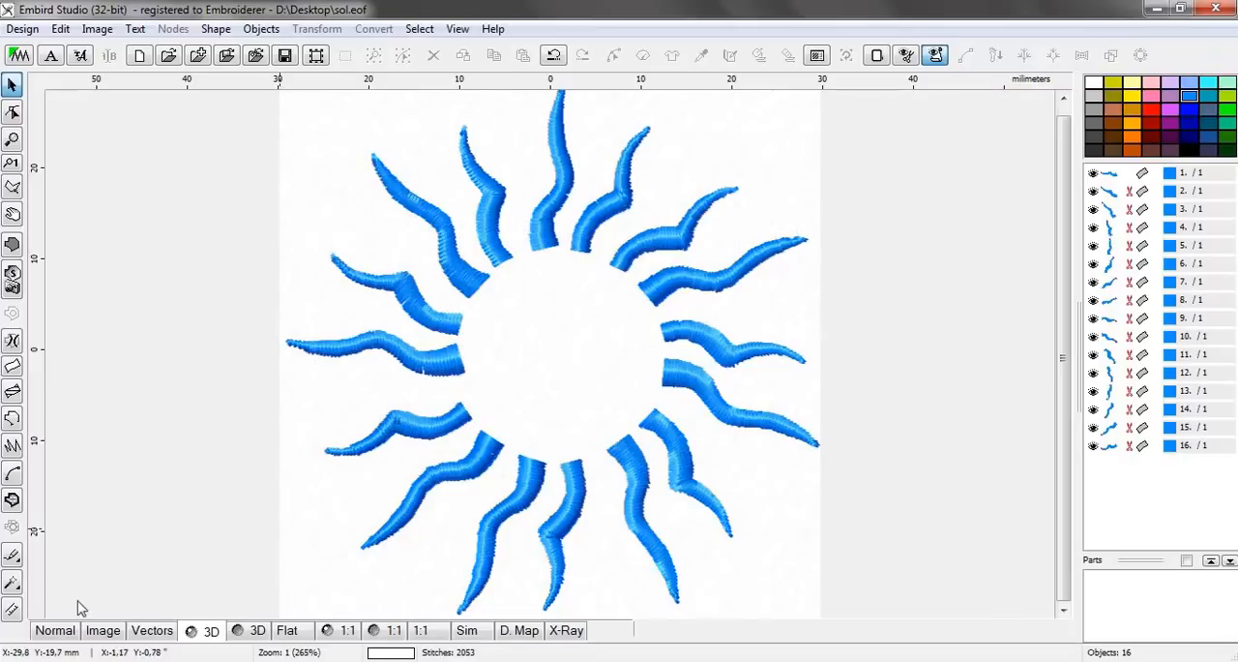
# Recolour all sixteen ray objects yellow and preview the result in 3D
pyautogui.click(53, 633)
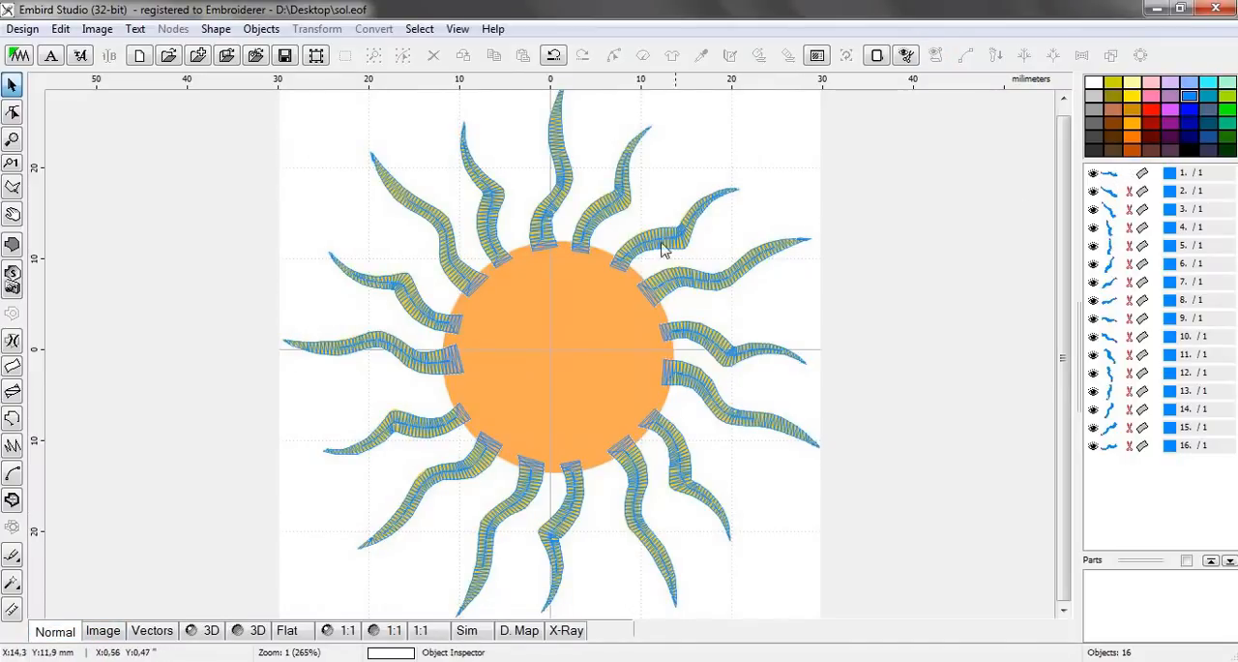
pyautogui.click(1115, 178)
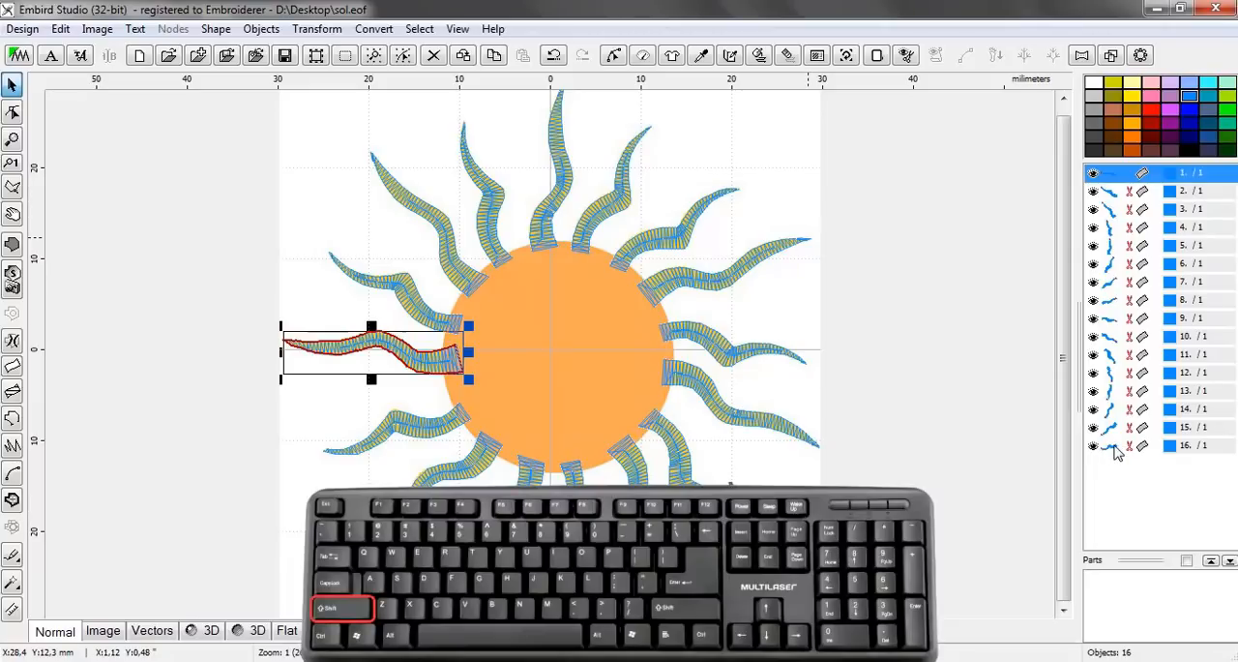
pyautogui.keyDown('shift'); pyautogui.click(1115, 449); pyautogui.keyUp('shift')
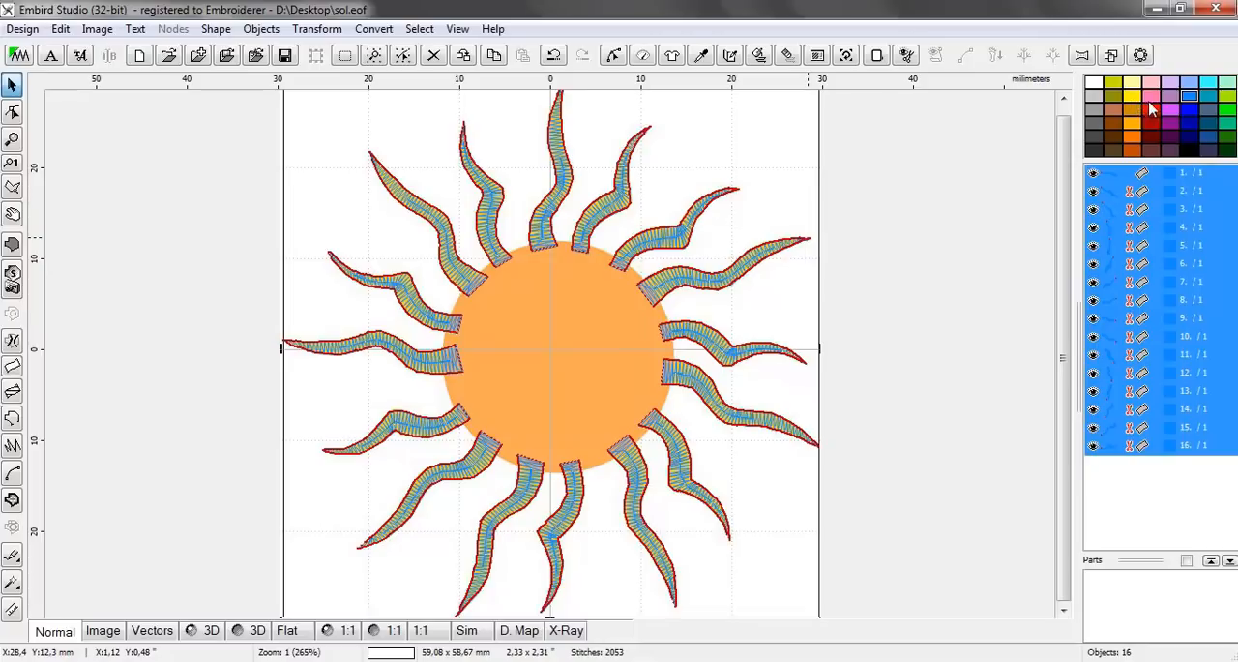
pyautogui.click(1134, 98)
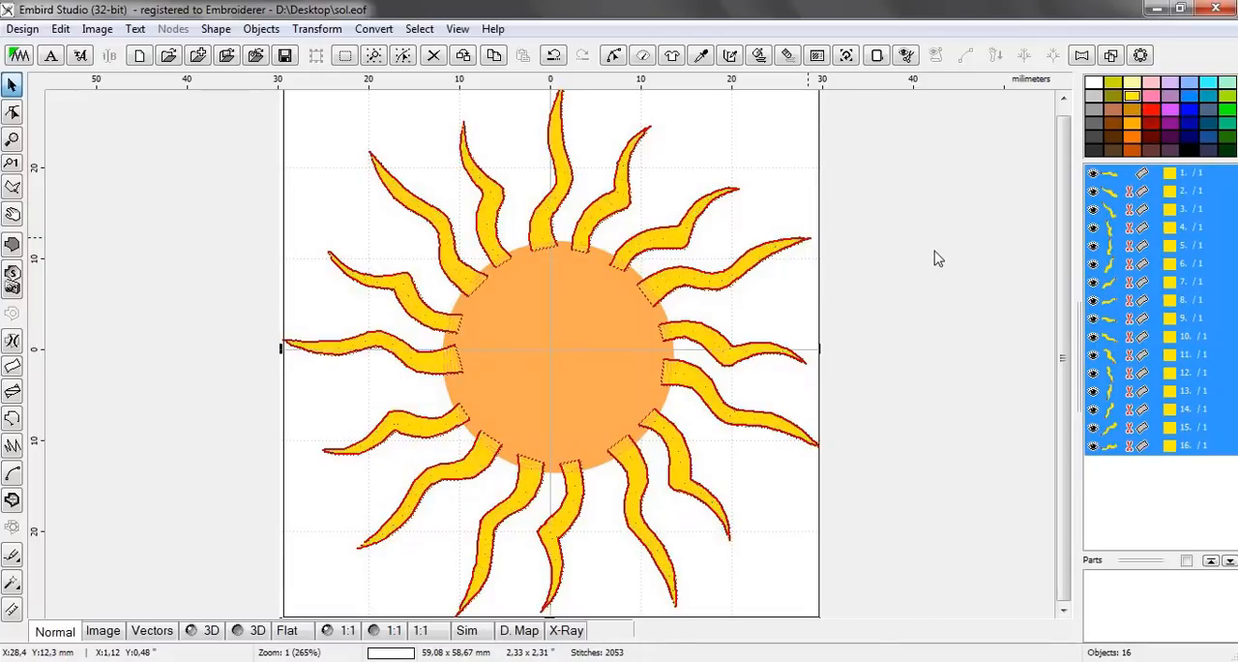
pyautogui.click(209, 633)
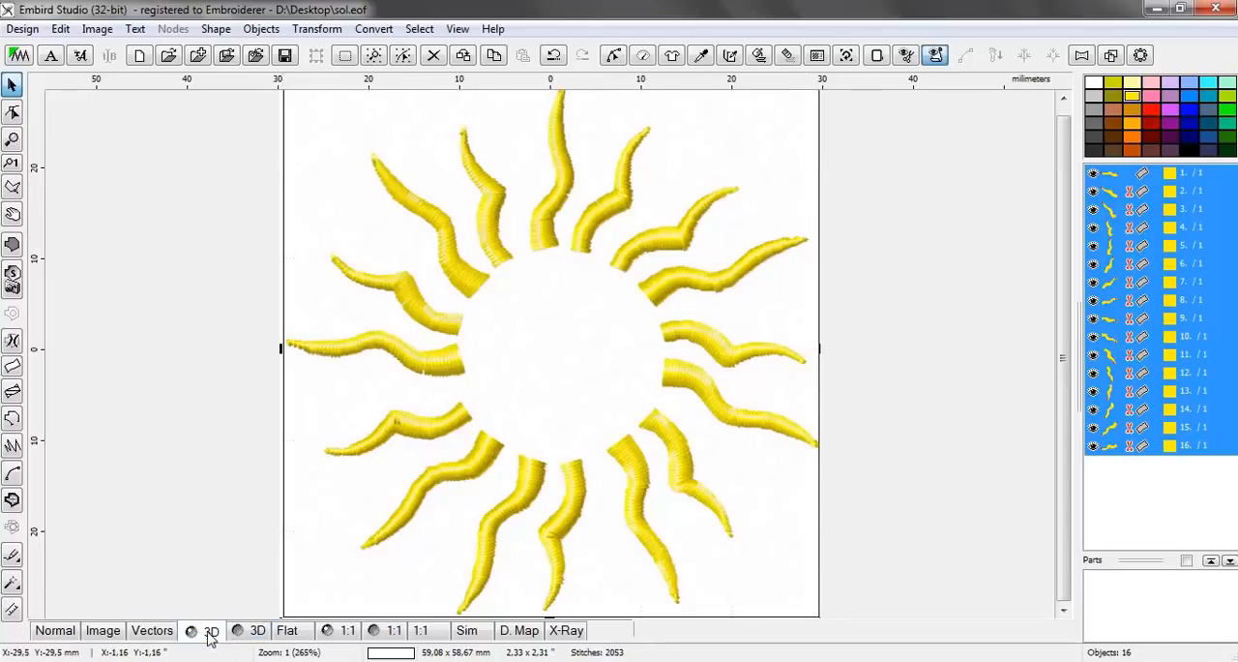
# Return to the normal editing view and clear the selection of the sixteen ray objects
pyautogui.click(53, 630)
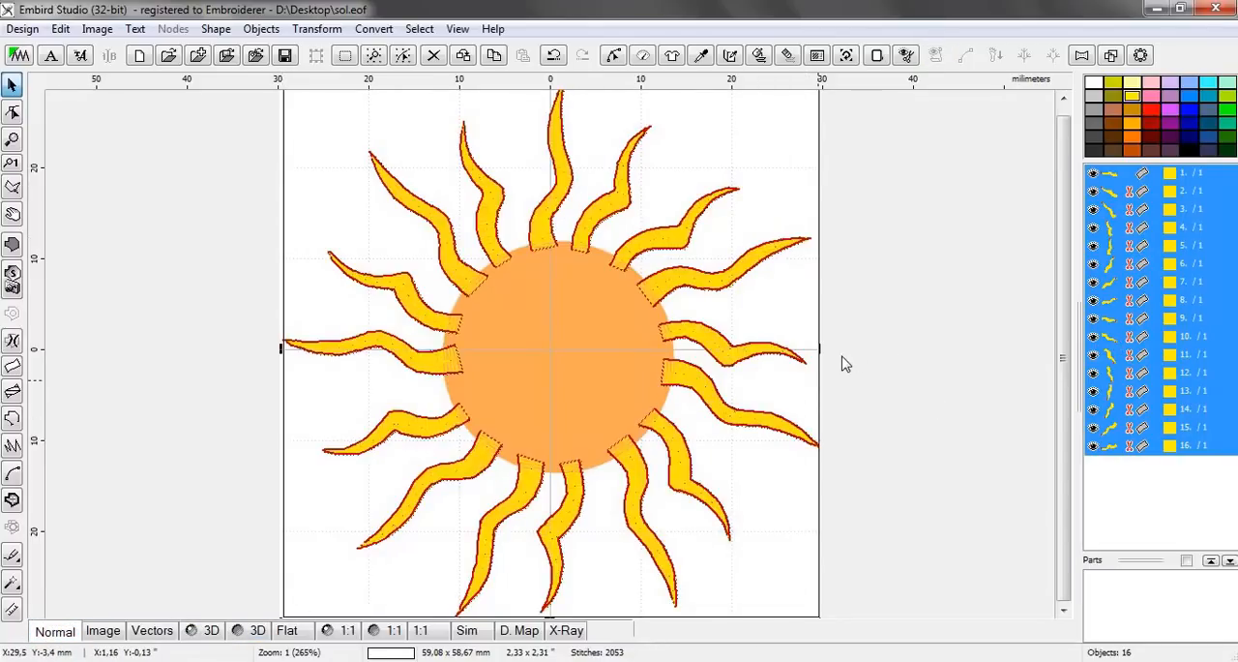
pyautogui.click(1169, 522)
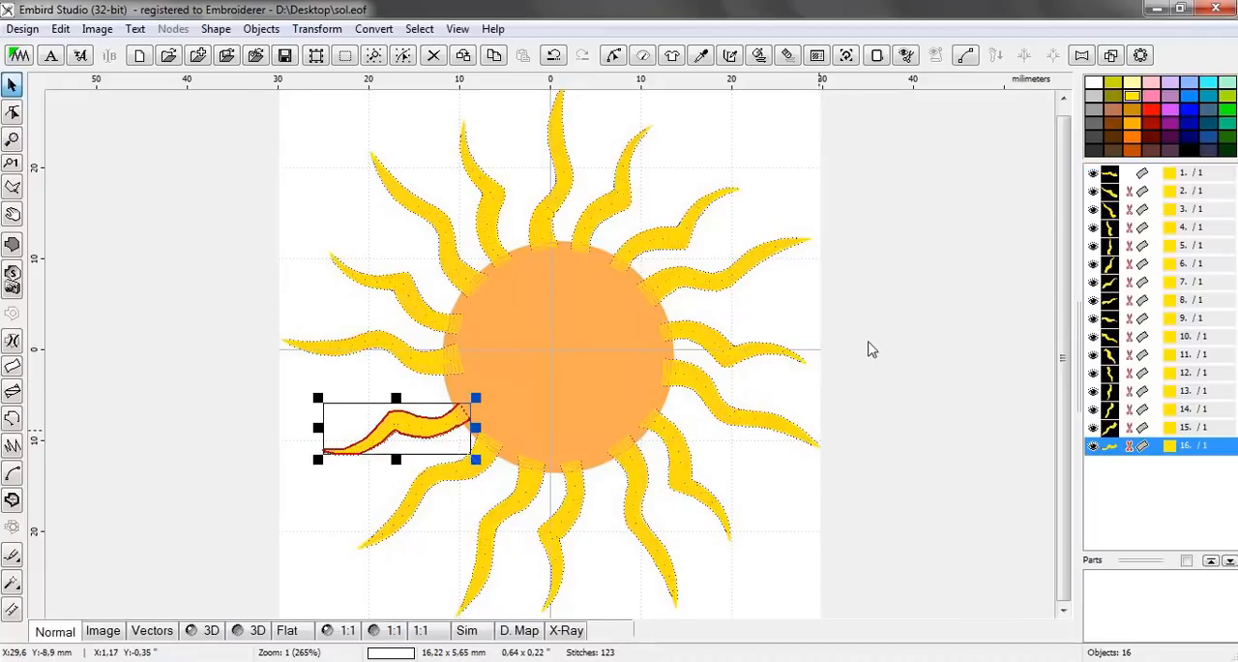
pyautogui.click(754, 317)
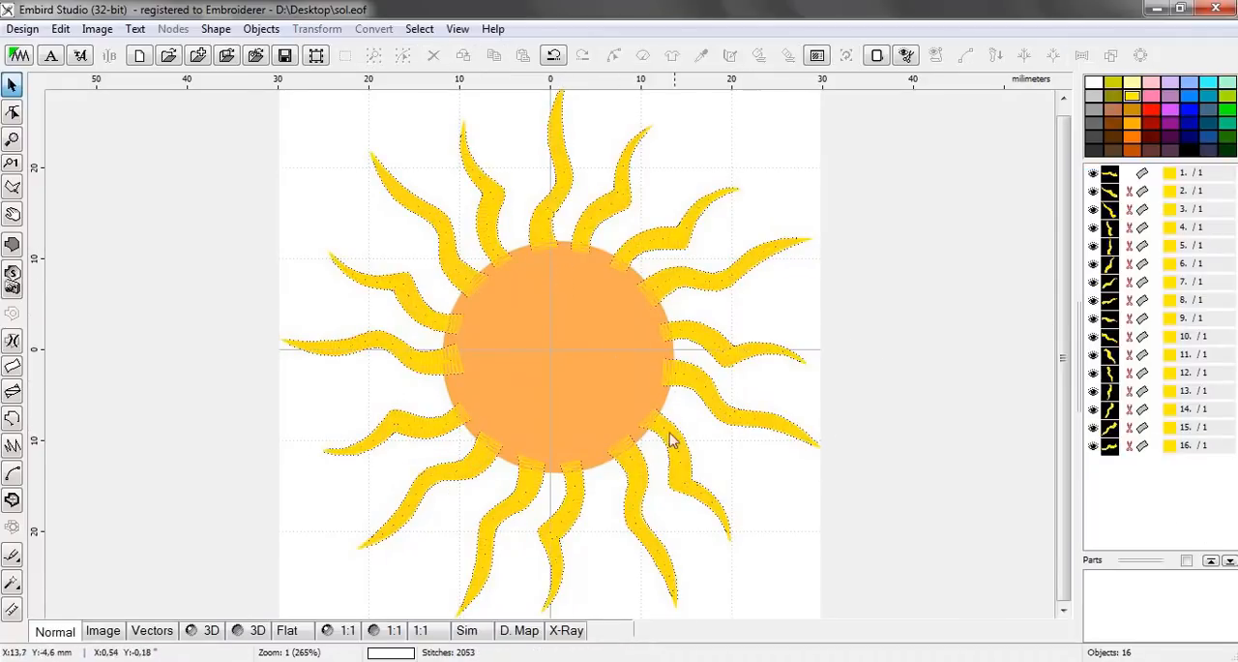
# Start a plain-fill object at the bottom of the sun's disc and trace the disc's lower-left edge with a curved segment
pyautogui.scroll(1, 551, 447)
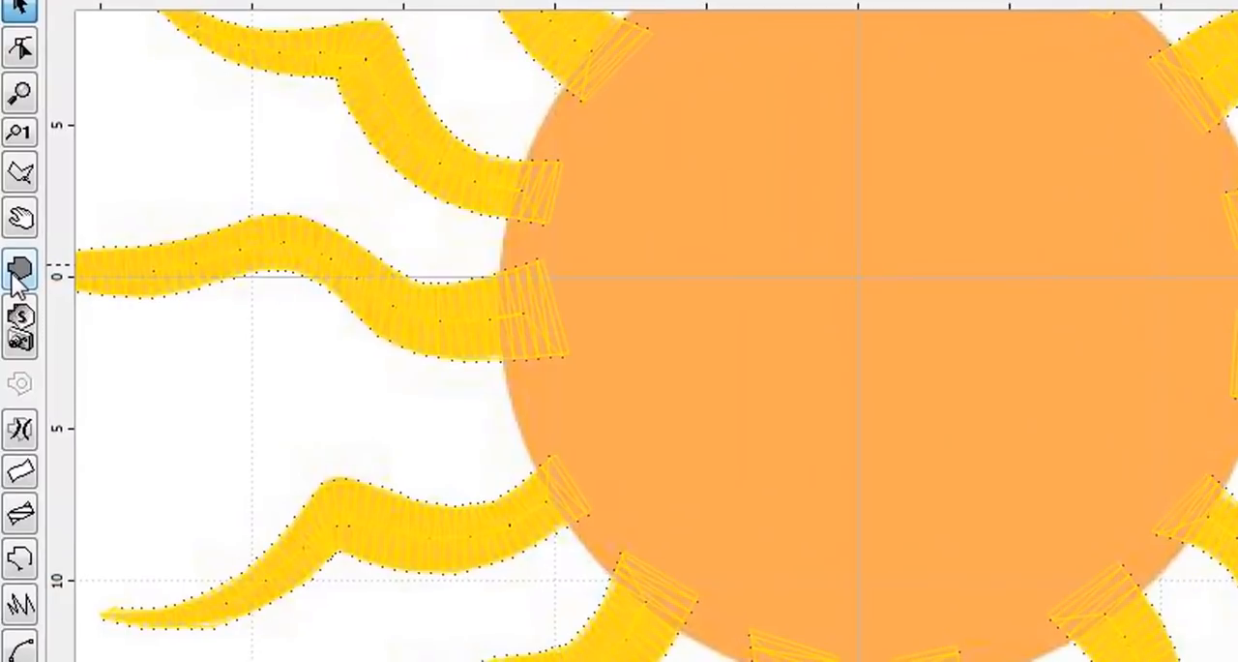
pyautogui.click(13, 277)
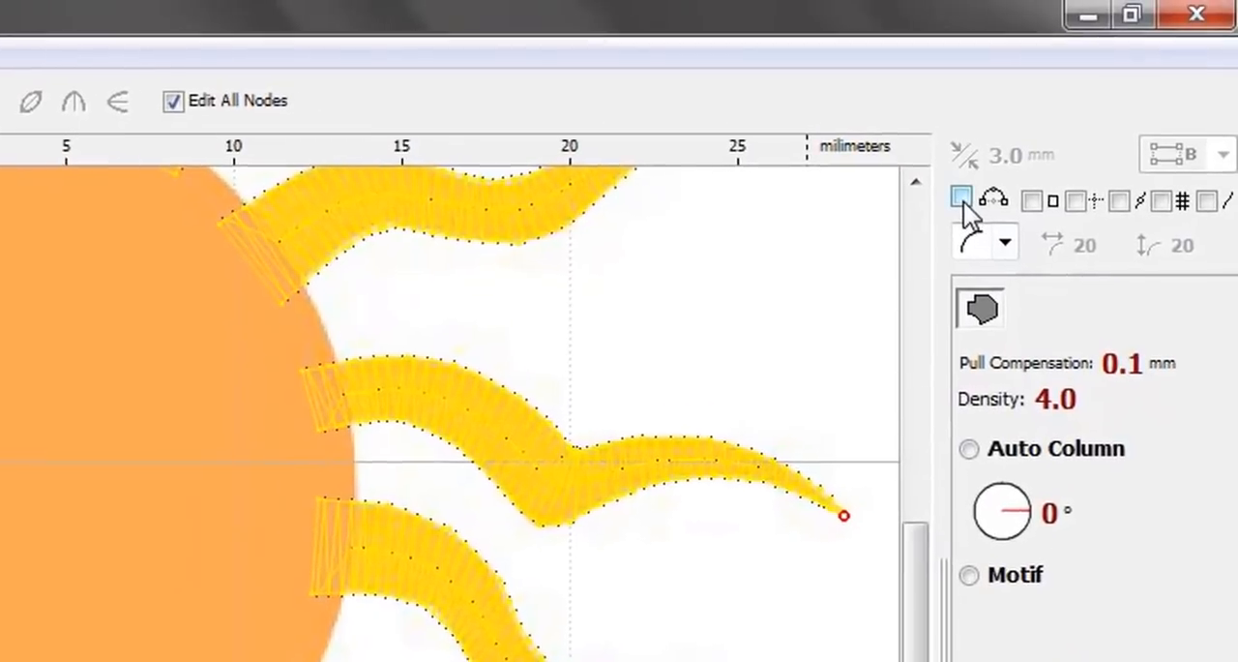
pyautogui.click(965, 201)
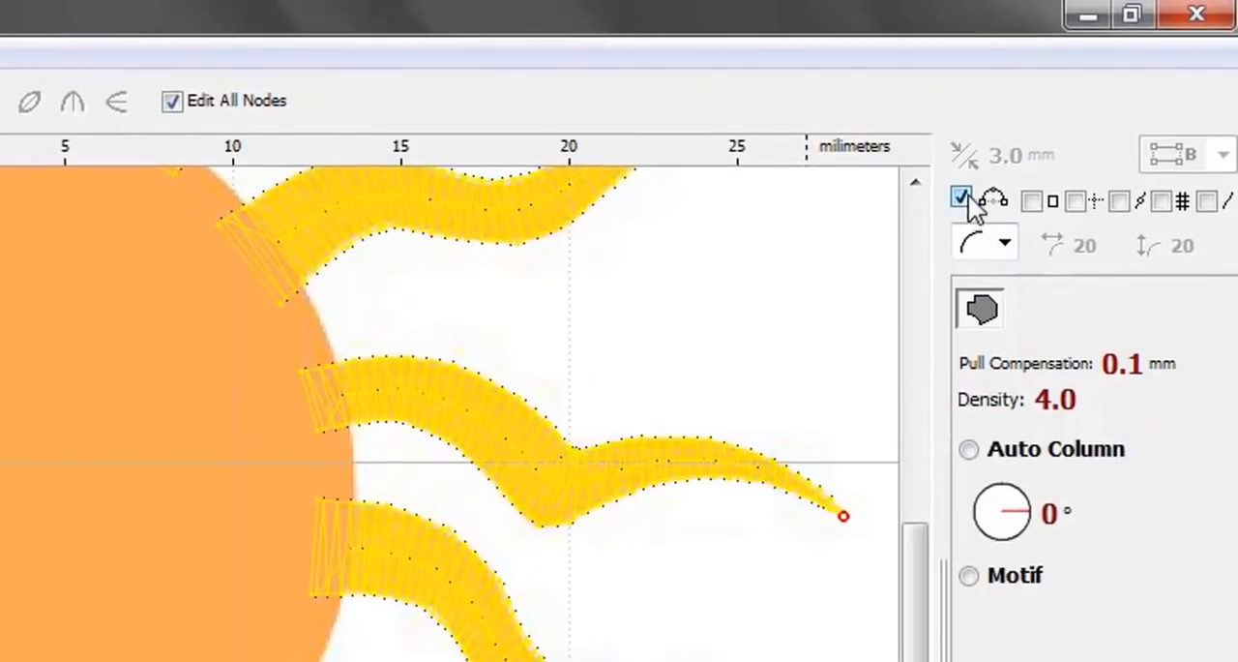
pyautogui.click(964, 202)
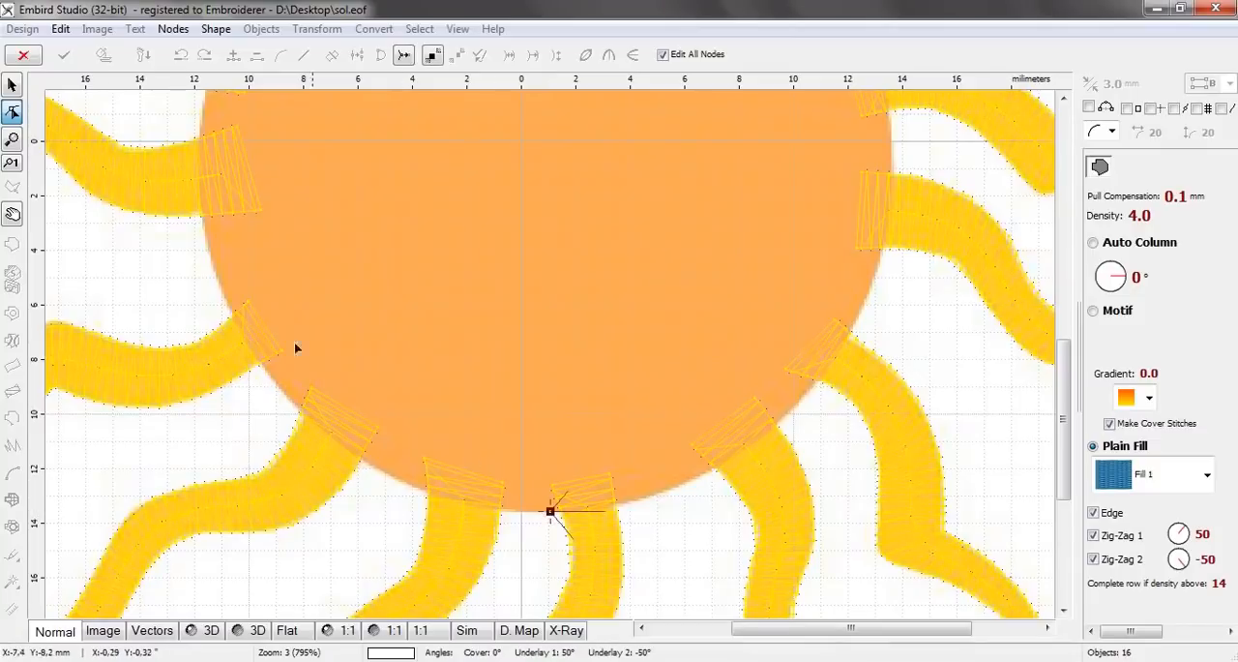
pyautogui.click(207, 246)
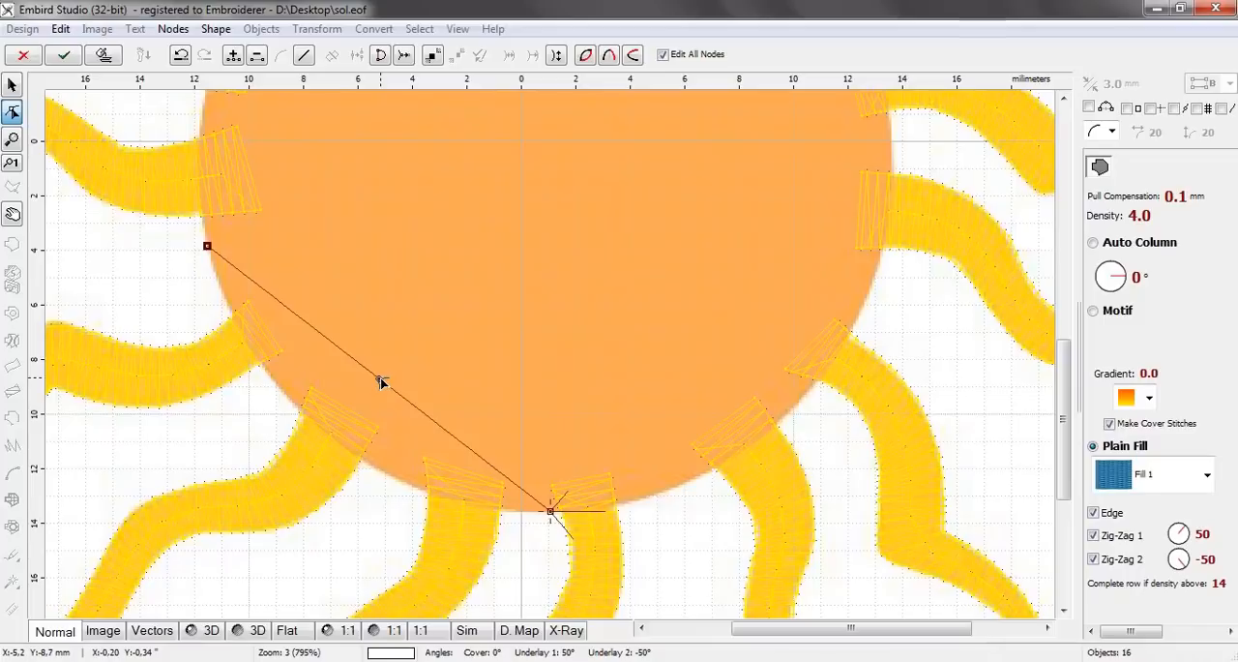
pyautogui.moveTo(379, 382); pyautogui.dragTo(336, 444)
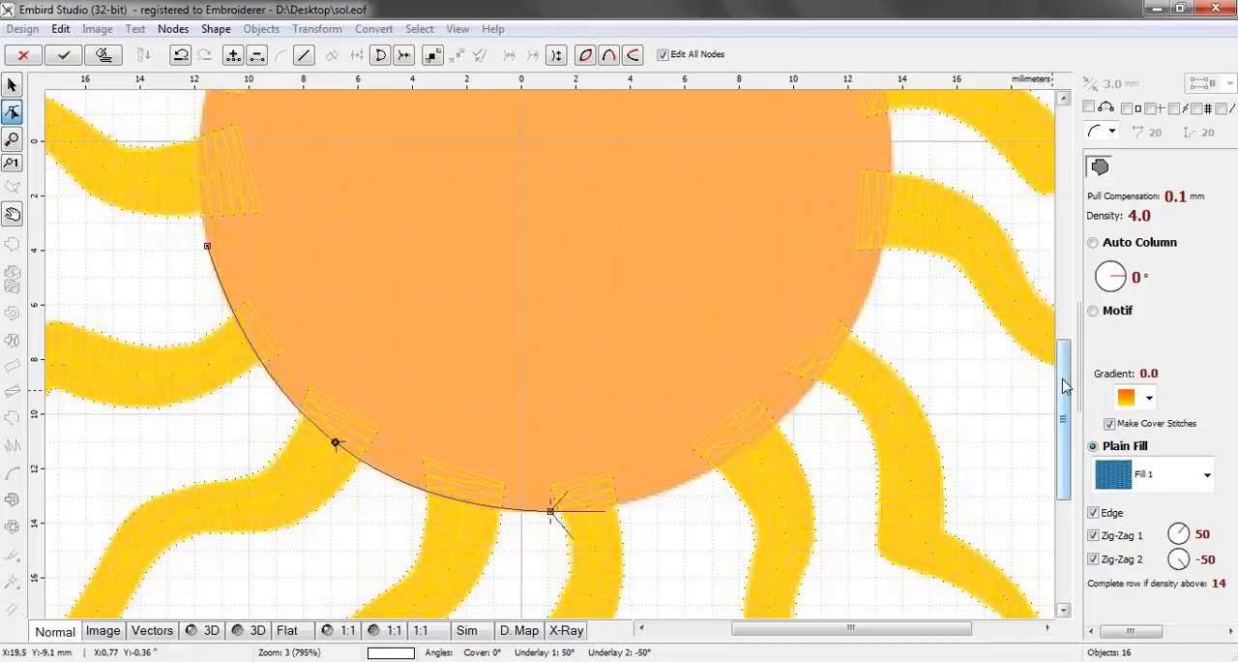
# Continue the fill outline along the disc's left and upper edges with two curved segments
pyautogui.moveTo(1065, 384); pyautogui.dragTo(1068, 320)
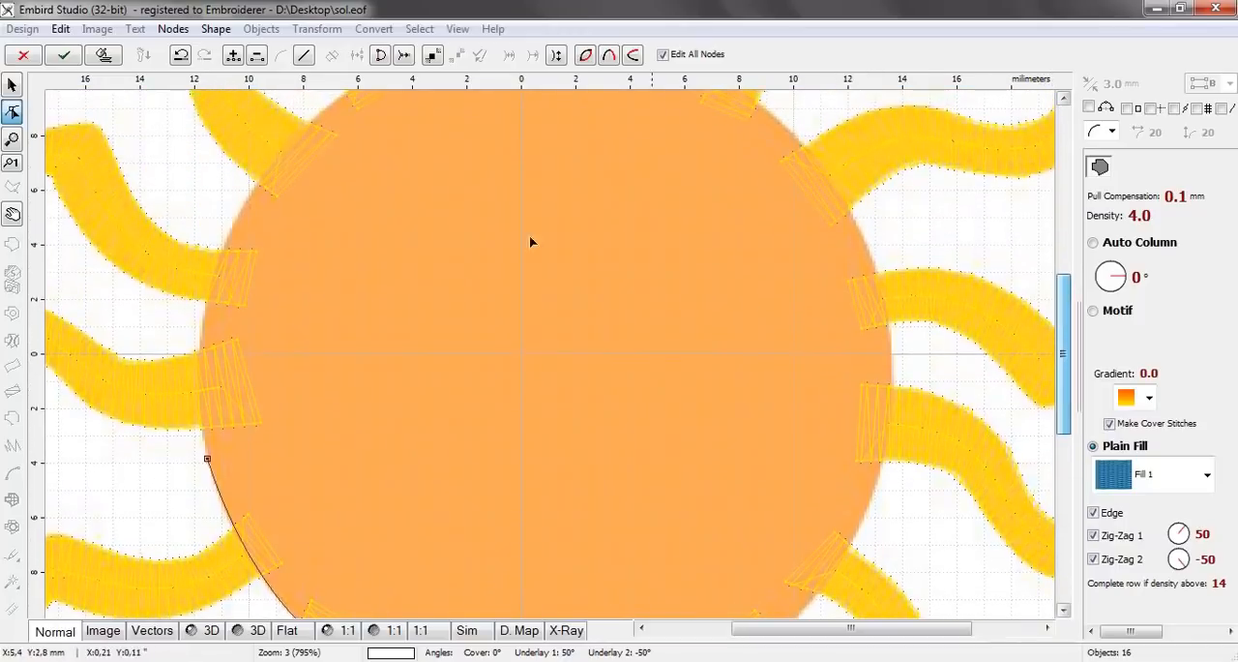
pyautogui.click(335, 103)
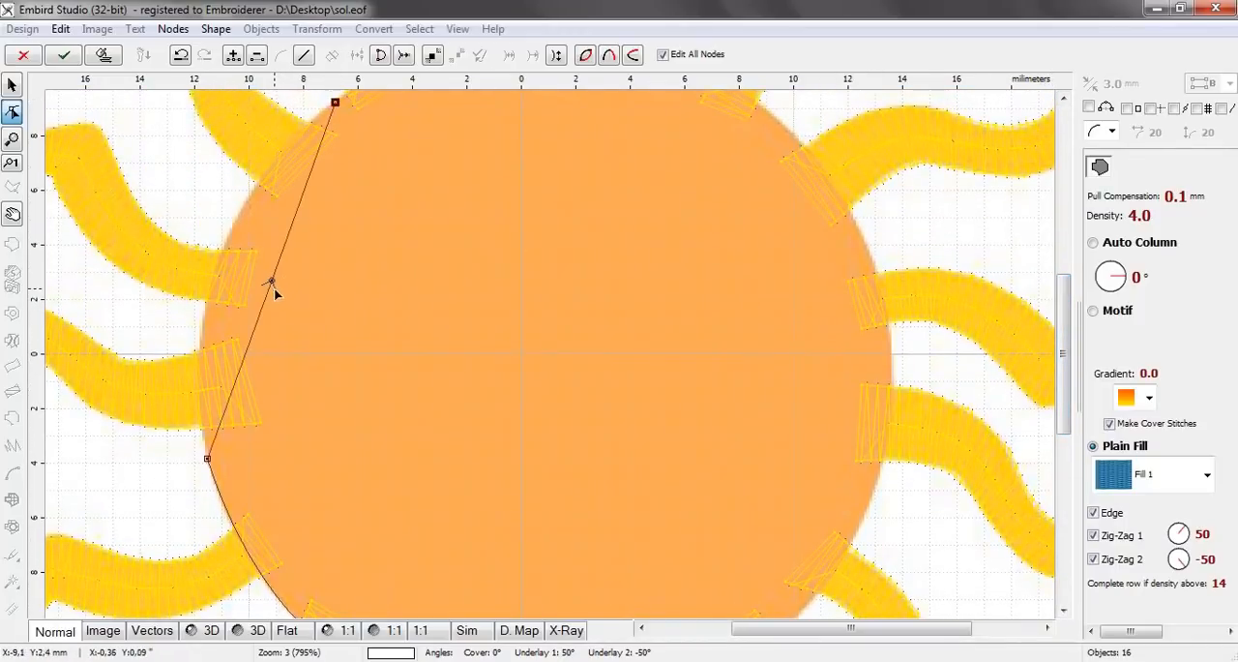
pyautogui.moveTo(272, 283); pyautogui.dragTo(223, 256)
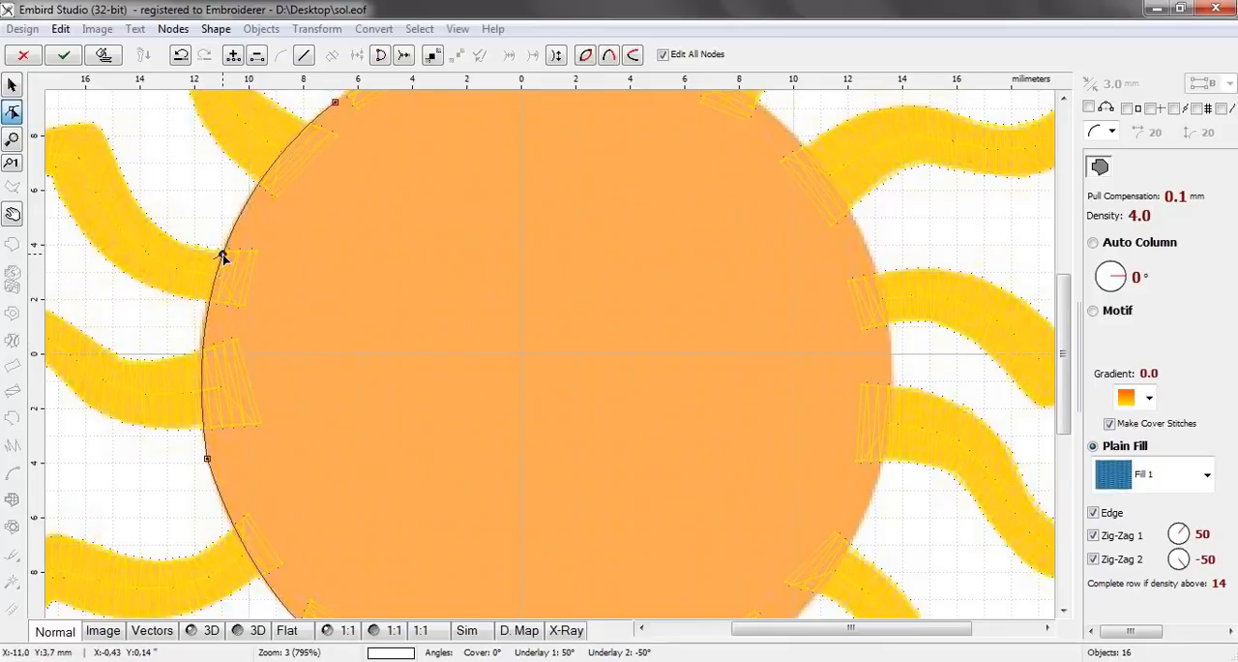
pyautogui.moveTo(1070, 316); pyautogui.dragTo(1070, 262)
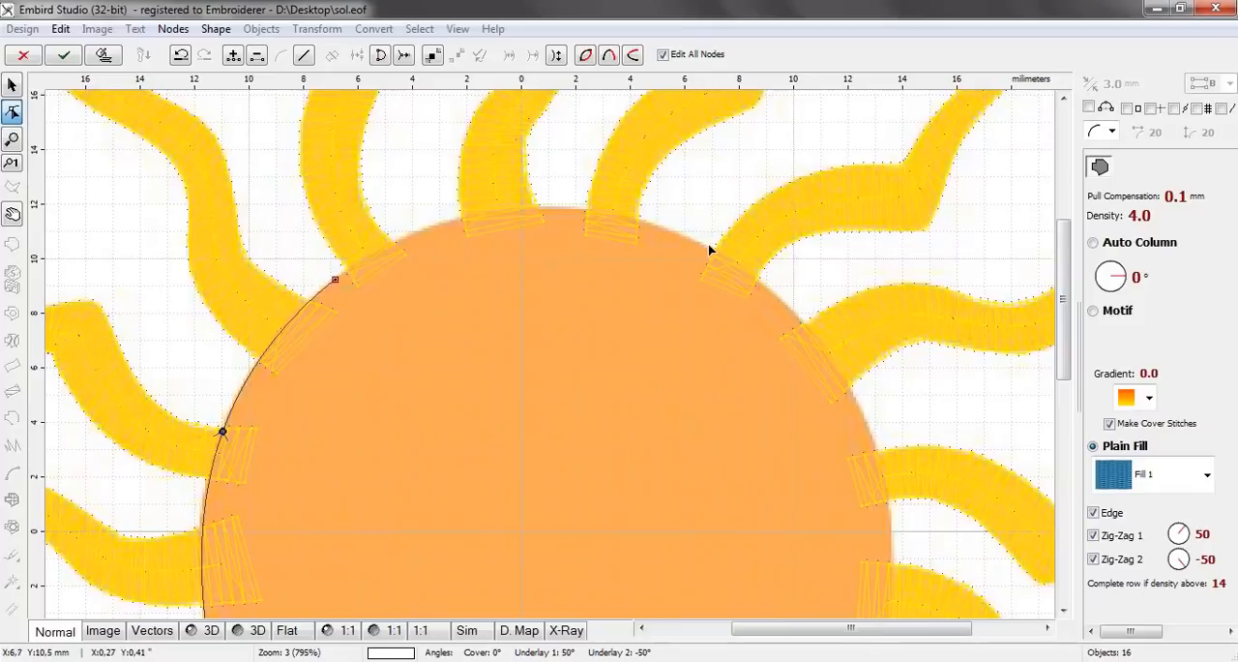
pyautogui.click(777, 292)
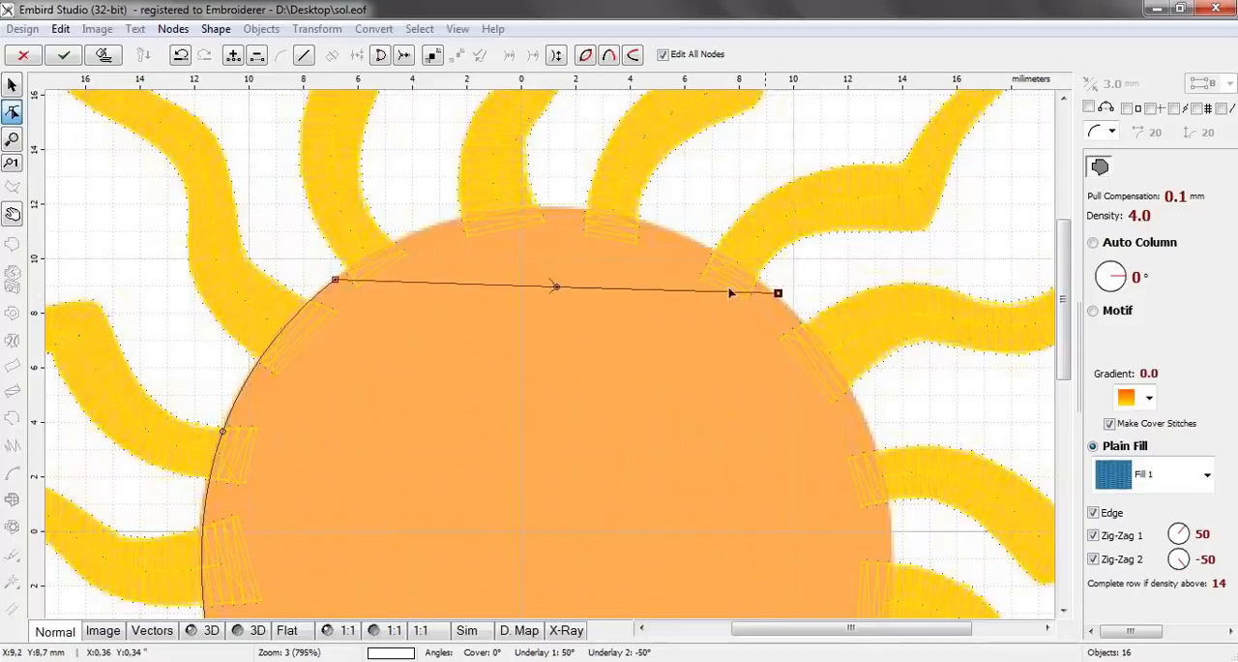
pyautogui.moveTo(561, 285); pyautogui.dragTo(556, 210)
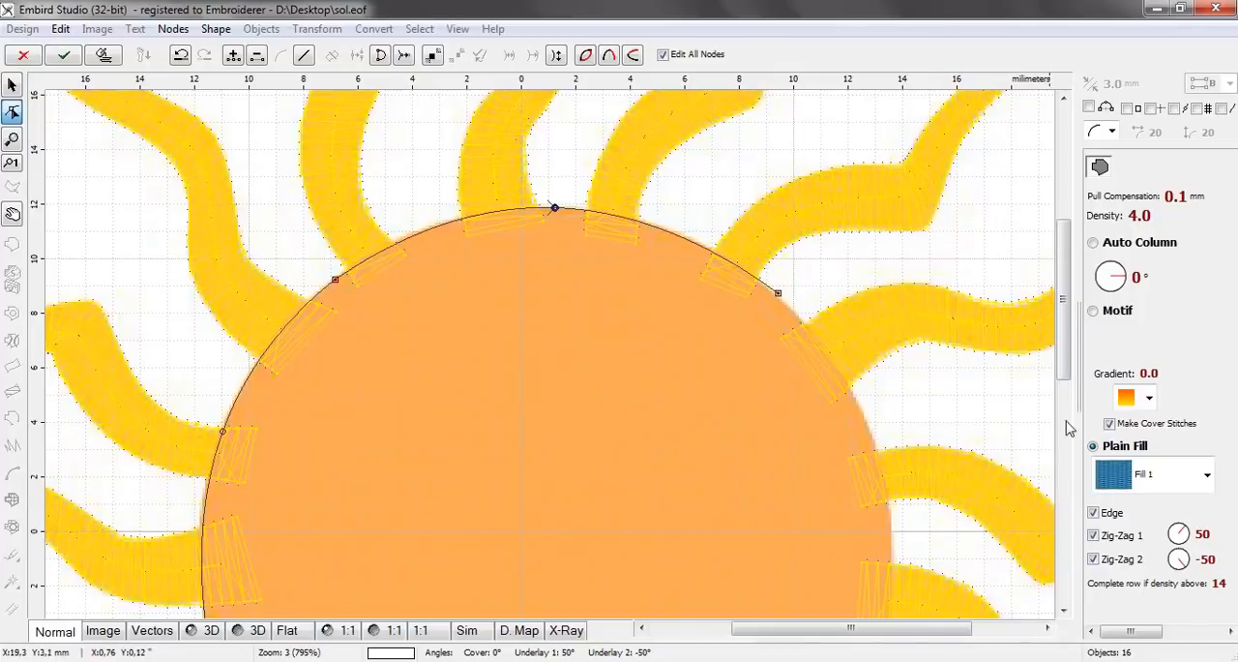
# Extend the fill outline down the disc's right and lower-right edges with two curved segments
pyautogui.scroll(-3, 1069, 387)
pyautogui.moveTo(1068, 387); pyautogui.dragTo(1068, 390)
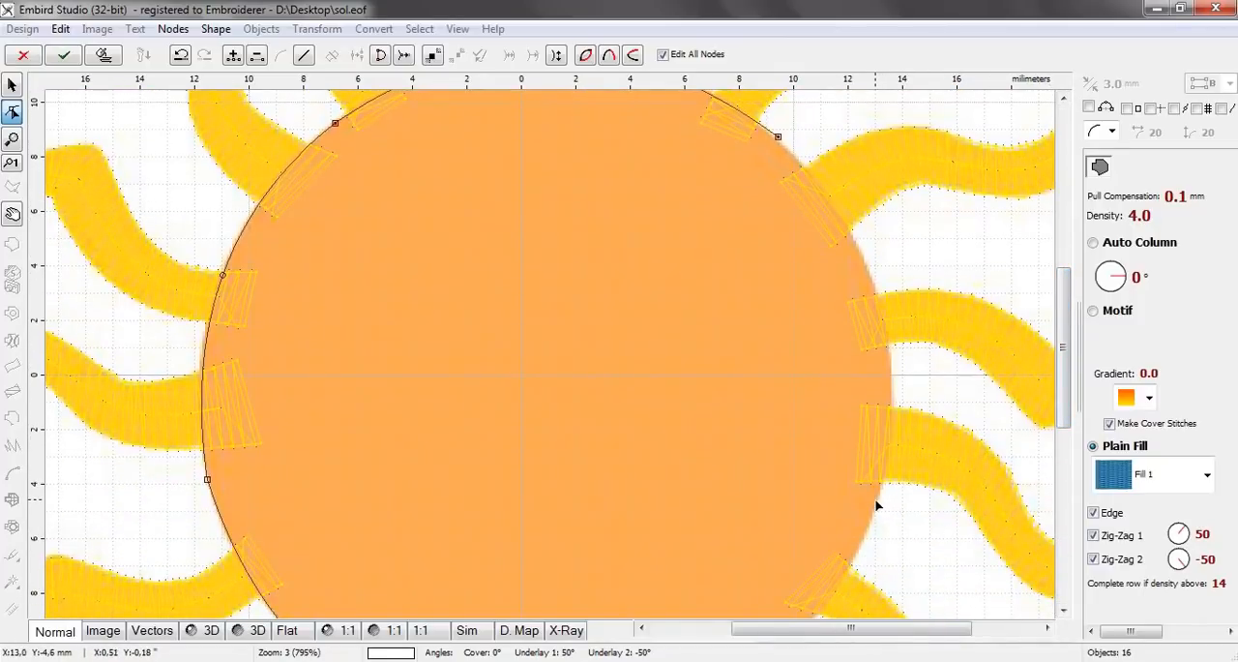
pyautogui.click(878, 499)
pyautogui.moveTo(829, 319); pyautogui.dragTo(881, 308)
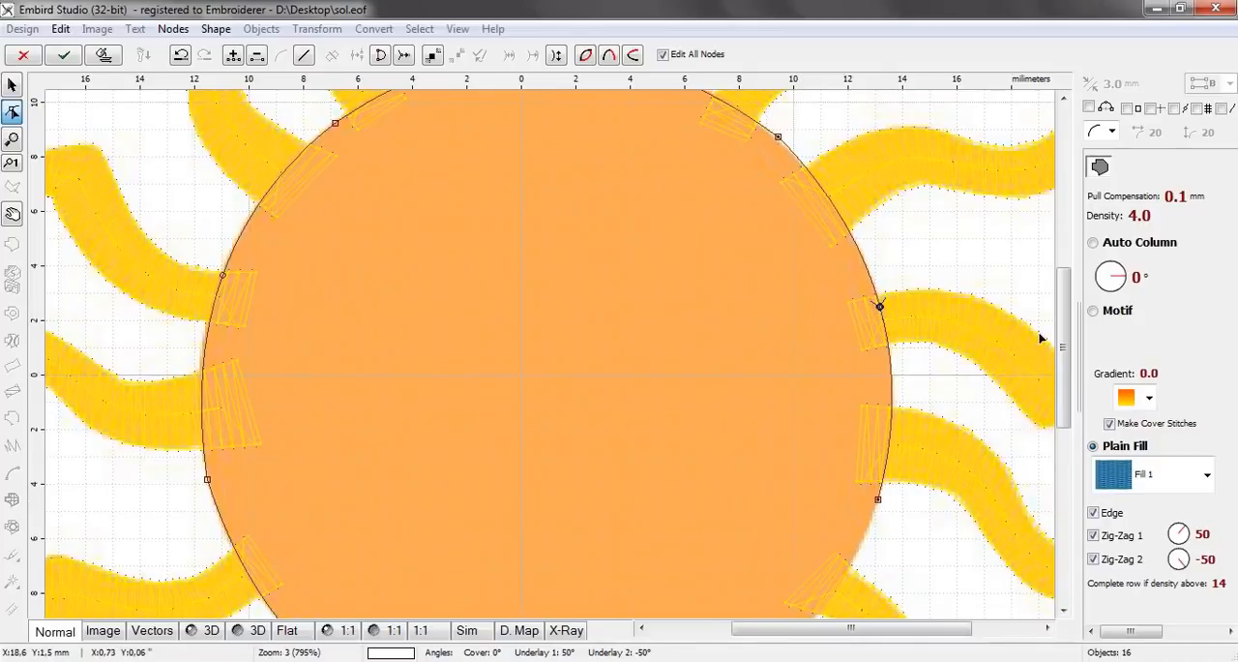
pyautogui.moveTo(1068, 339); pyautogui.dragTo(1068, 435)
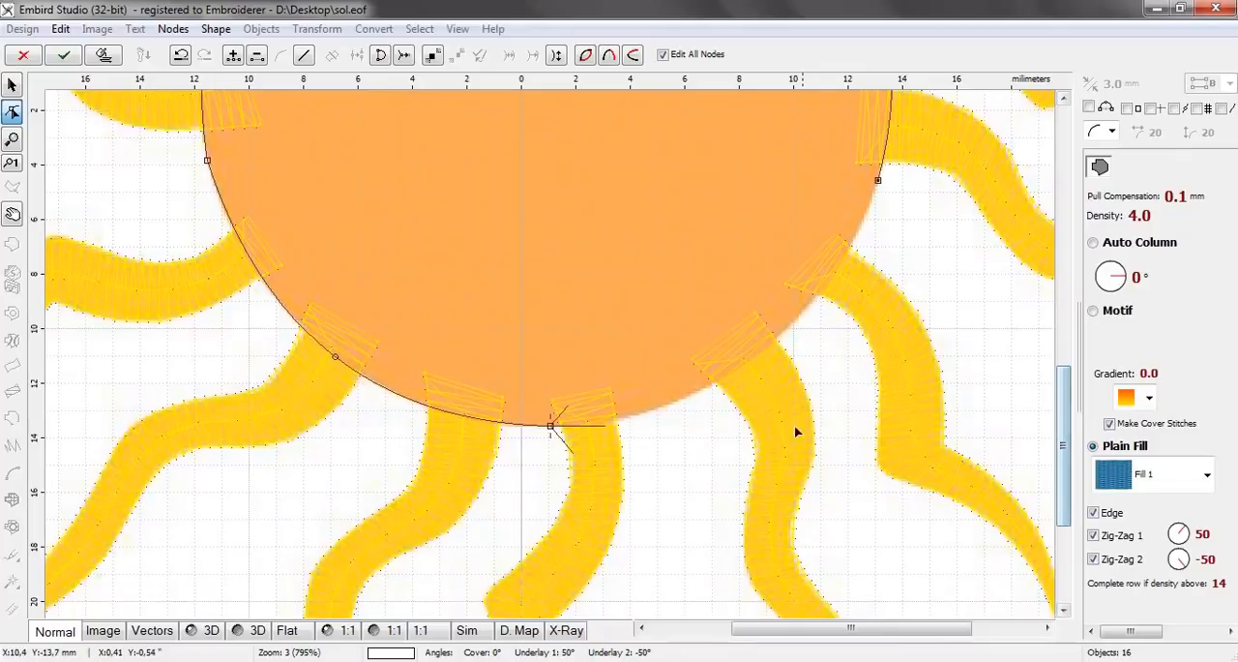
pyautogui.click(707, 388)
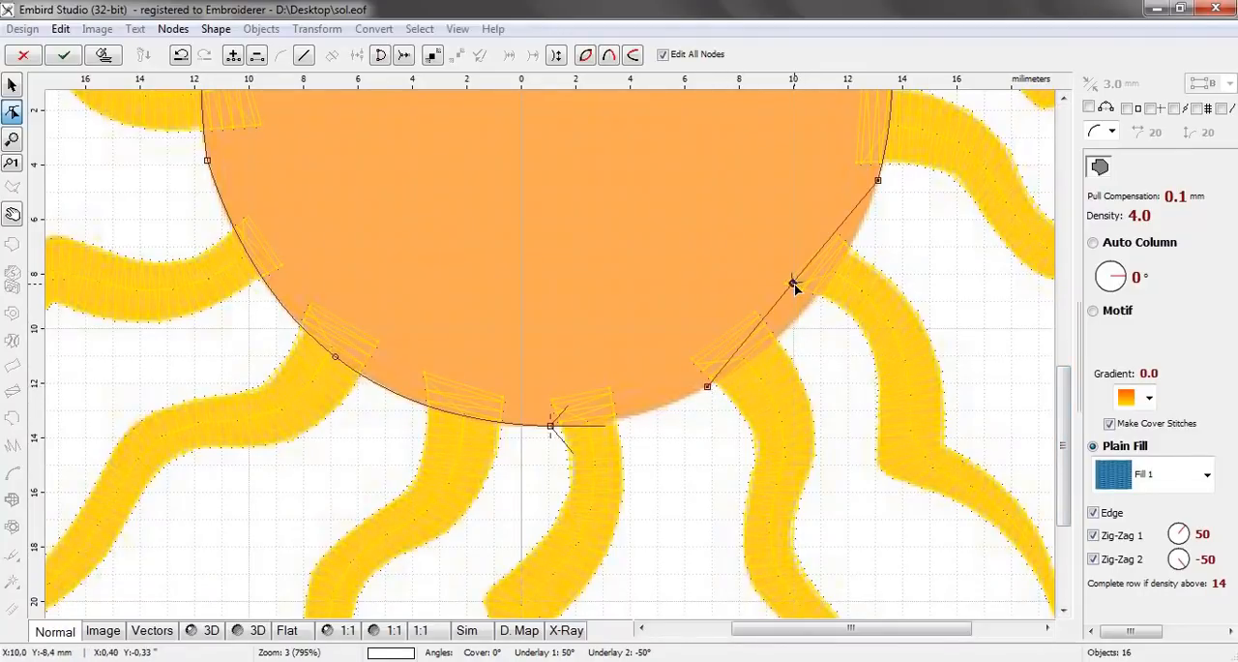
pyautogui.moveTo(794, 284); pyautogui.dragTo(818, 298)
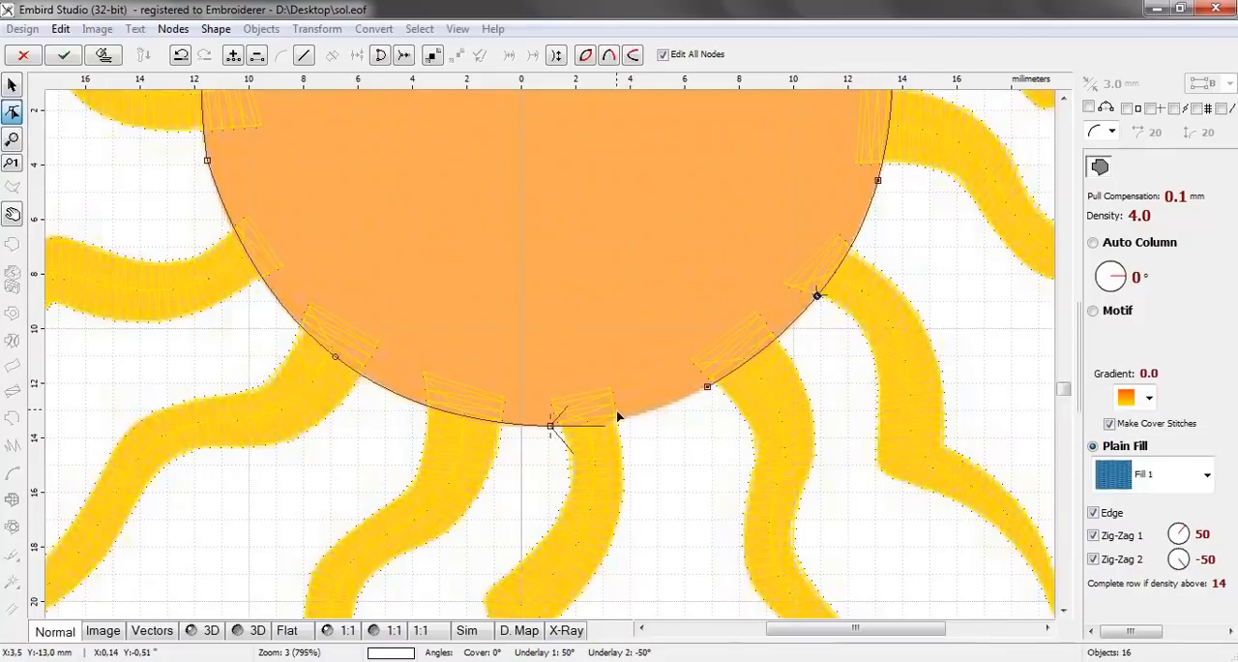
# Trace the remaining bottom arc back to the outline's starting point and finish the disc's fill object
pyautogui.scroll(1, 613, 411)
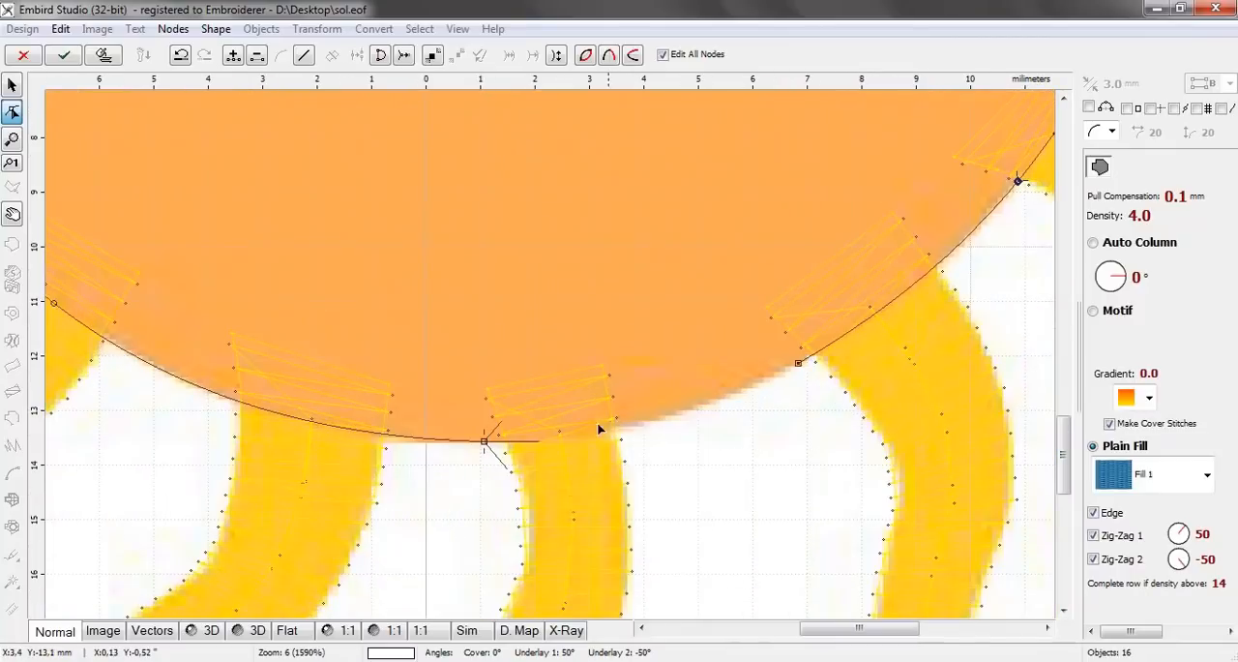
pyautogui.click(500, 444)
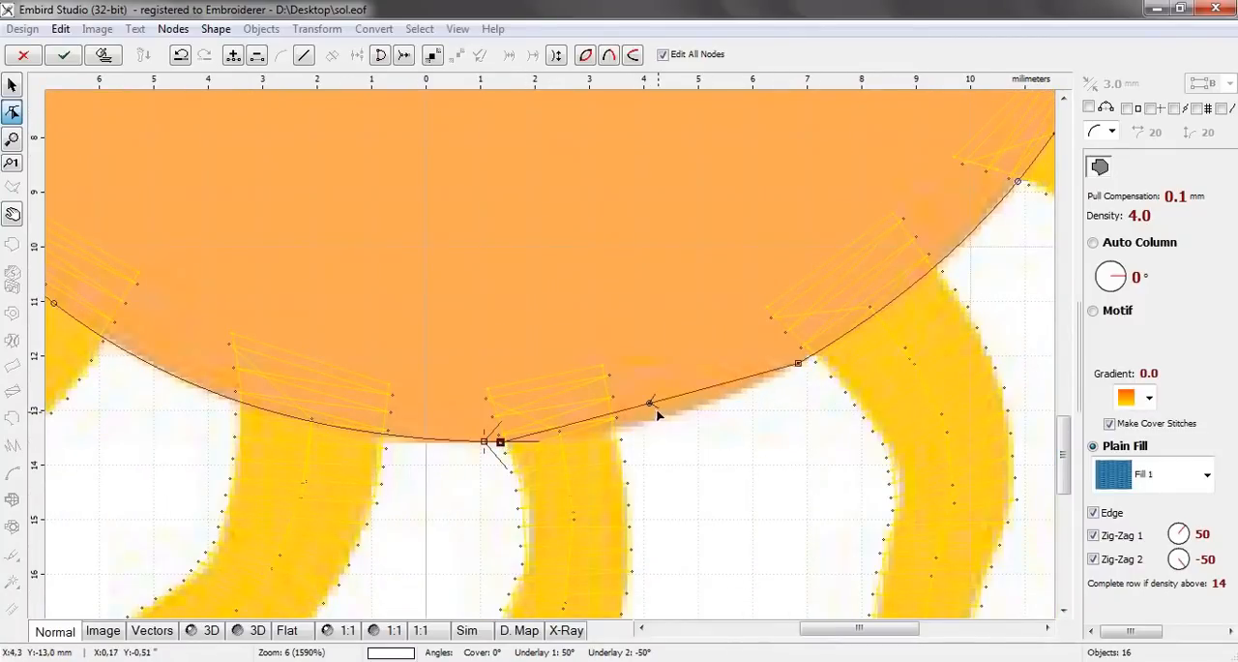
pyautogui.moveTo(651, 408); pyautogui.dragTo(634, 429)
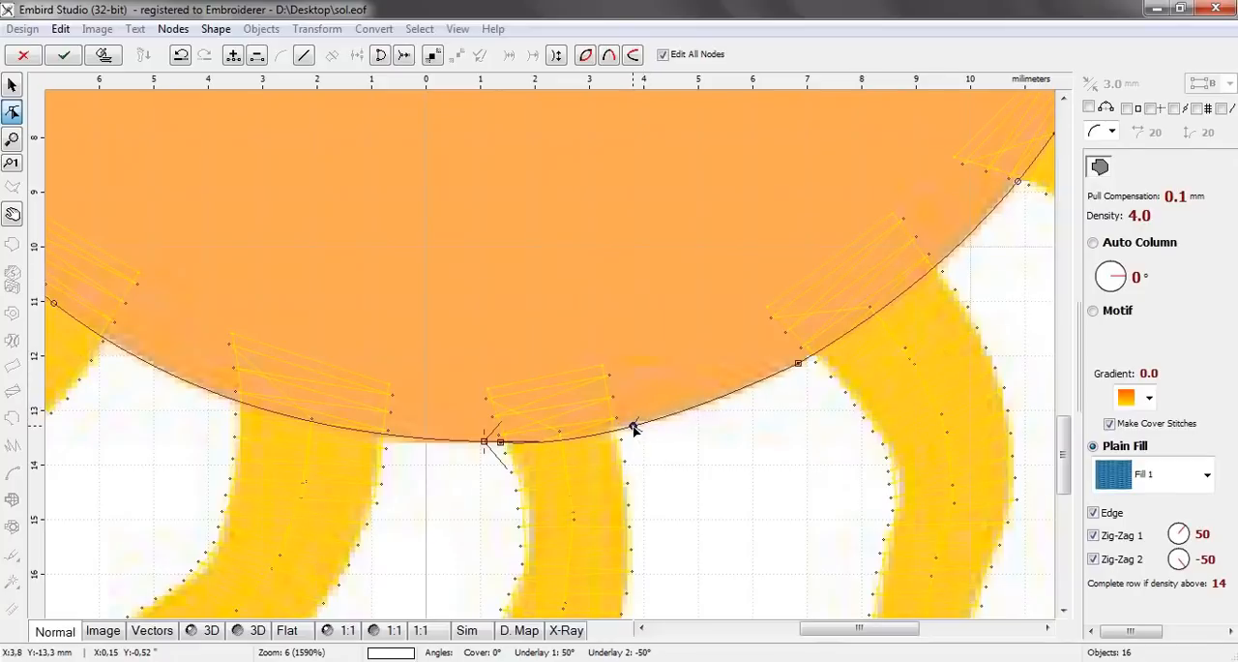
pyautogui.press('Return')
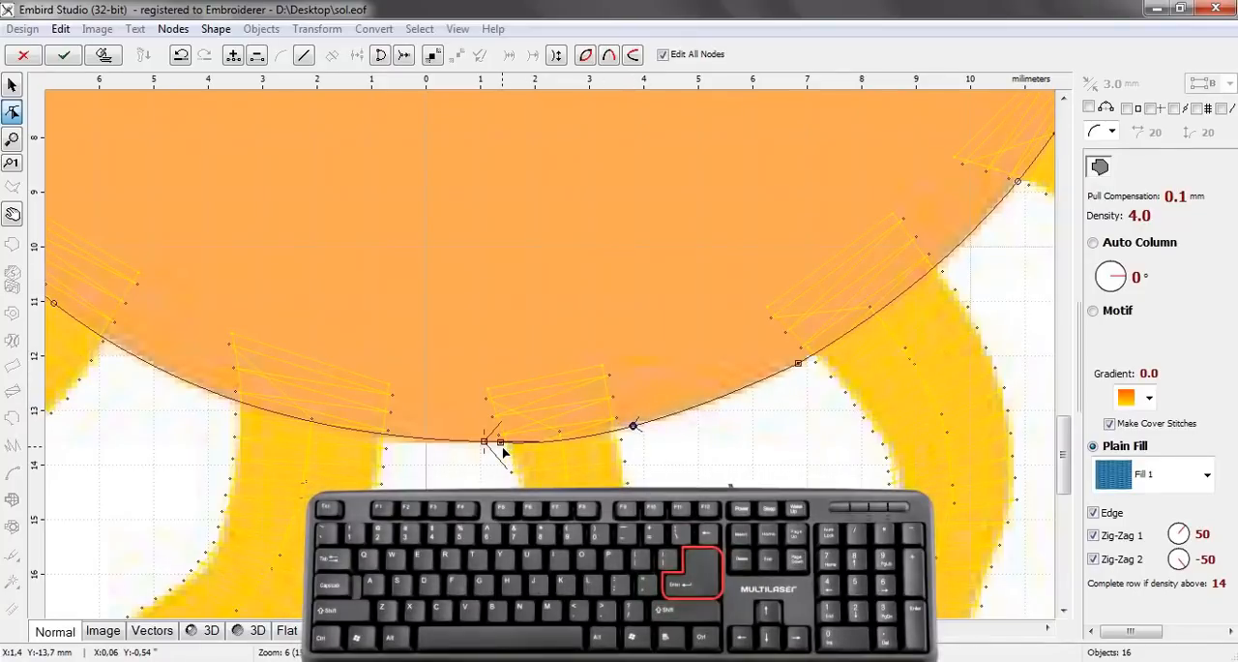
# Generate the disc's fill stitches and recolour the disc orange
pyautogui.scroll(-2, 577, 421)
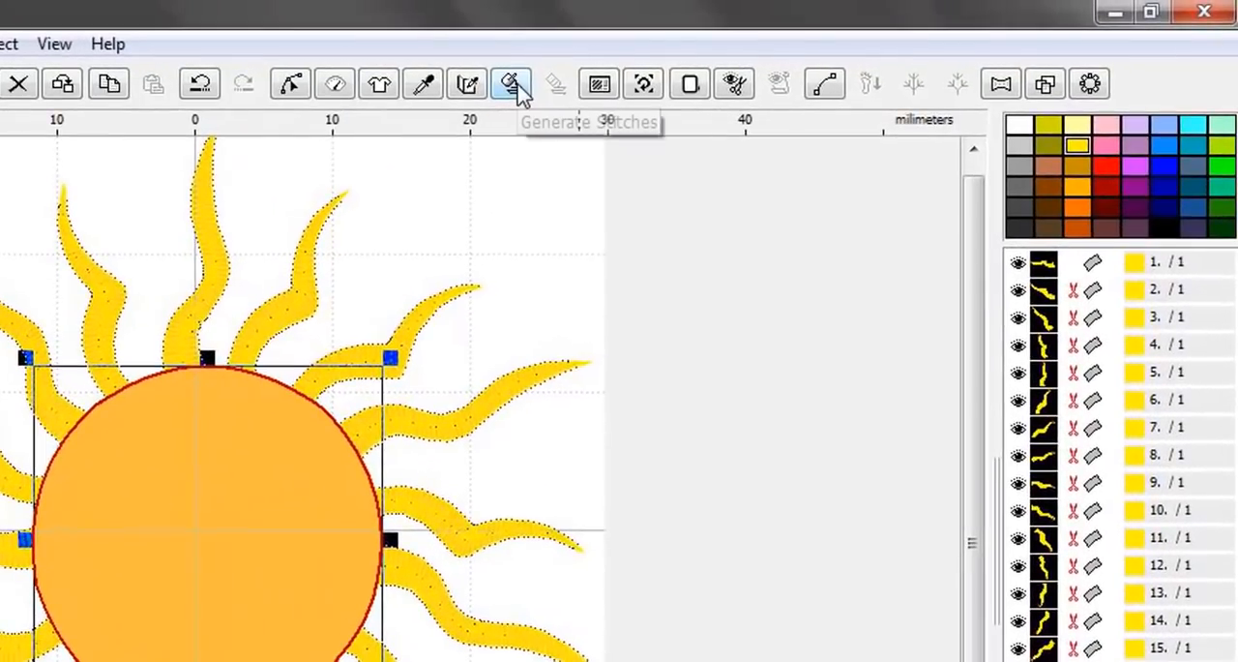
pyautogui.click(513, 85)
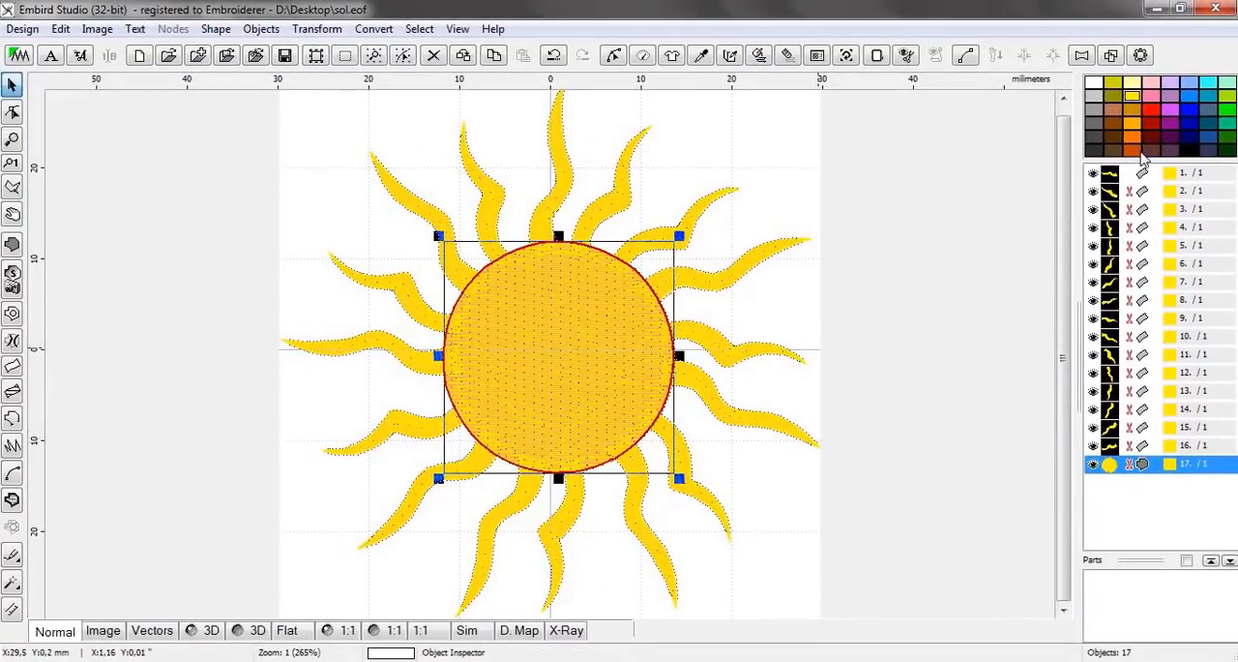
pyautogui.moveTo(1137, 145); pyautogui.dragTo(1113, 469)
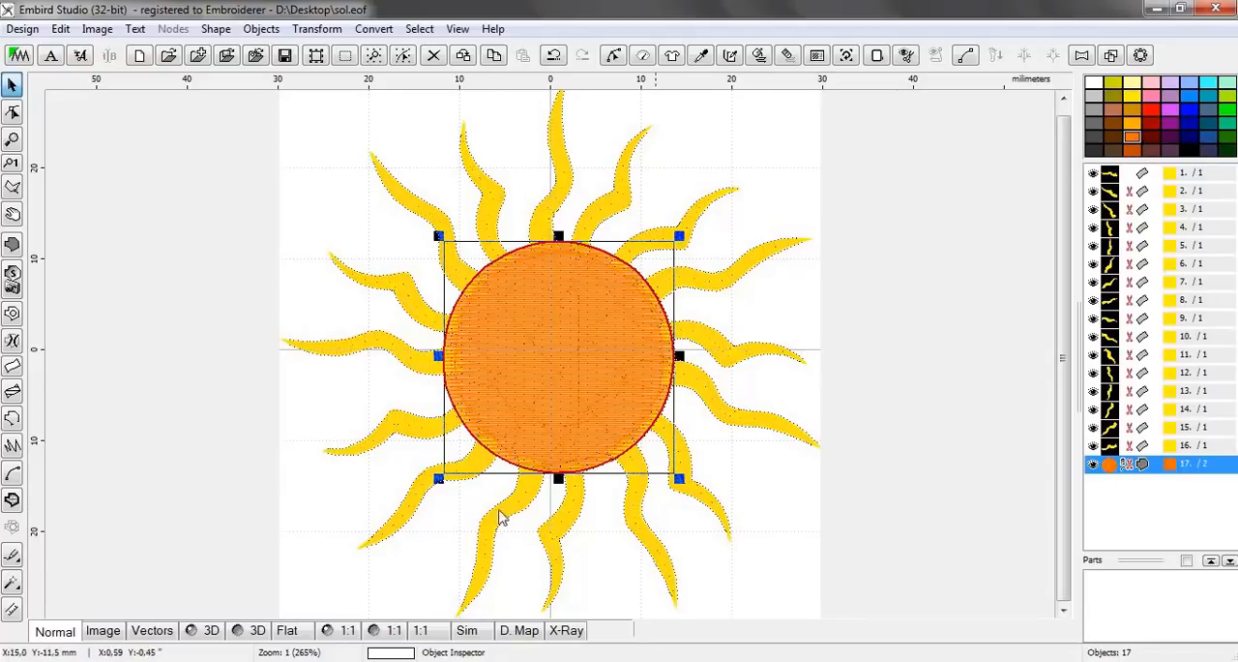
# Preview the complete sun design in 3D and view it at different magnifications
pyautogui.click(202, 631)
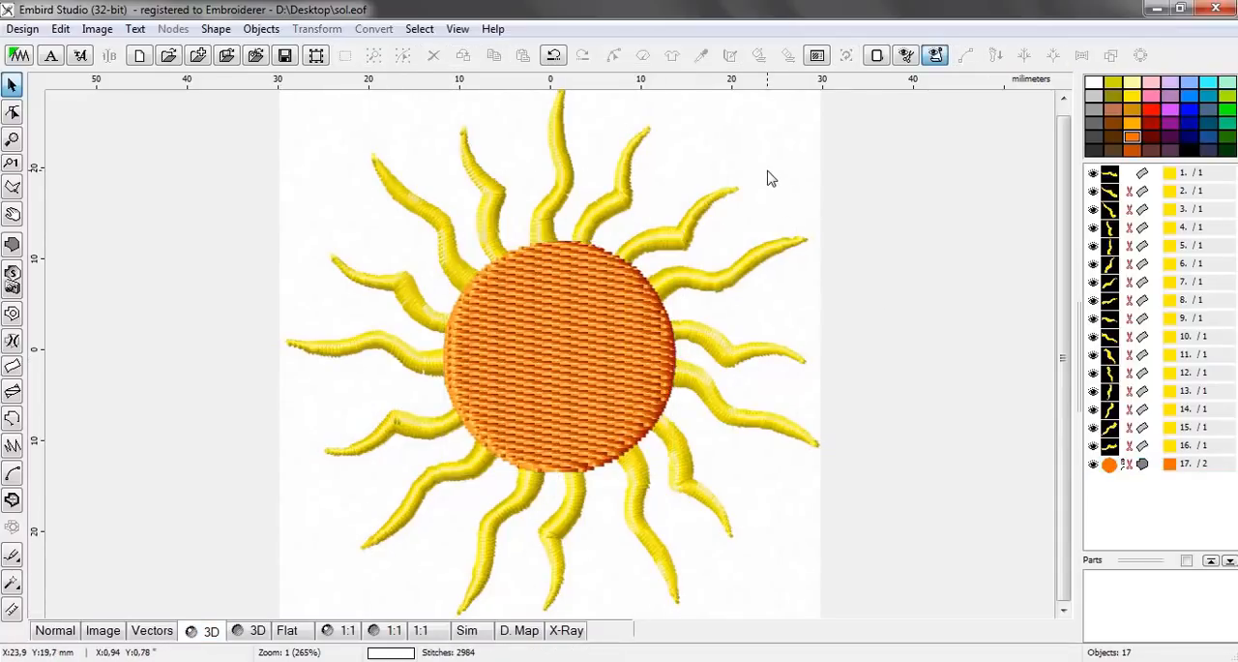
pyautogui.scroll(-1, 771, 178)
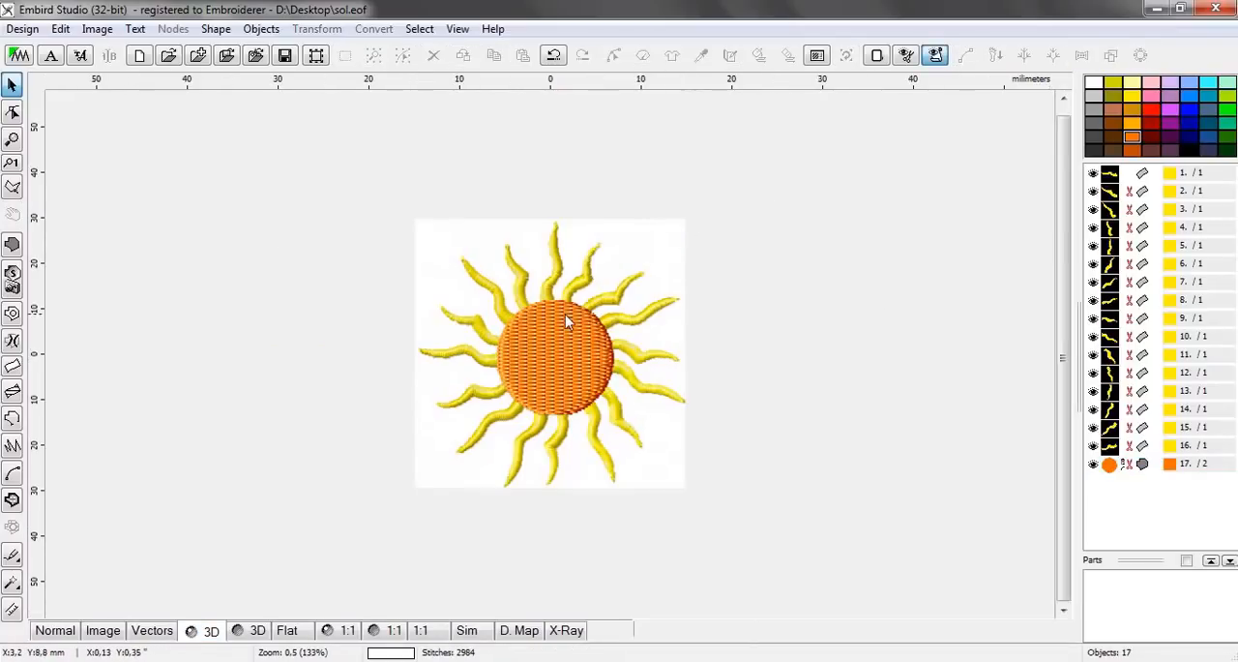
pyautogui.scroll(1, 575, 324)
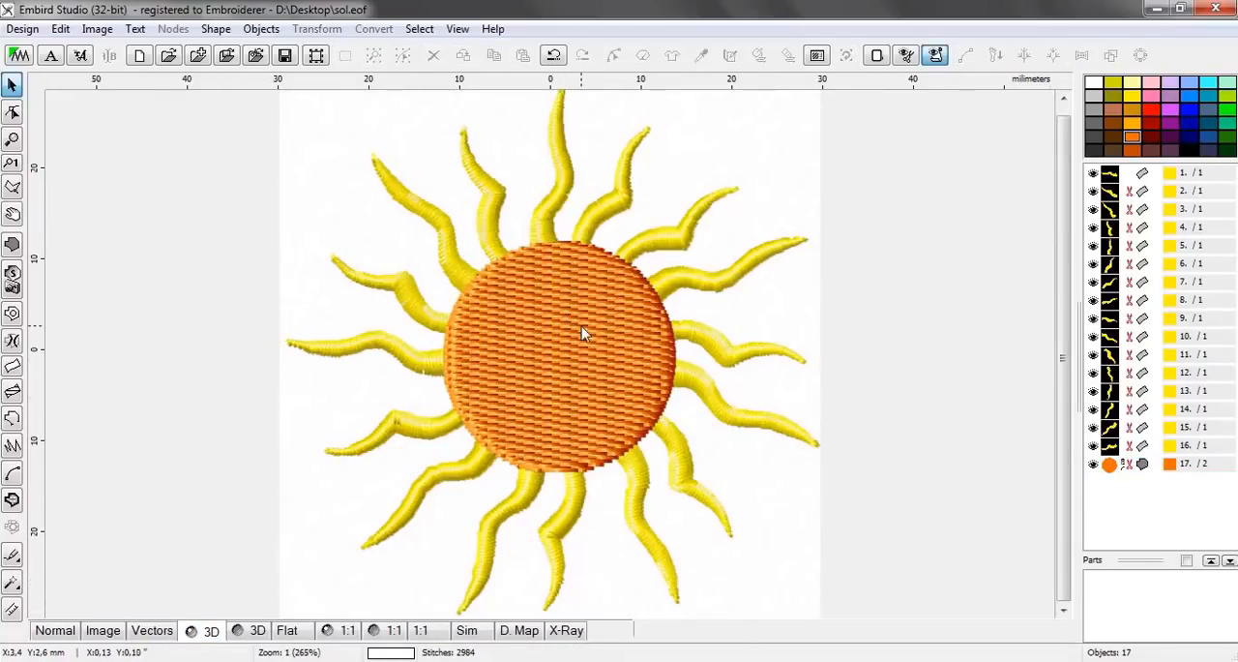
# Select the rays one by one around the disc's left and upper side in the 3D preview, then clear the selection
pyautogui.click(385, 372)
pyautogui.click(405, 300)
pyautogui.click(453, 225)
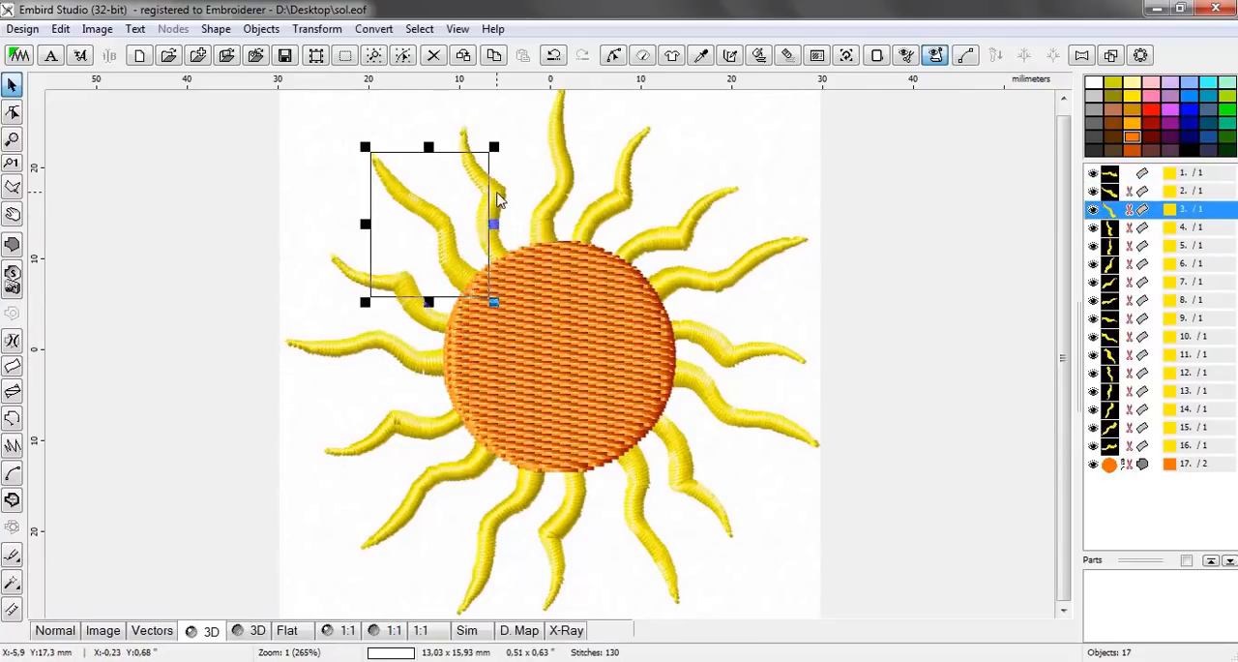
pyautogui.click(498, 199)
pyautogui.click(570, 189)
pyautogui.click(633, 201)
pyautogui.click(683, 240)
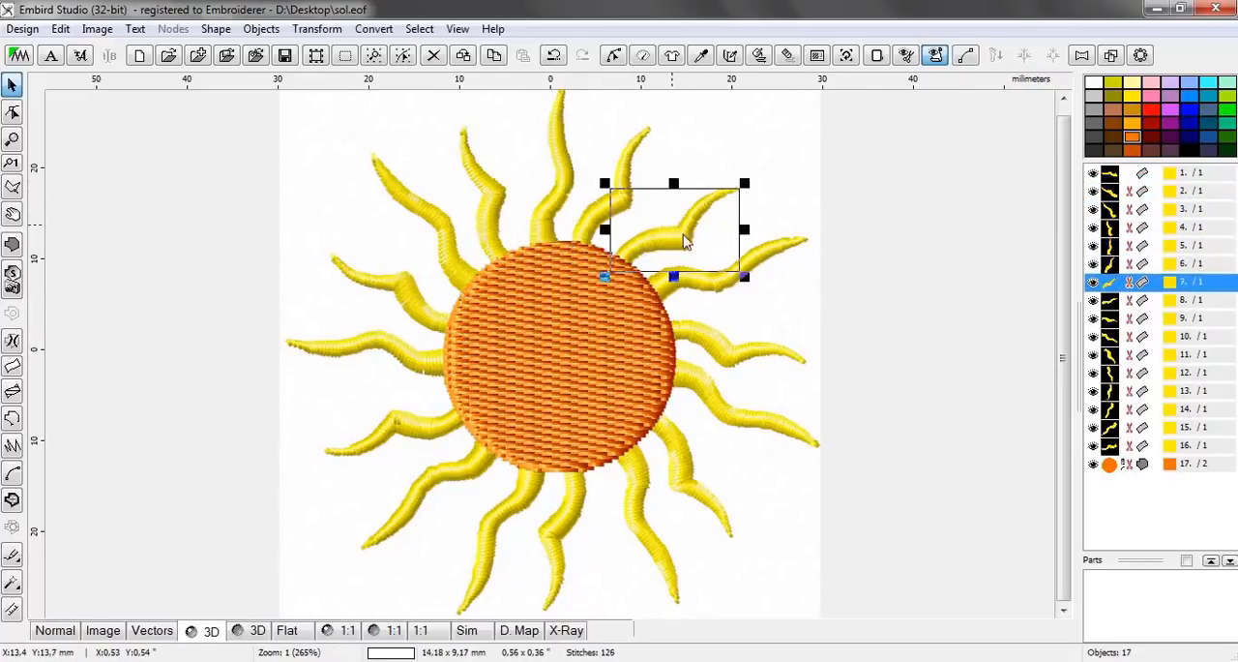
pyautogui.click(718, 281)
pyautogui.click(760, 498)
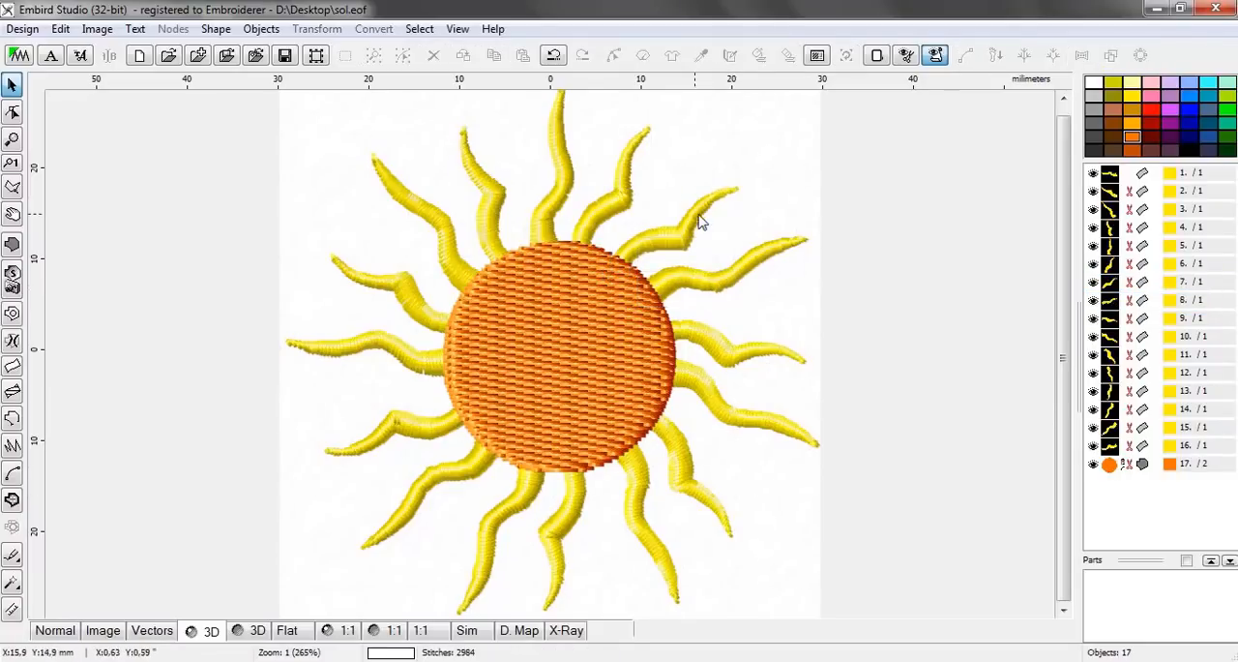
# Examine the stitches of the upper rays and their joins with the disc up close in 3D
pyautogui.scroll(3, 437, 239)
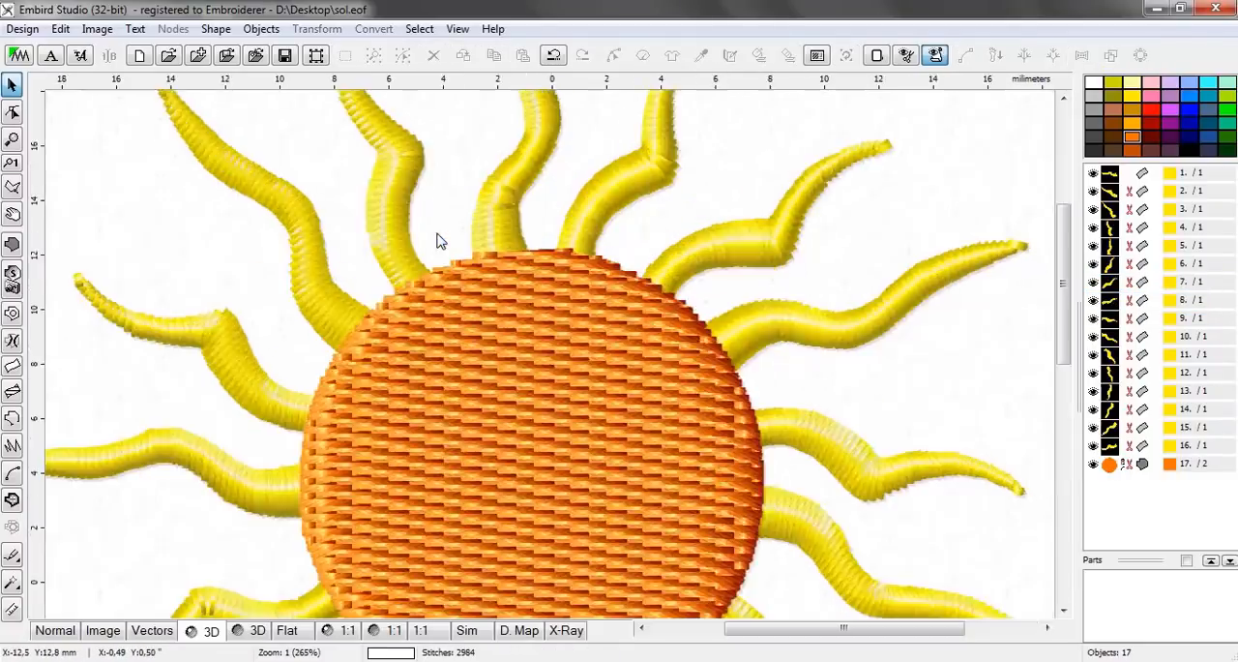
pyautogui.scroll(2, 437, 240)
pyautogui.moveTo(1064, 291); pyautogui.dragTo(1063, 240)
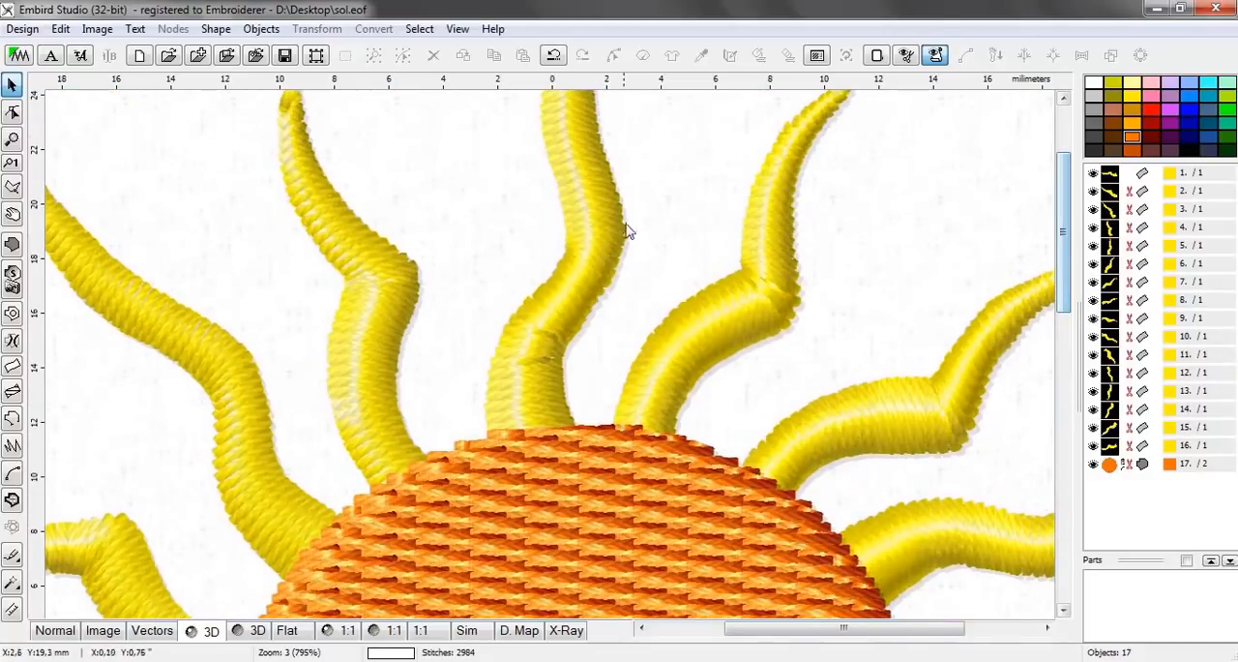
# Examine the complete sun in the 3D preview at several magnifications, selecting and deselecting the orange disc
pyautogui.scroll(-2, 868, 277)
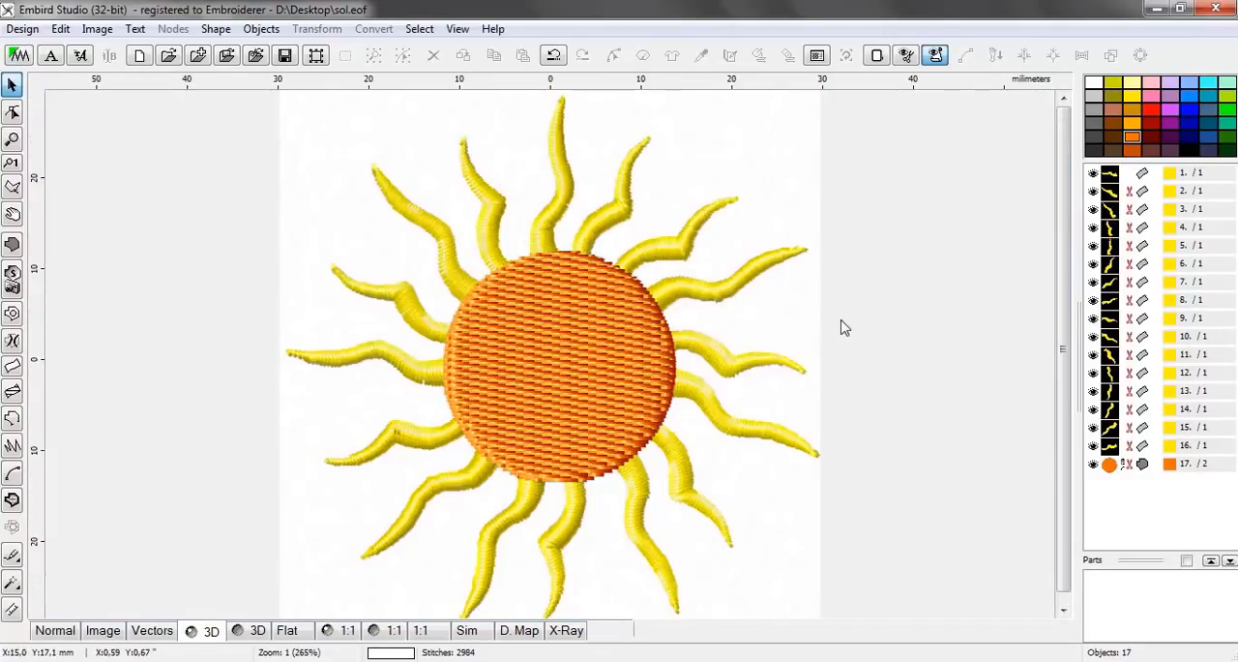
pyautogui.scroll(1, 565, 367)
pyautogui.scroll(-1, 565, 368)
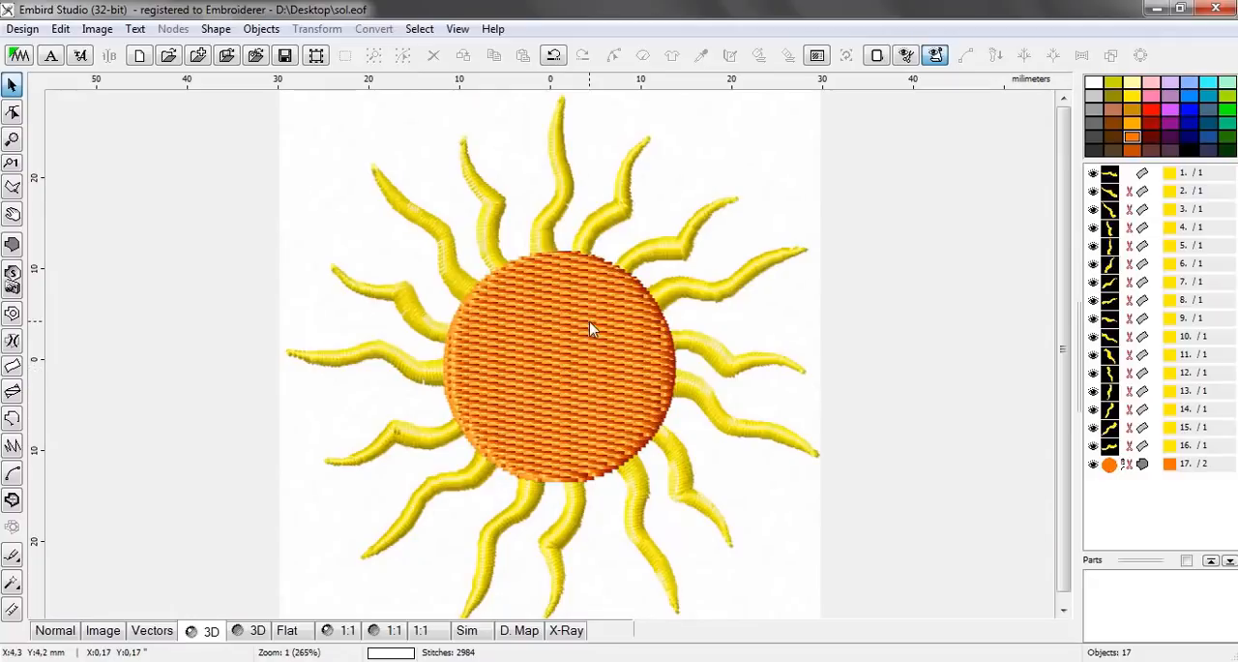
pyautogui.click(591, 329)
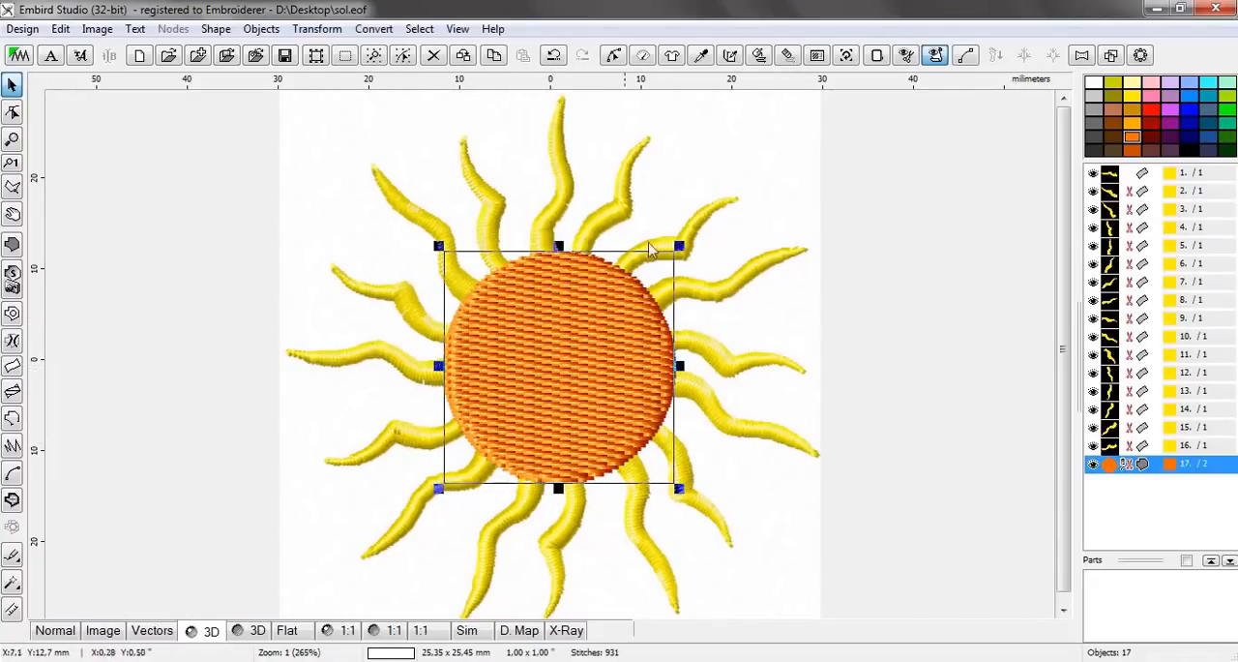
pyautogui.click(778, 186)
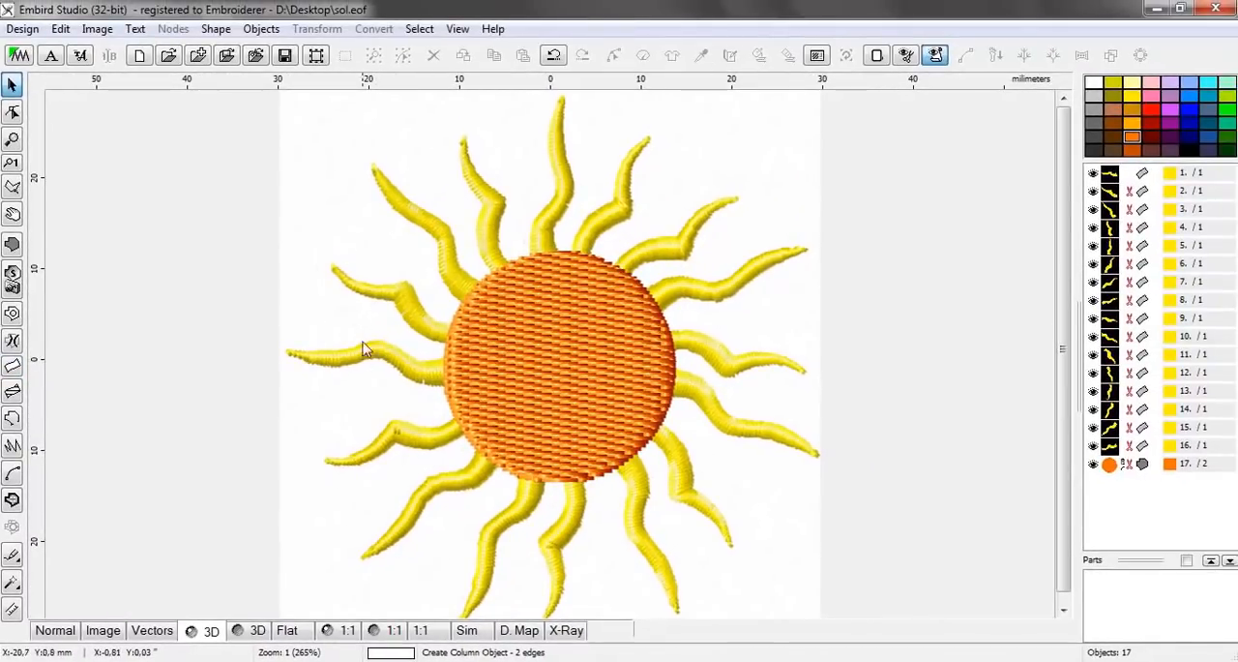
pyautogui.click(602, 263)
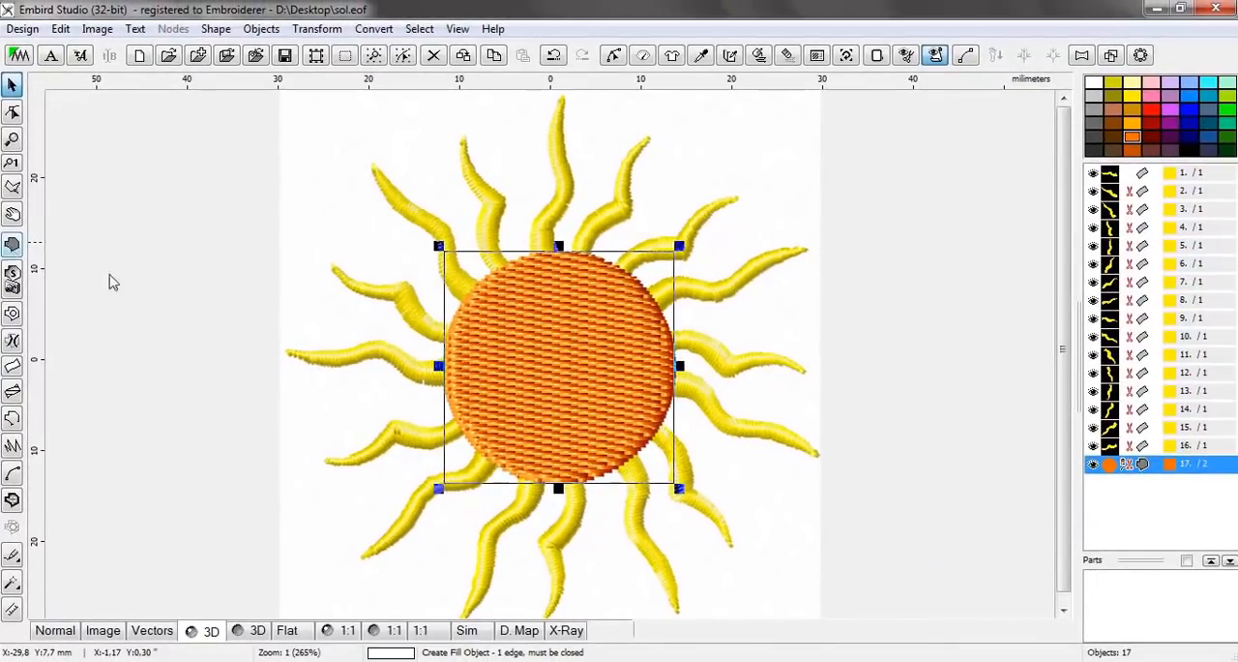
pyautogui.click(777, 232)
pyautogui.scroll(-1, 774, 227)
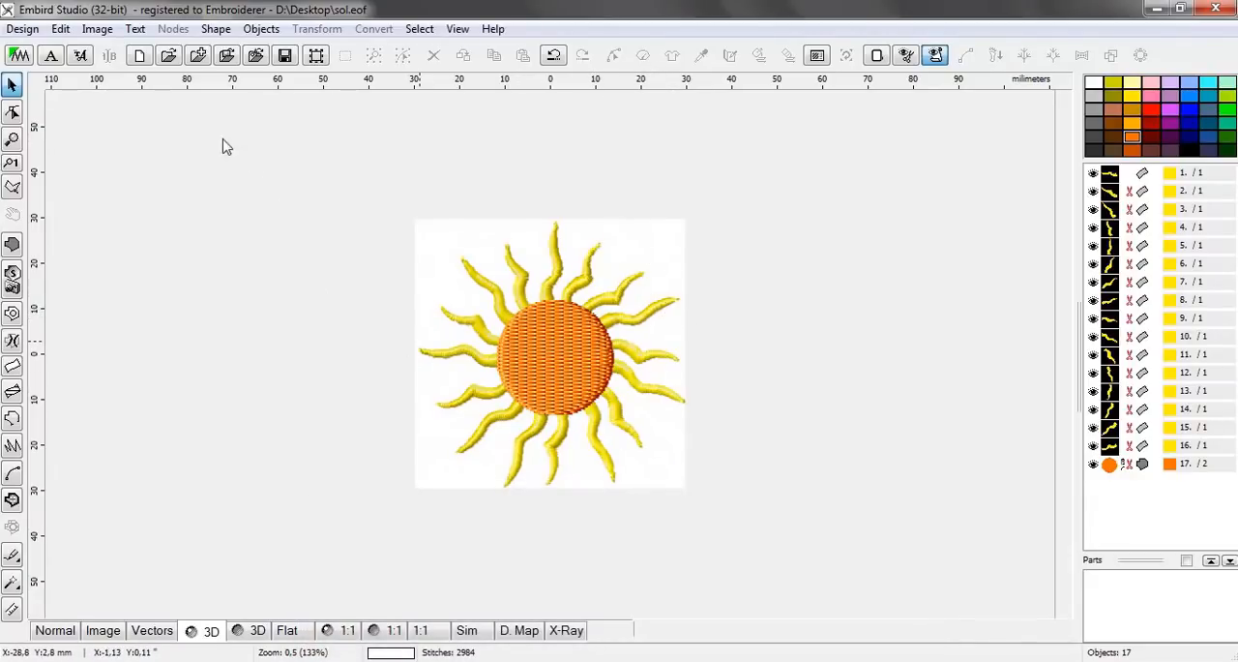
pyautogui.scroll(1, 547, 307)
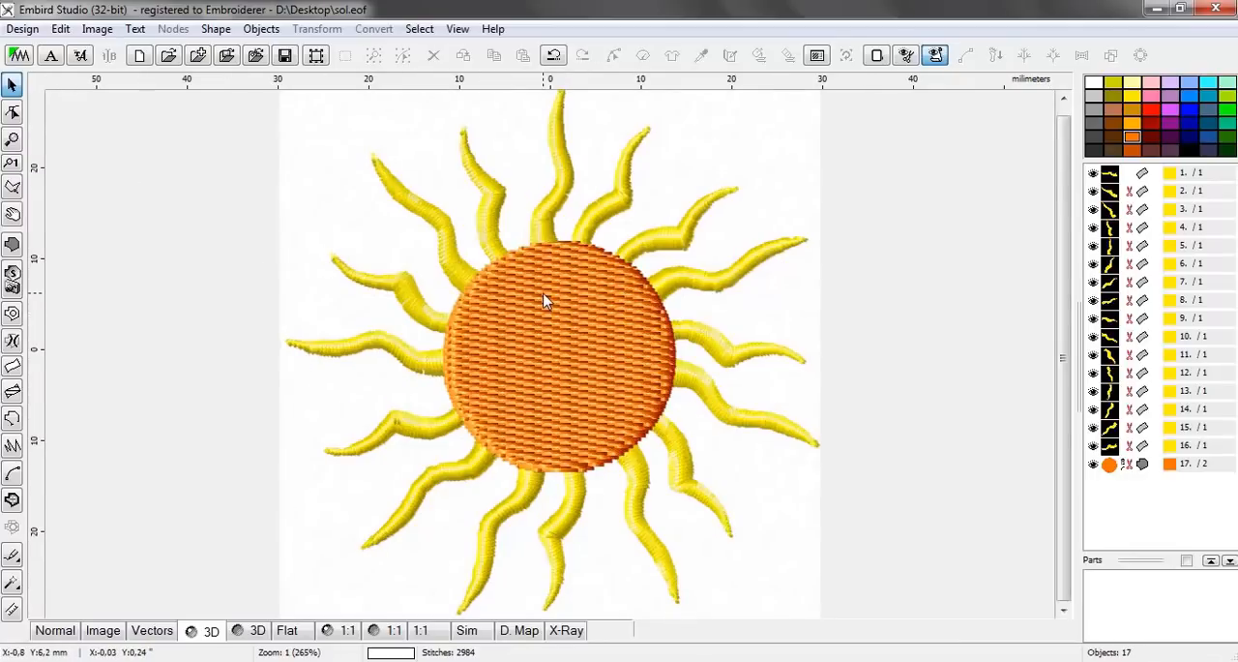
pyautogui.scroll(-1, 544, 293)
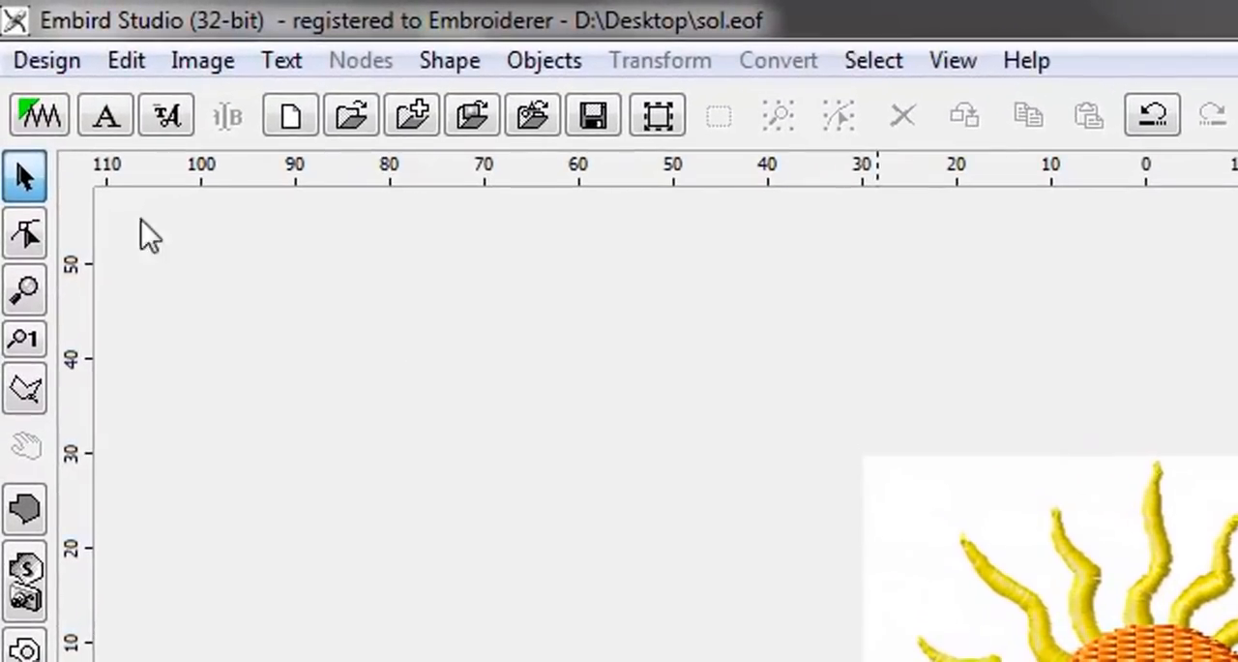
# Compile the sun design into Embird Editor and save it on the desktop as a Tajima .DST file named sol
pyautogui.click(39, 114)
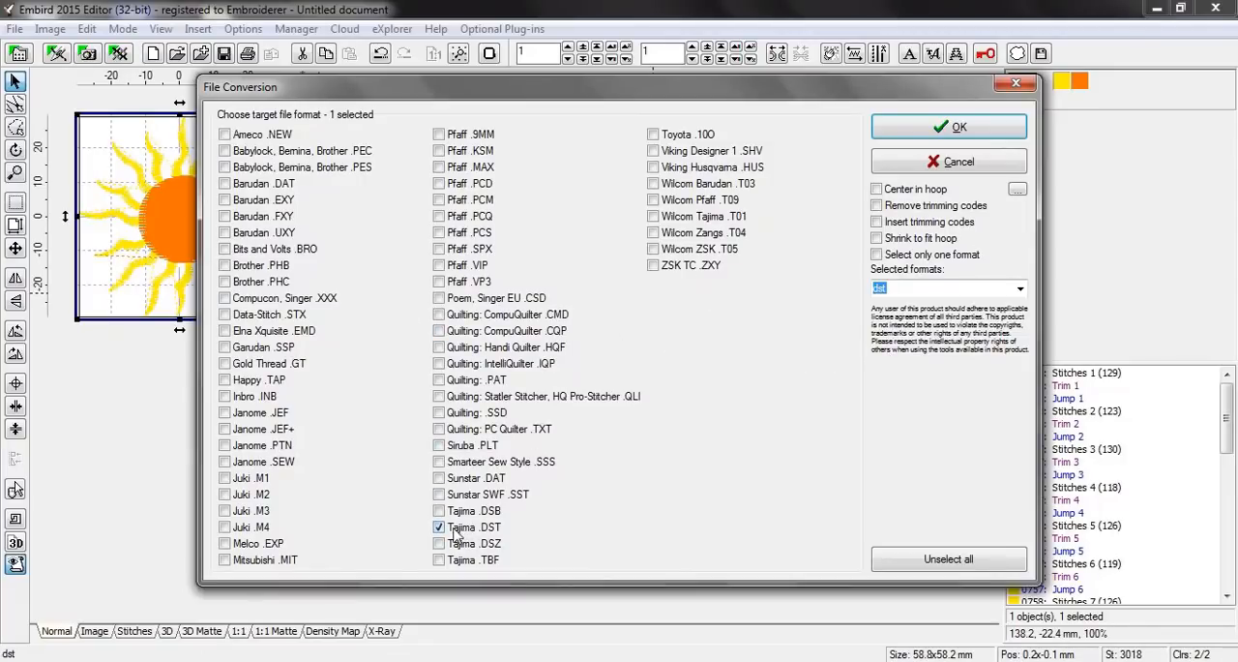
pyautogui.click(937, 128)
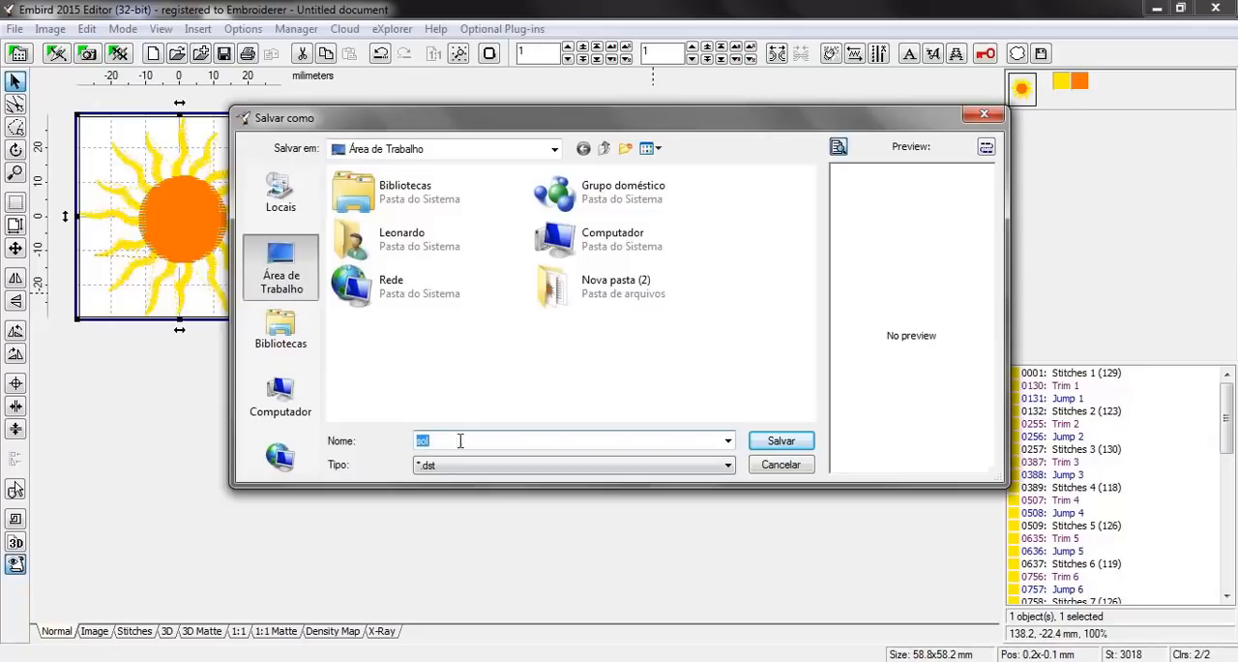
pyautogui.click(769, 445)
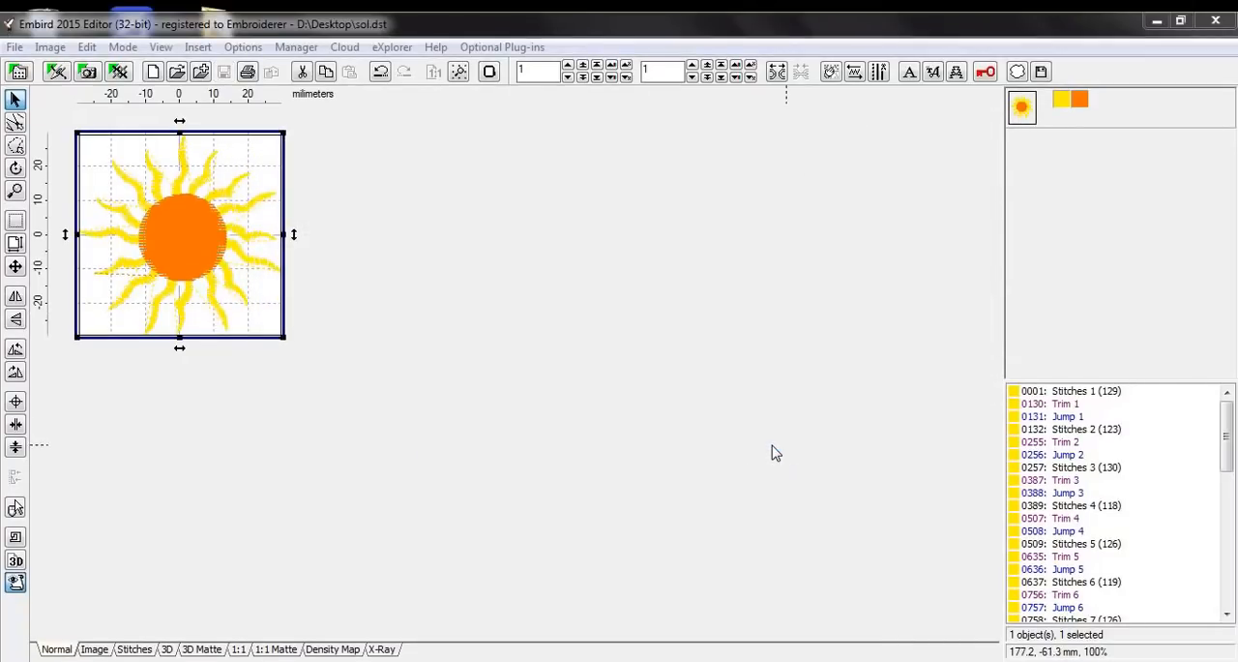
# Deselect the compiled sun, view its stitches at different magnifications and minimize the editor to show the desktop
pyautogui.click(366, 334)
pyautogui.scroll(2, 160, 252)
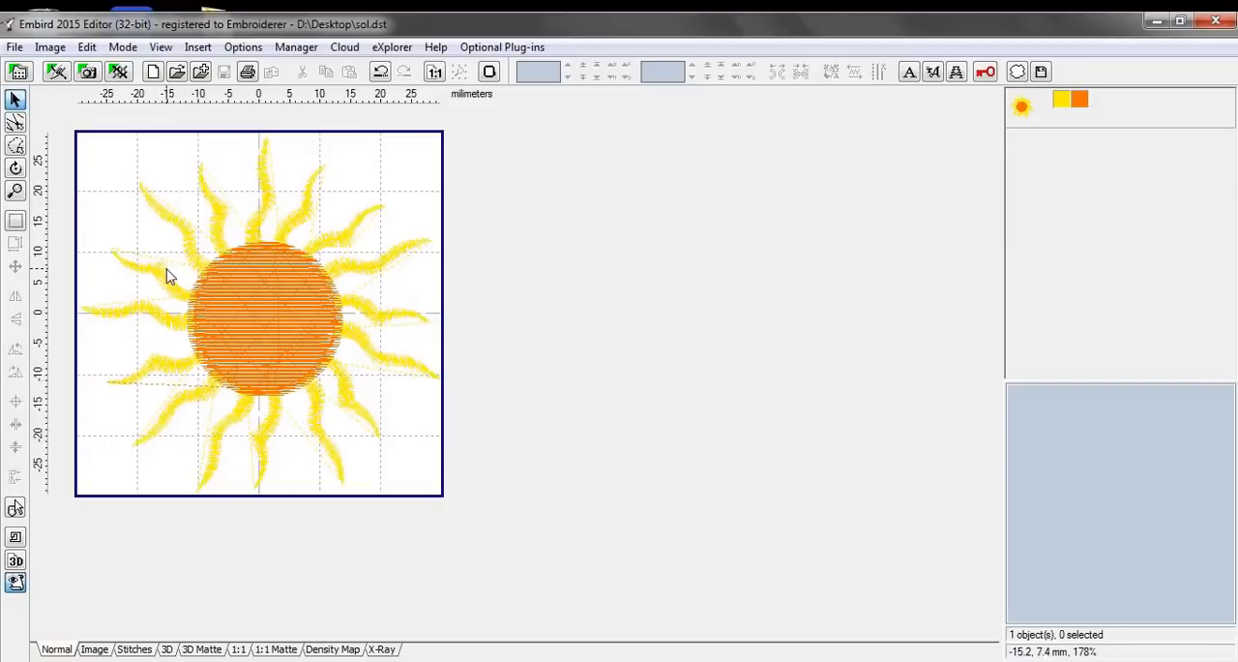
pyautogui.scroll(-1, 169, 278)
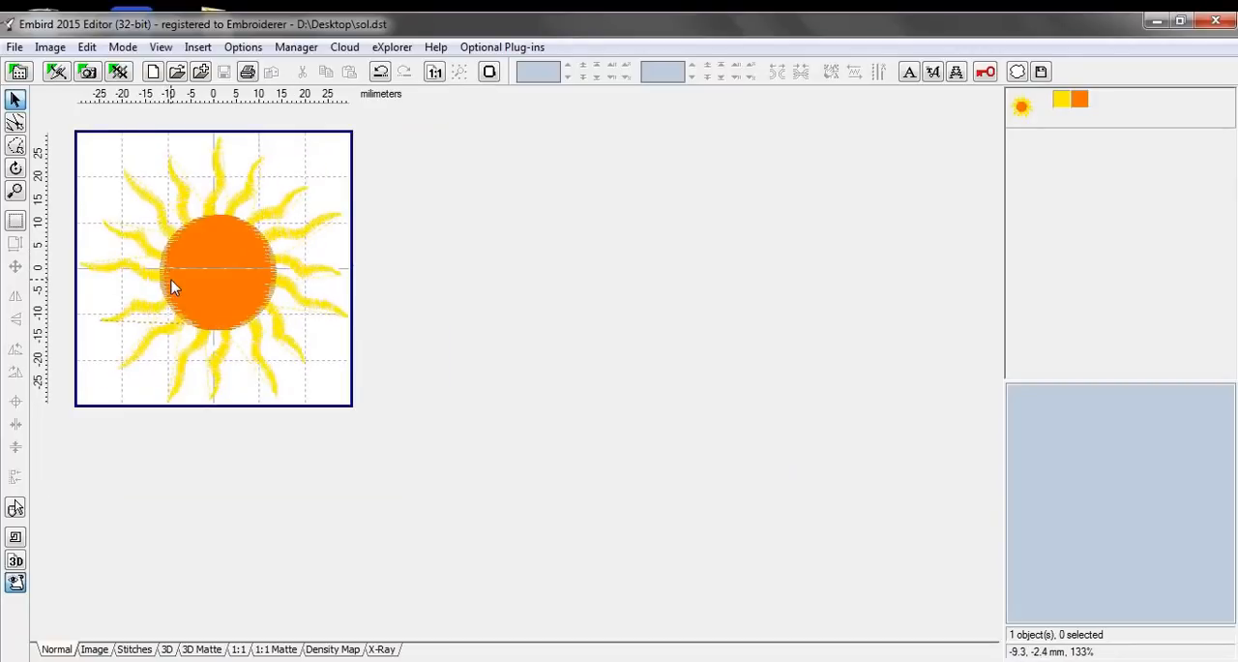
pyautogui.click(1157, 21)
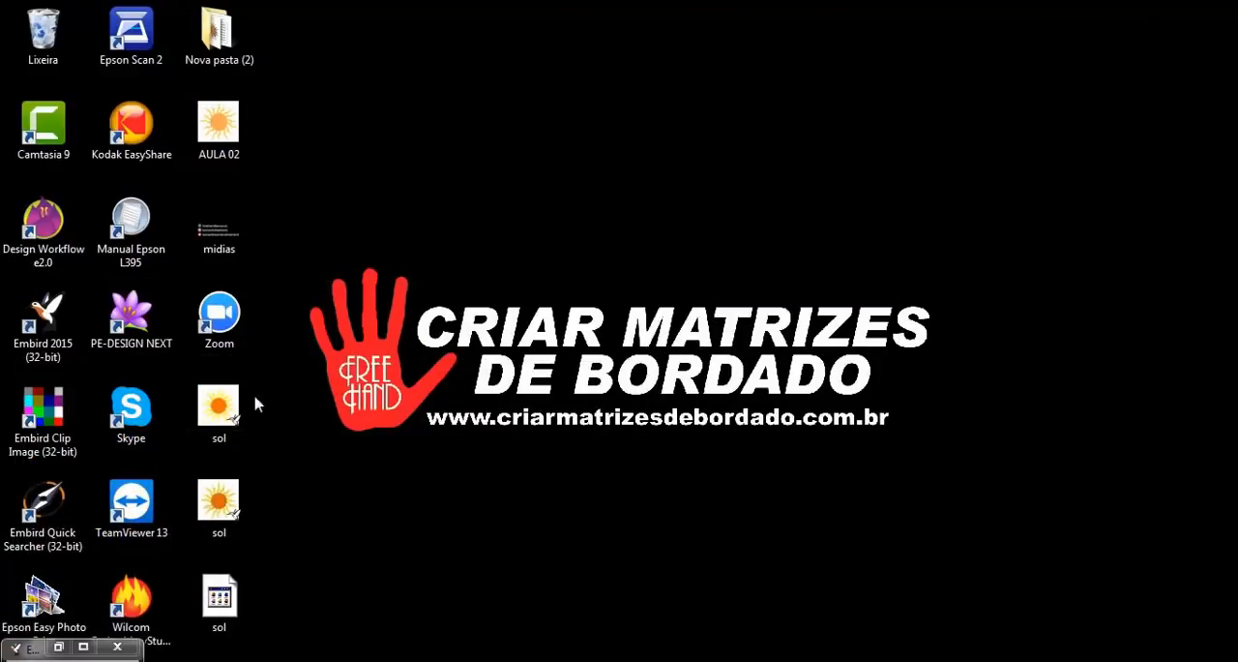